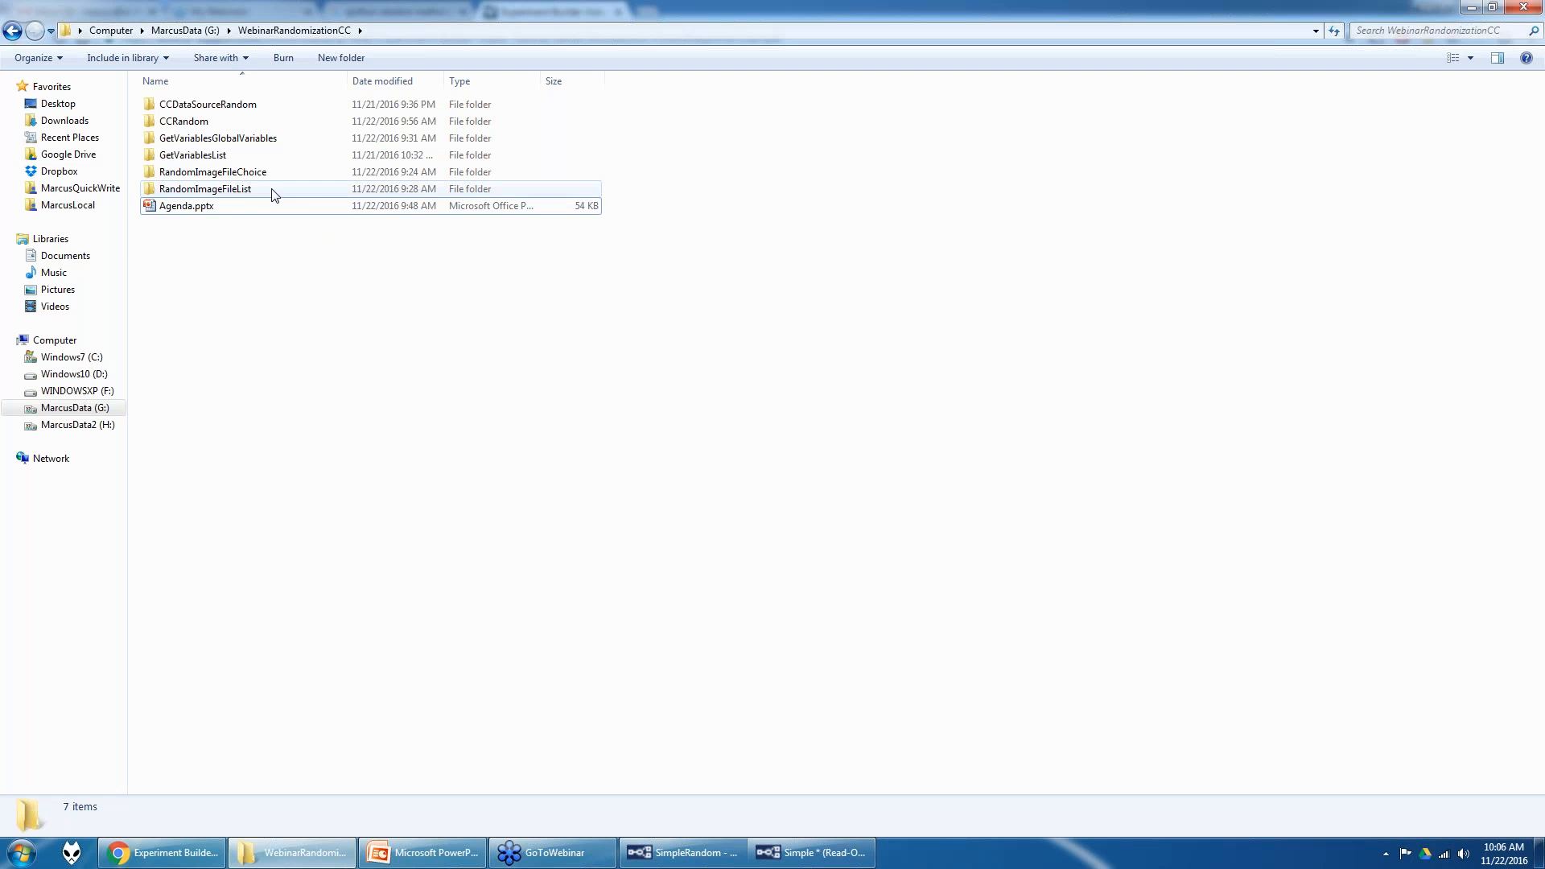
- Open the RandomImageFileChoice folder inside WebinarRandomizationCC
left_click(226, 173)
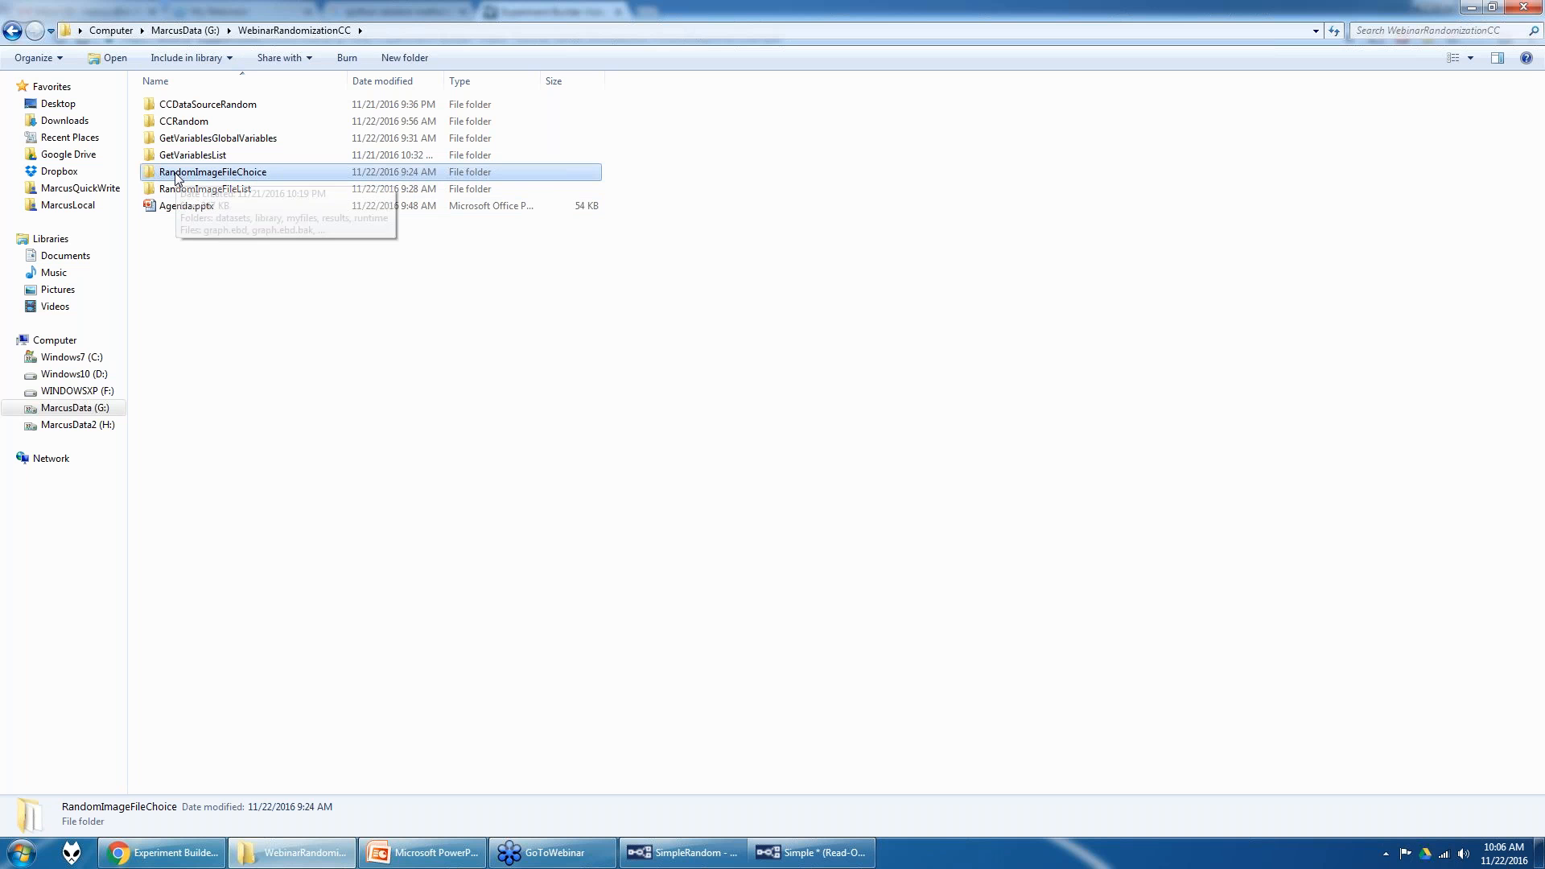
double_click(202, 176)
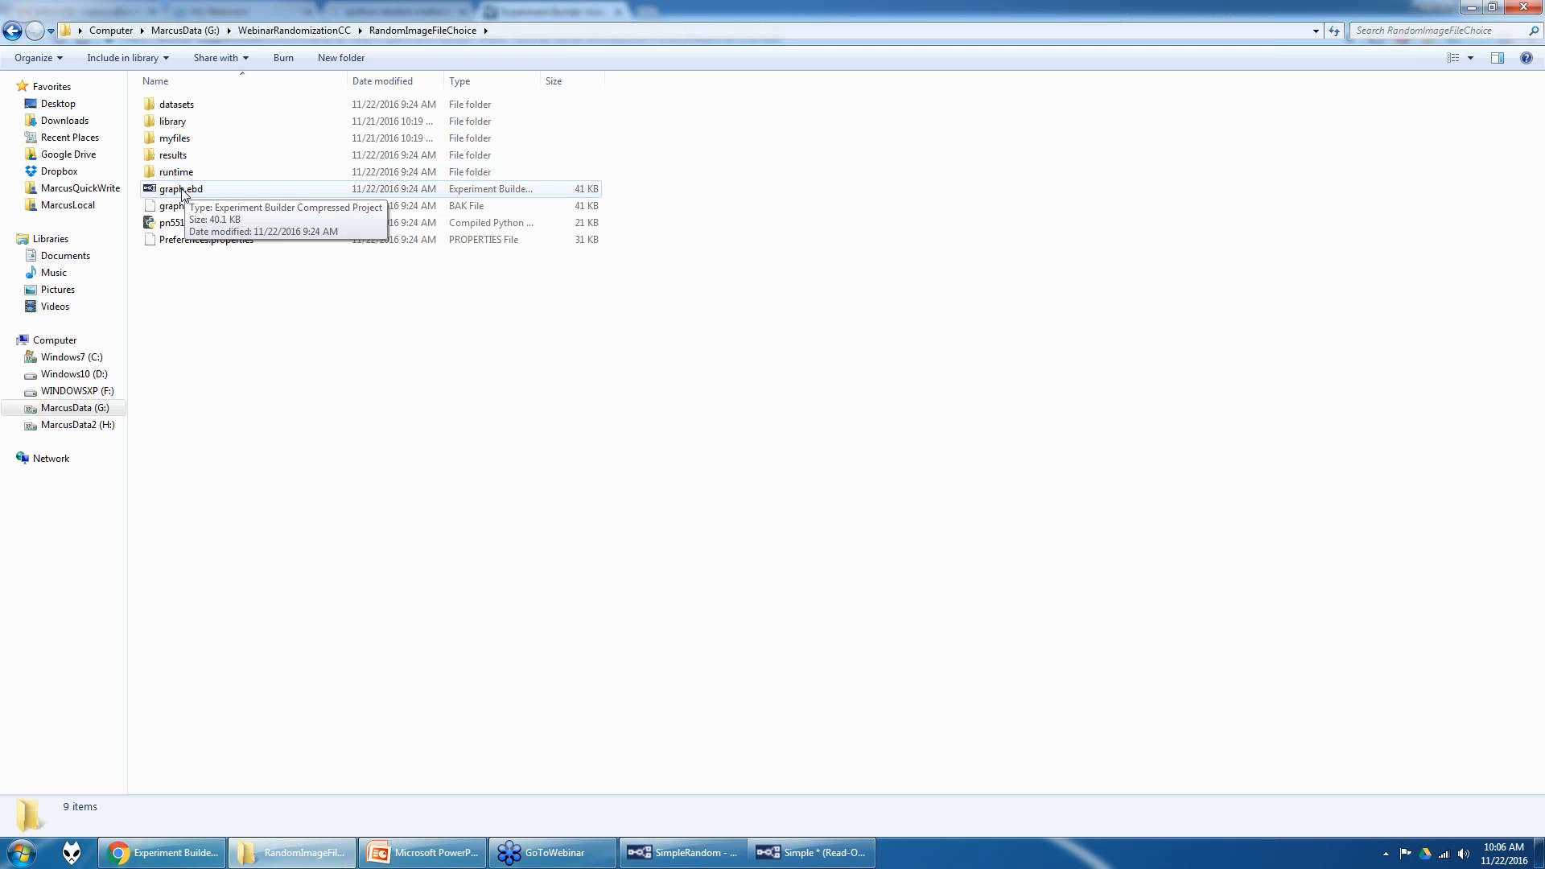
- Close the read-only Simple project and the SimpleRandom project, answering their closing prompts
right_click(797, 854)
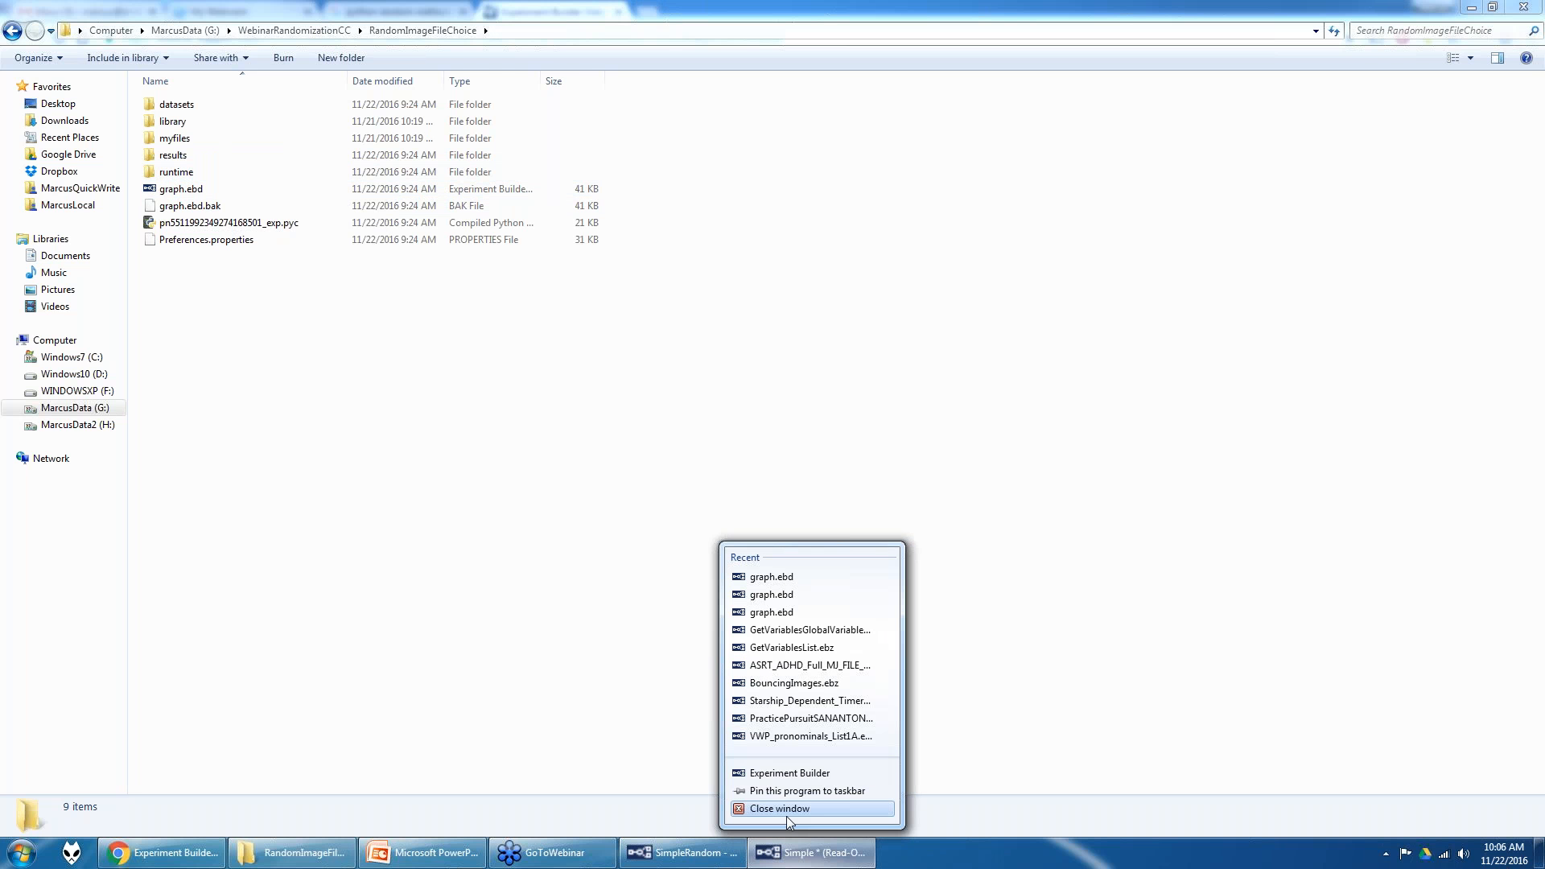
left_click(785, 813)
left_click(769, 567)
left_click(1520, 7)
left_click(736, 442)
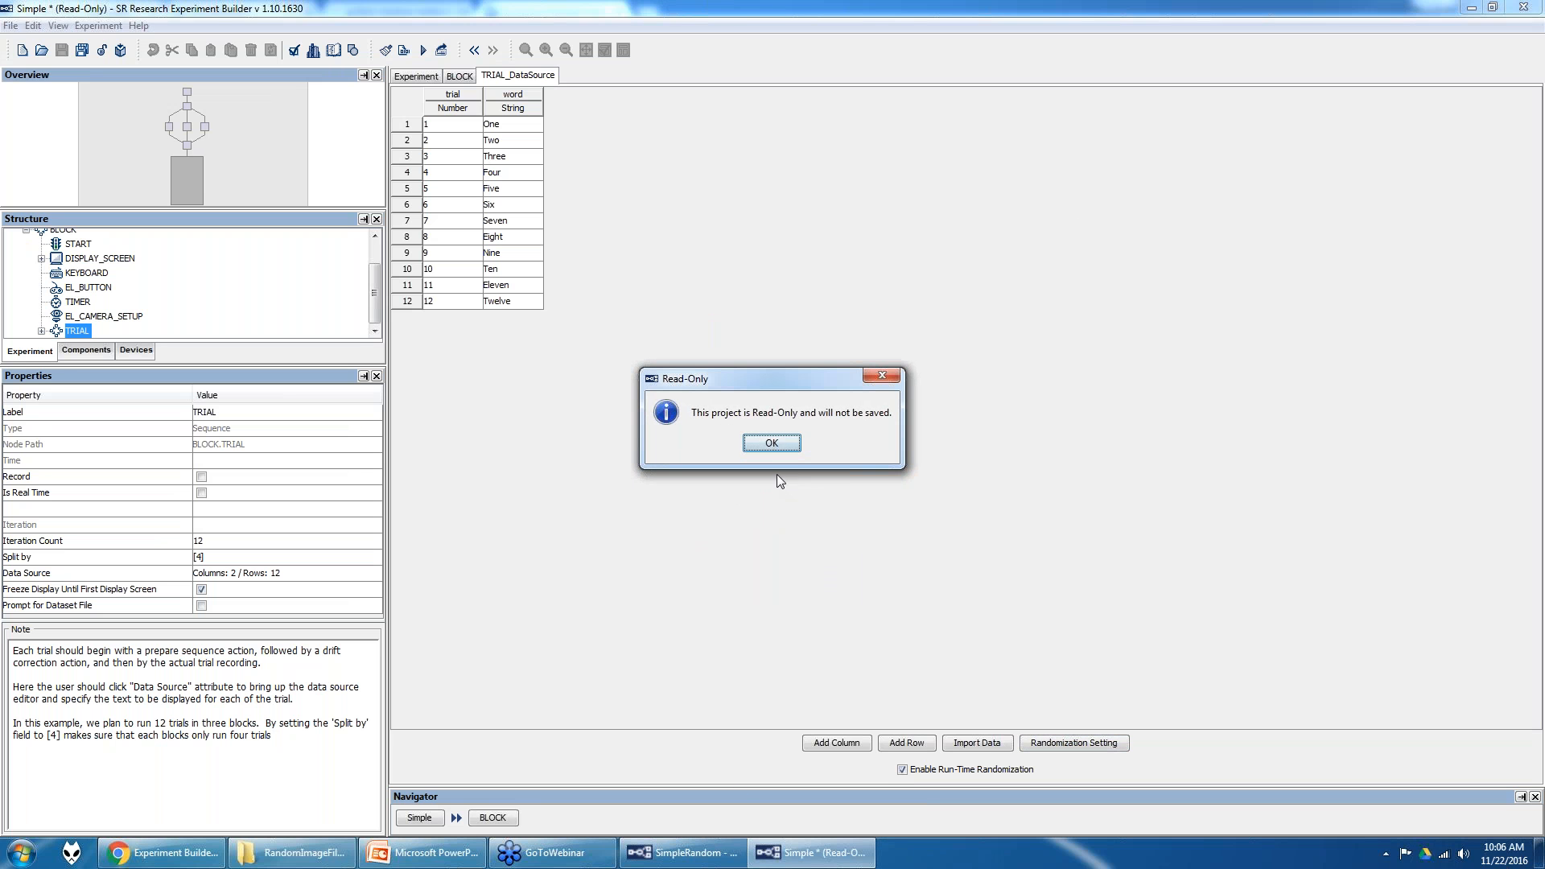
left_click(771, 442)
right_click(686, 854)
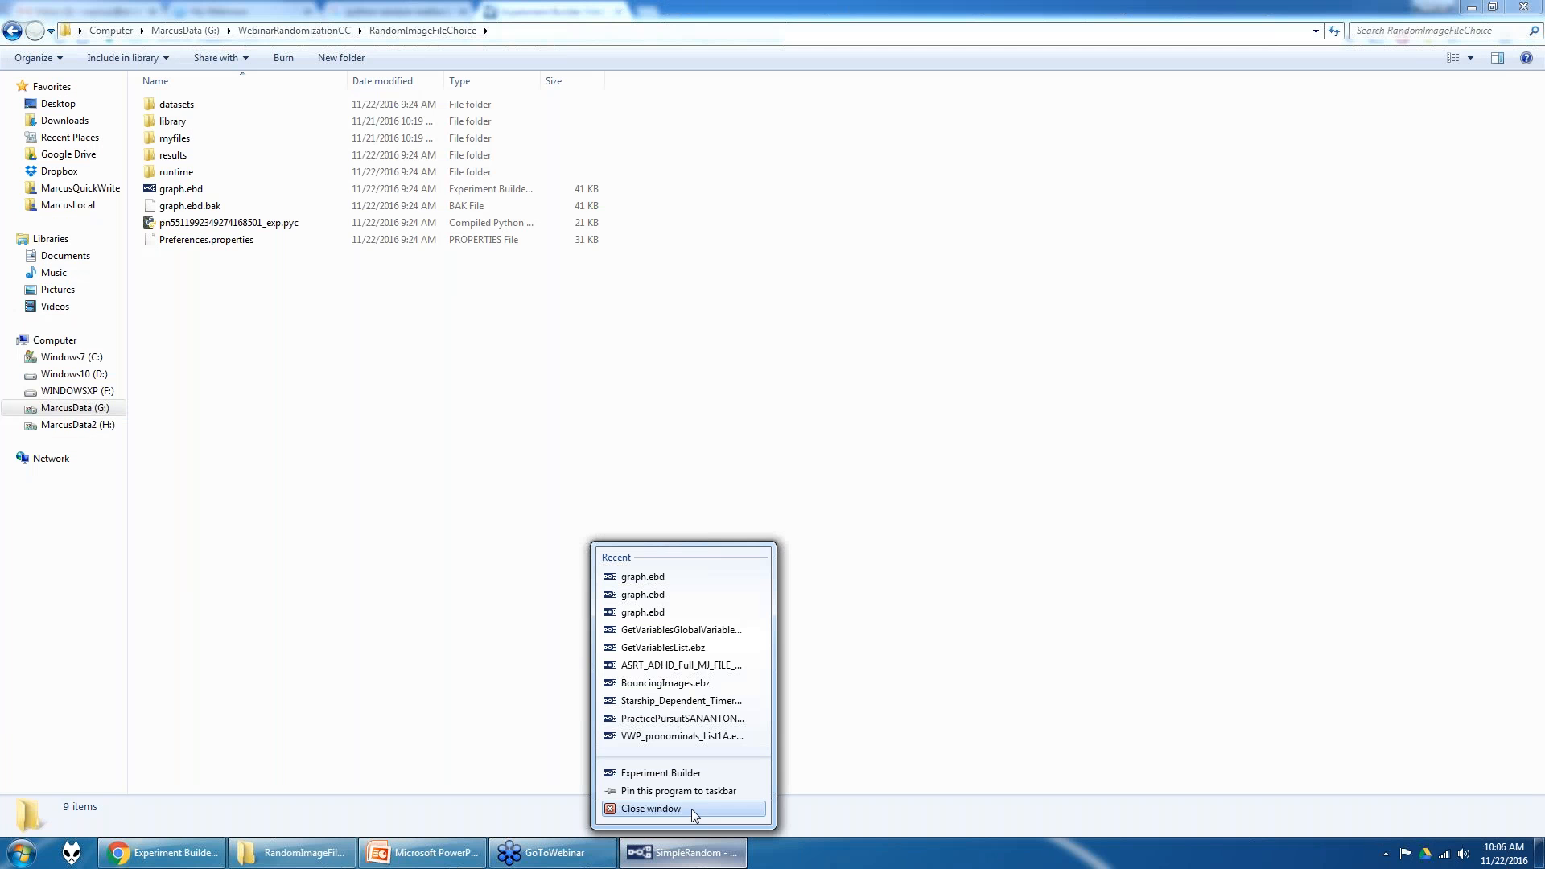
left_click(693, 809)
left_click(755, 447)
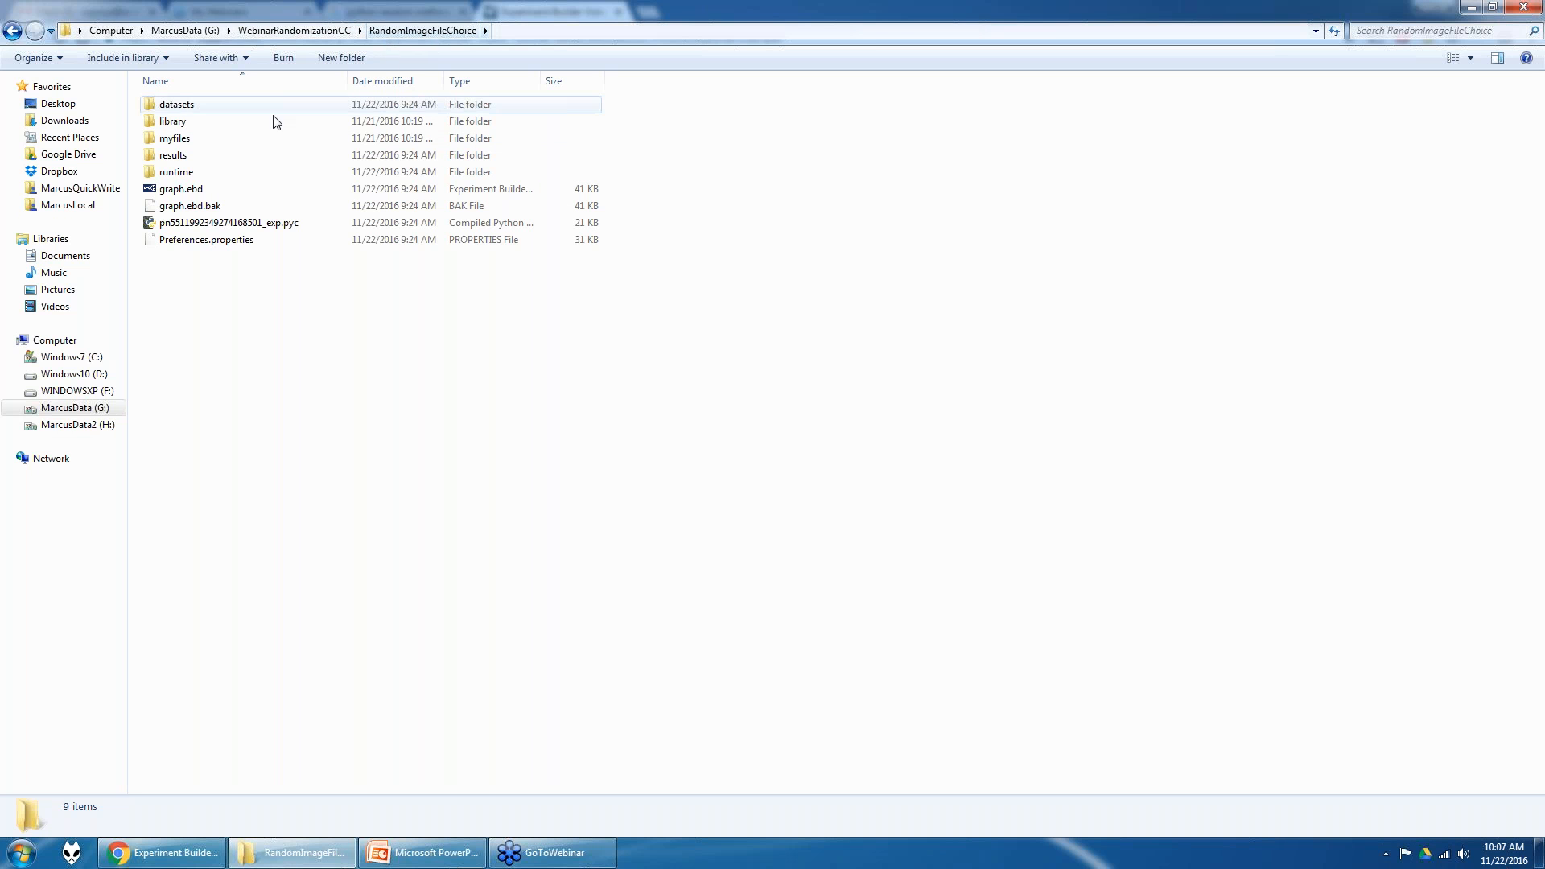
- Open the RandomImageFileChoice experiment from graph.ebd and look over the list of built-in example projects
double_click(186, 188)
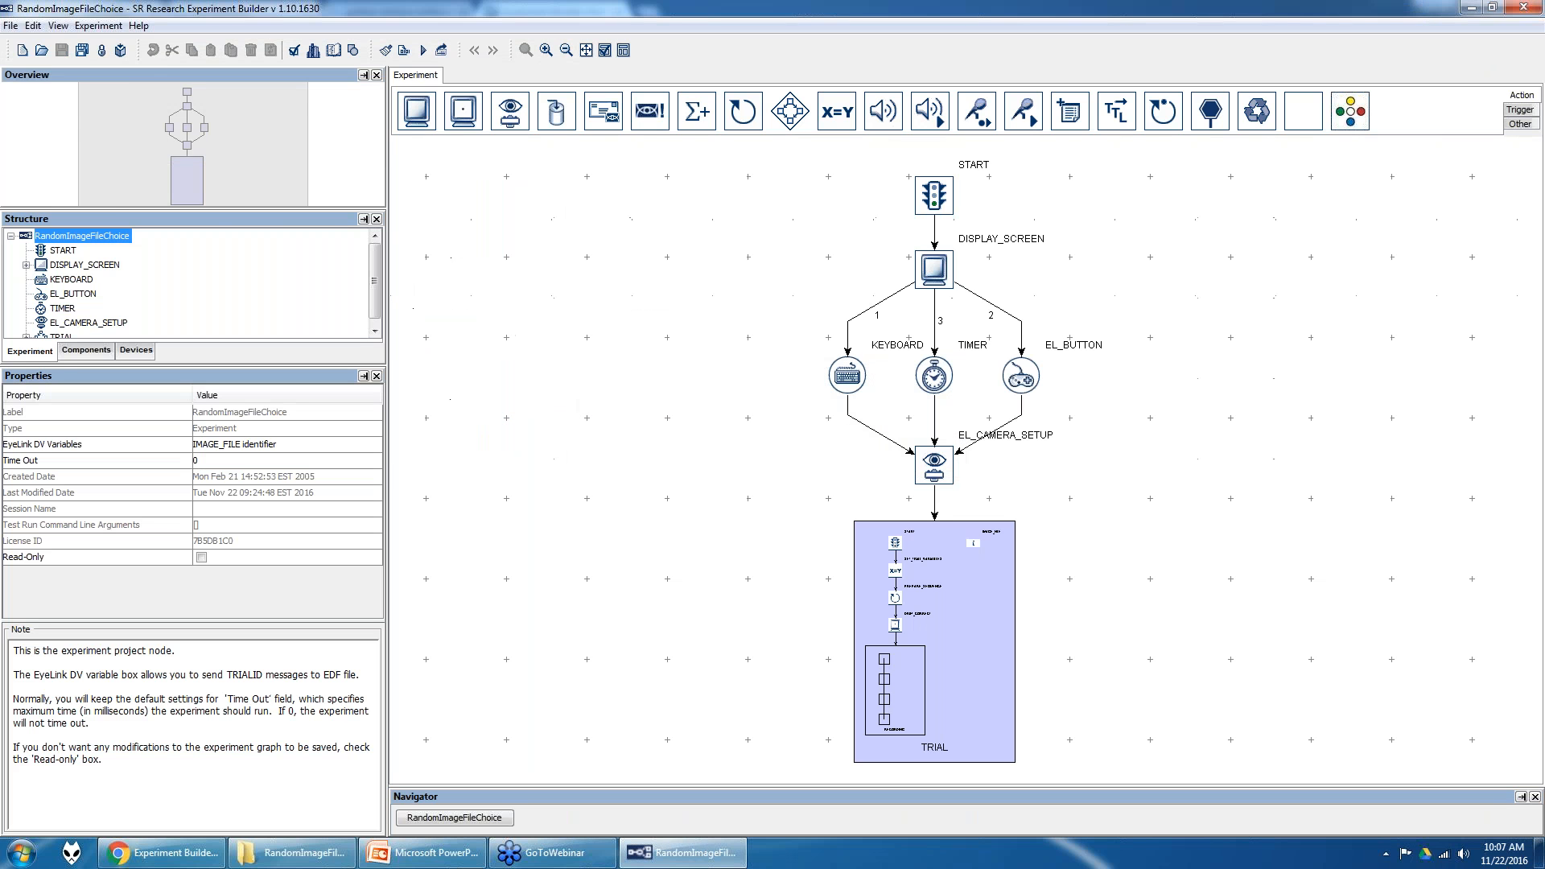
left_click(11, 25)
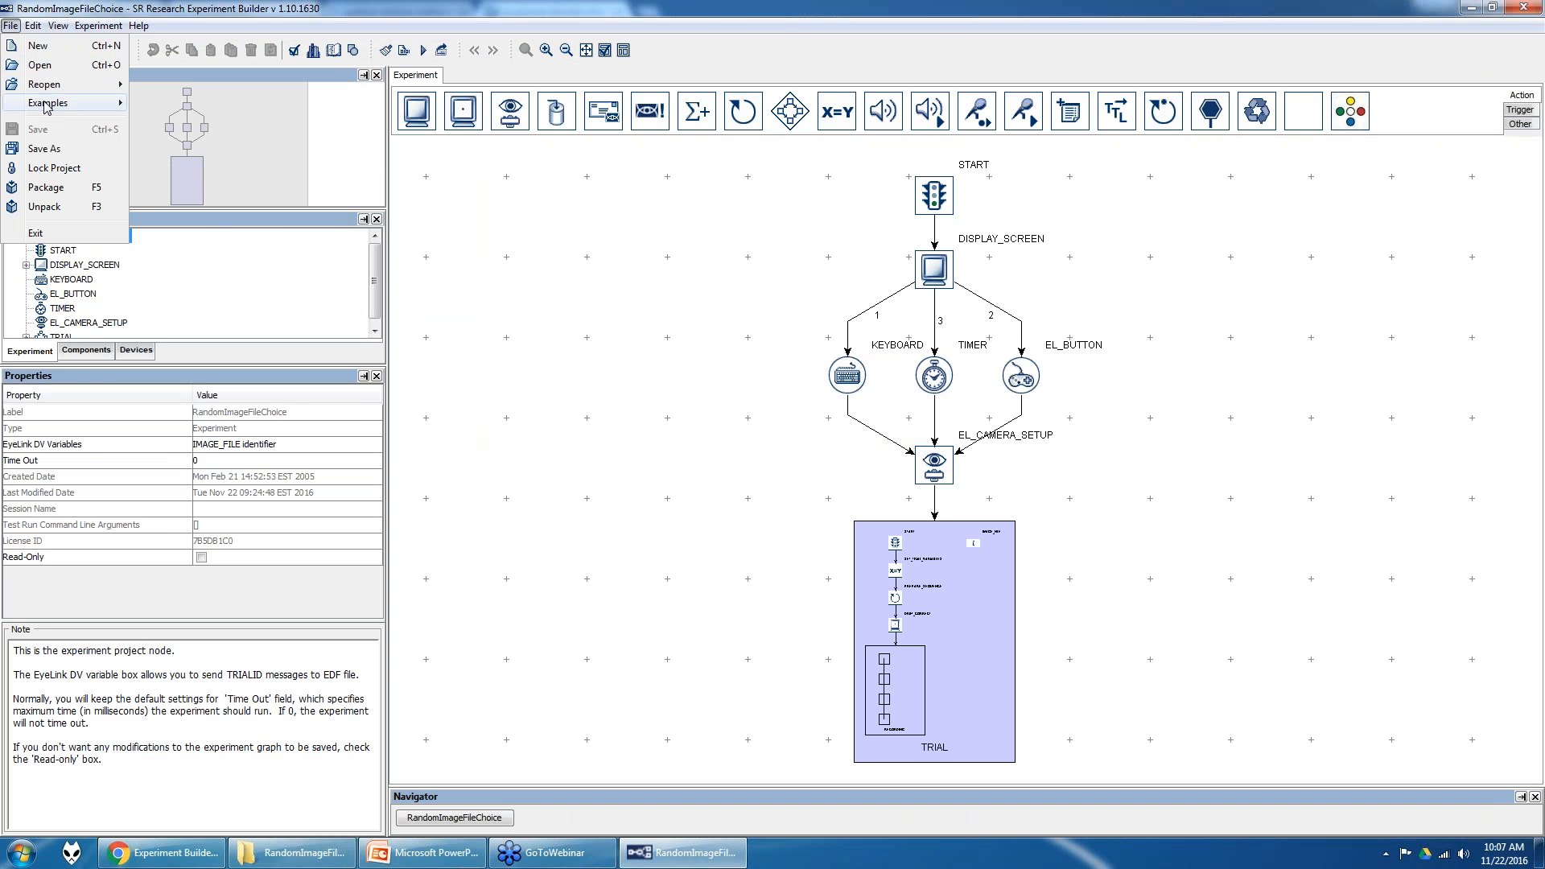
mouse_move(40, 103)
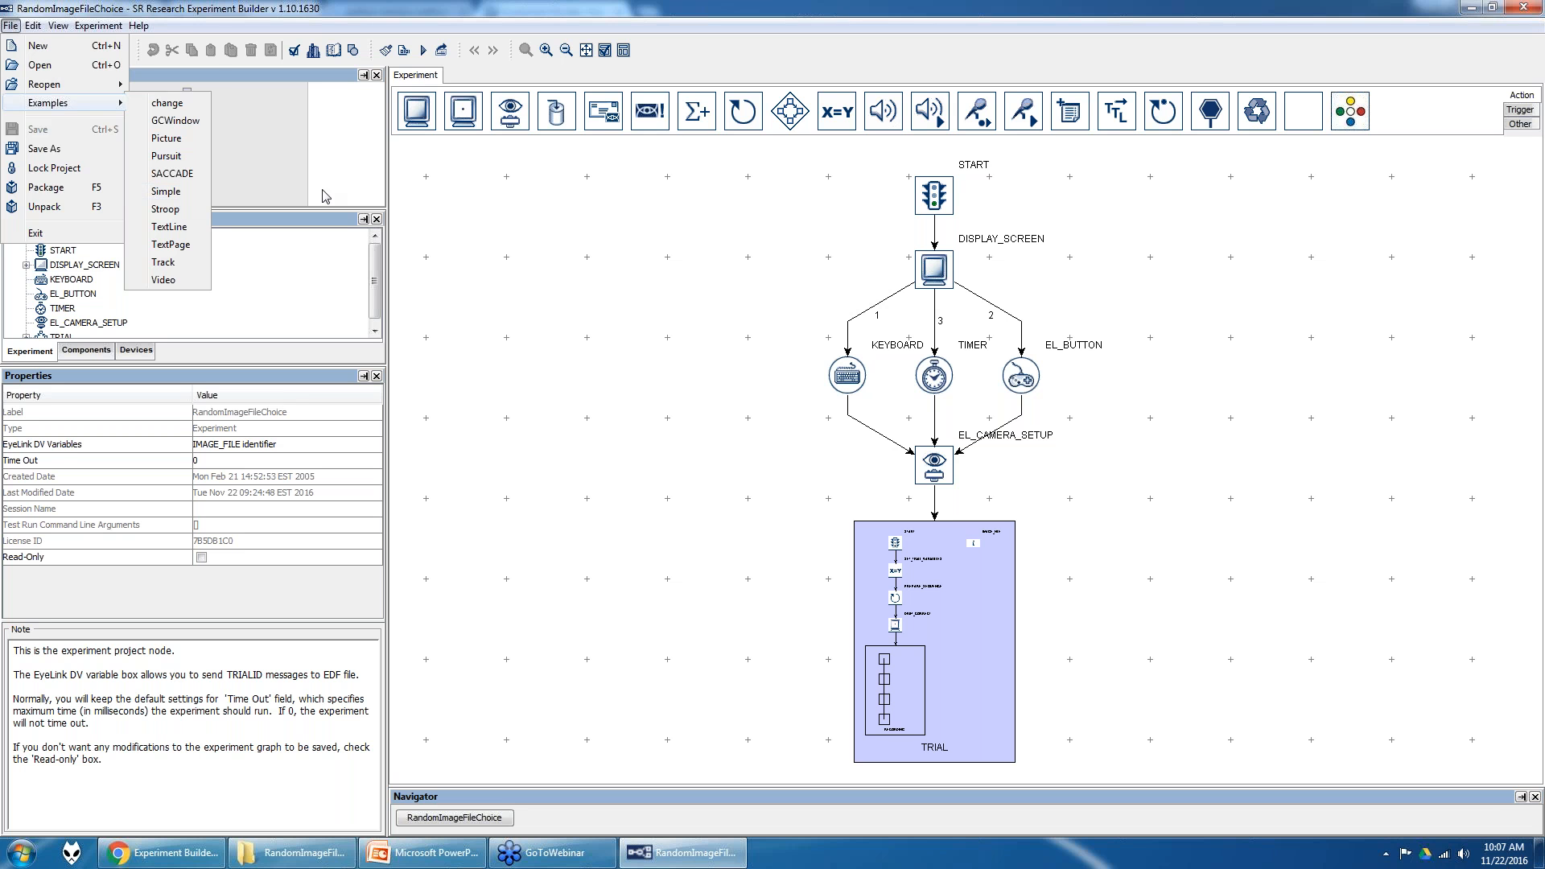
left_click(511, 197)
- Look up the help manual's Creating page under the Simple example and close the manual
left_click(145, 26)
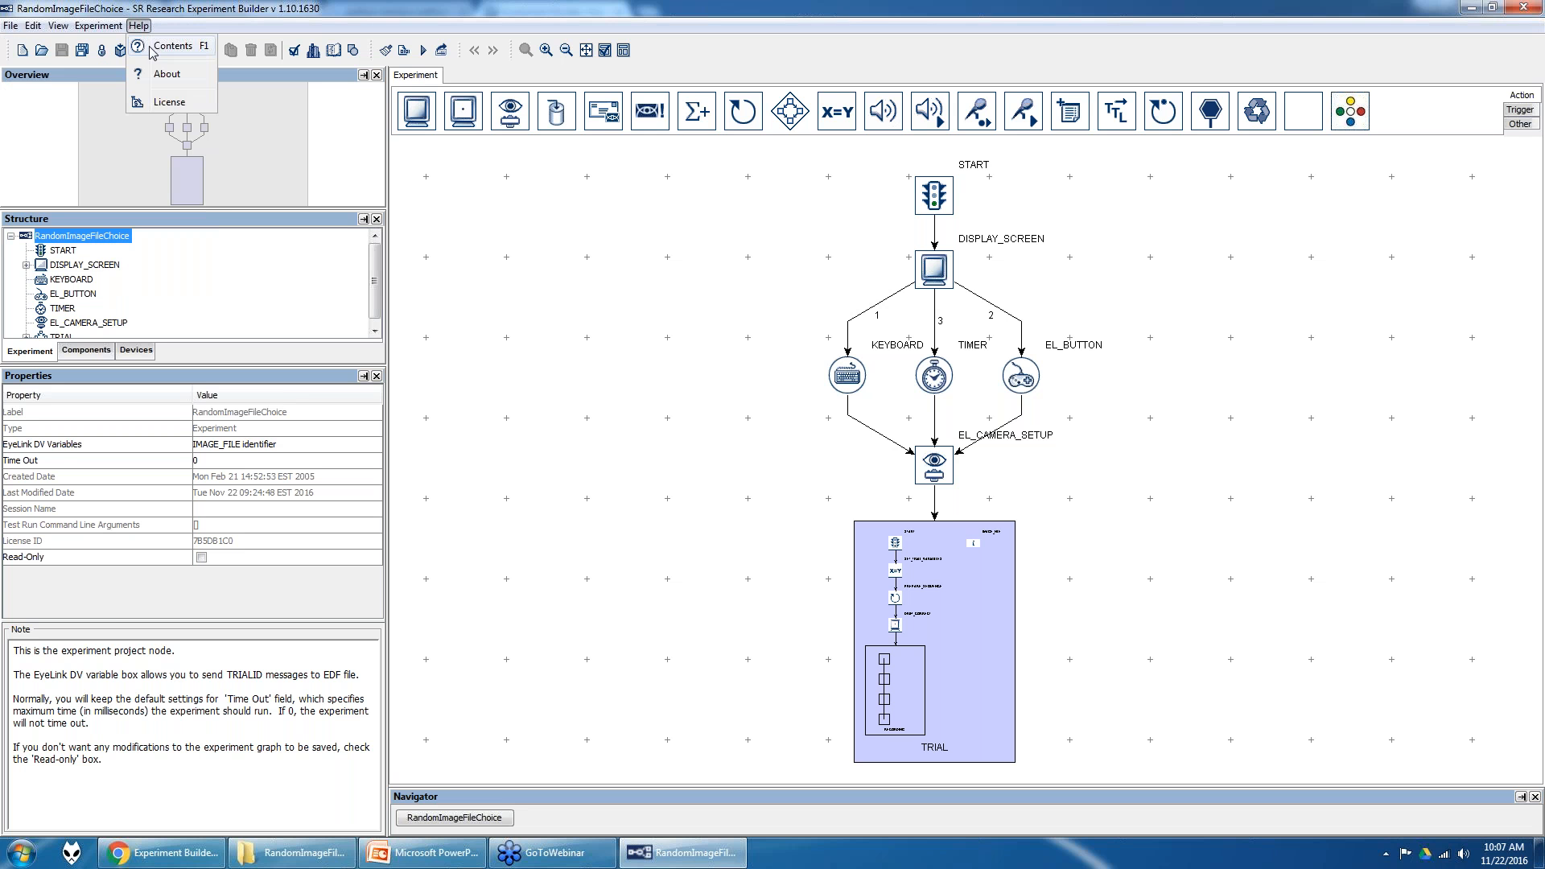
left_click(153, 47)
left_click(22, 296)
left_click(78, 326)
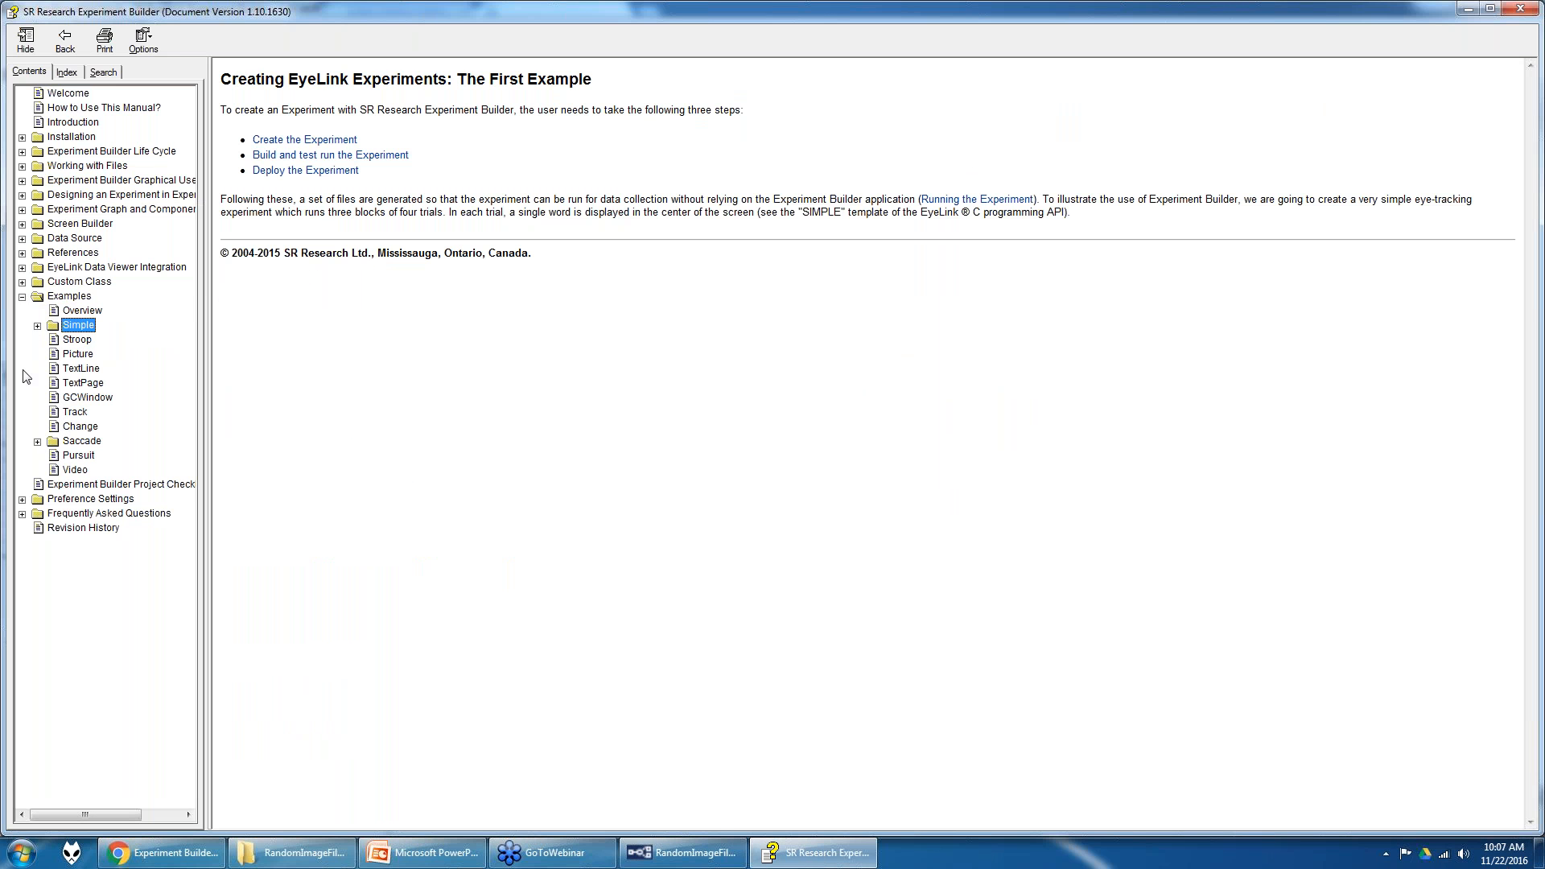
left_click(37, 325)
left_click(97, 339)
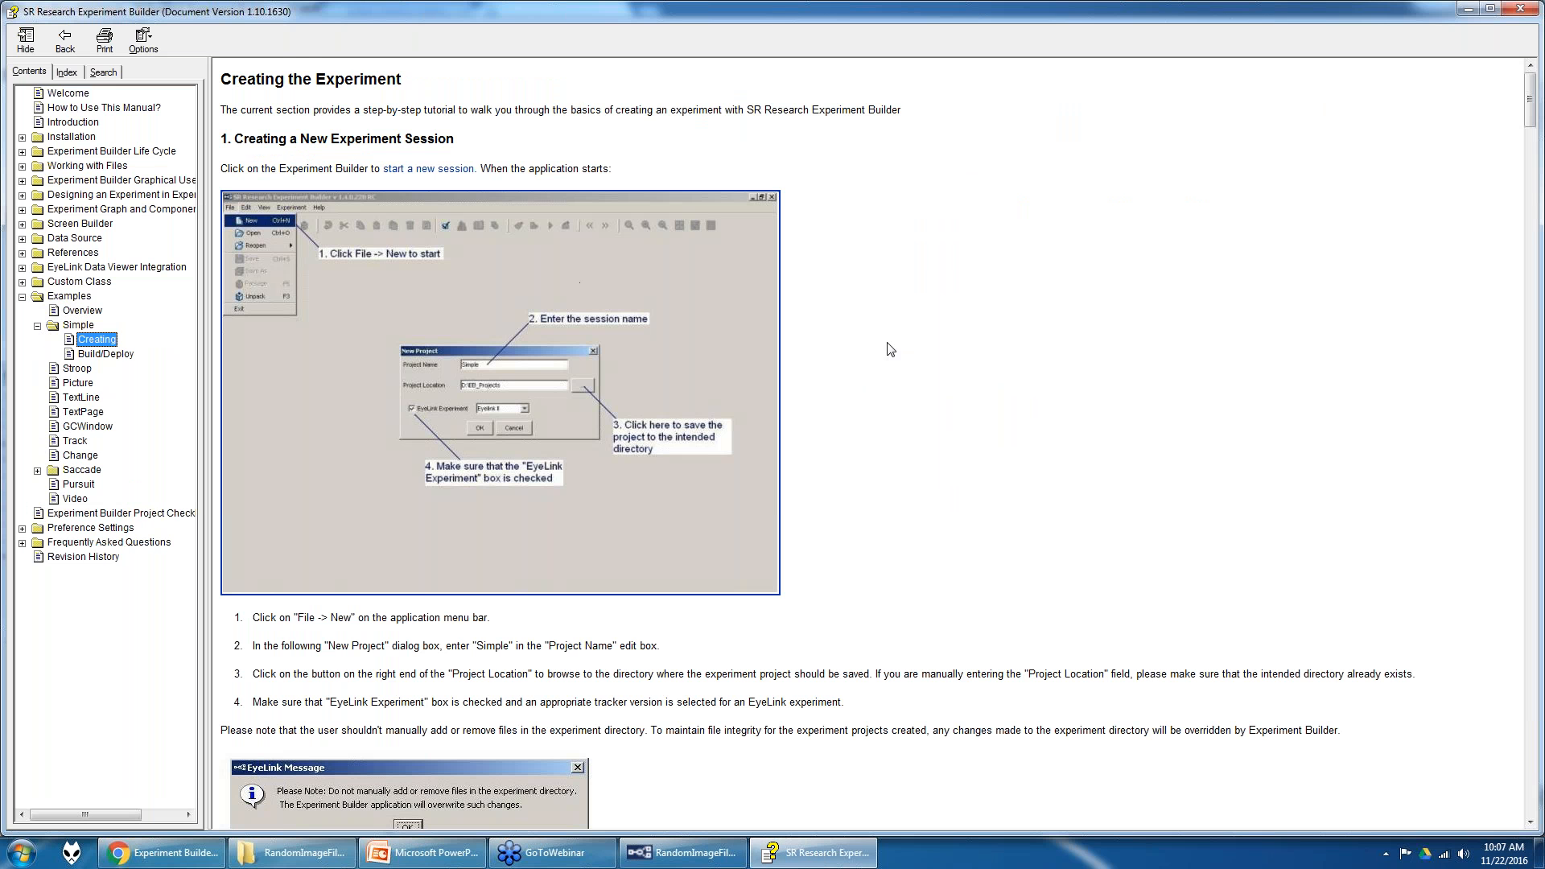
left_click(1513, 6)
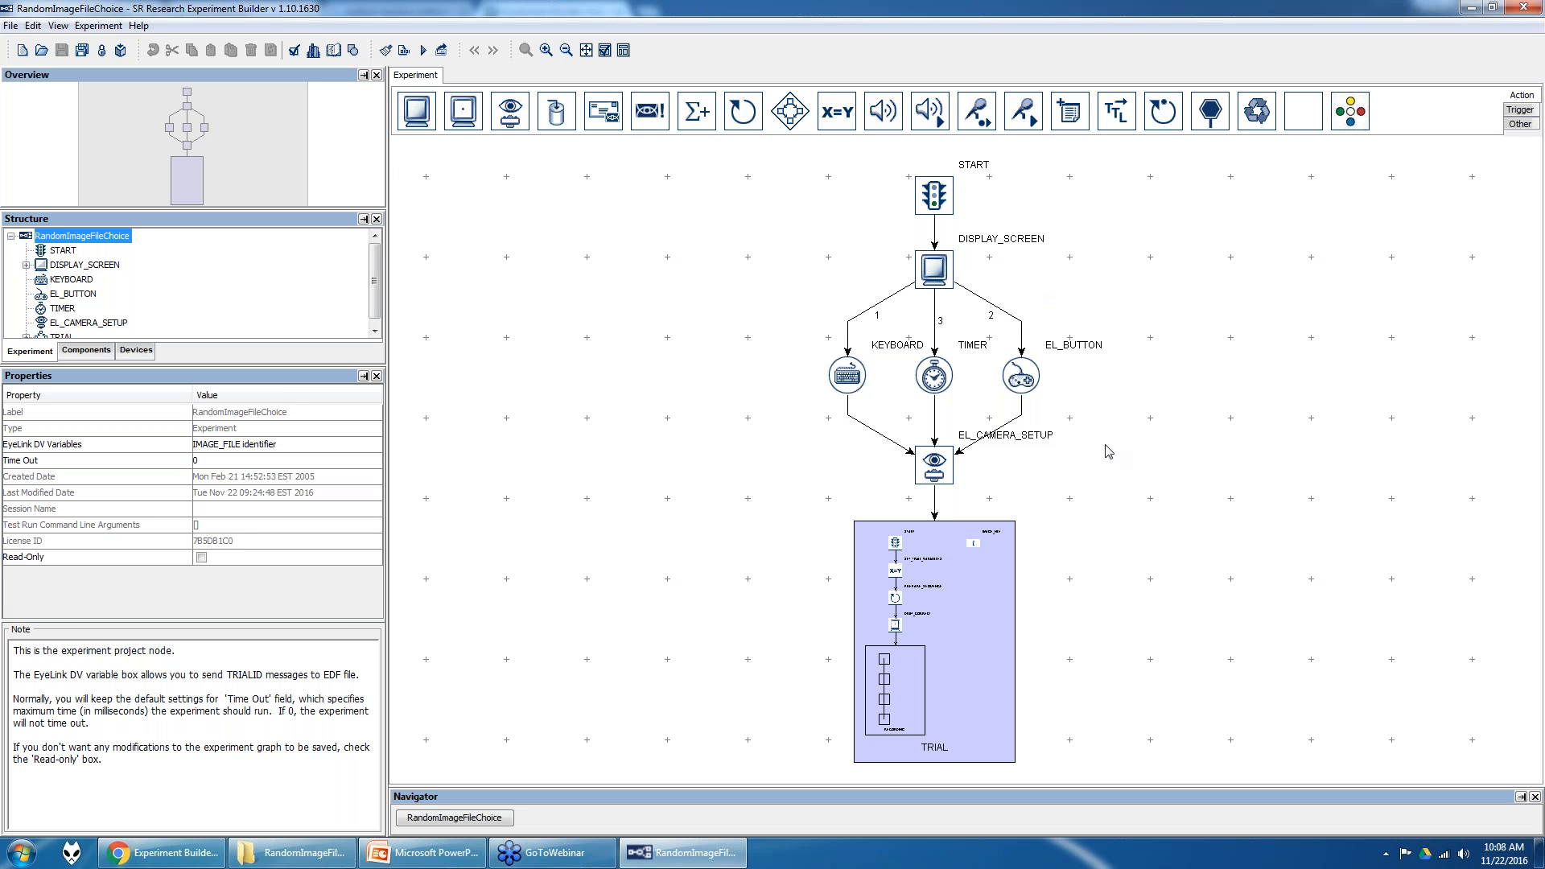
- Inspect the instruction text of the DISPLAY_SCREEN node and the data source of the TRIAL sequence
double_click(926, 282)
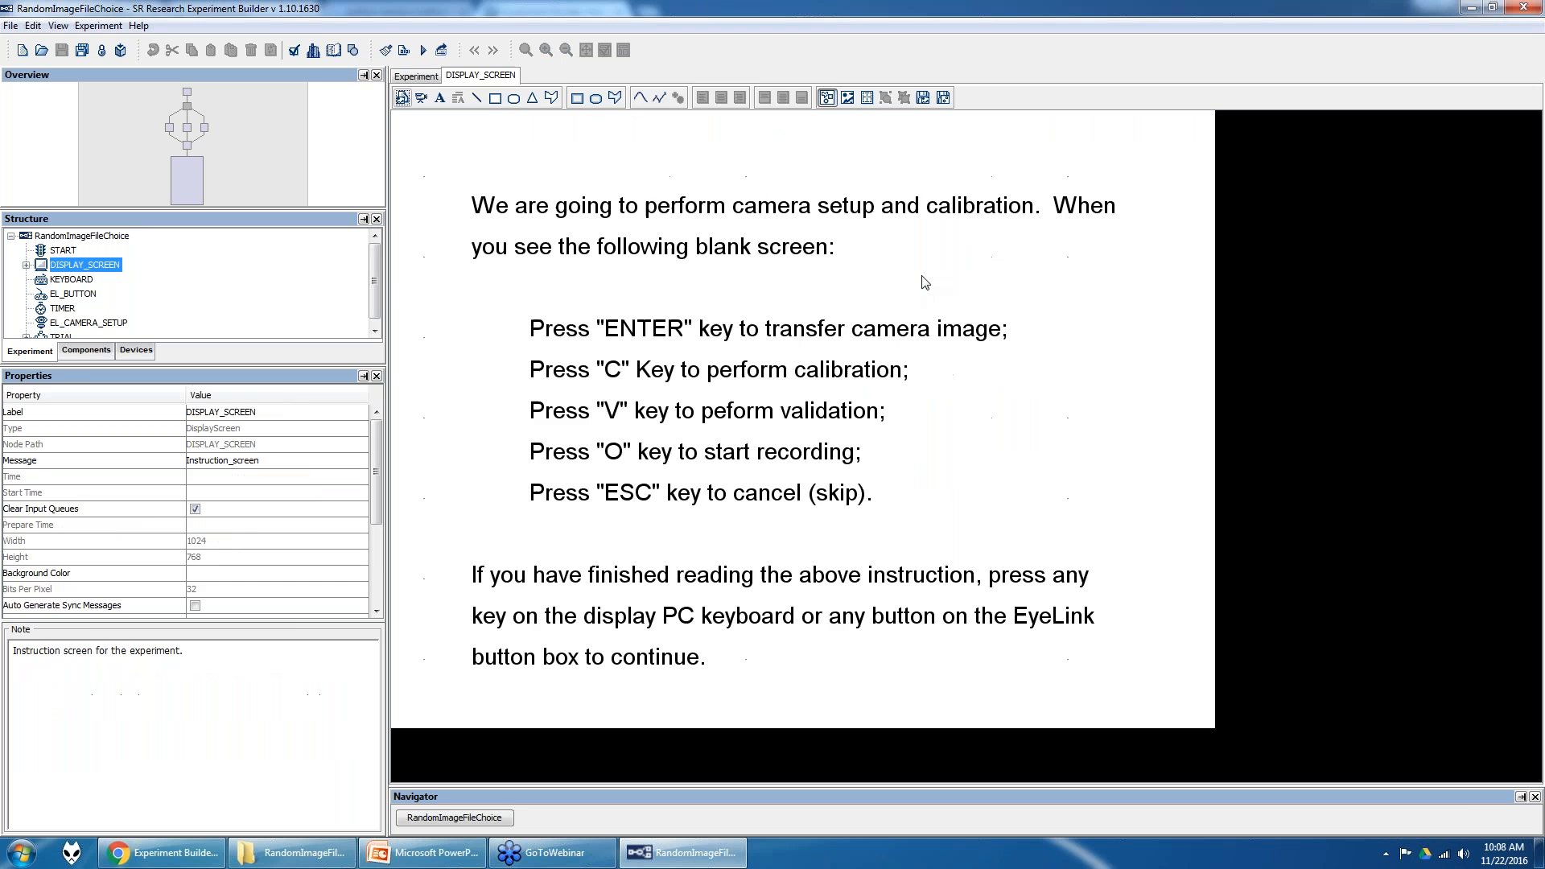
left_click(428, 75)
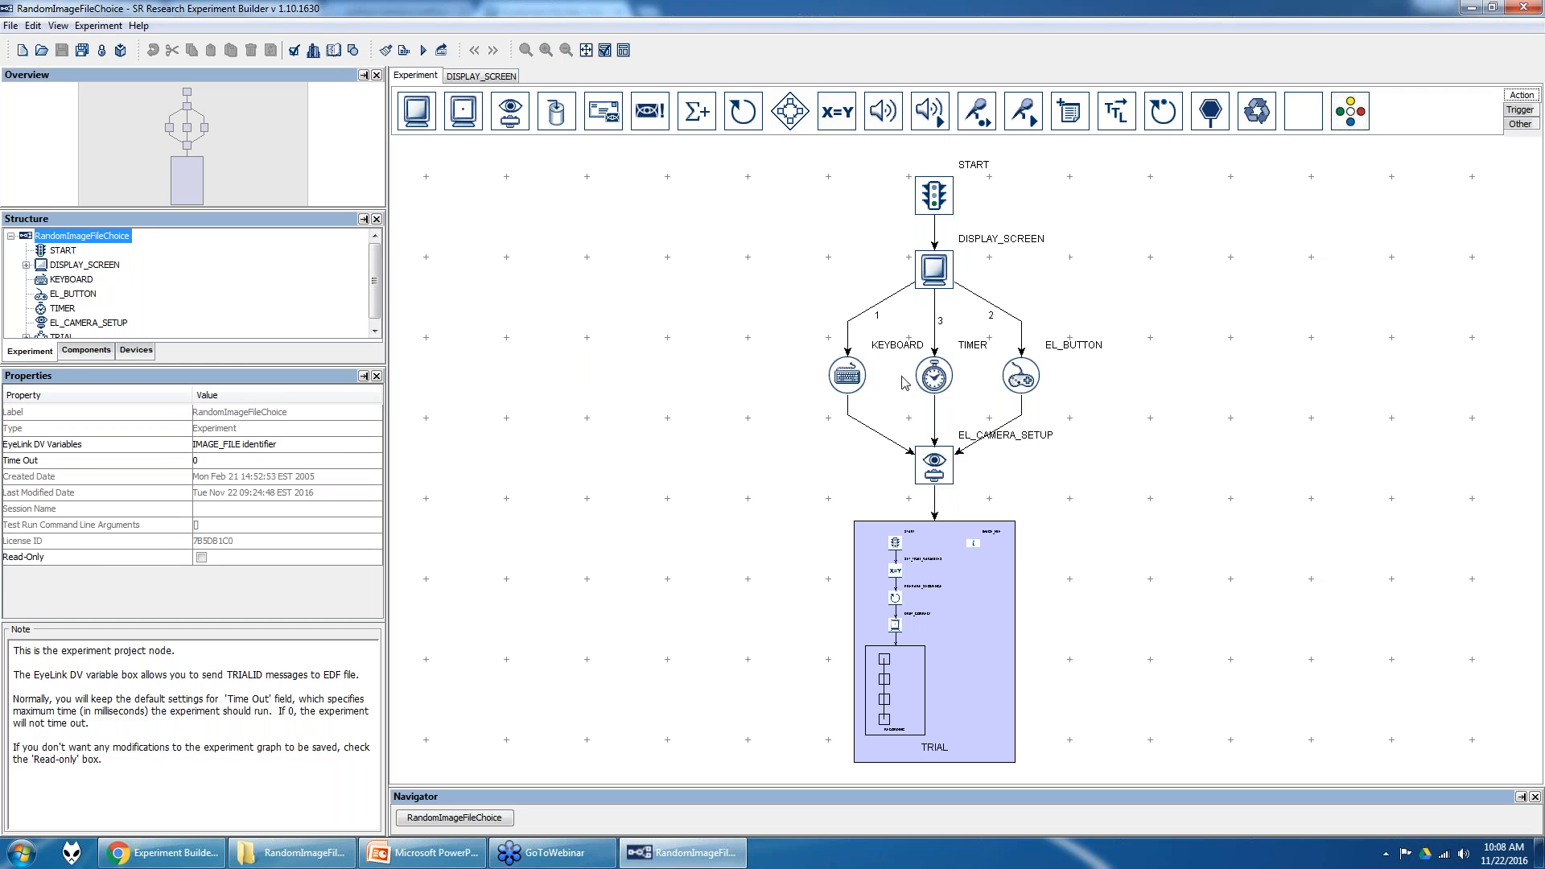
left_click(976, 676)
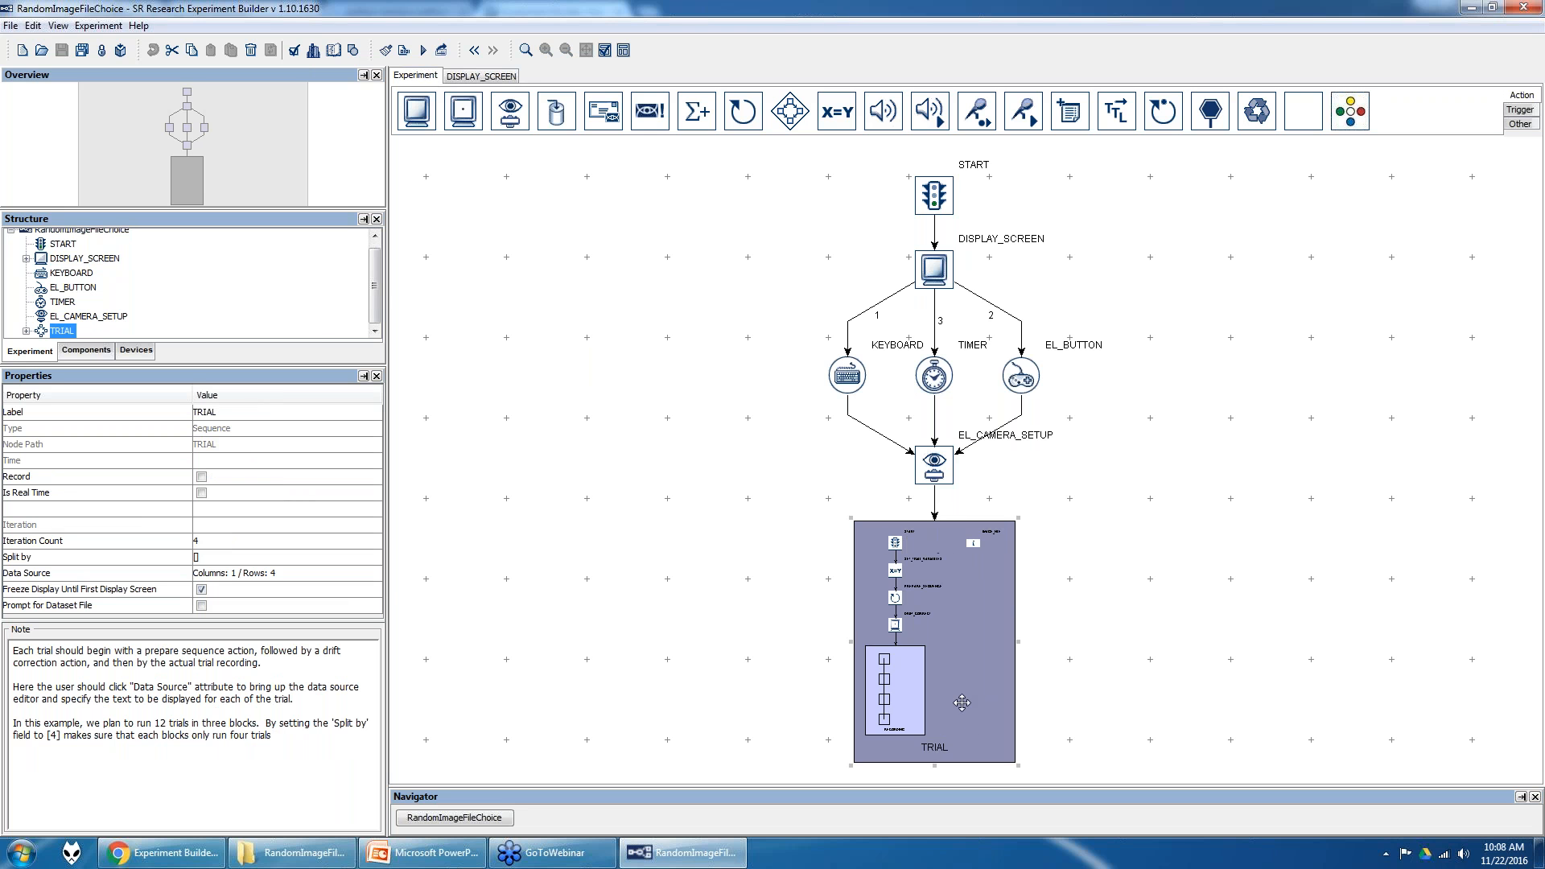
left_click(197, 555)
left_click(237, 574)
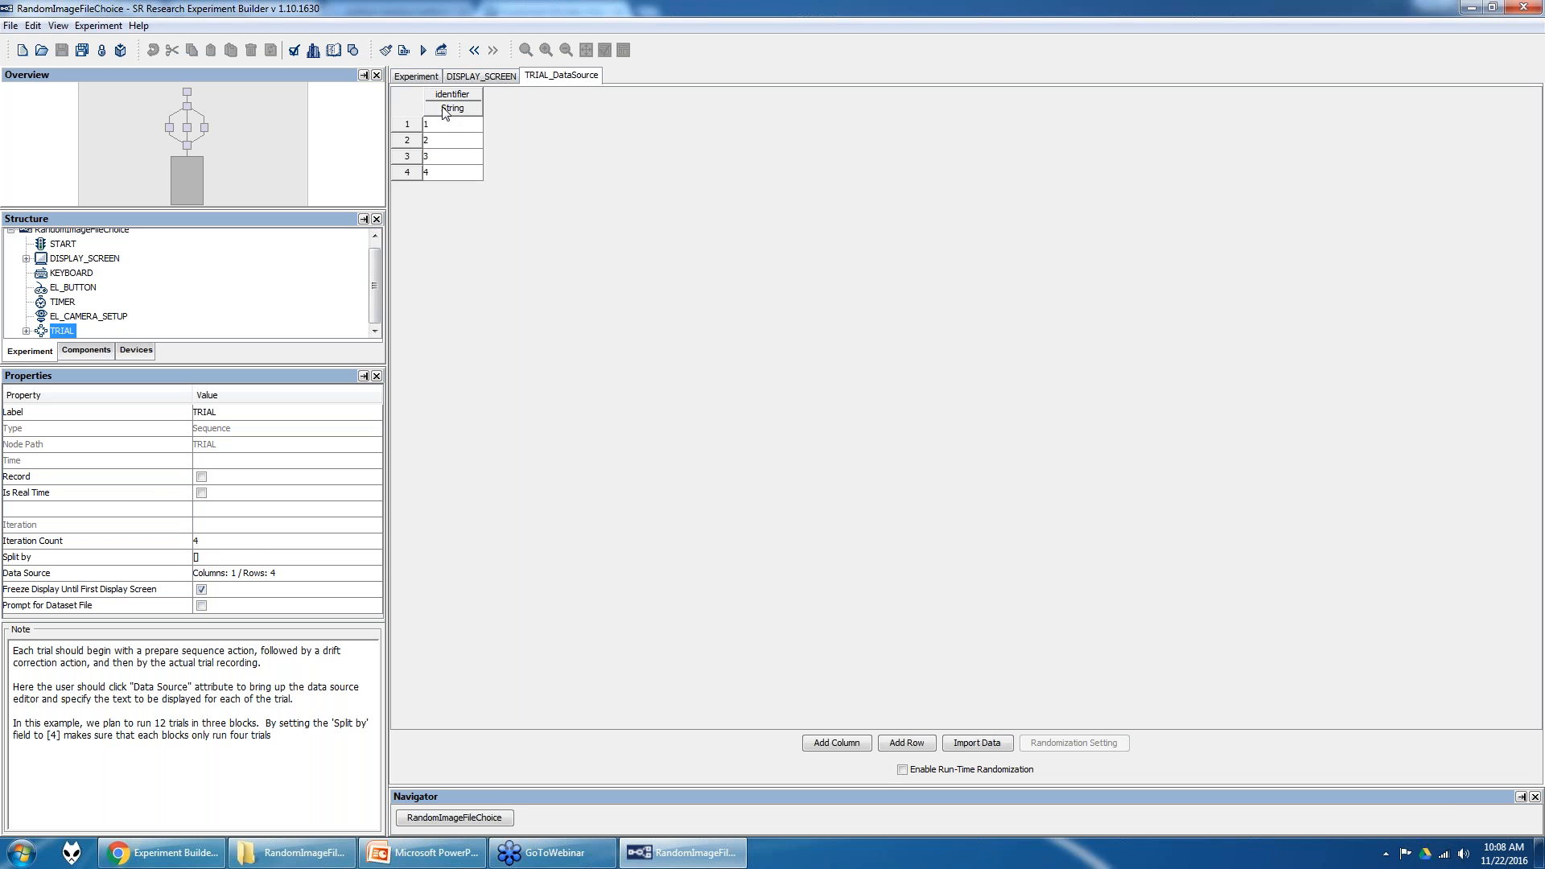
left_click(413, 78)
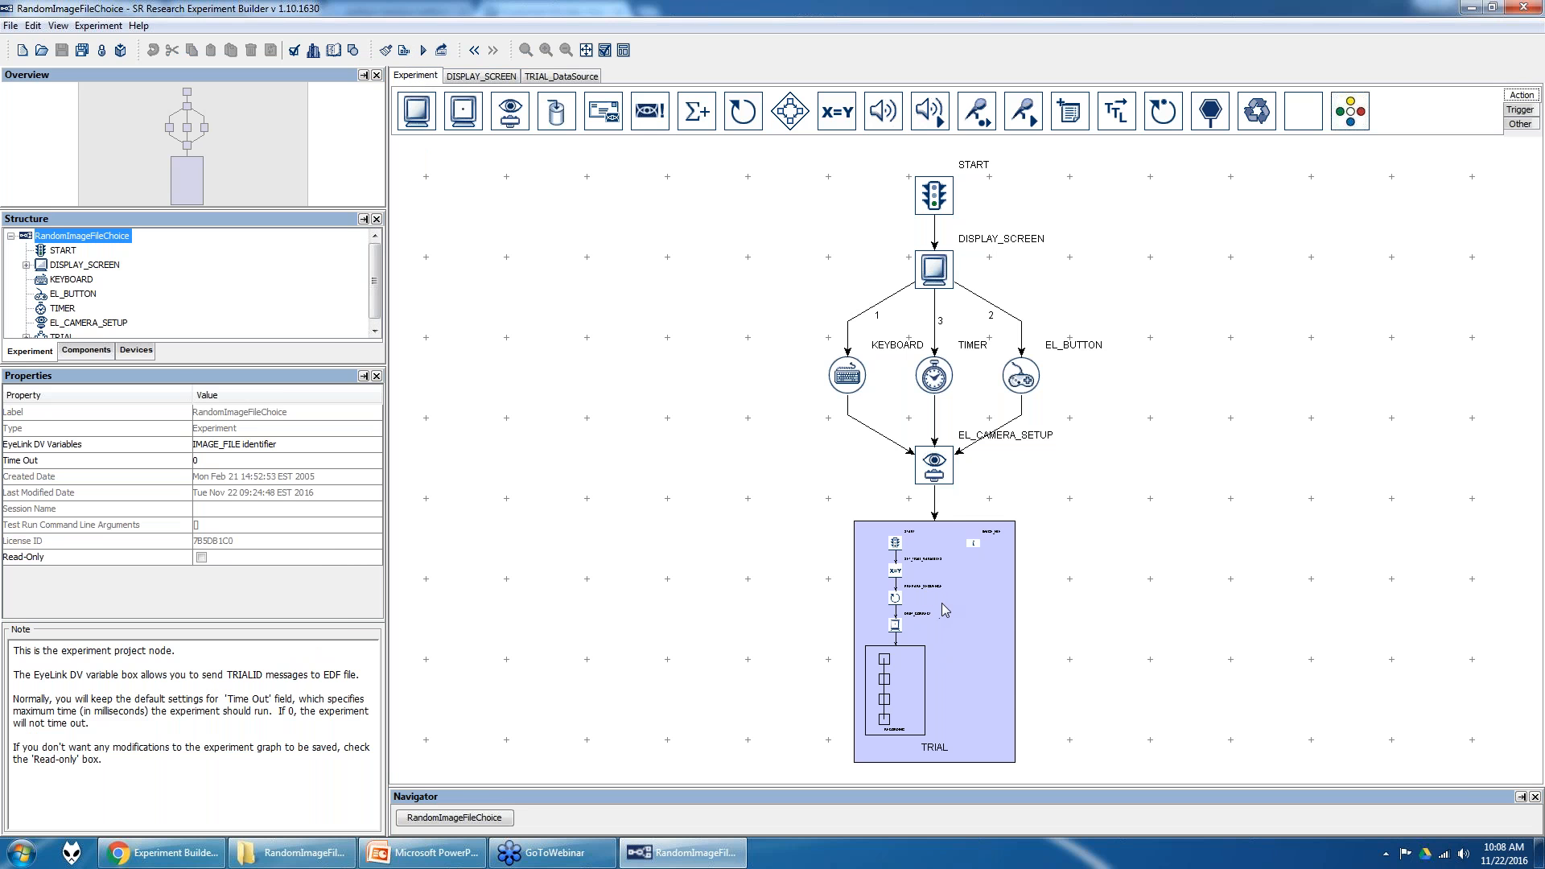
- Examine the nodes inside the TRIAL sequence, compare them with its data source, and view the IMAGE_FILE variable's properties
mouse_move(957, 613)
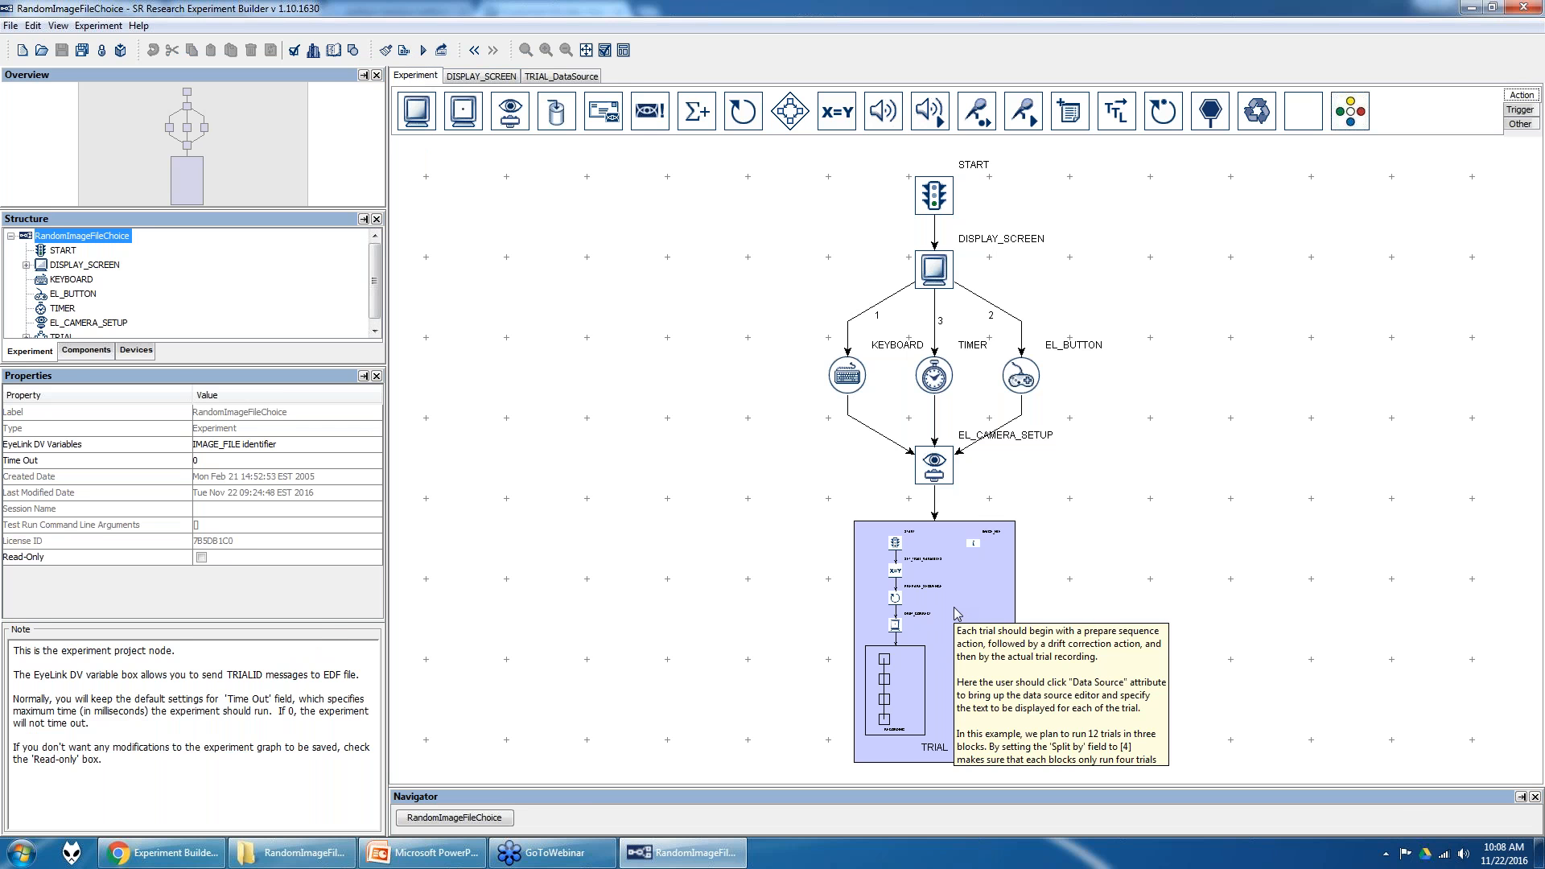
double_click(956, 613)
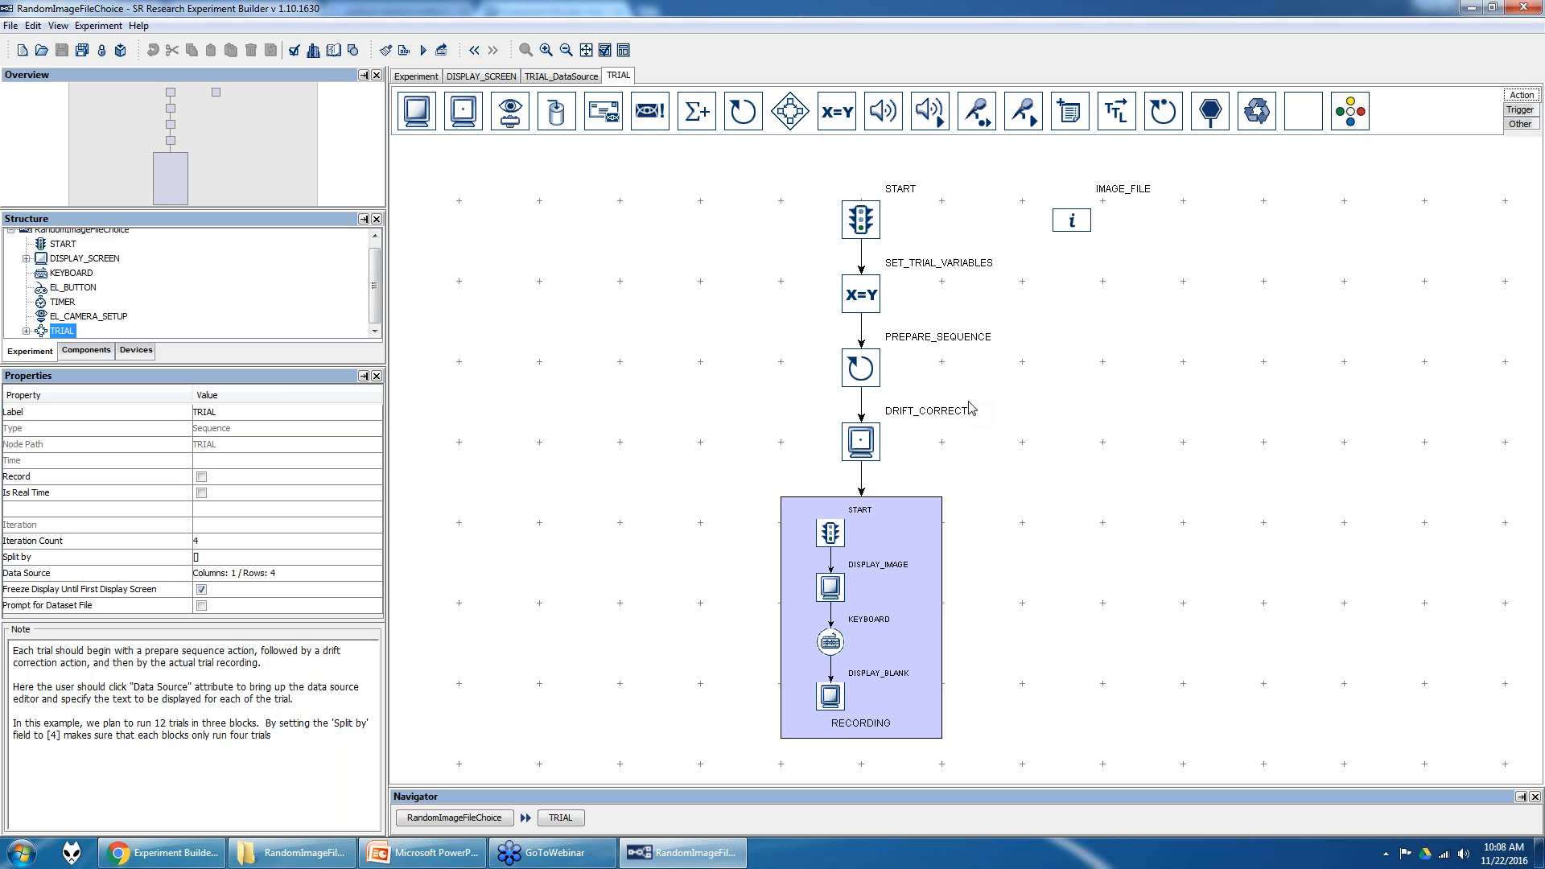
left_click(576, 77)
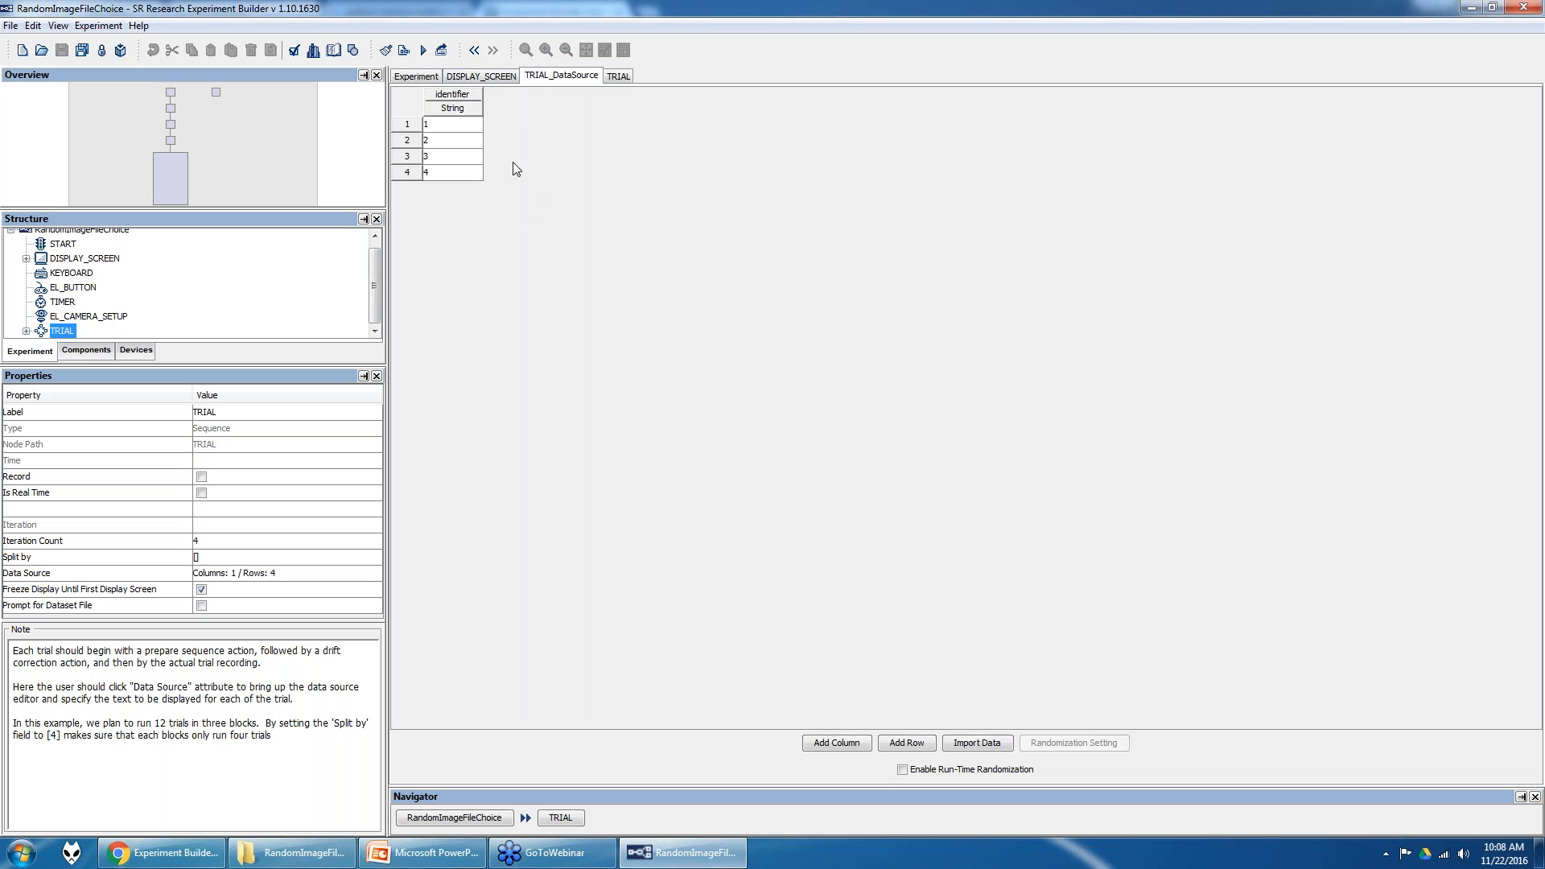
left_click(616, 75)
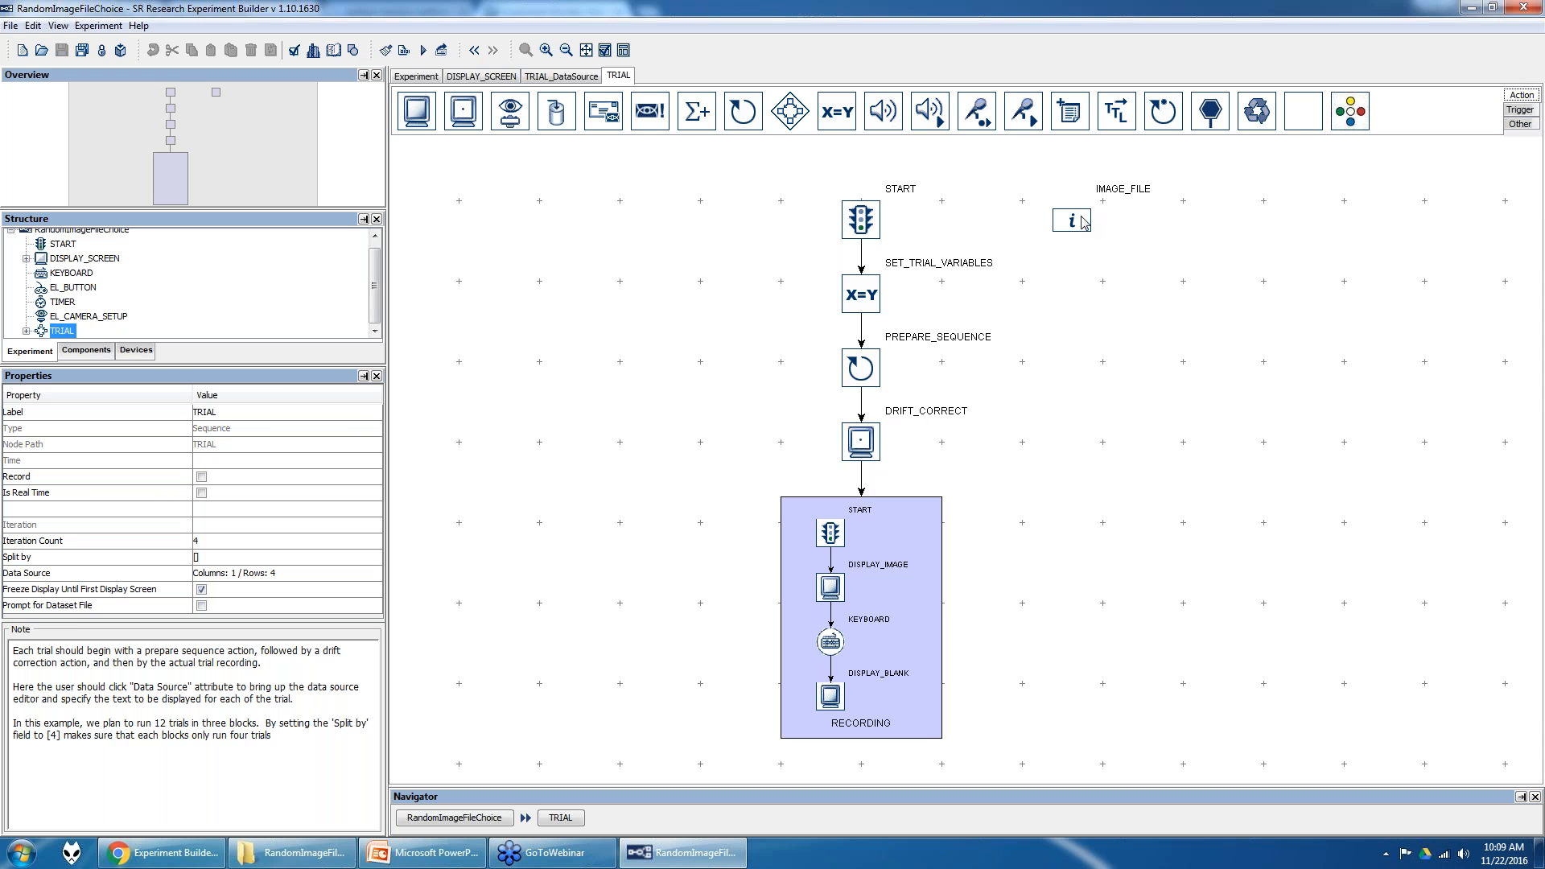
mouse_move(1073, 216)
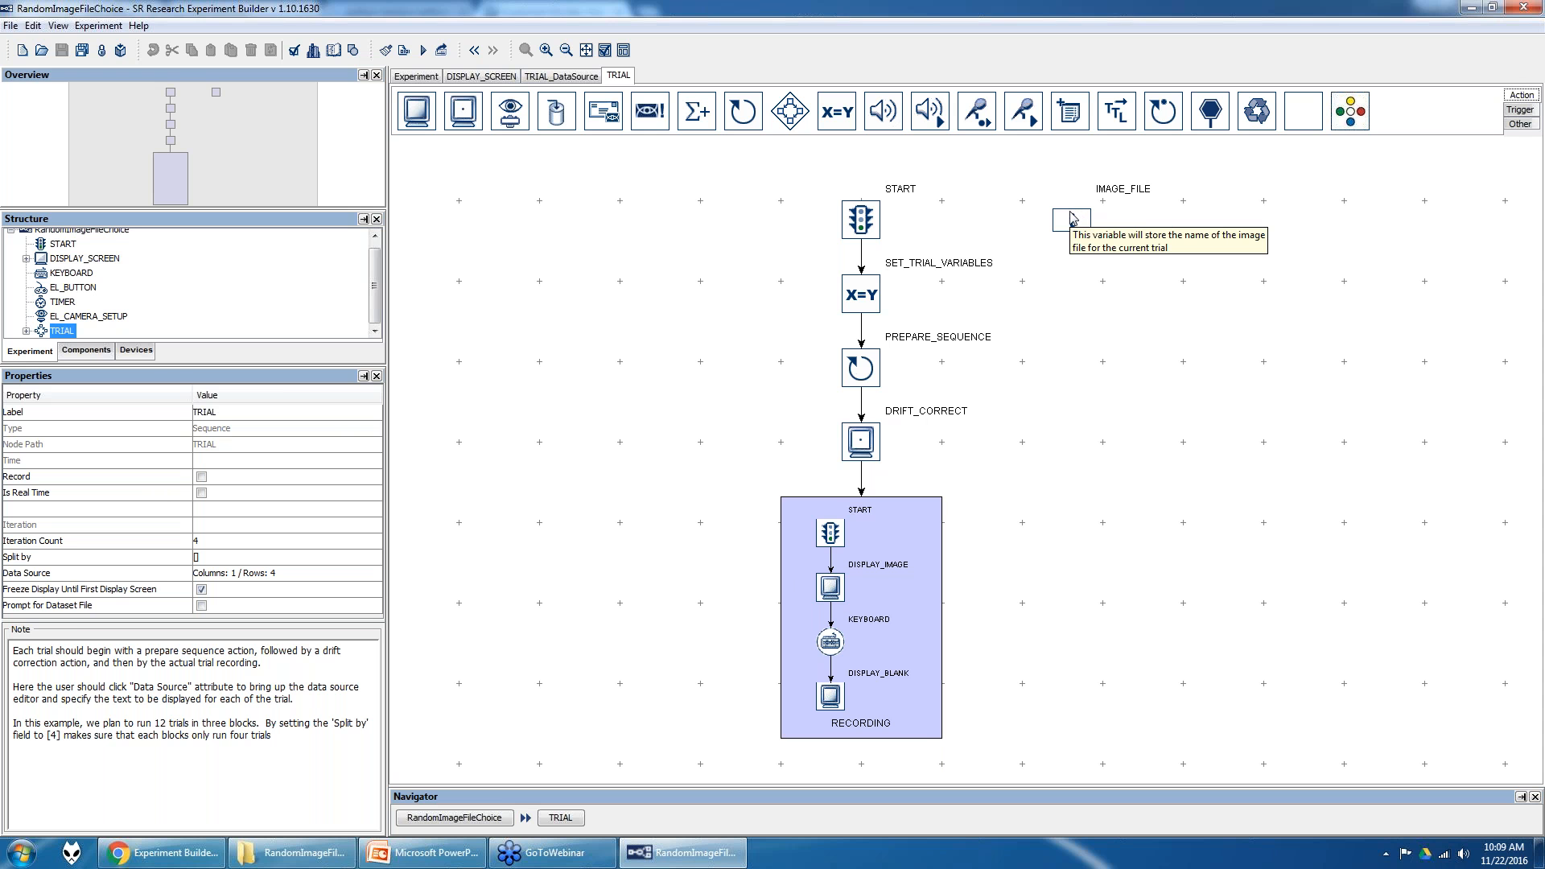
left_click(591, 77)
left_click(412, 76)
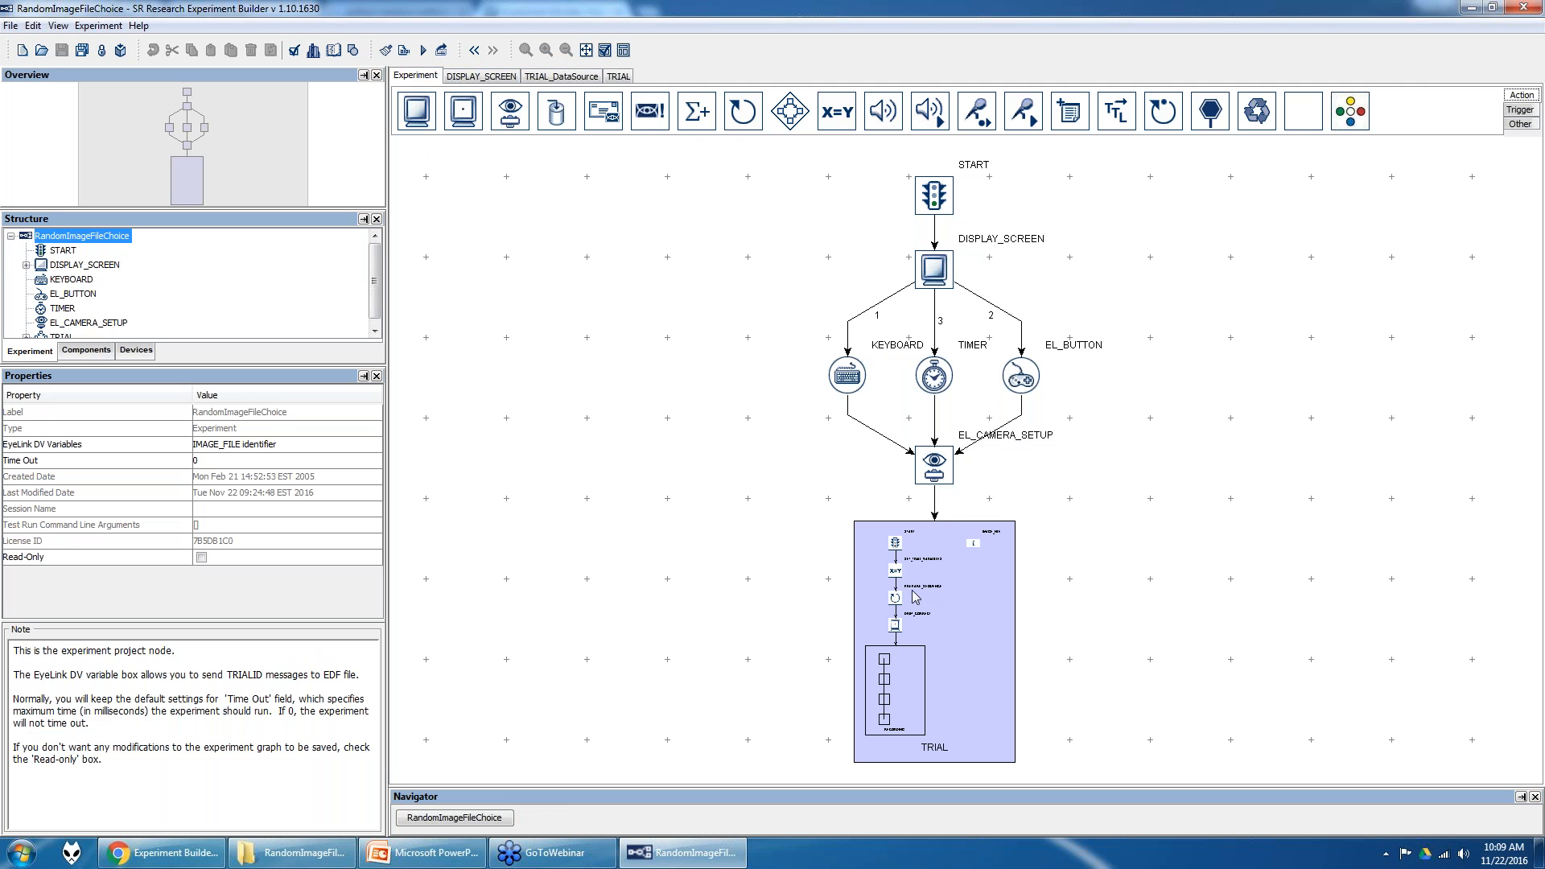
double_click(934, 531)
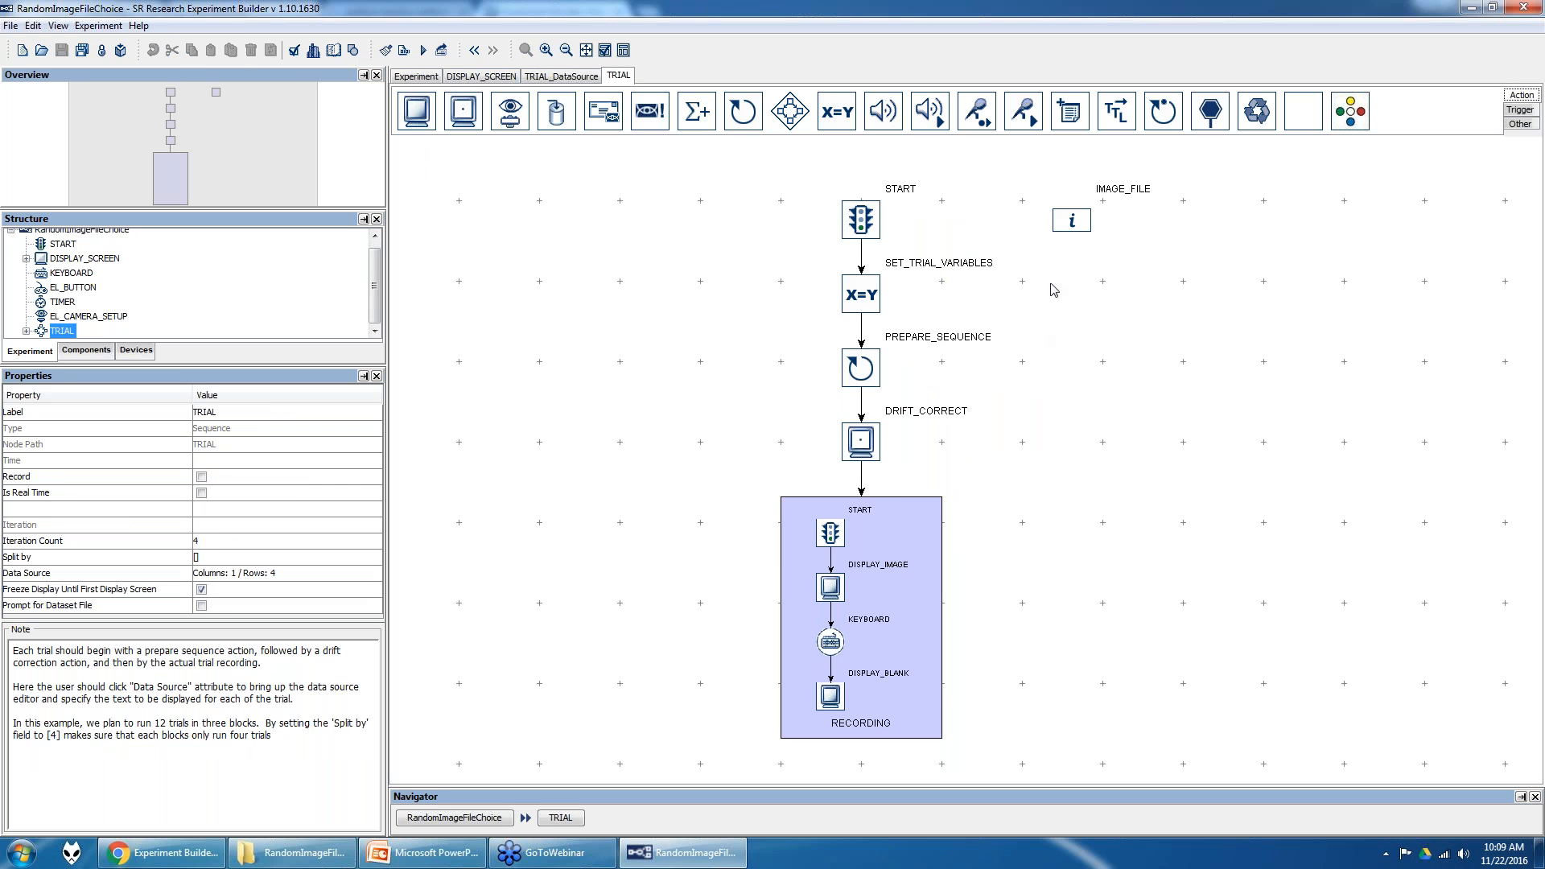
left_click(1072, 230)
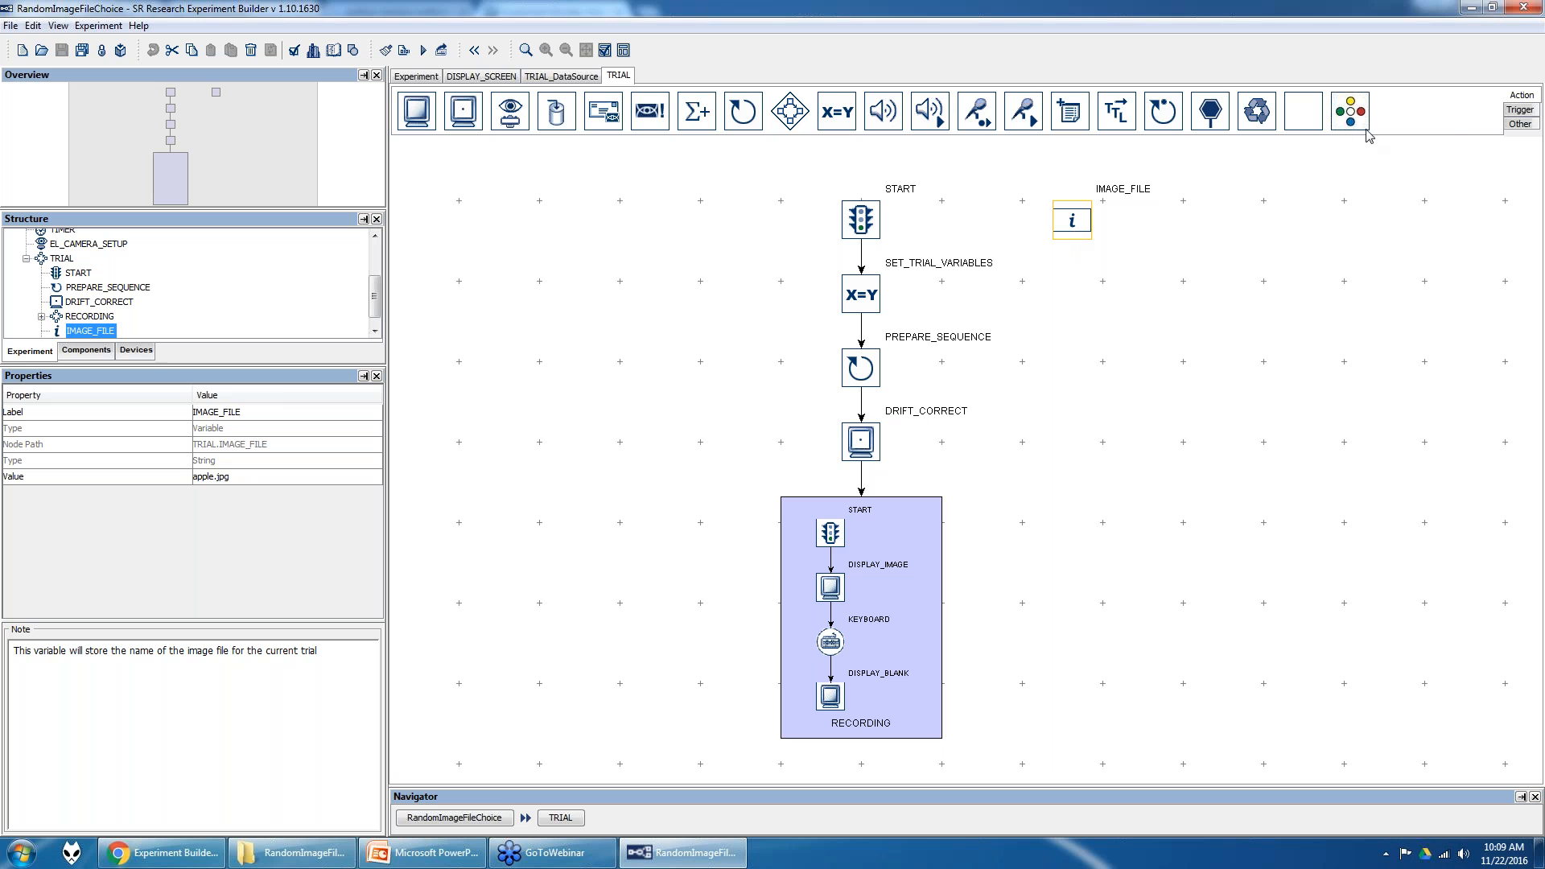
- Place a new variable node in empty space on the TRIAL graph, delete it, and reselect the IMAGE_FILE variable
left_click(1512, 124)
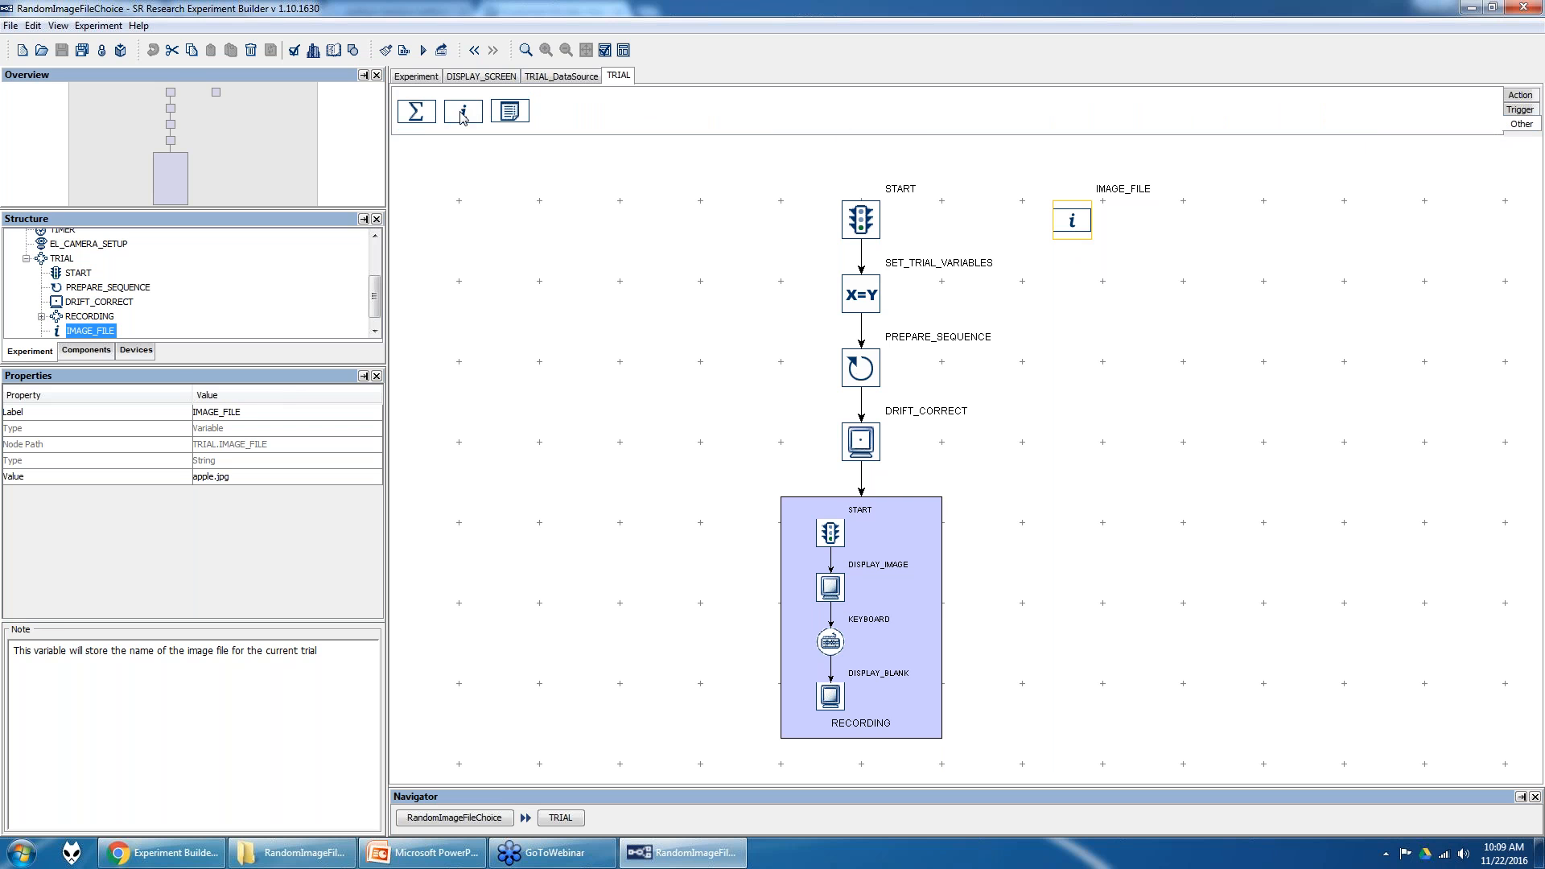
left_click_drag(464, 117, 469, 315)
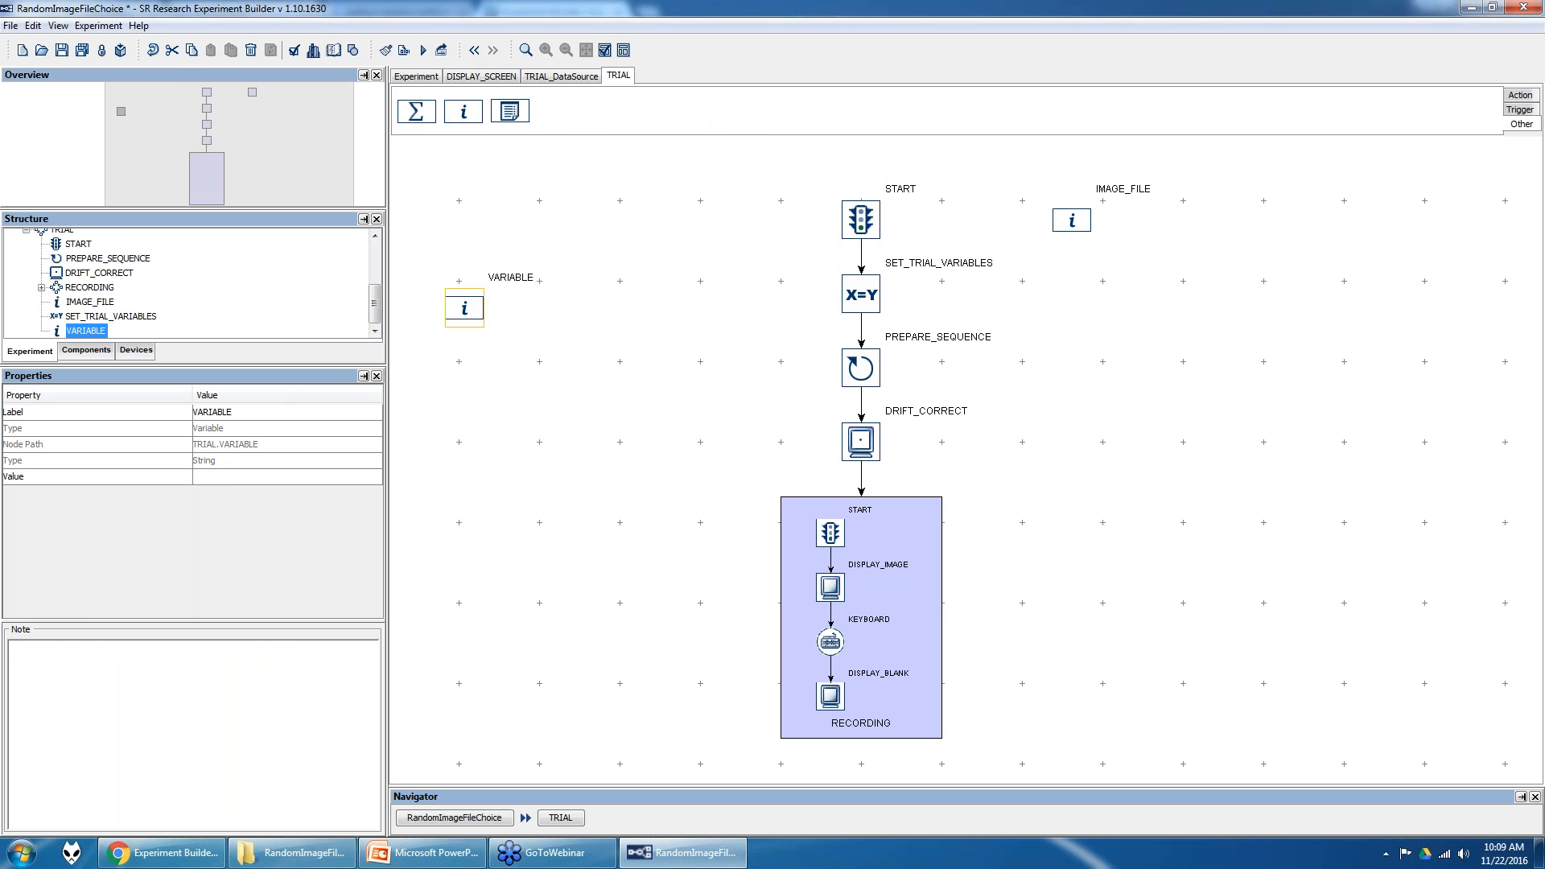
right_click(474, 306)
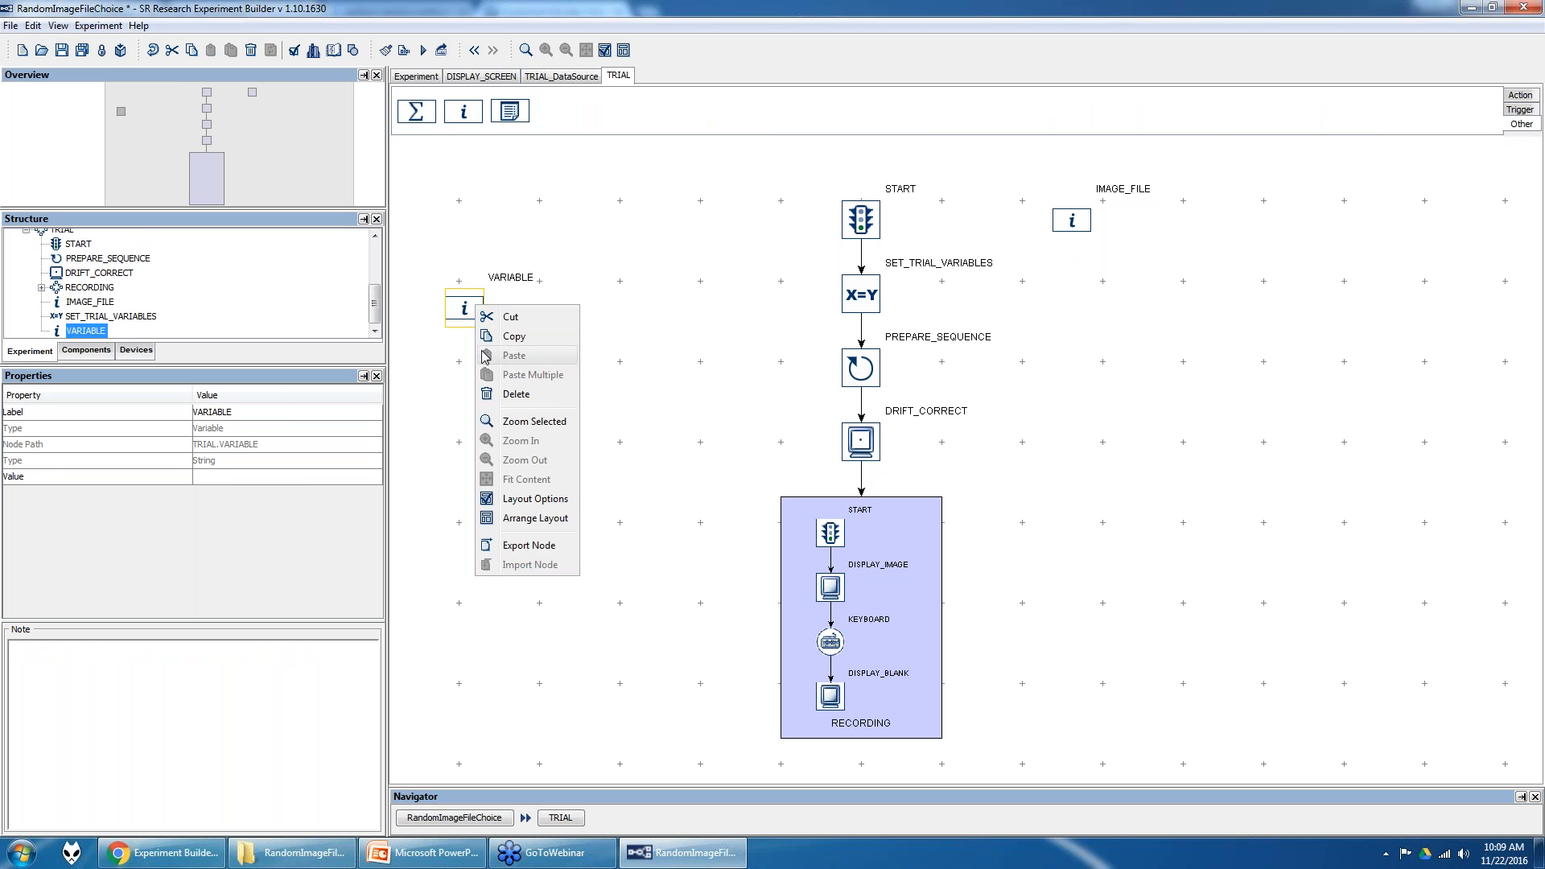
left_click(516, 394)
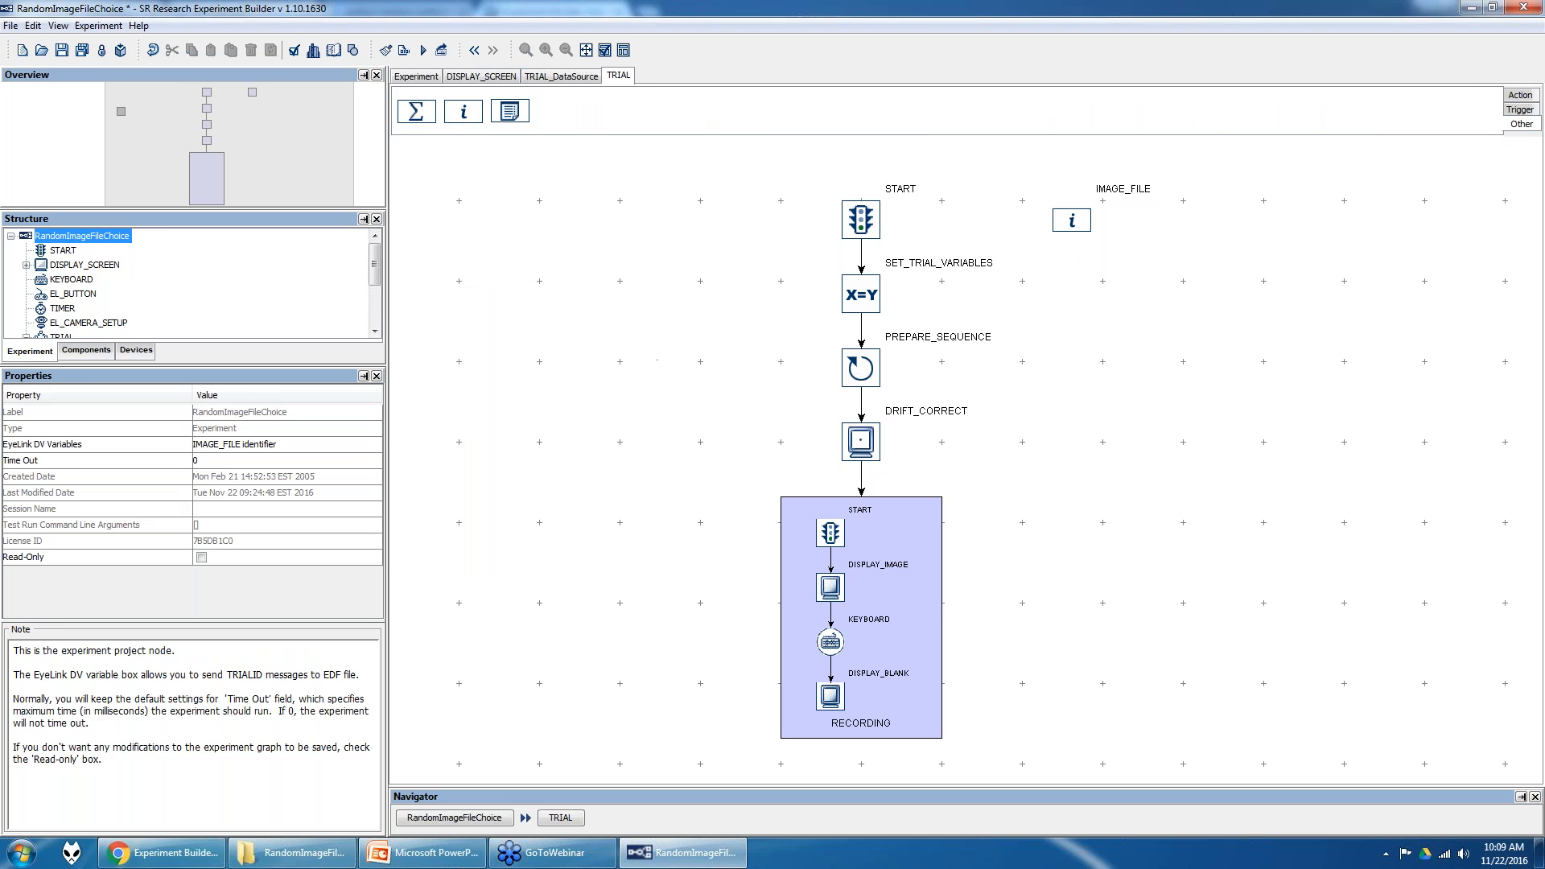
left_click(1088, 227)
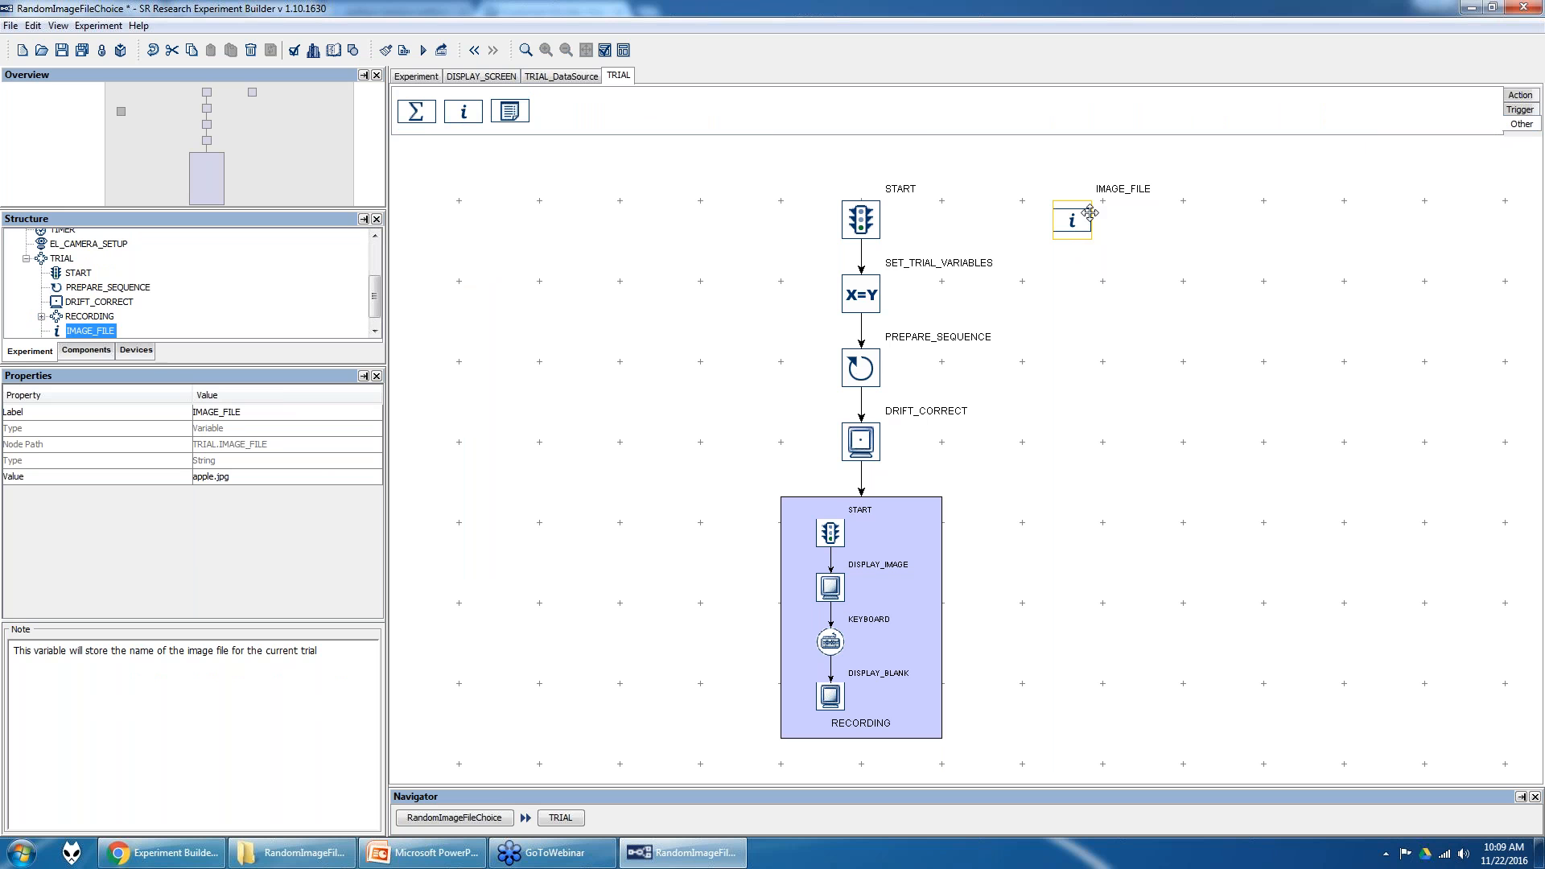
mouse_move(1090, 212)
- Place another variable node on the TRIAL graph, set its value to 5, and delete the node
left_click_drag(533, 300, 534, 309)
left_click(283, 476)
key("Return")
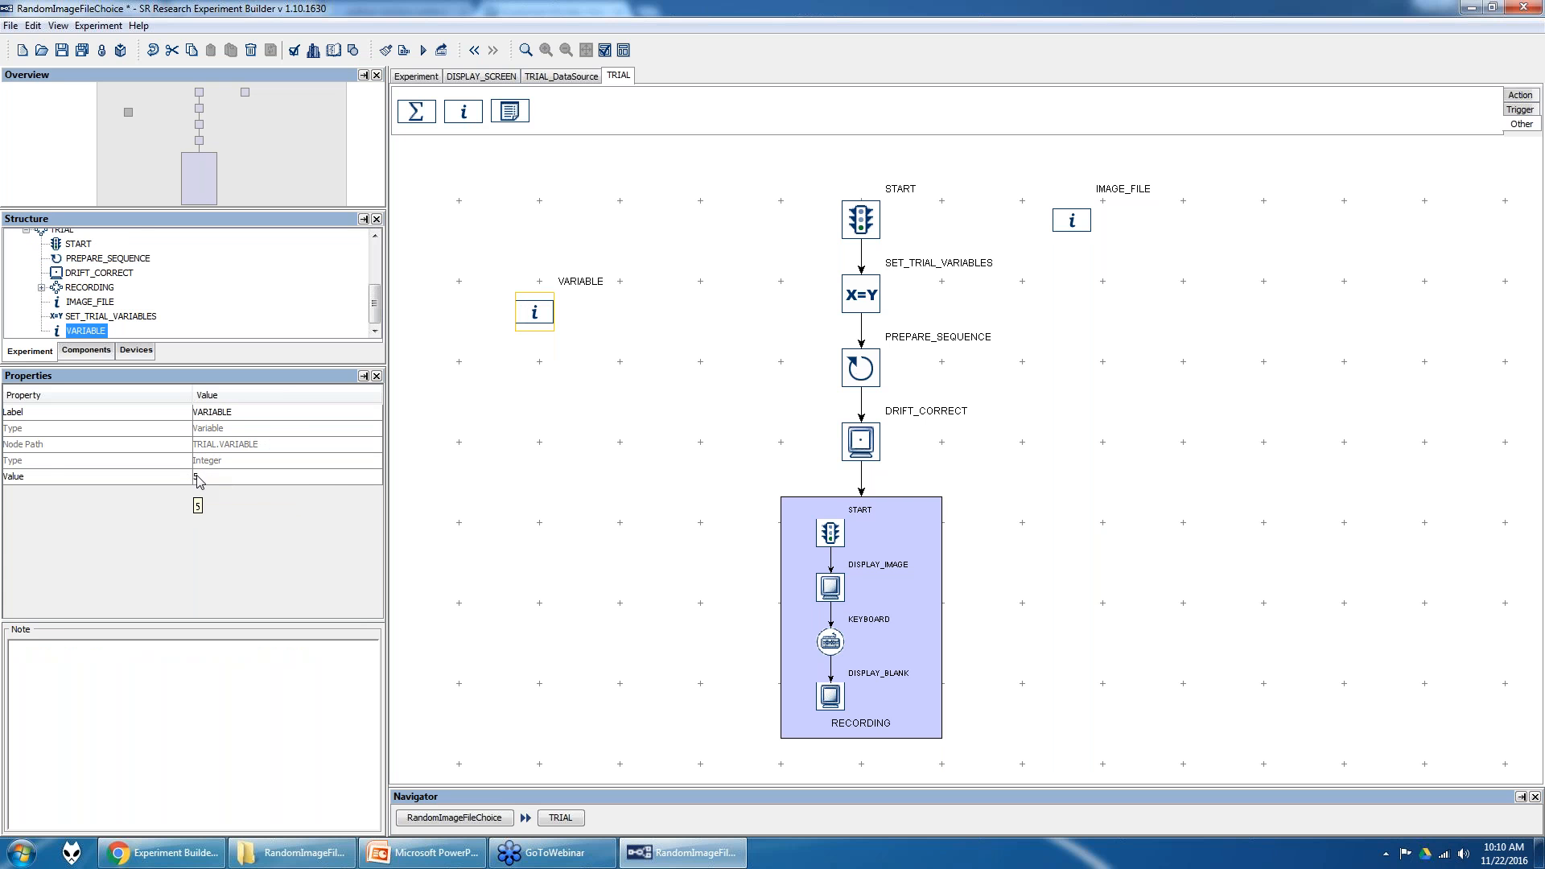
right_click(543, 307)
left_click(596, 396)
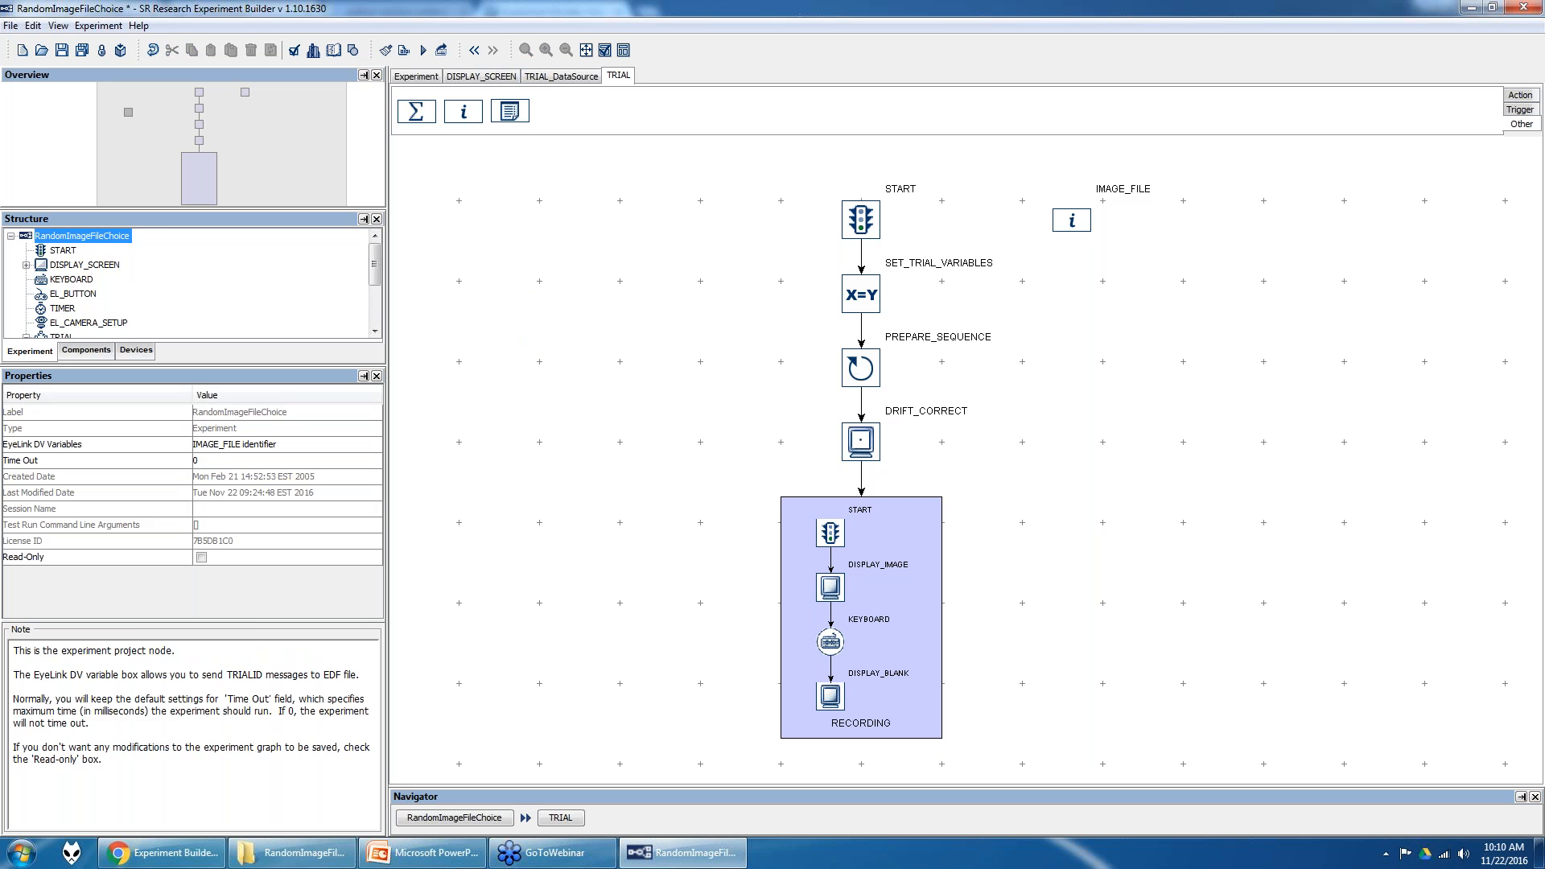
- Select the IMAGE_FILE variable and preview apple.jpg, grapes.JPG, grill.jpg and umbrella.jpg in the Library Manager's image resources
left_click(1085, 224)
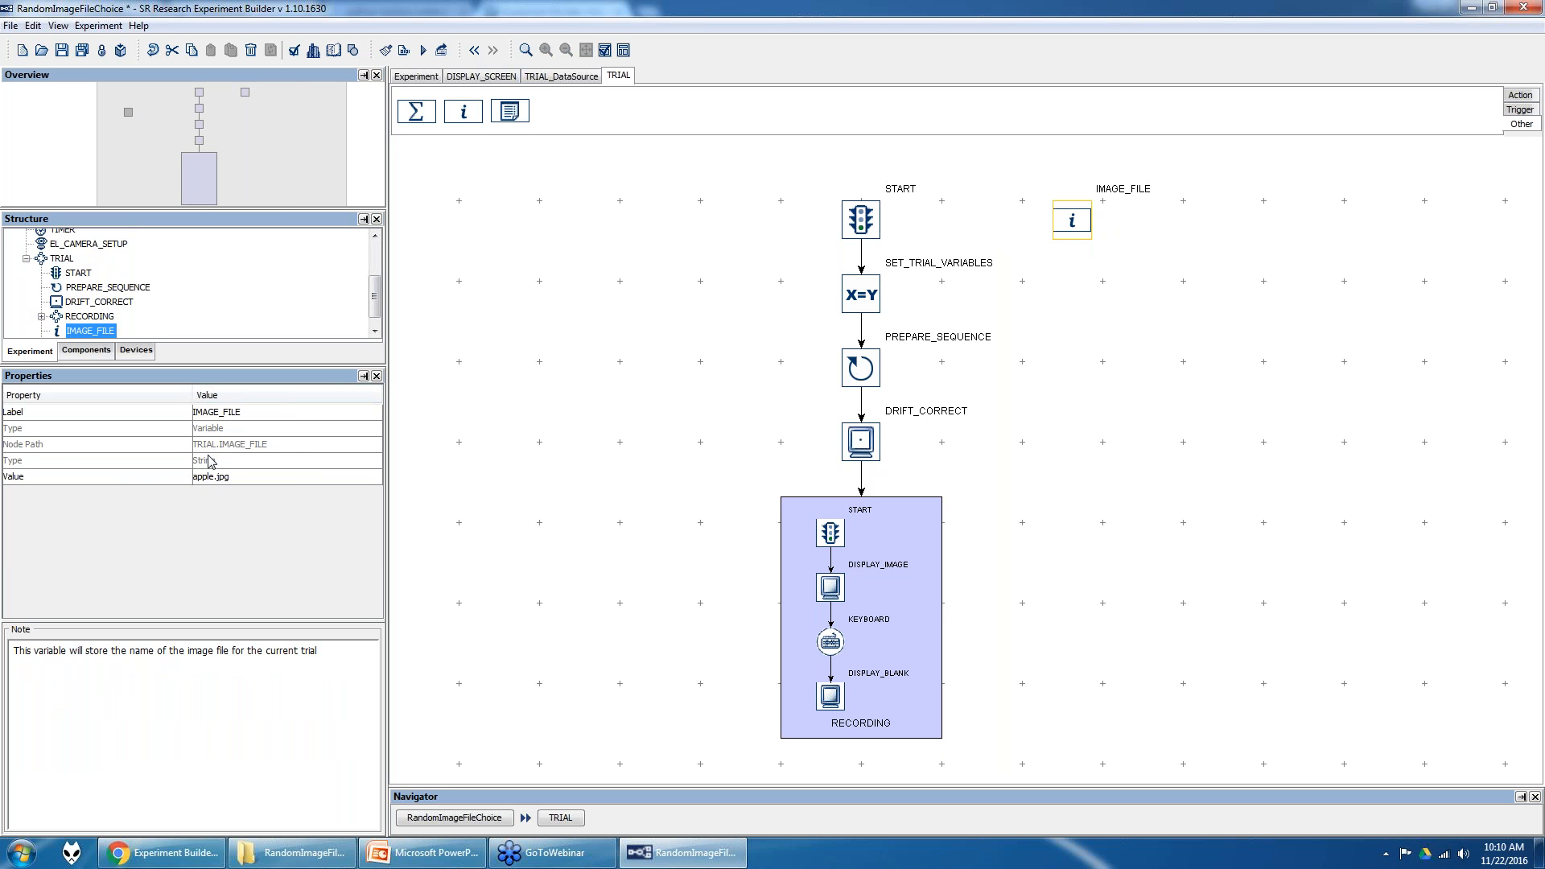
left_click(33, 28)
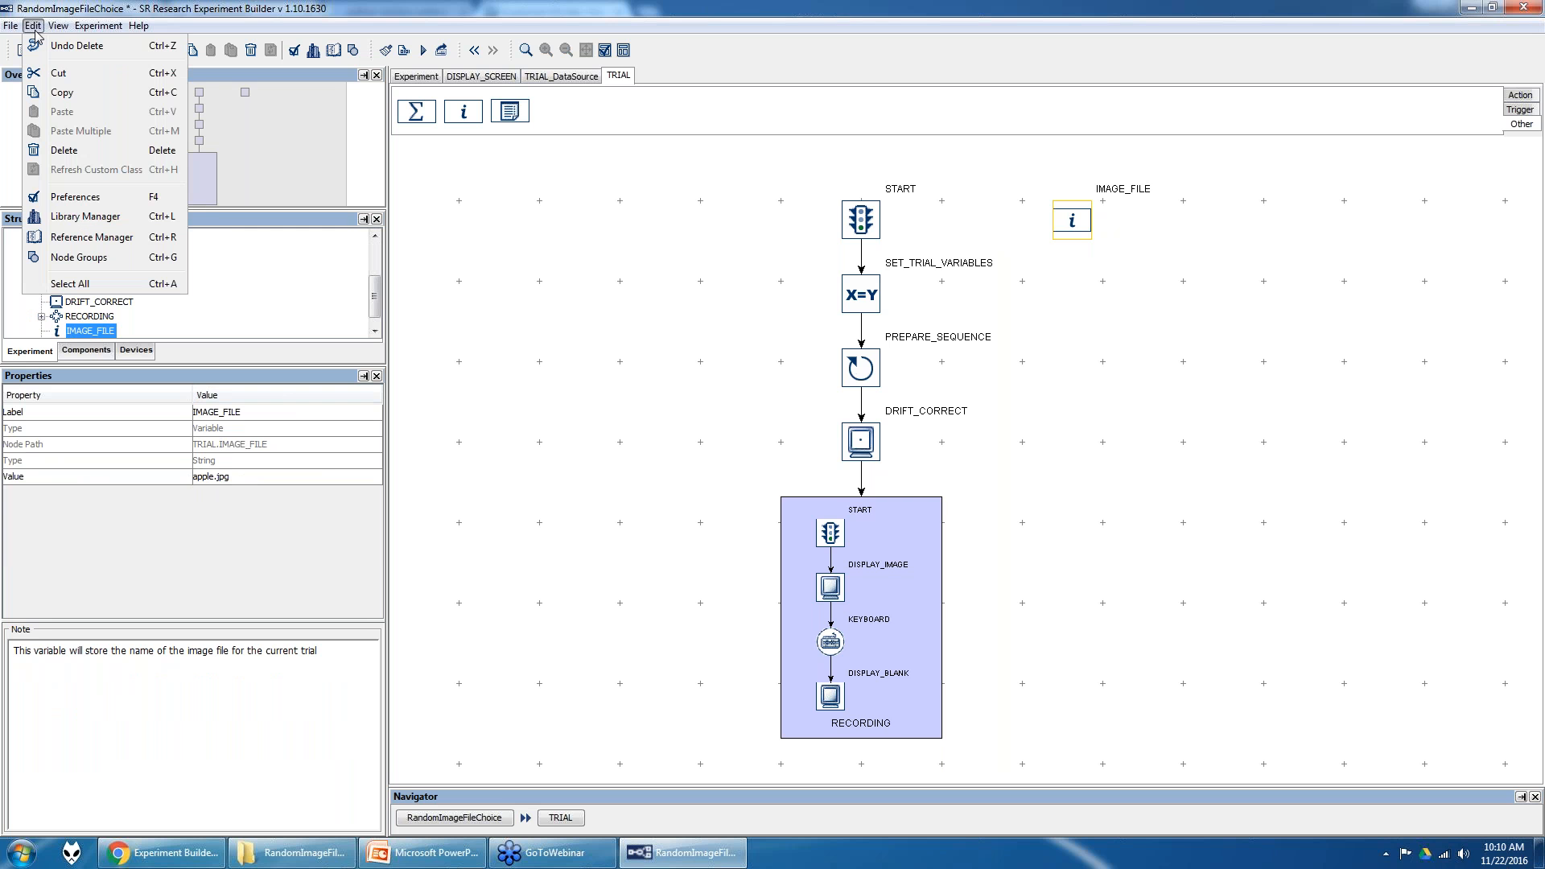
left_click(61, 218)
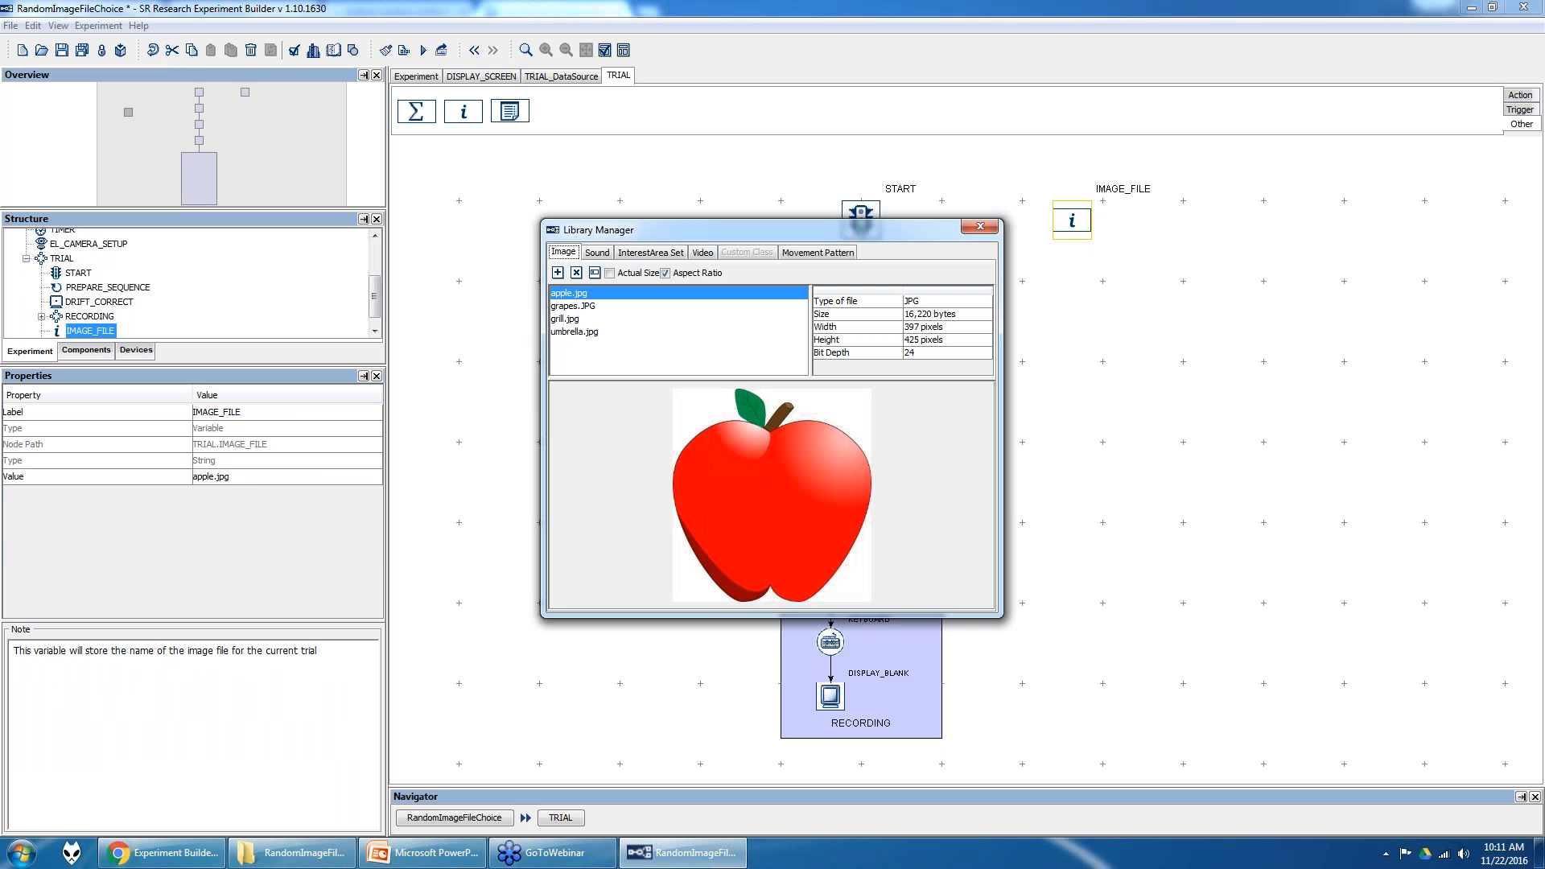
left_click(565, 307)
left_click(565, 320)
left_click(568, 331)
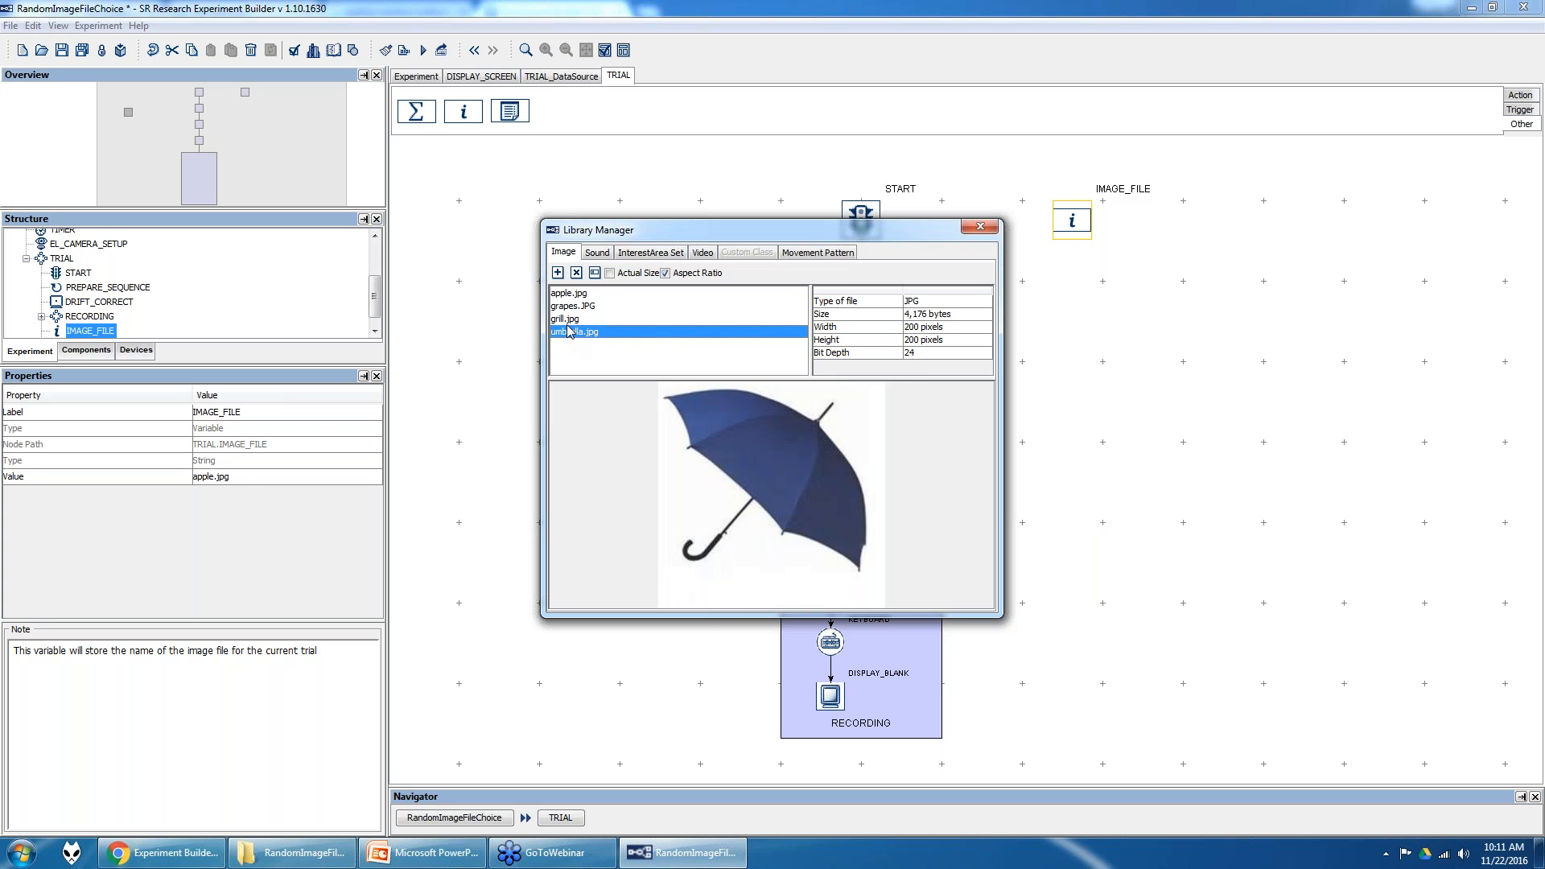
left_click(566, 319)
left_click(568, 307)
left_click(586, 294)
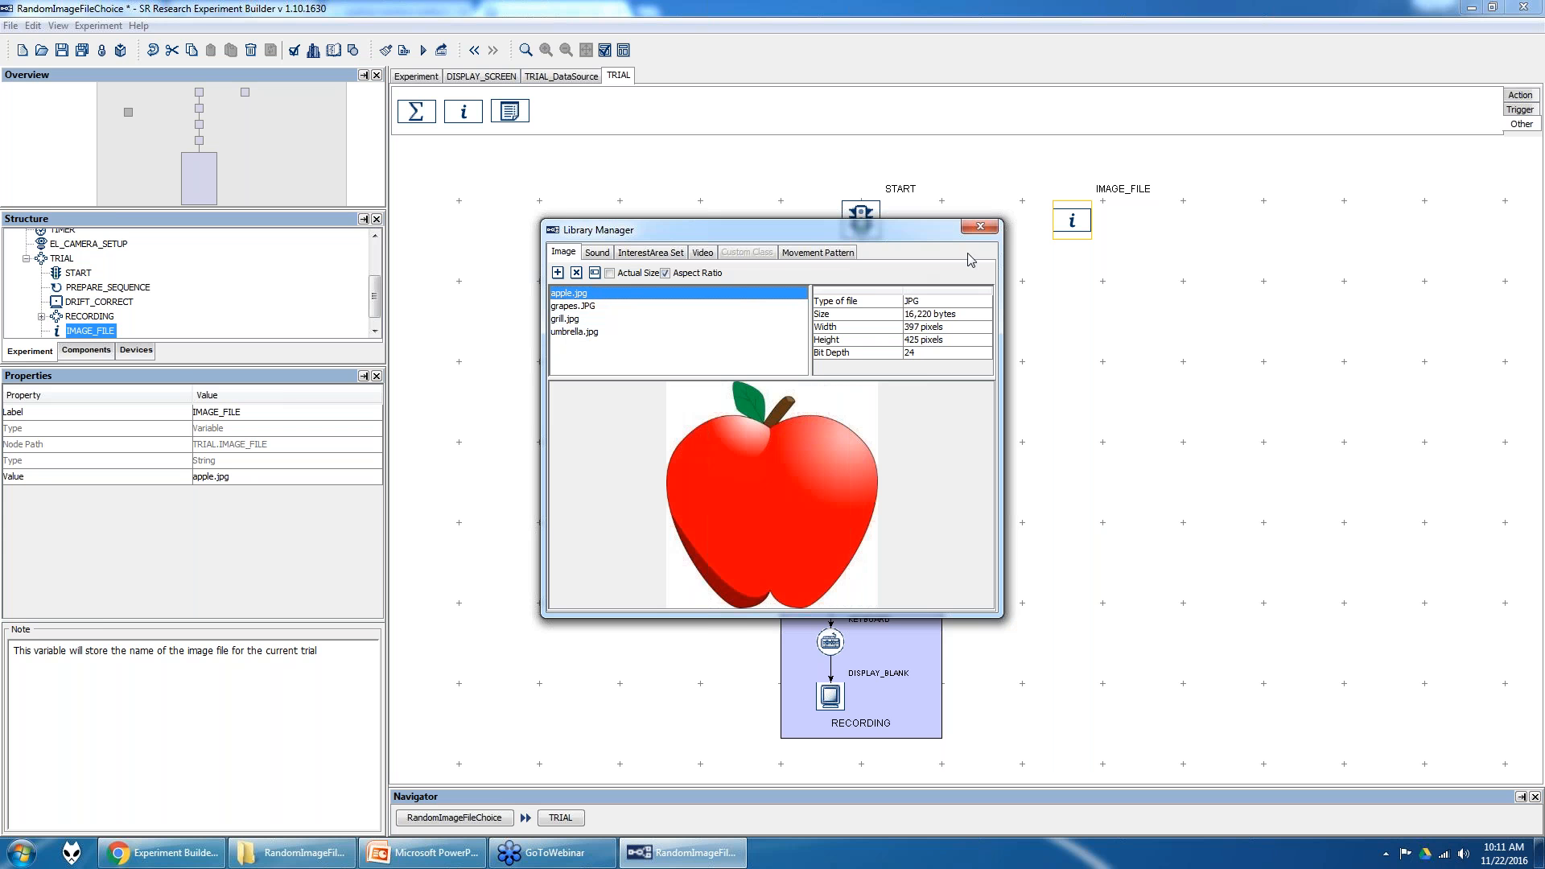
left_click(980, 228)
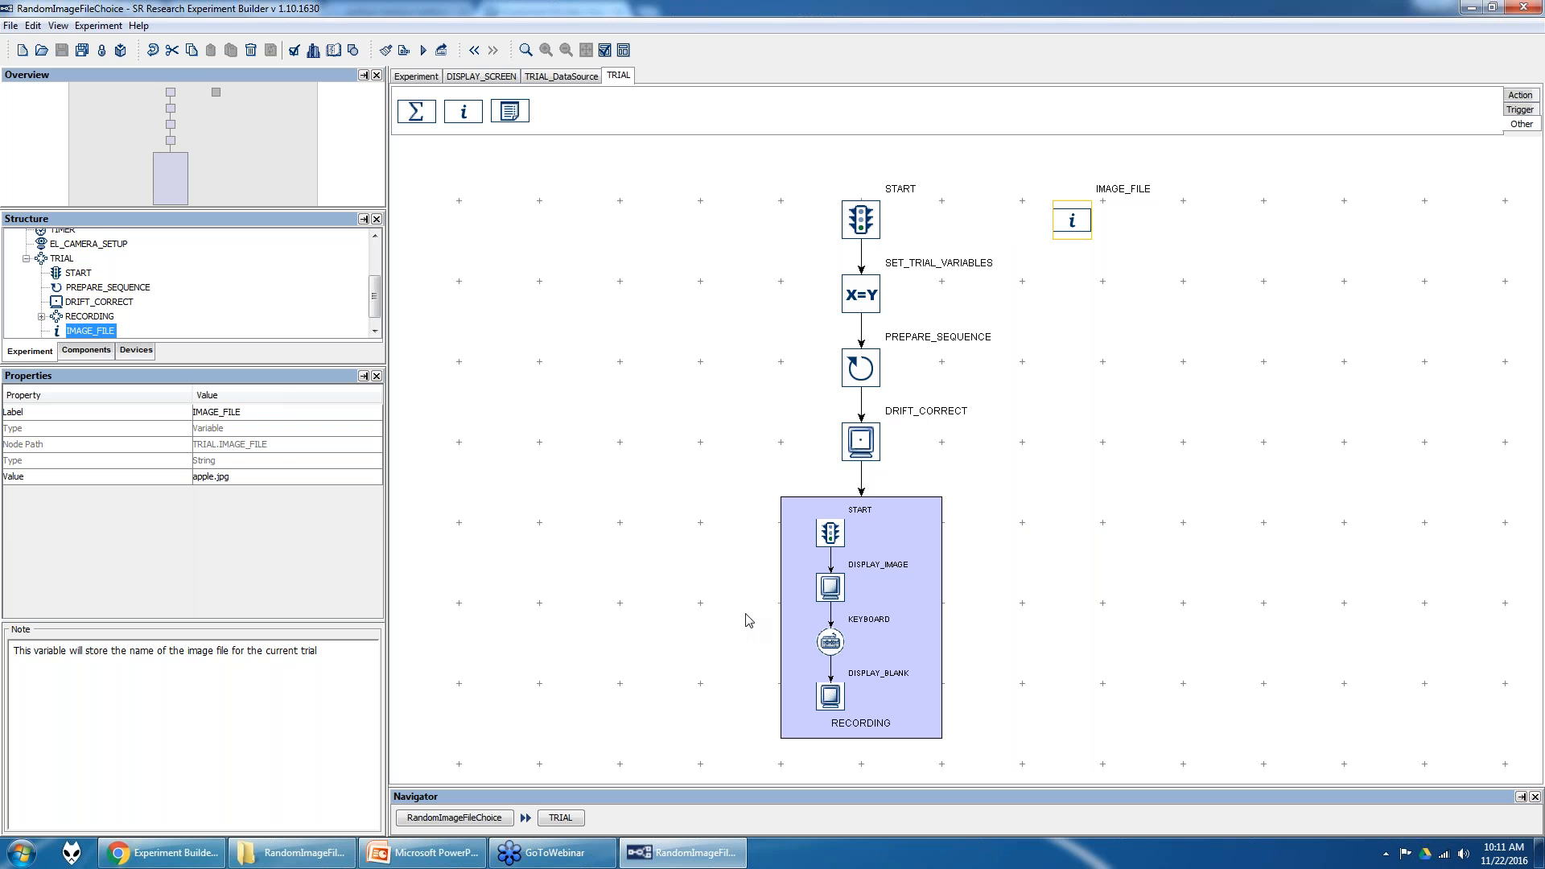
- Inspect the SET_TRIAL_VARIABLES node's attribute-value list and view its IMAGE_FILE attribute reference without changing it
left_click(861, 284)
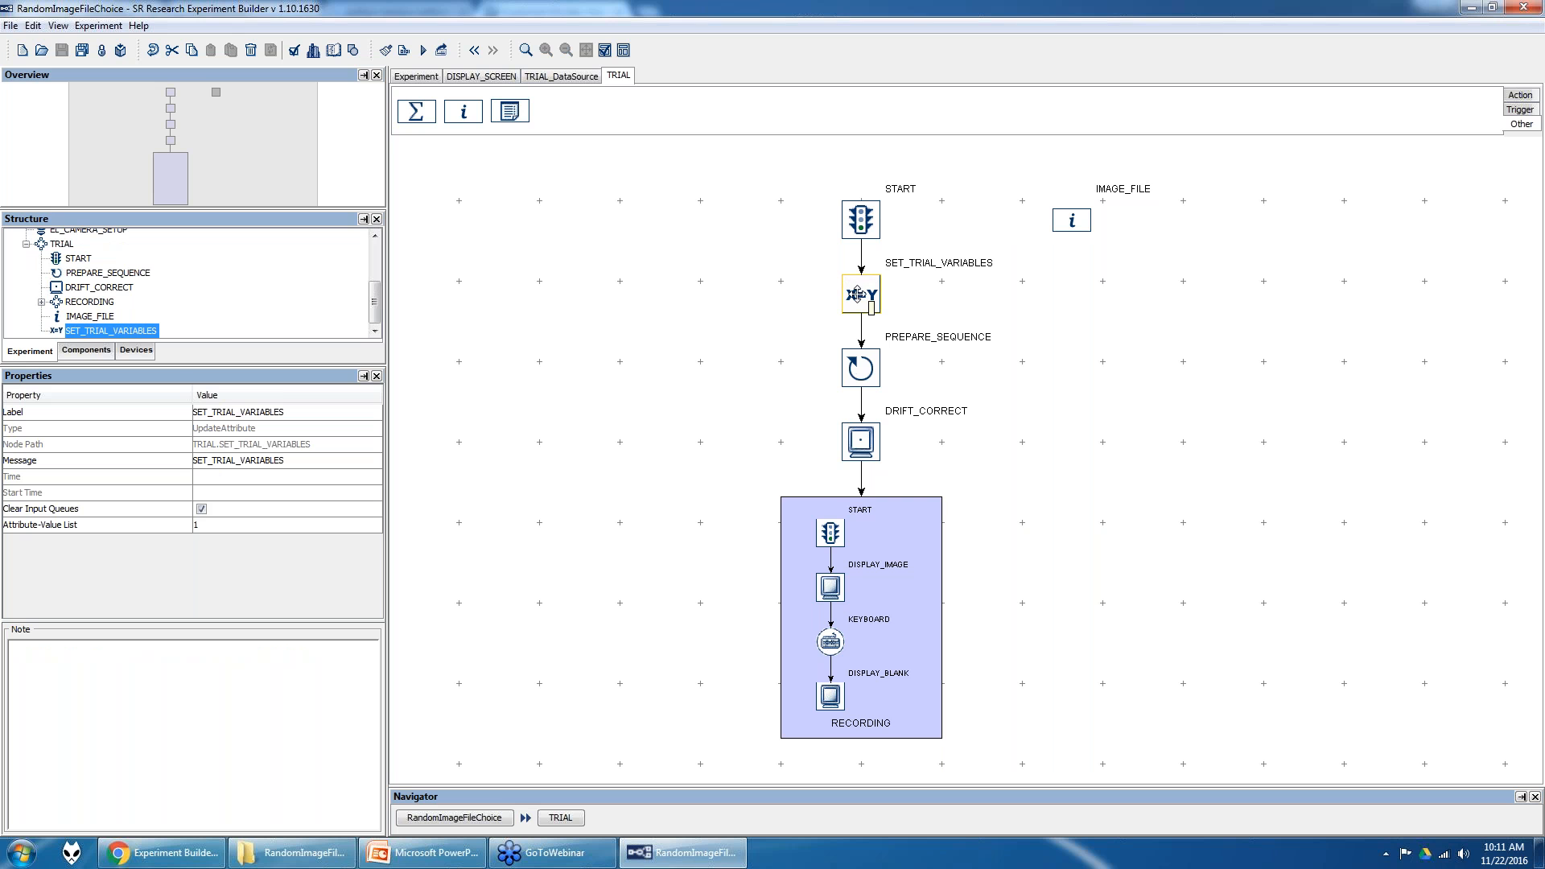
left_click(1519, 96)
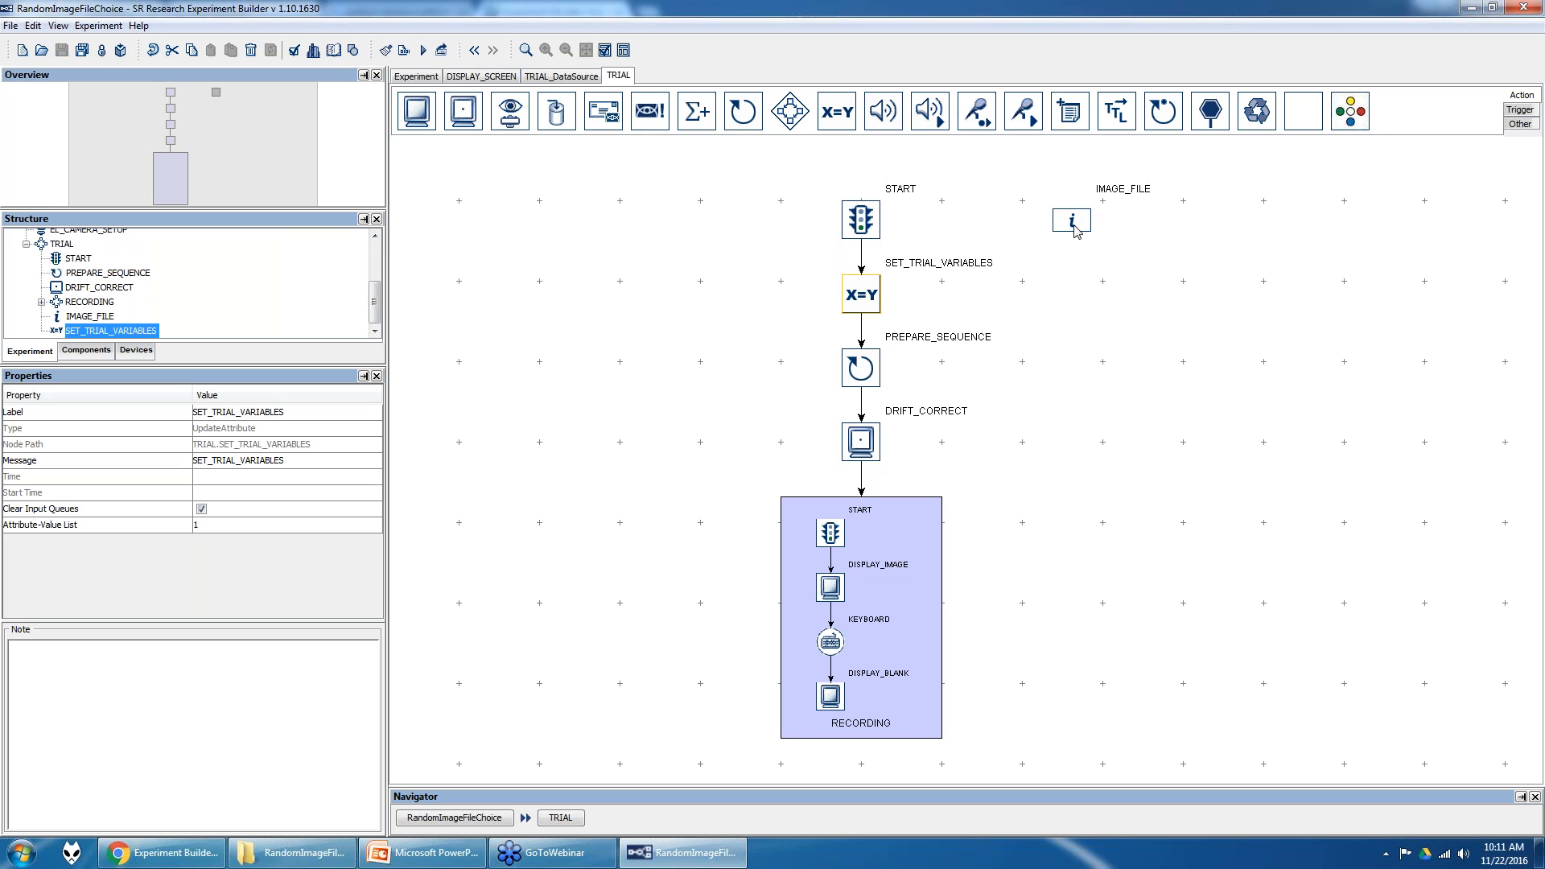
mouse_move(1080, 225)
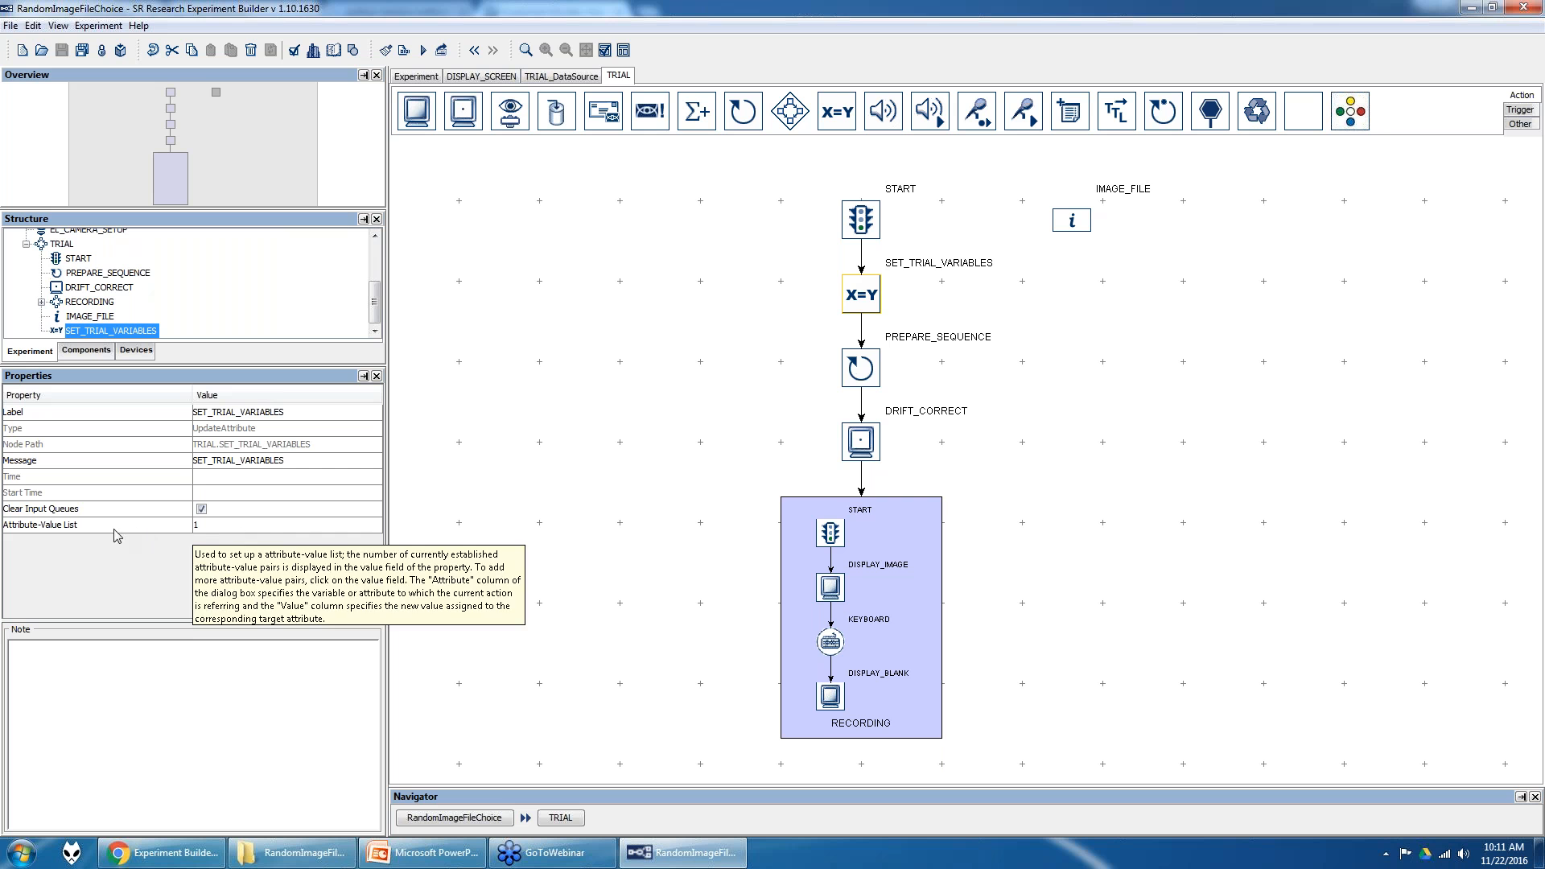
double_click(225, 530)
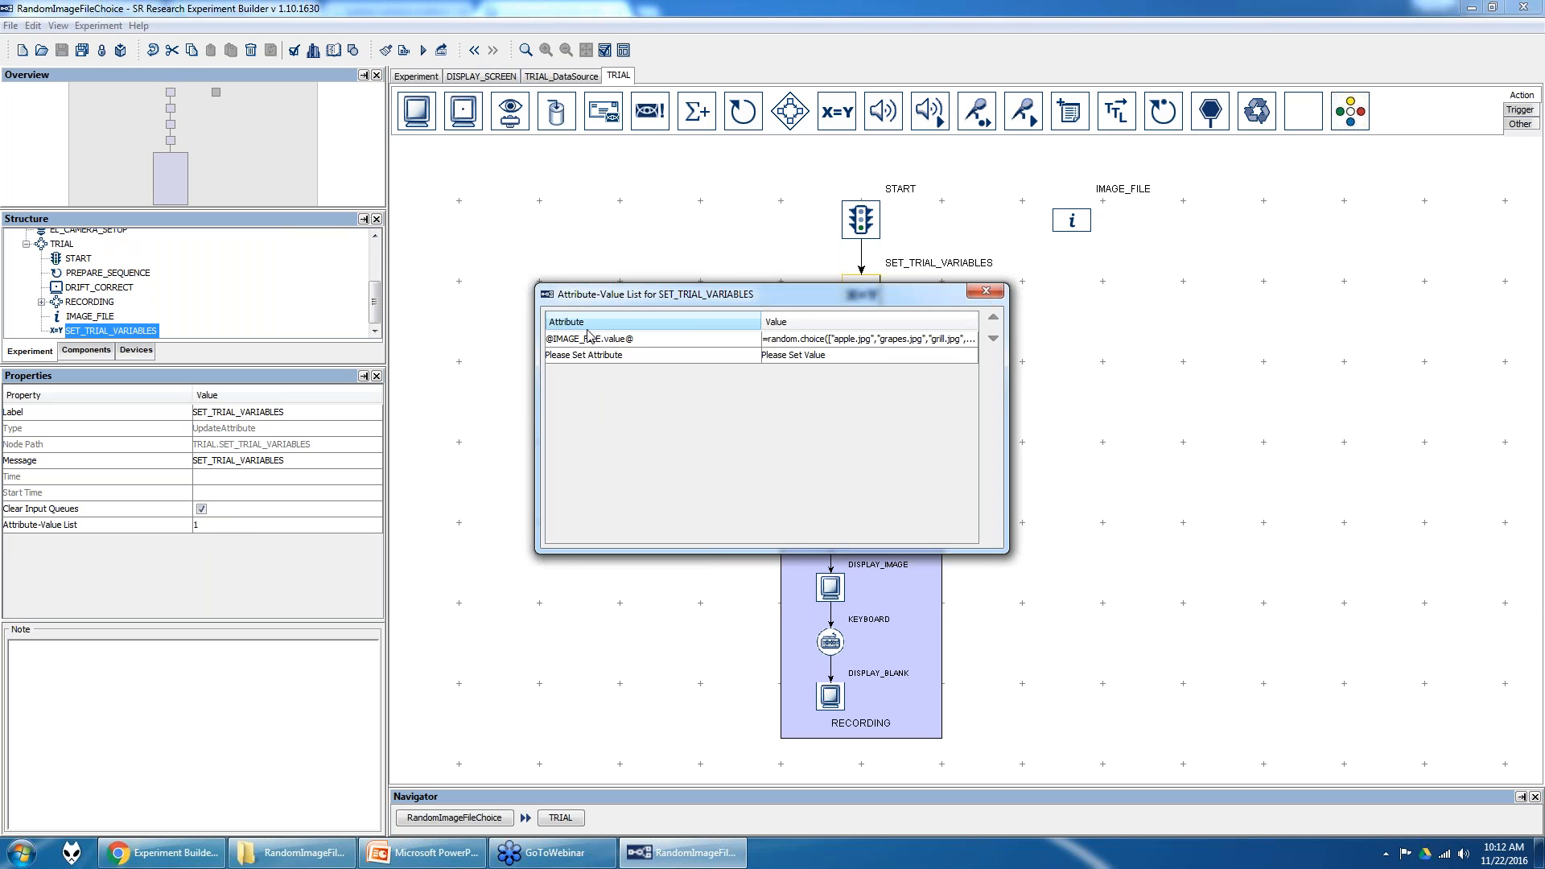
left_click(672, 347)
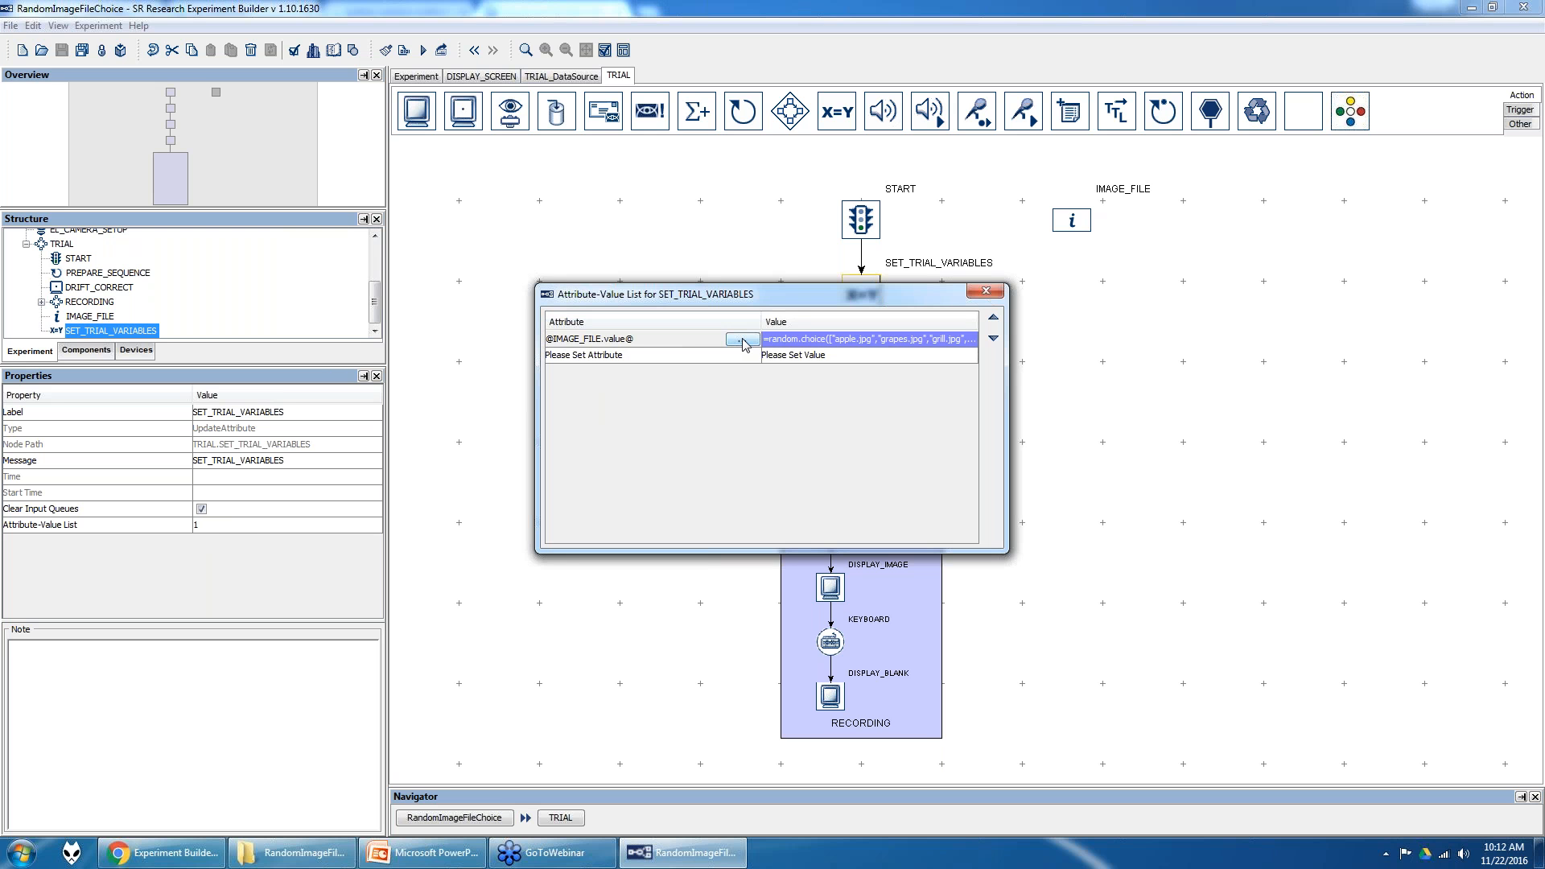
left_click(742, 341)
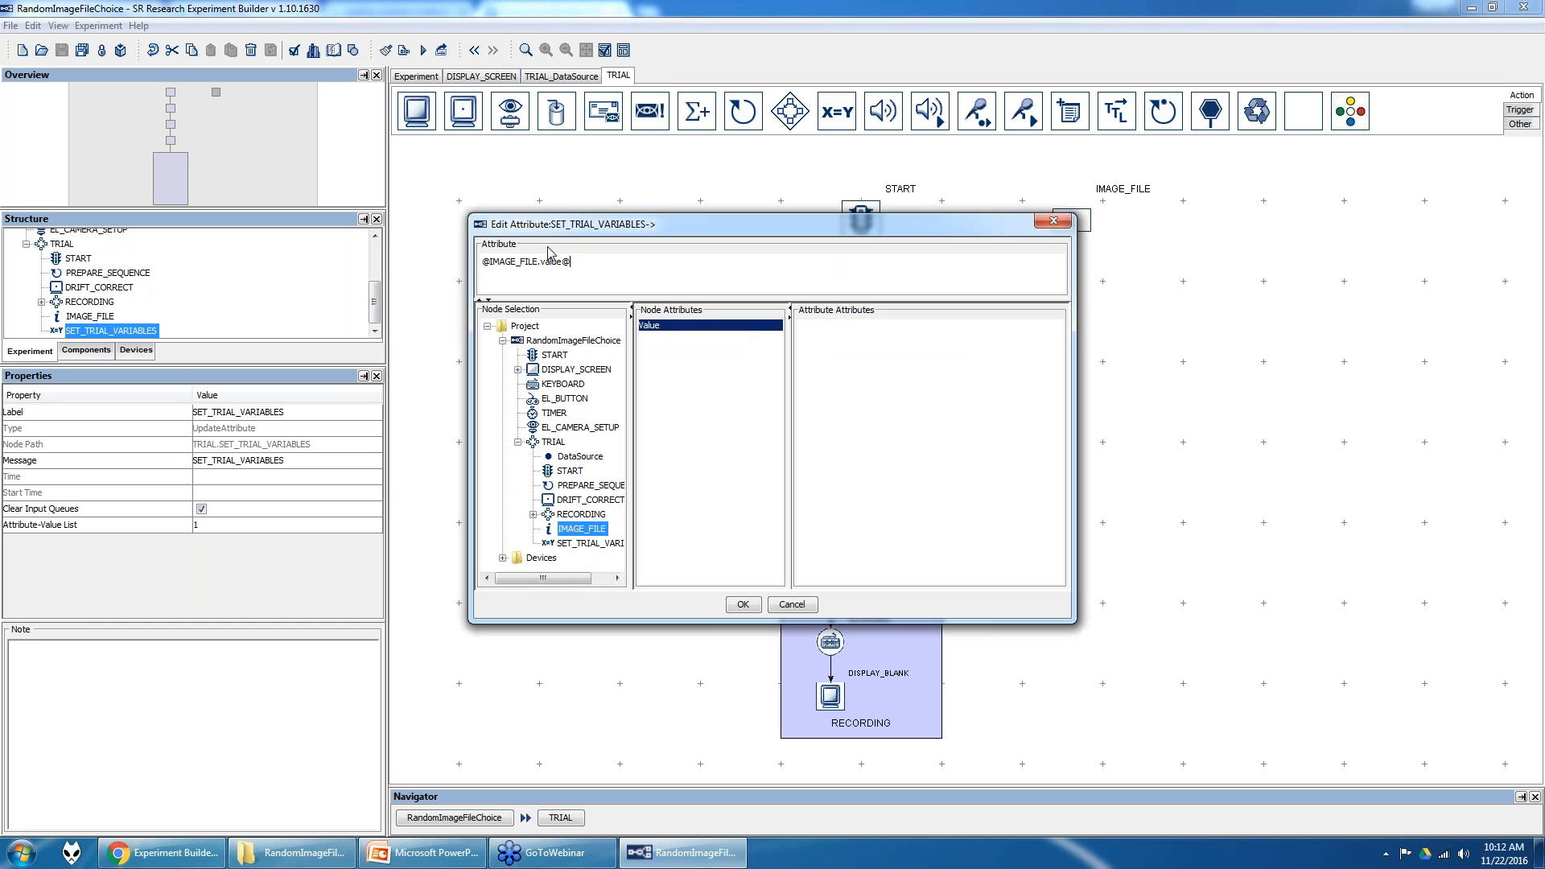
left_click(792, 605)
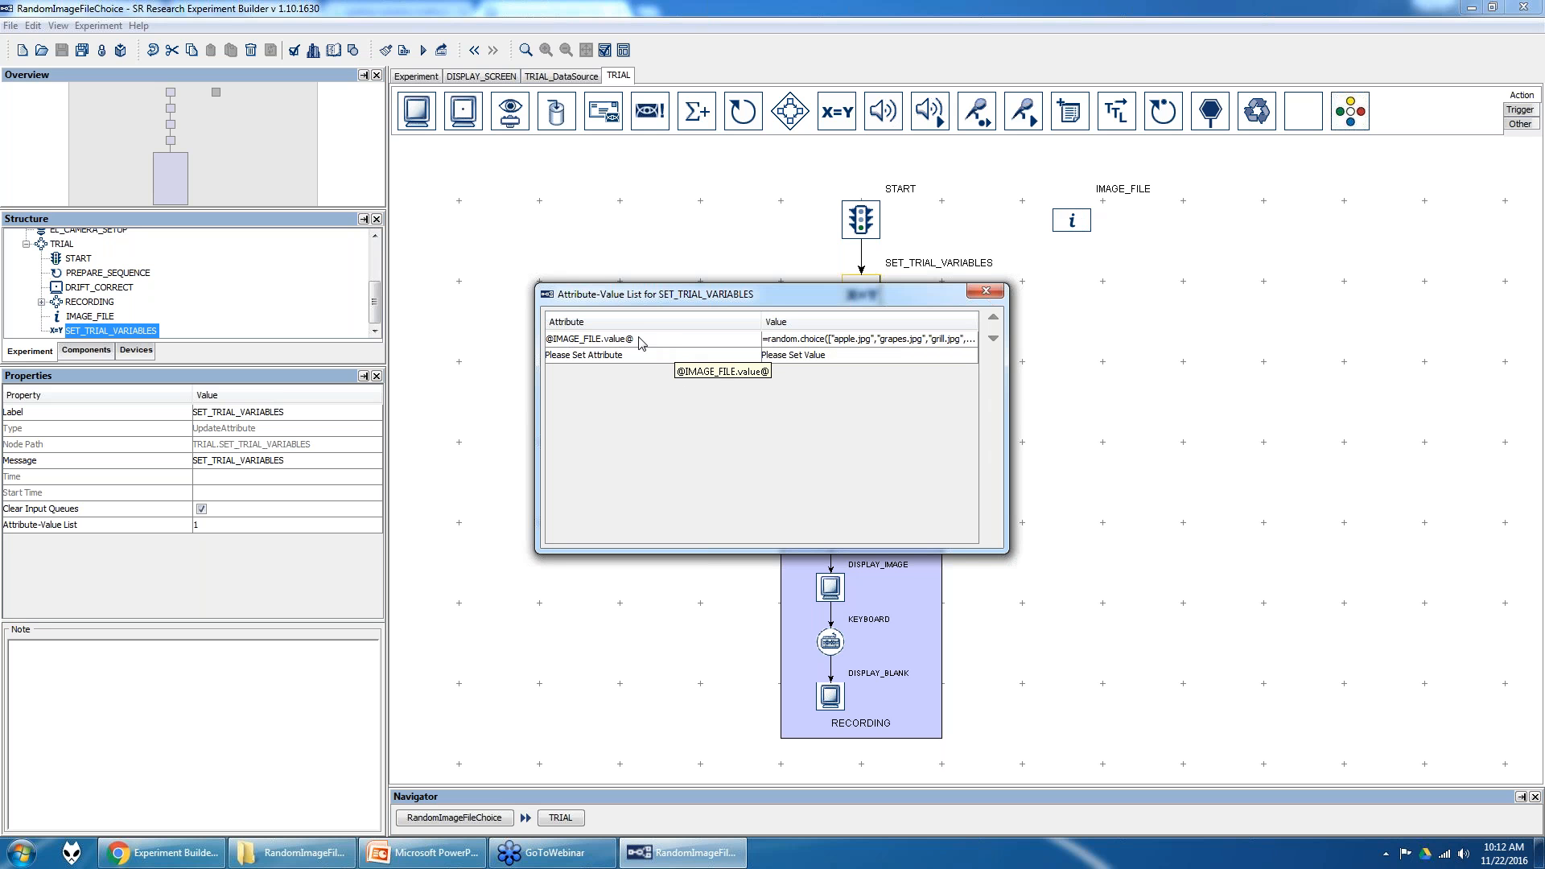
left_click(675, 346)
left_click(740, 339)
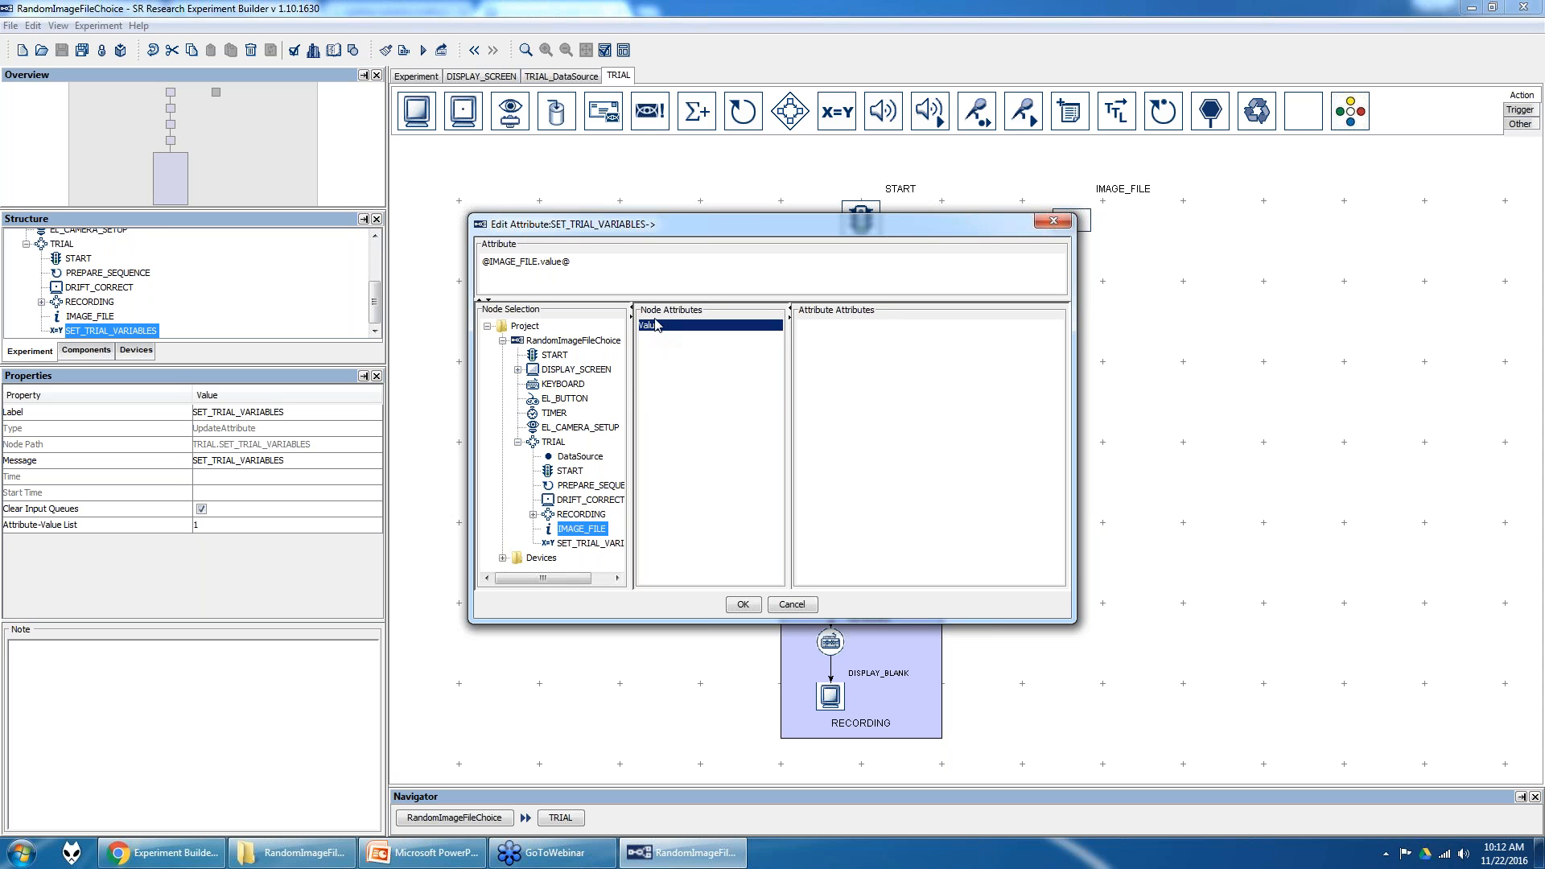
left_click_drag(588, 256, 488, 258)
key("Delete")
left_click(569, 369)
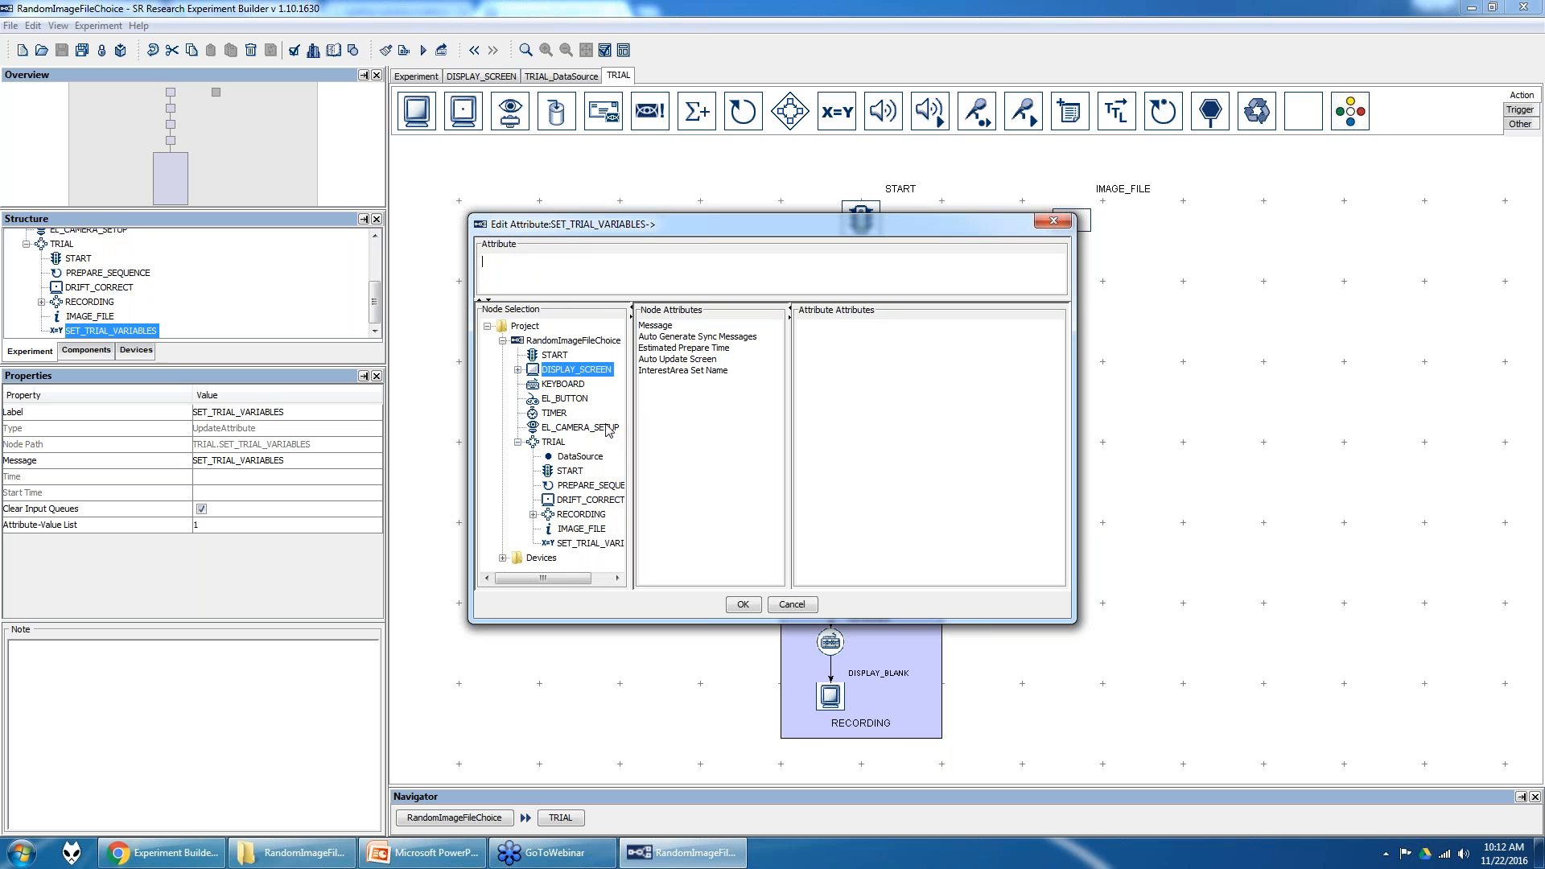
left_click(593, 533)
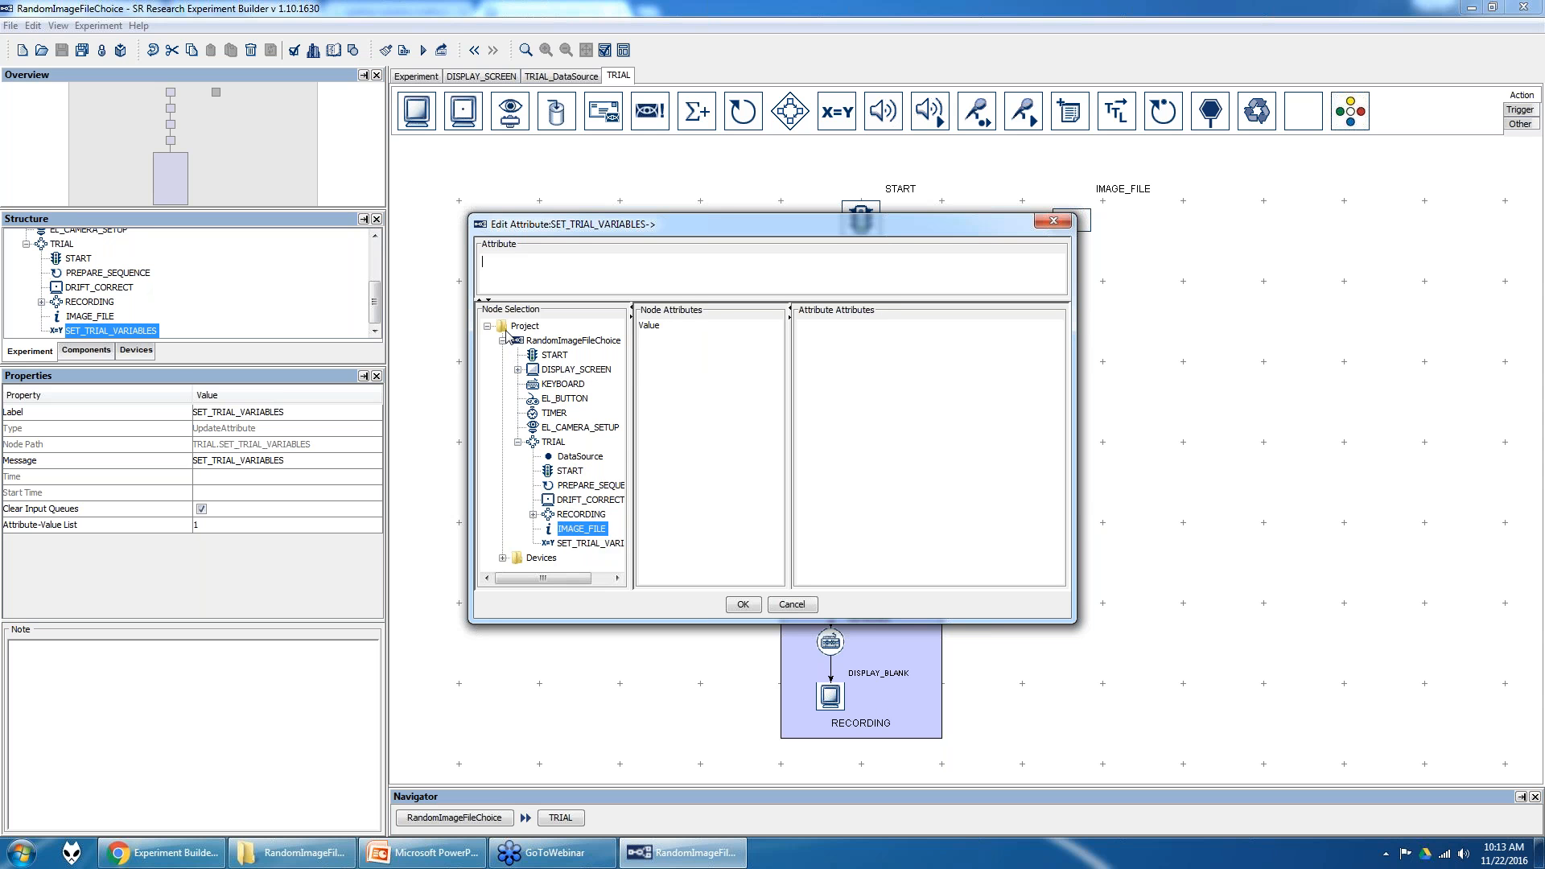
double_click(654, 337)
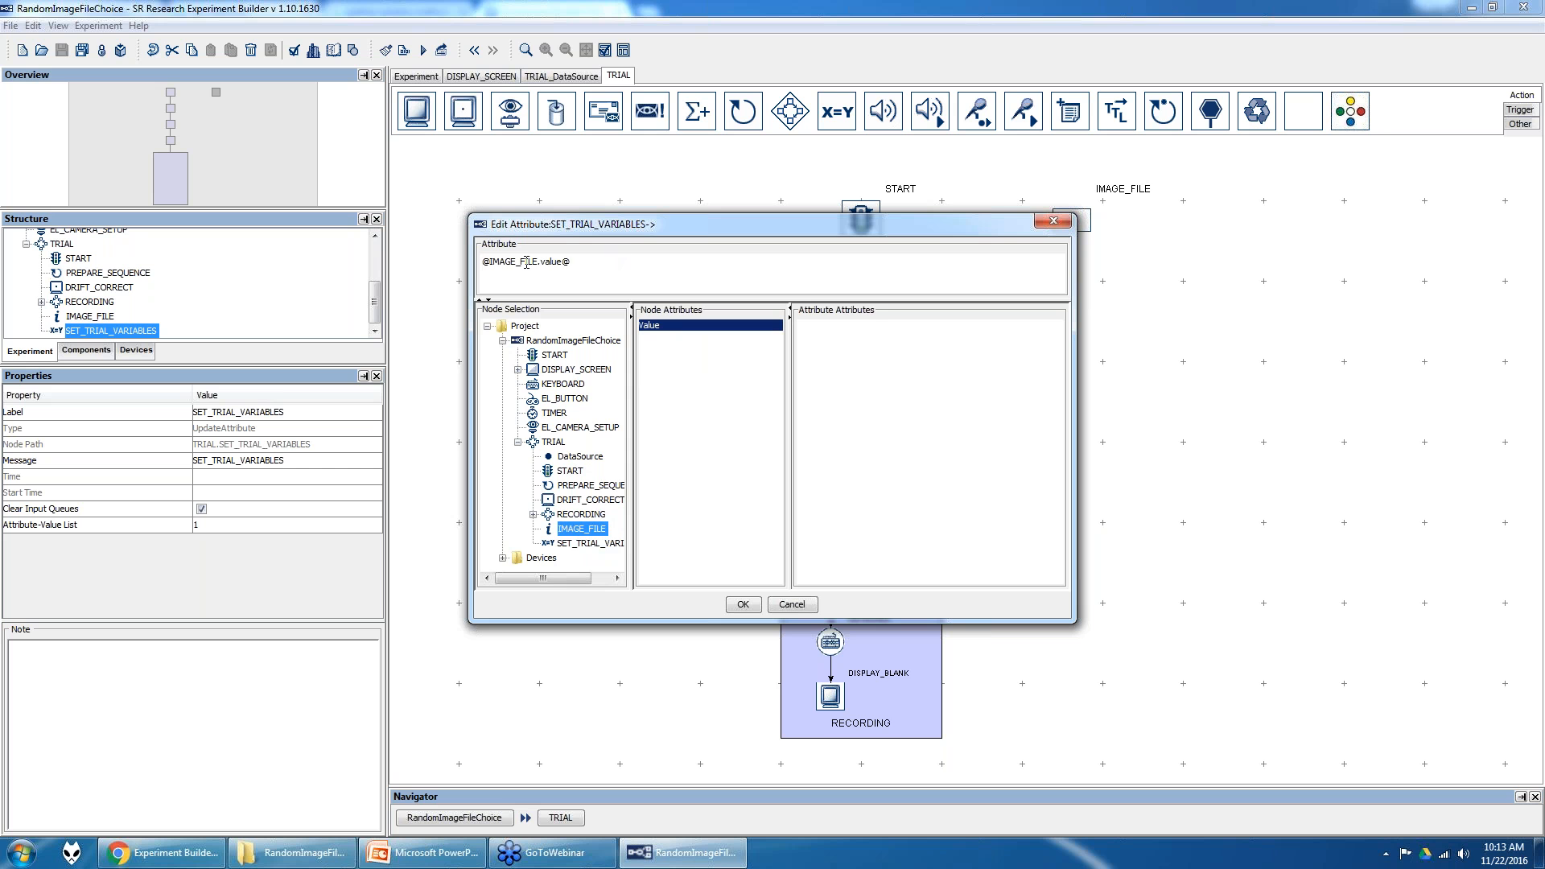
left_click(741, 606)
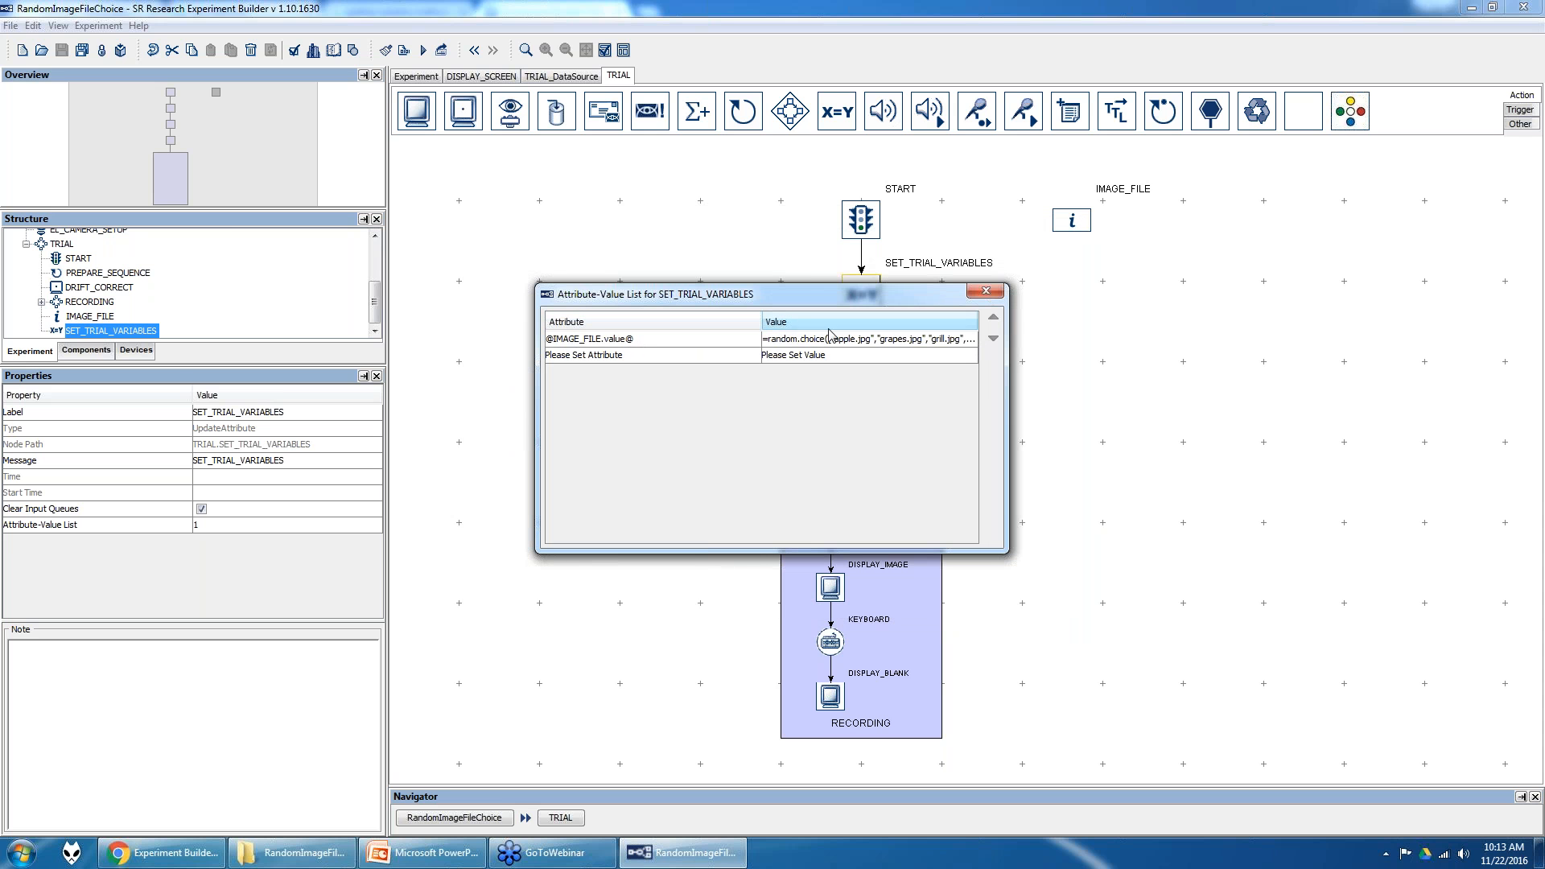
- Open the value expression paired with IMAGE_FILE and switch to Chrome to view the "python random methods" Google search
left_click(971, 341)
left_click(969, 340)
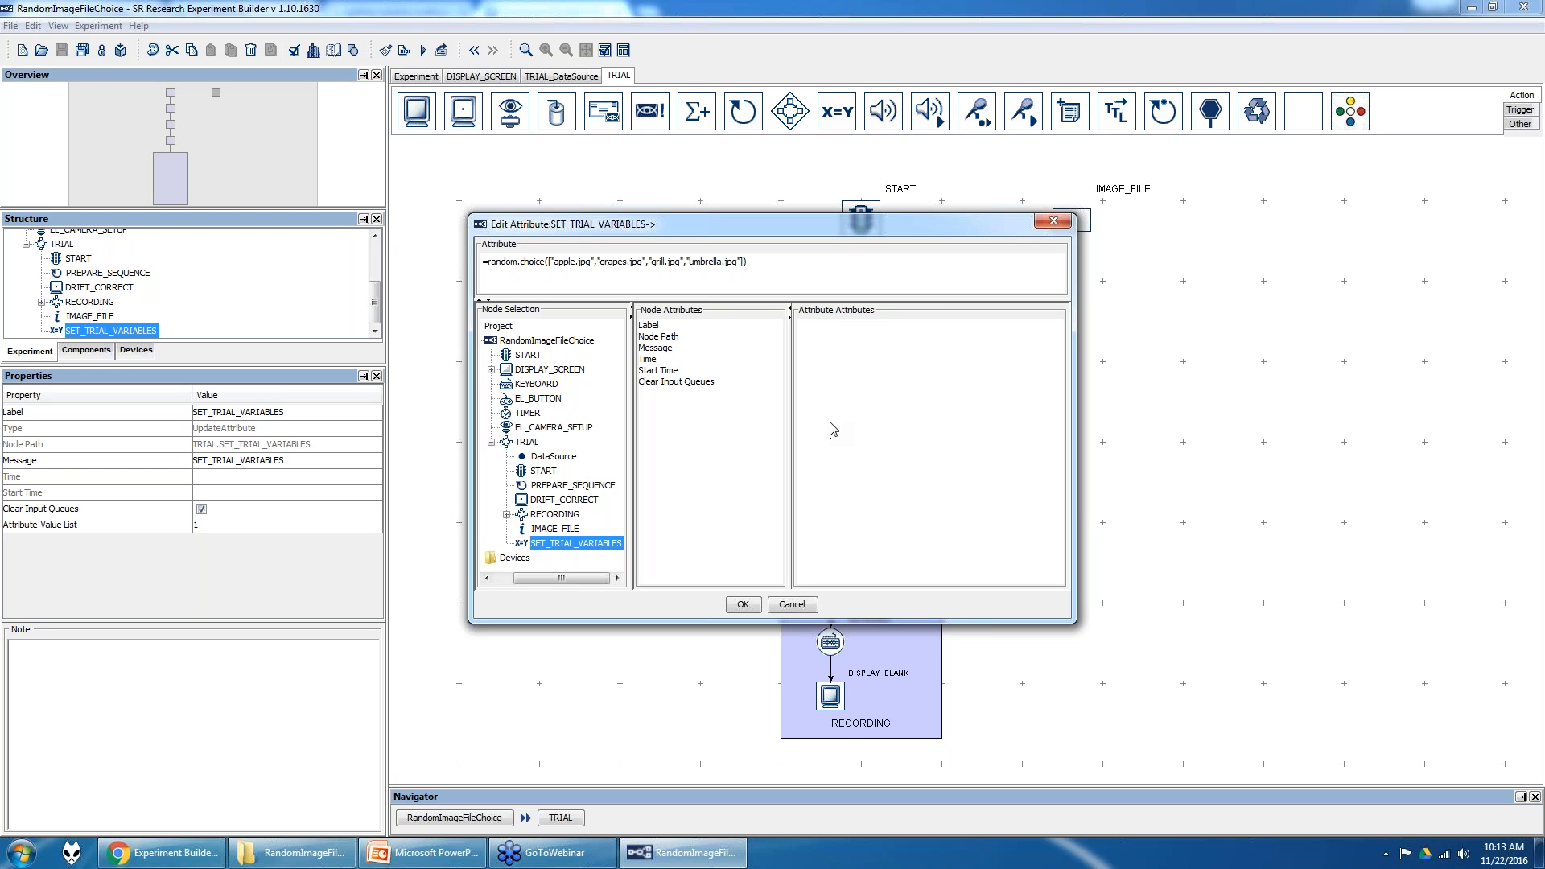
mouse_move(179, 853)
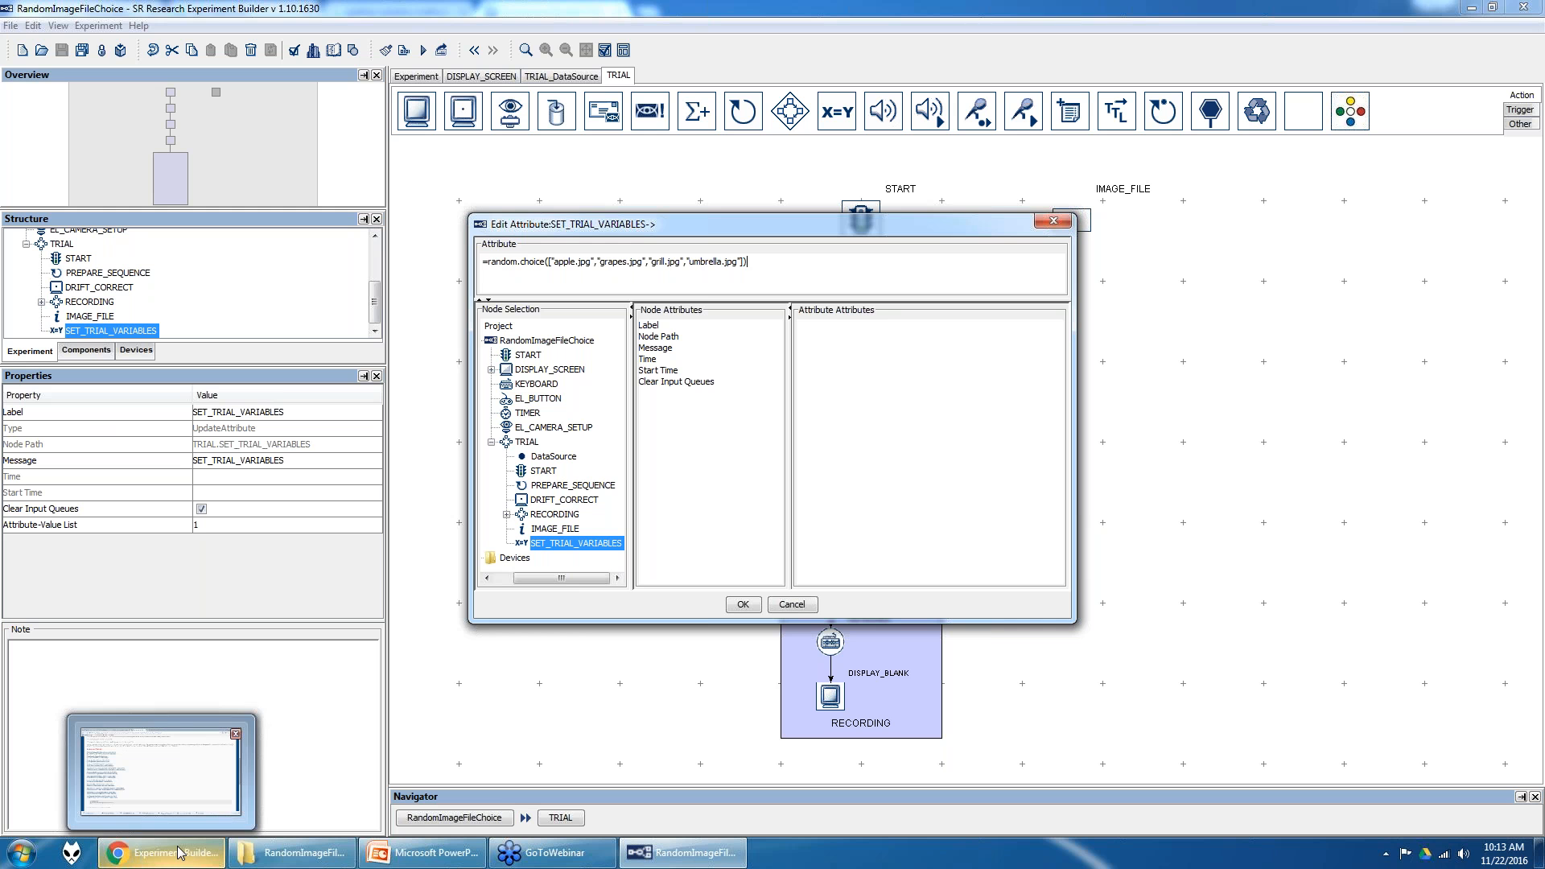
left_click(178, 853)
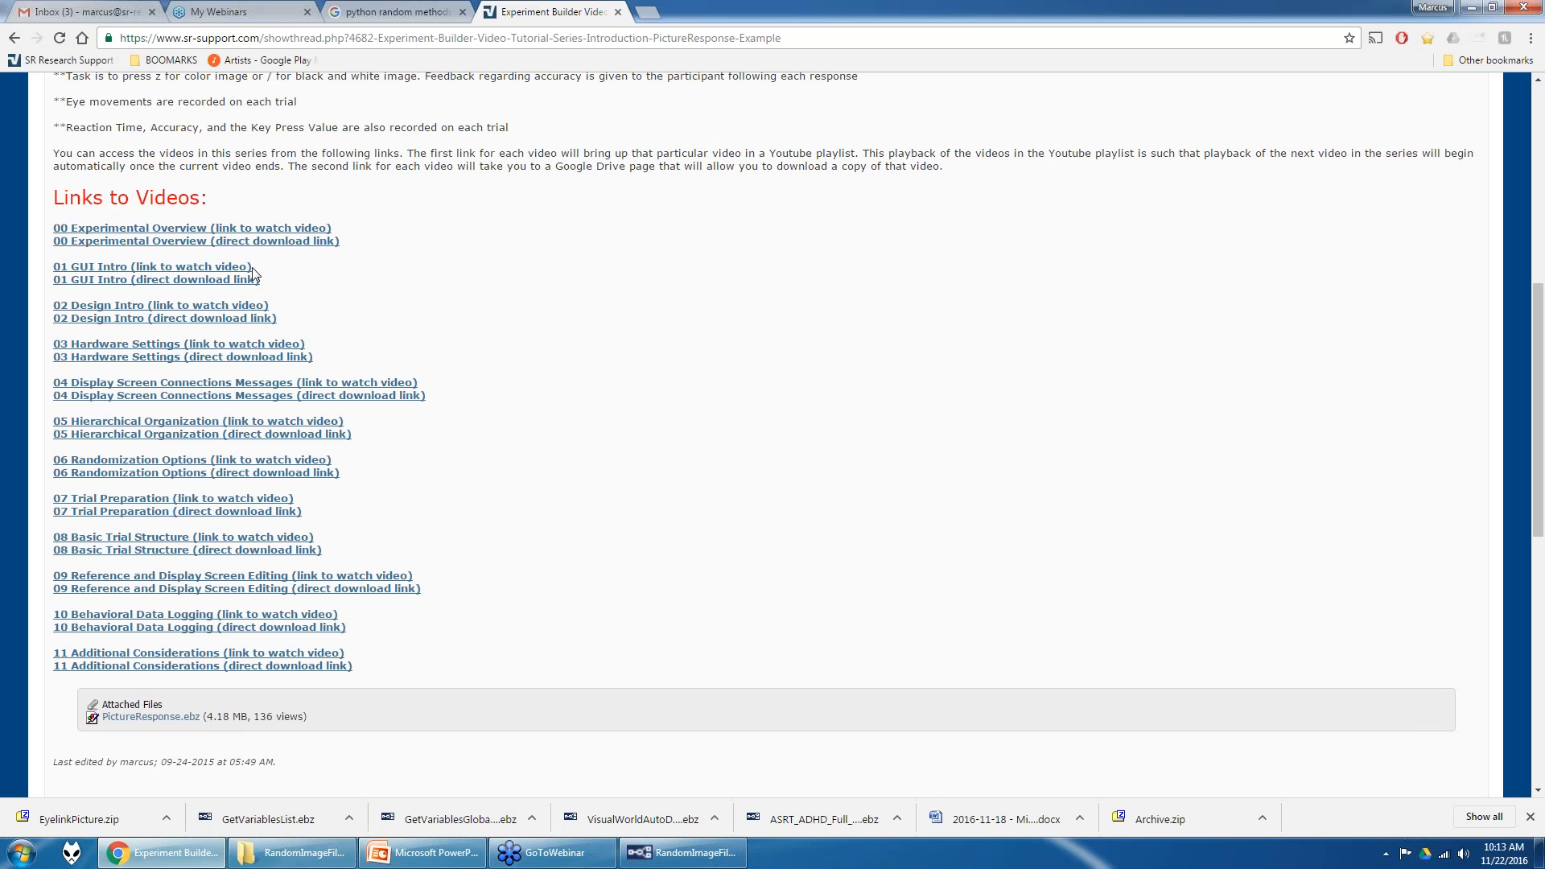
left_click(393, 11)
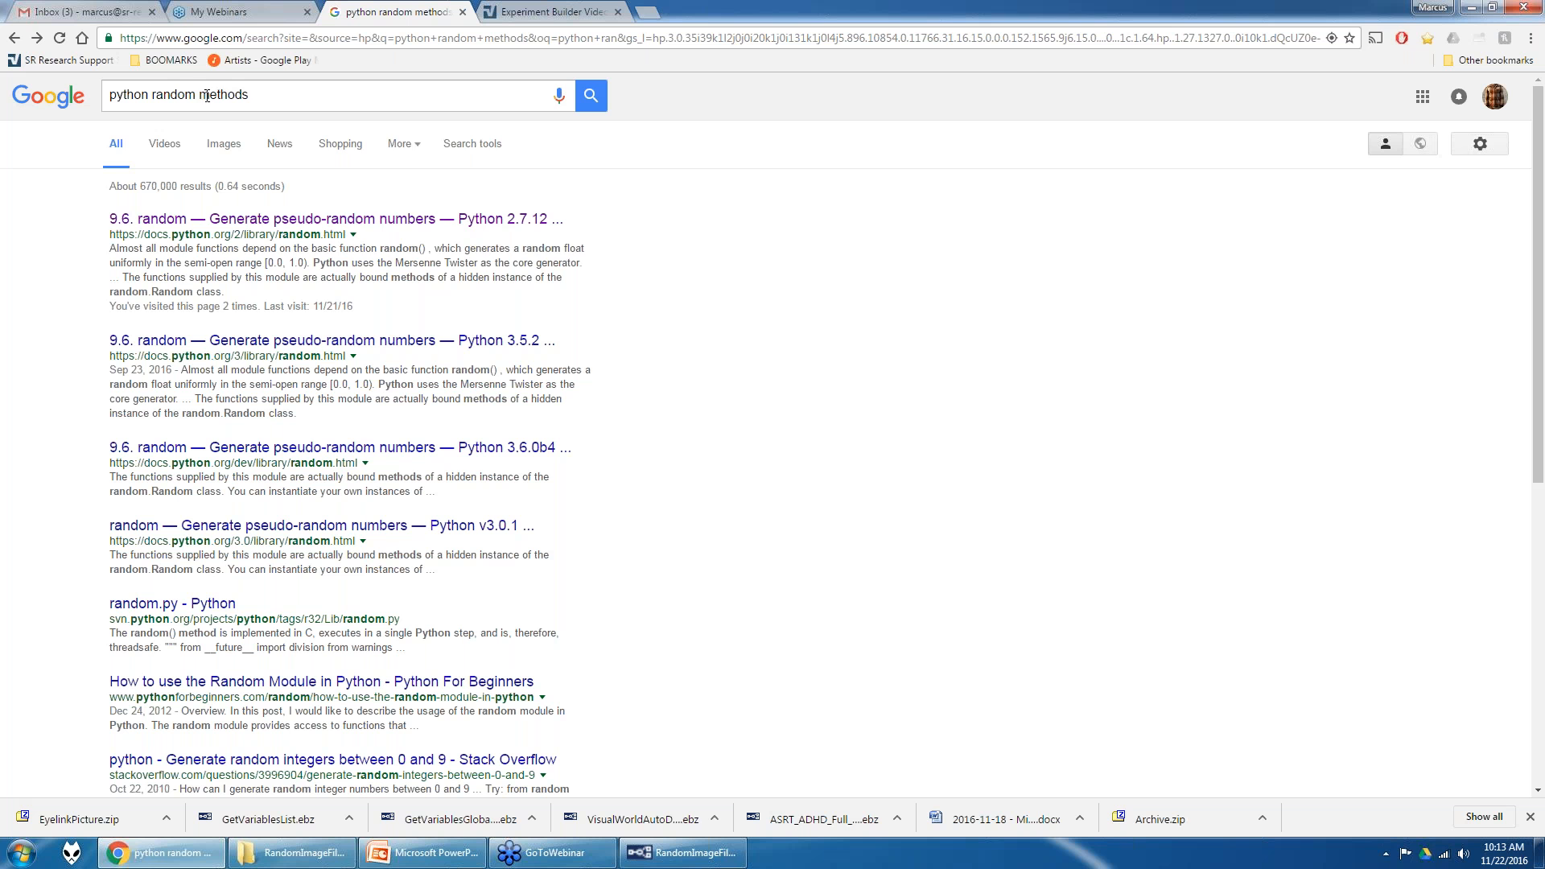
left_click_drag(200, 95, 251, 94)
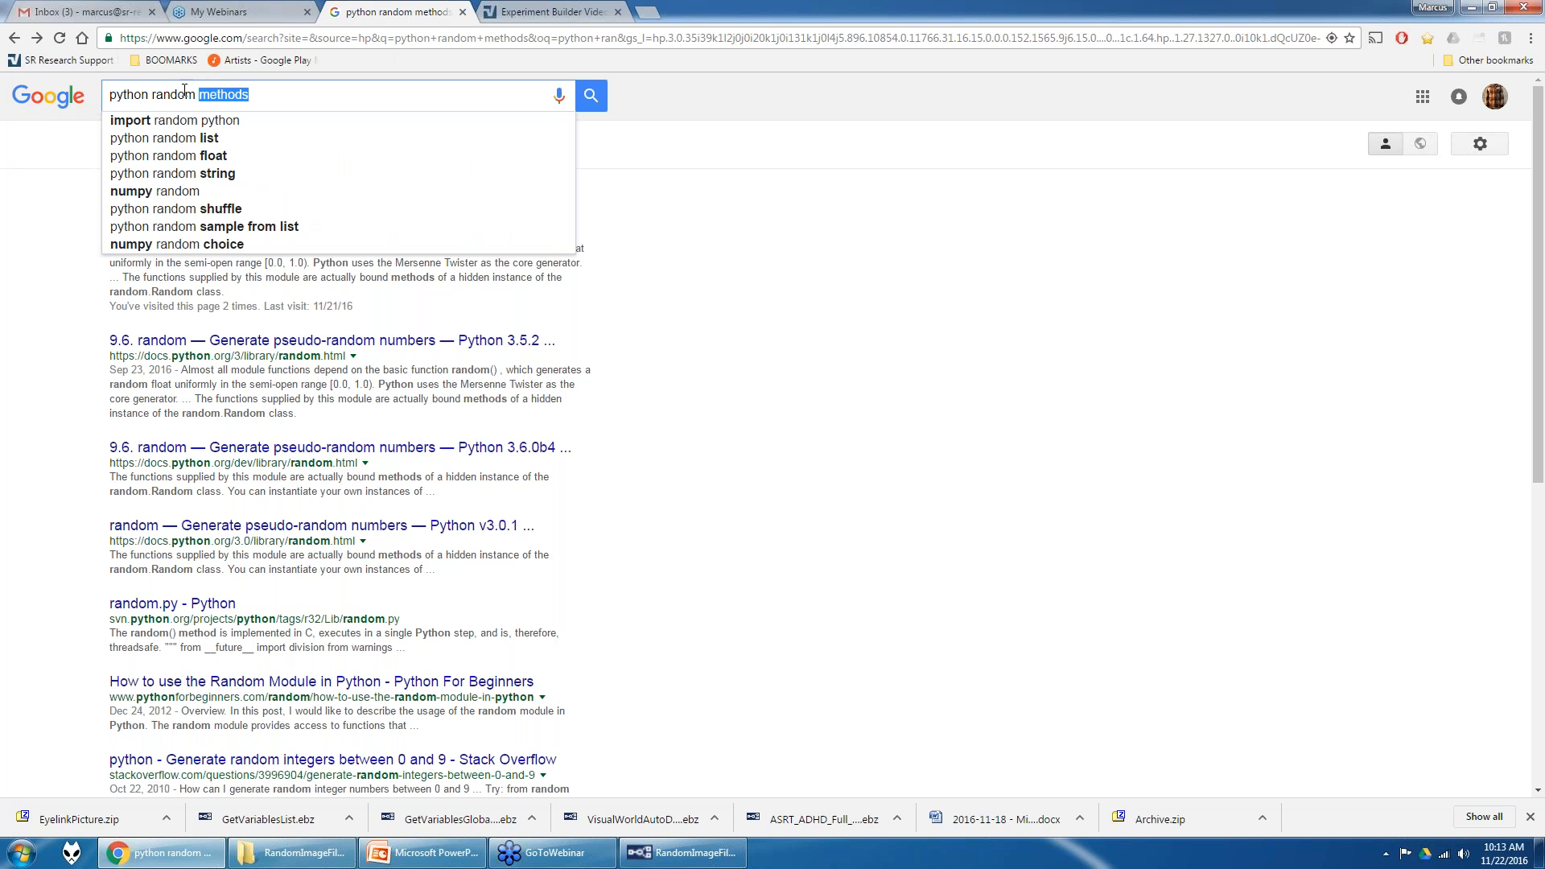
double_click(129, 94)
left_click_drag(354, 312, 348, 306)
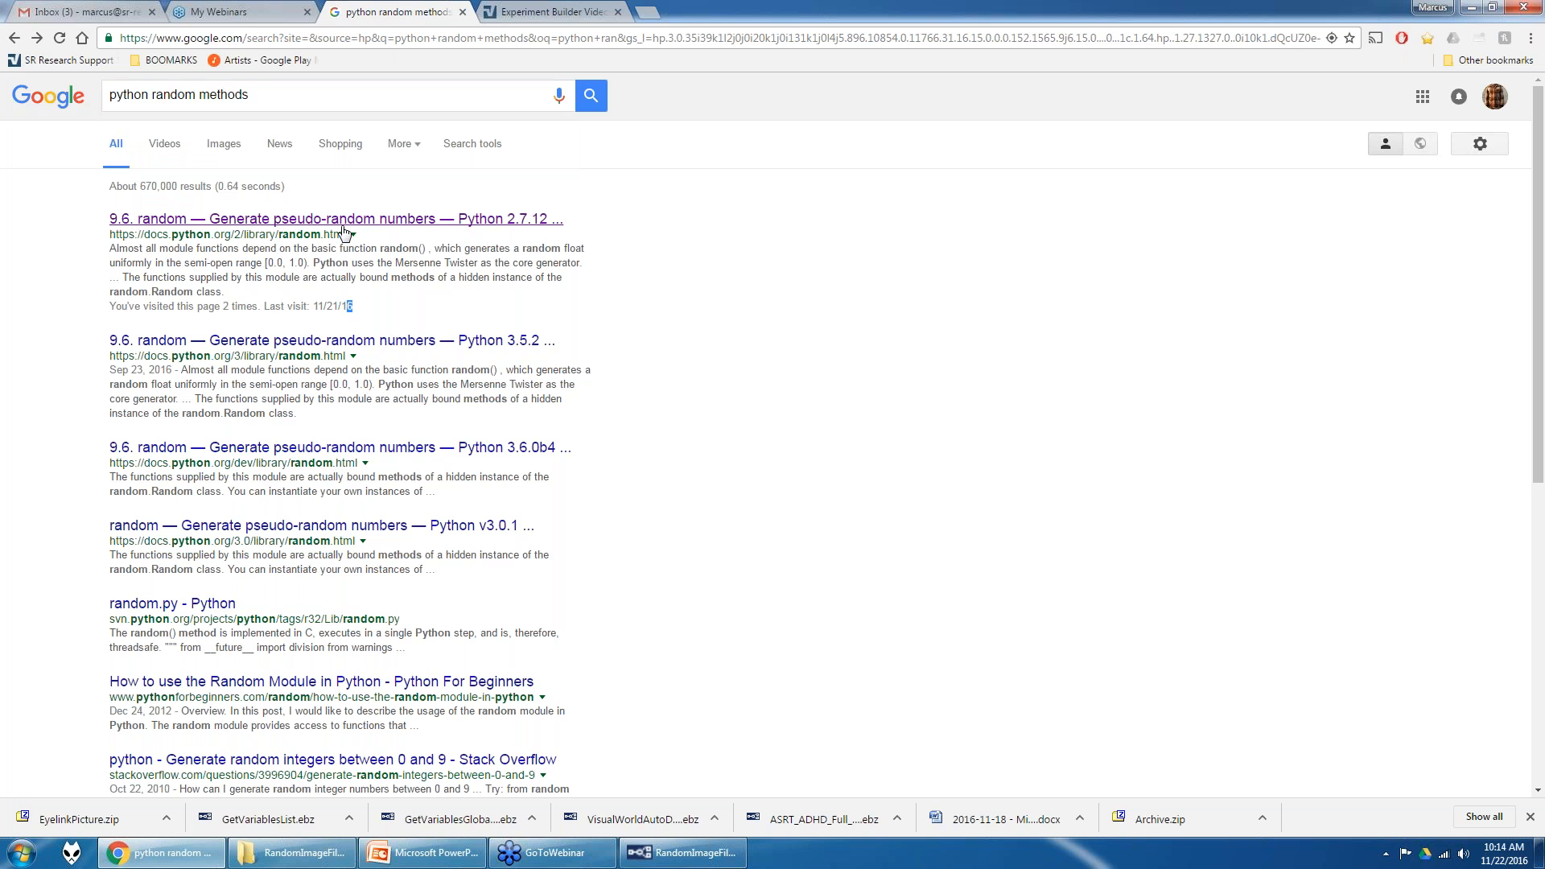
- Find and highlight random.choice in the Python 2.7.12 random module documentation, and return to Experiment Builder
left_click(344, 230)
scroll(253, 354, "down", 5)
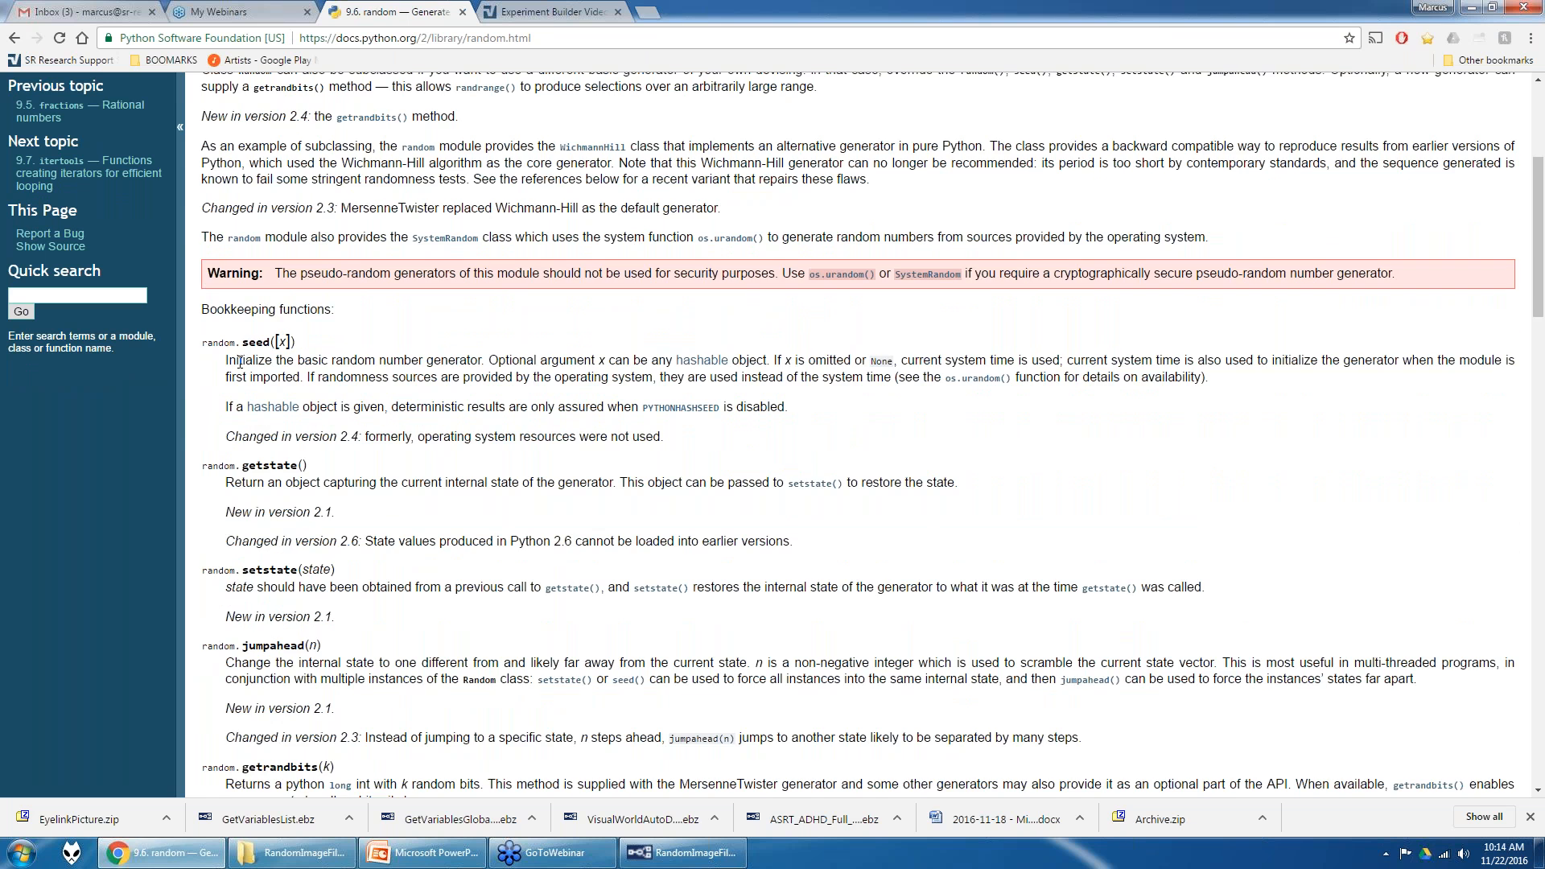
scroll(431, 479, "down", 2)
scroll(430, 480, "down", 4)
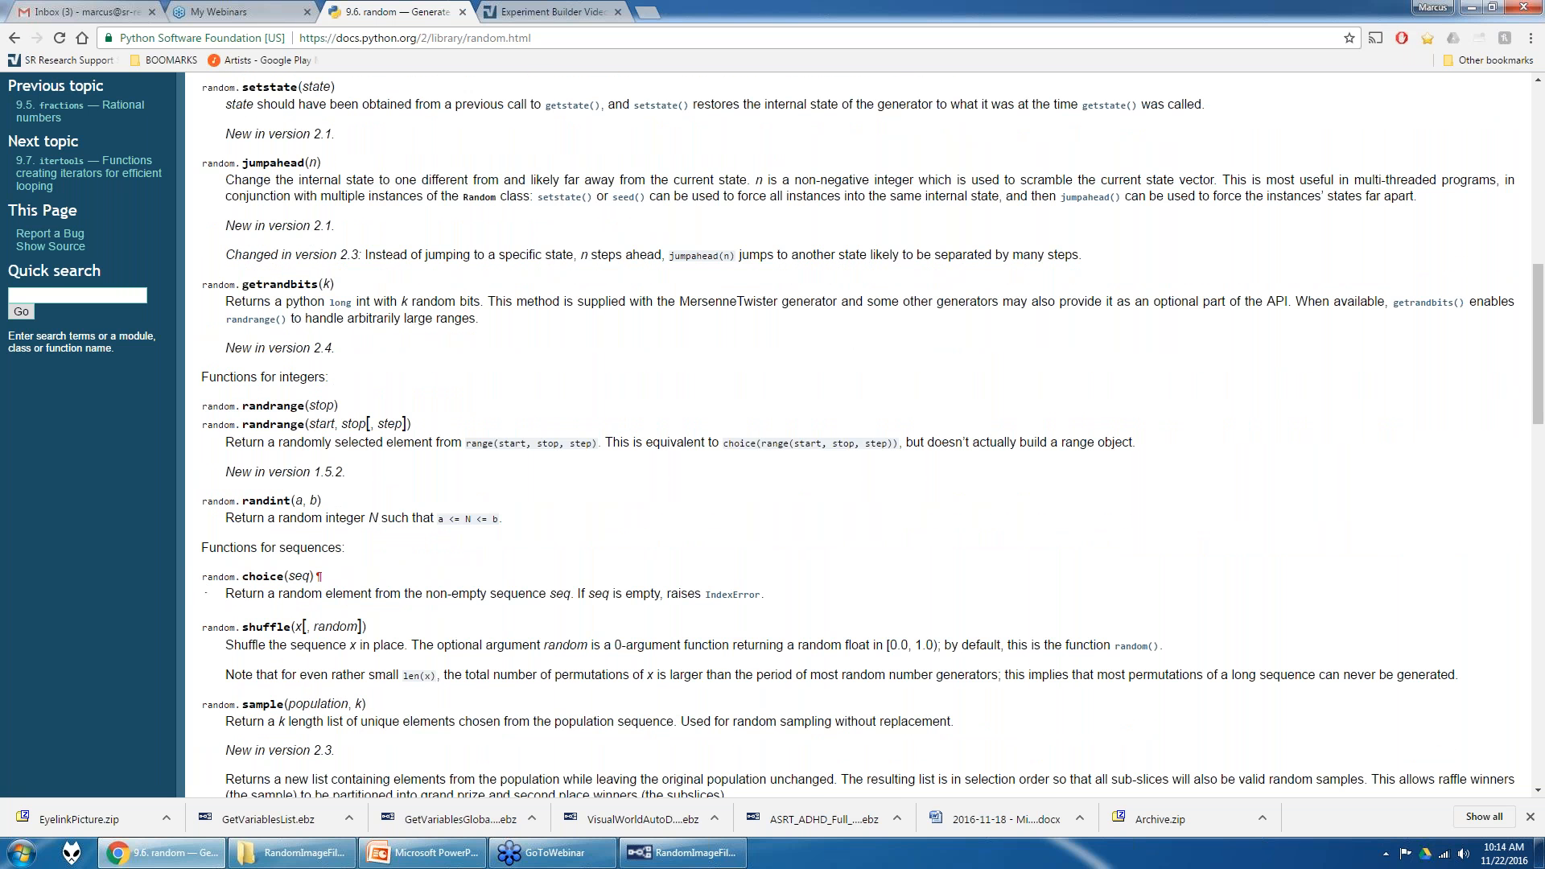
left_click_drag(203, 578, 288, 580)
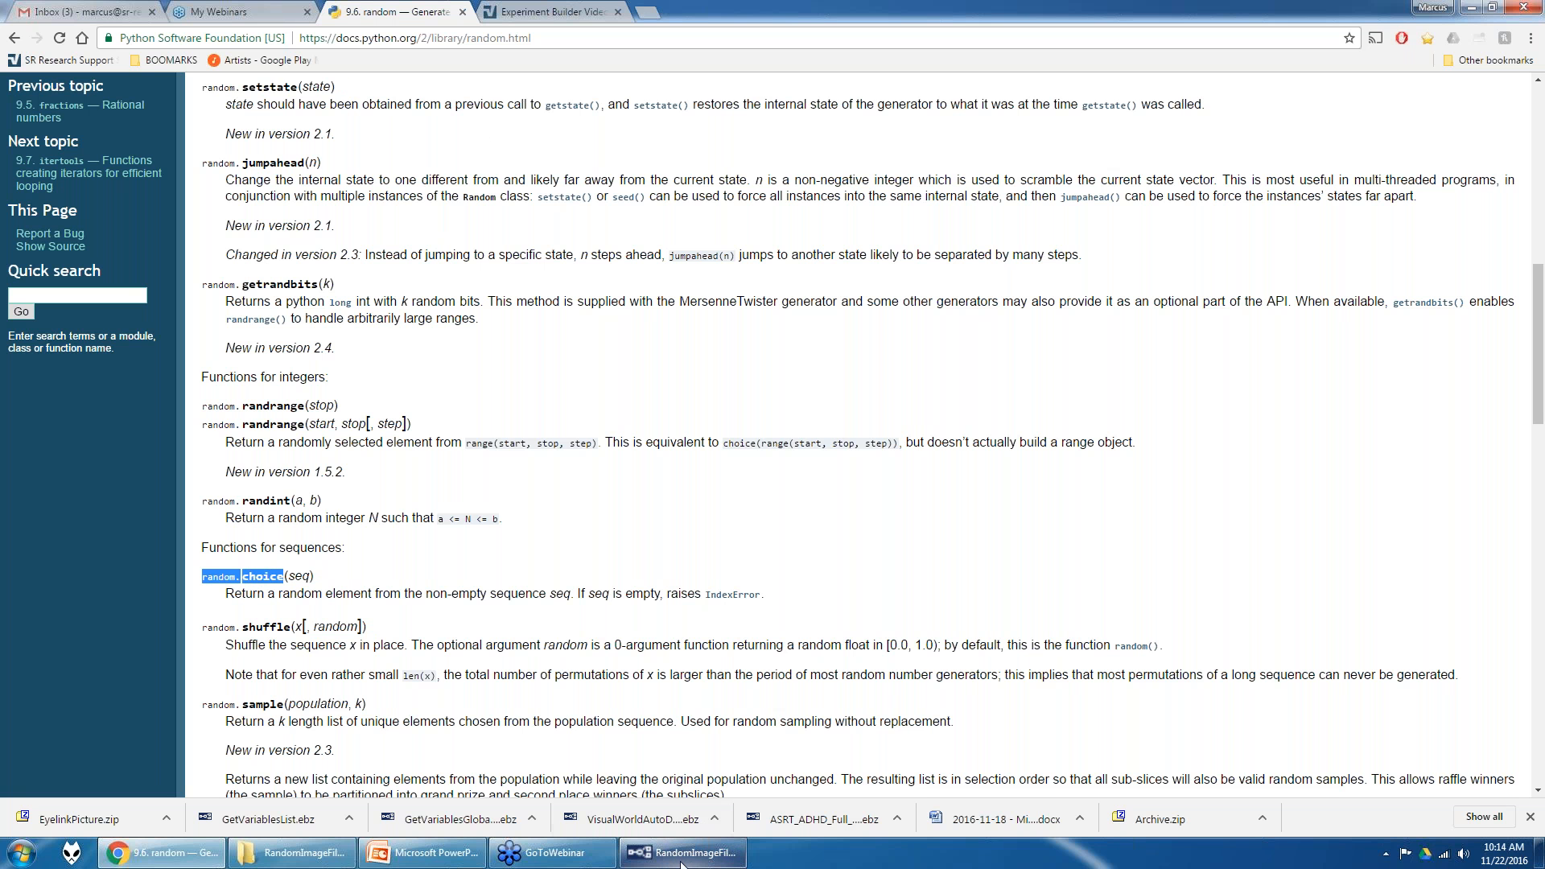
mouse_move(681, 864)
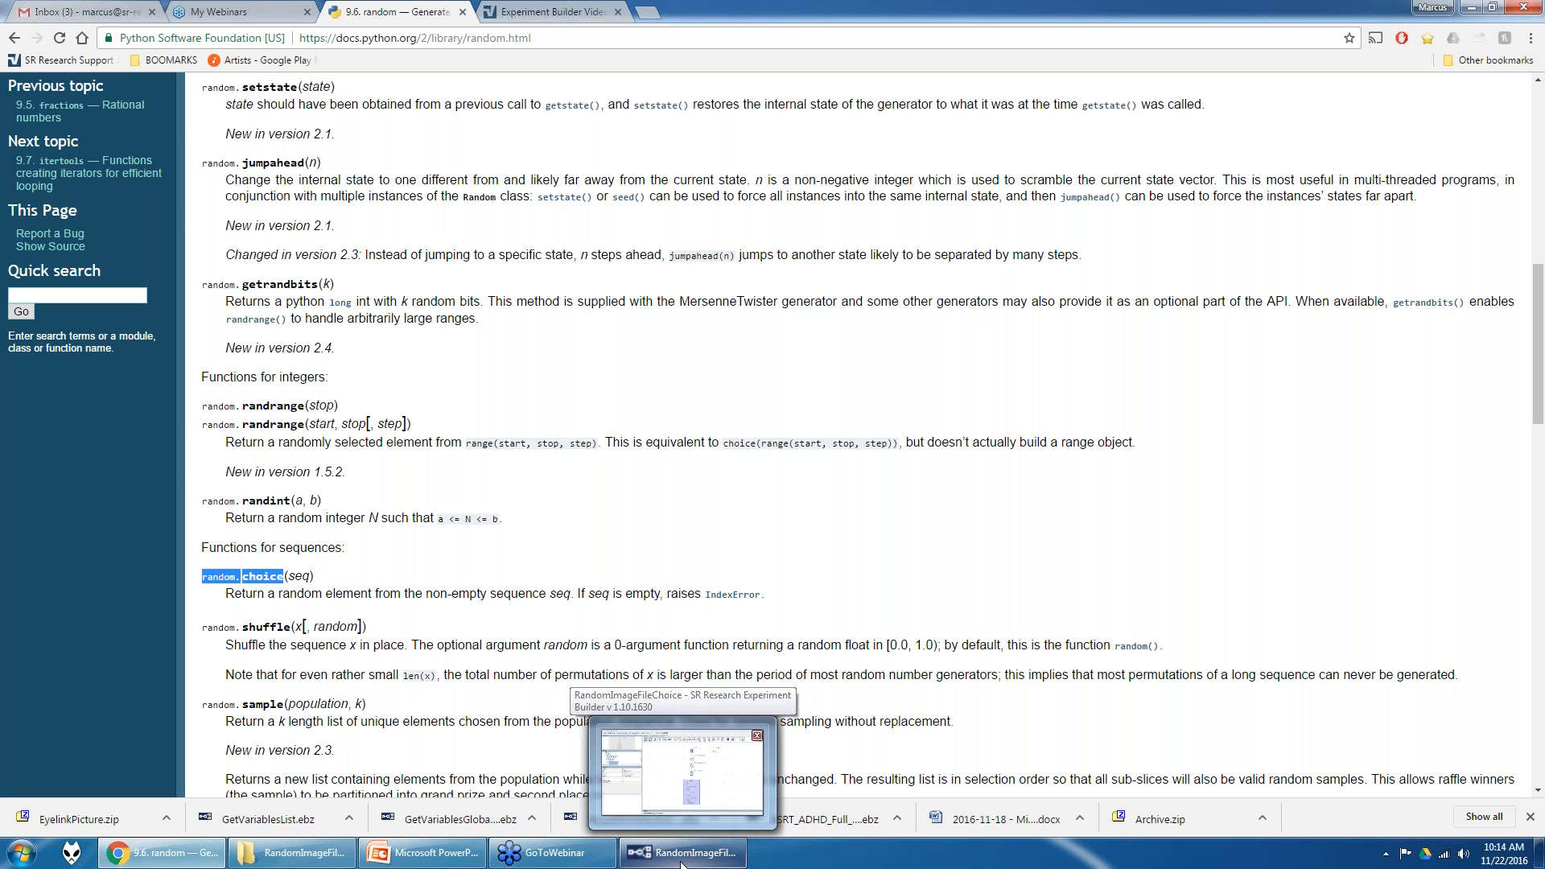
left_click(682, 858)
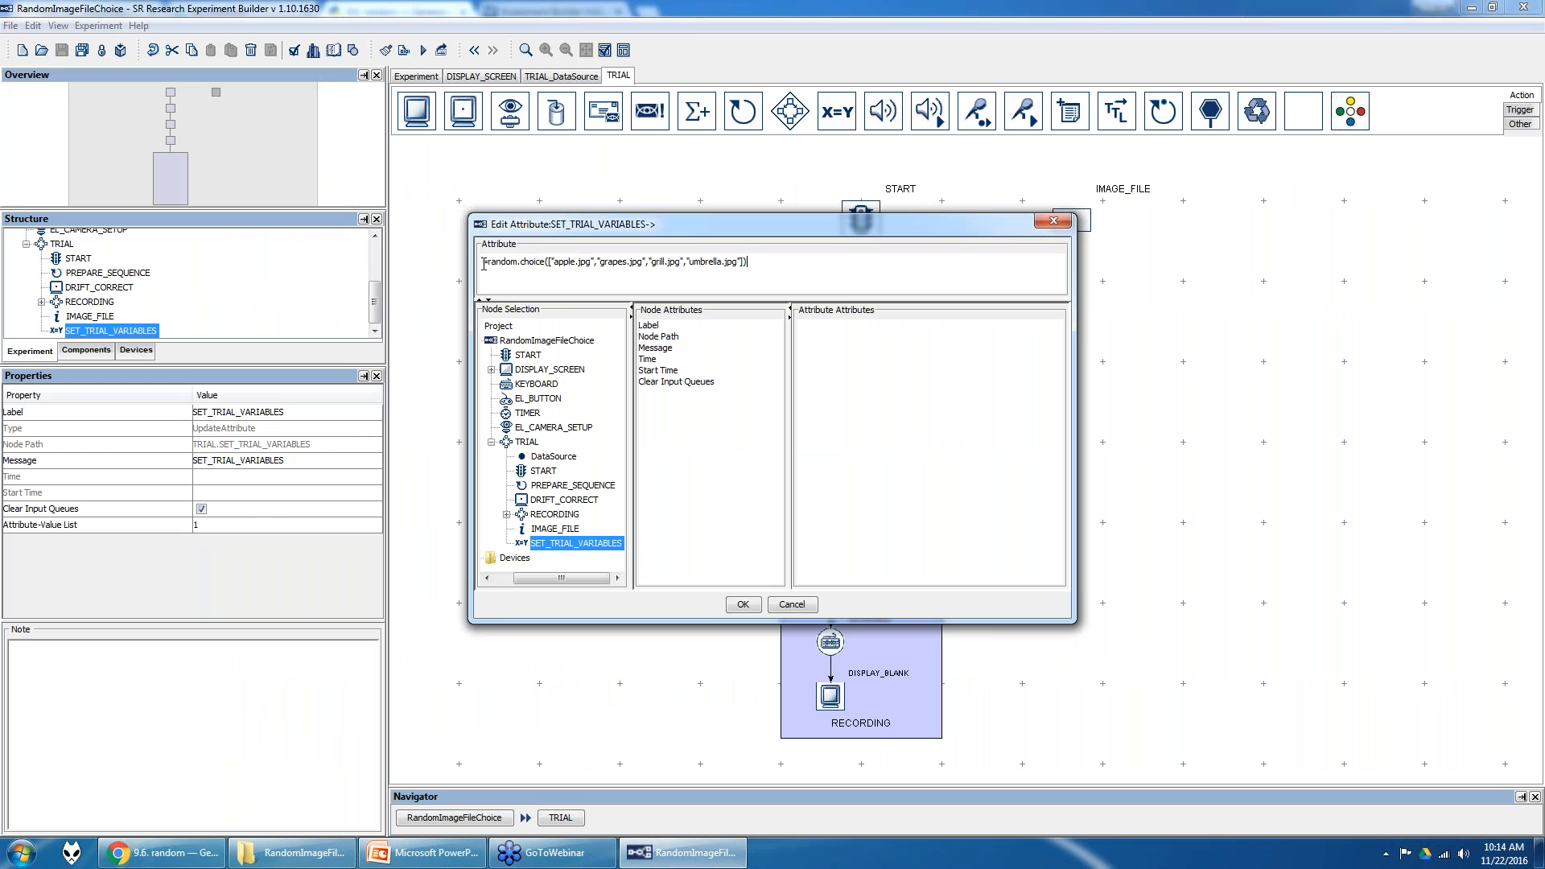
- Try a plain value of 100 above the random.choice expression, remove it, and restore the expression's leading equals sign
left_click_drag(489, 261, 483, 261)
key("Return")
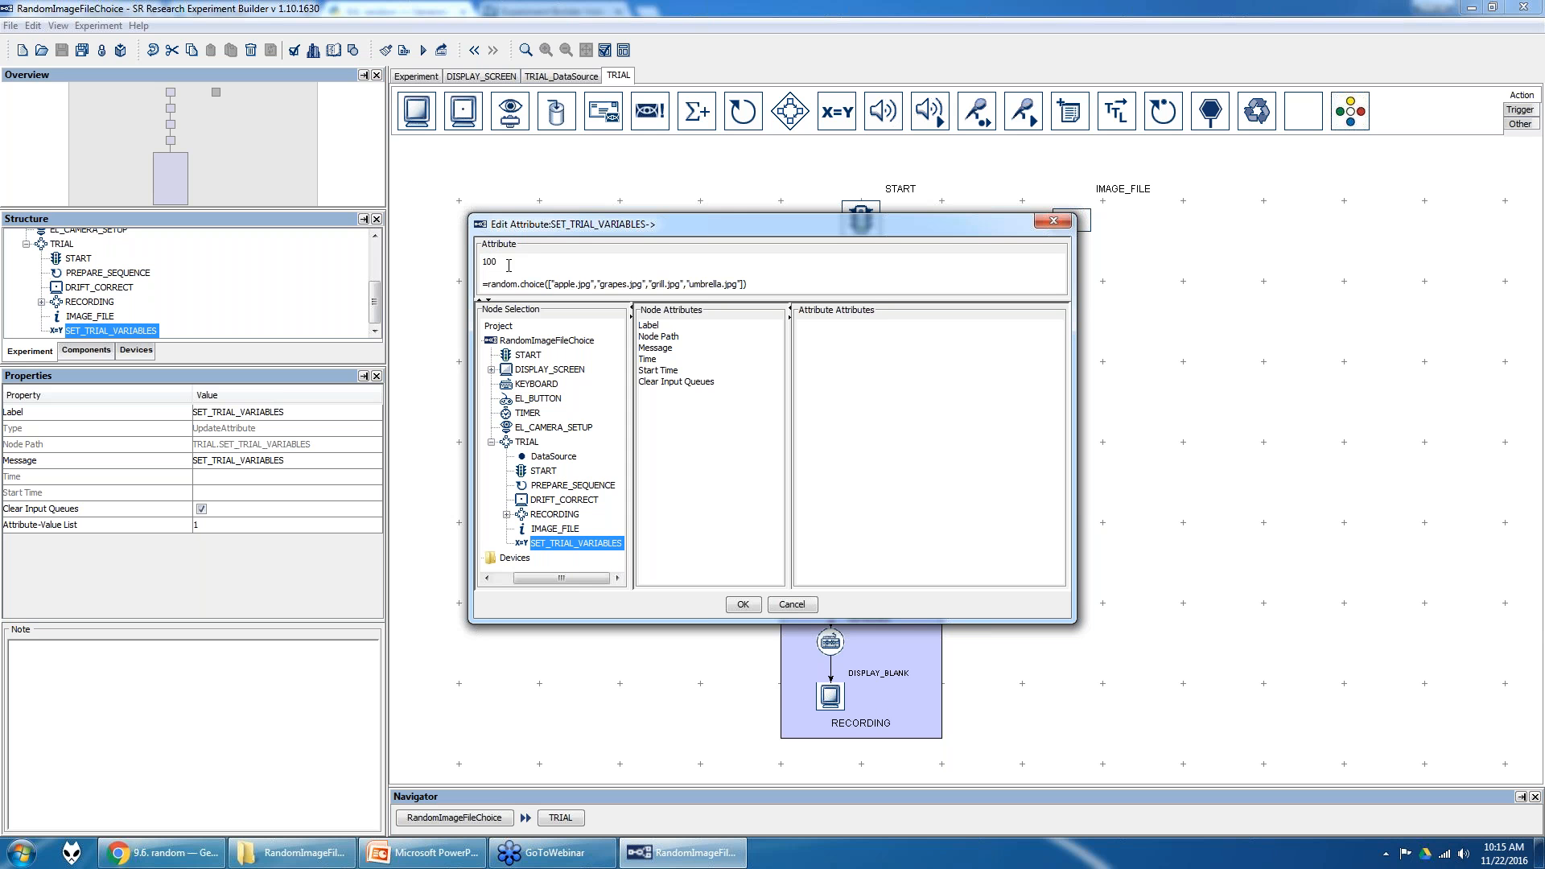
key("BackSpace")
key("BackSpace")
key("BackSpace")
key("Delete")
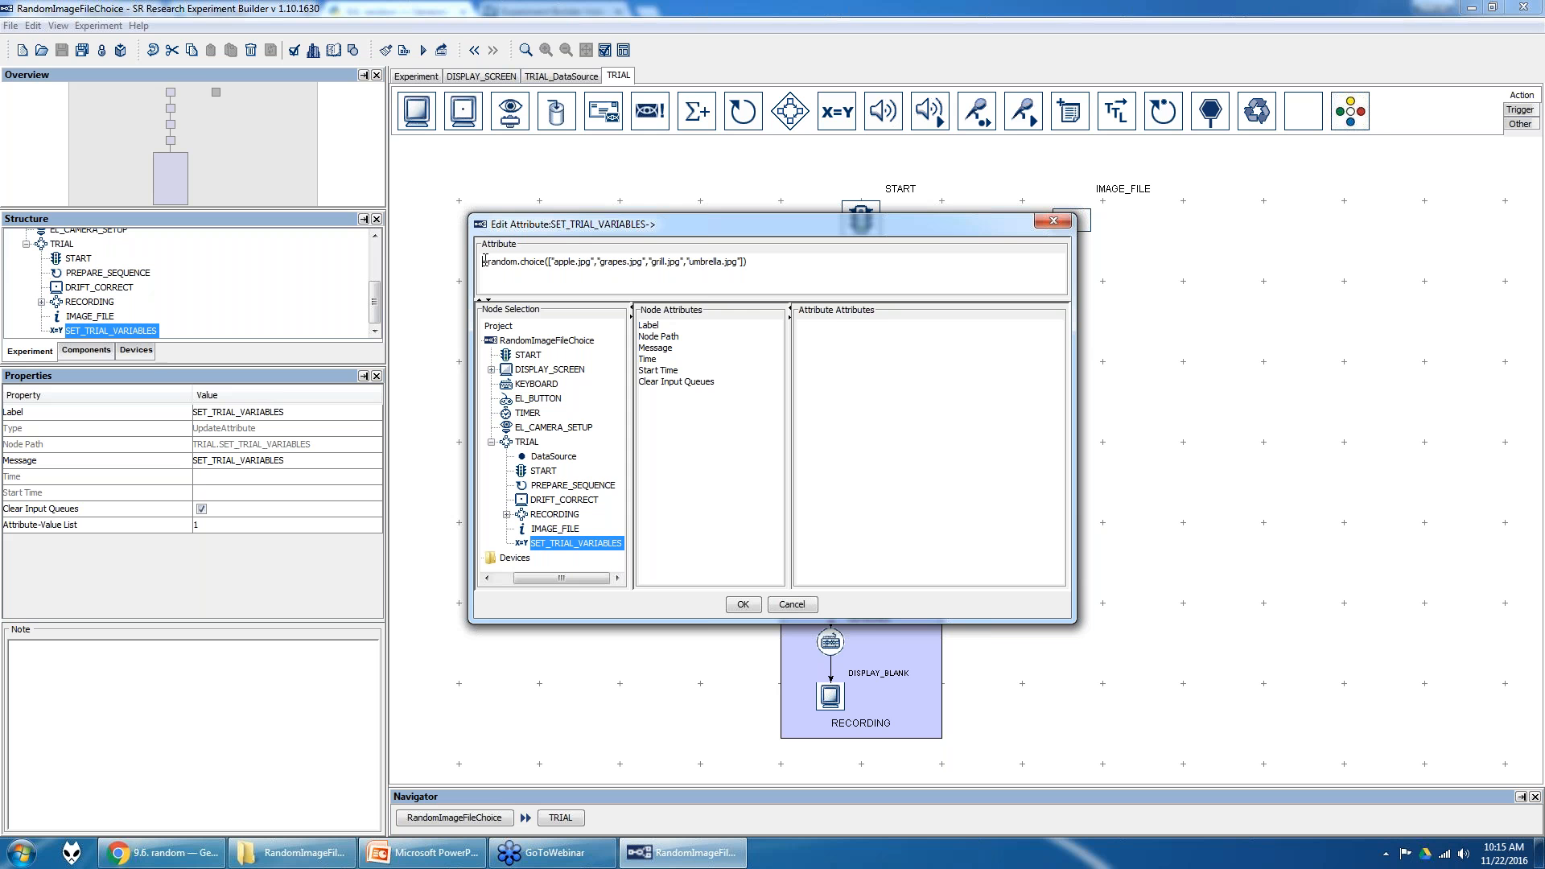
key("Delete")
type("=")
- Examine the parts of the random.choice expression by highlighting the function name, its parentheses and the bracketed list of image files
left_click_drag(488, 259, 511, 260)
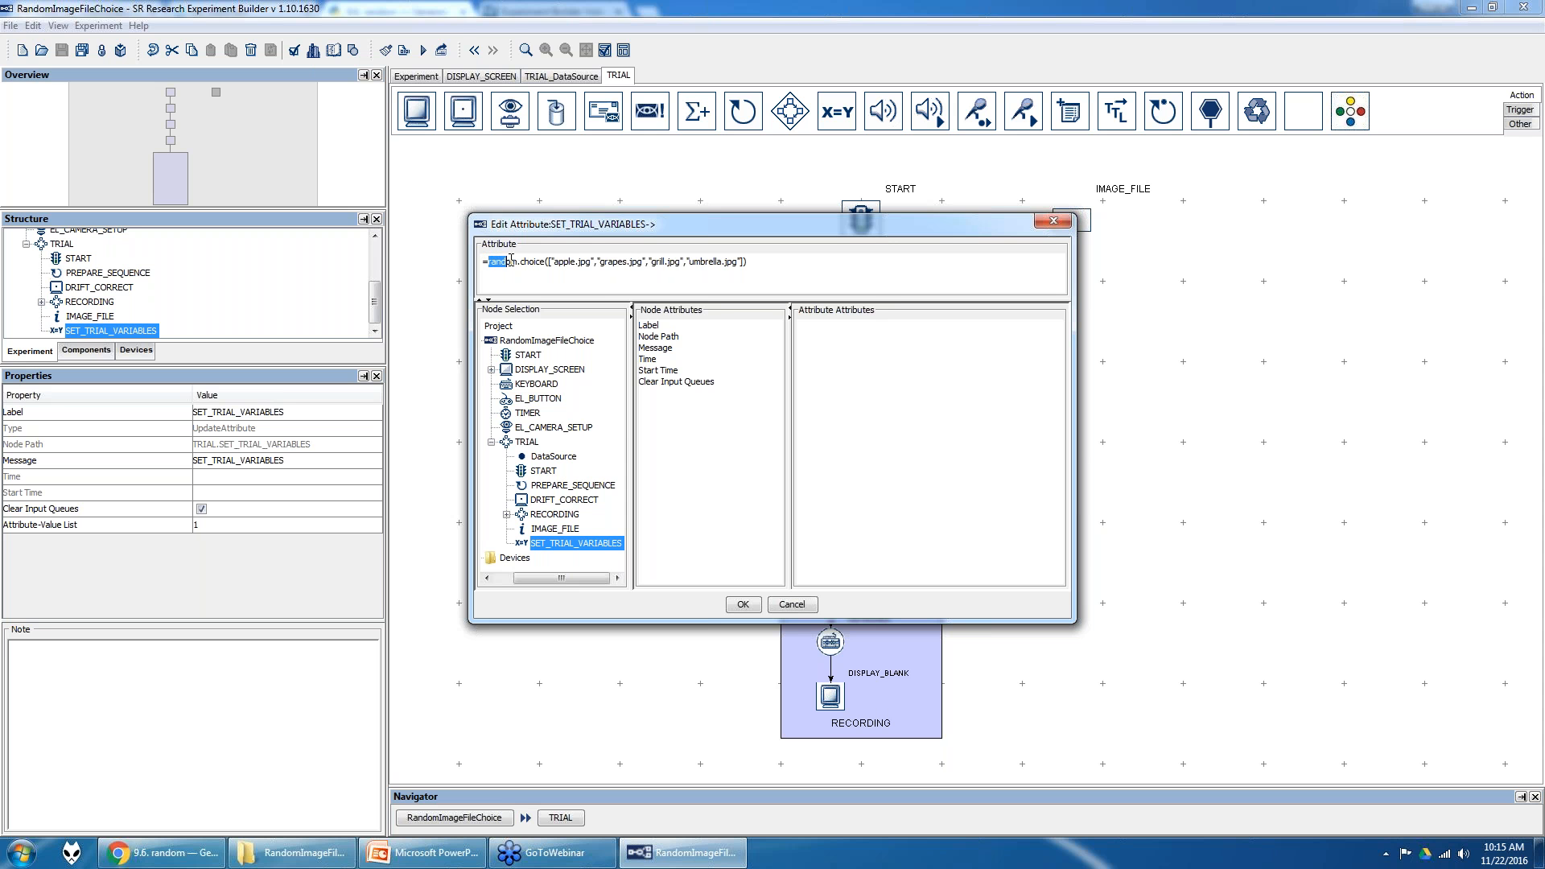
left_click(552, 275)
left_click_drag(545, 262, 754, 263)
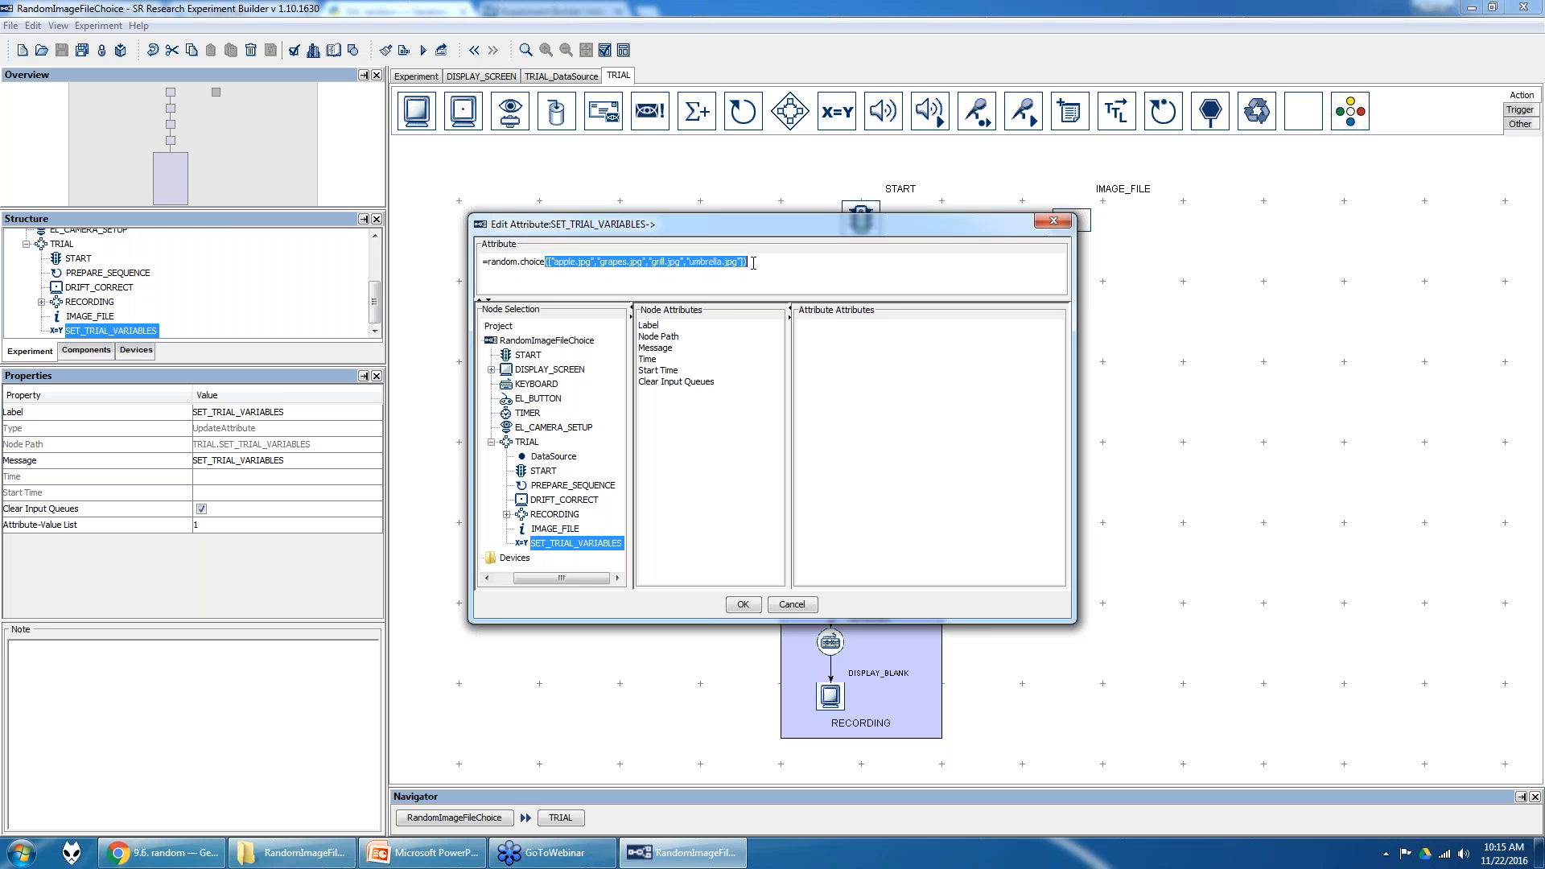
left_click(549, 263)
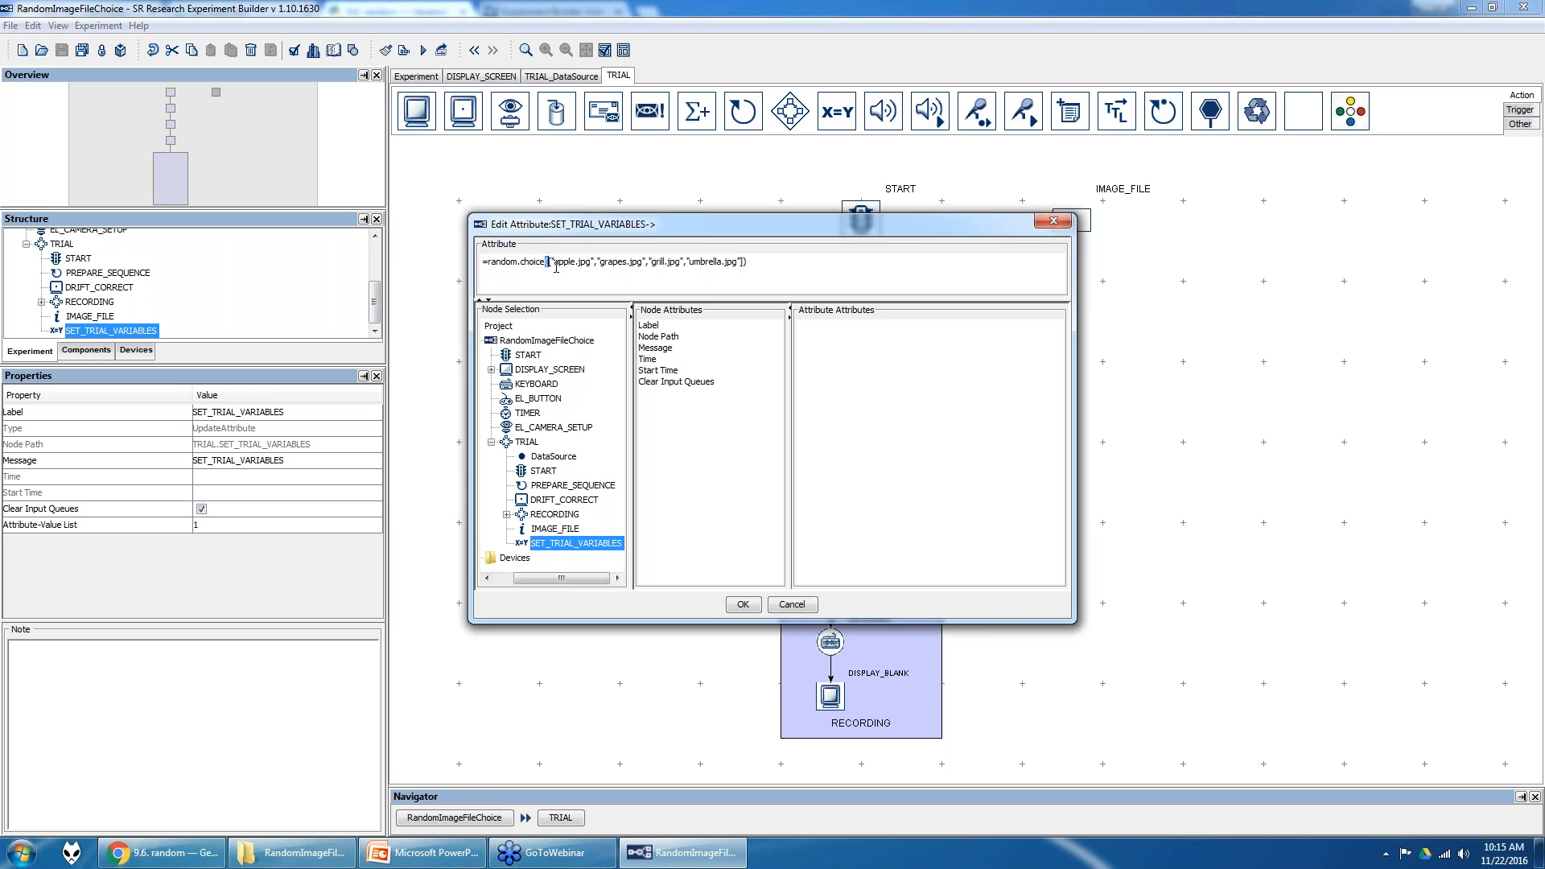
left_click(753, 264)
left_click(552, 263)
left_click_drag(552, 263, 744, 264)
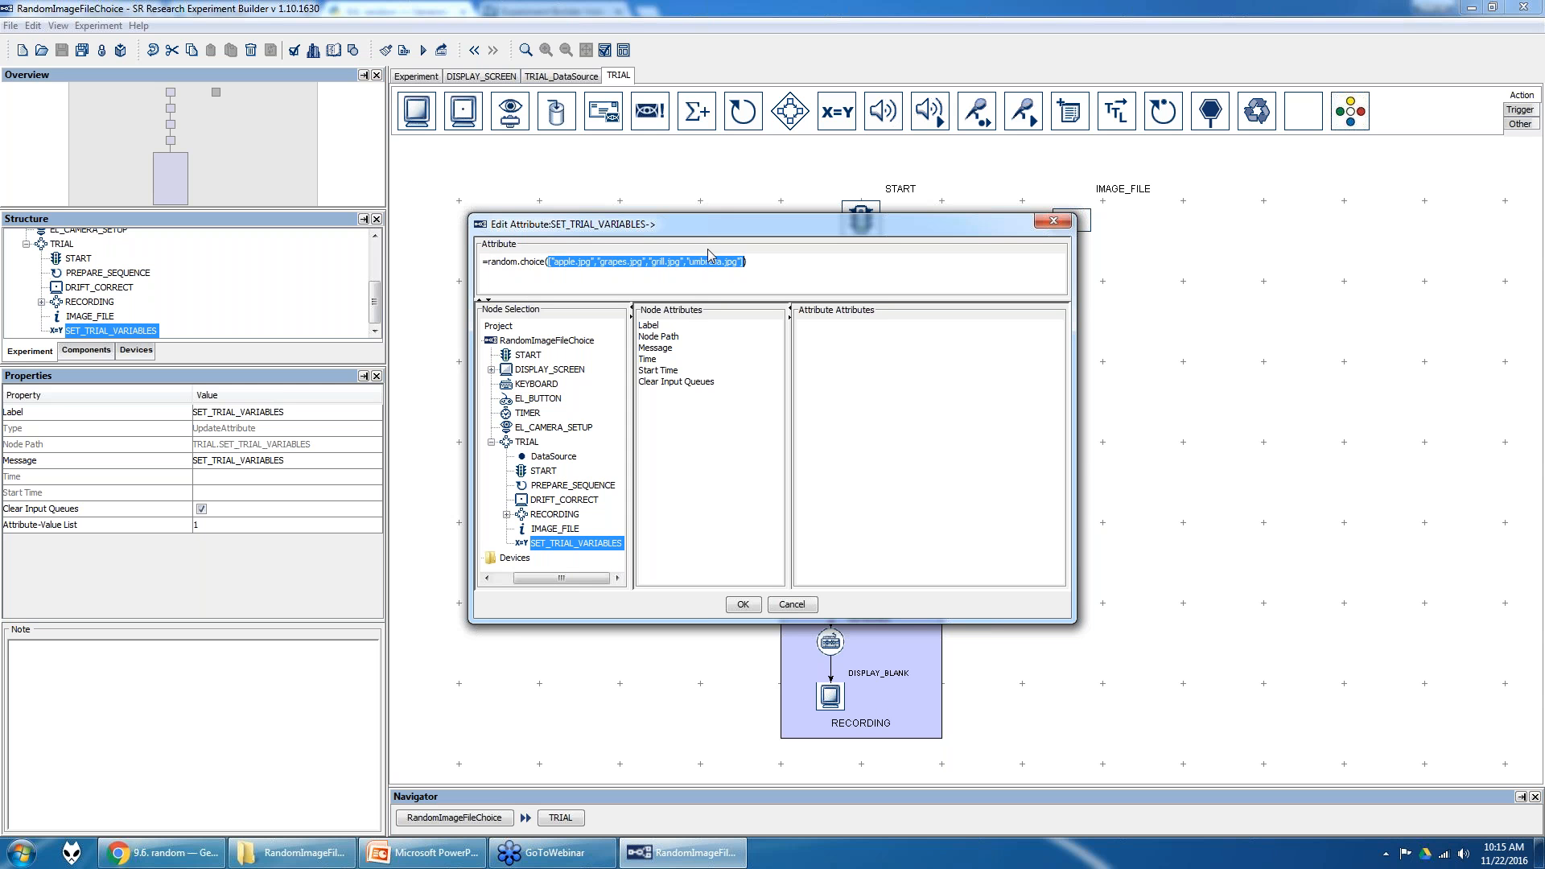
- Find and launch IDLE (Python GUI), and place the Python shell window over the middle of the workspace
left_click(18, 852)
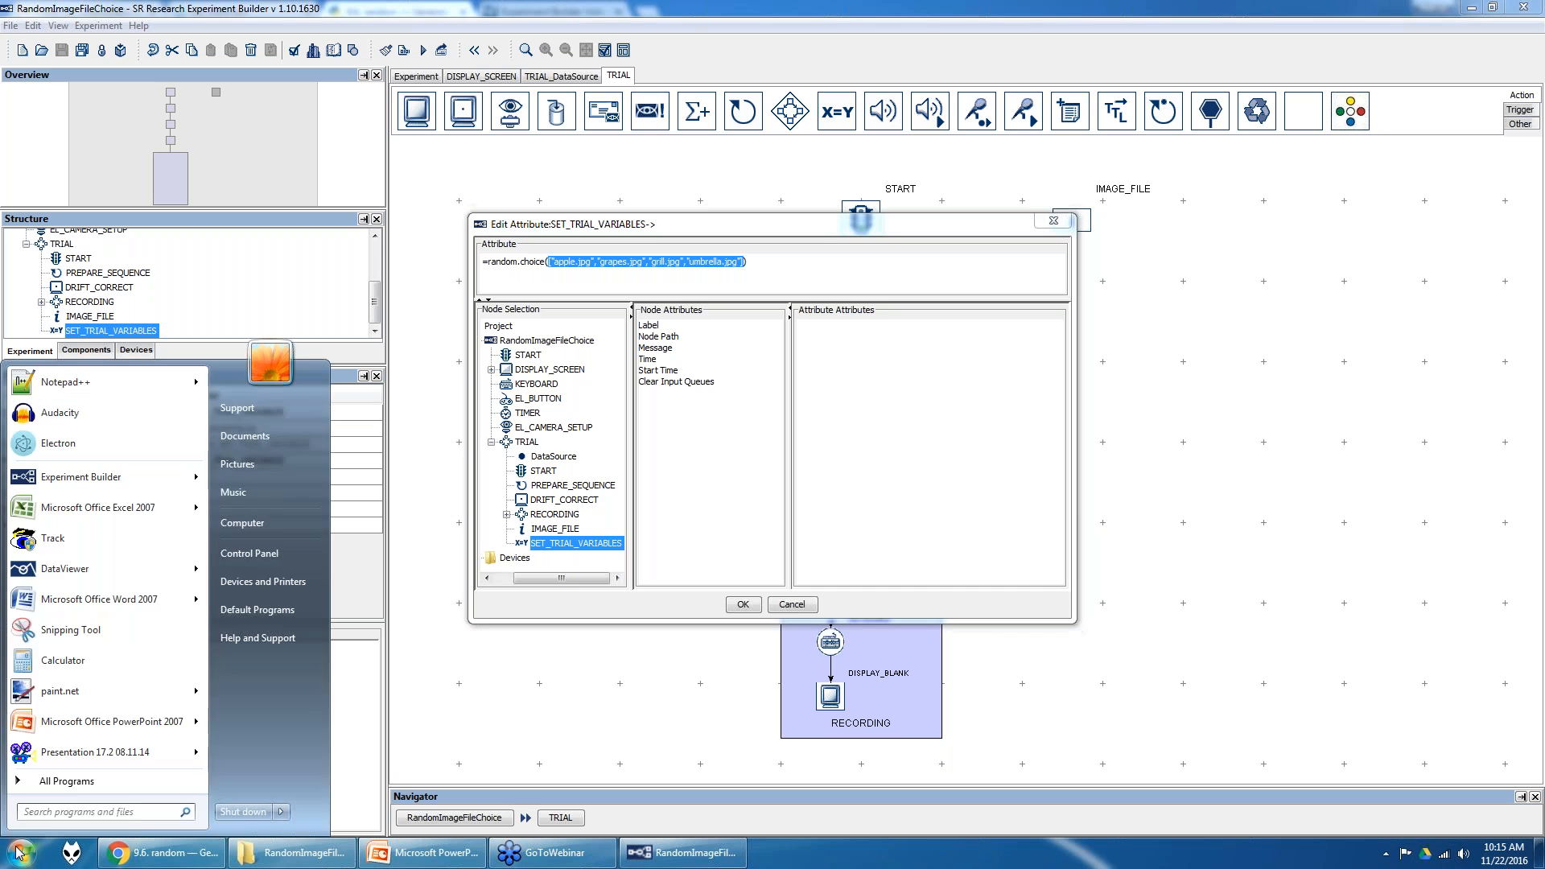
type("pyth")
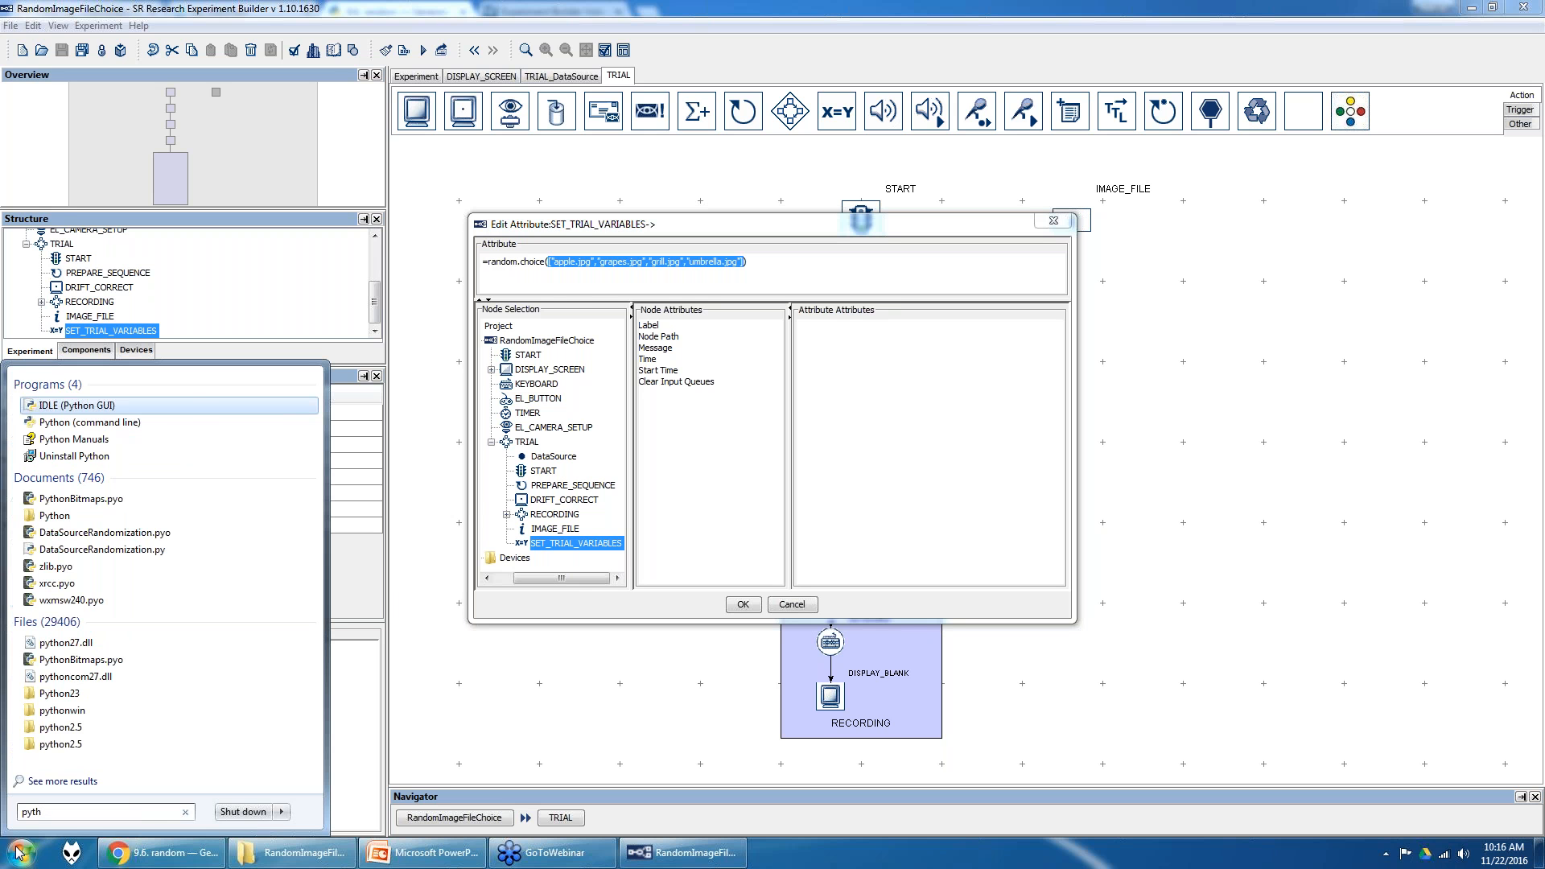
left_click(18, 852)
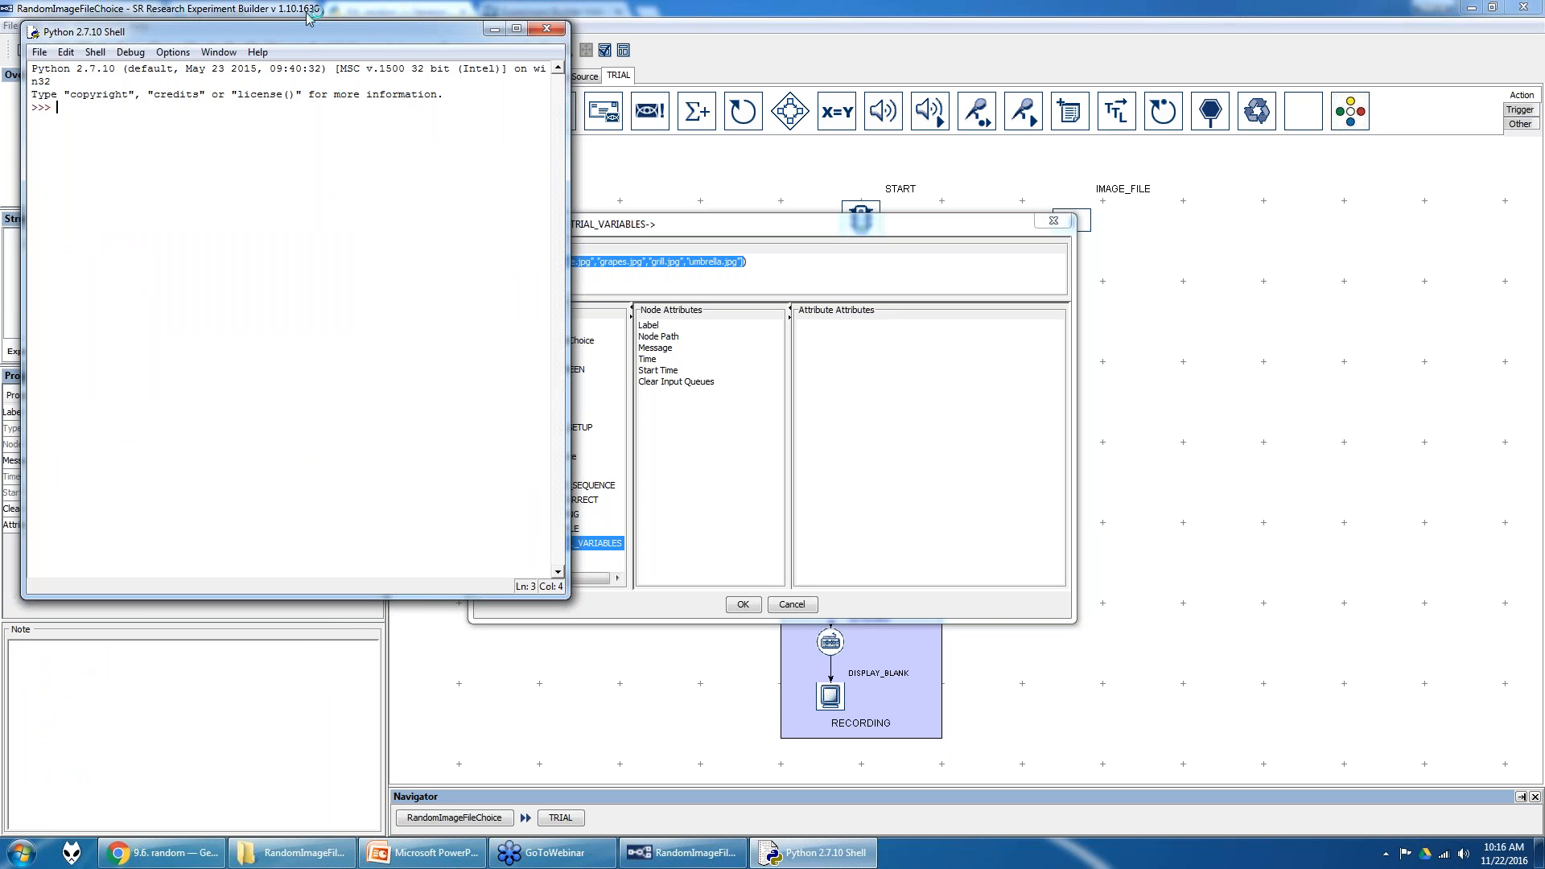
left_click_drag(308, 35, 529, 246)
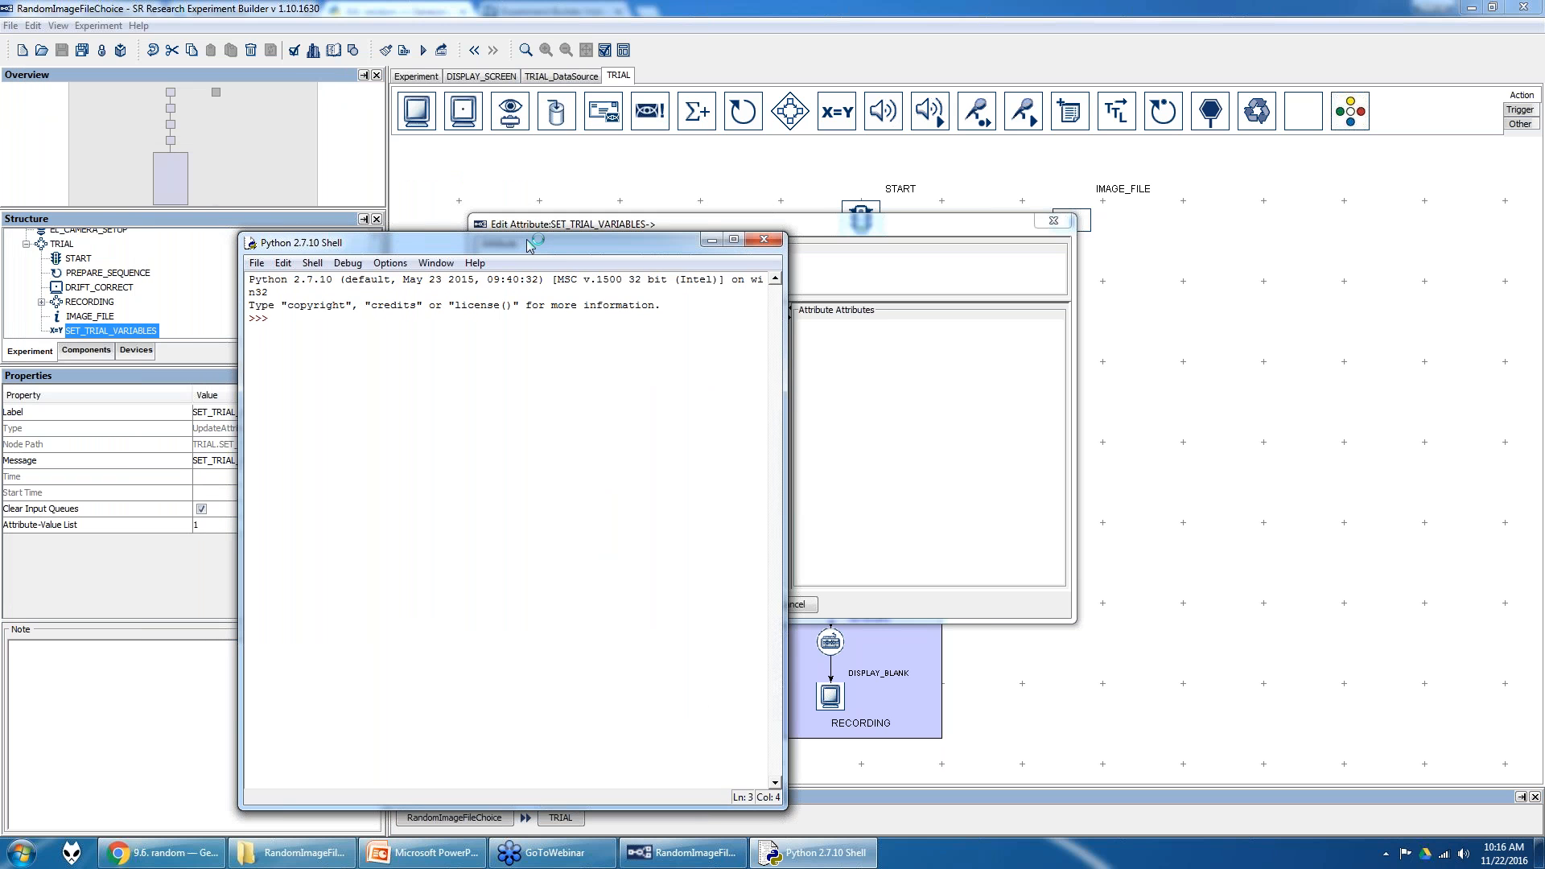
- Define the list x = ["a","b","c"] in the Python shell
type("x")
key("BackSpace")
key("BackSpace")
type("x = [\"a\",")
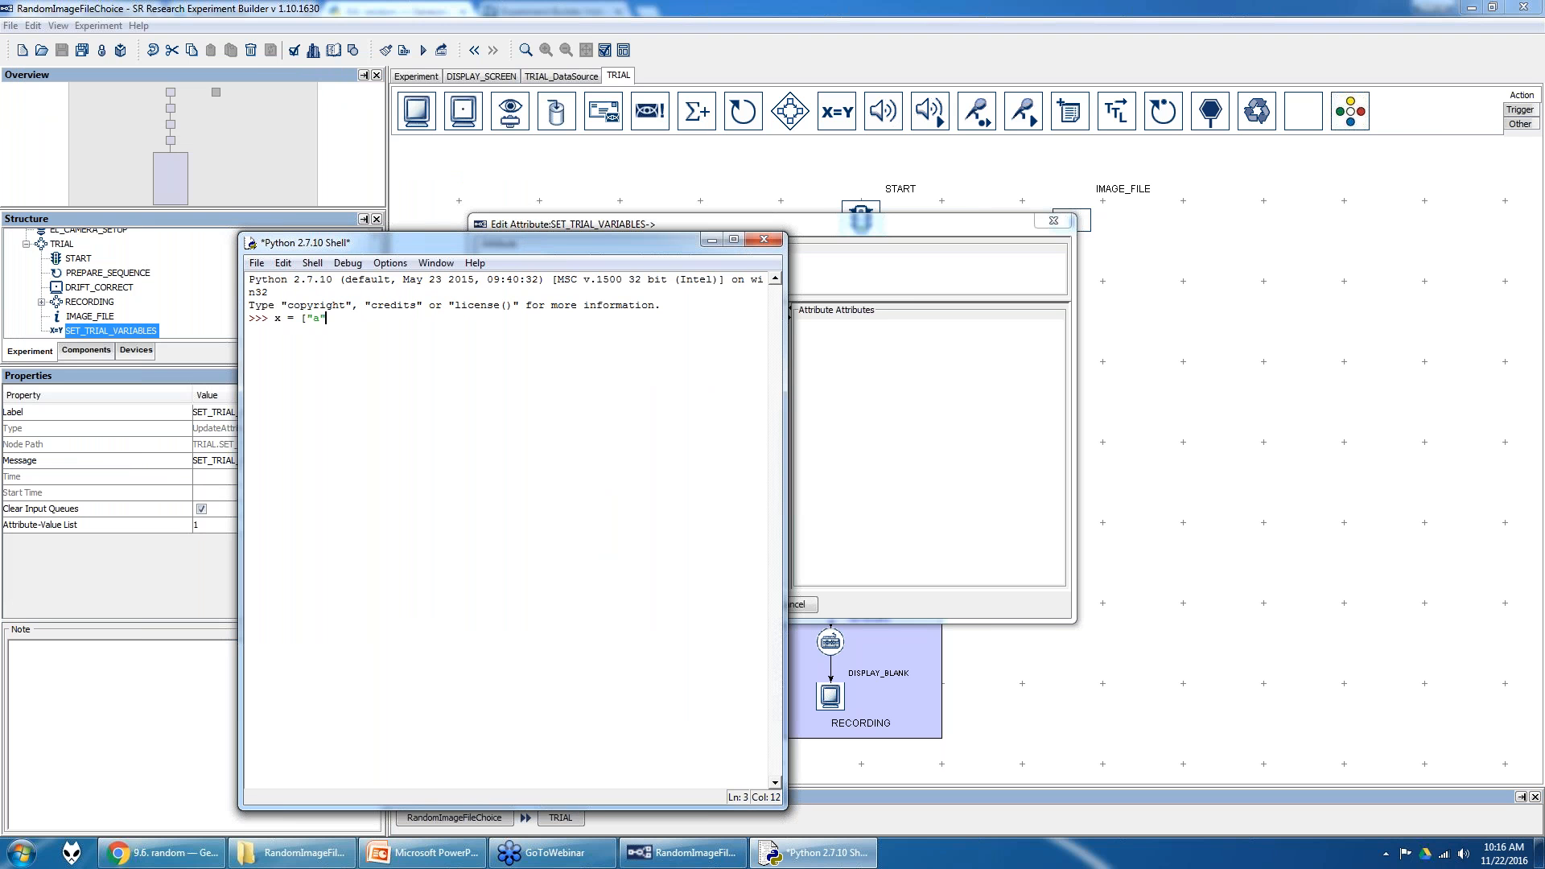
type("\"b\",\"c\"]")
key("Return")
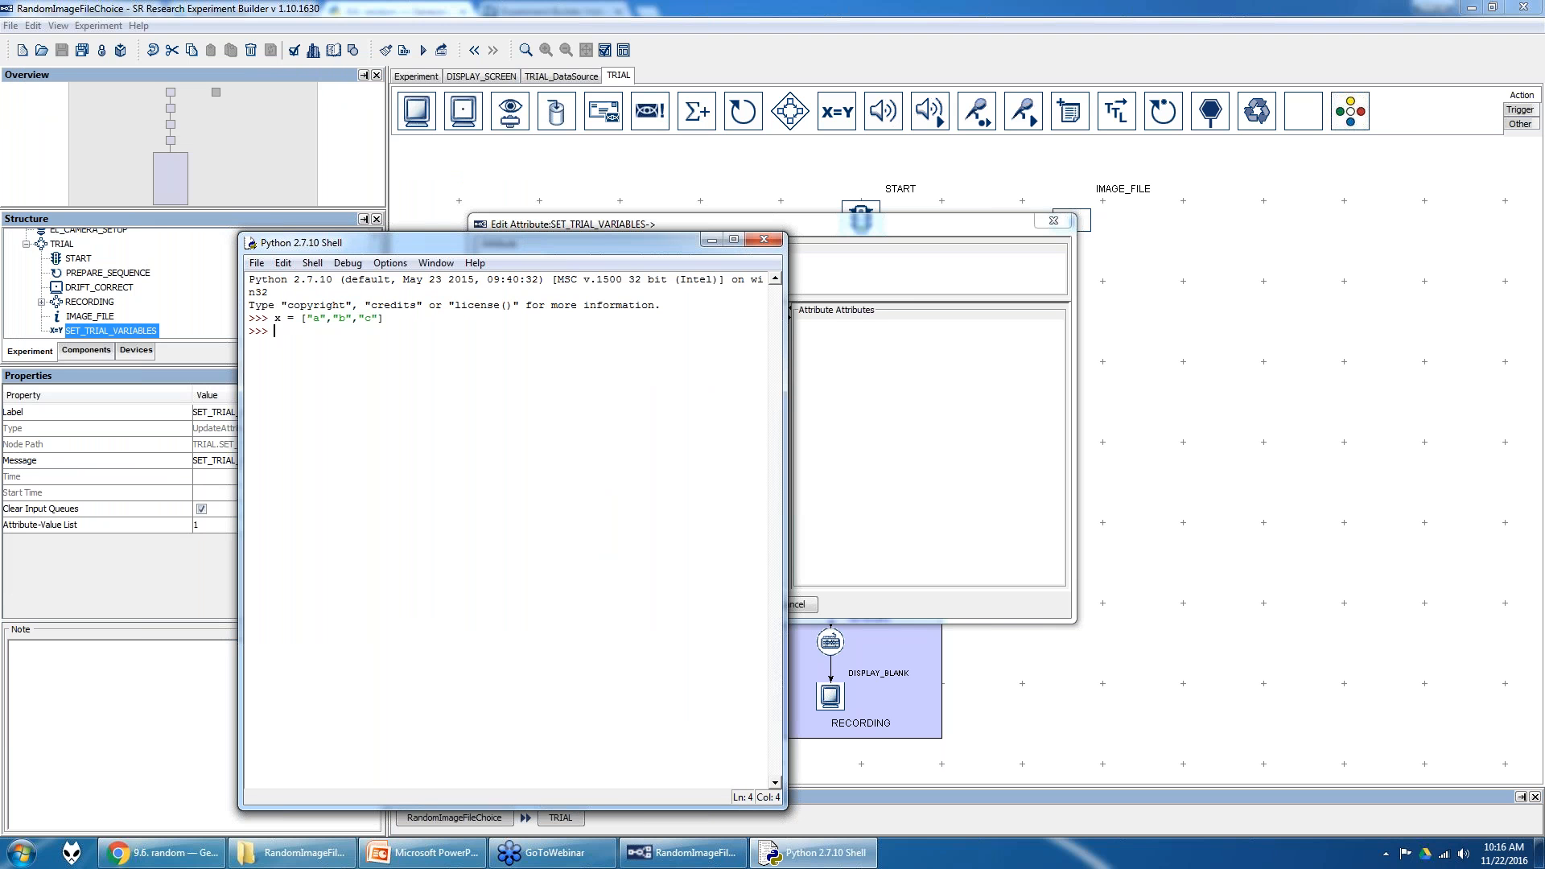
- Highlight the list assigned to x, revisit random.choice in the Chrome documentation and the Experiment Builder expression, and return to the Python shell
left_click_drag(297, 318, 387, 318)
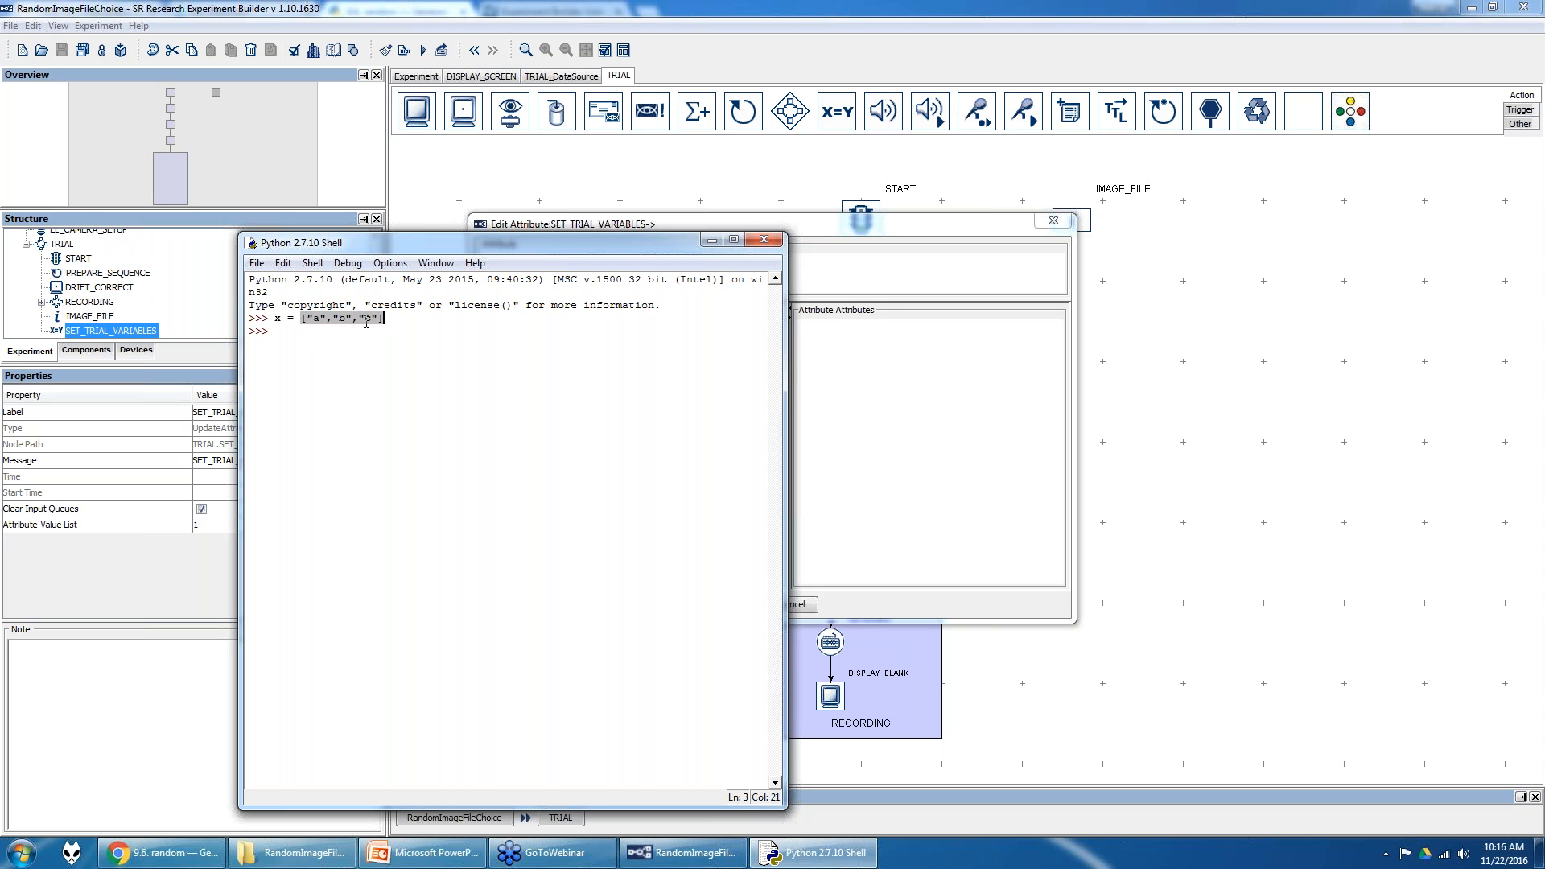
left_click(299, 337)
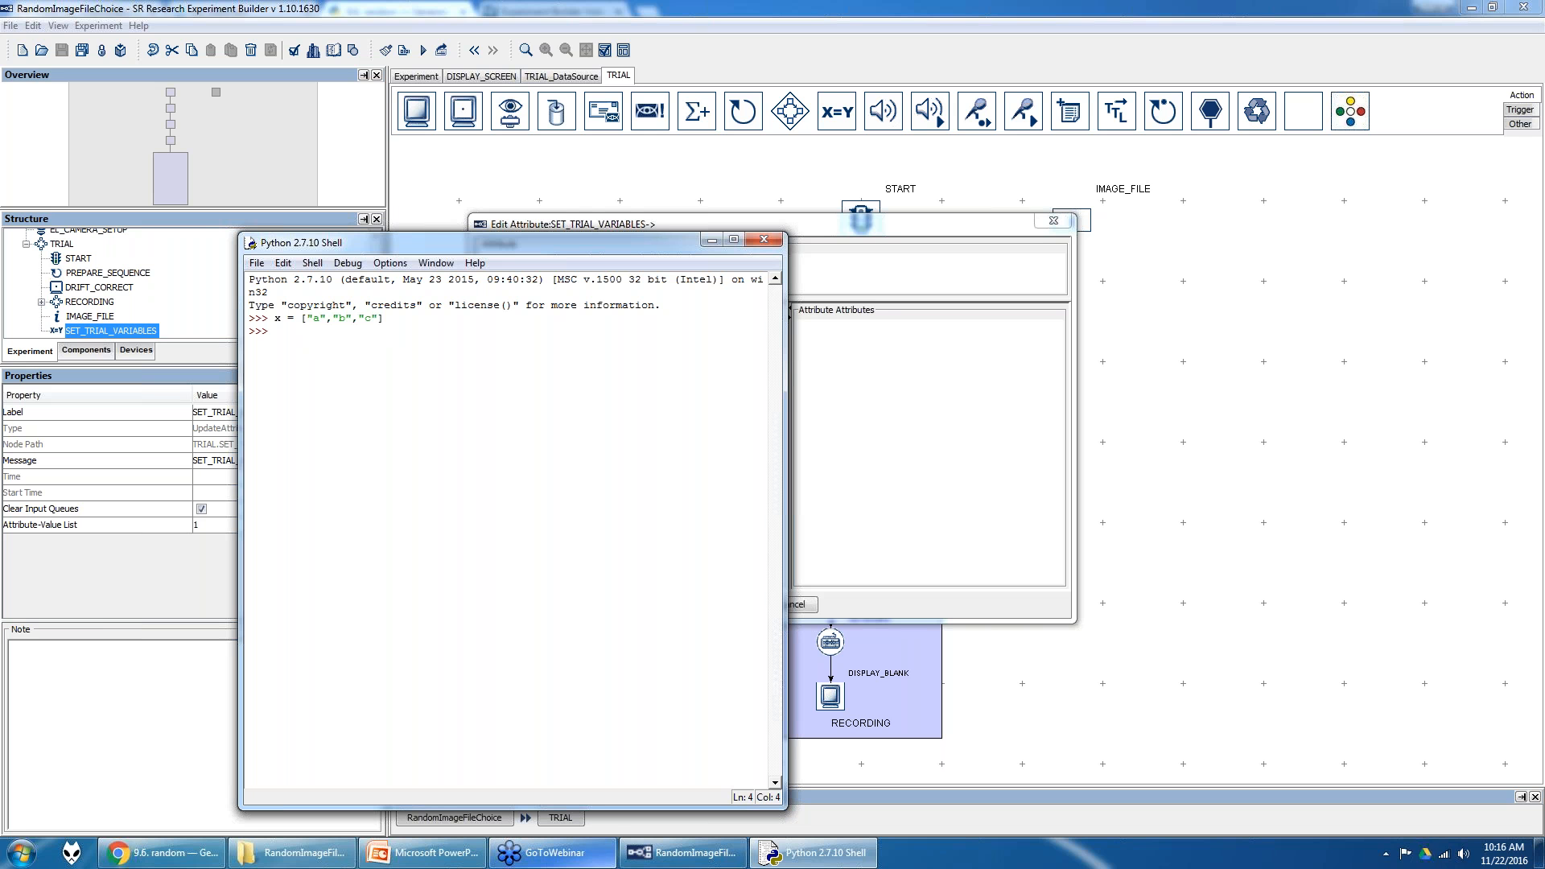
left_click(684, 853)
left_click(211, 860)
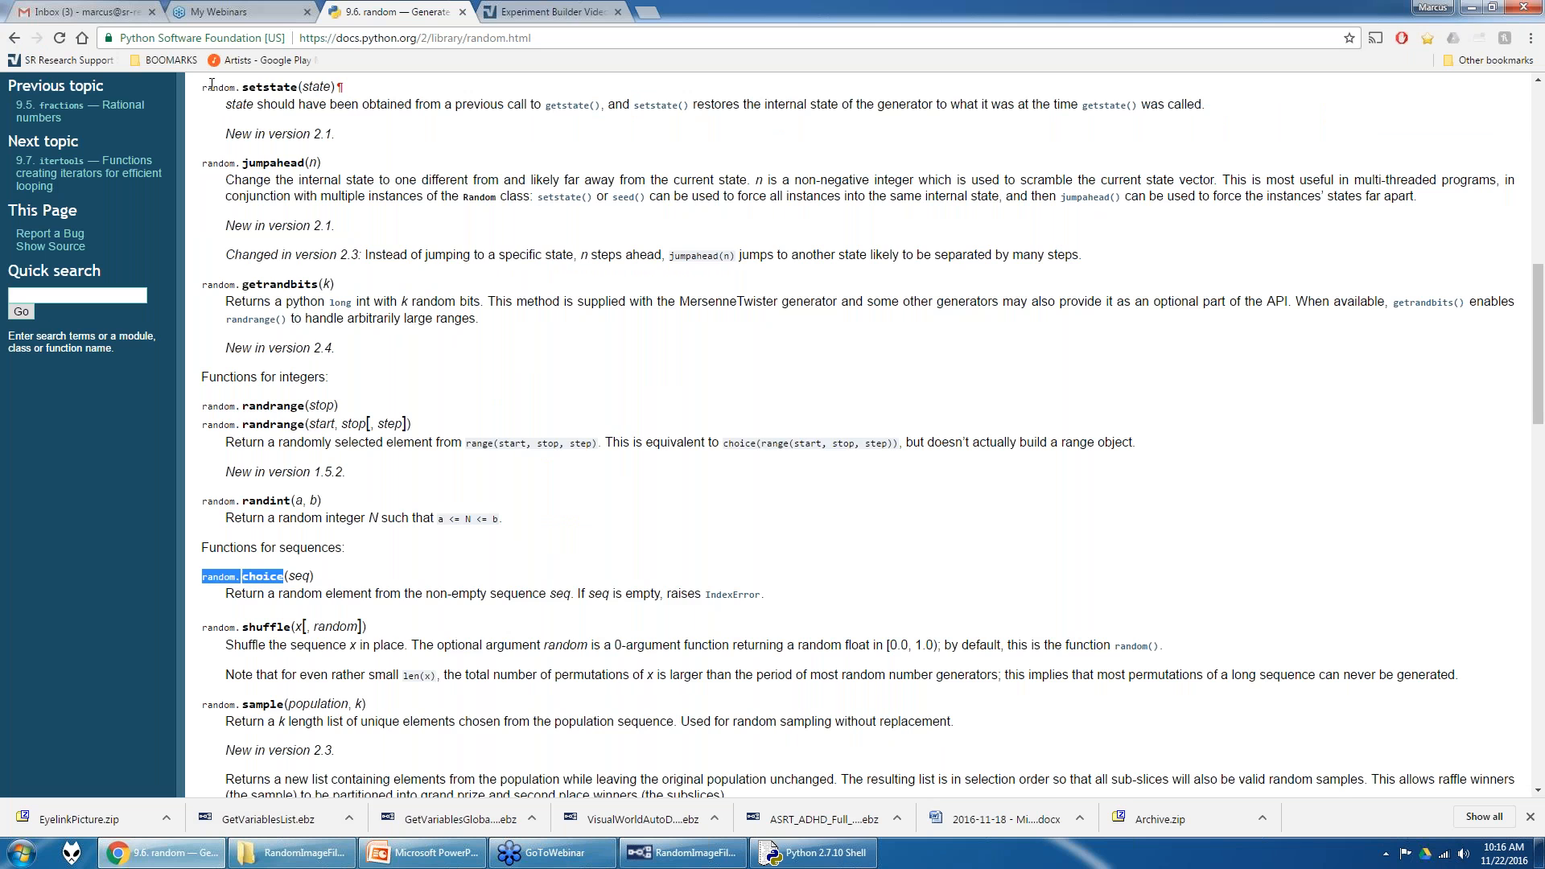
left_click(821, 852)
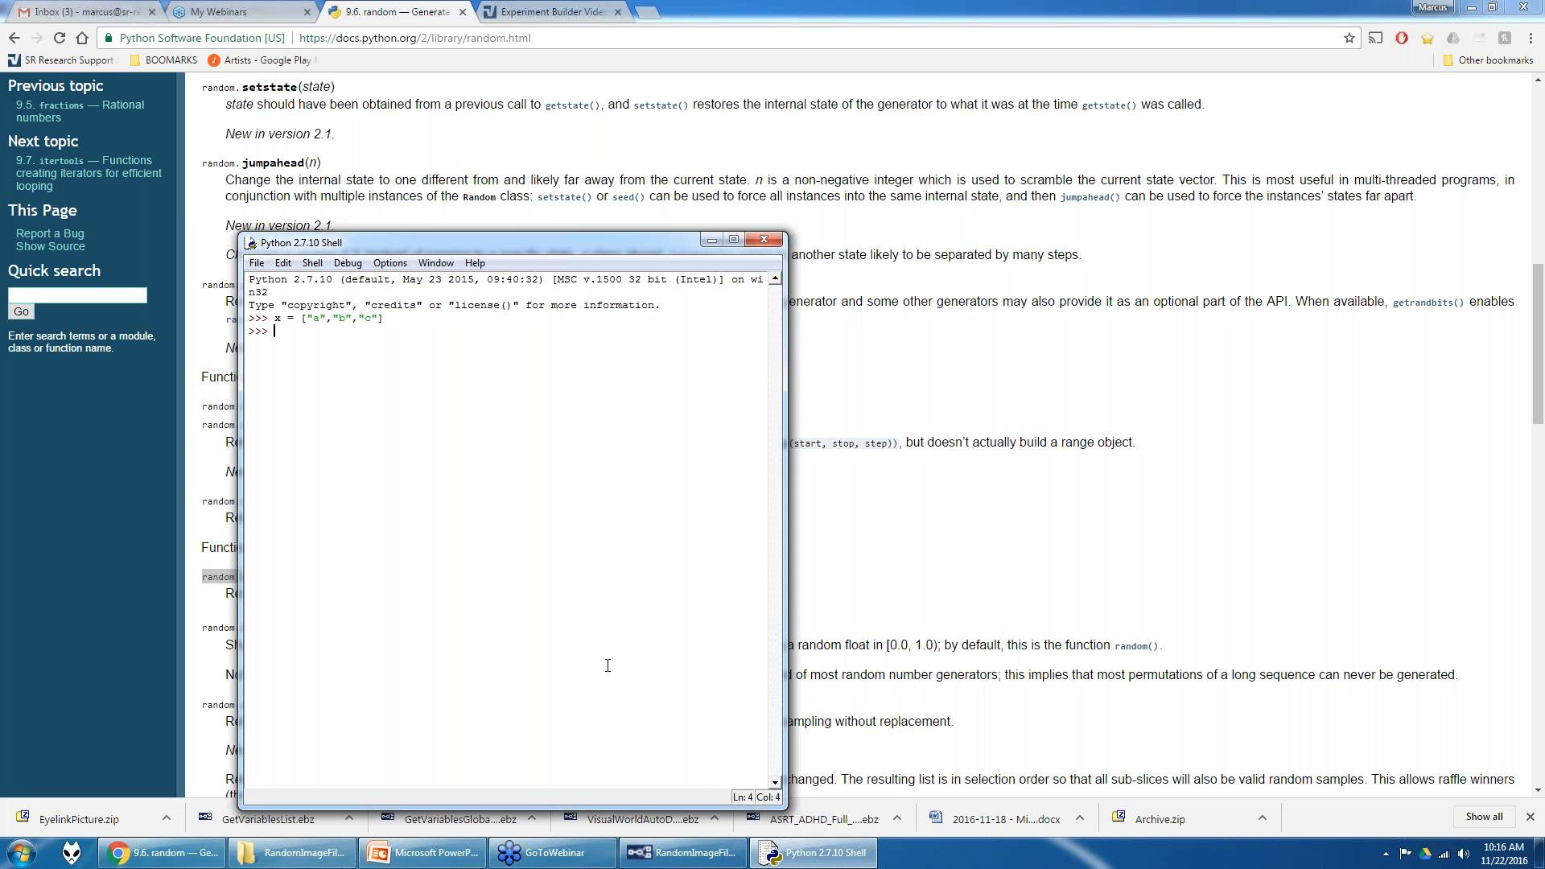
left_click(684, 853)
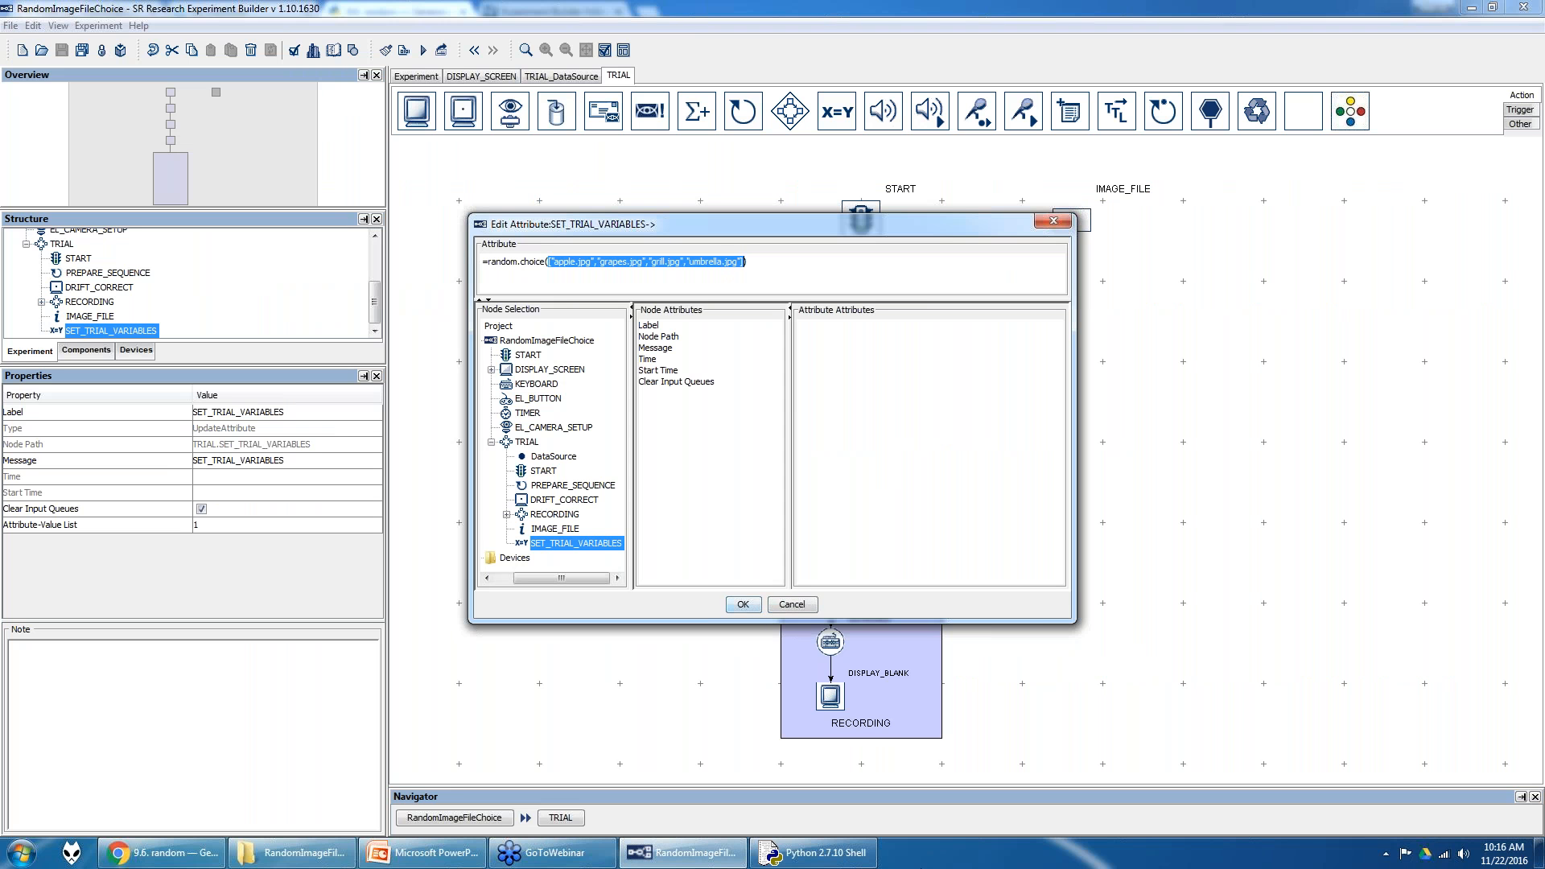
left_click(812, 853)
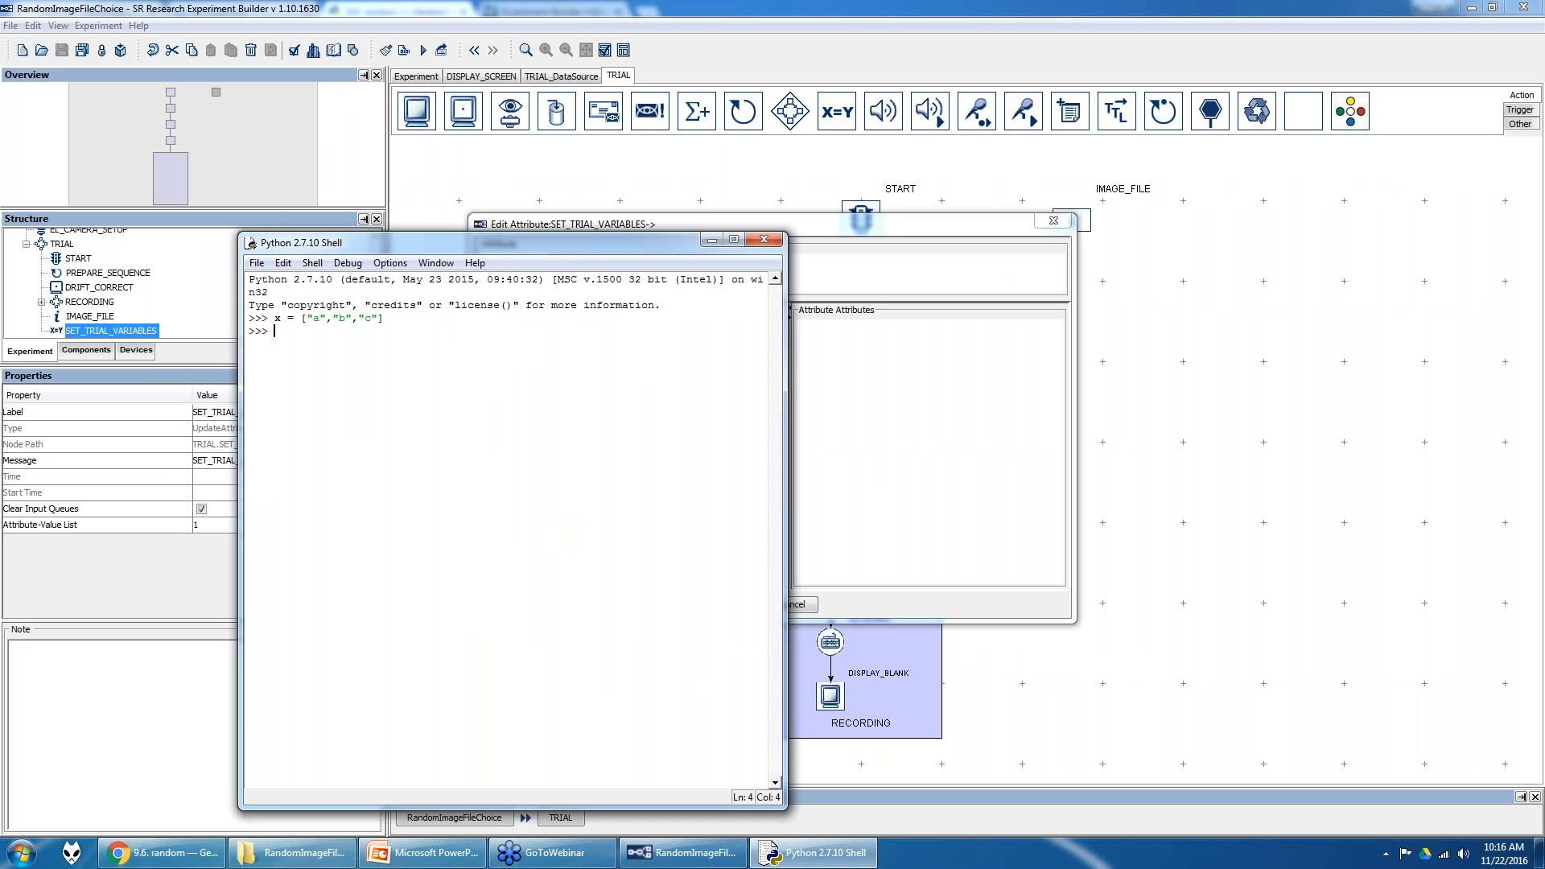
- Import the random module, assign z = random.choice(x), and display the value of z
type("import ran")
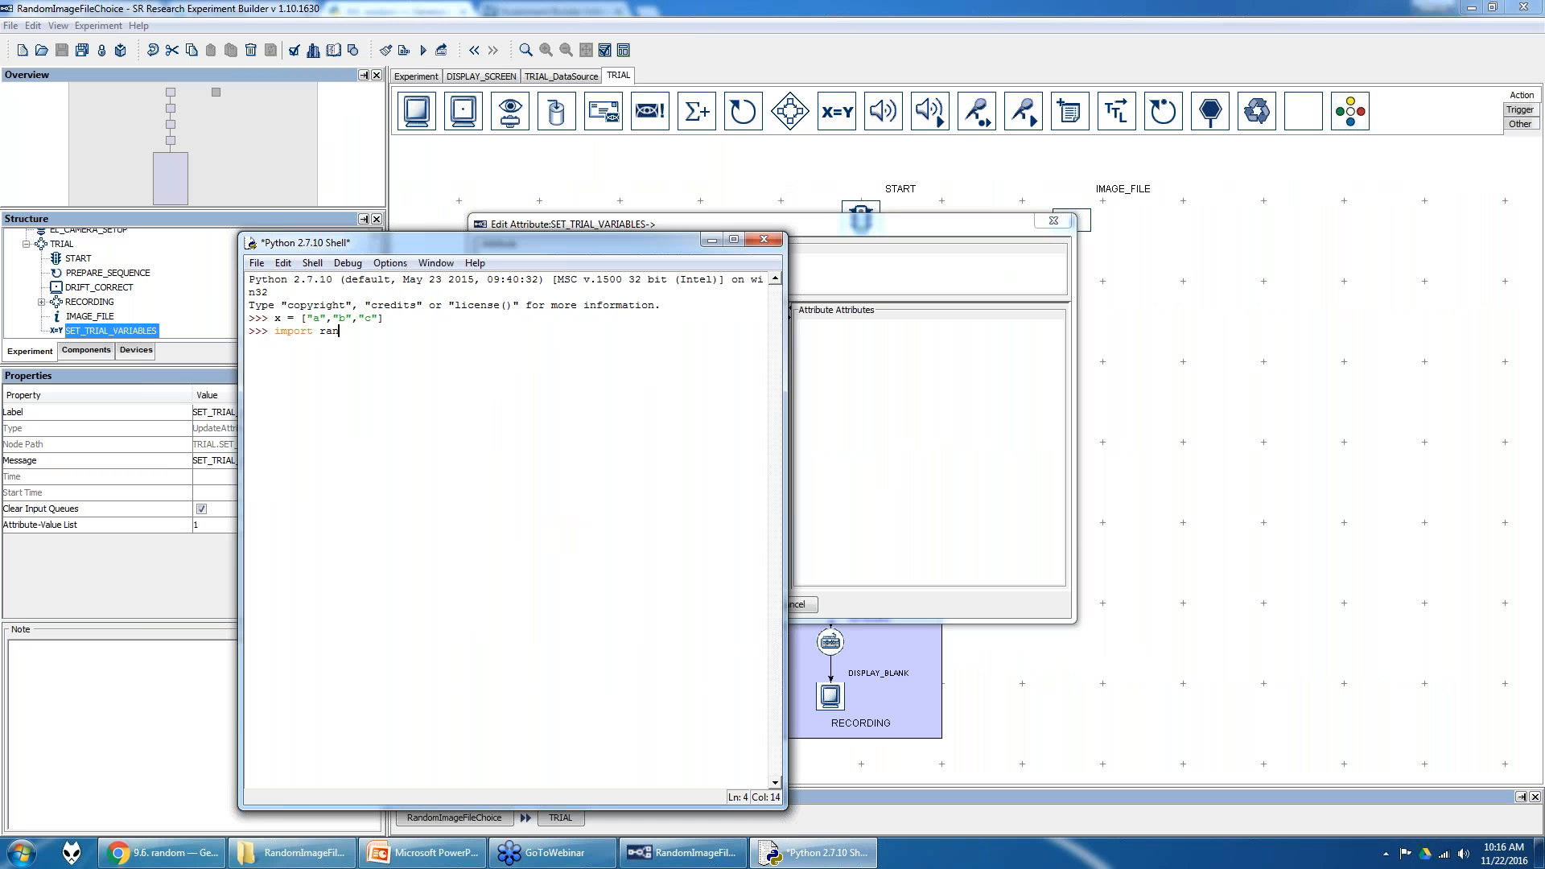
type("dom")
key("Return")
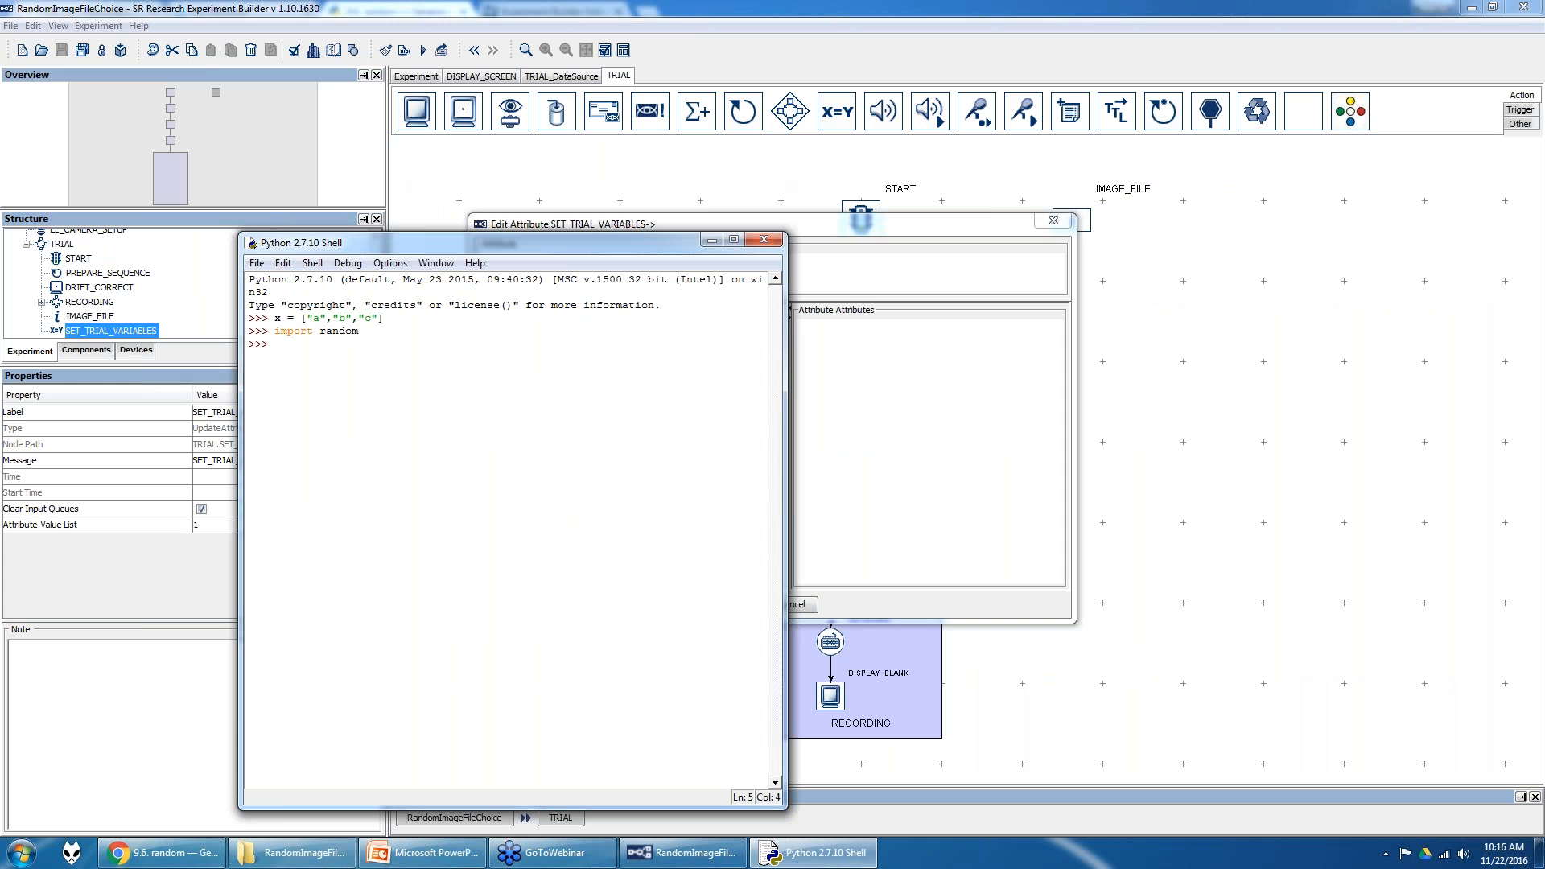
type("z = random.choice(x")
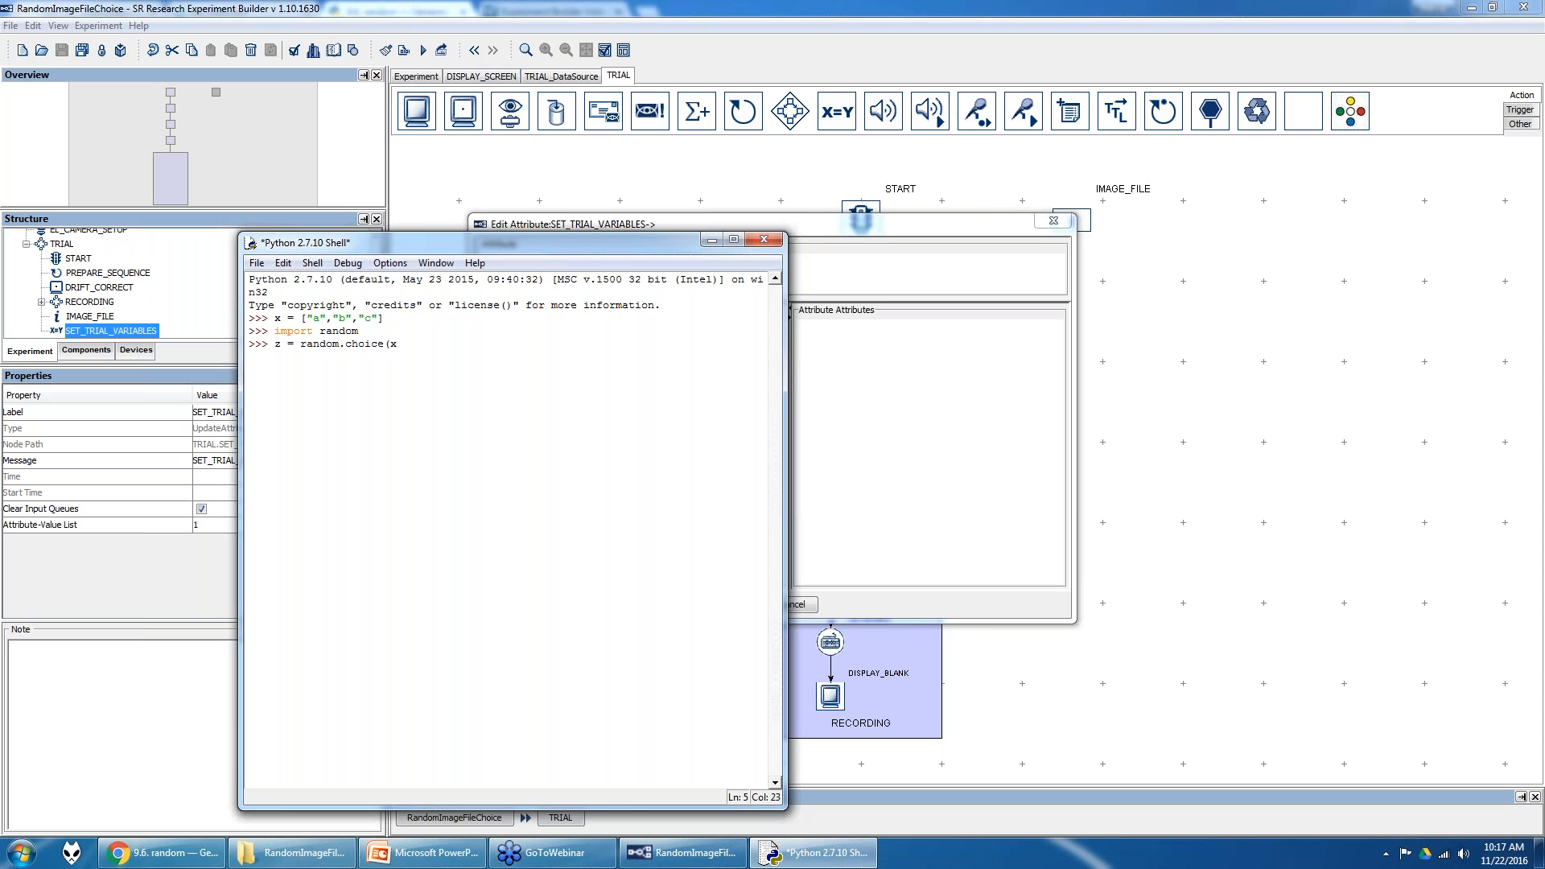
key("Return")
type("z")
key("Return")
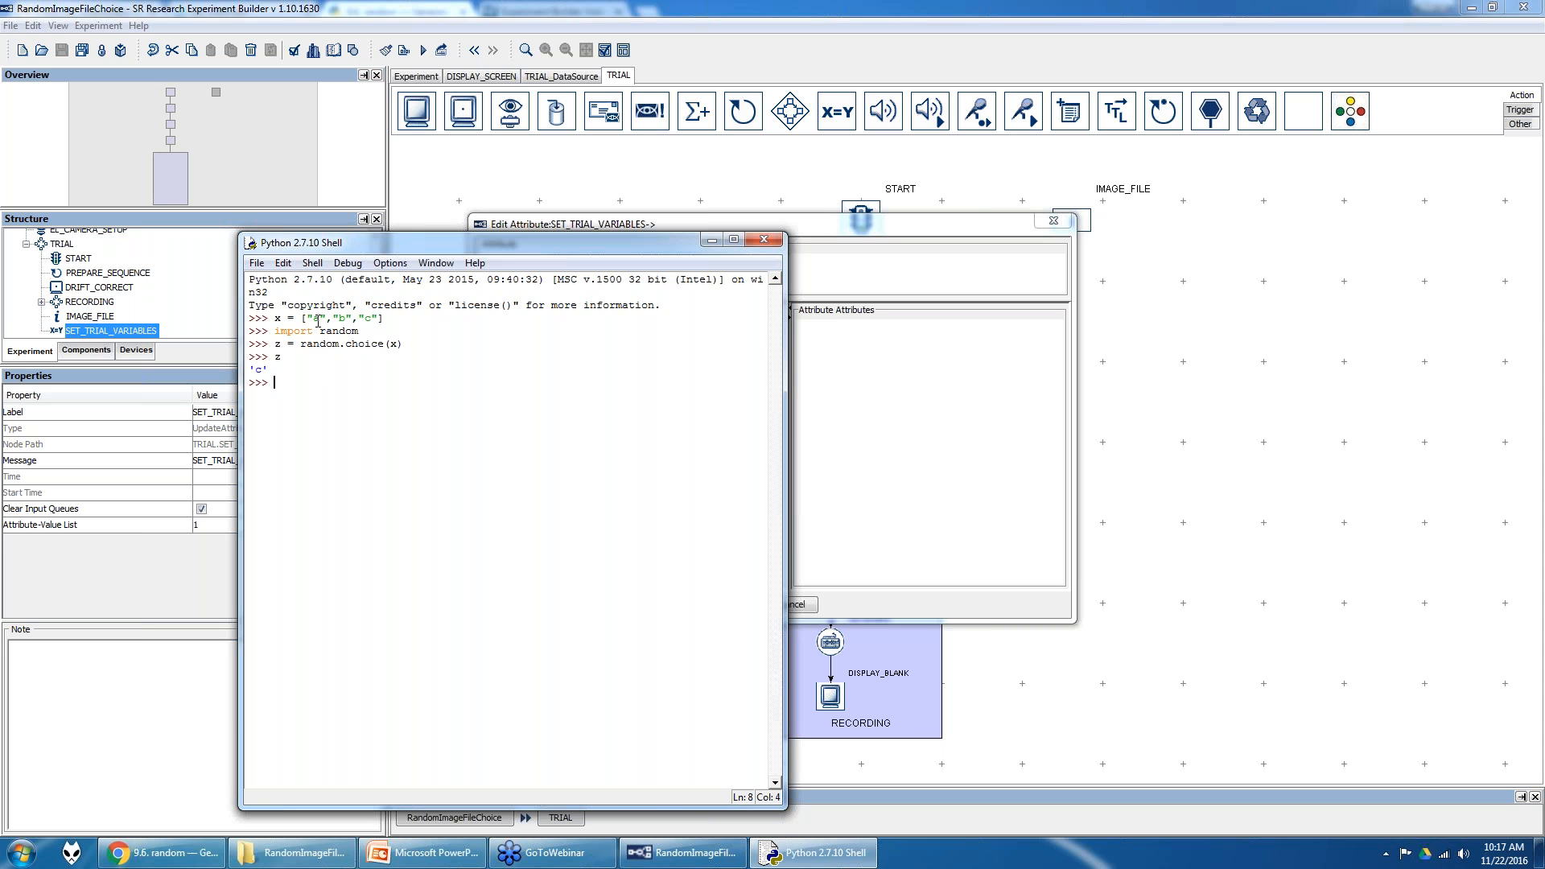
- Move the Python shell aside and compare list x with the bracketed image file list in Experiment Builder's random.choice expression
left_click_drag(305, 318, 393, 318)
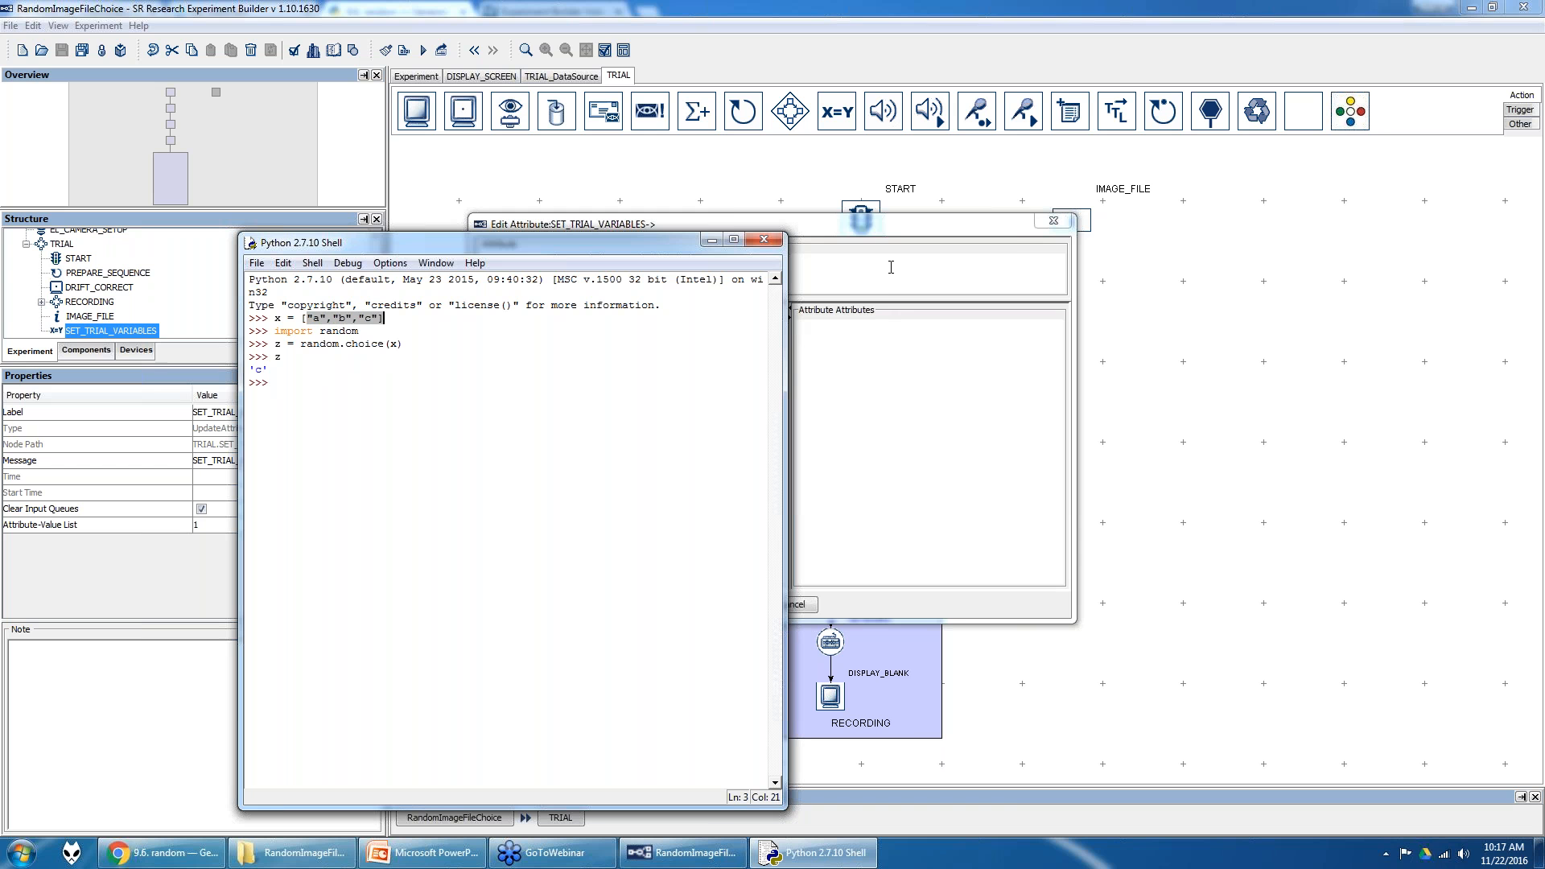
left_click_drag(669, 243, 1293, 203)
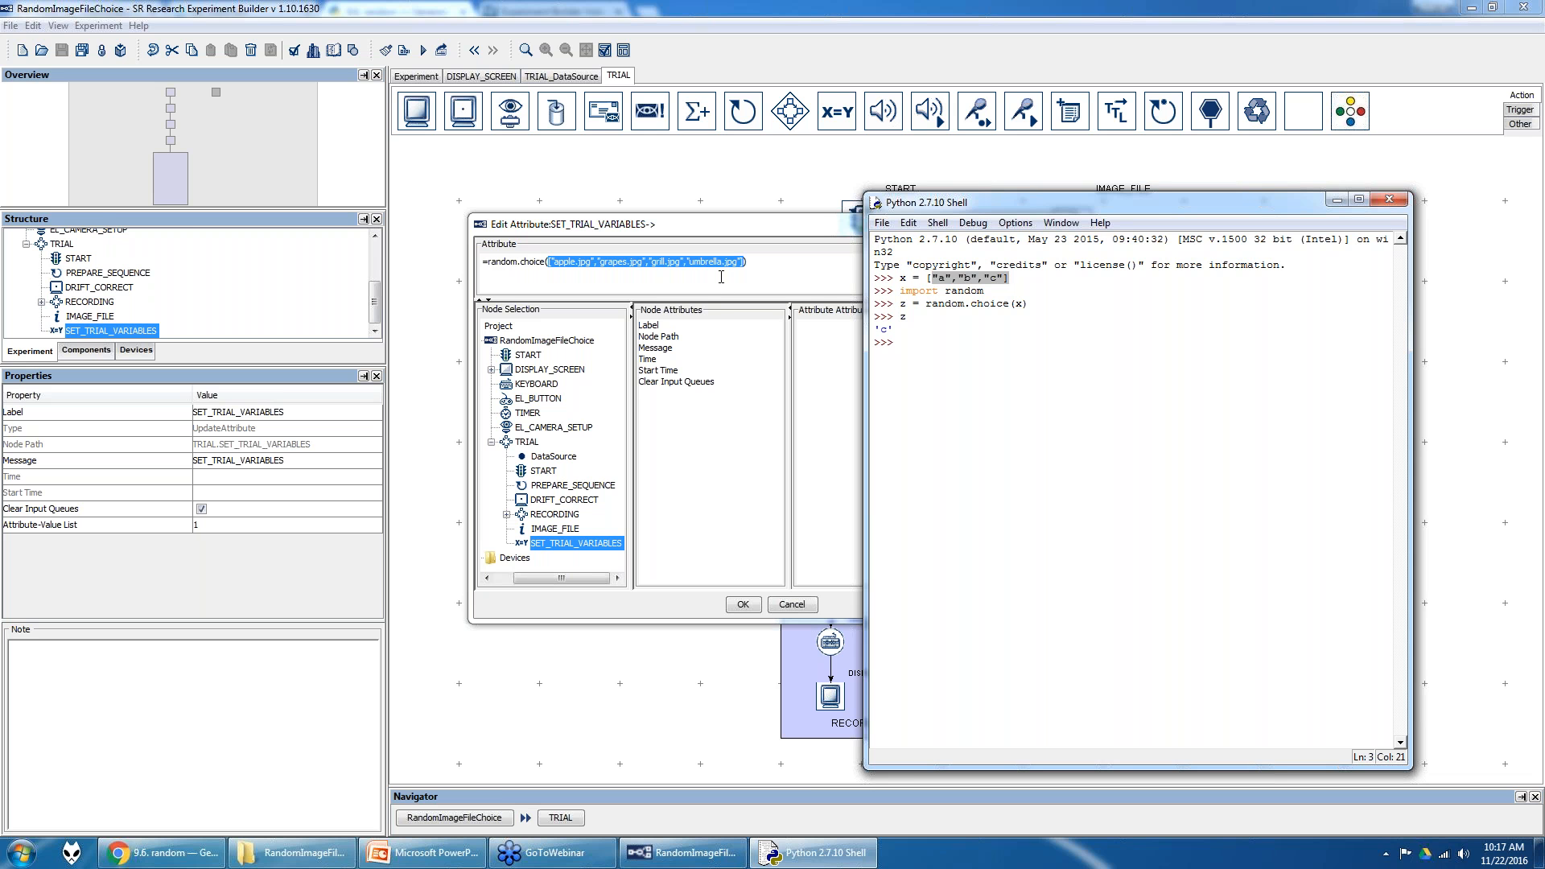
left_click(721, 277)
left_click_drag(549, 263, 749, 260)
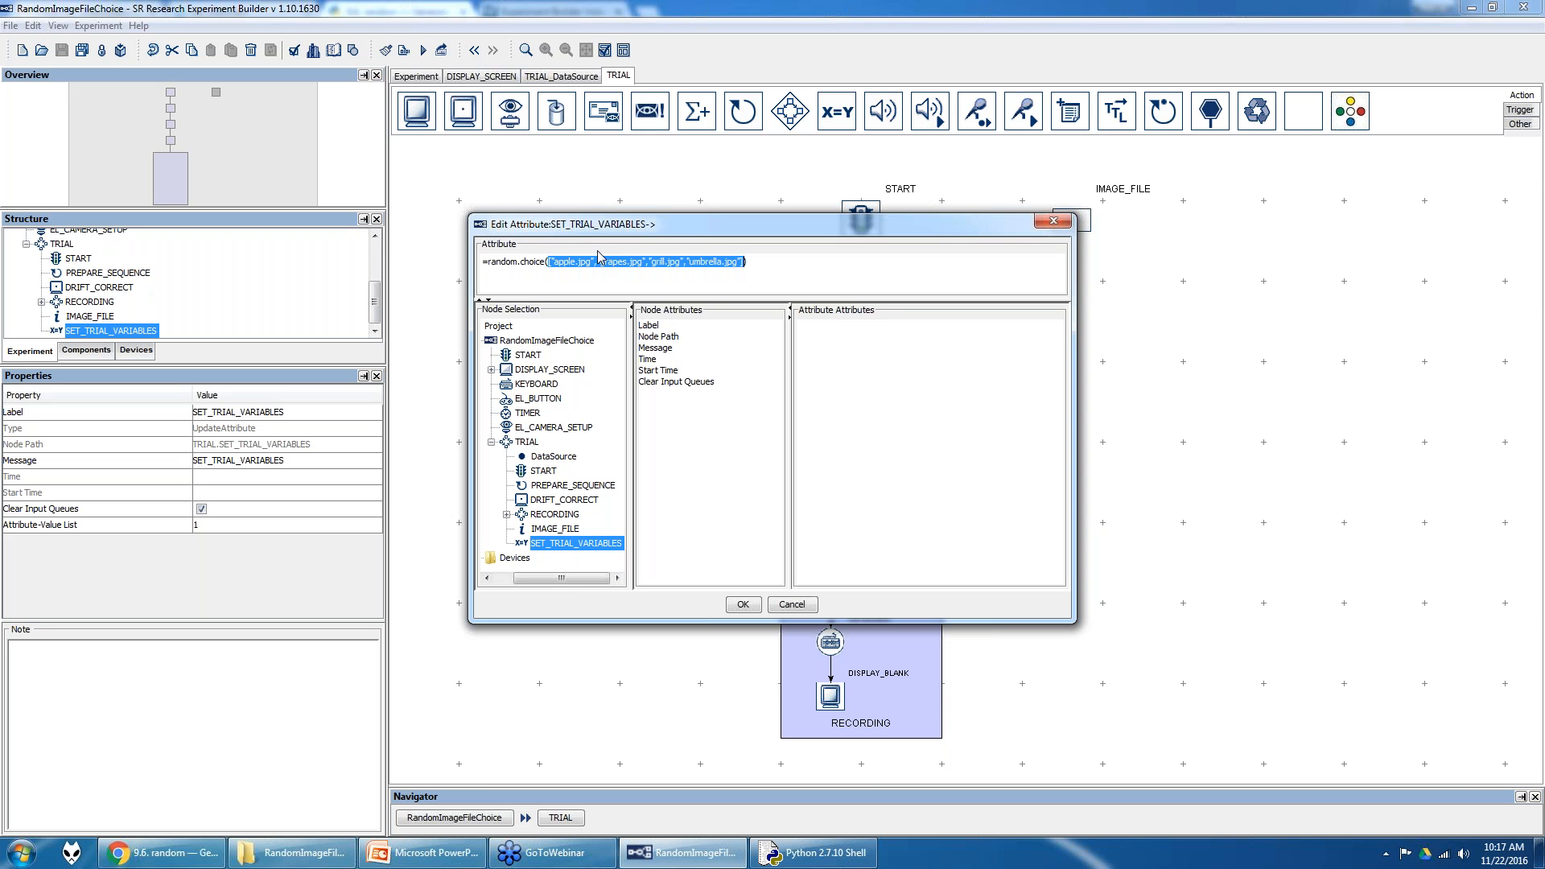
left_click(561, 279)
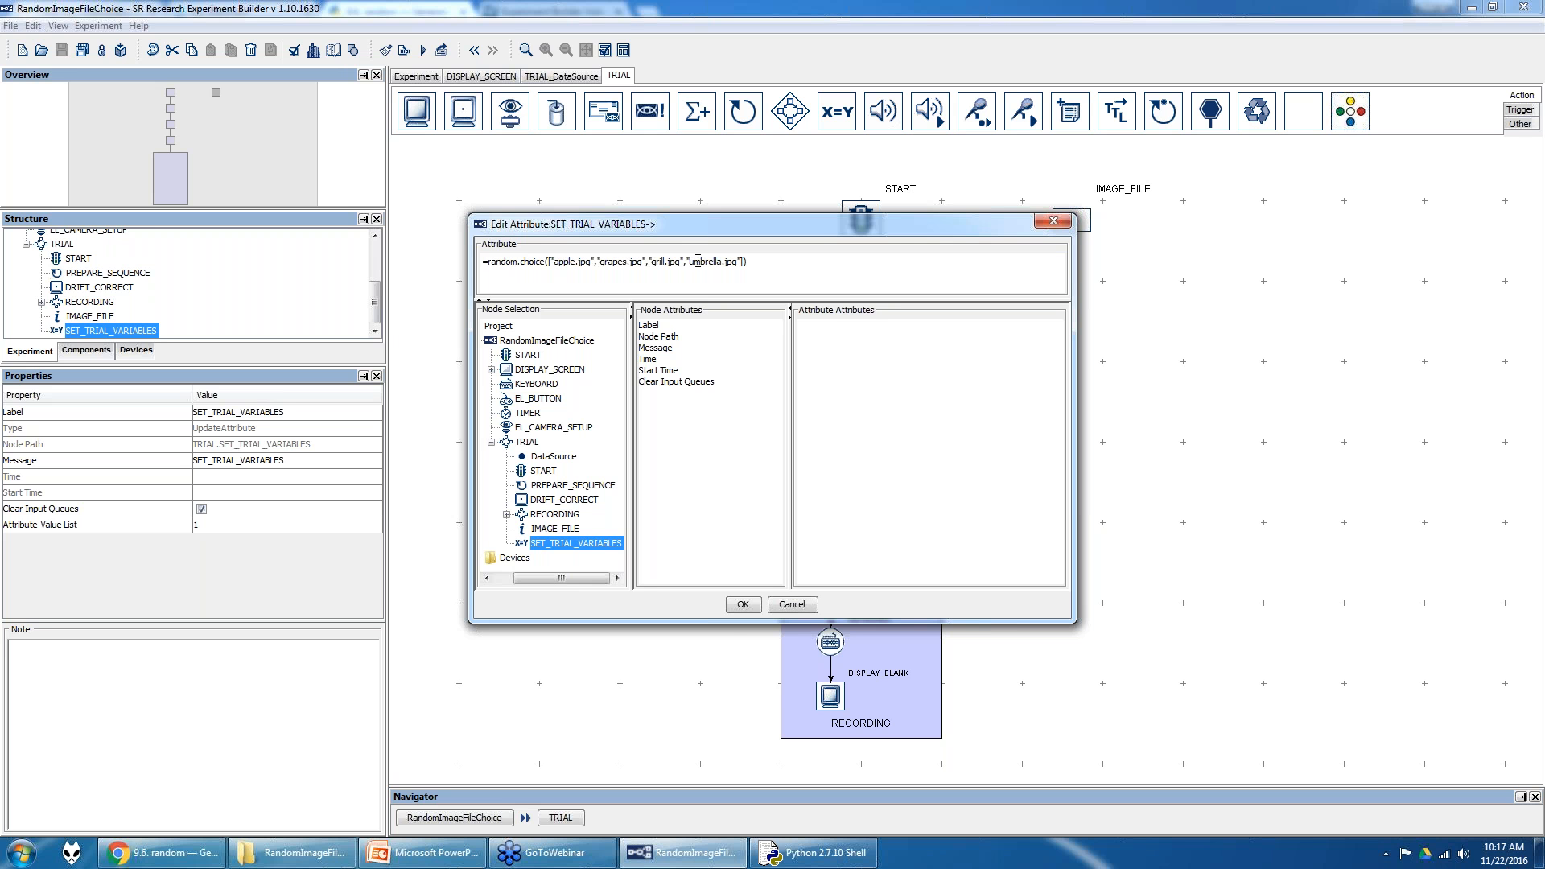
- Accept the random.choice expression, review the attribute-value list of SET_TRIAL_VARIABLES, and close it
left_click(737, 610)
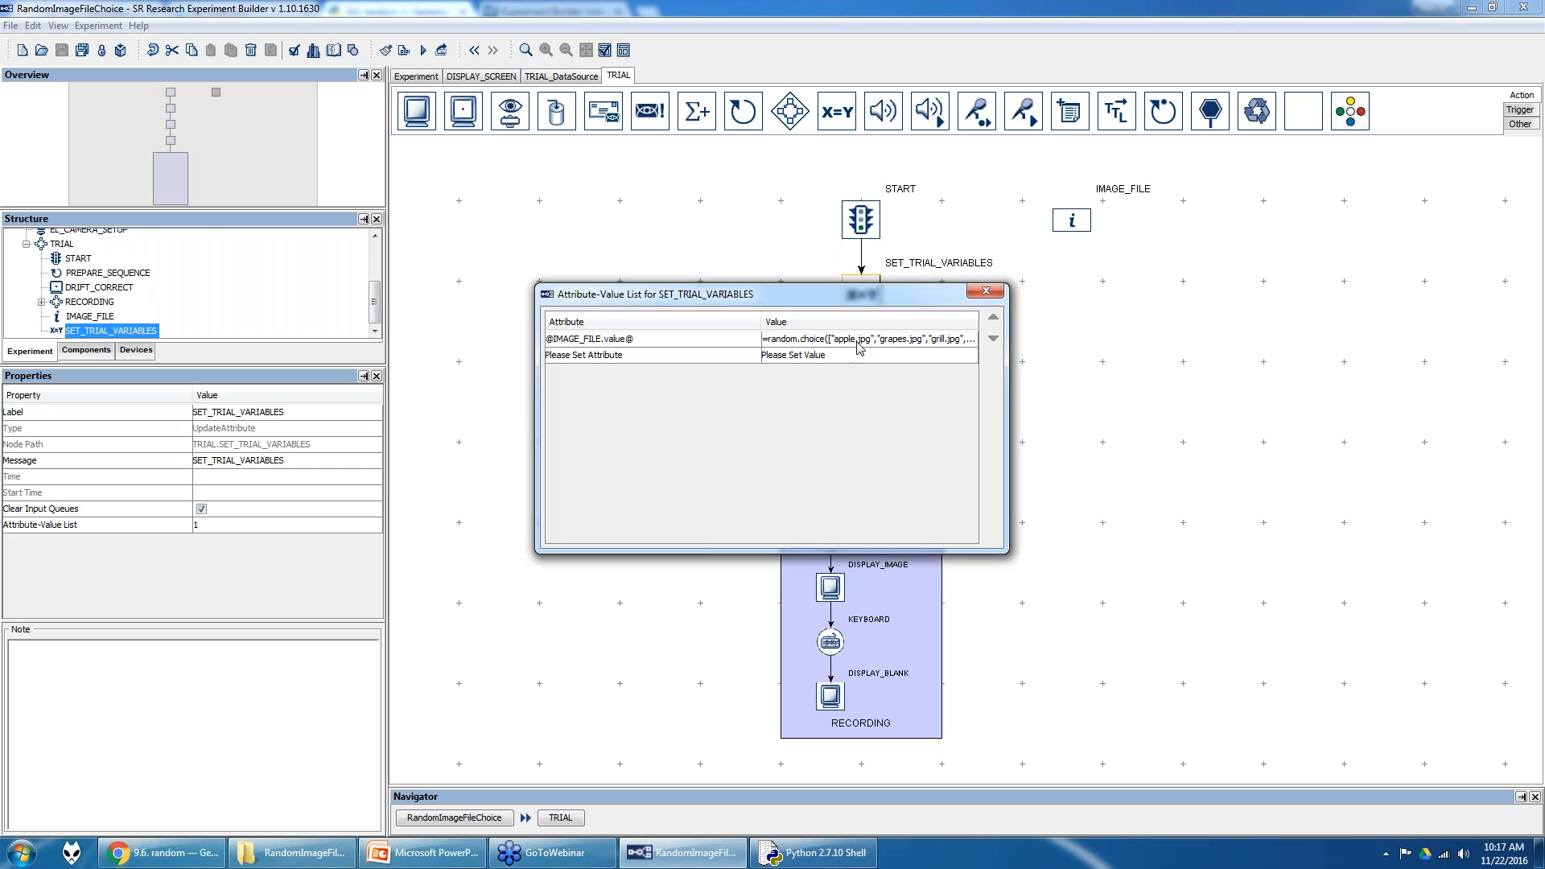
left_click(991, 295)
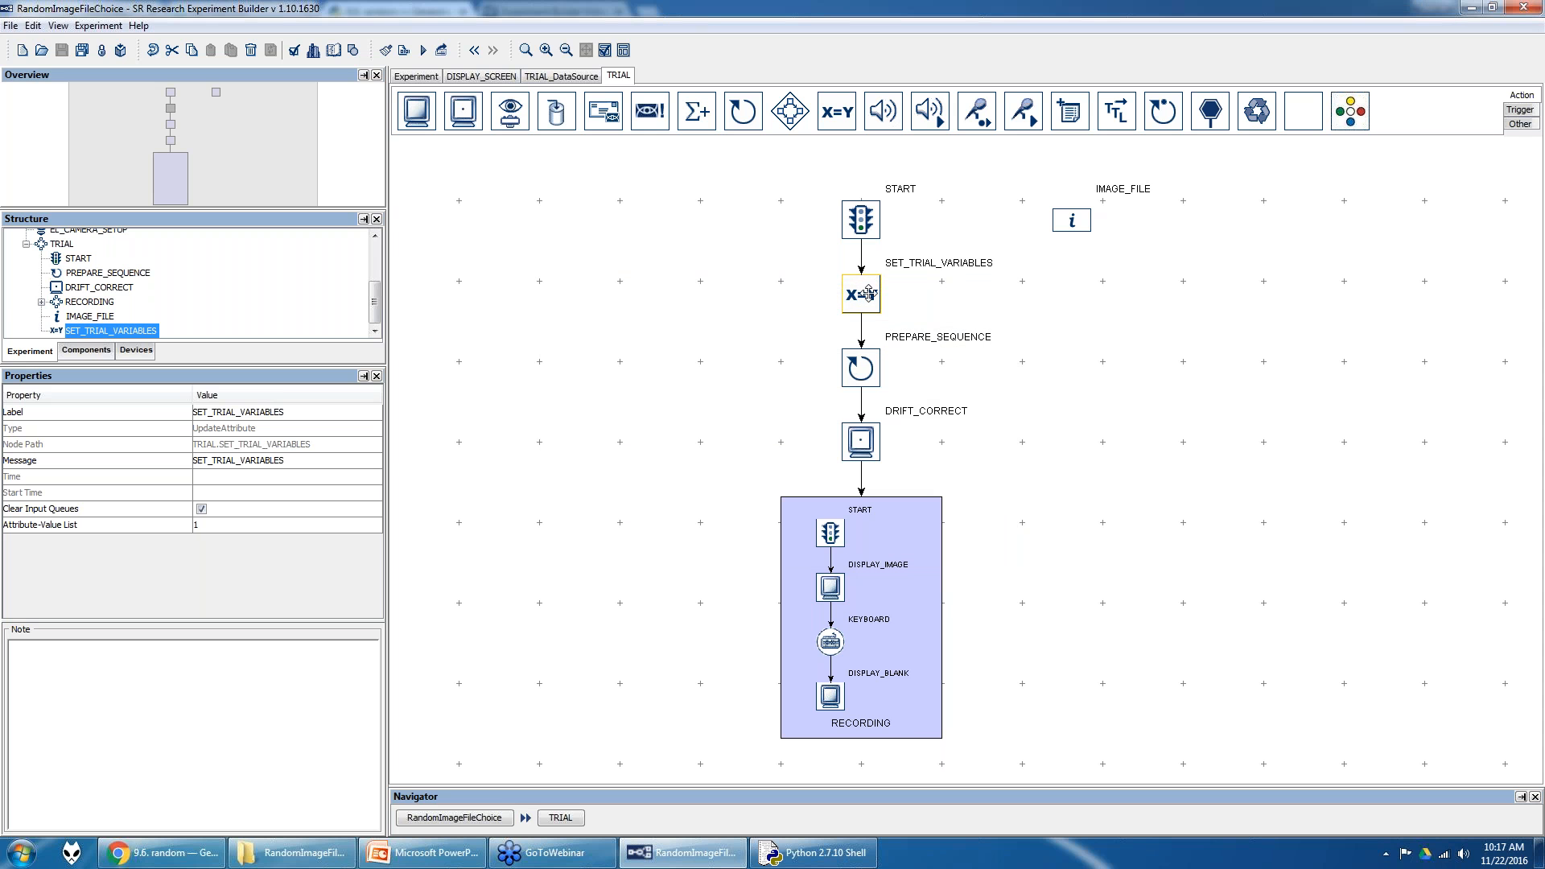
left_click(332, 525)
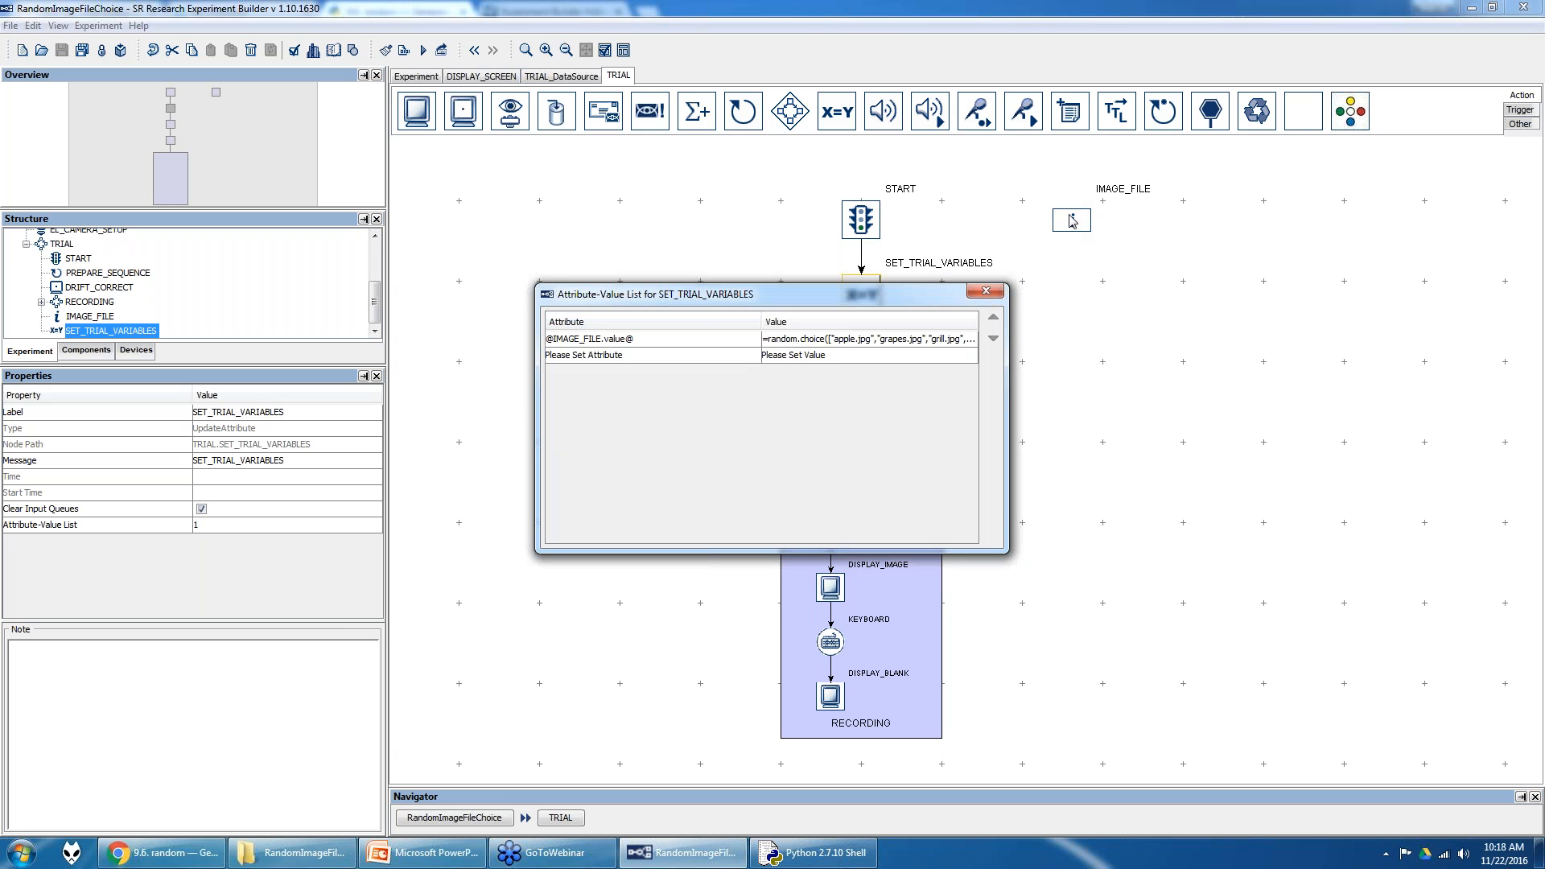
left_click(983, 296)
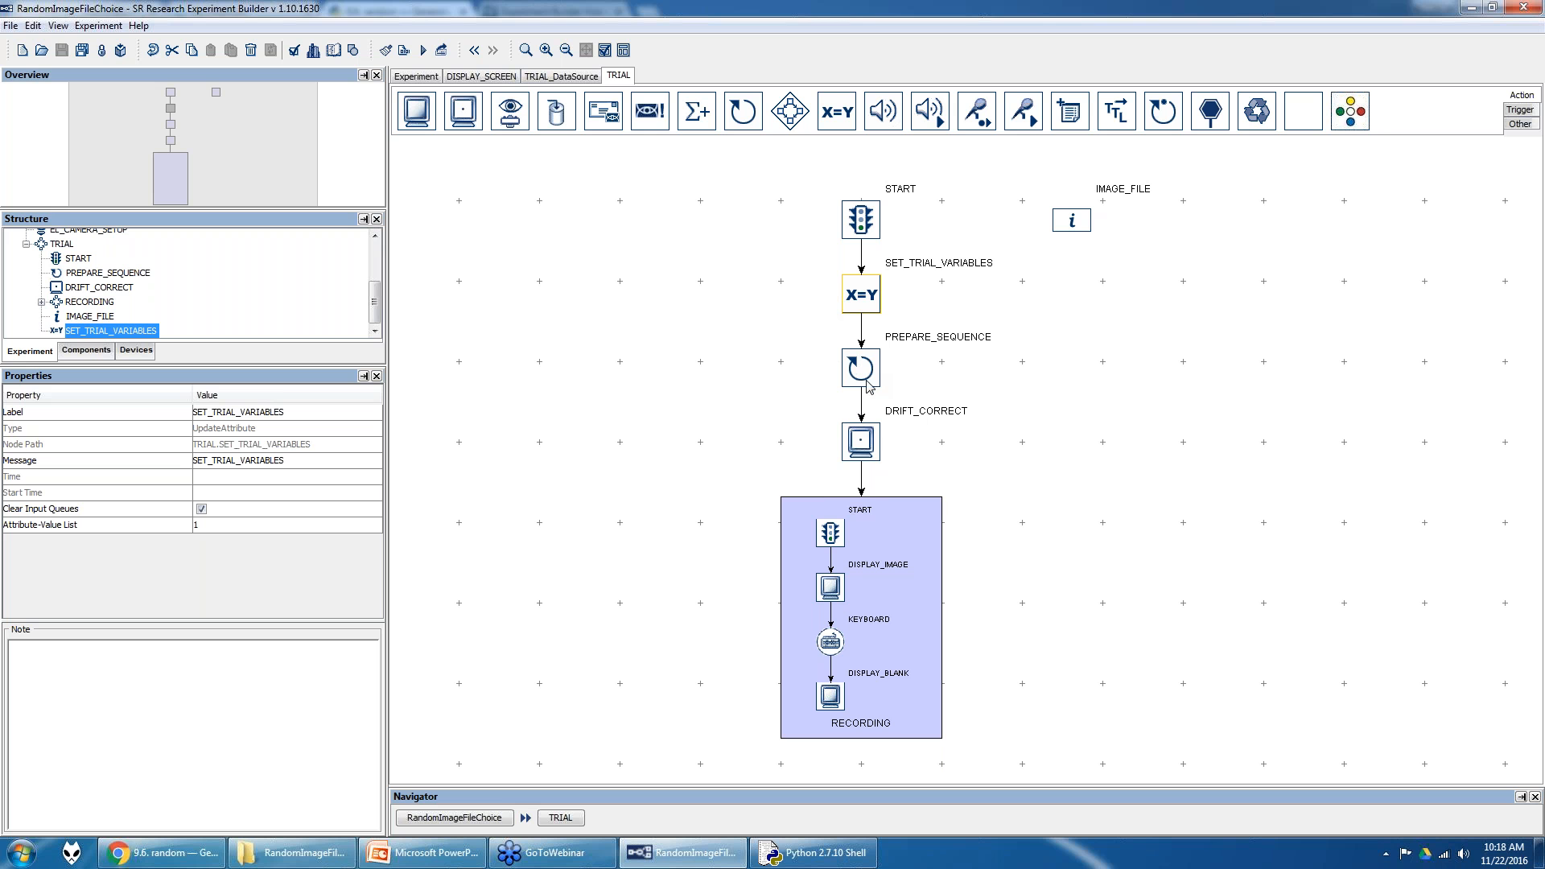
- Open the RECORDING sequence and inspect its DISPLAY_IMAGE, KEYBOARD and DISPLAY_BLANK nodes
left_click(928, 517)
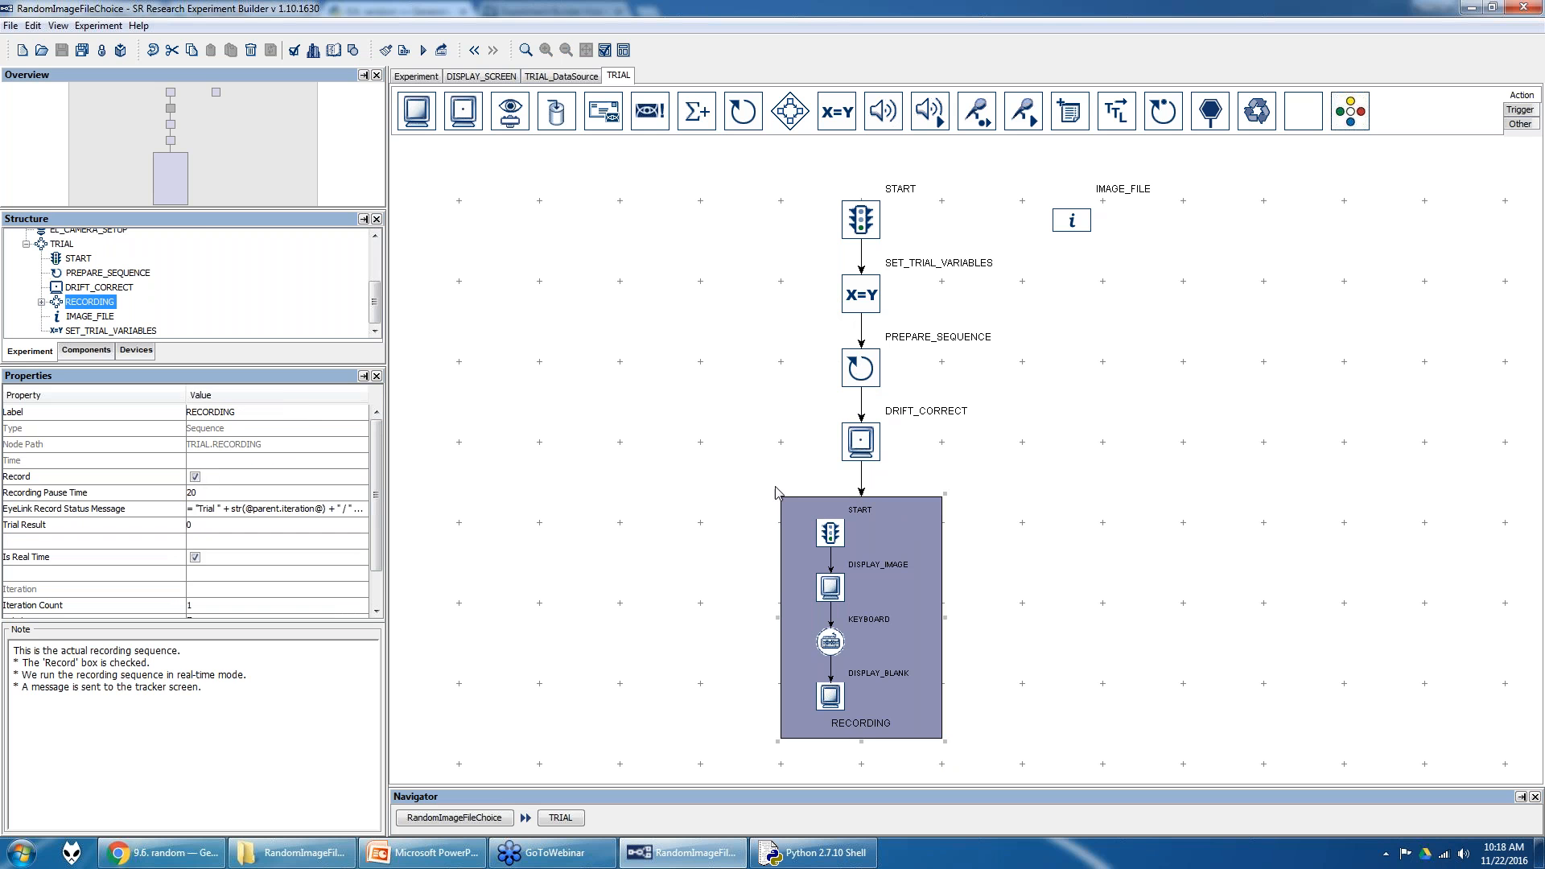
mouse_move(881, 499)
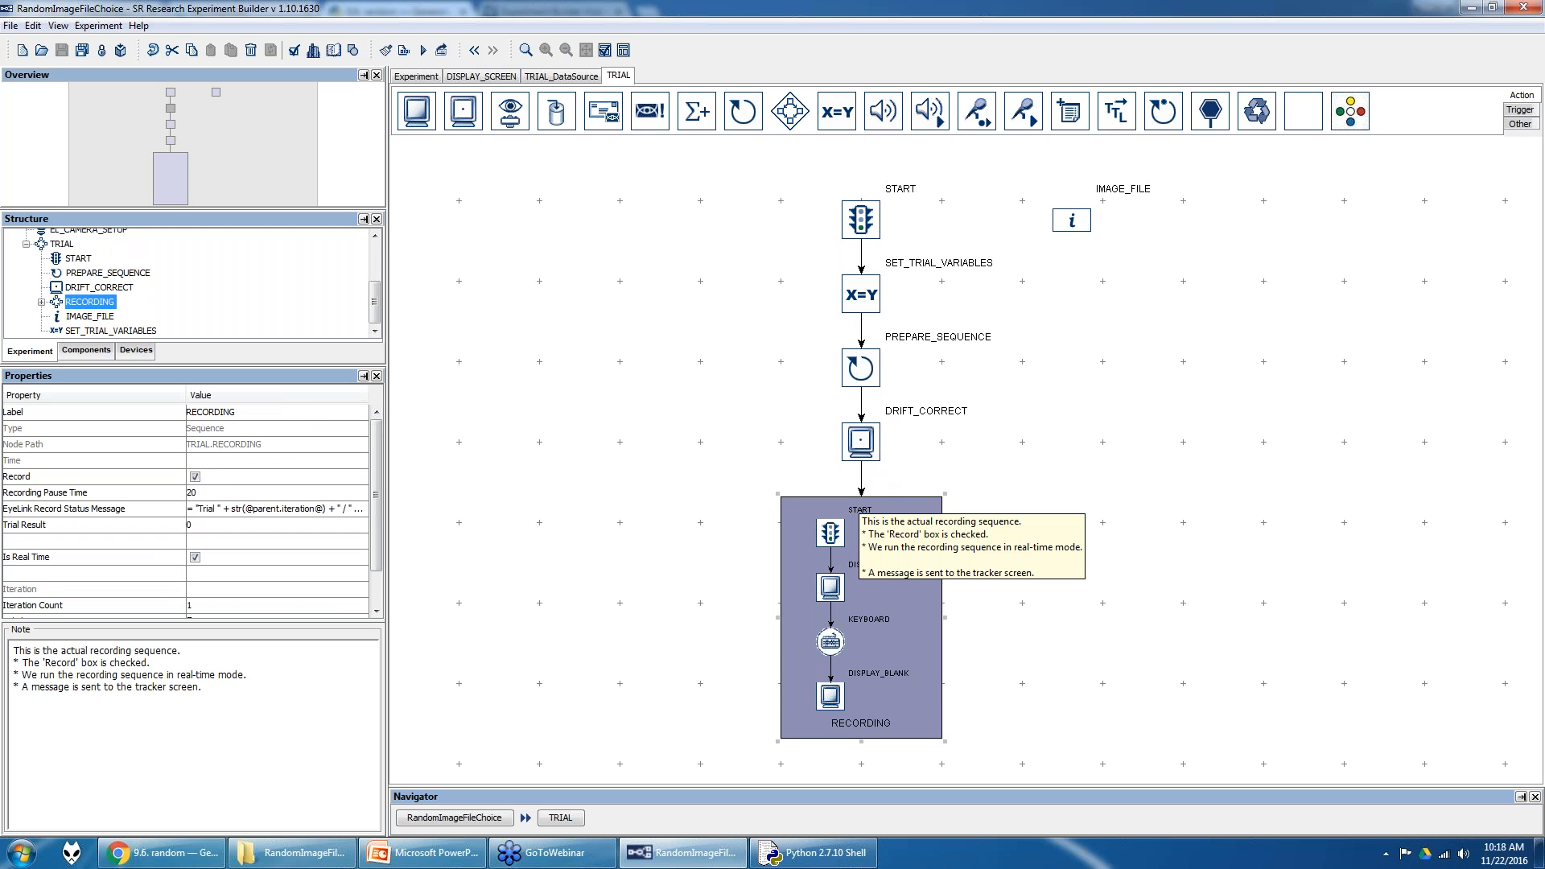
double_click(850, 548)
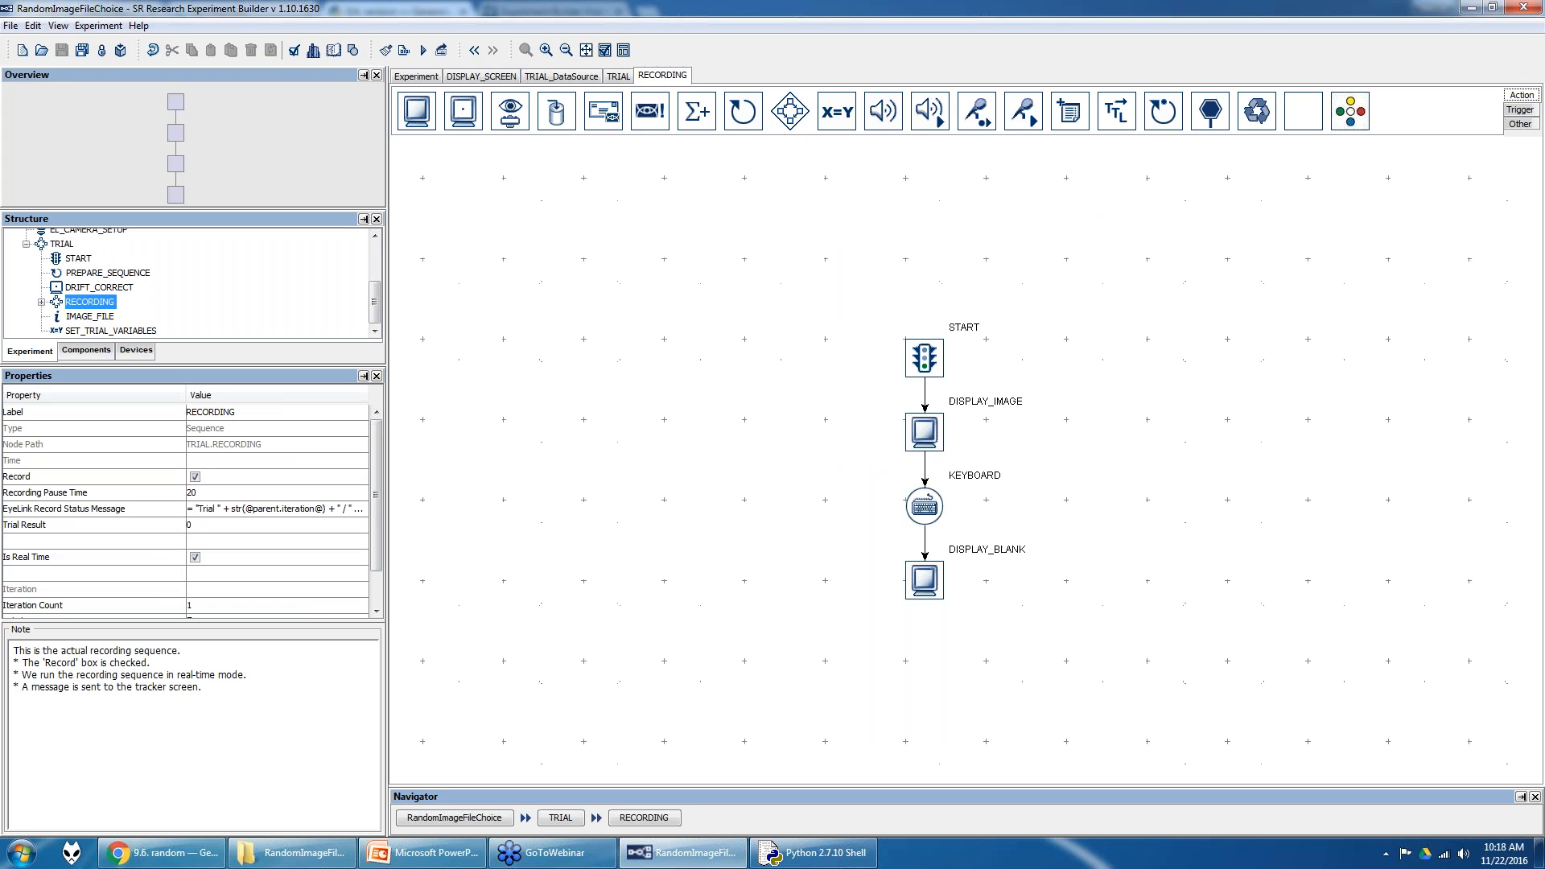
left_click(935, 433)
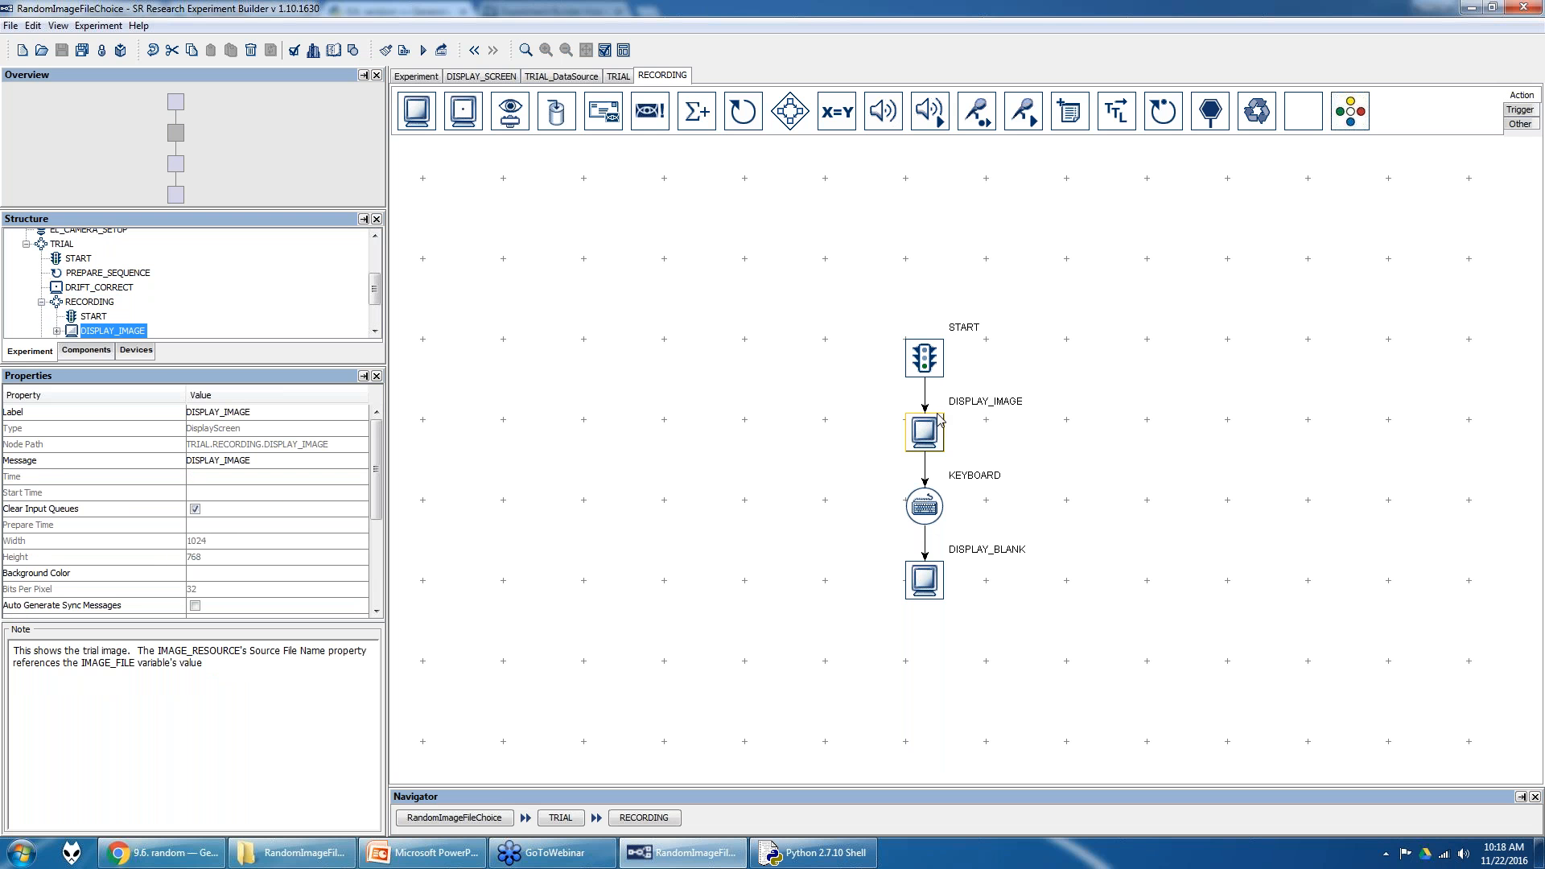
left_click(926, 505)
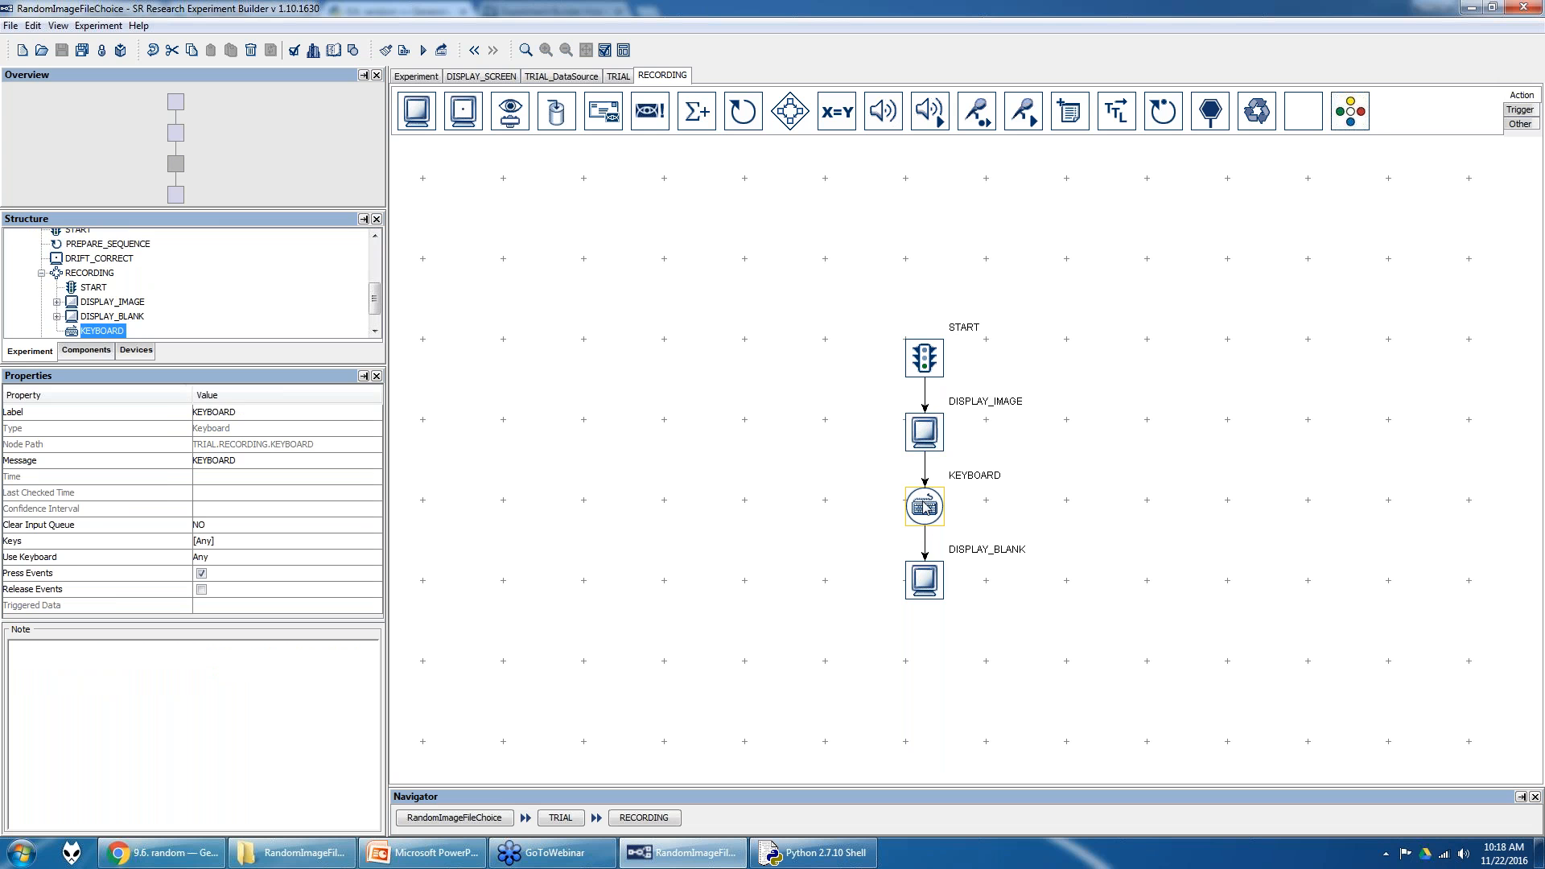
left_click(926, 583)
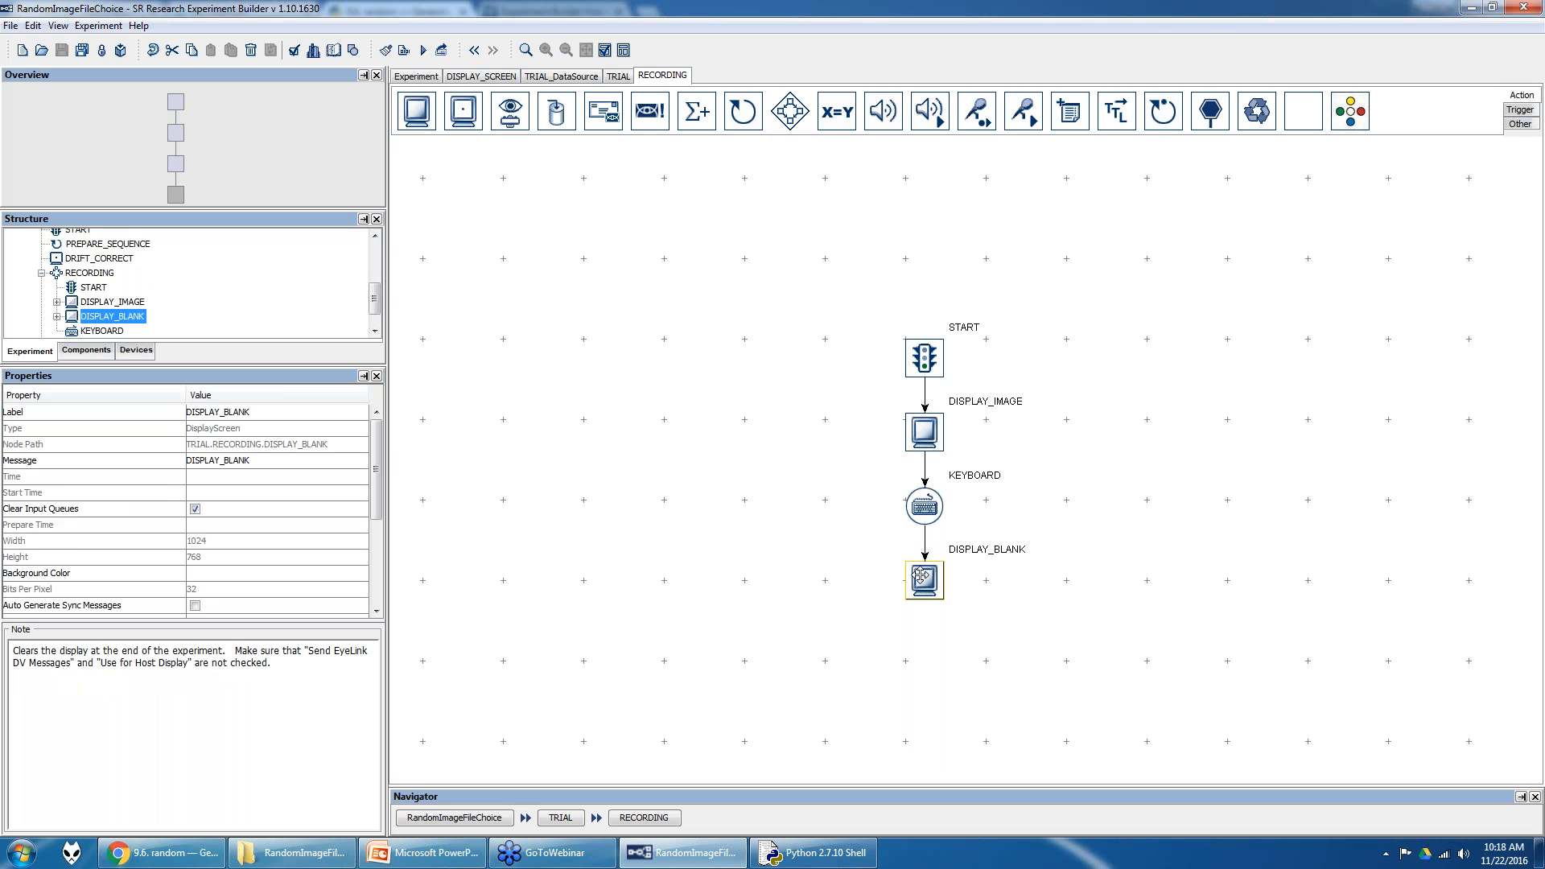
left_click(927, 437)
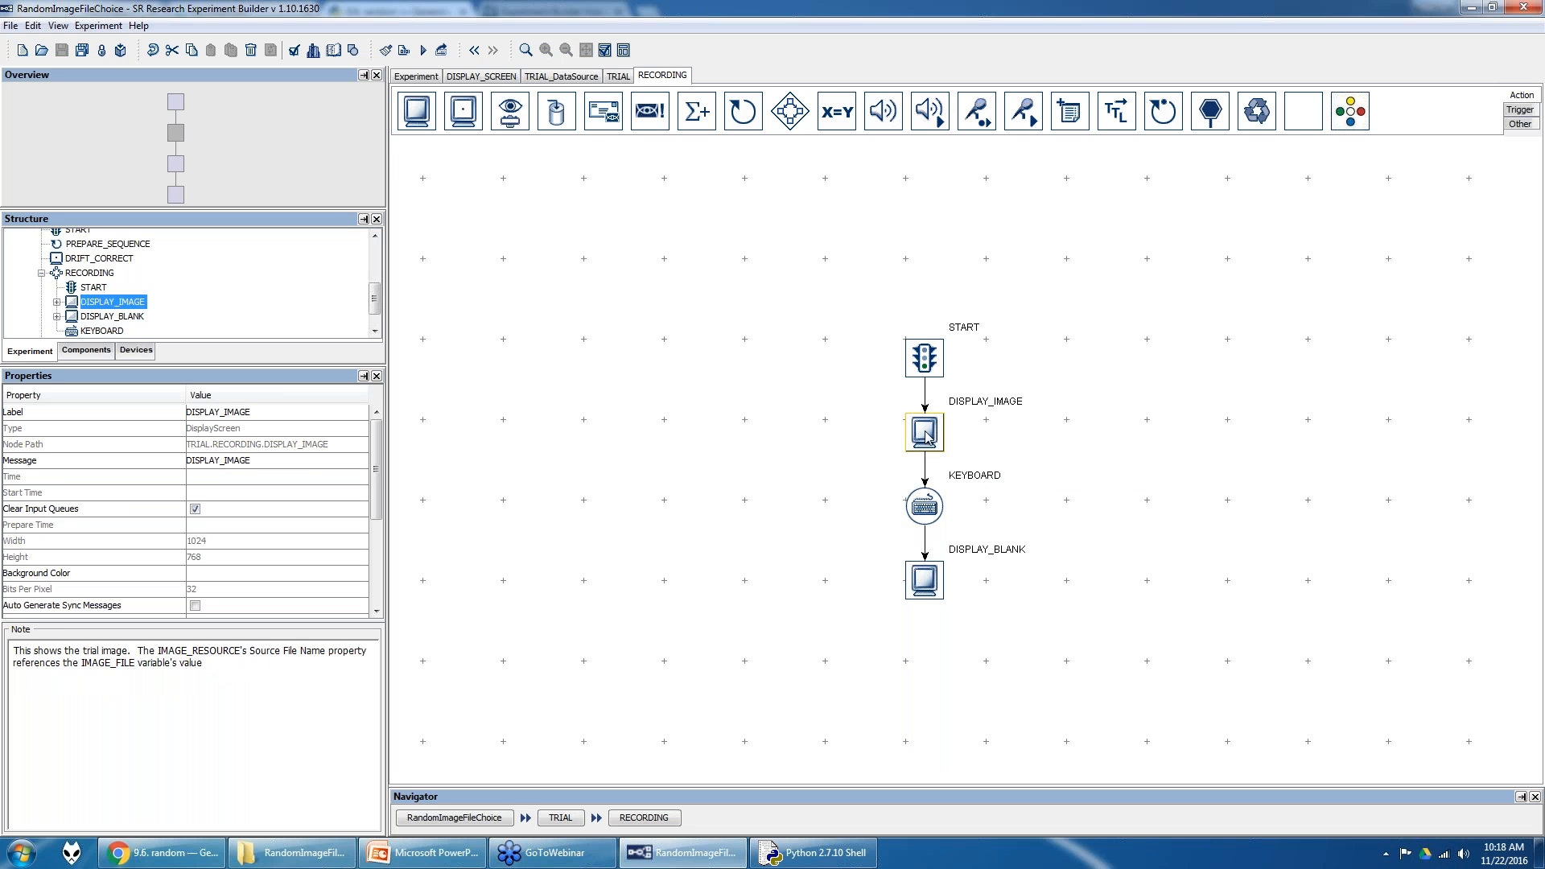
- Open the DISPLAY_IMAGE screen and inspect the Source File Name property of its image resource
double_click(927, 437)
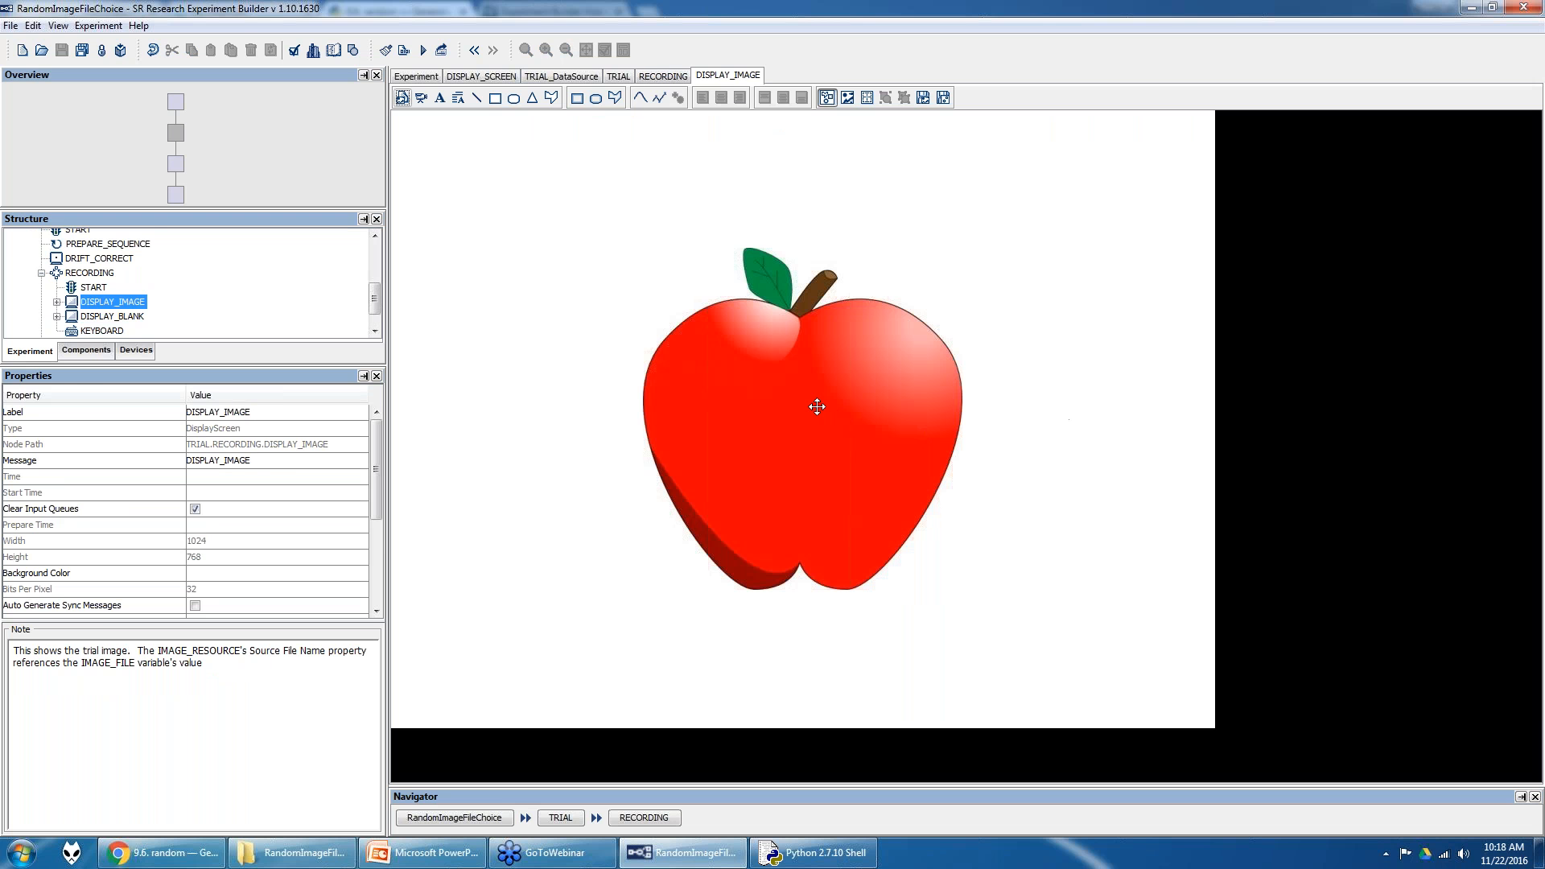
left_click(767, 385)
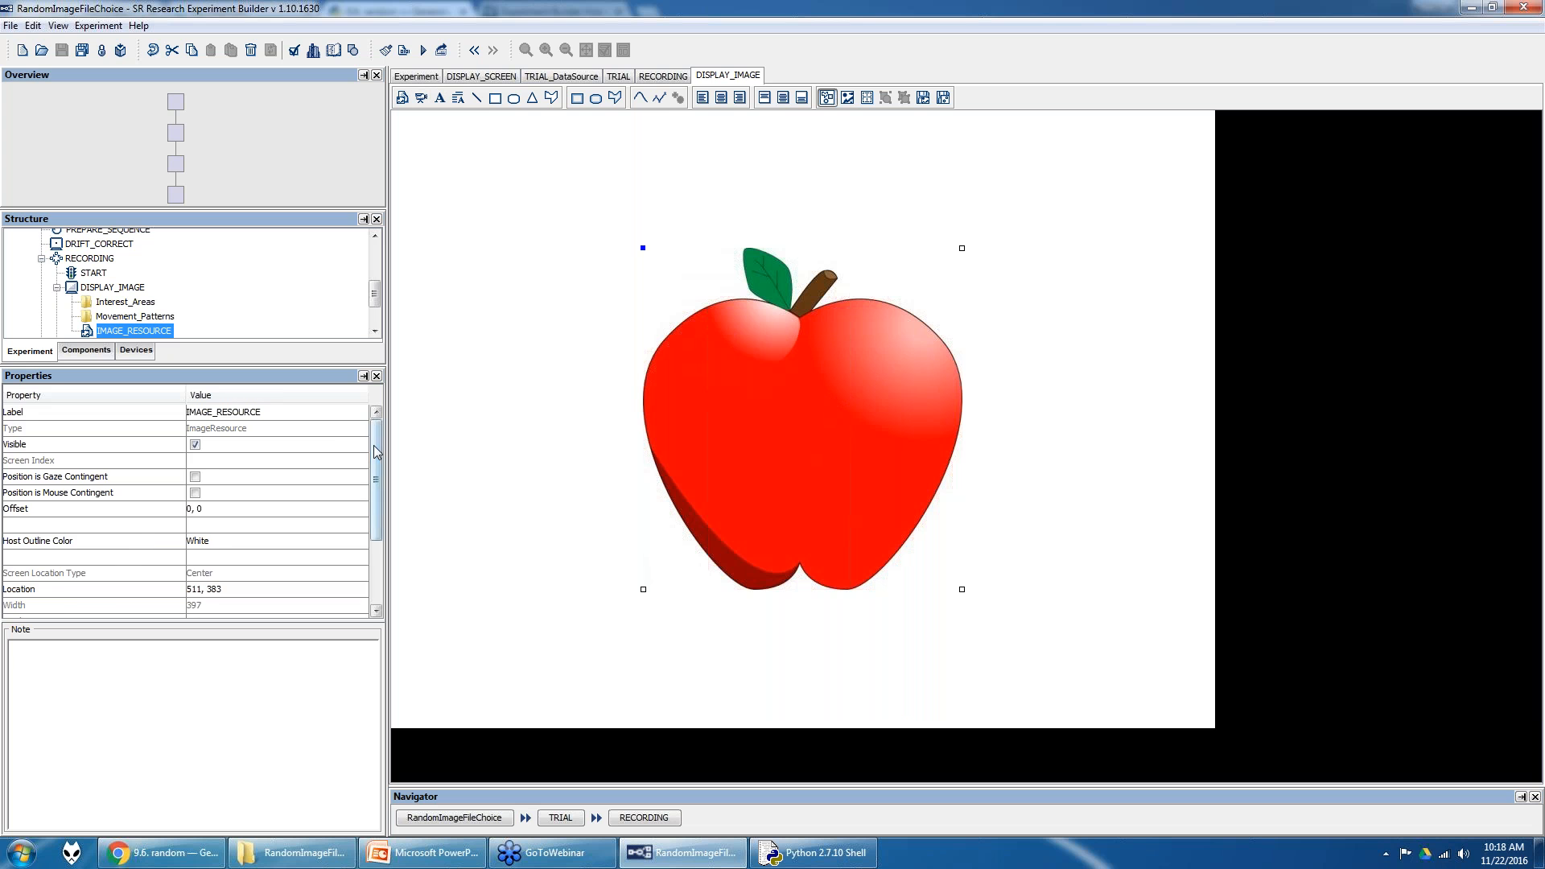
scroll(377, 452, "down", 3)
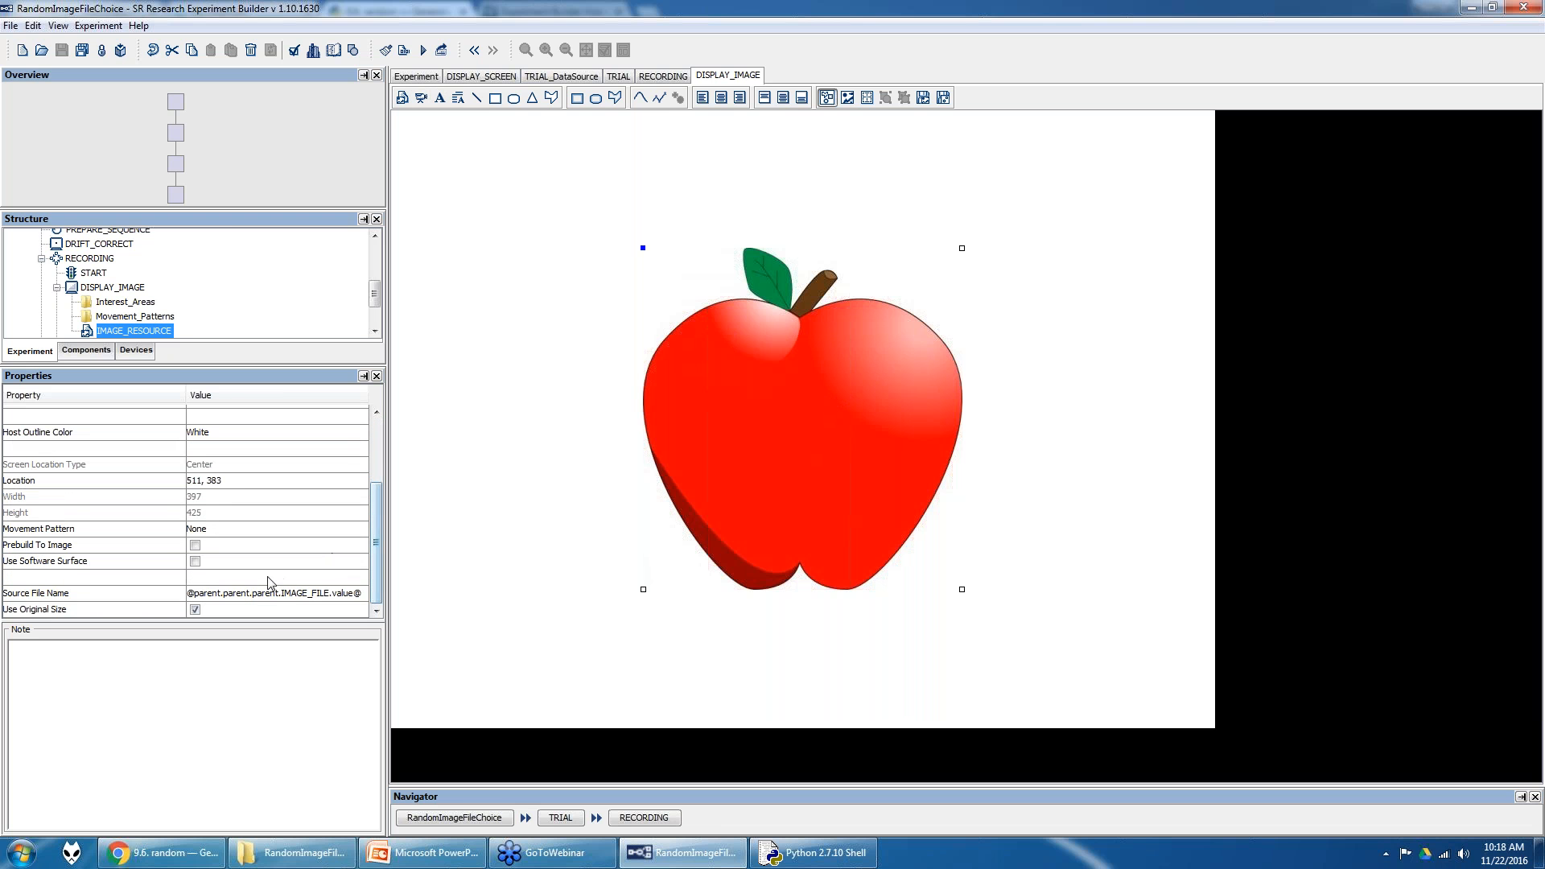
- Replace the image resource's Source File Name reference with the fixed file name apple.jpg
left_click(261, 593)
key("ctrl+a")
key("BackSpace")
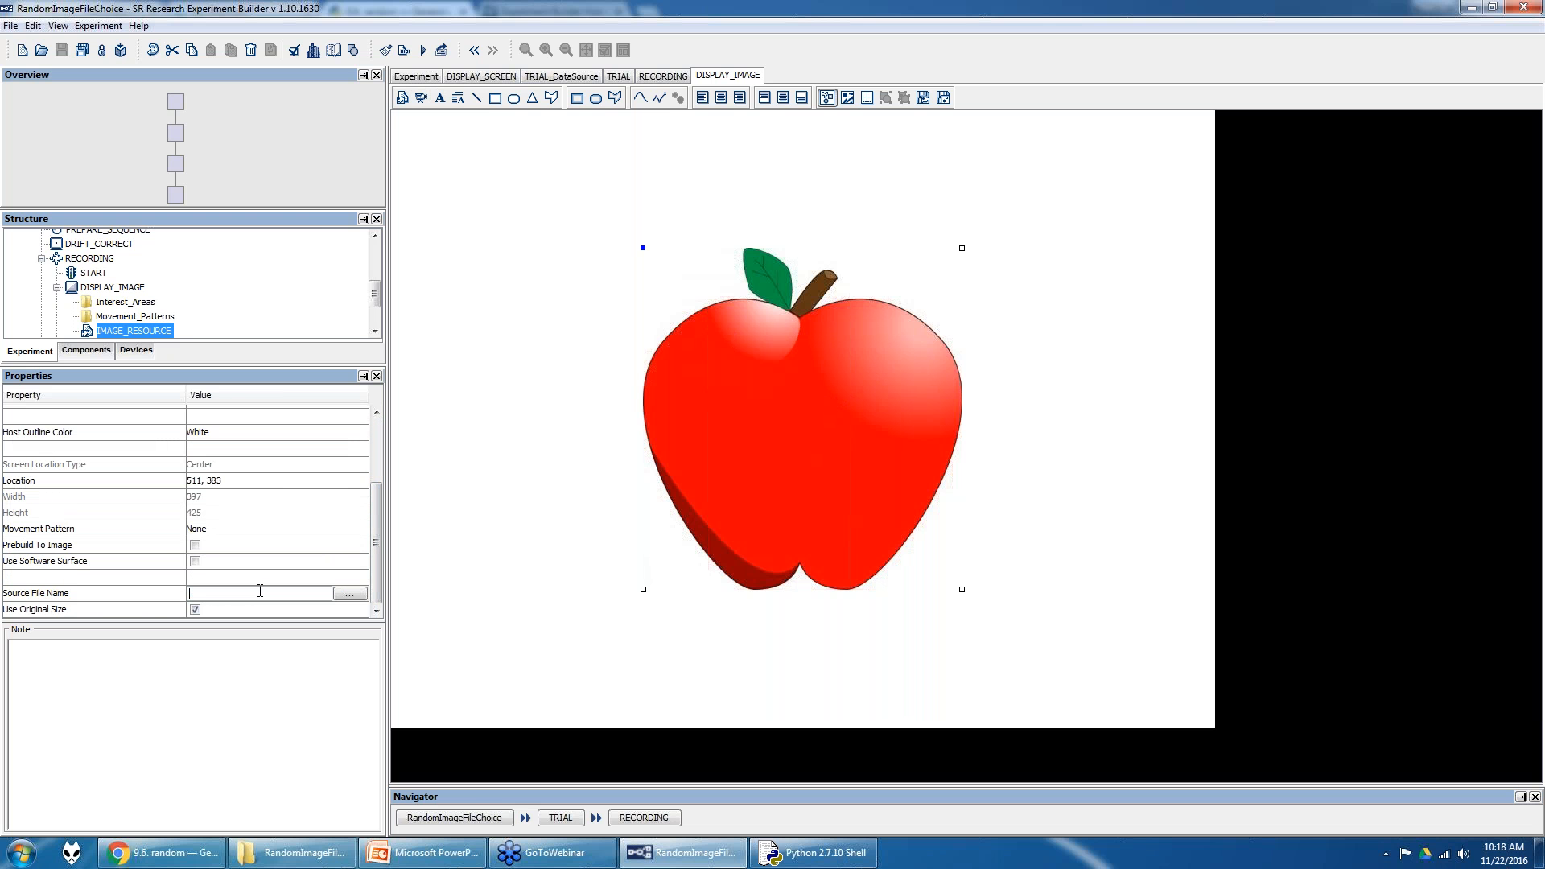
type("apple.jpg")
key("Return")
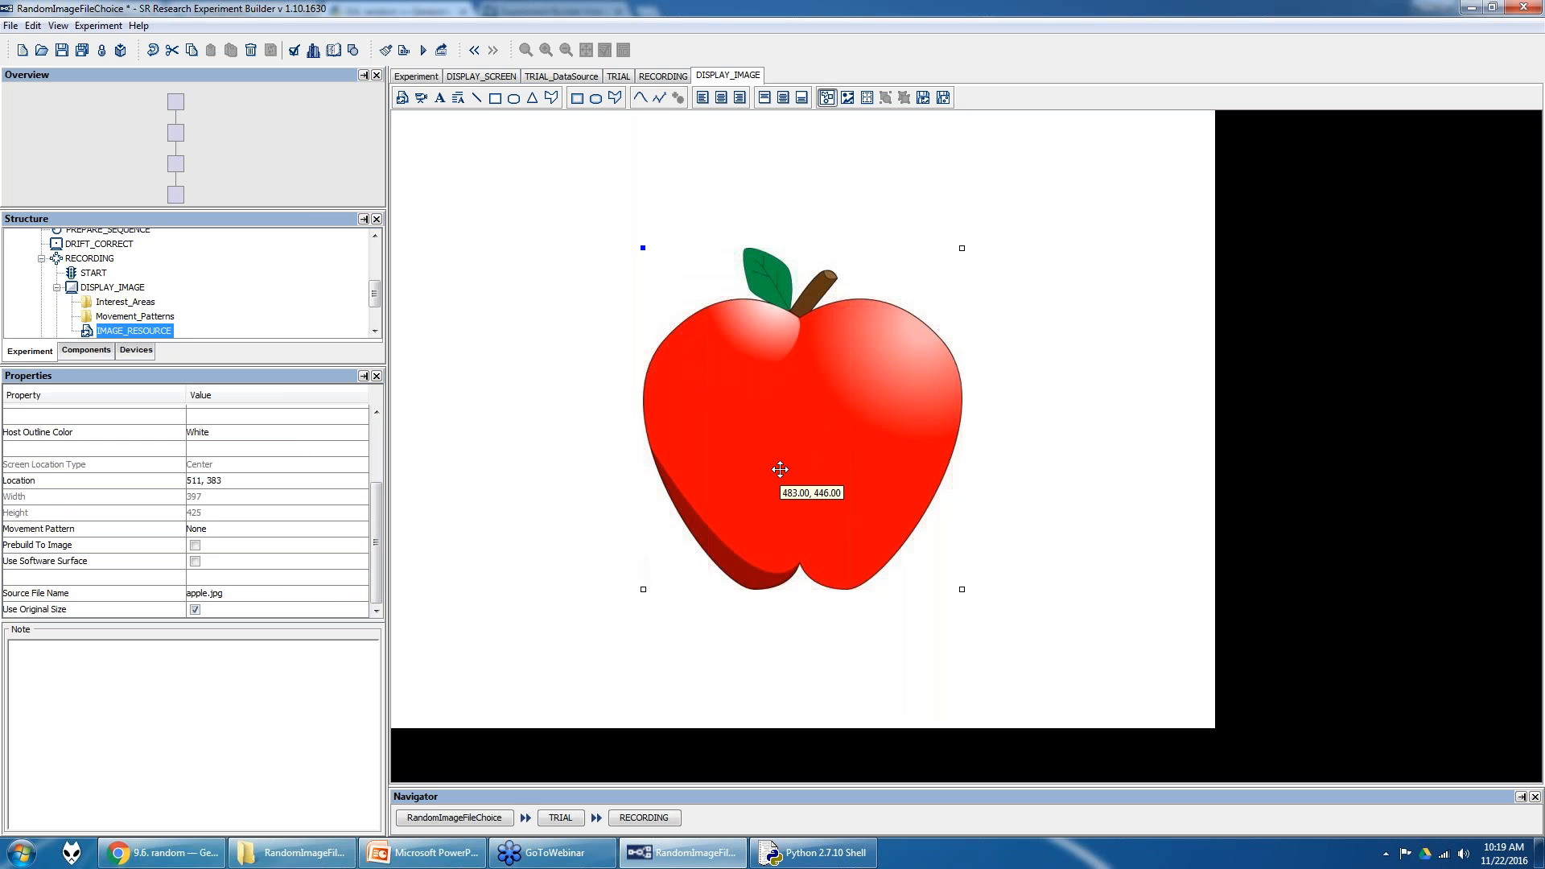
- Delete the existing apple image resource from the DISPLAY_IMAGE screen
left_click(545, 456)
left_click(722, 437)
key("Delete")
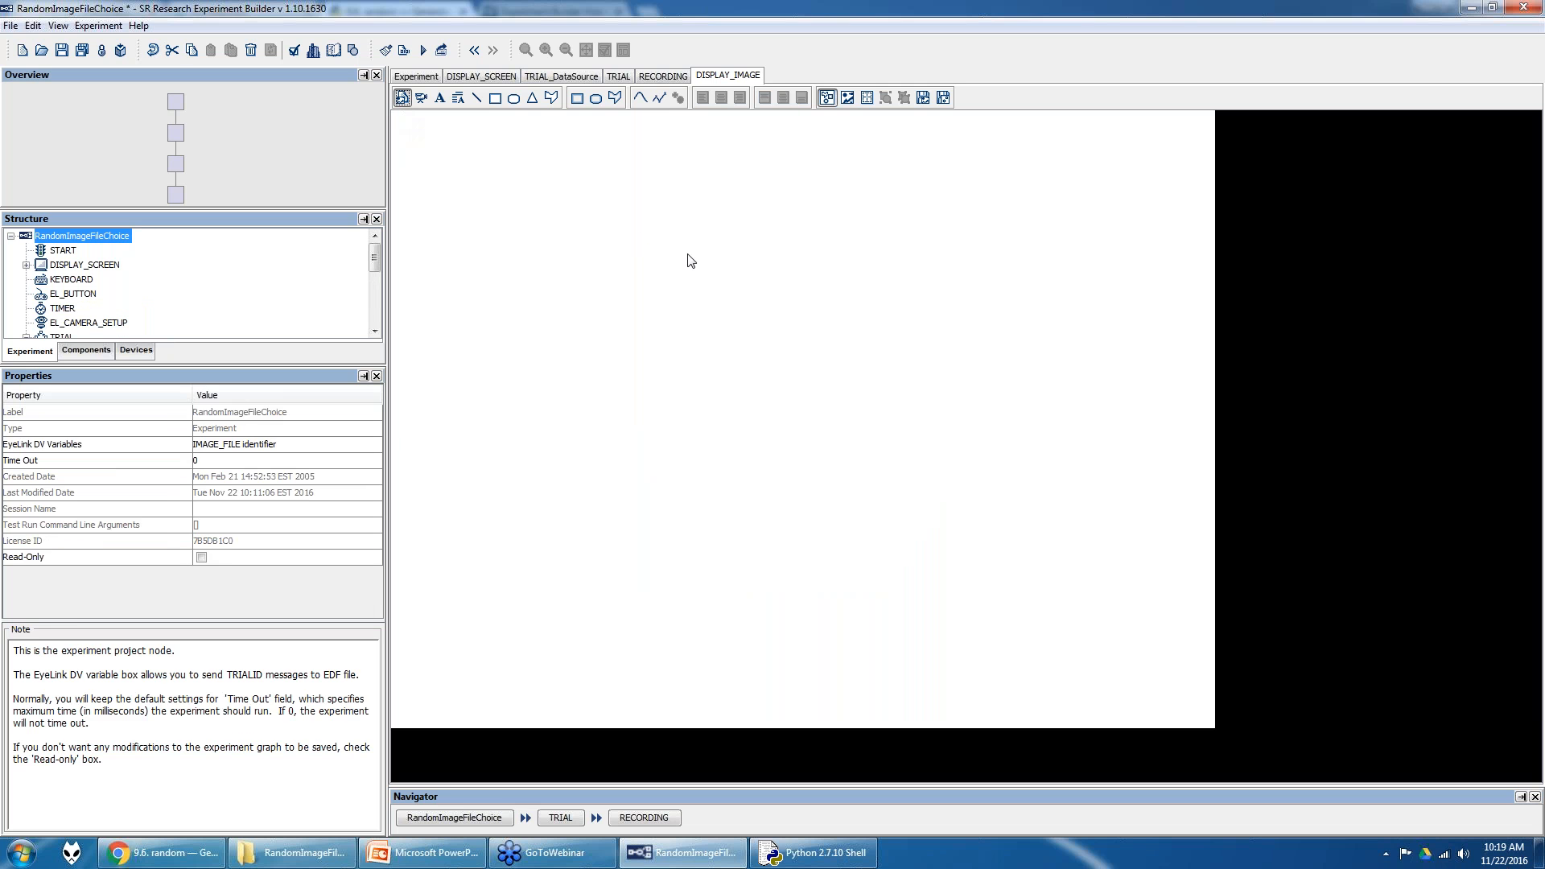
- Insert apple.jpg as an image resource on the blank screen and center it horizontally and vertically
left_click(756, 420)
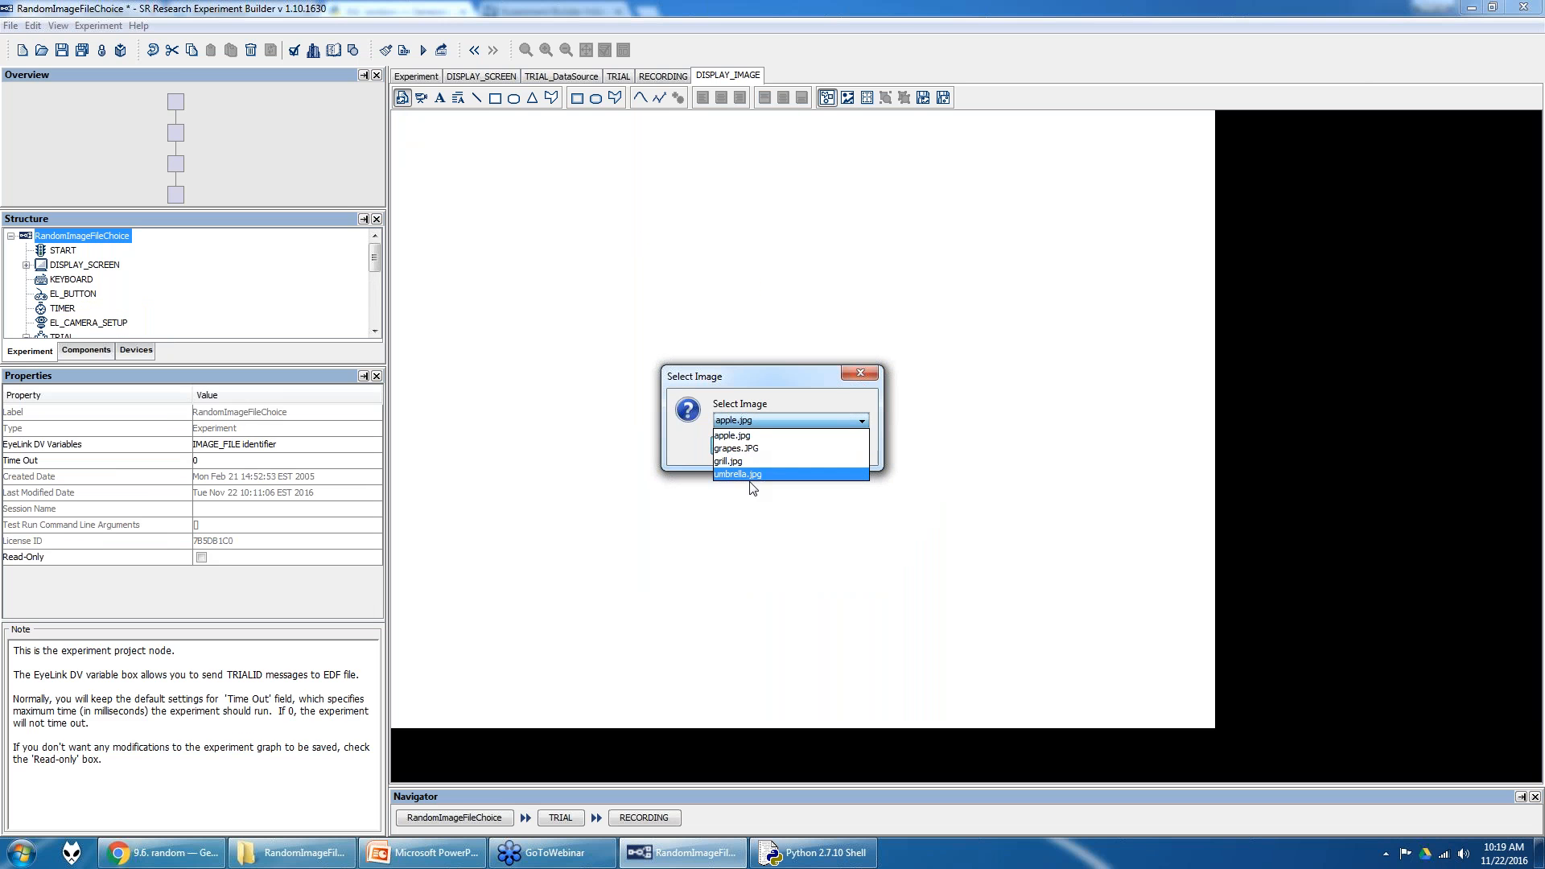
left_click(741, 441)
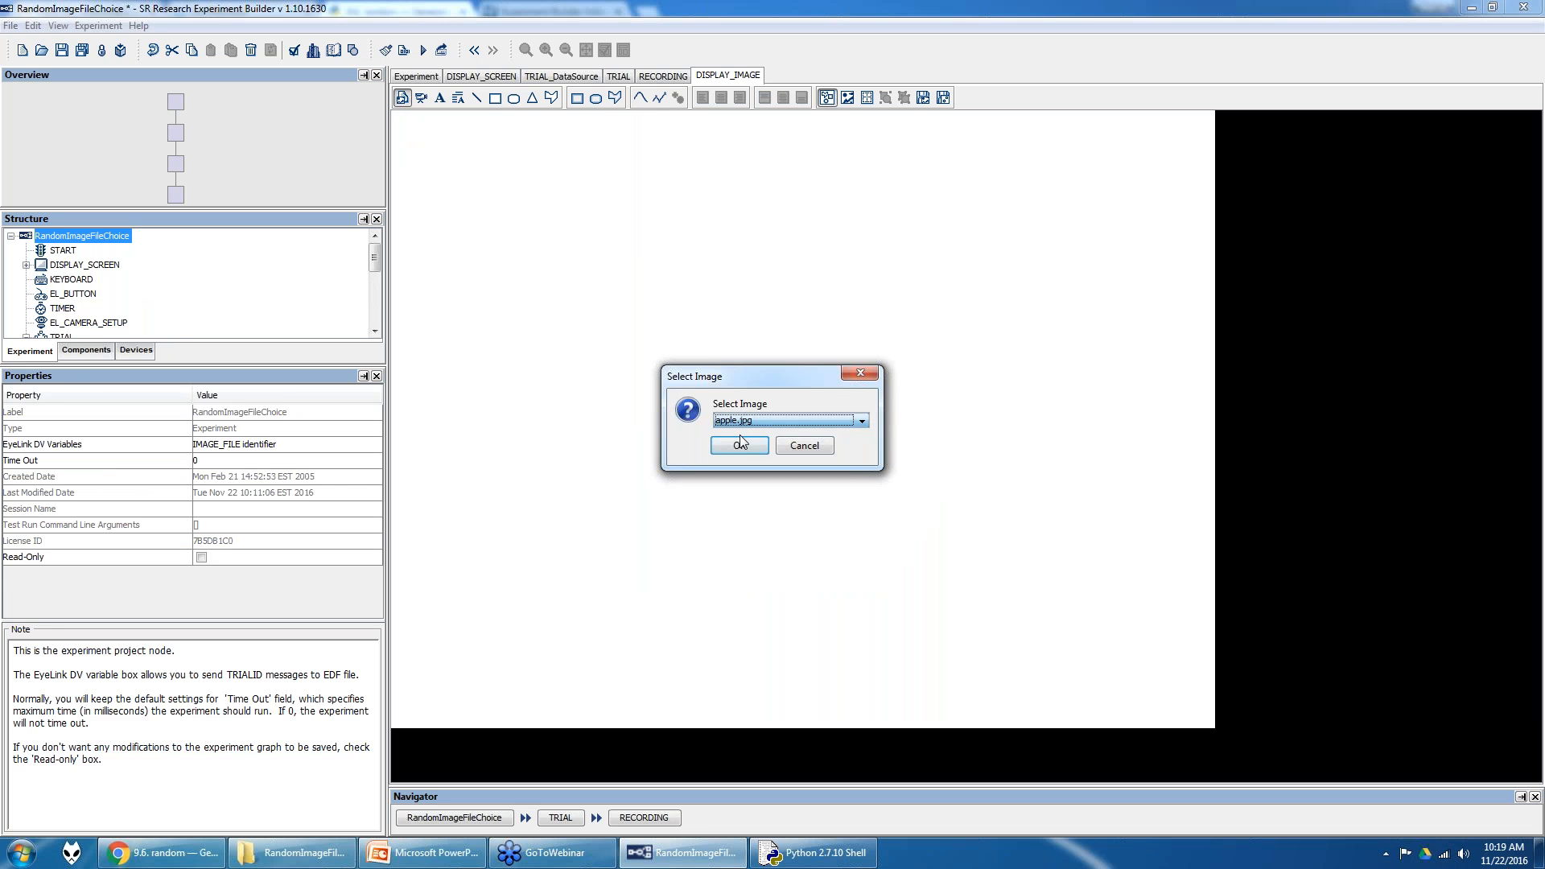
left_click(740, 447)
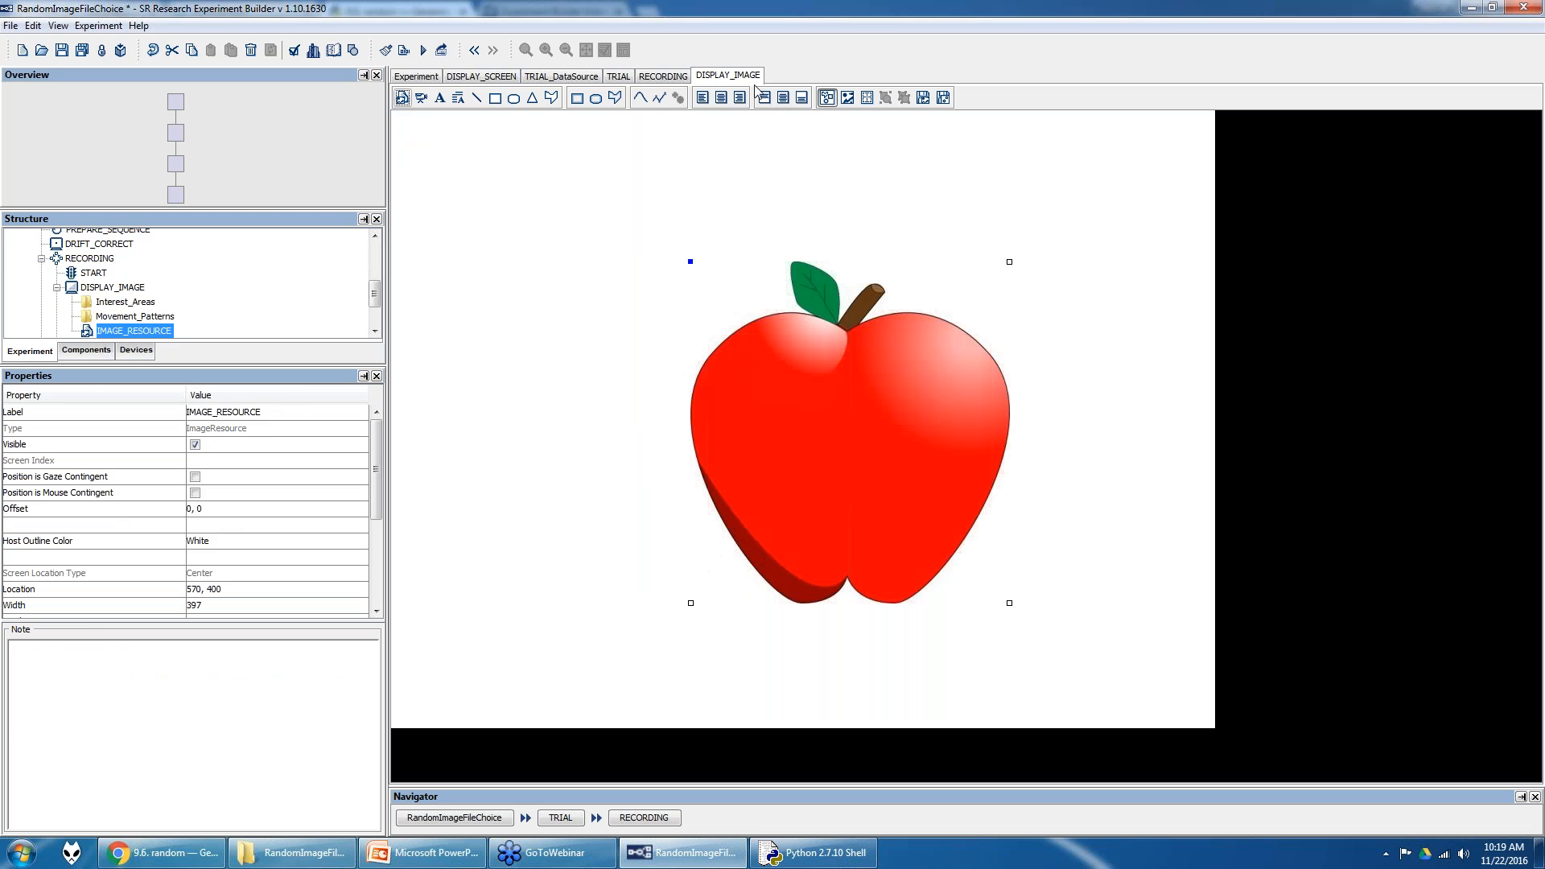
left_click(721, 97)
left_click(783, 97)
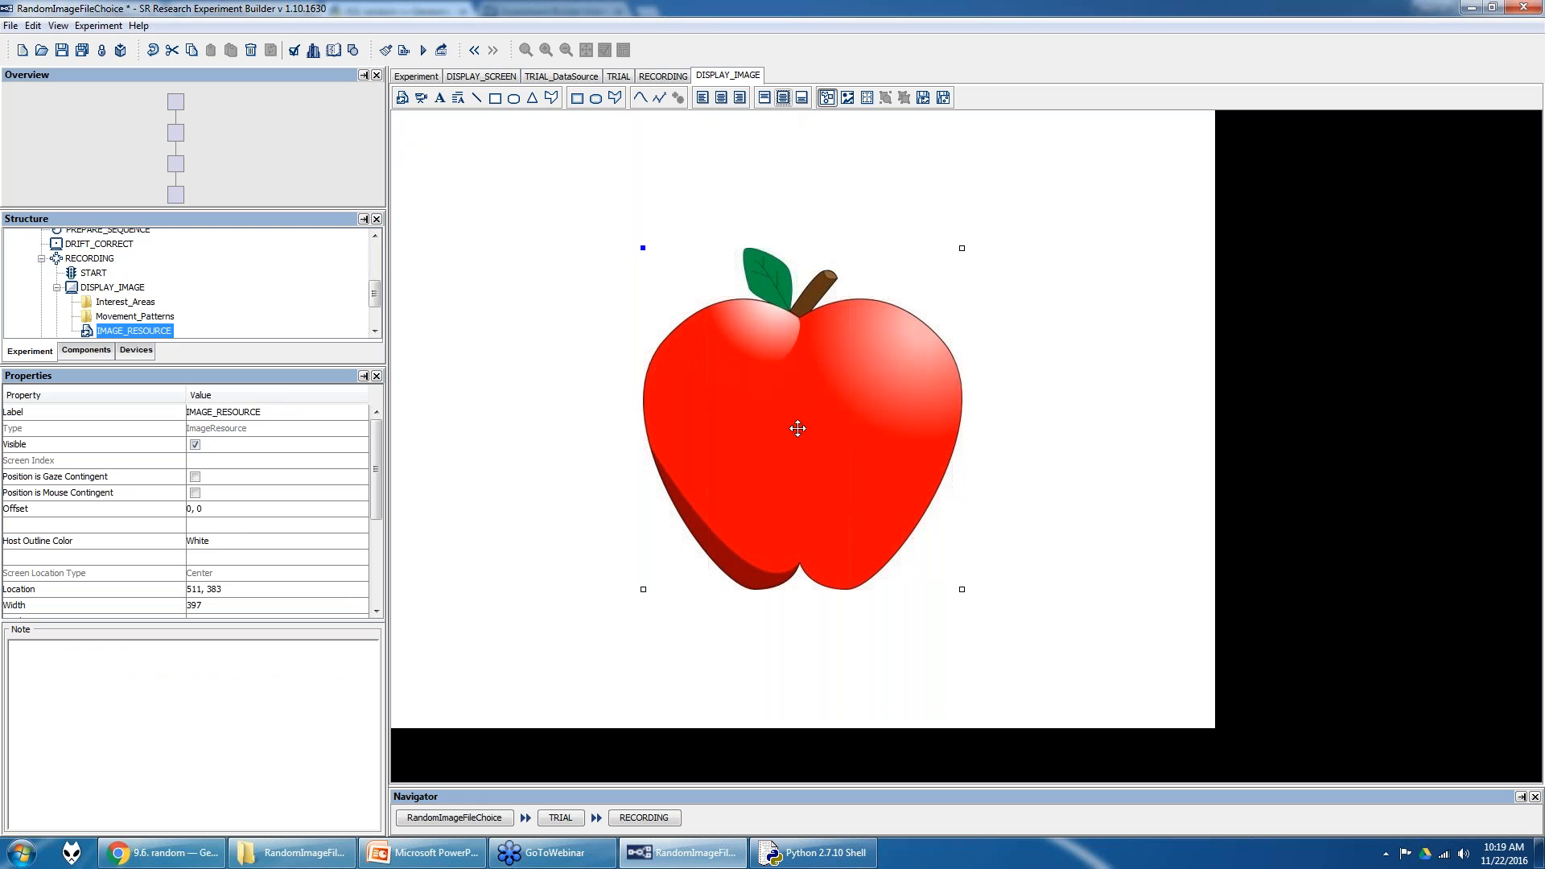
- Set the image resource's Source File Name to reference the IMAGE_FILE variable's value and turn off Prebuild To Image
left_click_drag(378, 485, 384, 588)
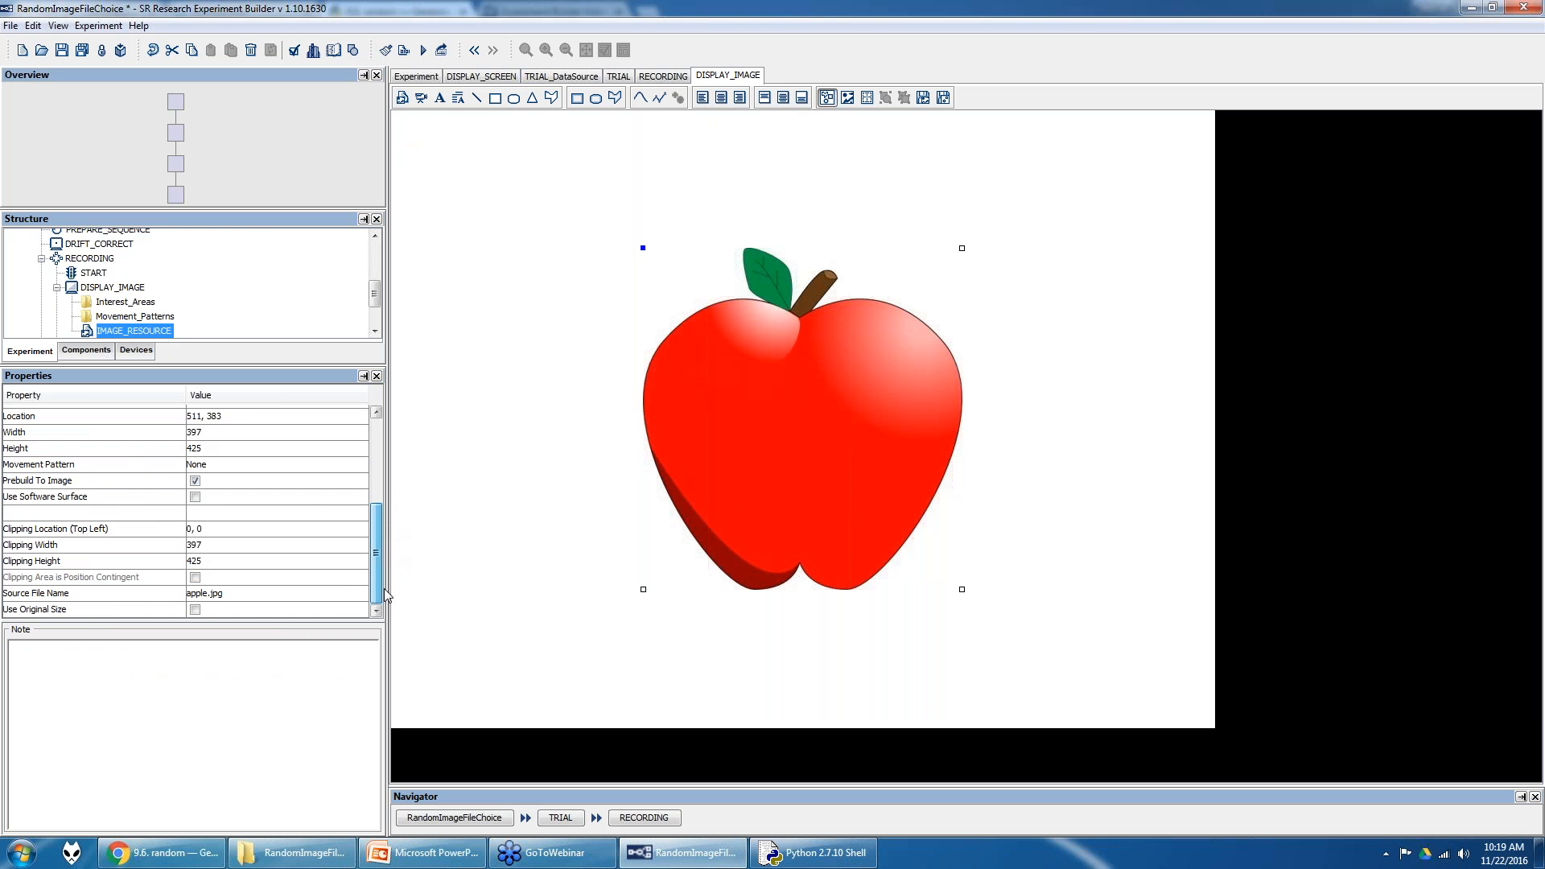
left_click(264, 596)
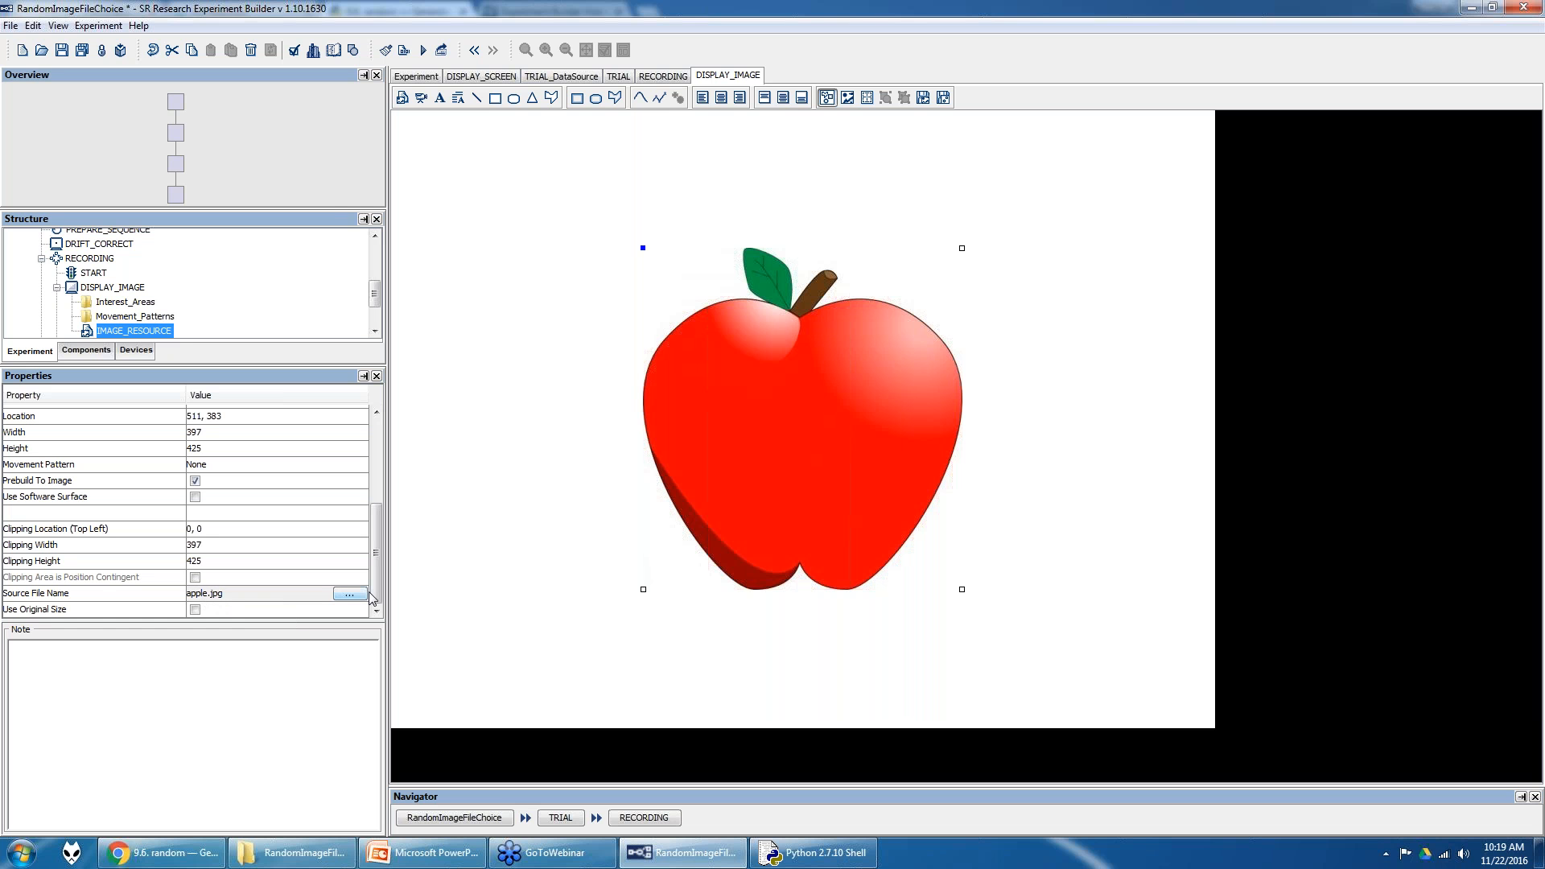
left_click(348, 595)
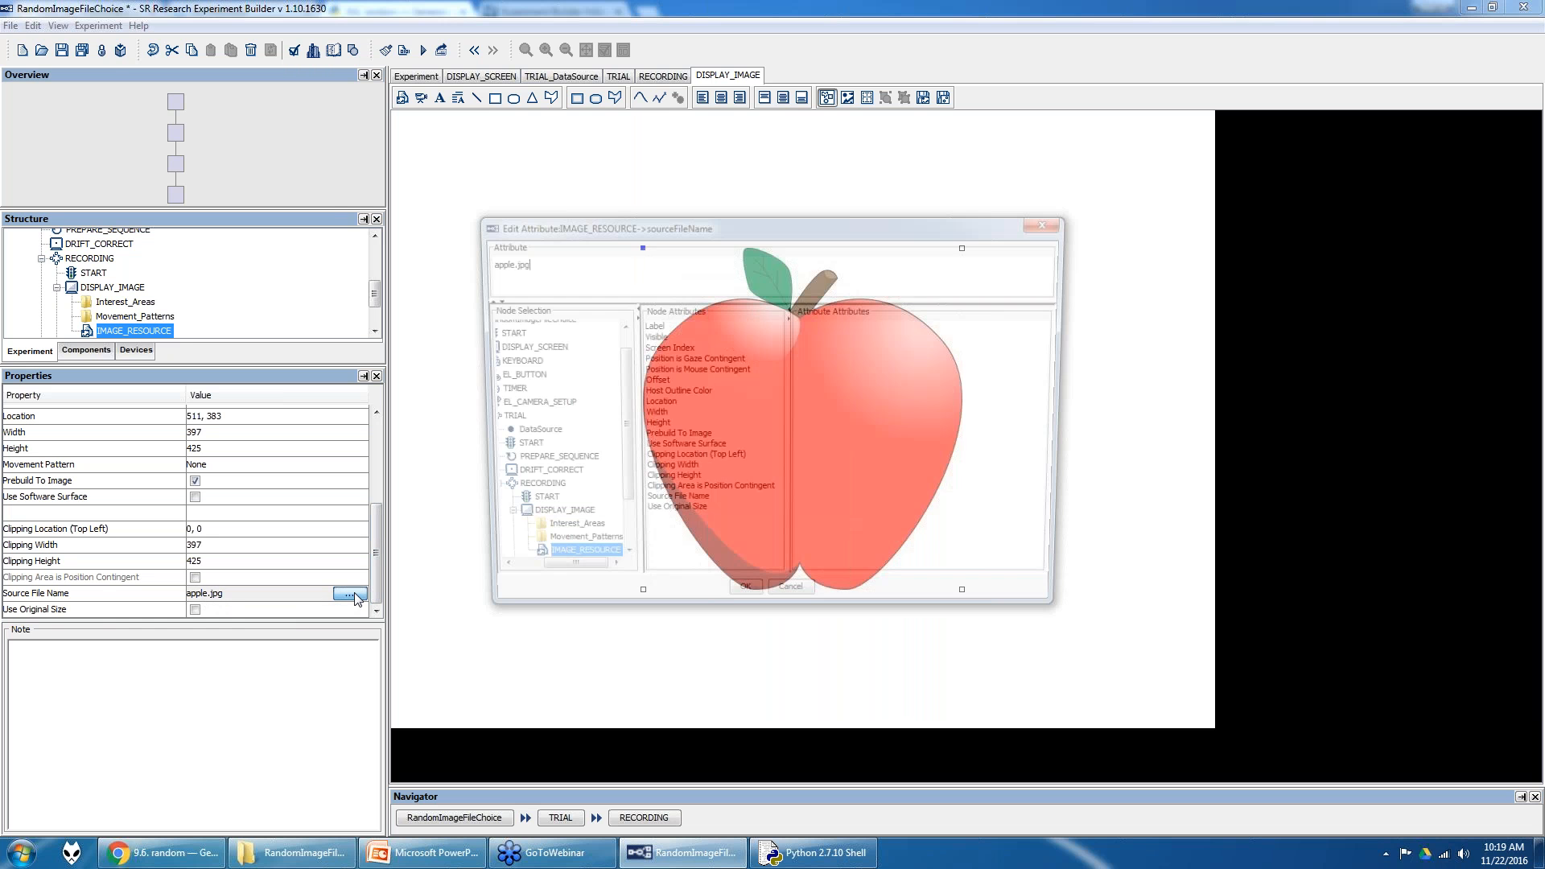
left_click_drag(617, 463, 616, 533)
left_click(528, 535)
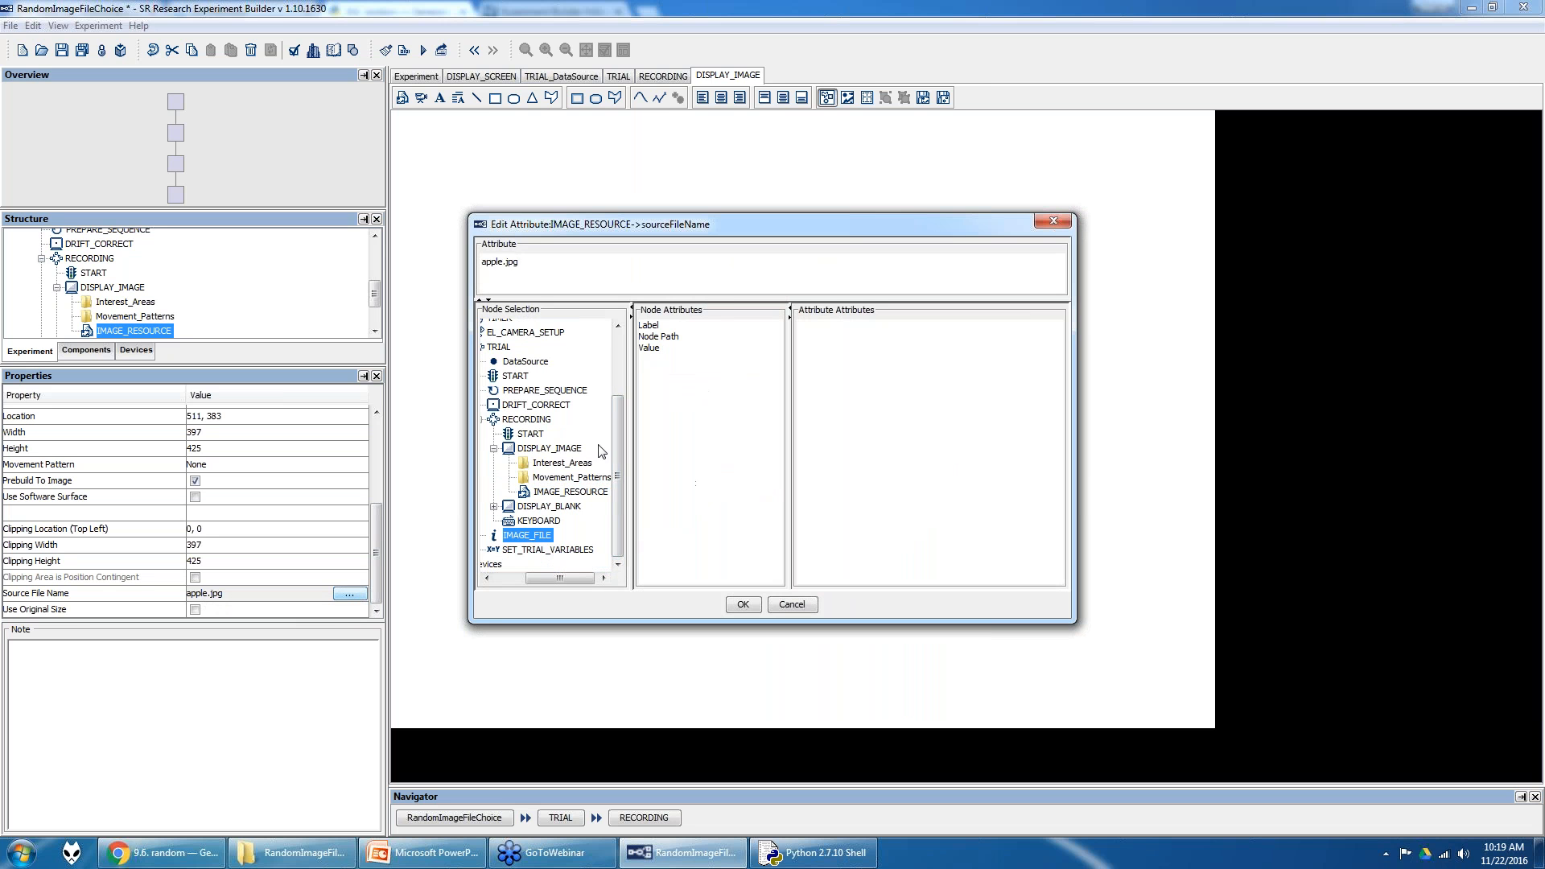
left_click(650, 349)
left_click(741, 605)
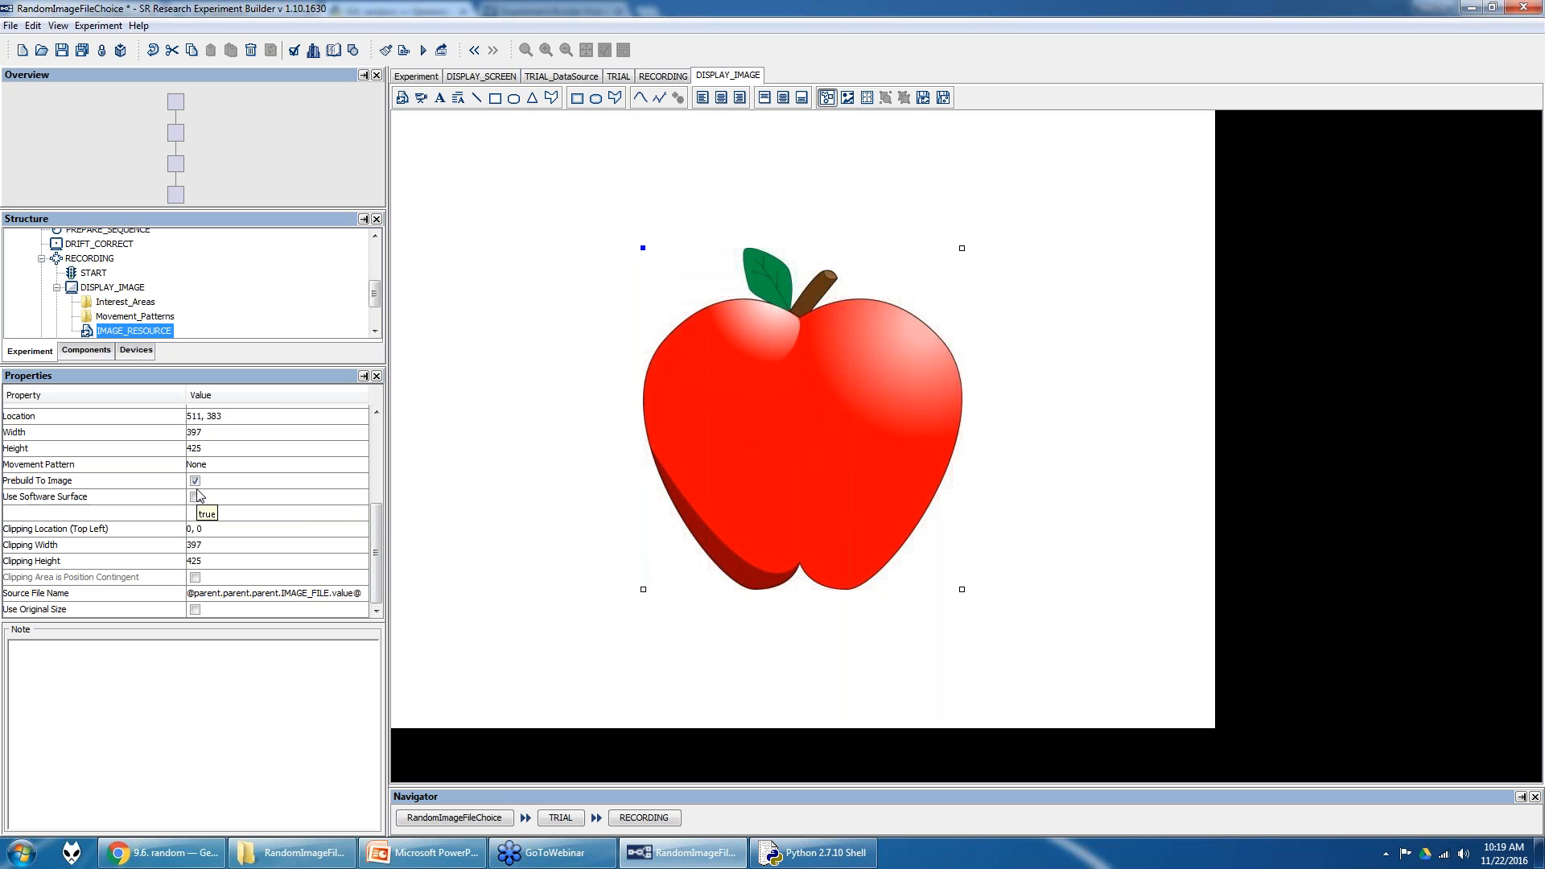
left_click(194, 482)
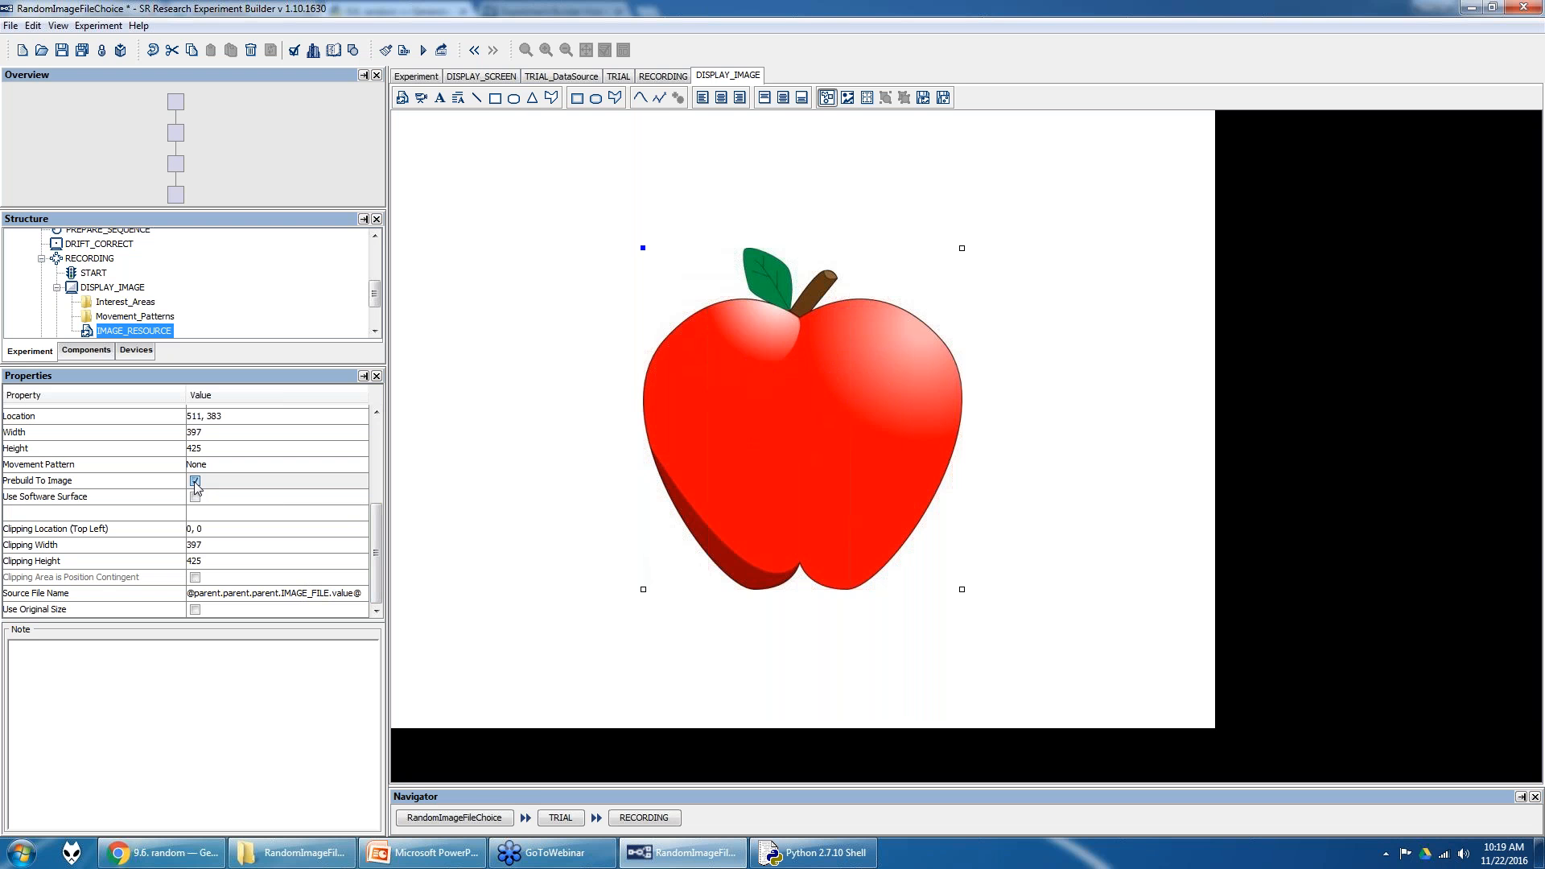
left_click(195, 482)
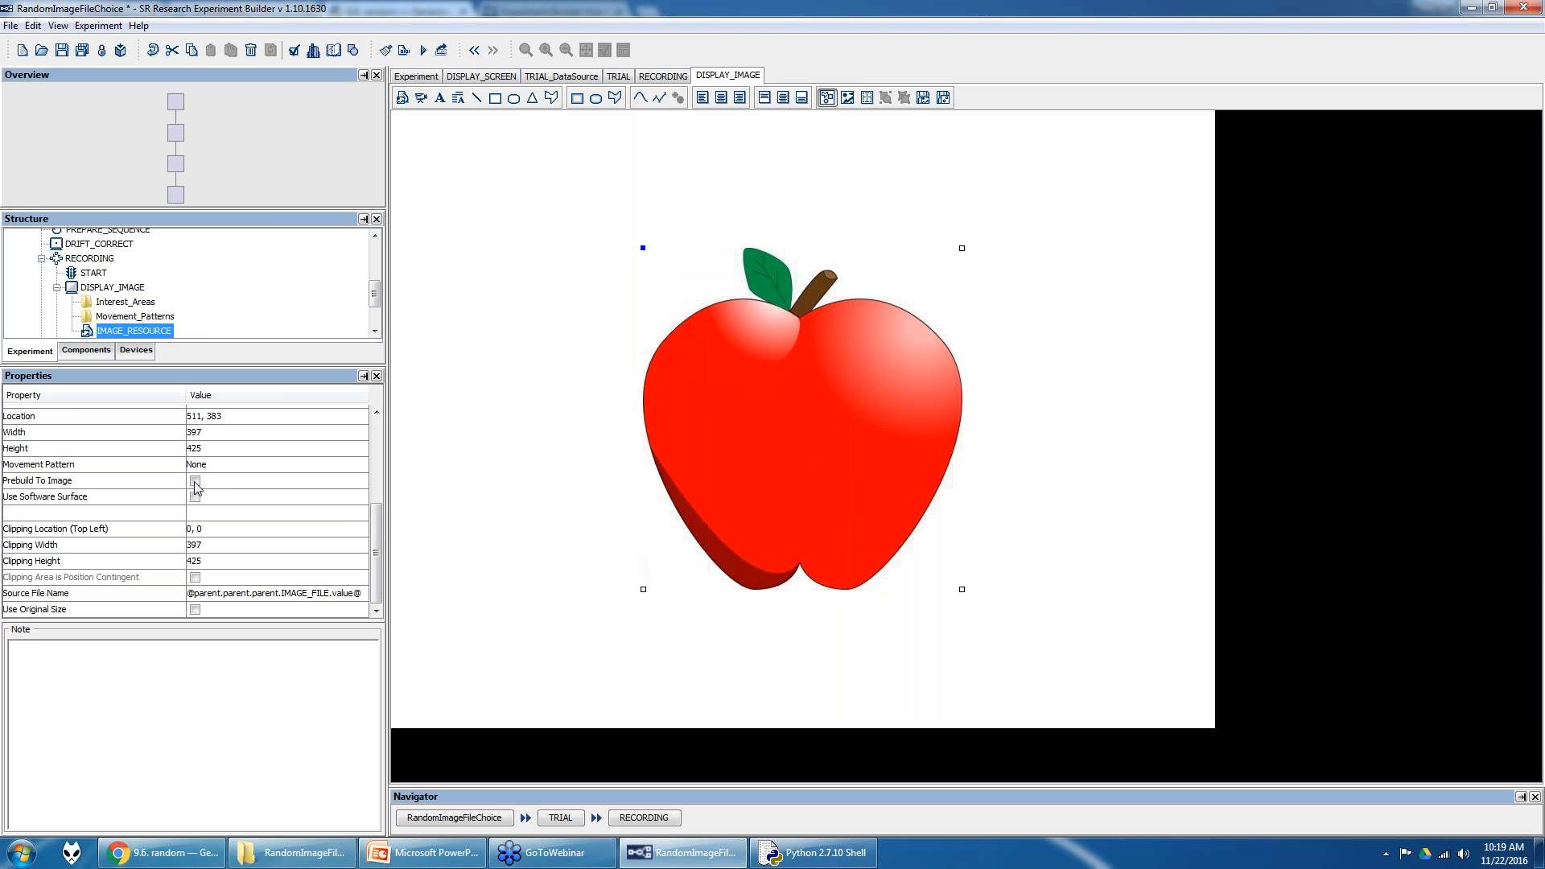
- Draw a rectangle about 105 by 96 pixels near the screen's upper-left corner and add a text resource below it
left_click(495, 97)
left_click_drag(470, 160, 554, 236)
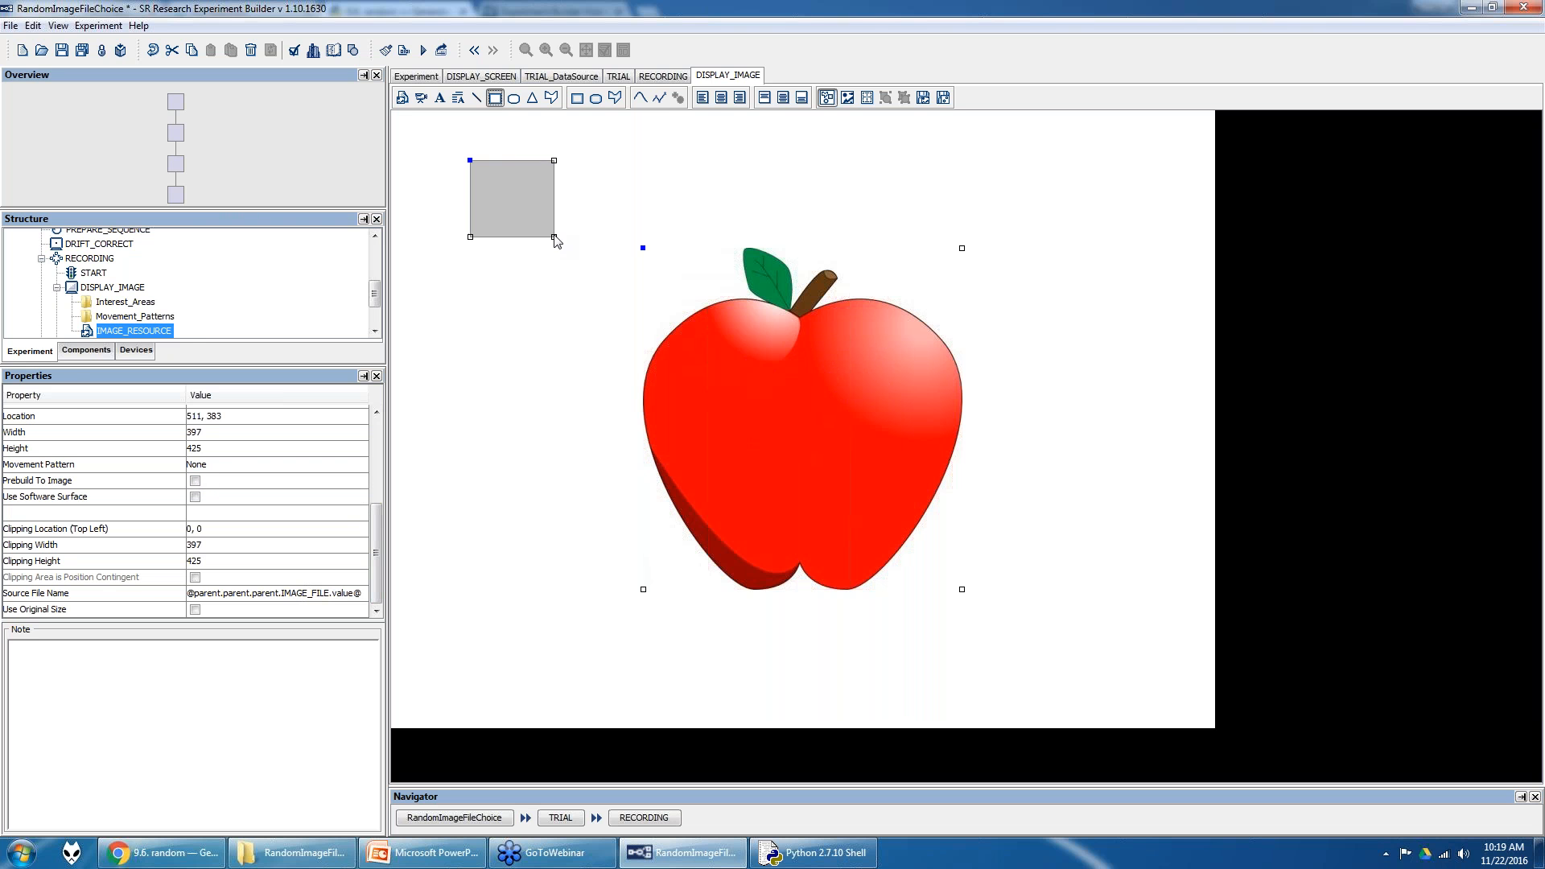
left_click(439, 97)
left_click(472, 341)
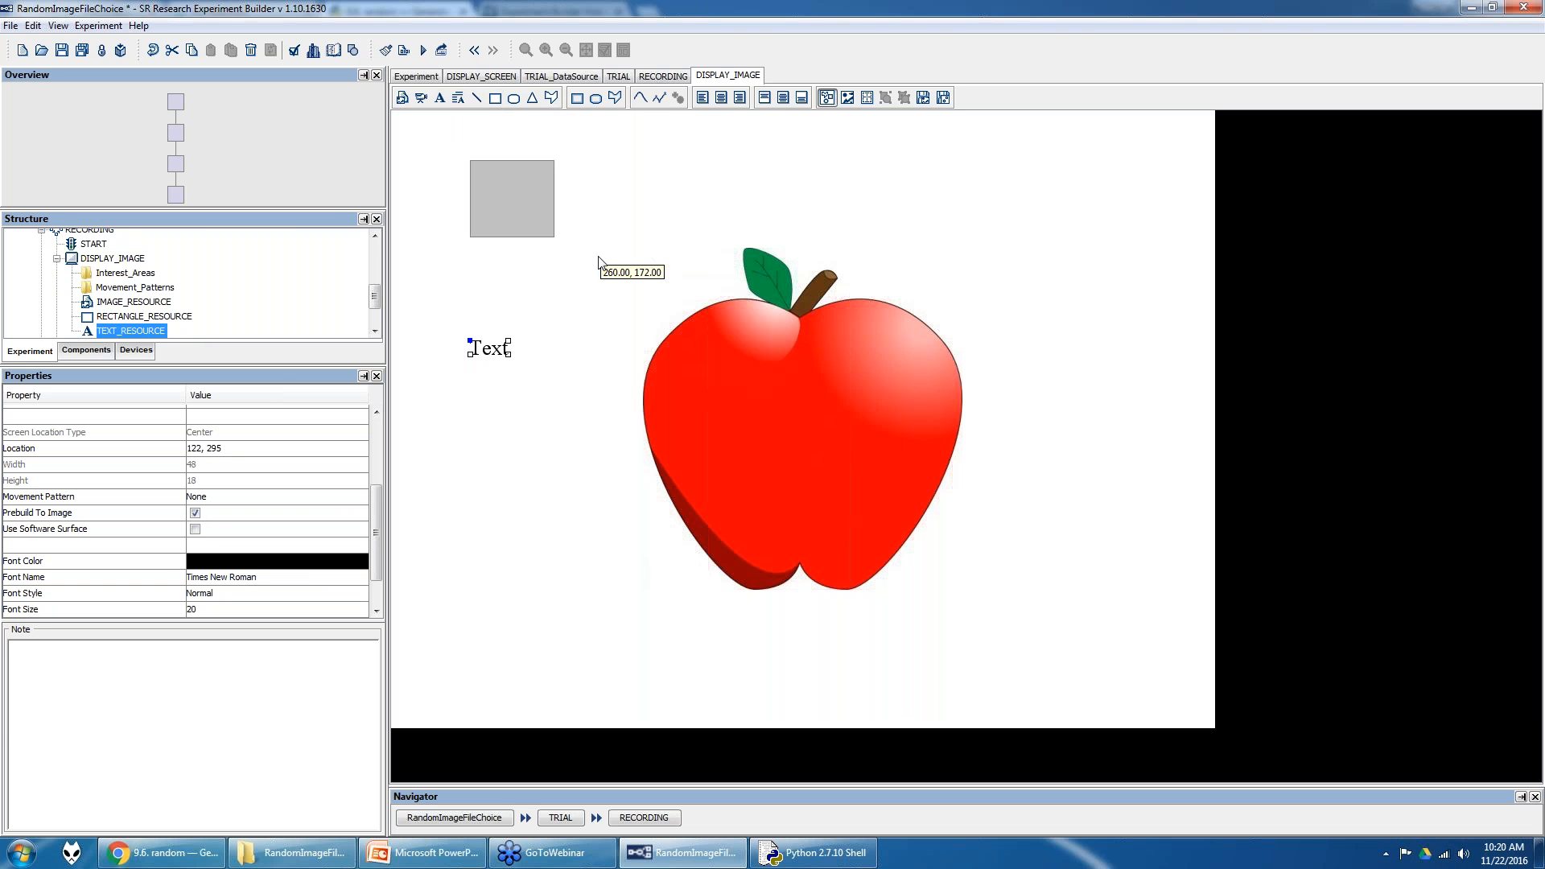
- Delete the rectangle and the text resource from the DISPLAY_IMAGE screen
left_click(520, 190)
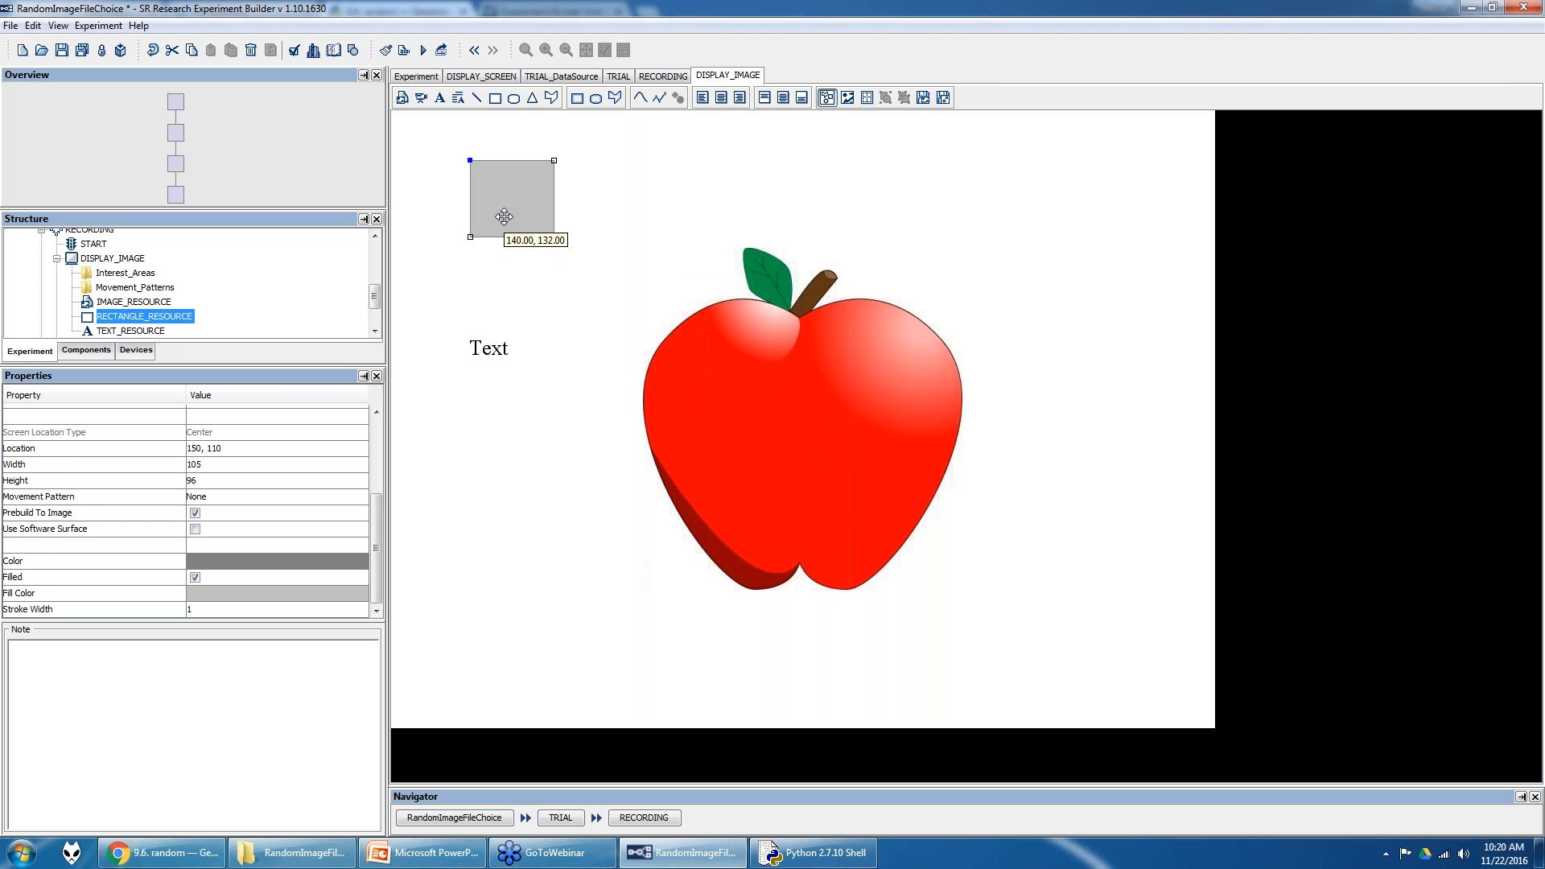
right_click(504, 216)
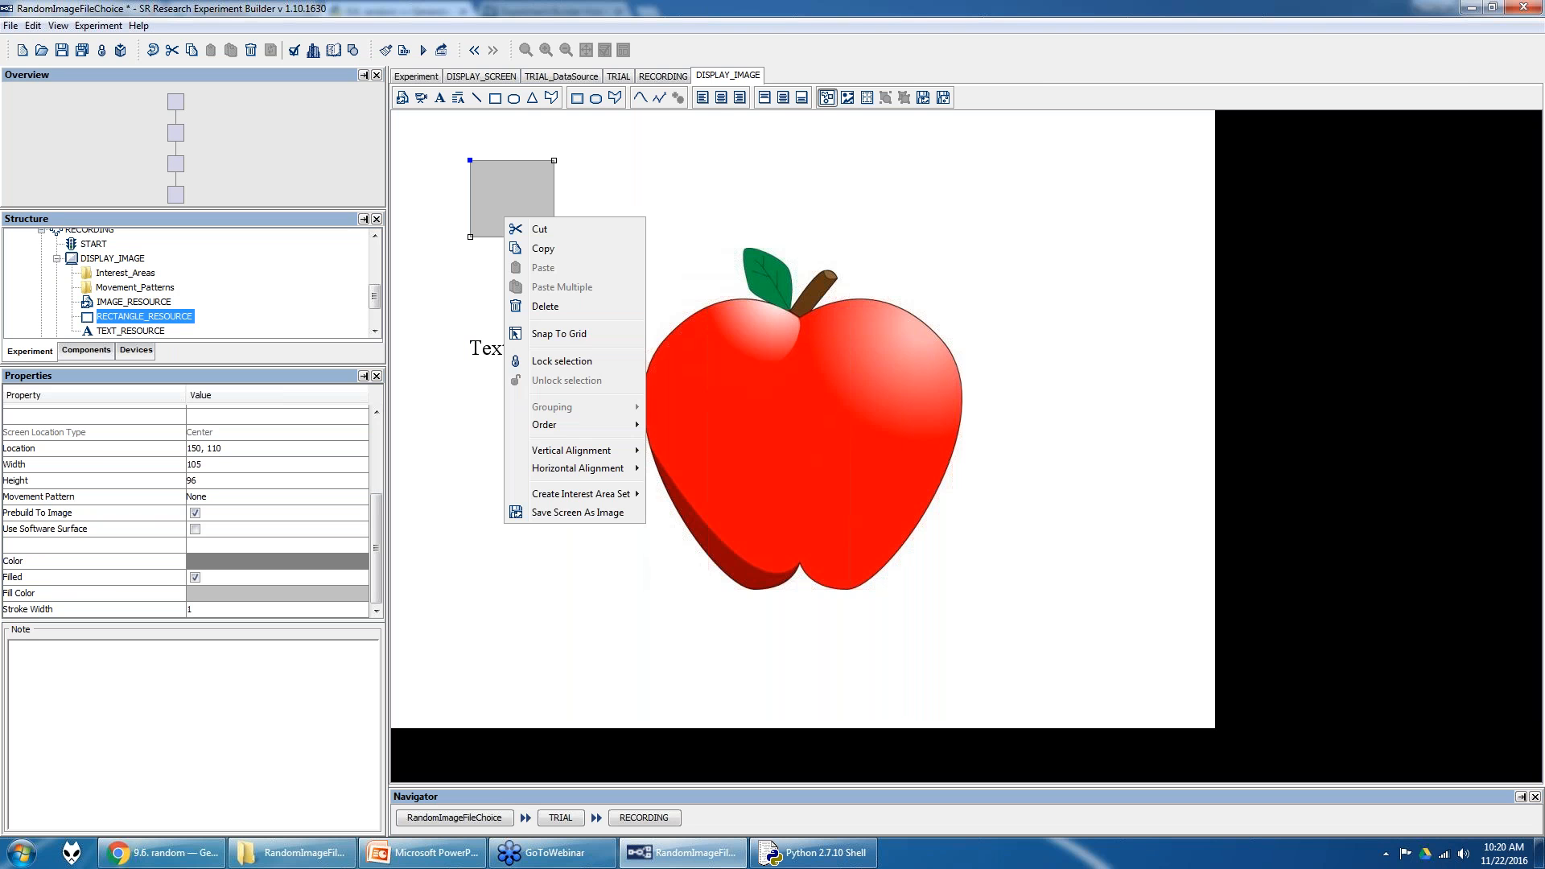
left_click(523, 313)
left_click(487, 348)
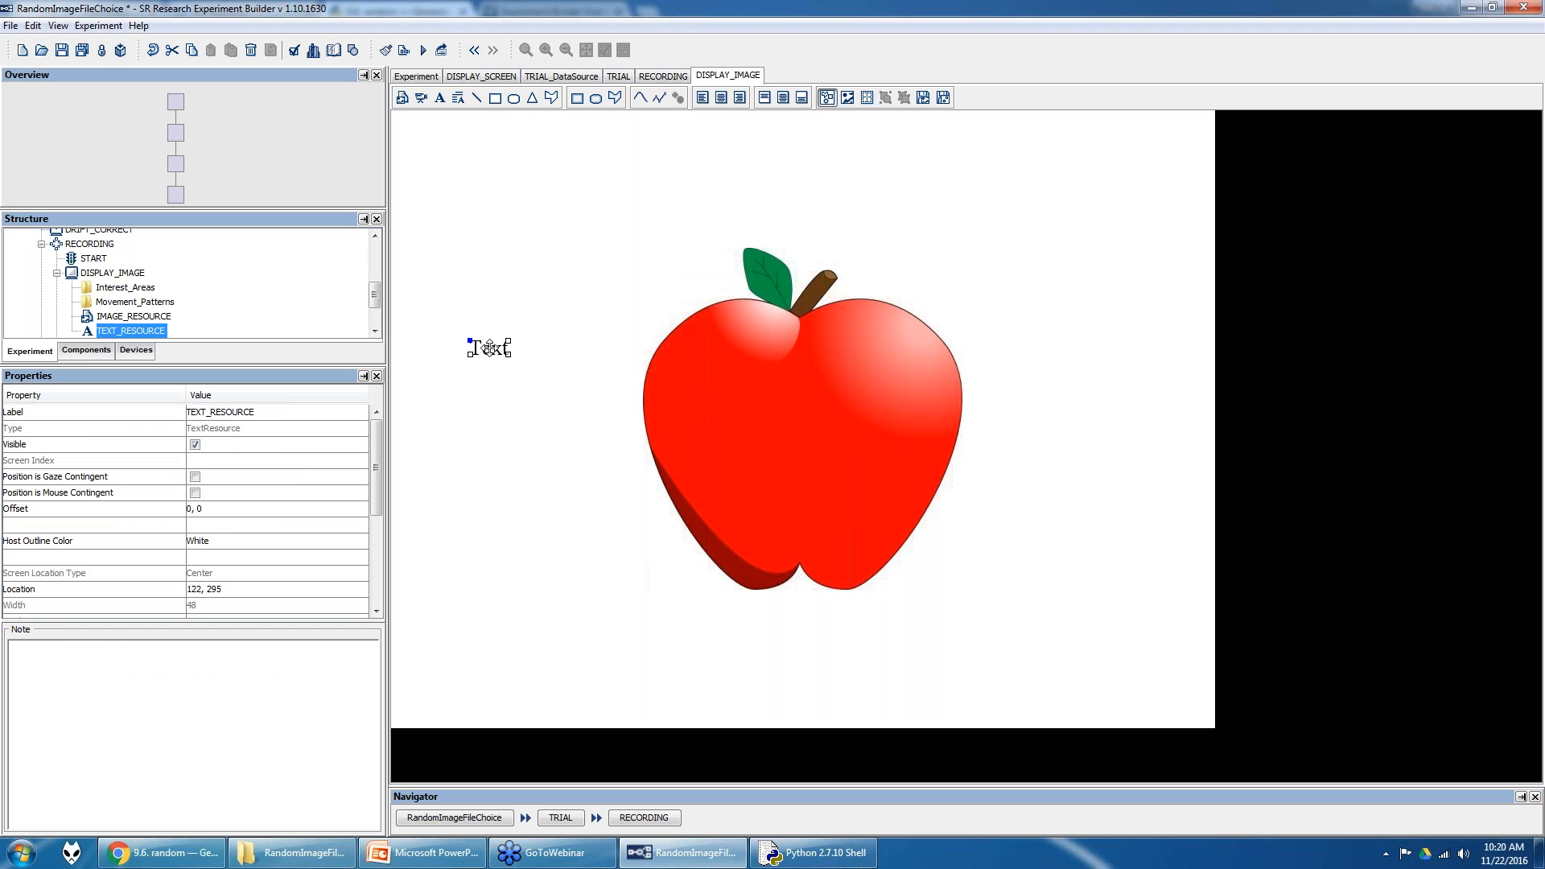
right_click(490, 349)
left_click(523, 441)
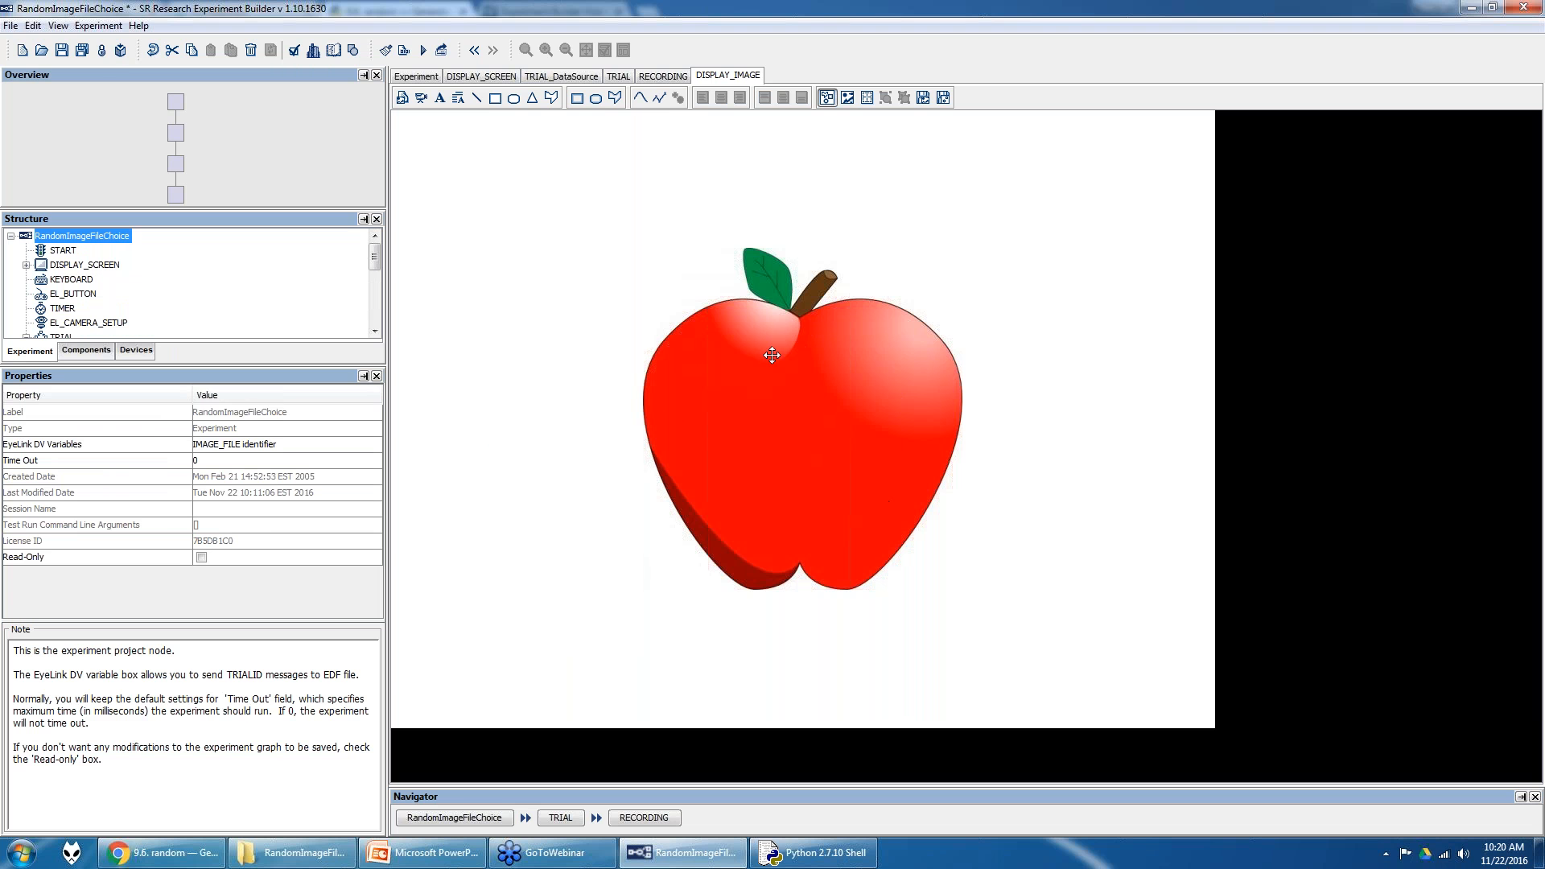
- Review the image resource's prebuild, clipping and source file properties, and check the columns of the TRIAL data source
left_click(829, 389)
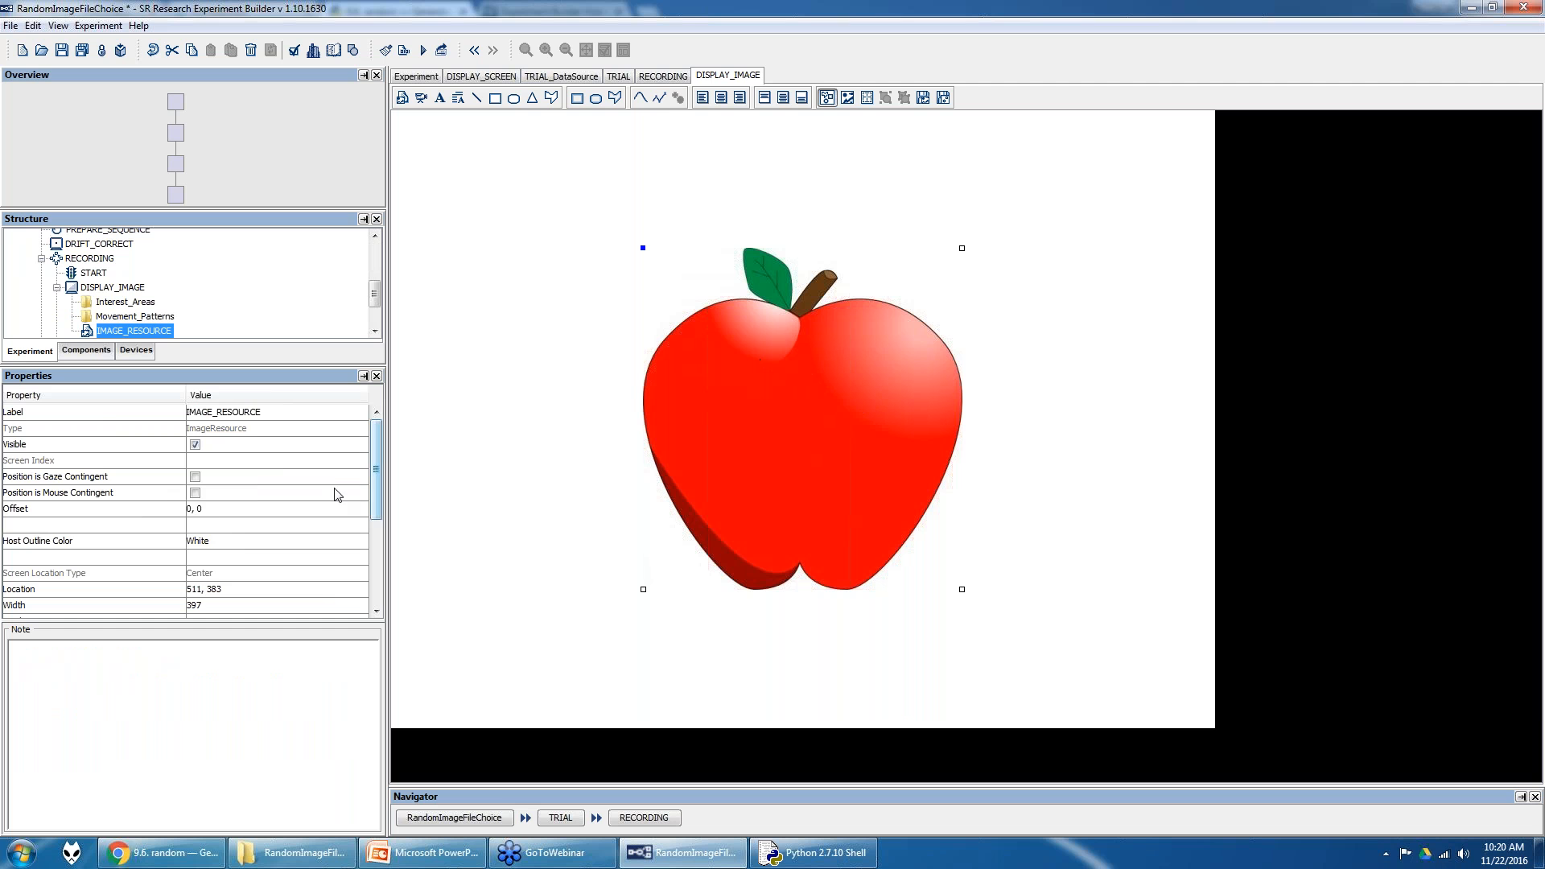
scroll(364, 475, "down", 3)
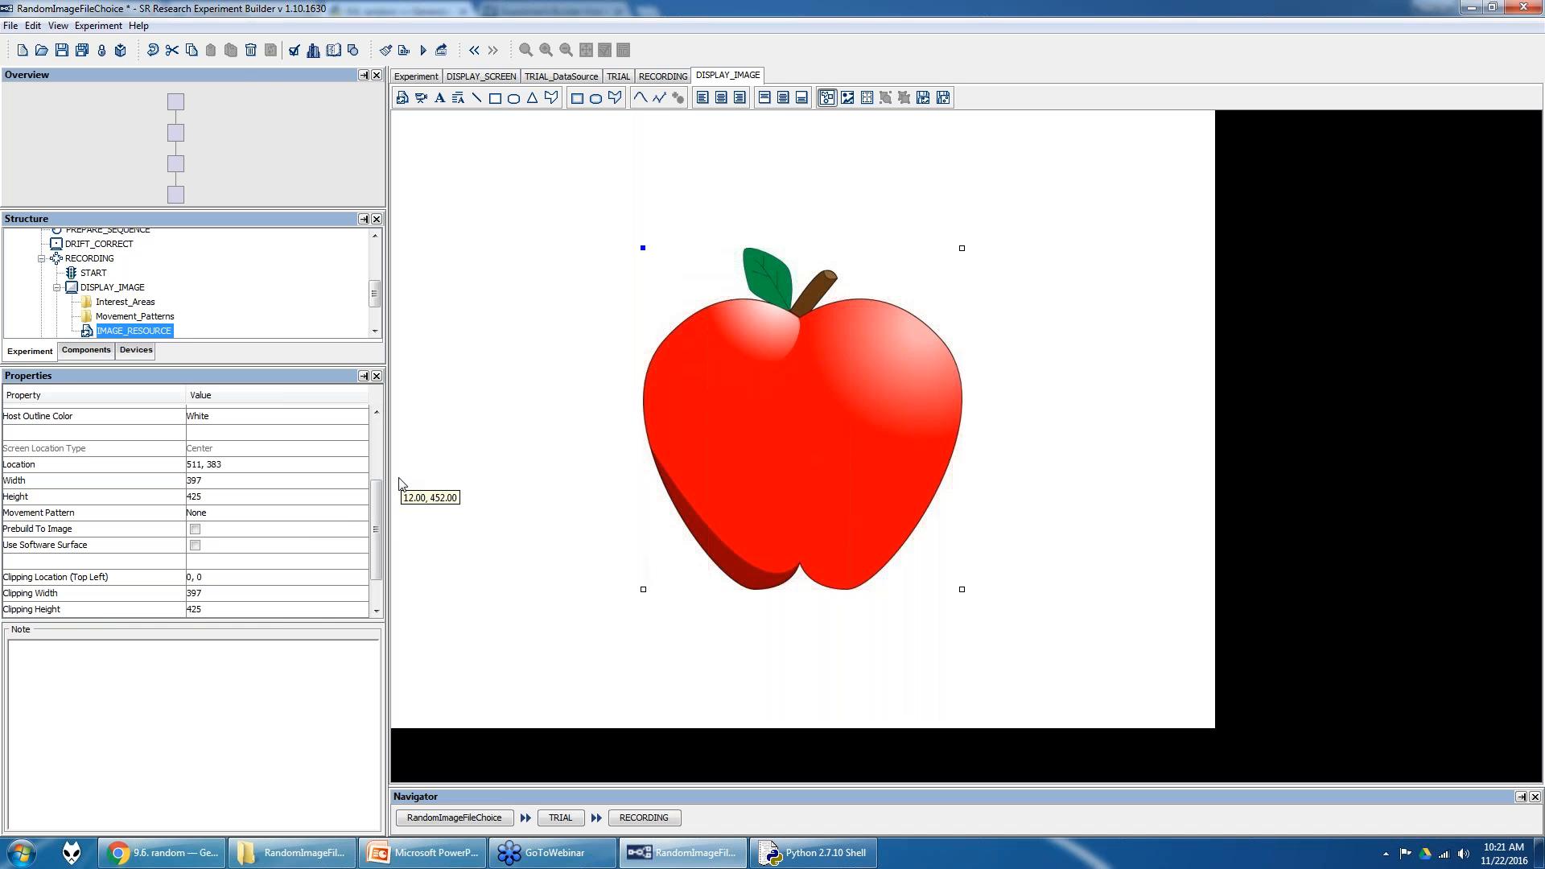
left_click_drag(380, 502, 382, 541)
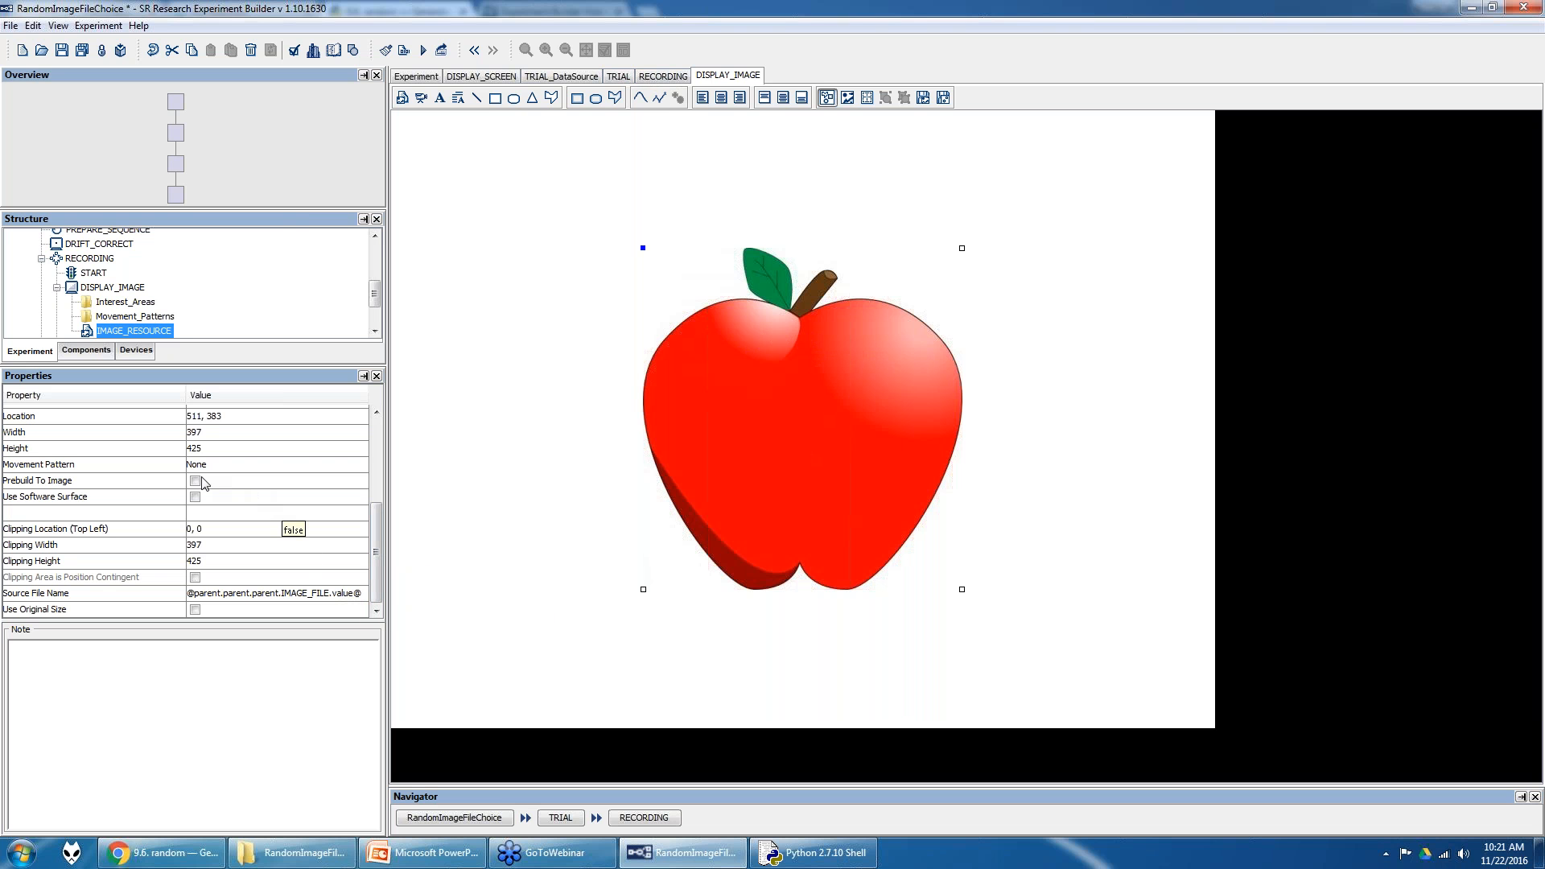
left_click(563, 76)
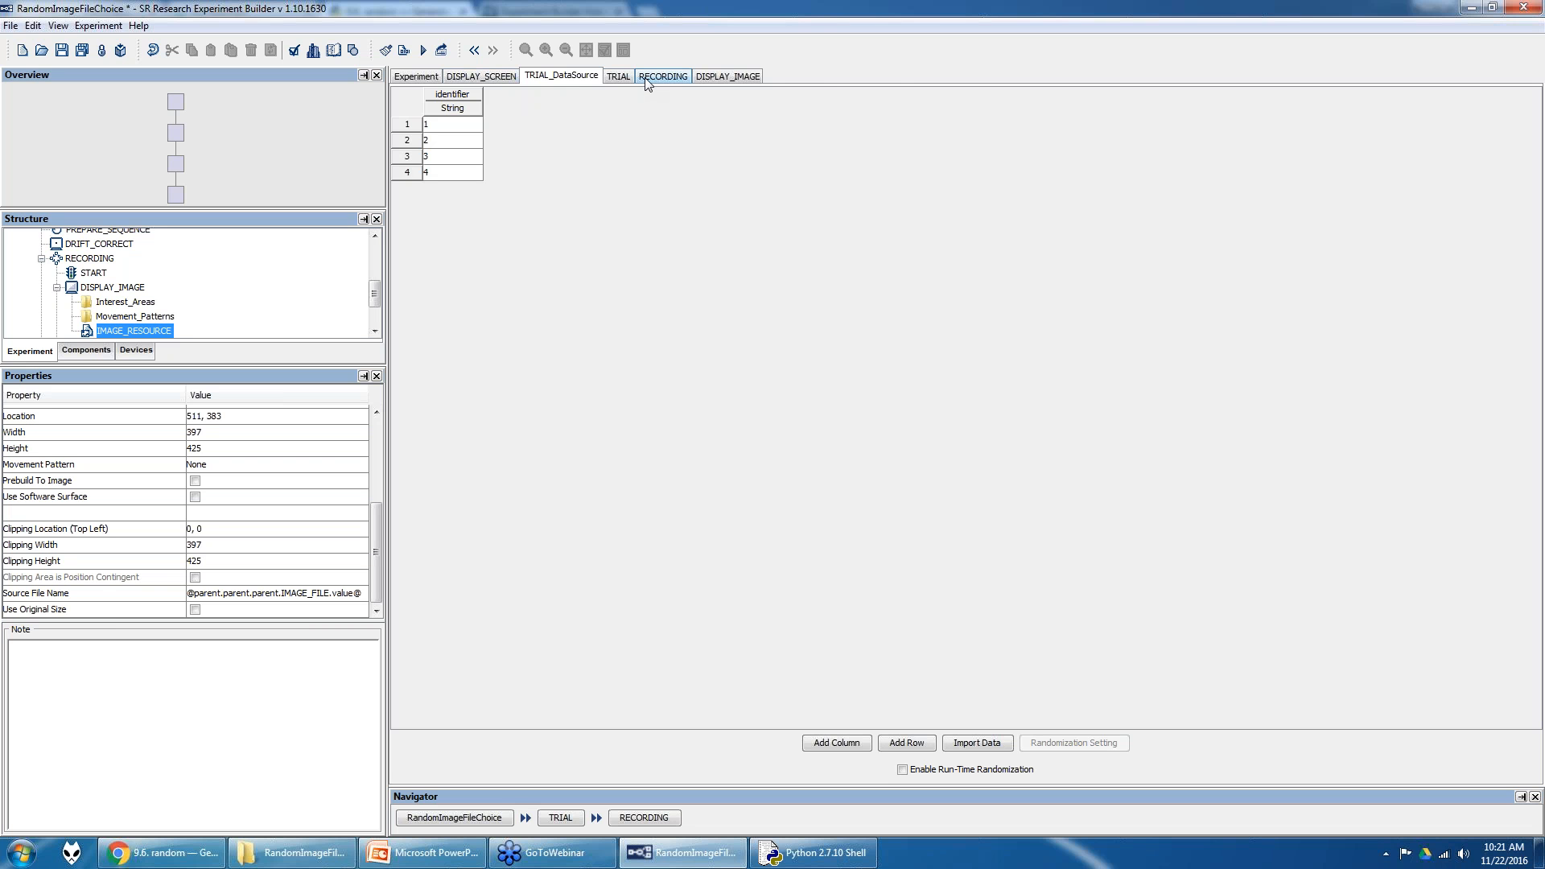
left_click(713, 77)
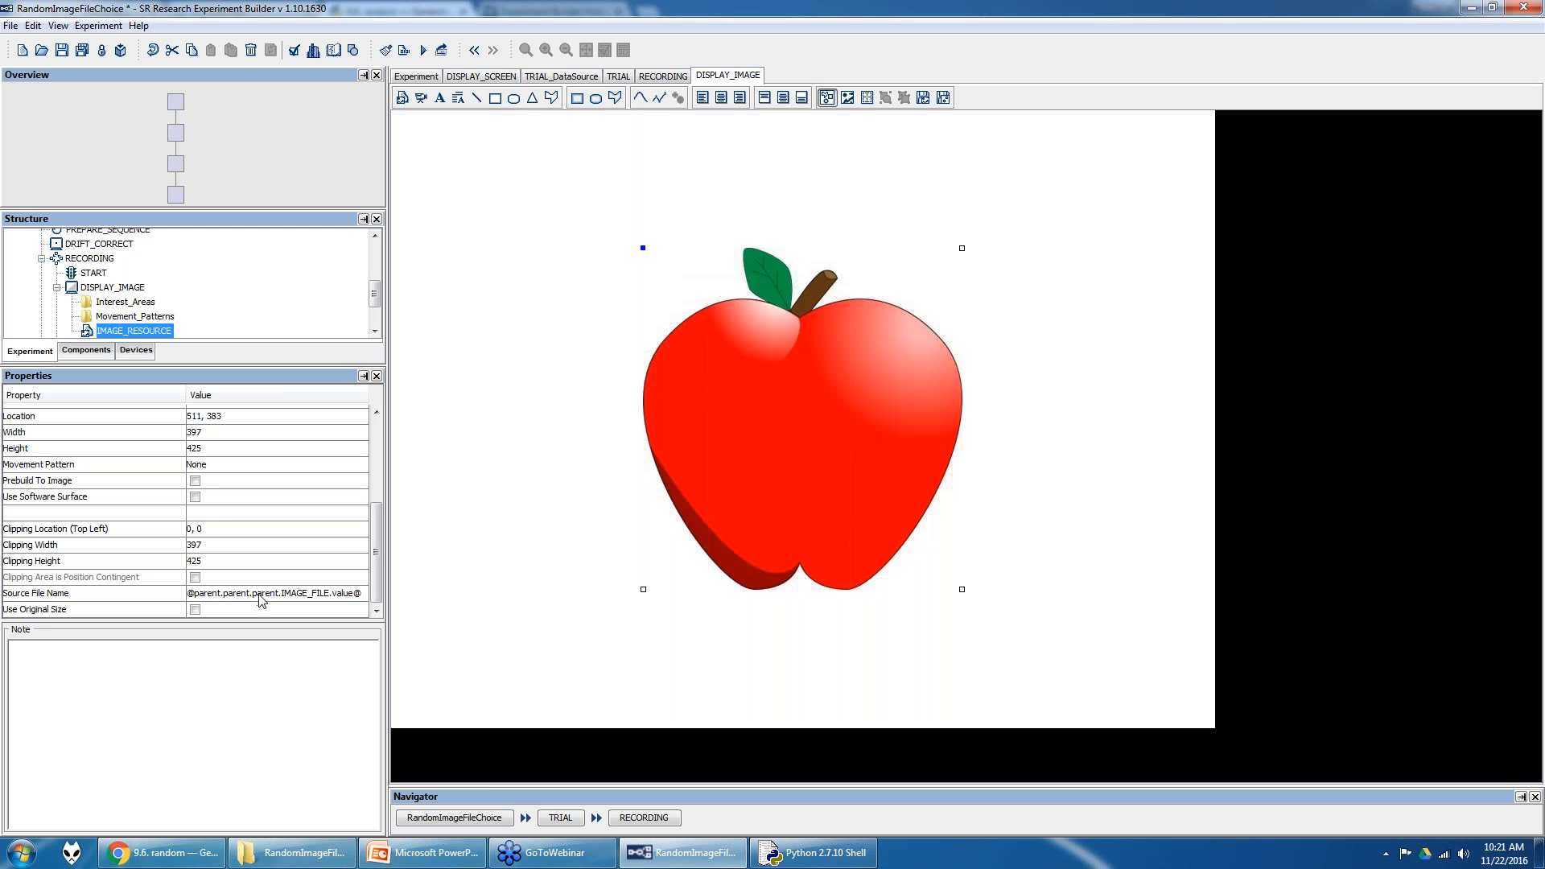
- Inspect the IMAGE_FILE variable in TRIAL, then reopen DISPLAY_IMAGE through RECORDING and examine the image resource's source file reference
left_click(621, 79)
left_click(1059, 232)
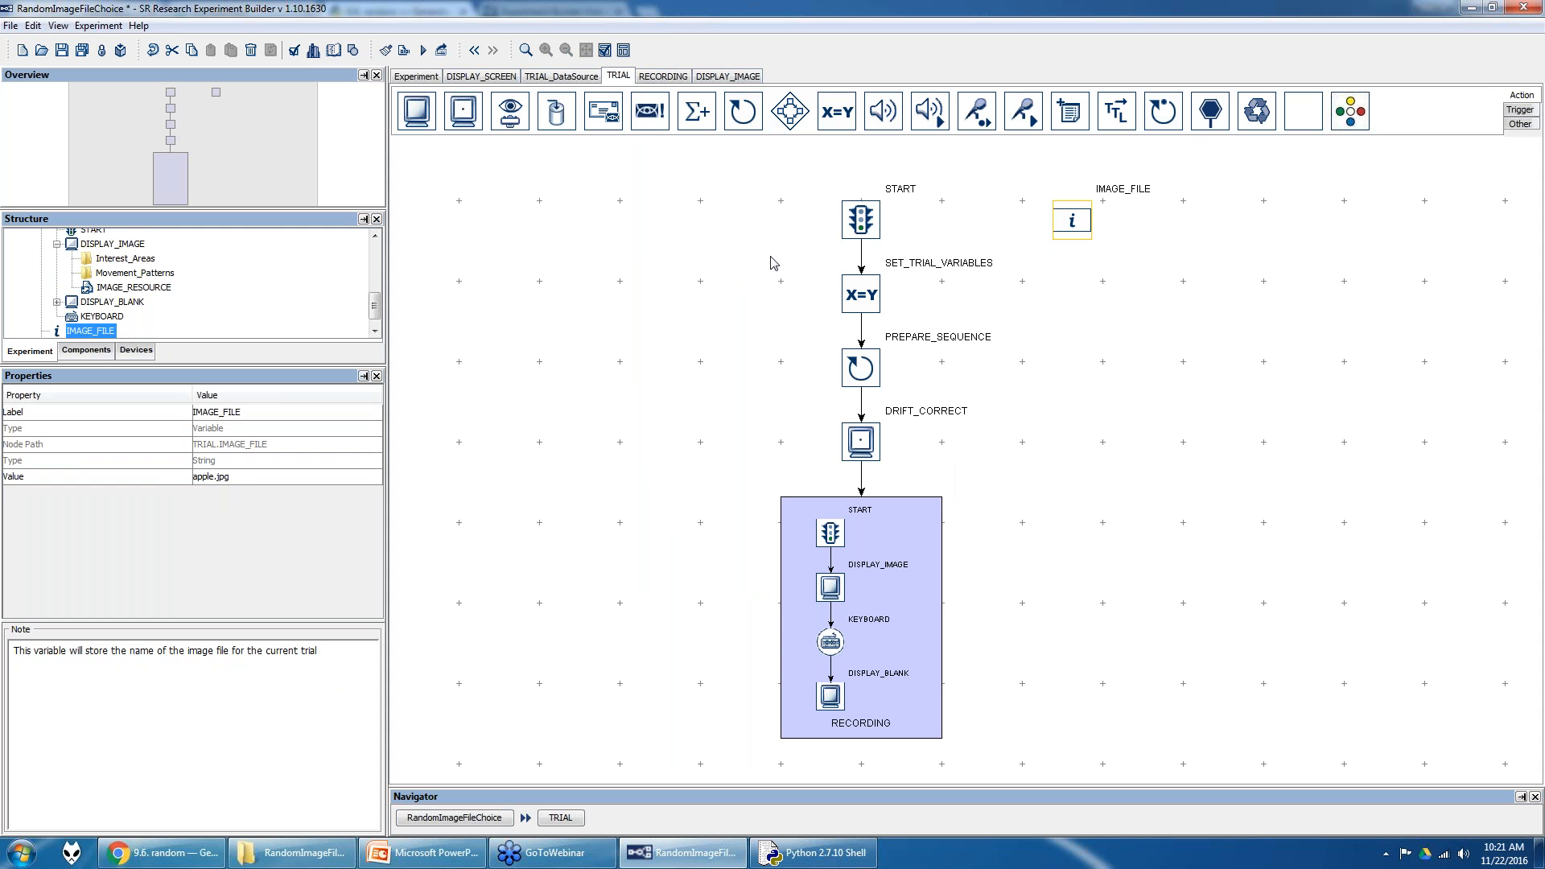
double_click(865, 556)
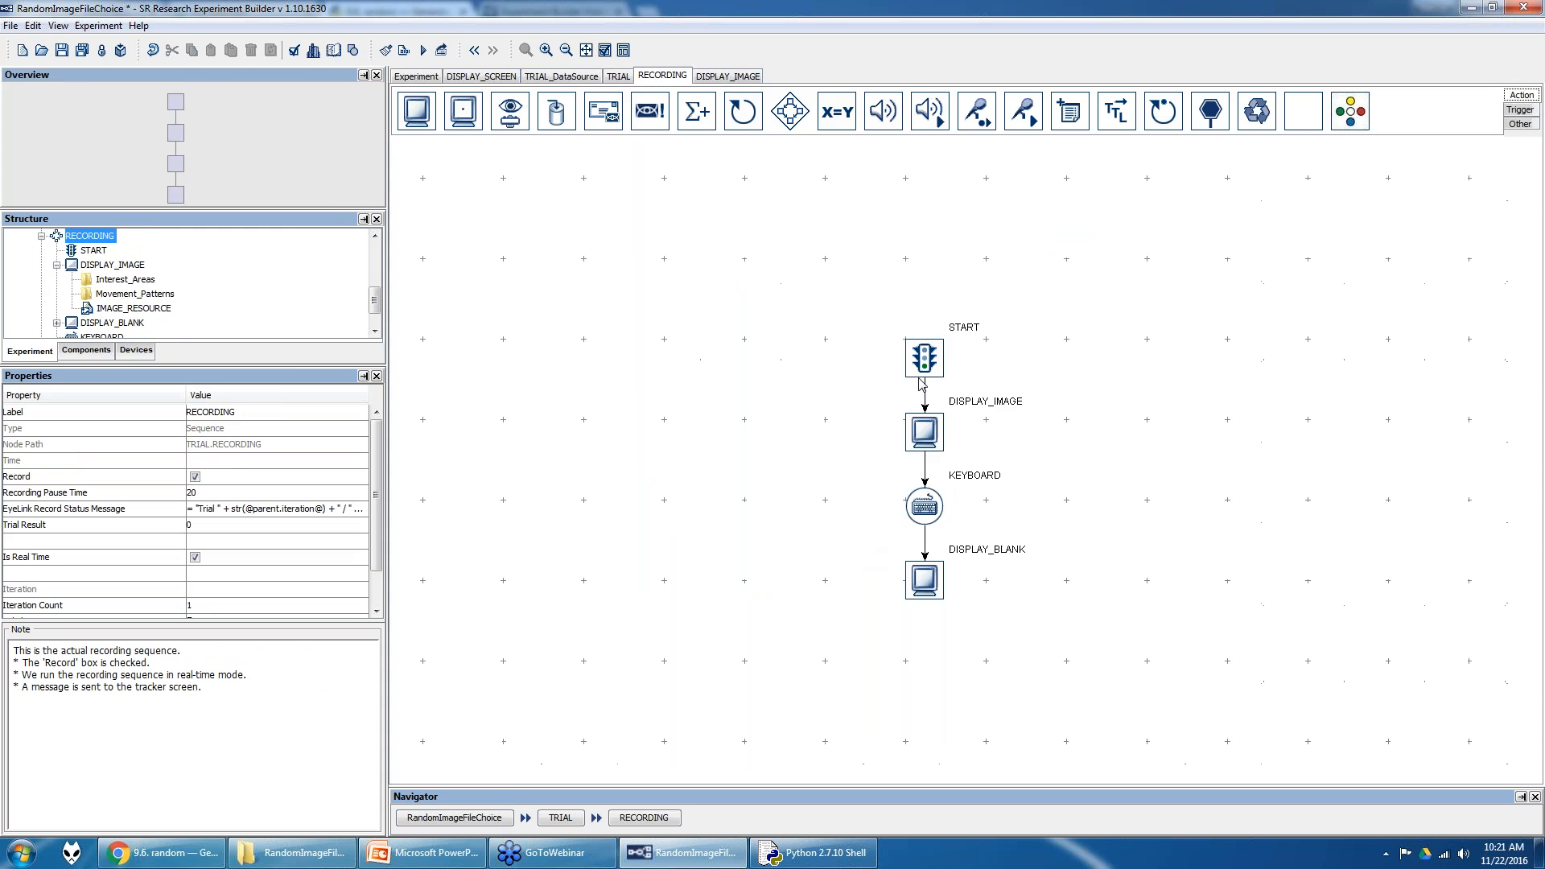
double_click(934, 430)
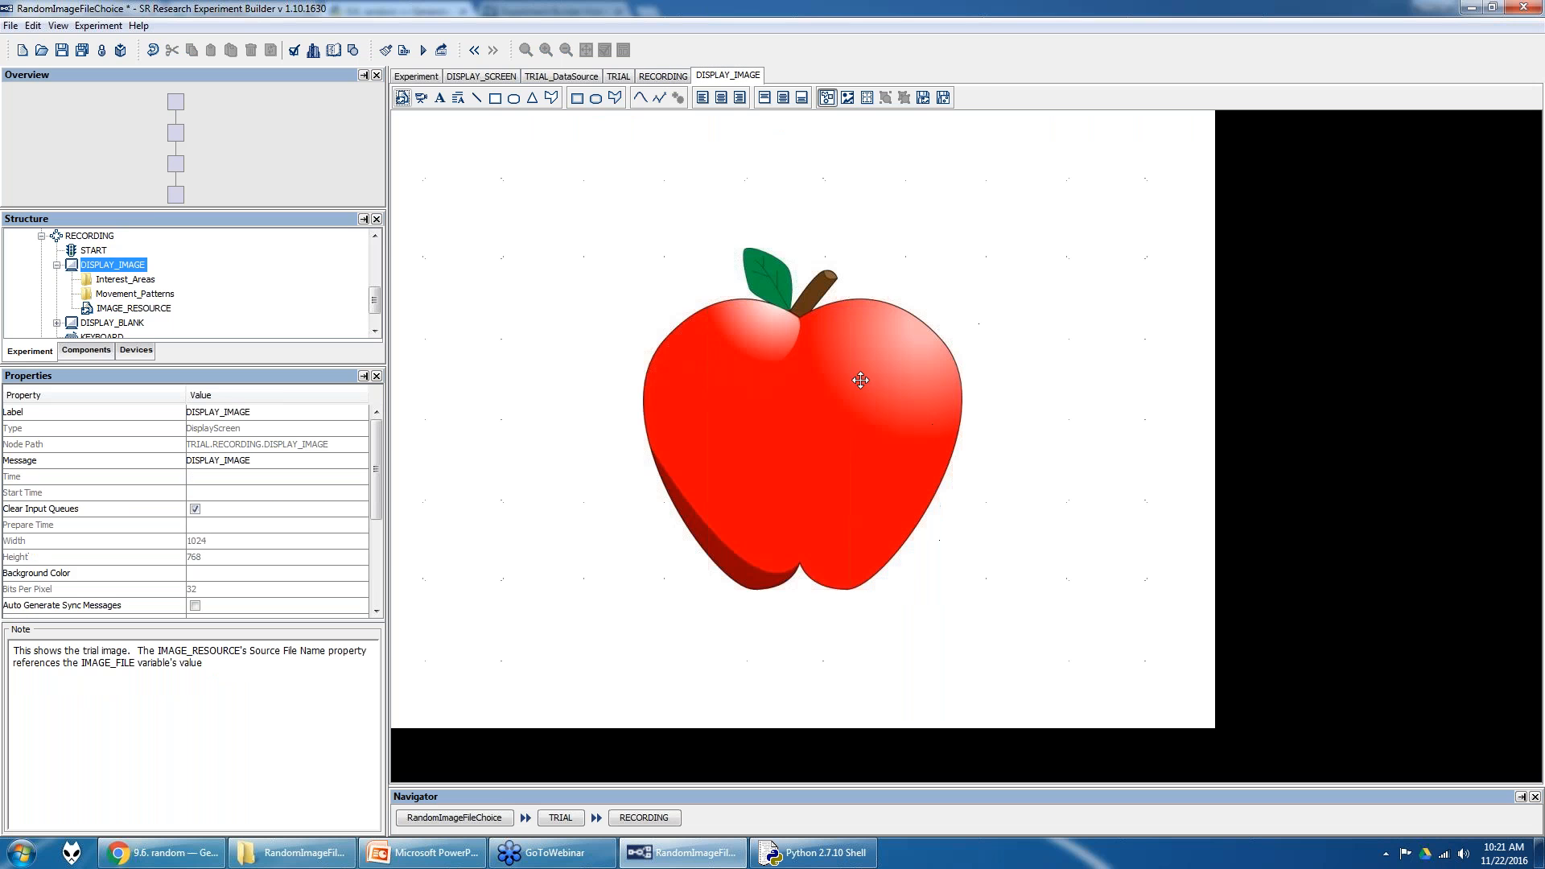
left_click(837, 417)
scroll(380, 495, "down", 4)
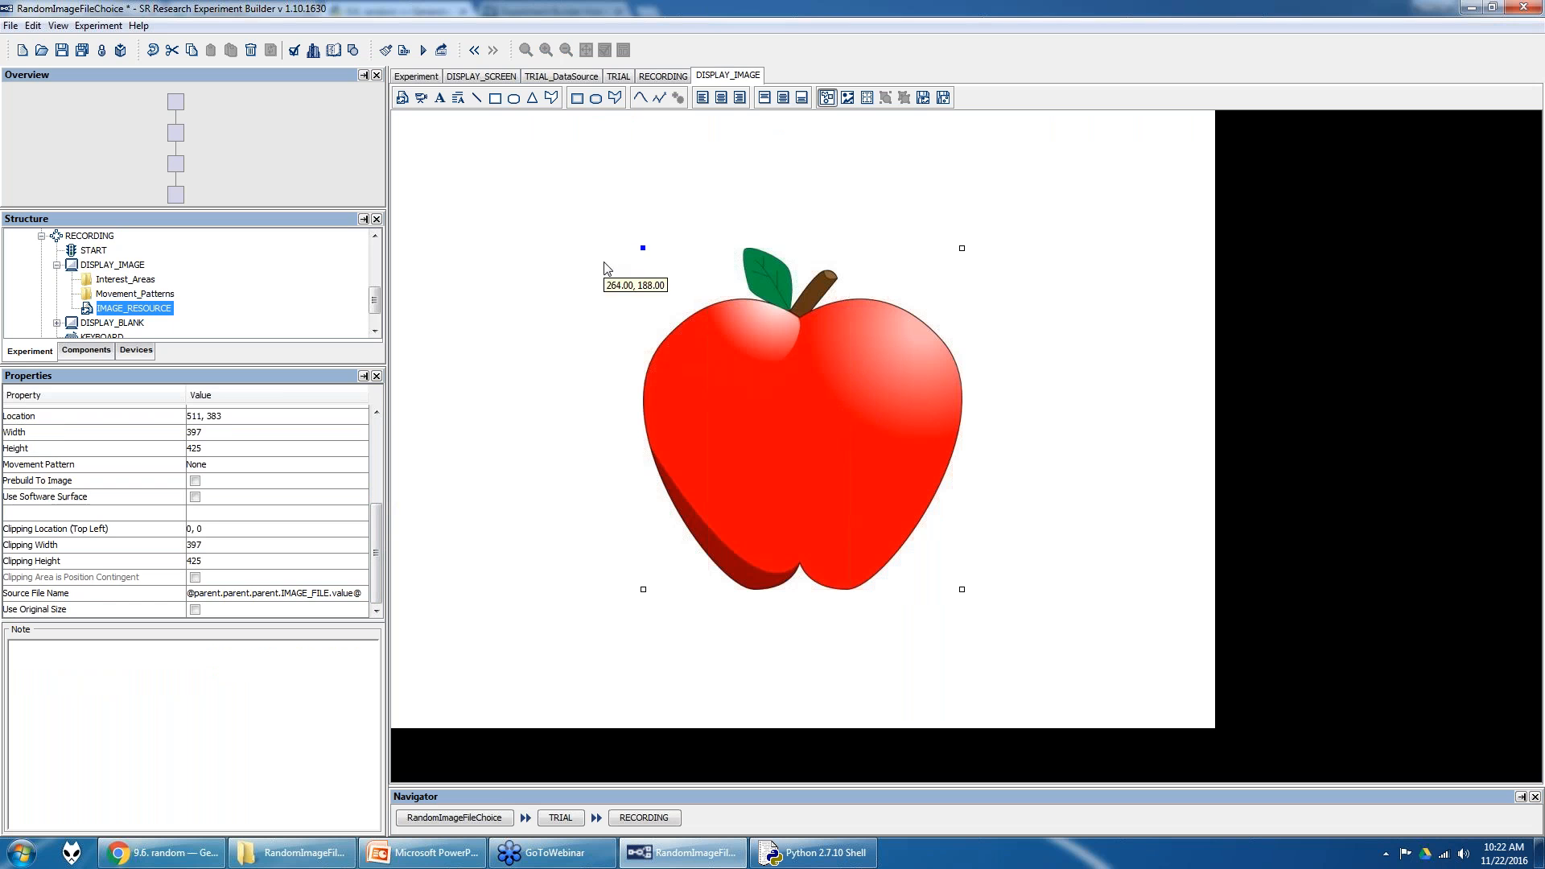
- Check the EYELINK device's dummy mode setting and start a test run of the experiment, accepting the test-run and dummy mode warnings
left_click(140, 352)
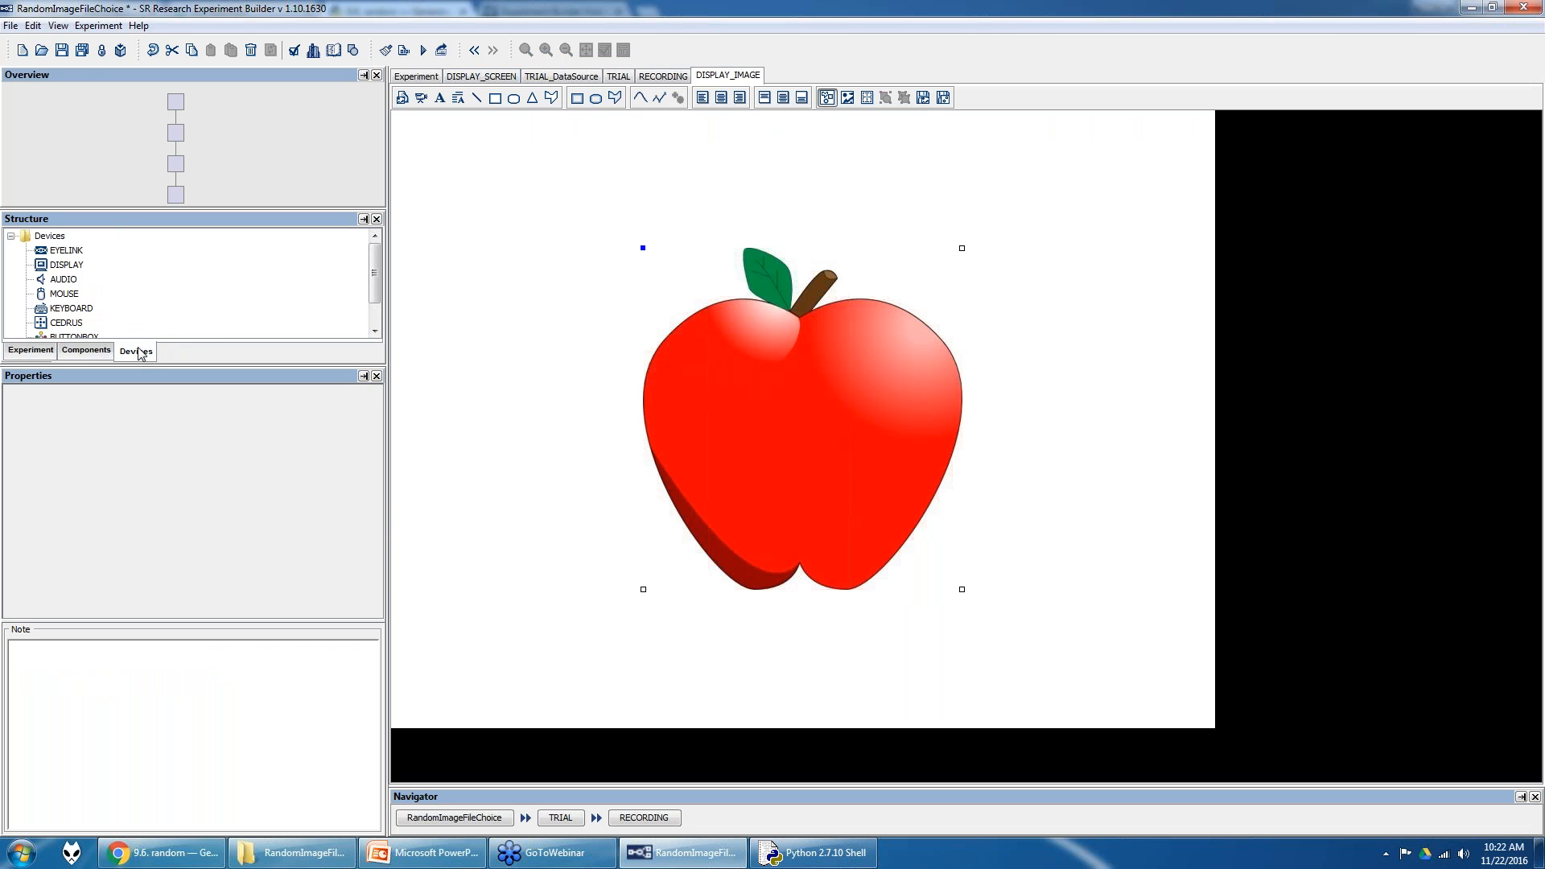
left_click(69, 252)
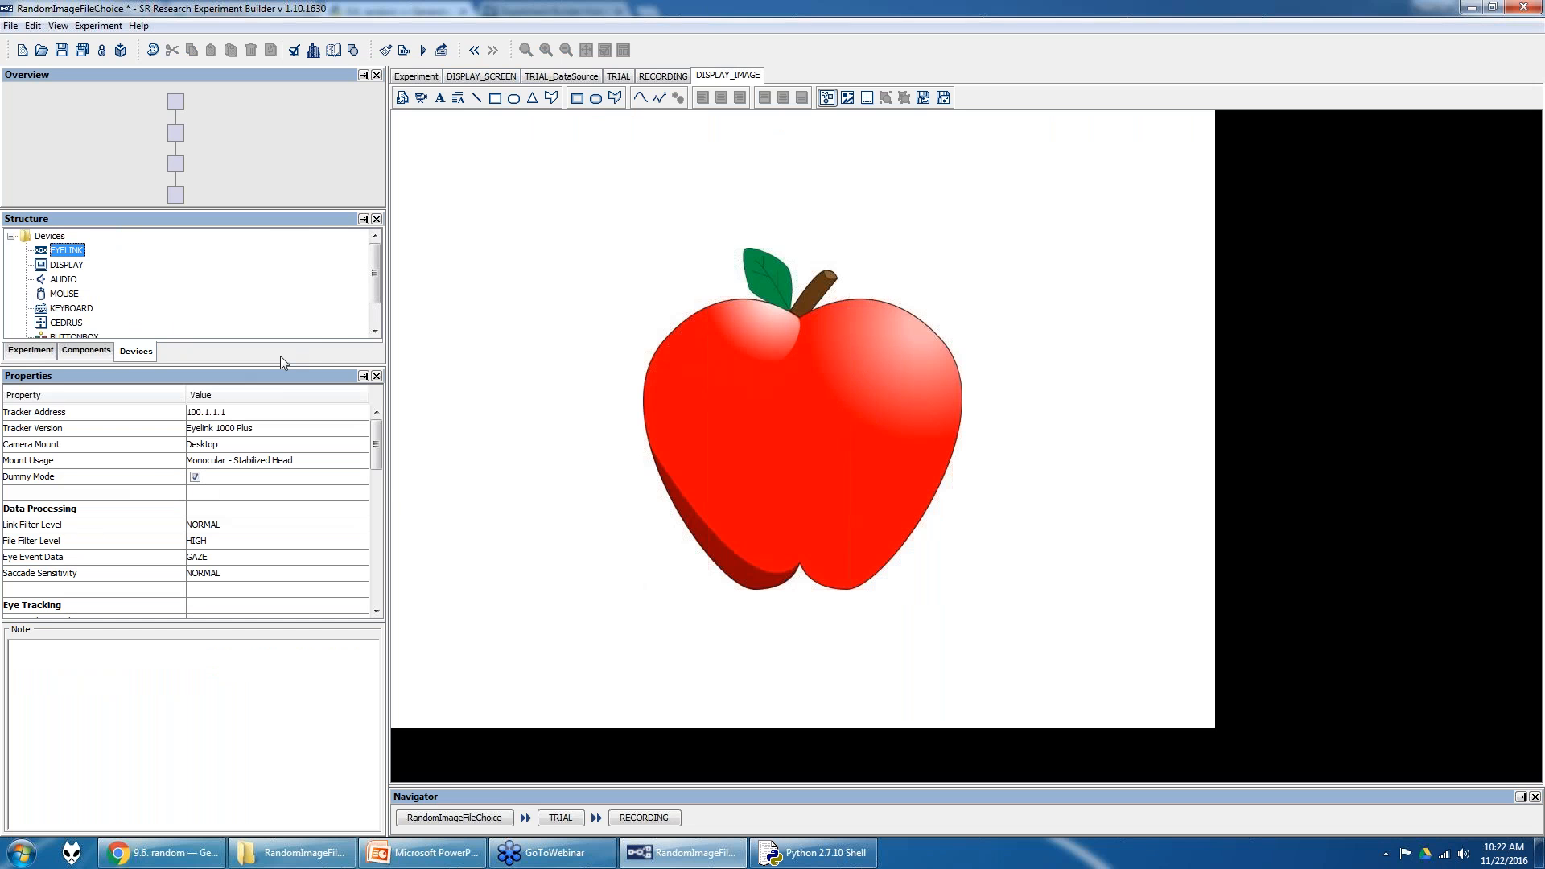
left_click(423, 51)
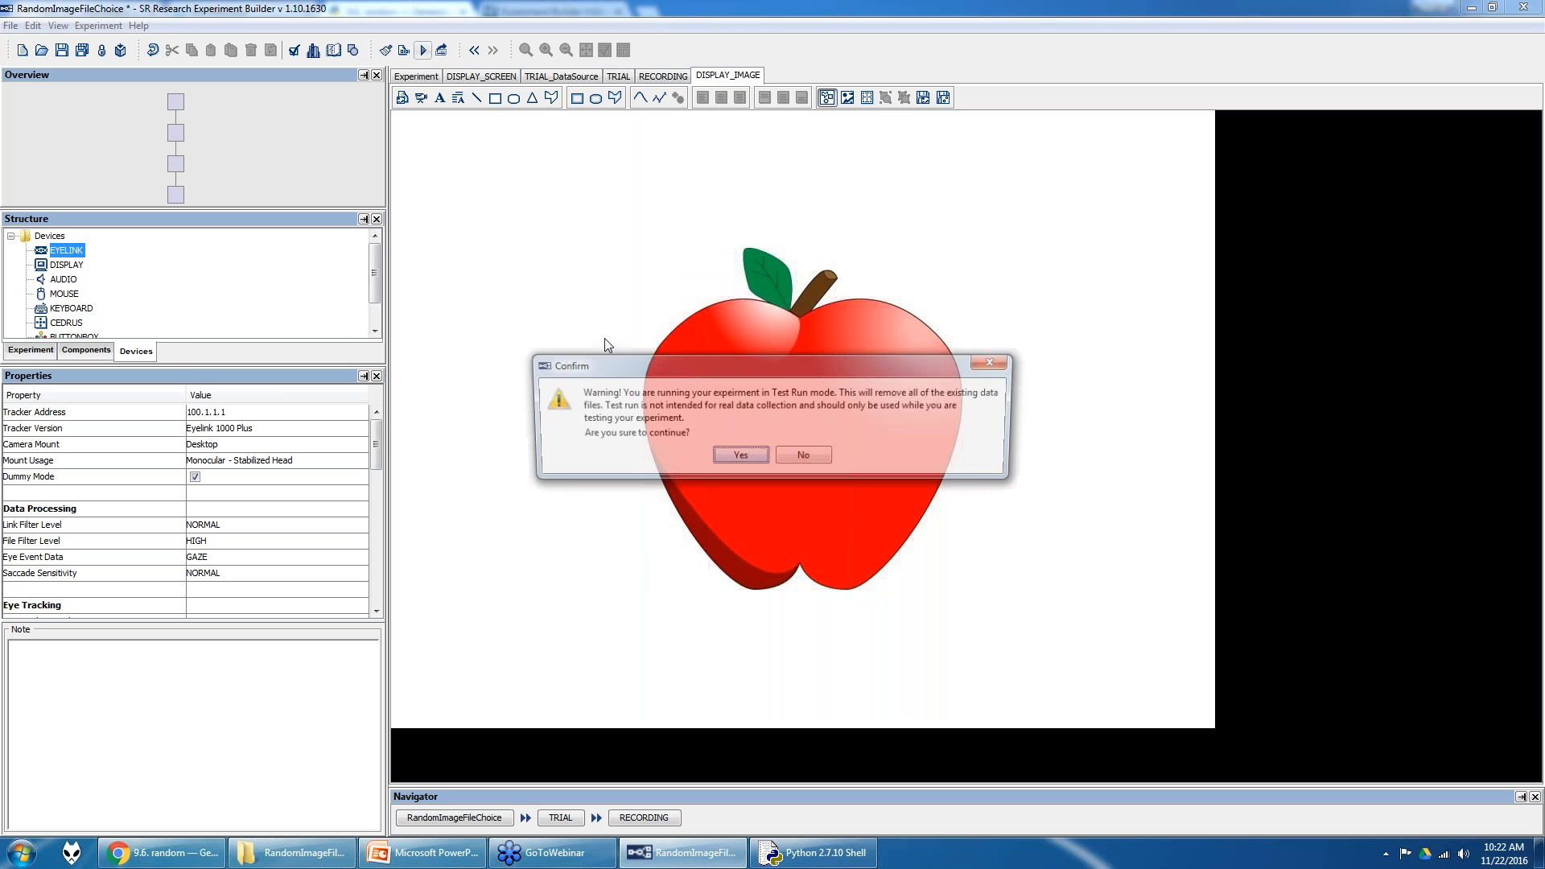
left_click(737, 458)
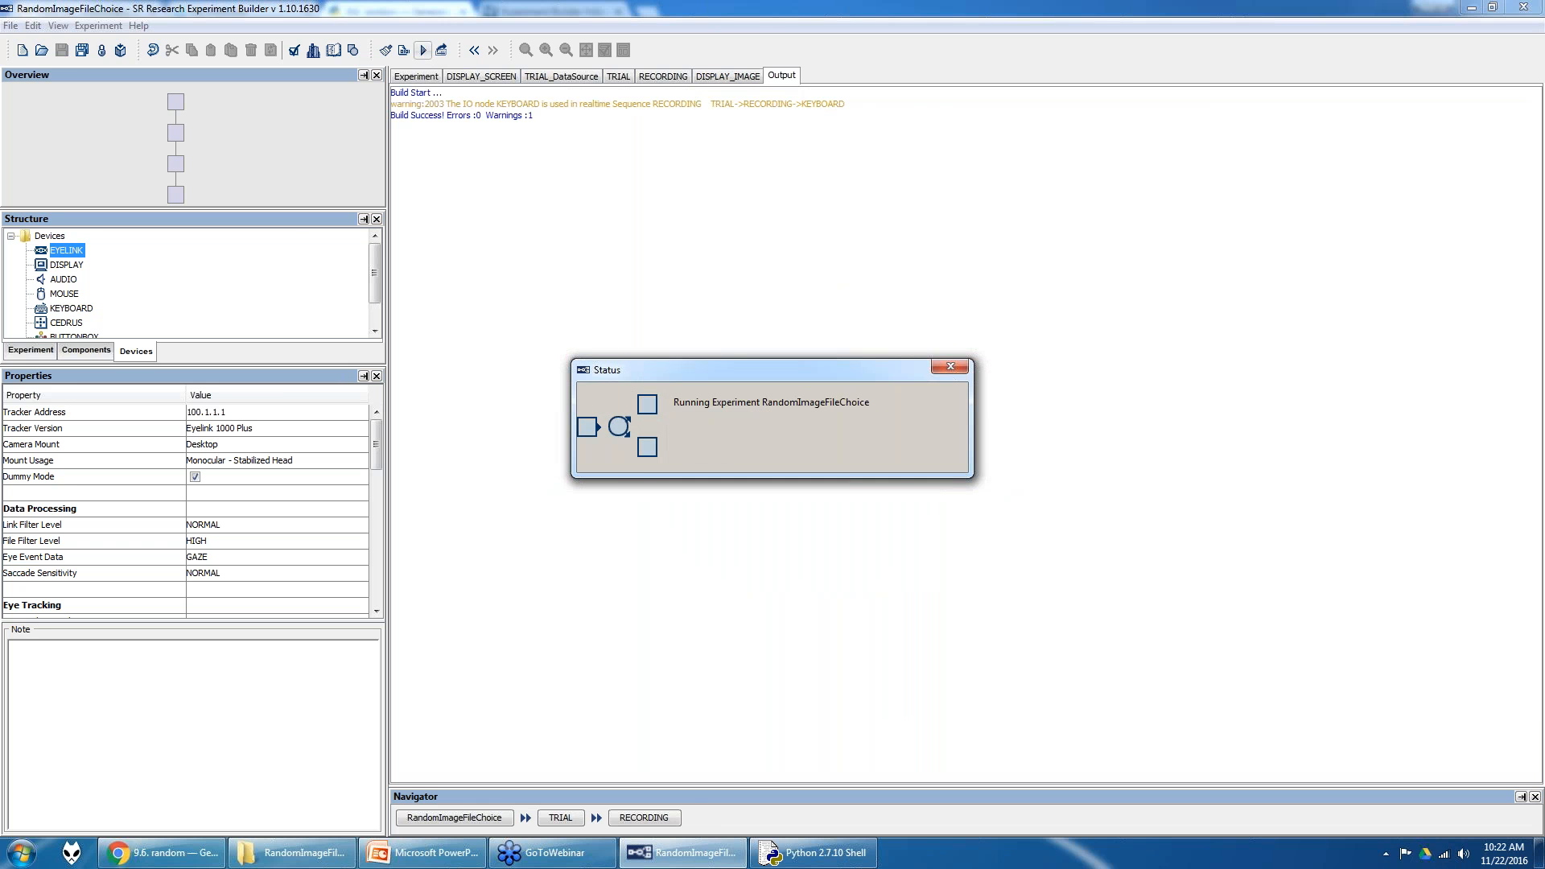
left_click(722, 466)
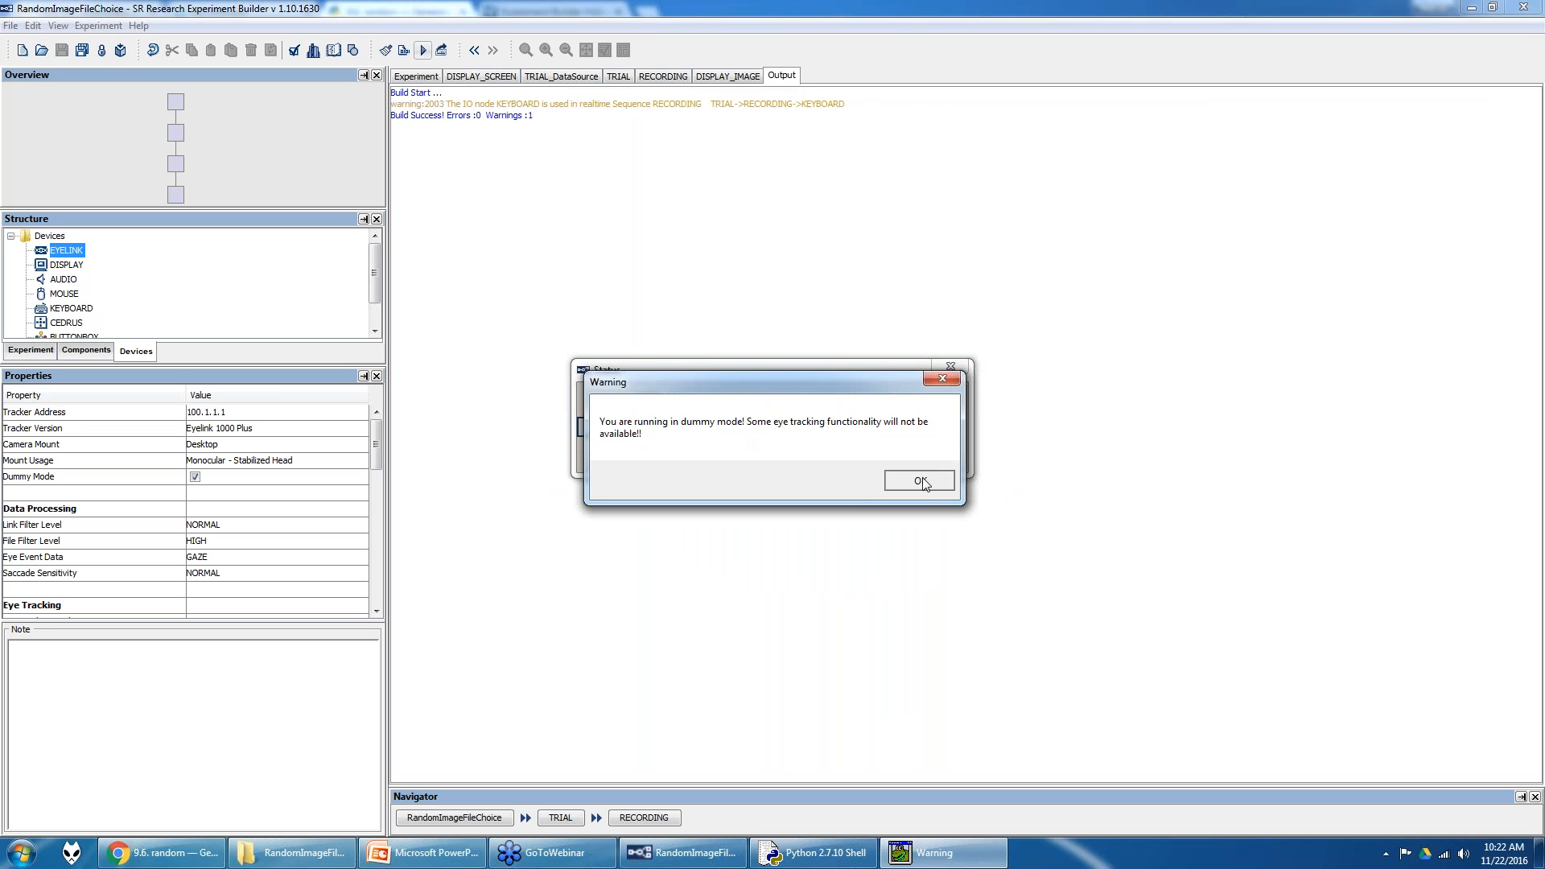
left_click(923, 481)
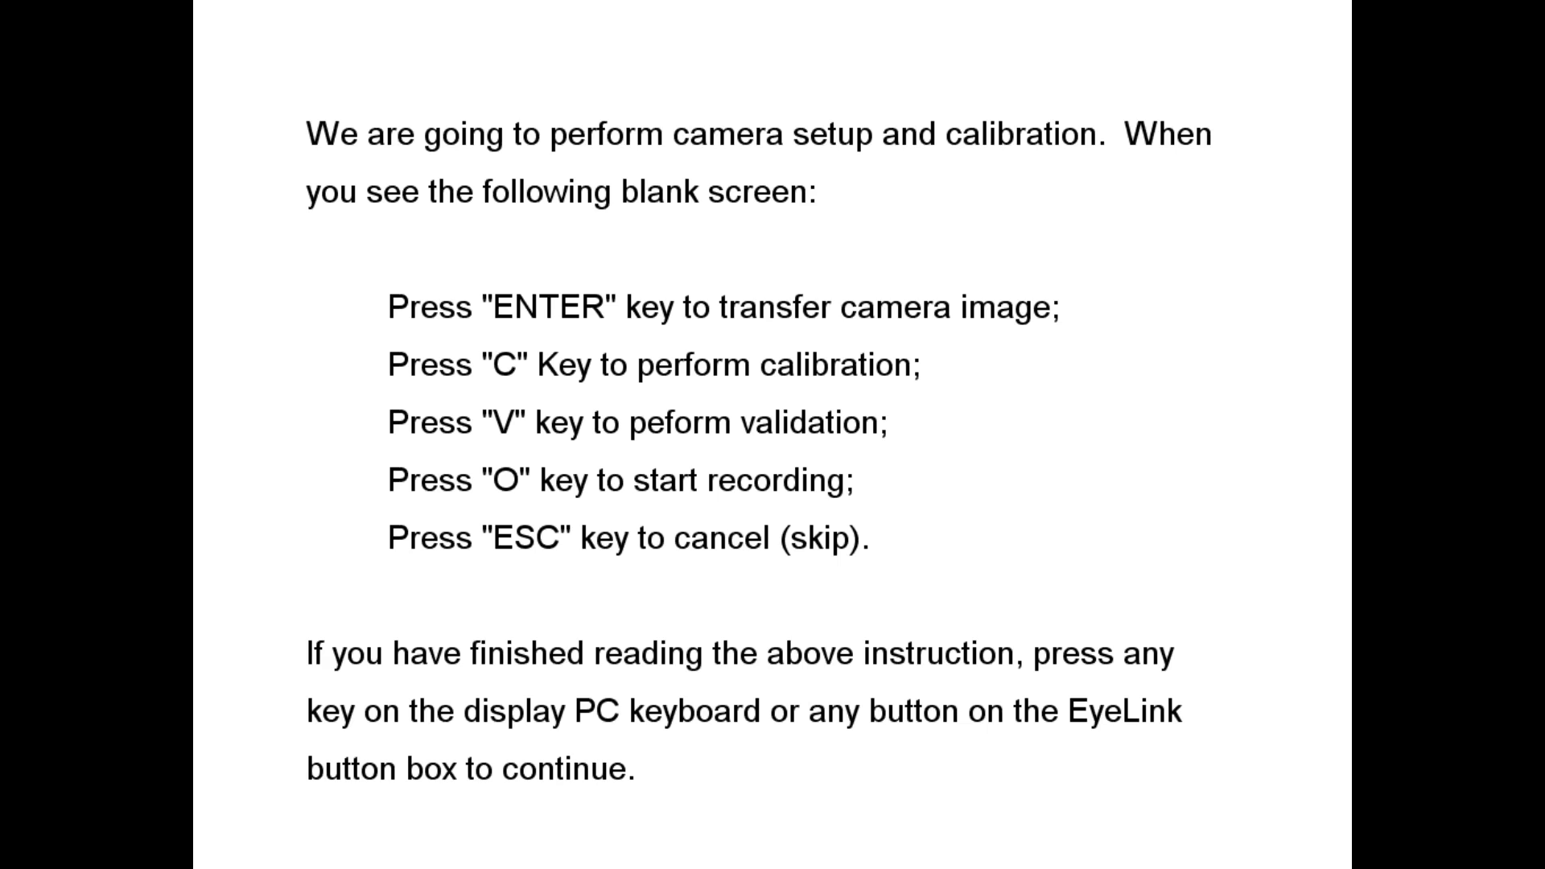
- Advance past the camera setup instructions, abort the test run and dismiss the EDF file warning
key("space")
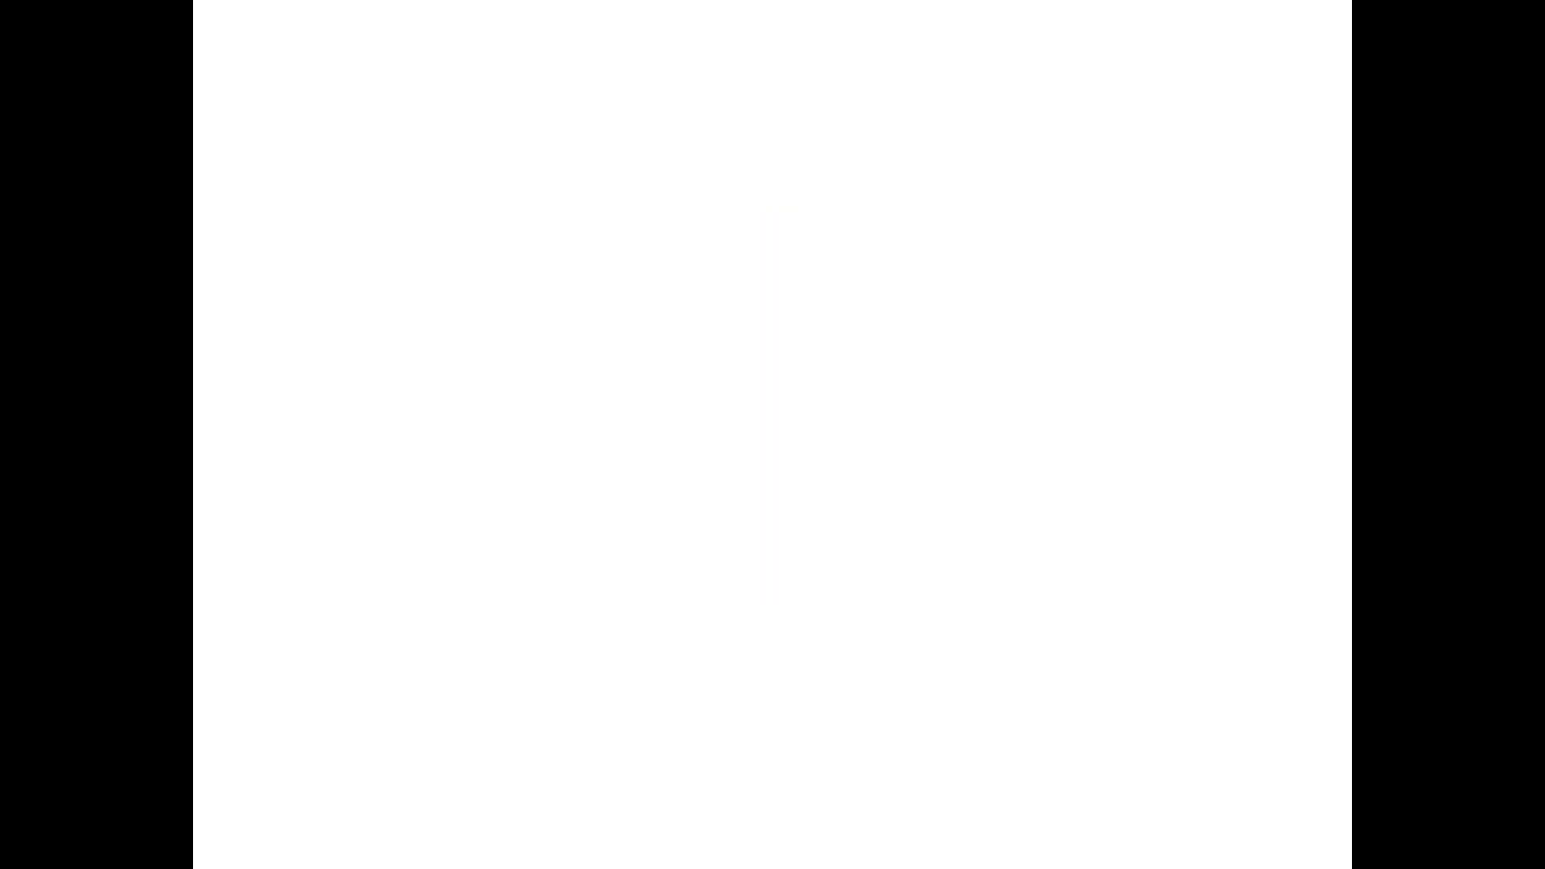
key("ctrl+c")
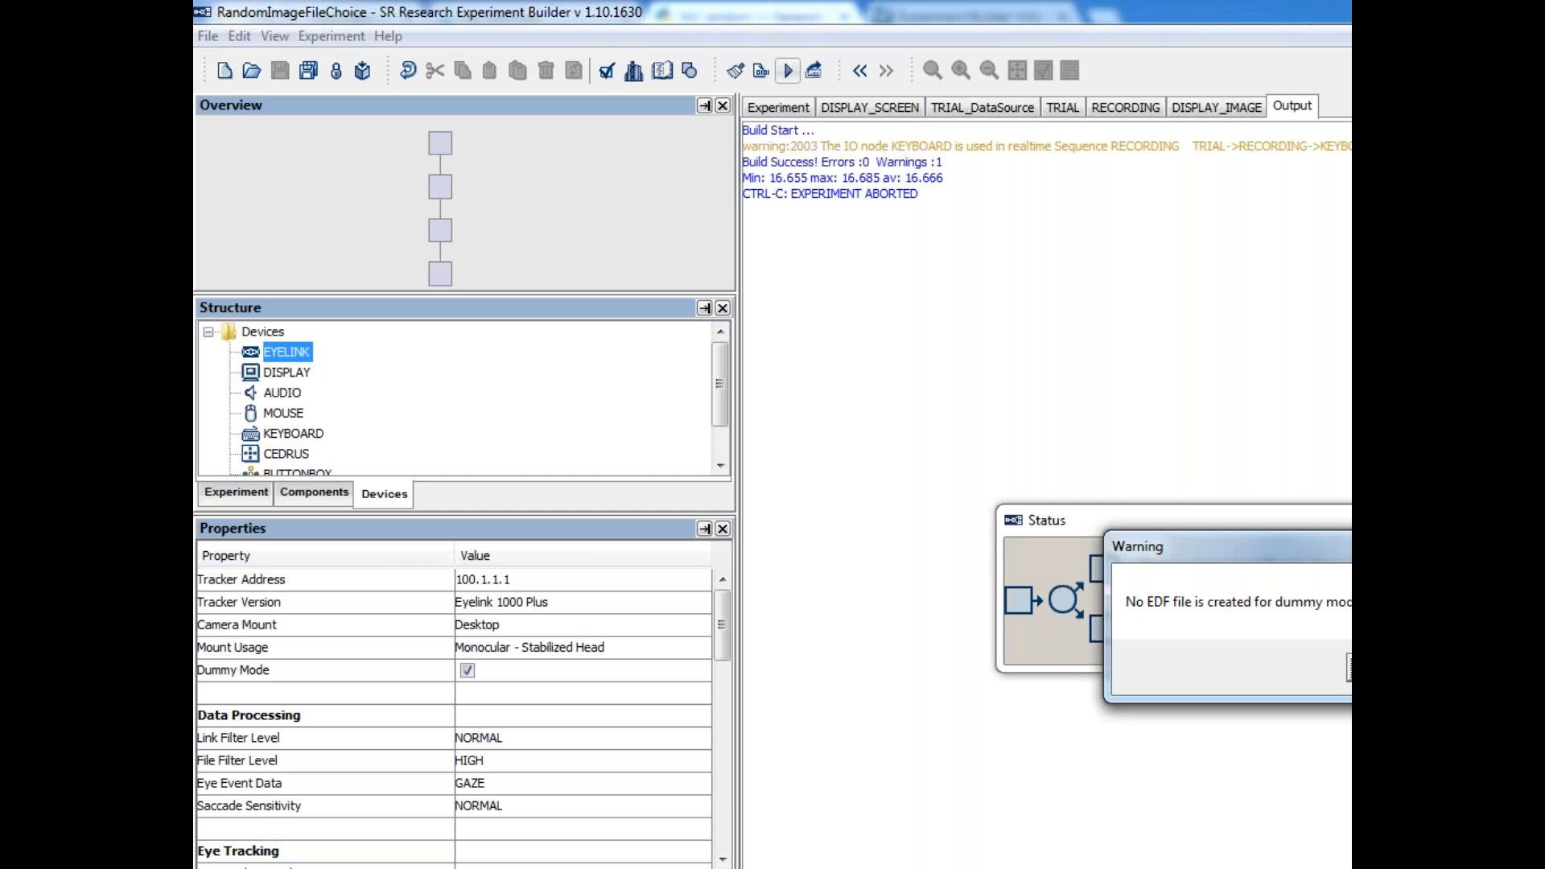
left_click(1350, 667)
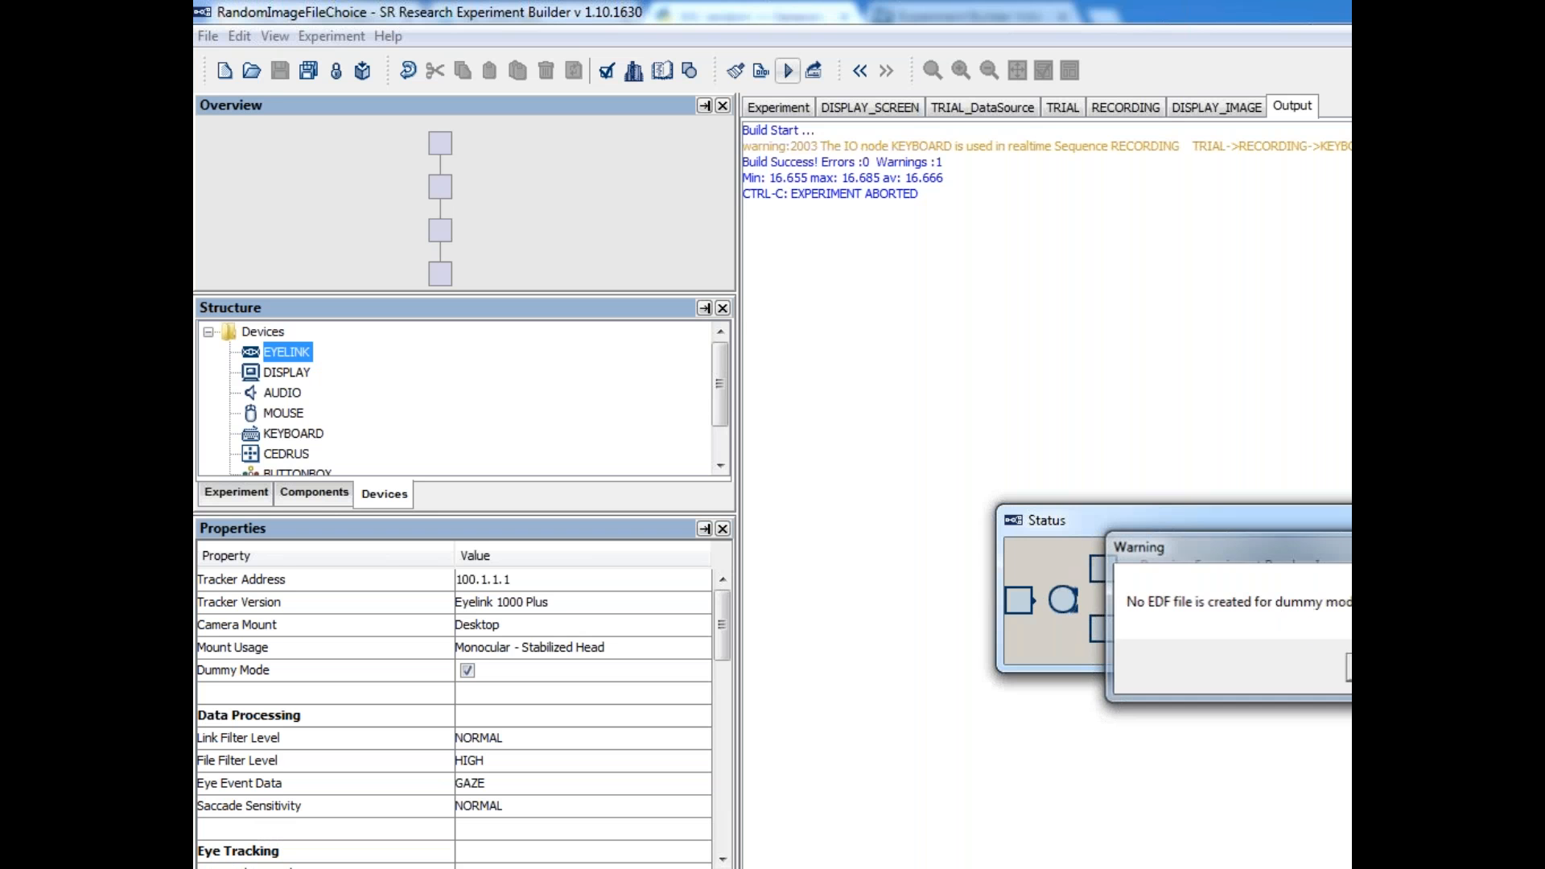
- Enable Use Original Size for the apple image resource on DISPLAY_IMAGE and save the experiment
left_click(1219, 113)
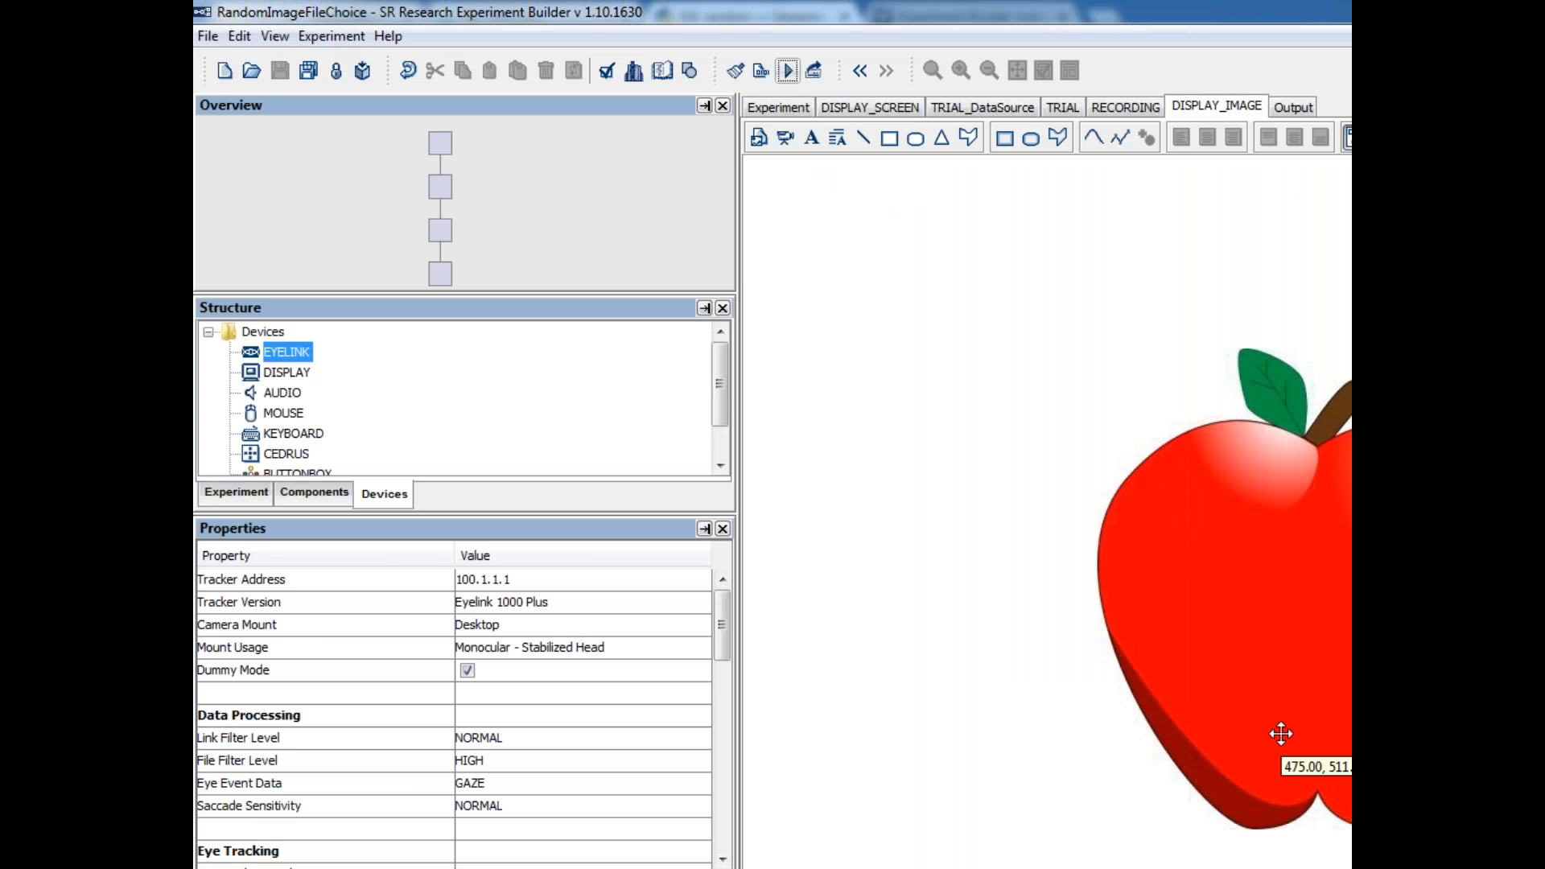
left_click(1283, 581)
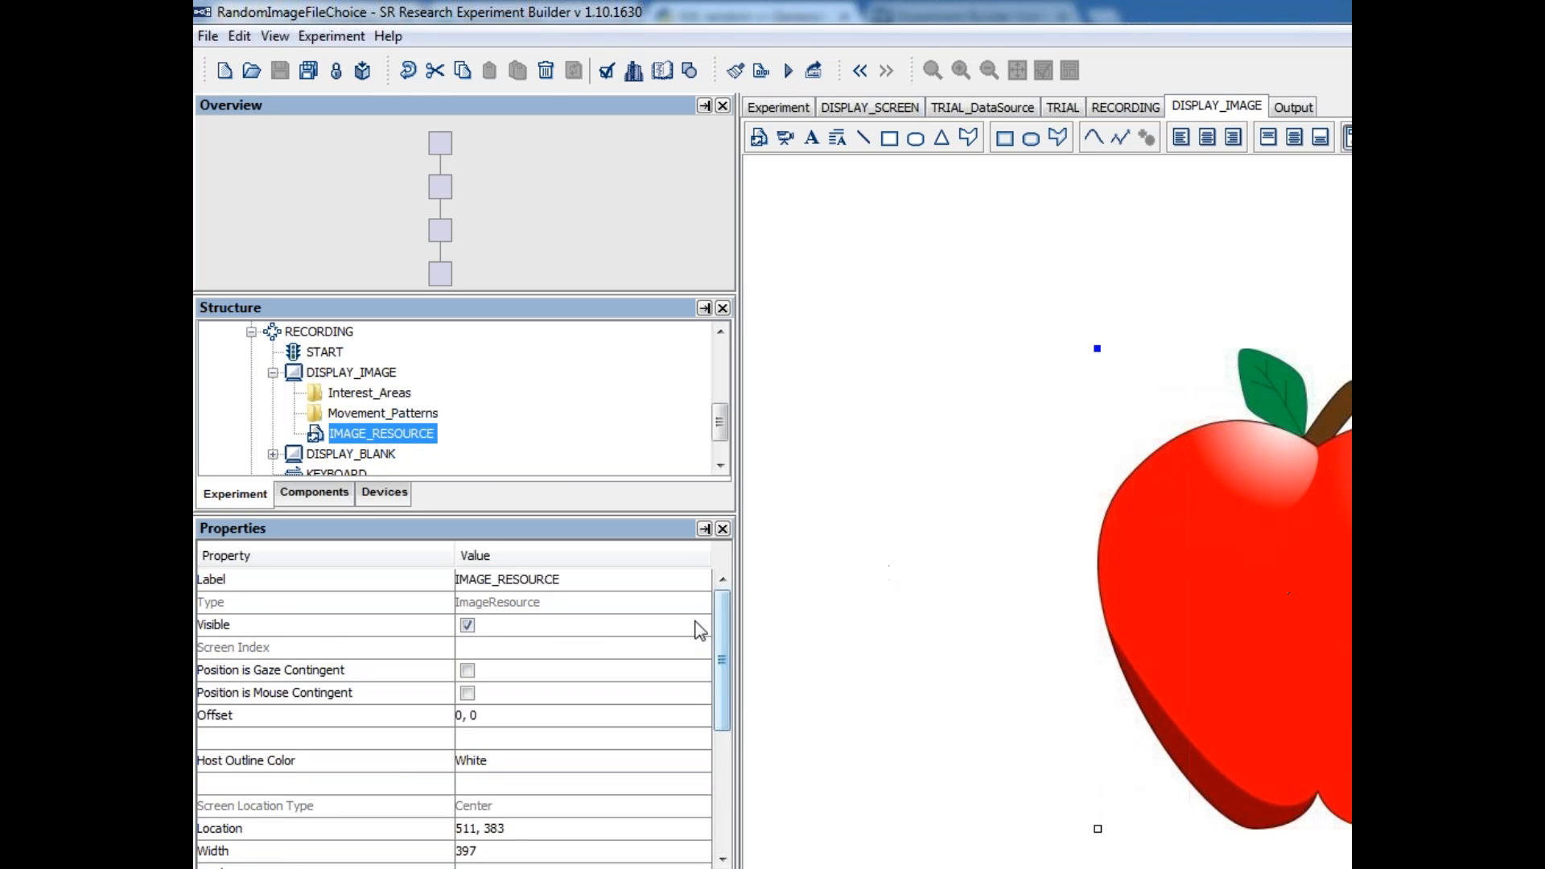
left_click_drag(718, 621, 728, 769)
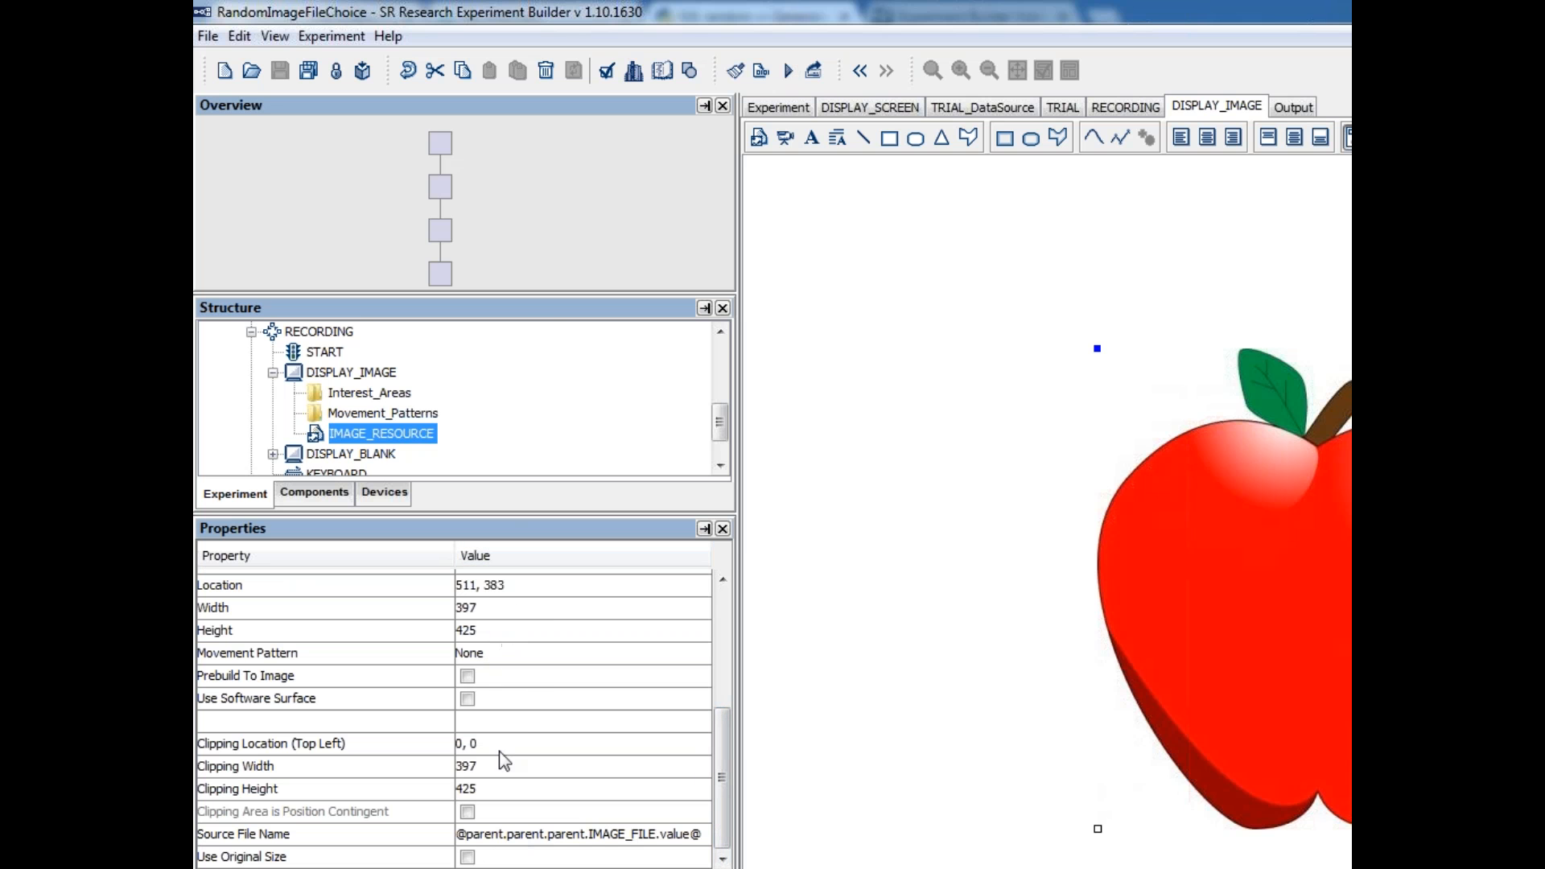
left_click(467, 857)
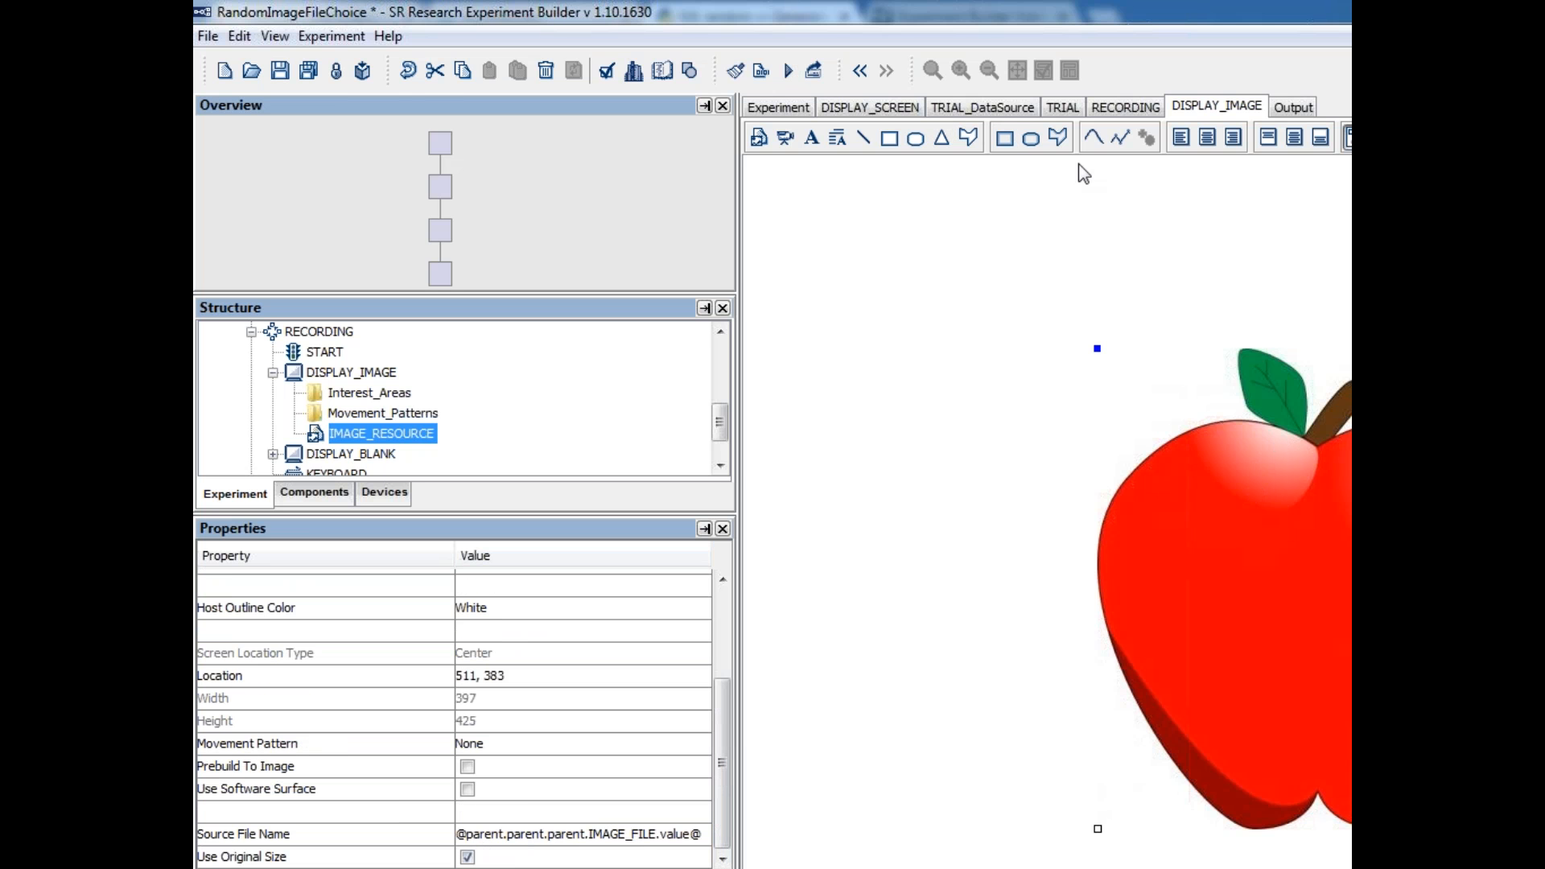
left_click(299, 72)
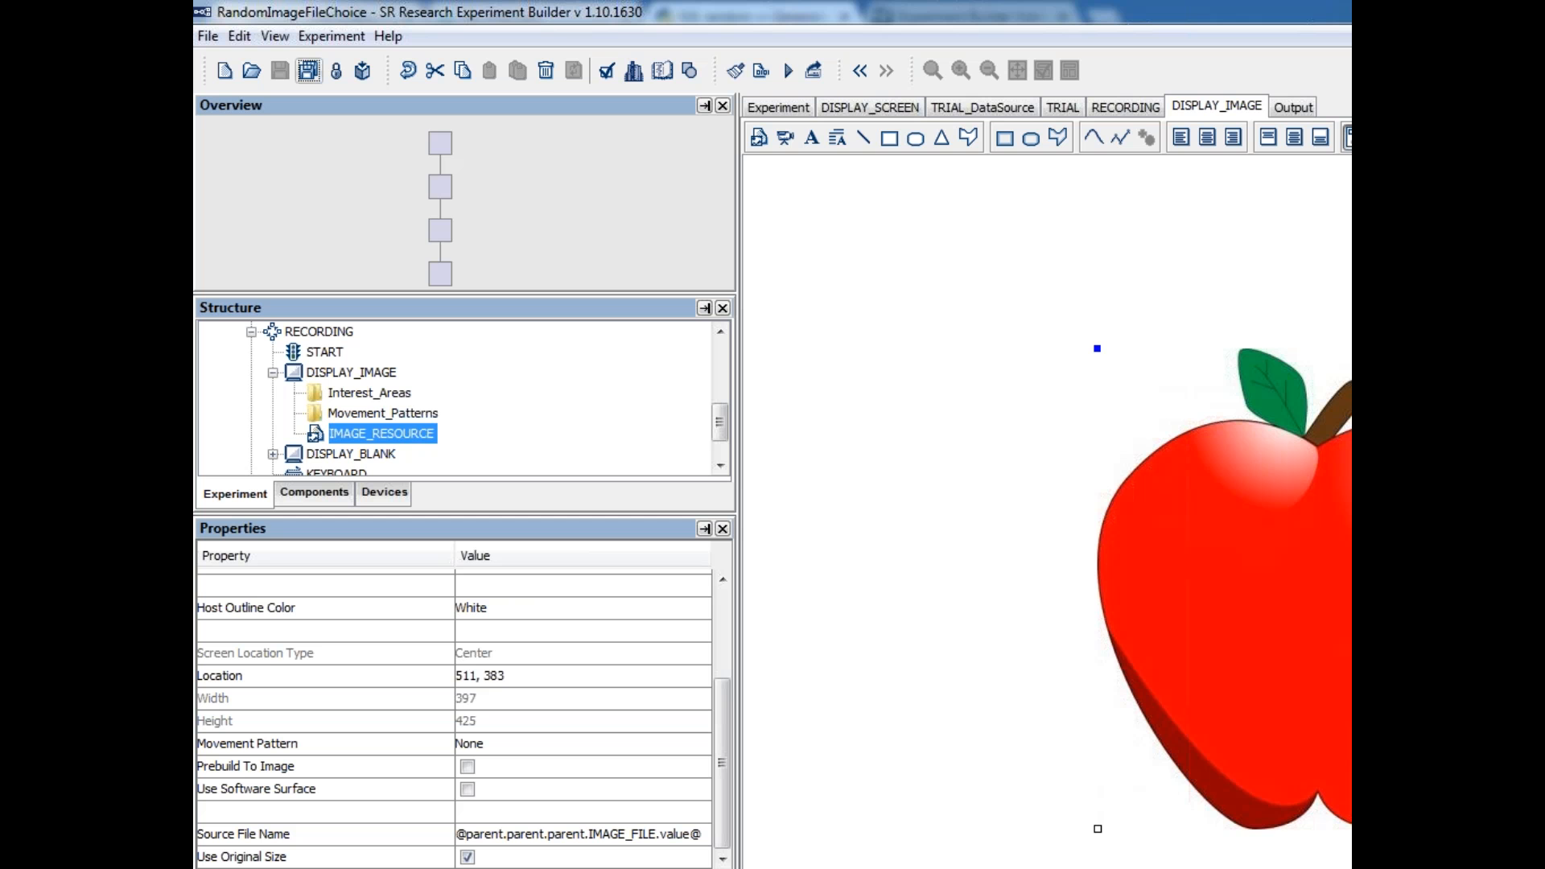
- Examine the random.choice expression that SET_TRIAL_VARIABLES assigns to IMAGE_FILE in the TRIAL sequence, and close its attribute-value list
left_click(1074, 112)
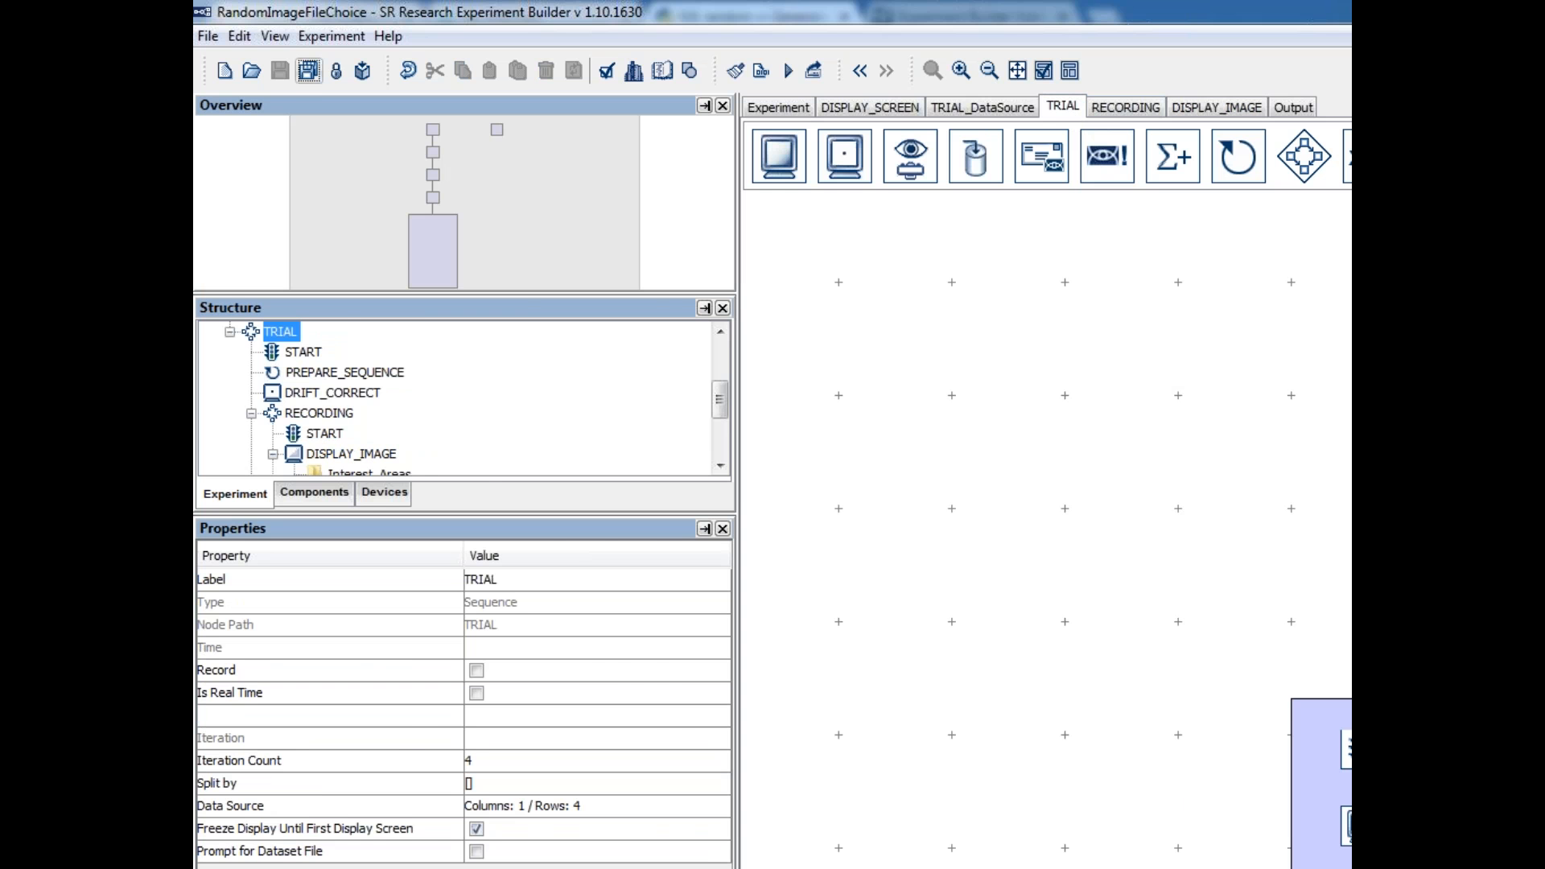
key("alt+Tab")
key("alt+Tab")
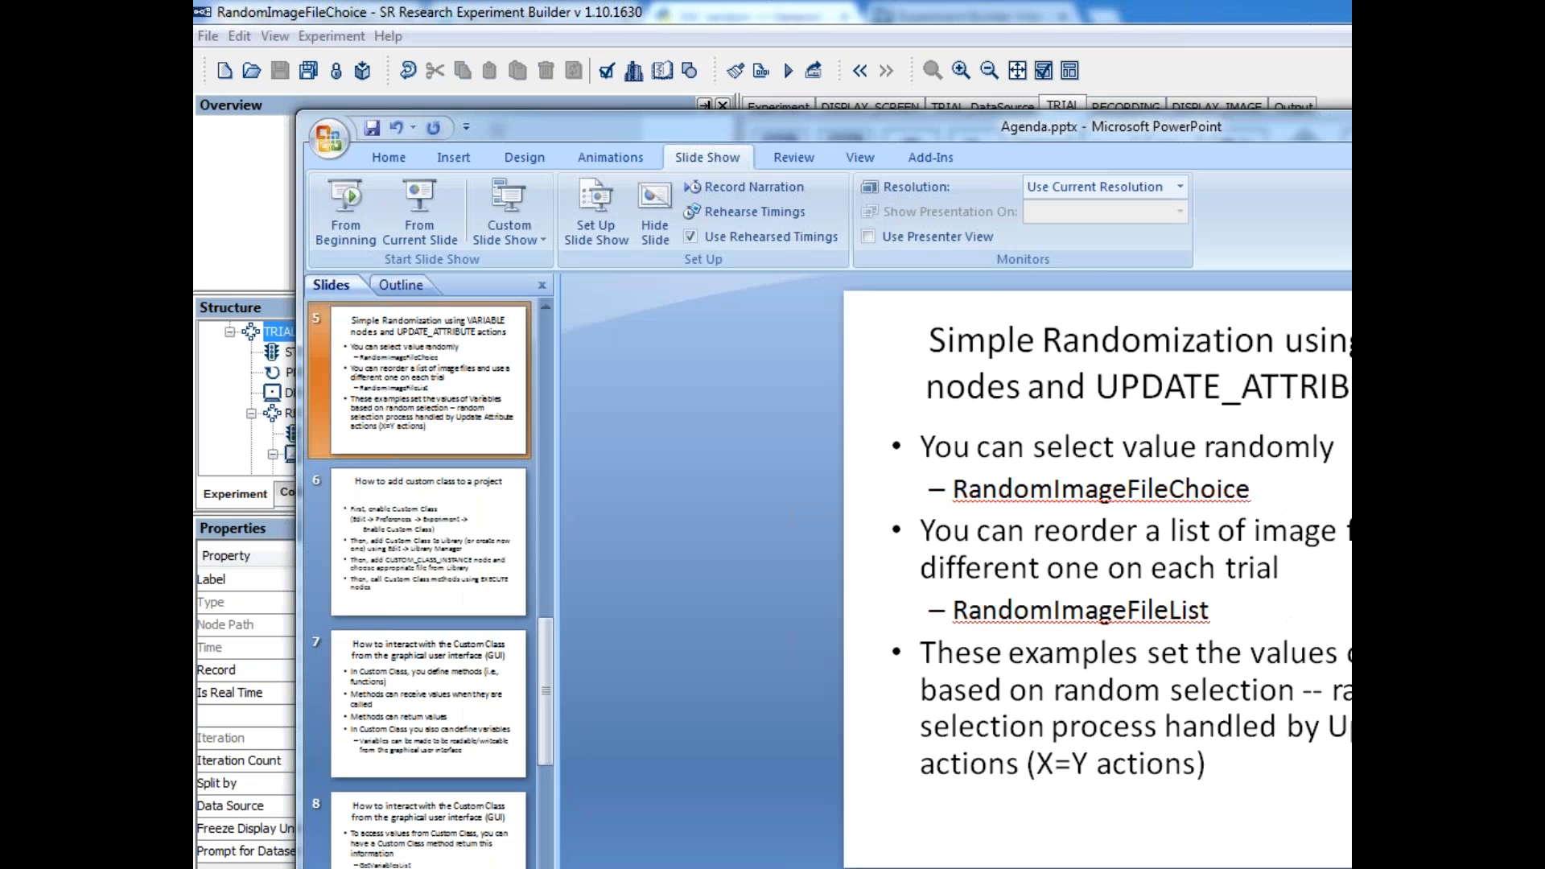
key("alt+Tab")
key("alt+Tab")
key("alt+Tab")
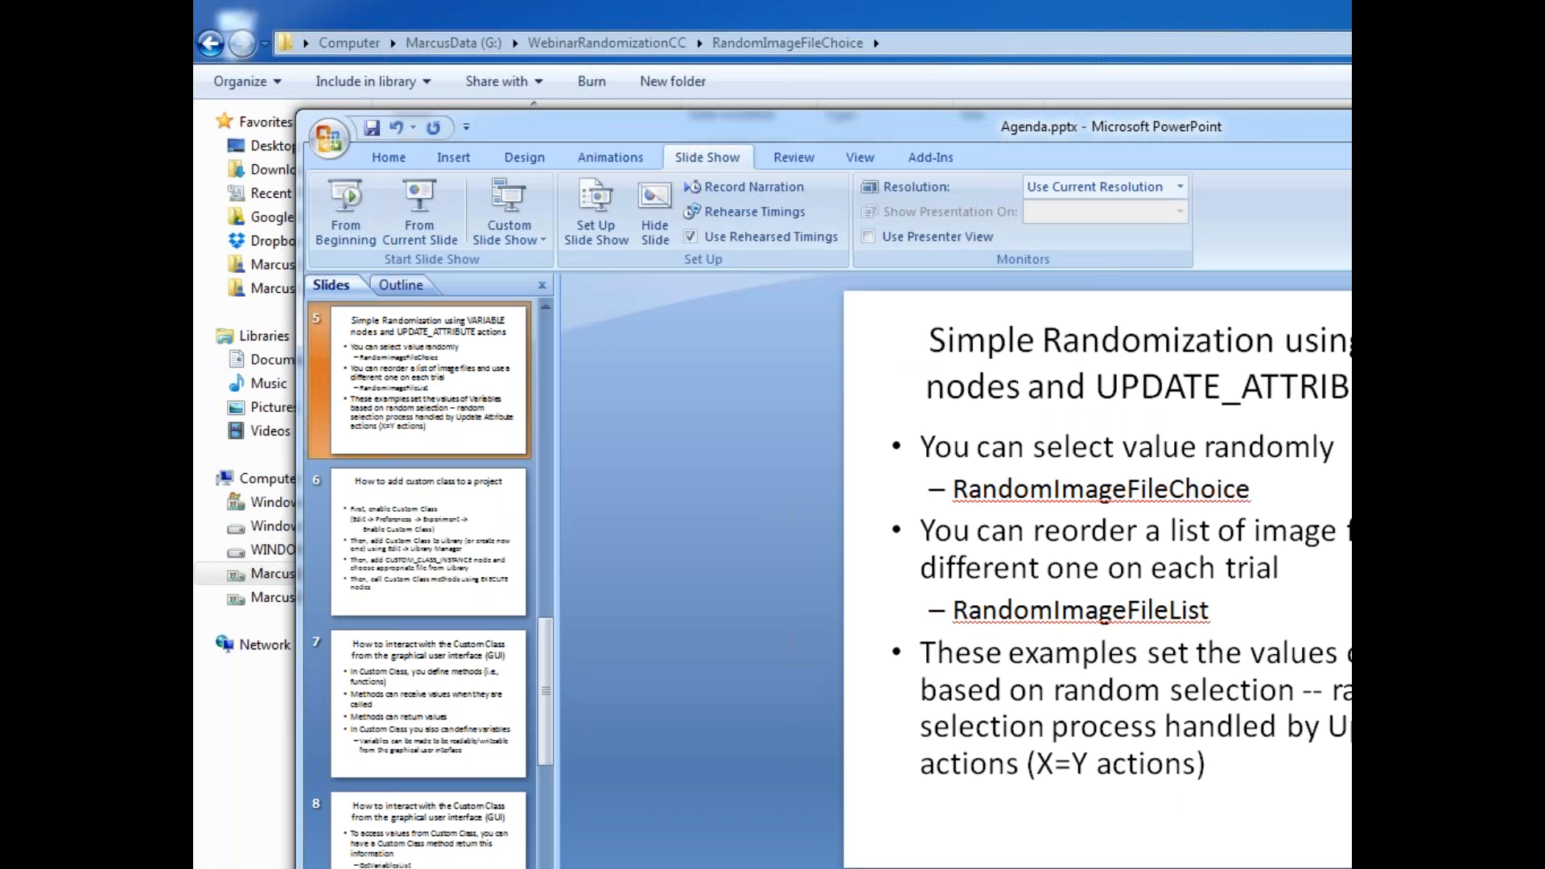
key("alt+Tab")
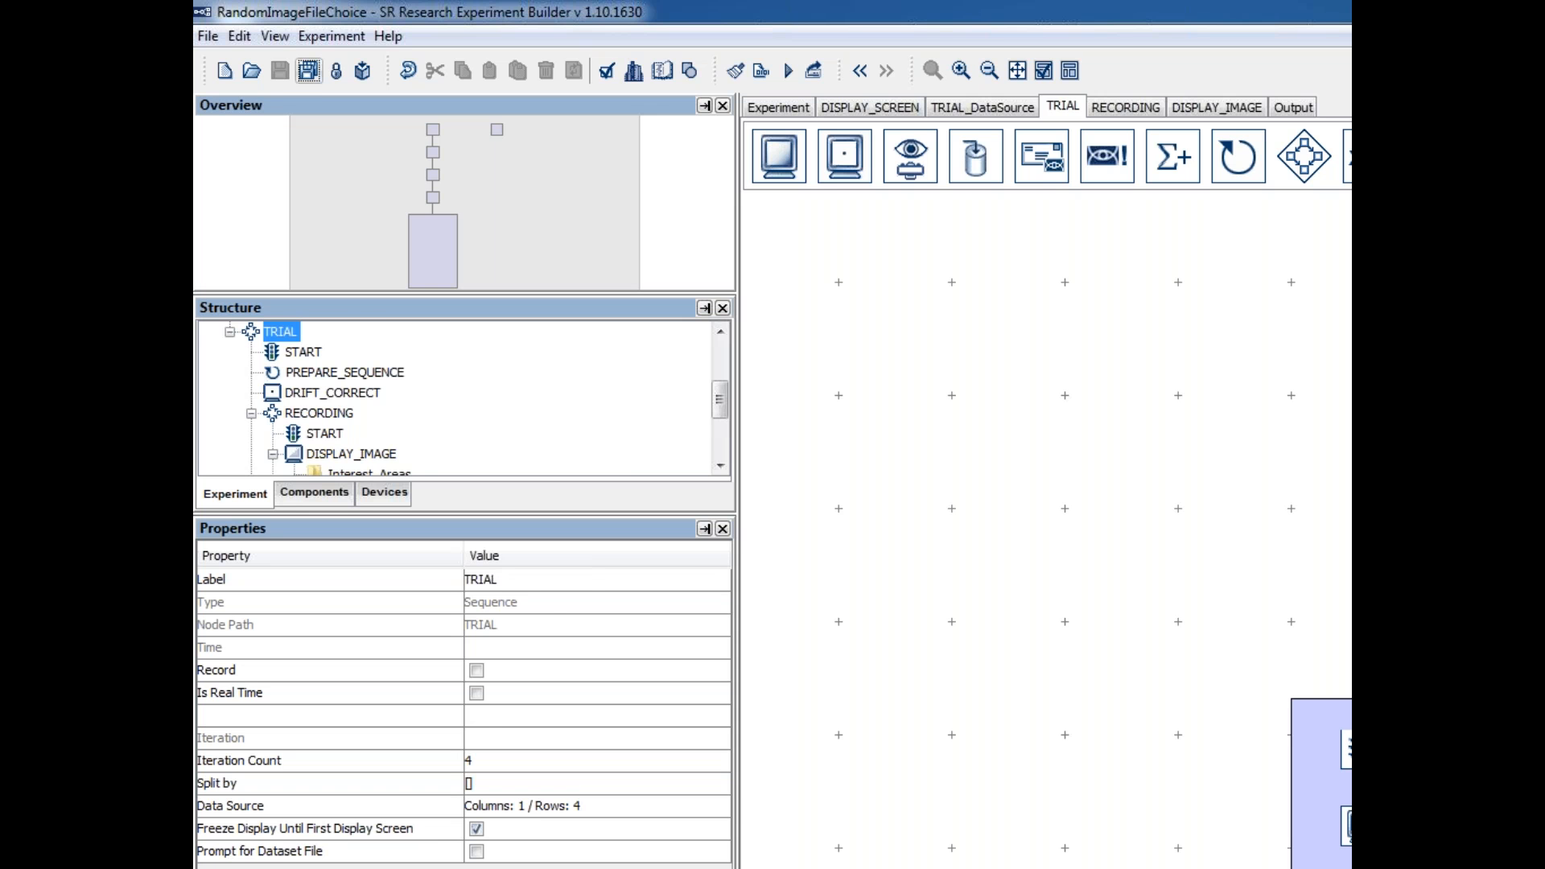
left_click(1410, 389)
left_click(640, 739)
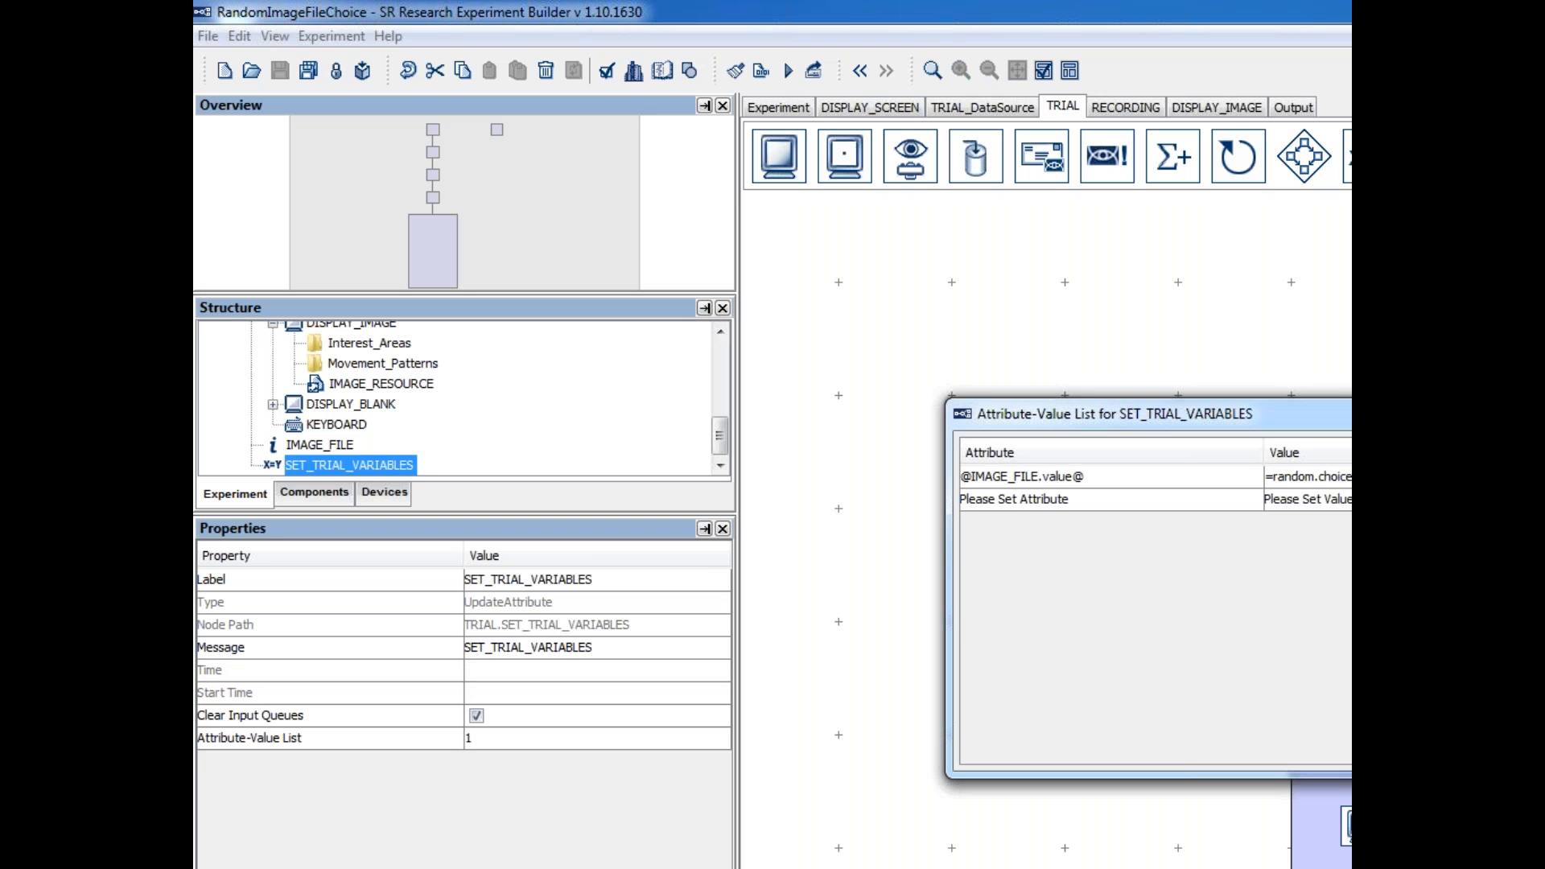
double_click(1529, 477)
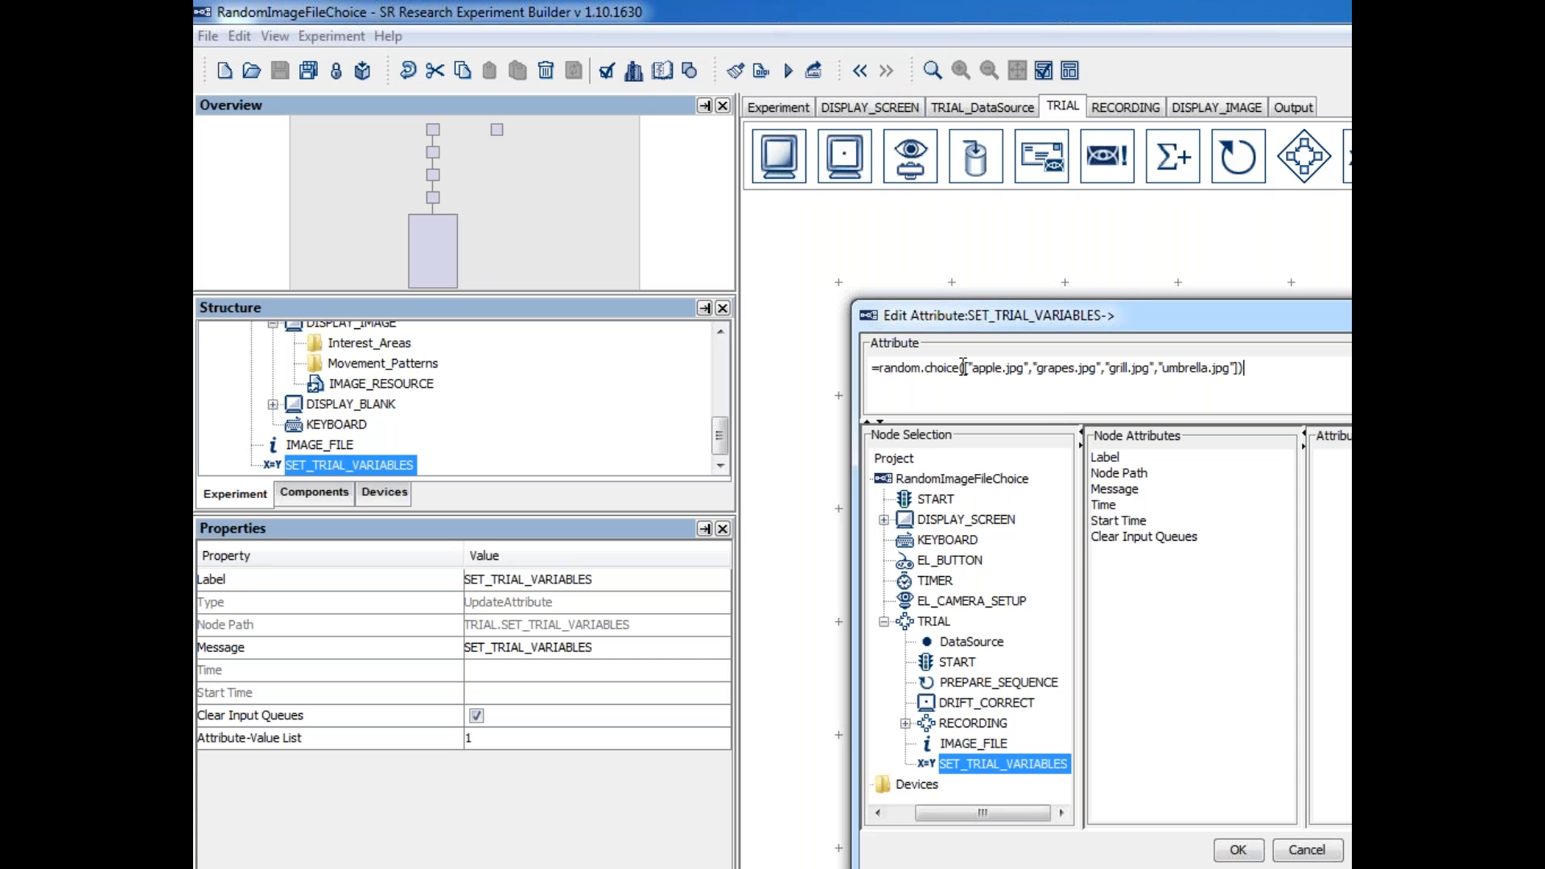
left_click(1238, 850)
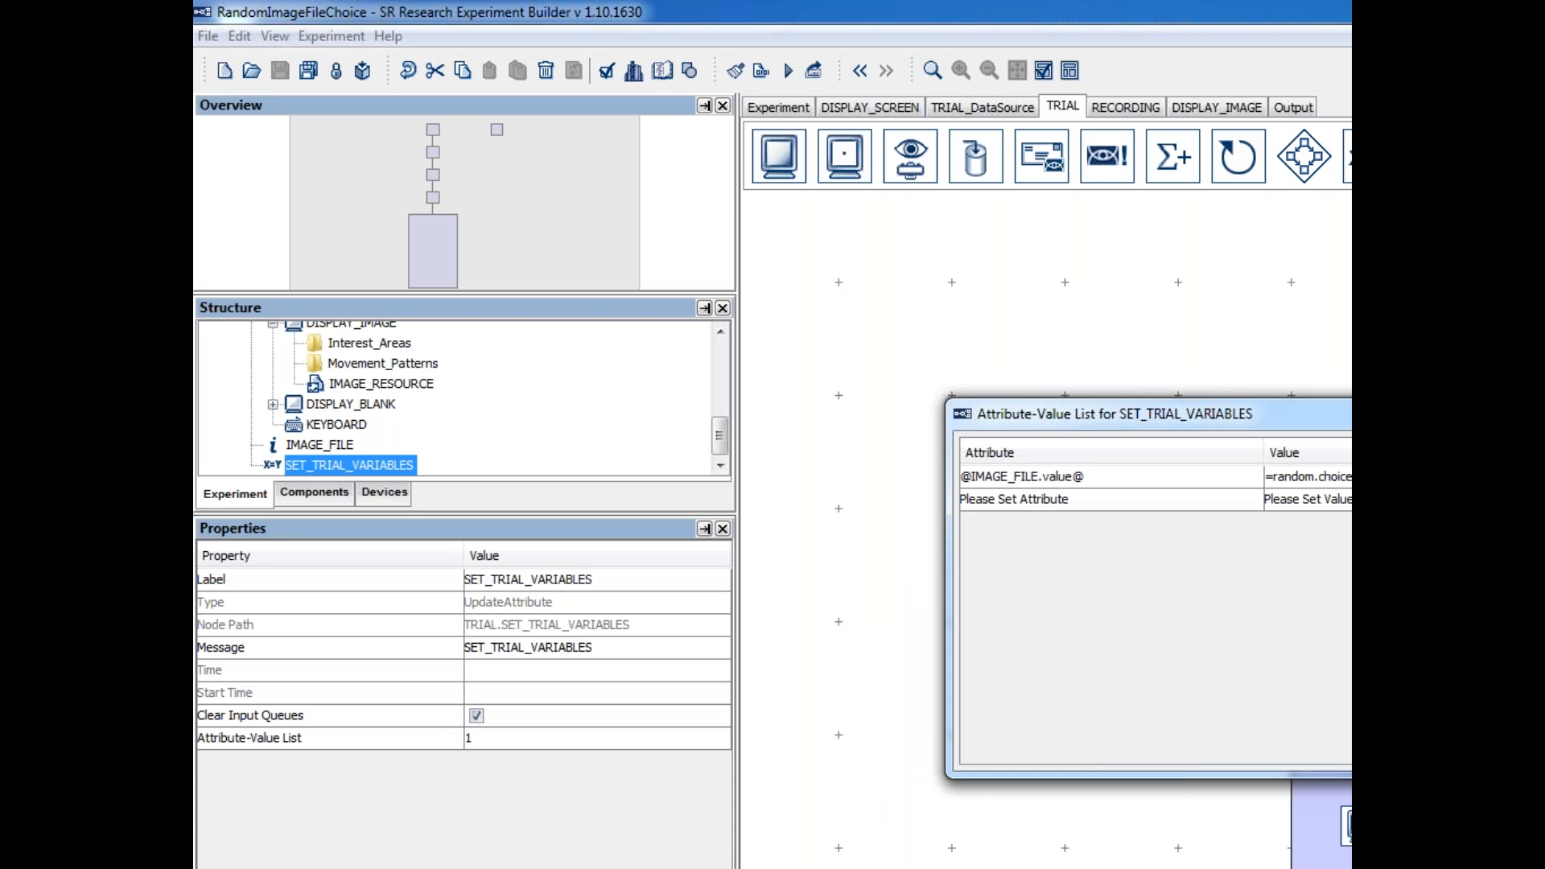
key("Escape")
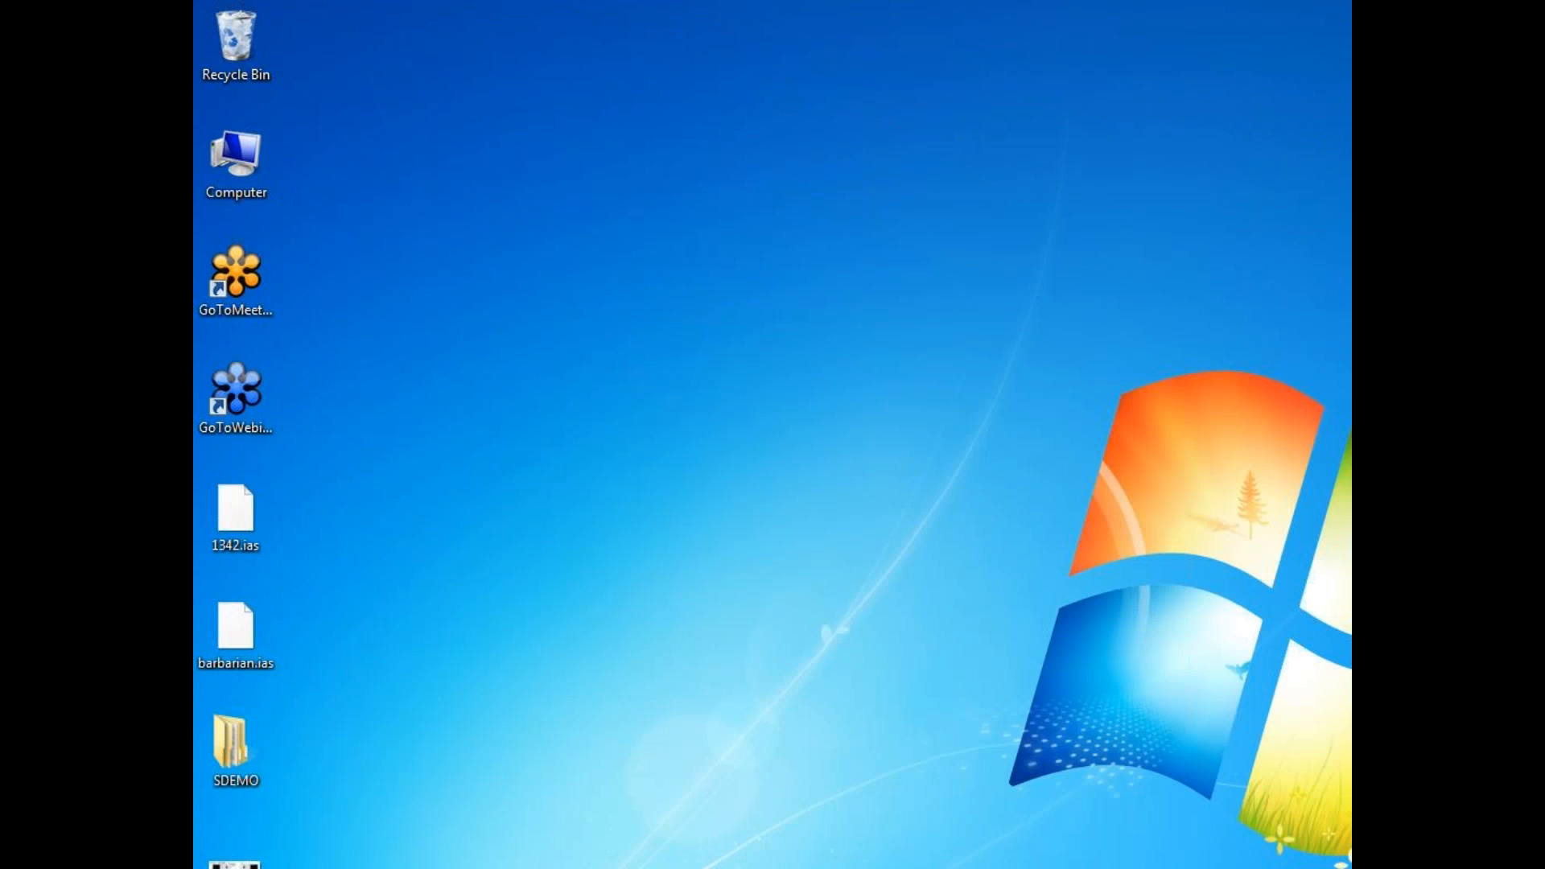
- Switch to the browser and review the random.choice entry in the Python random module documentation
double_click(245, 408)
key("alt+Tab")
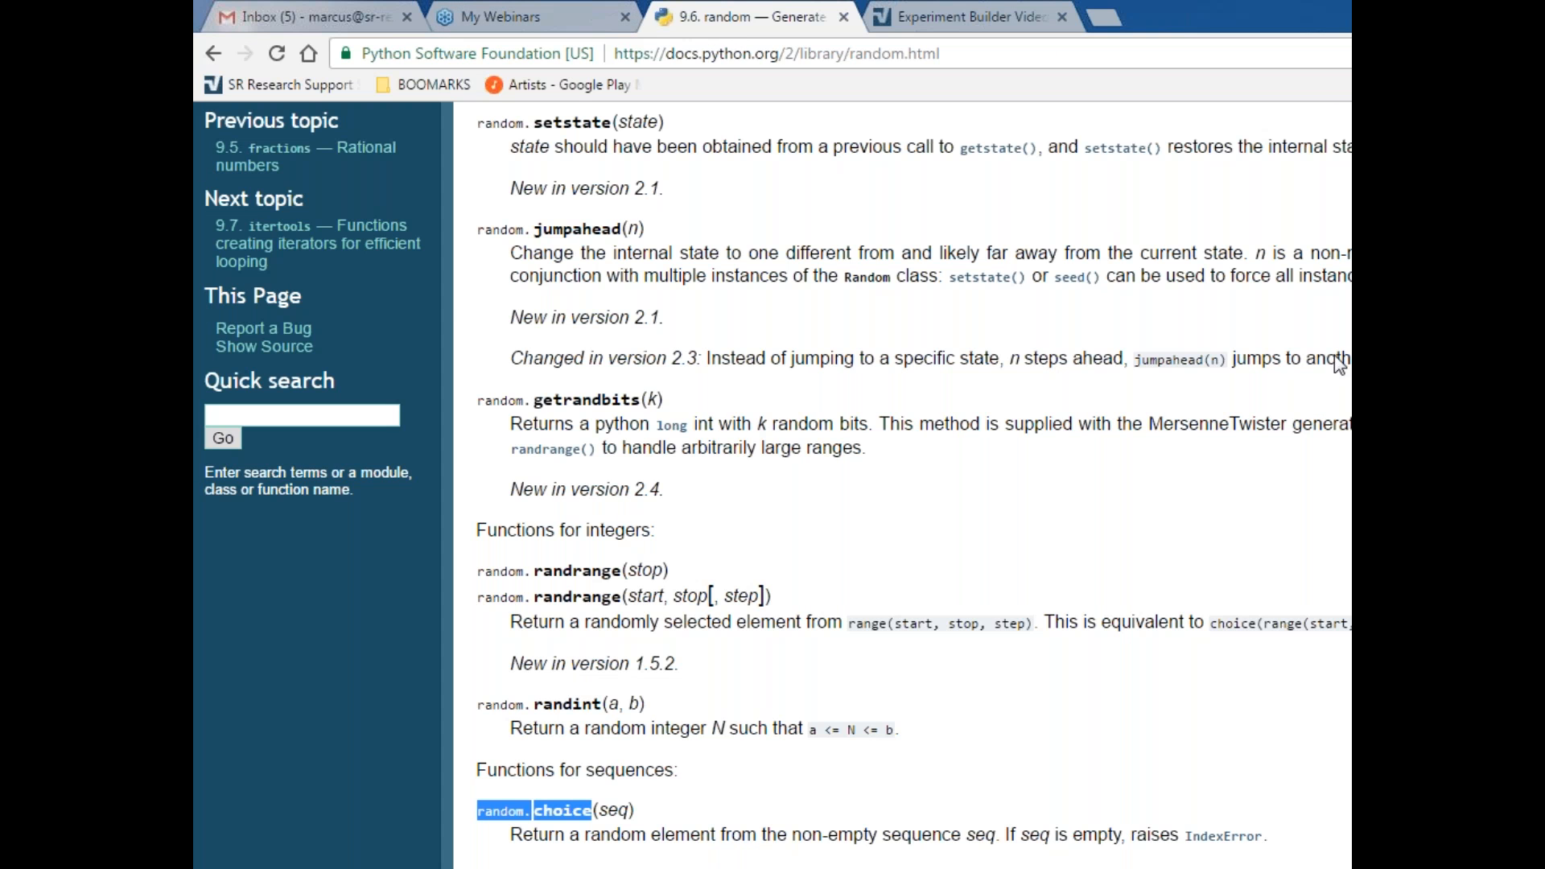
left_click(1334, 54)
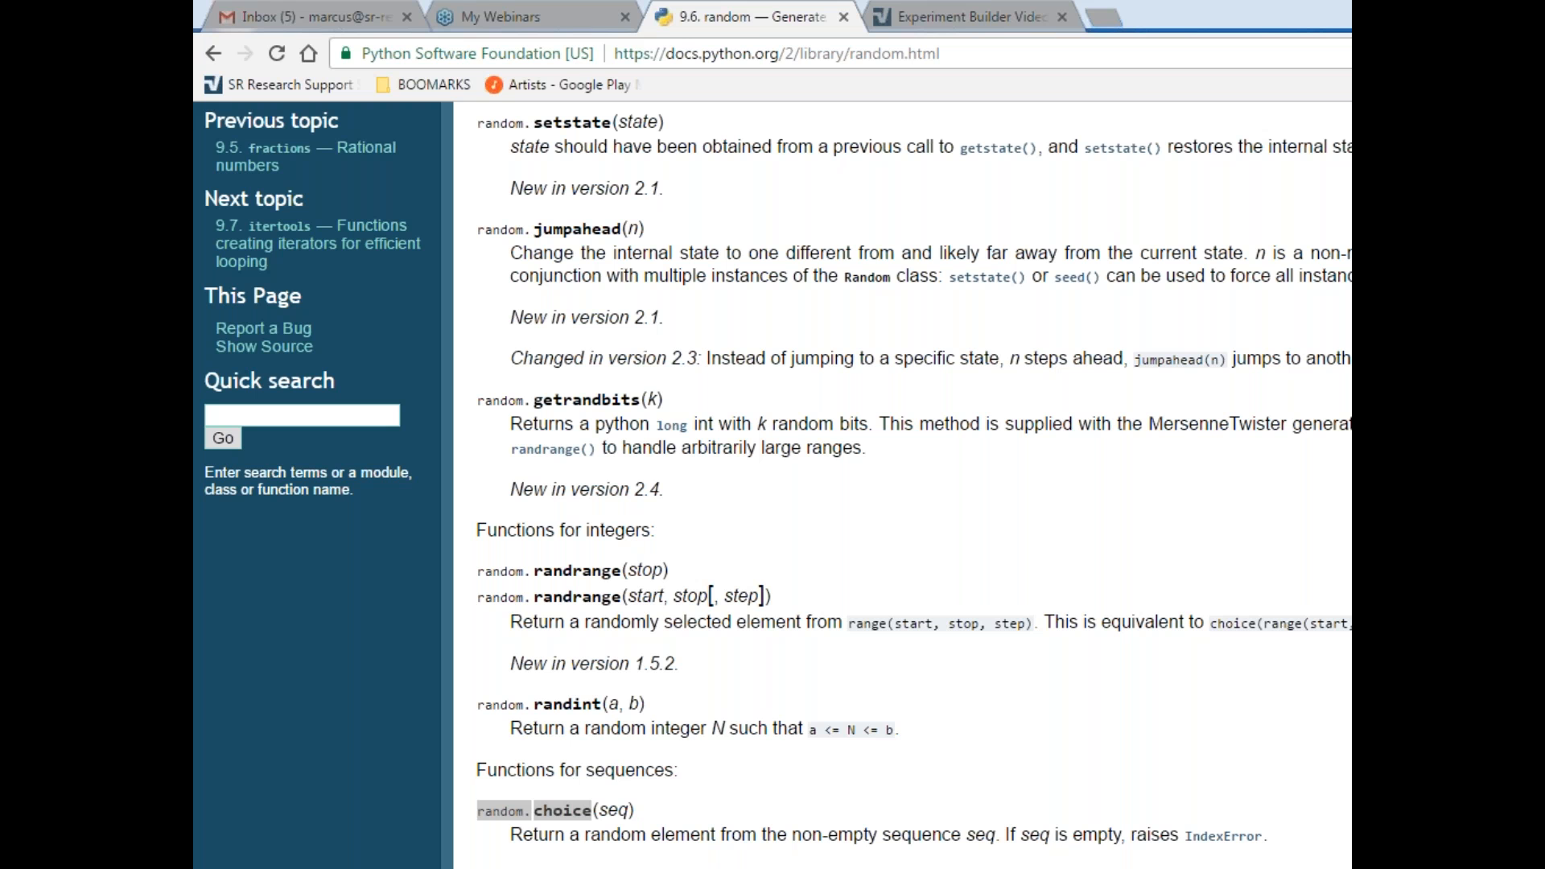
key("alt+Tab")
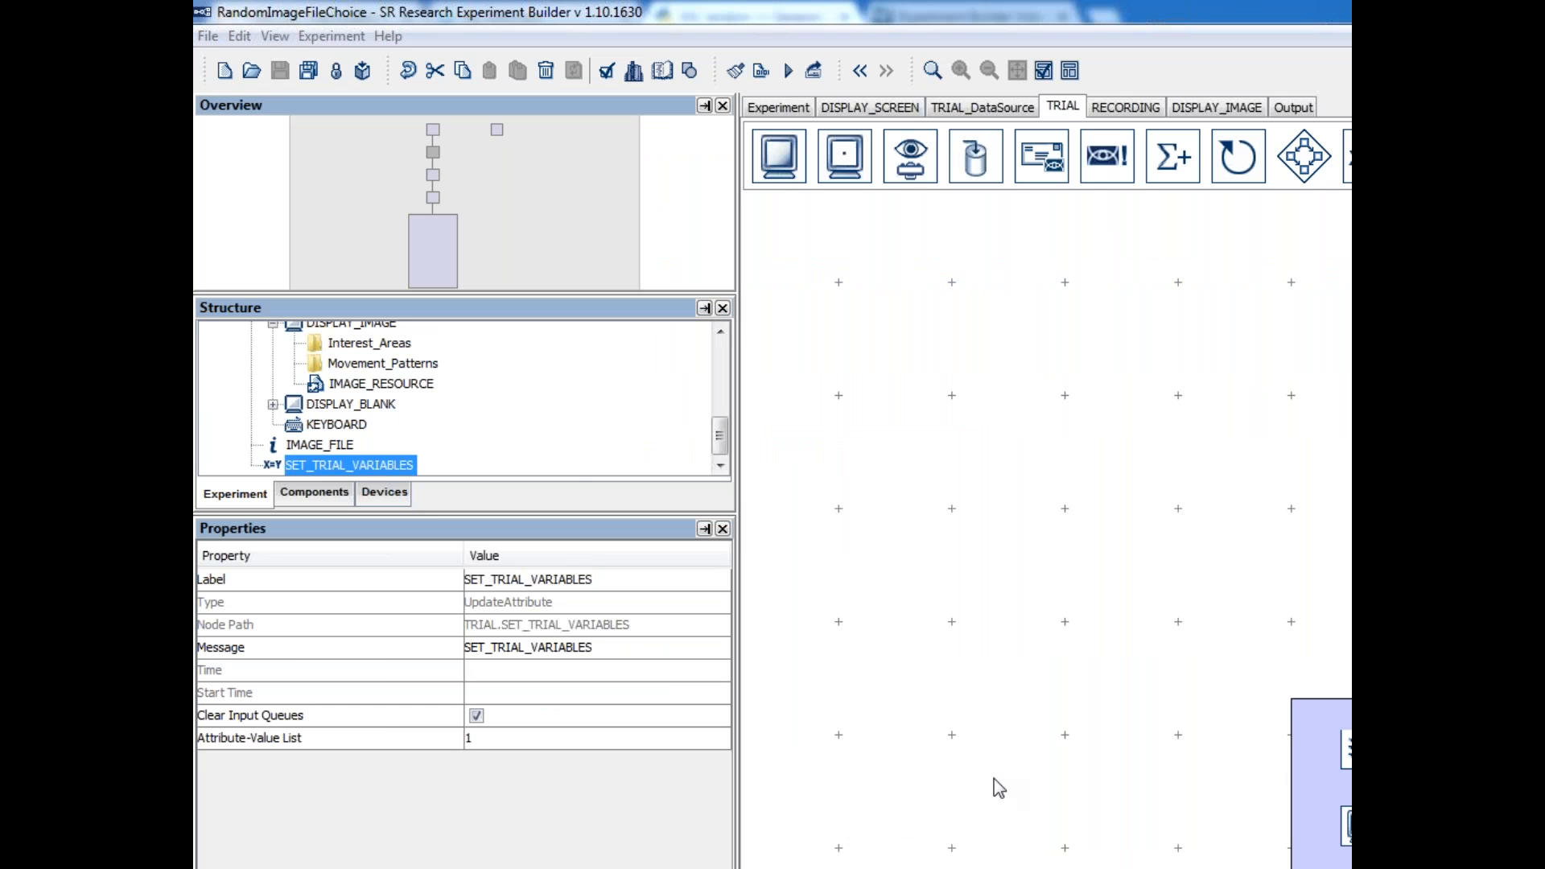
- Return to Experiment Builder and examine the DISPLAY device's resolution and refresh rate properties
left_click(377, 496)
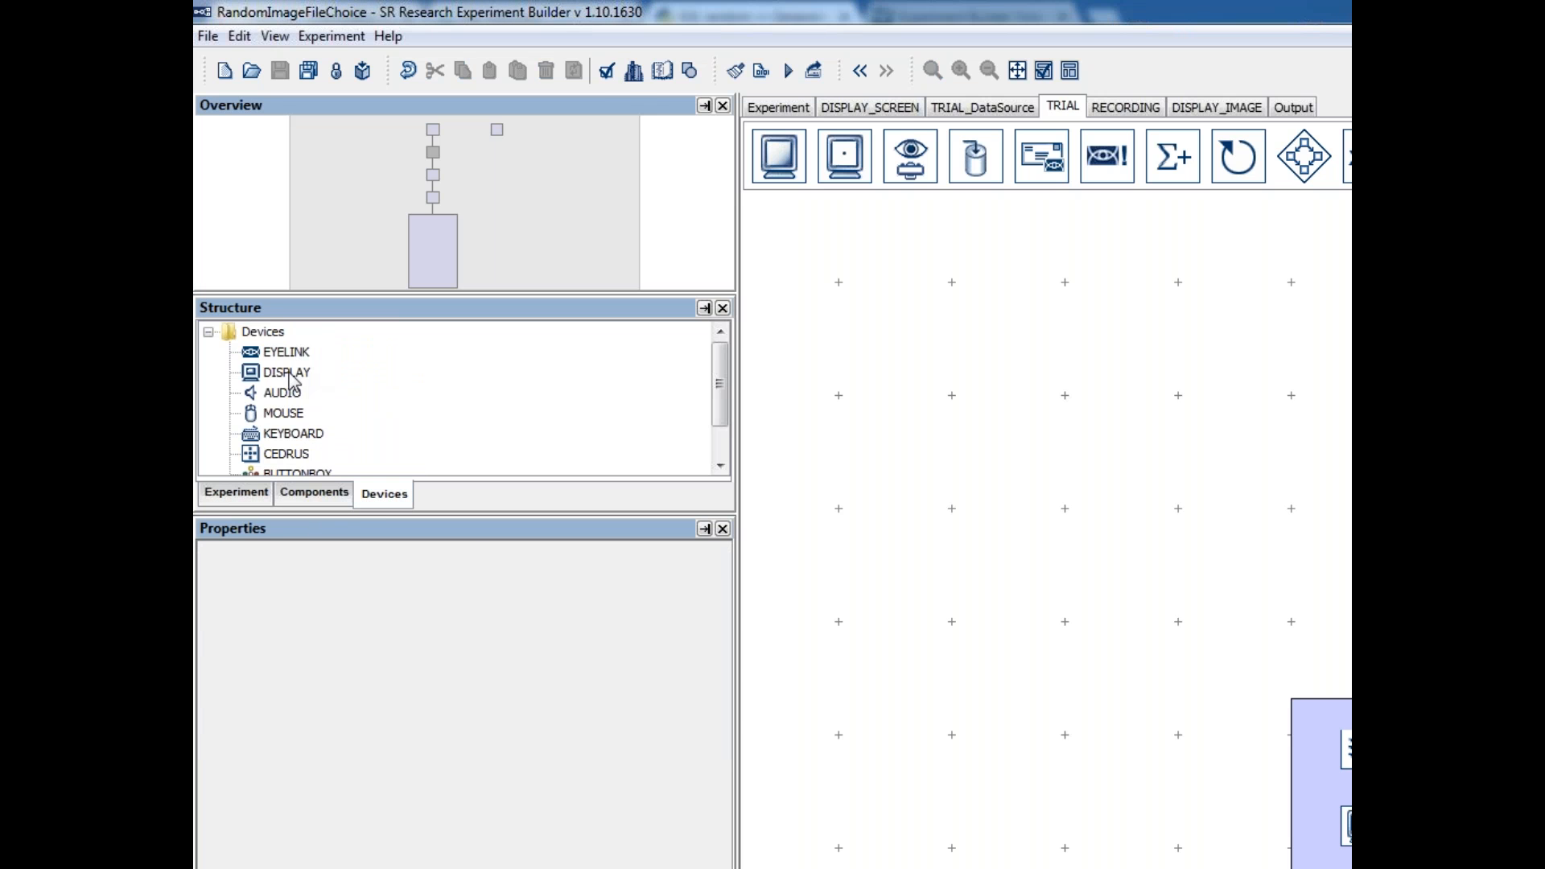
left_click(289, 374)
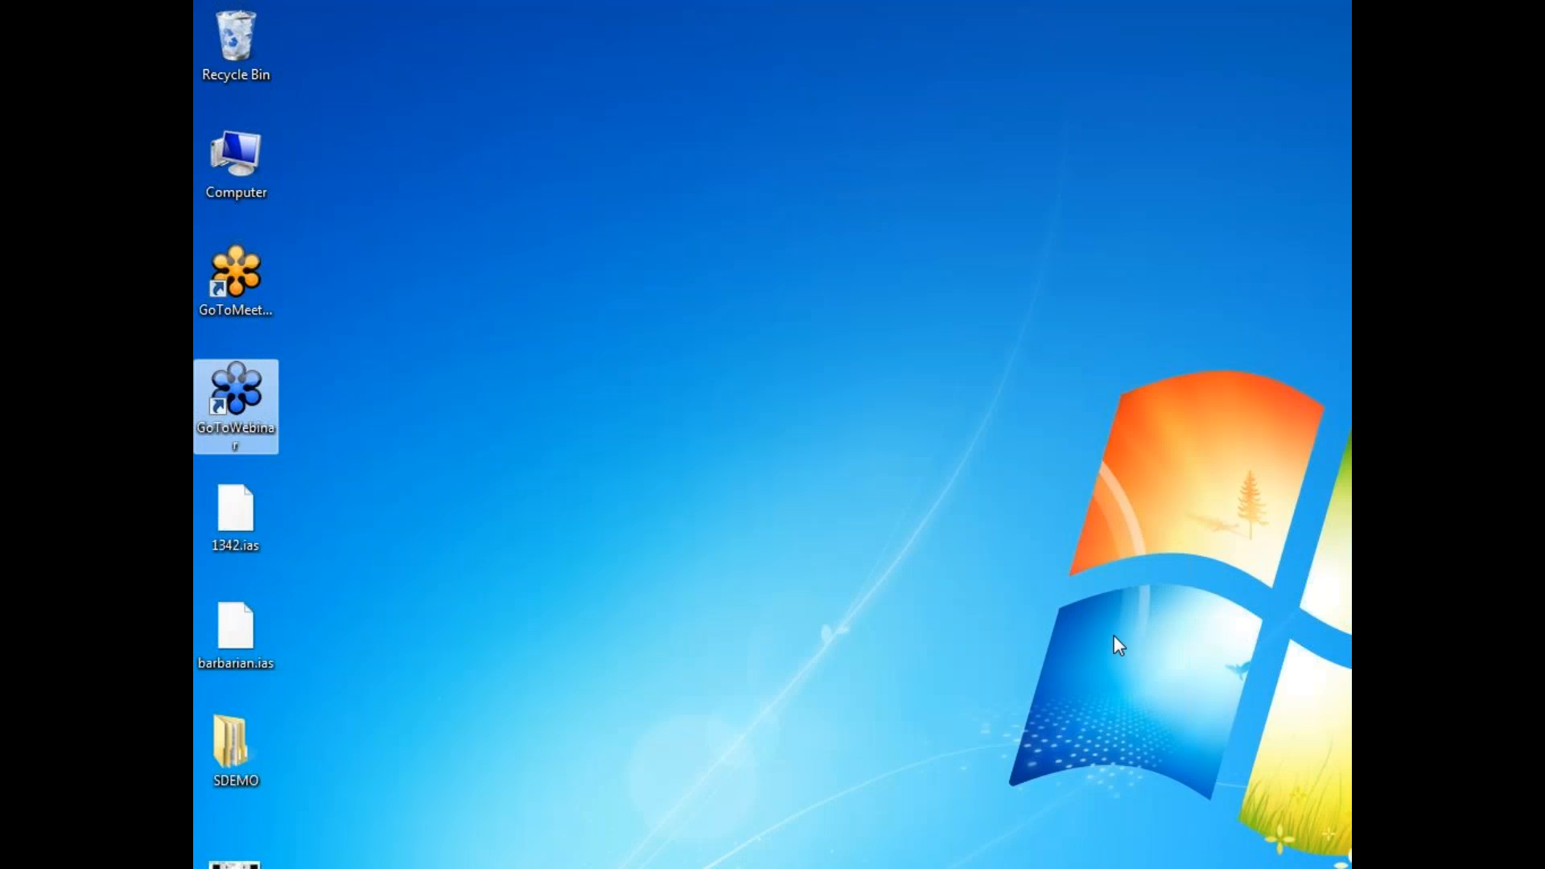
right_click(1114, 636)
left_click(1143, 867)
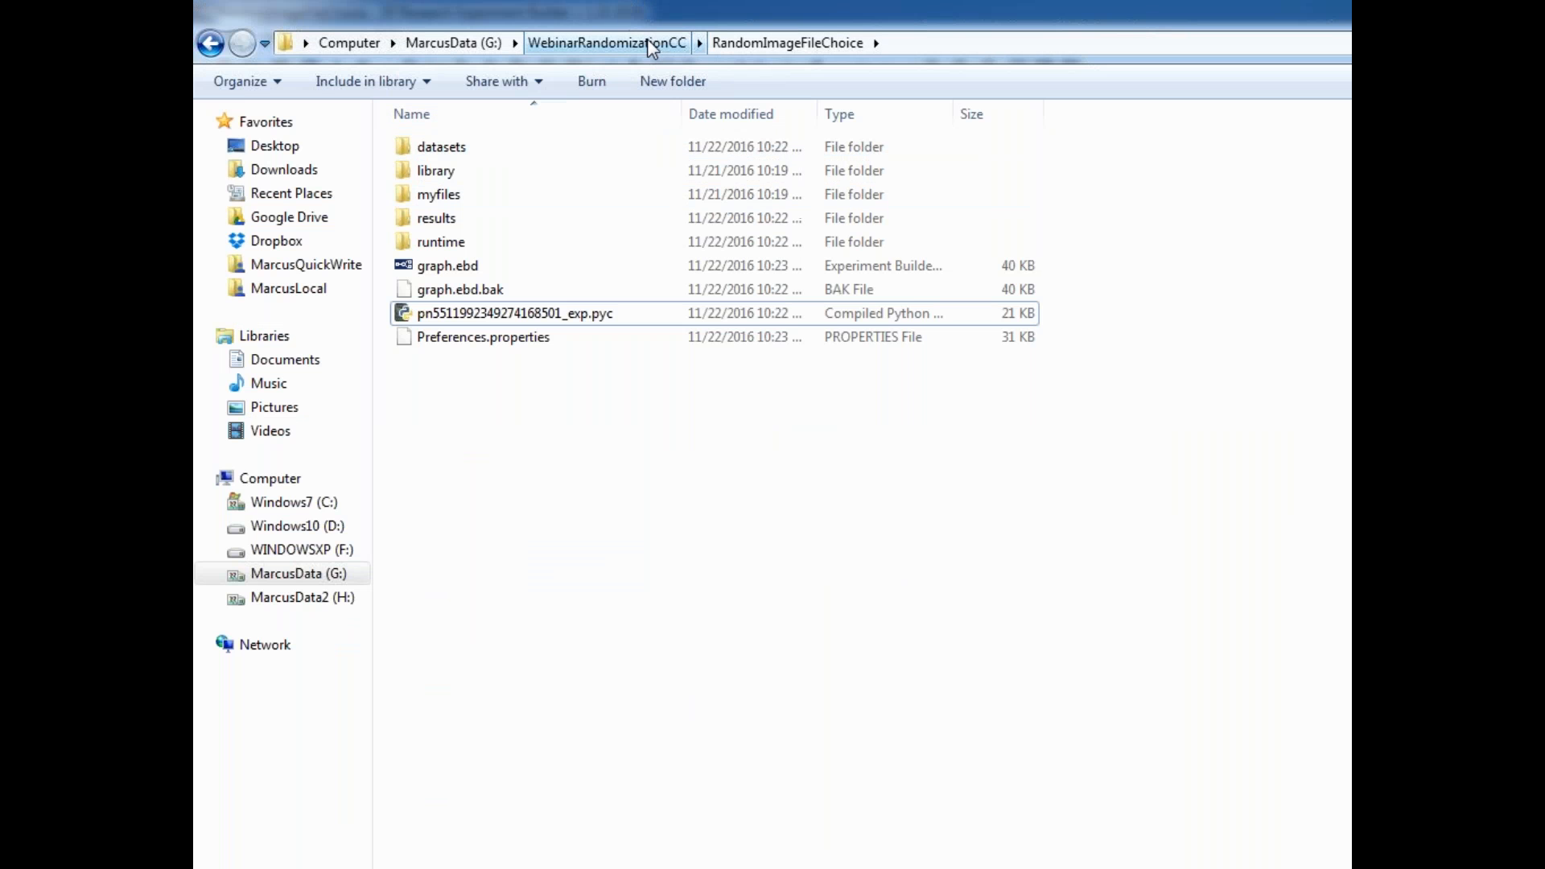
- Open graph.ebd from the RandomImageFileList folder inside WebinarRandomizationCC, replacing the open RandomImageFileChoice experiment
left_click(649, 45)
left_click(457, 267)
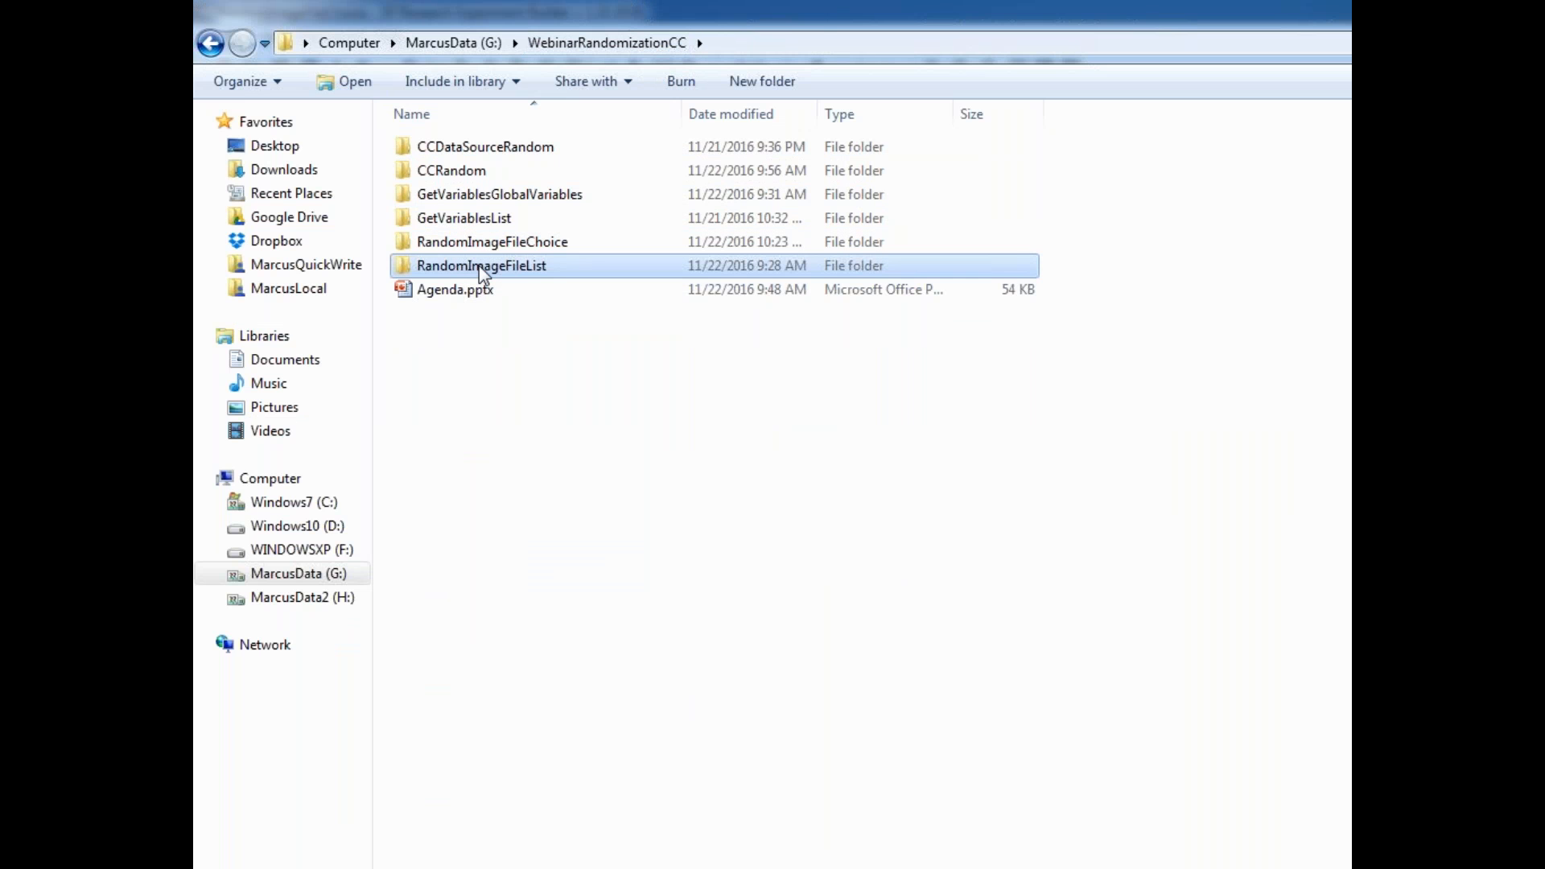
double_click(482, 268)
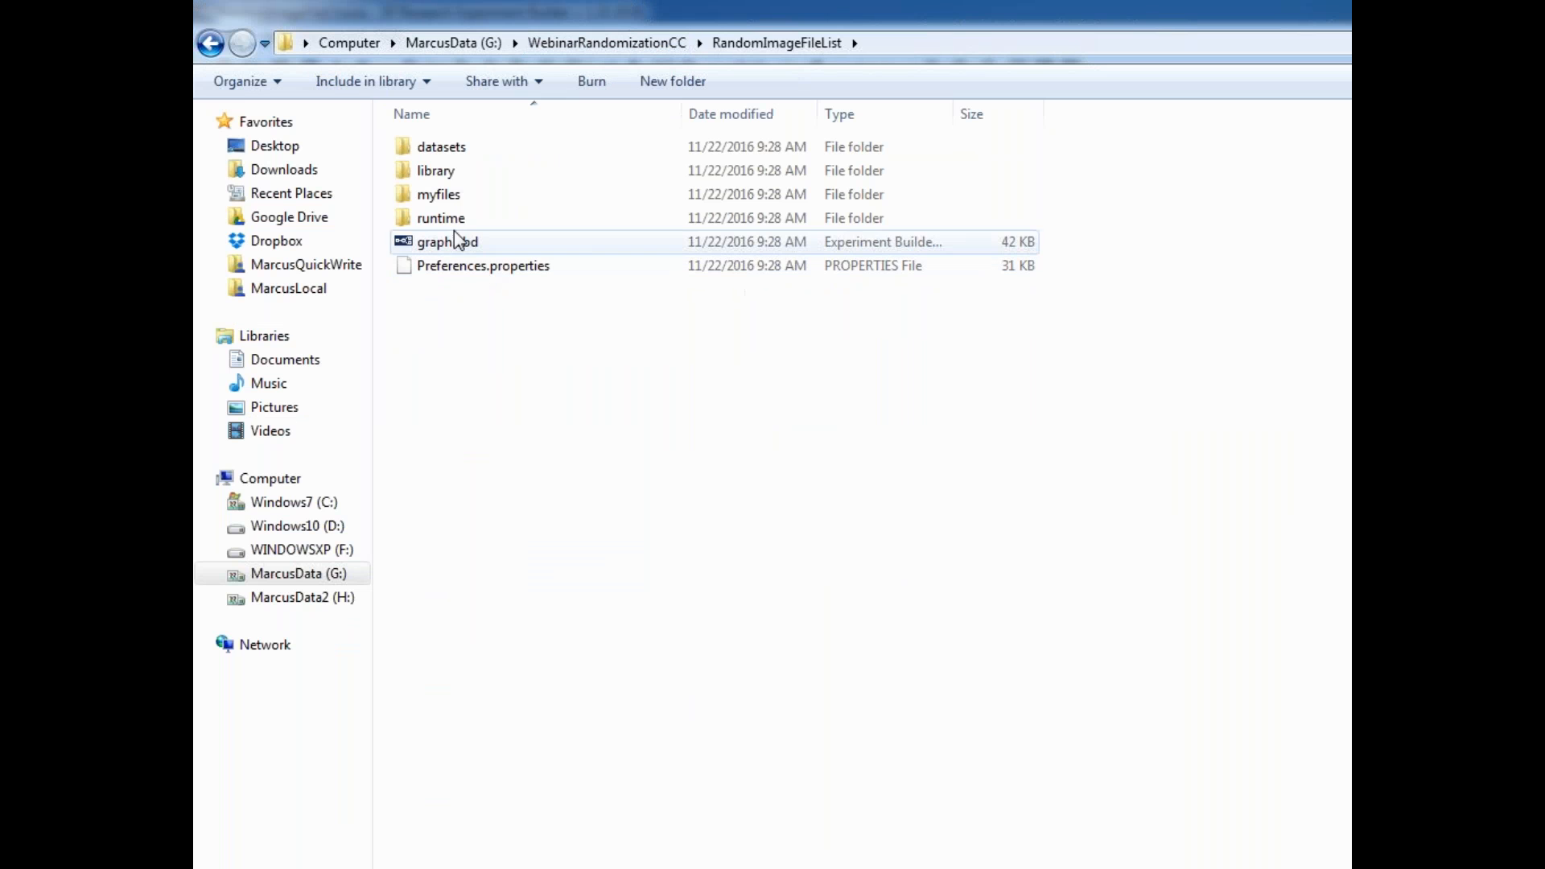
double_click(459, 241)
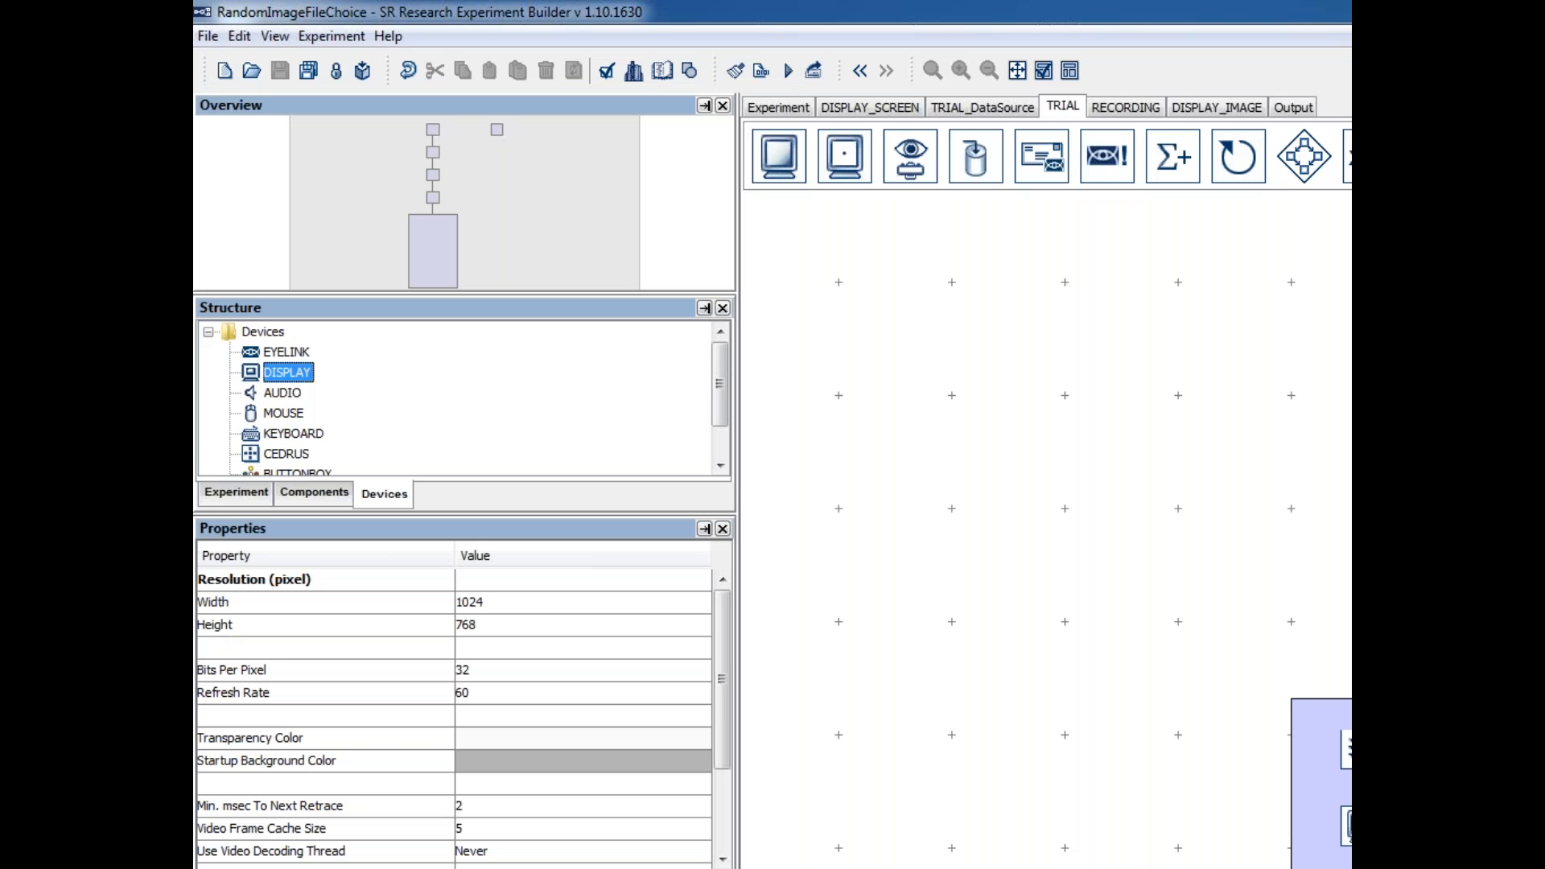
key("alt+F4")
left_click(1265, 625)
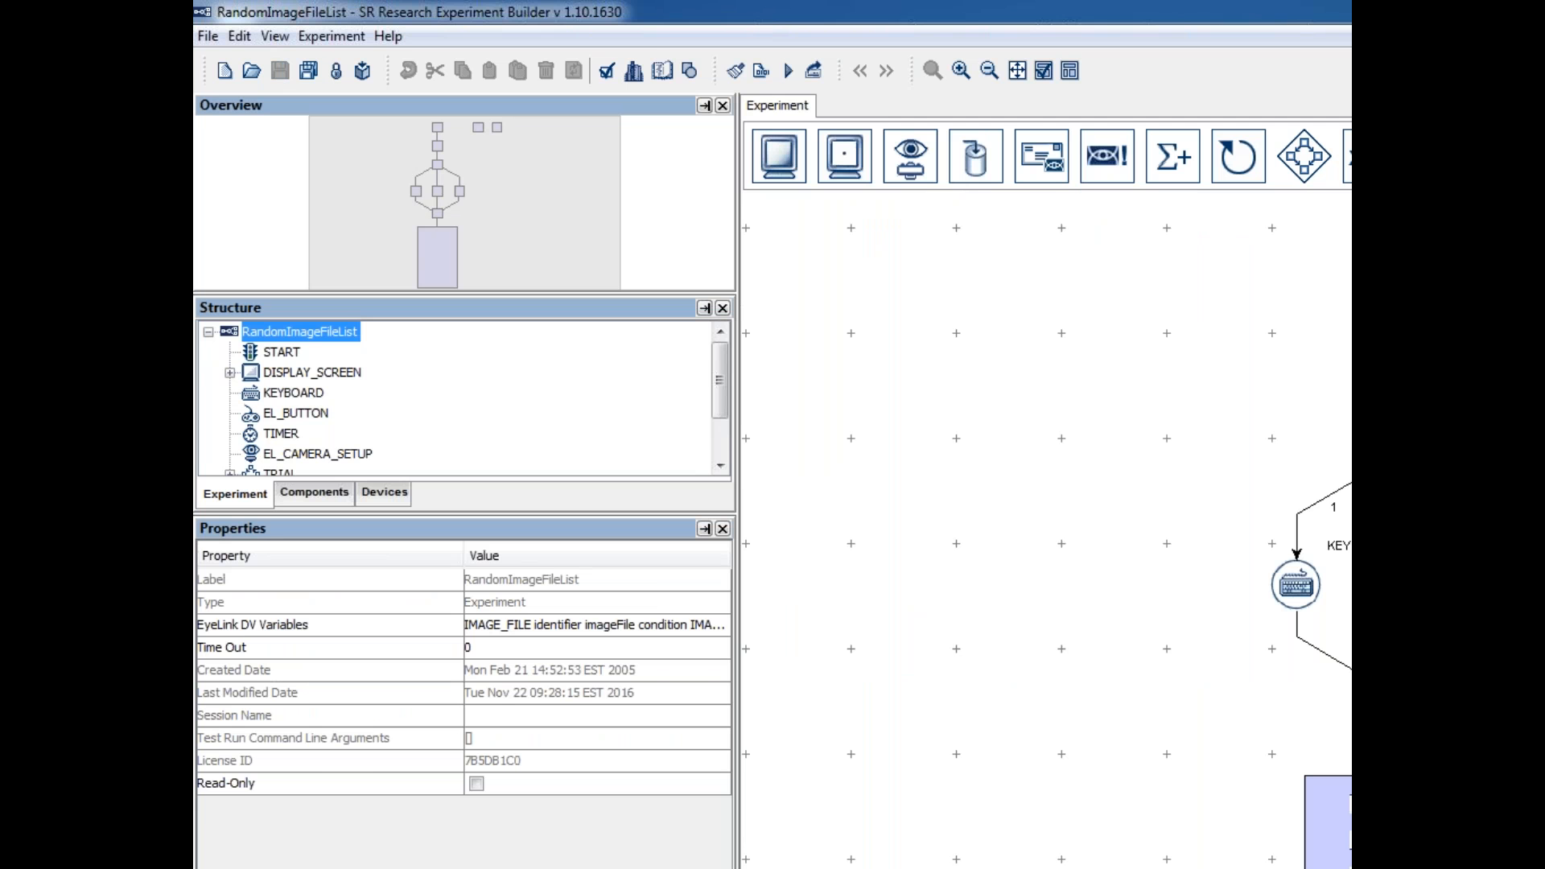
- Widen the properties area and inspect the image file list stored as the IMAGE_LIST variable's value in the attribute editor
left_click(298, 465)
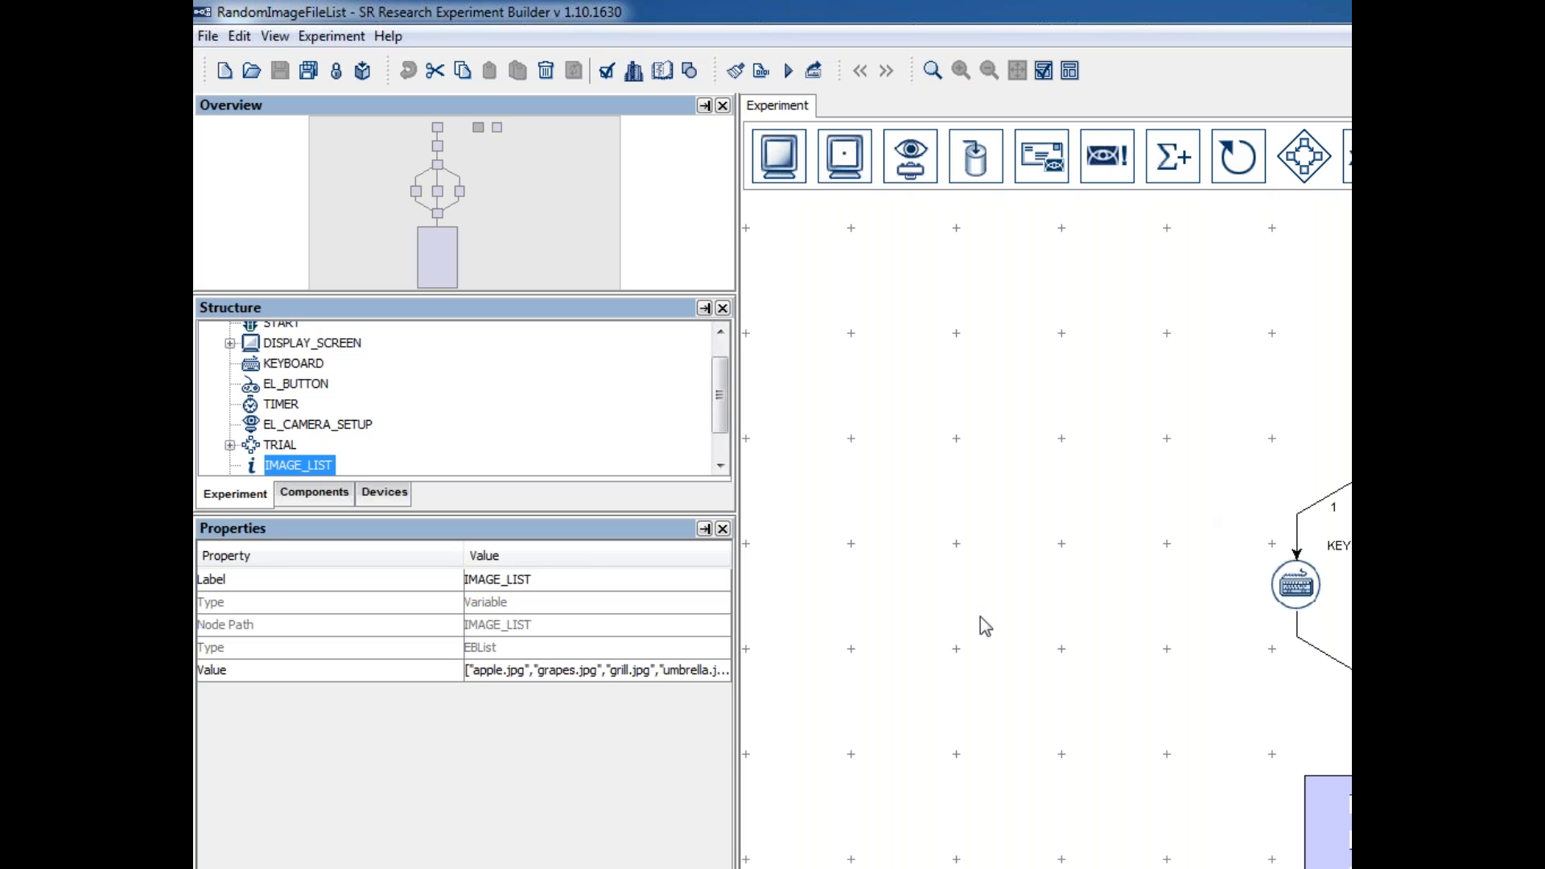
left_click_drag(734, 668, 978, 674)
left_click(930, 671)
left_click(939, 673)
left_click_drag(1160, 370, 881, 369)
left_click(883, 372)
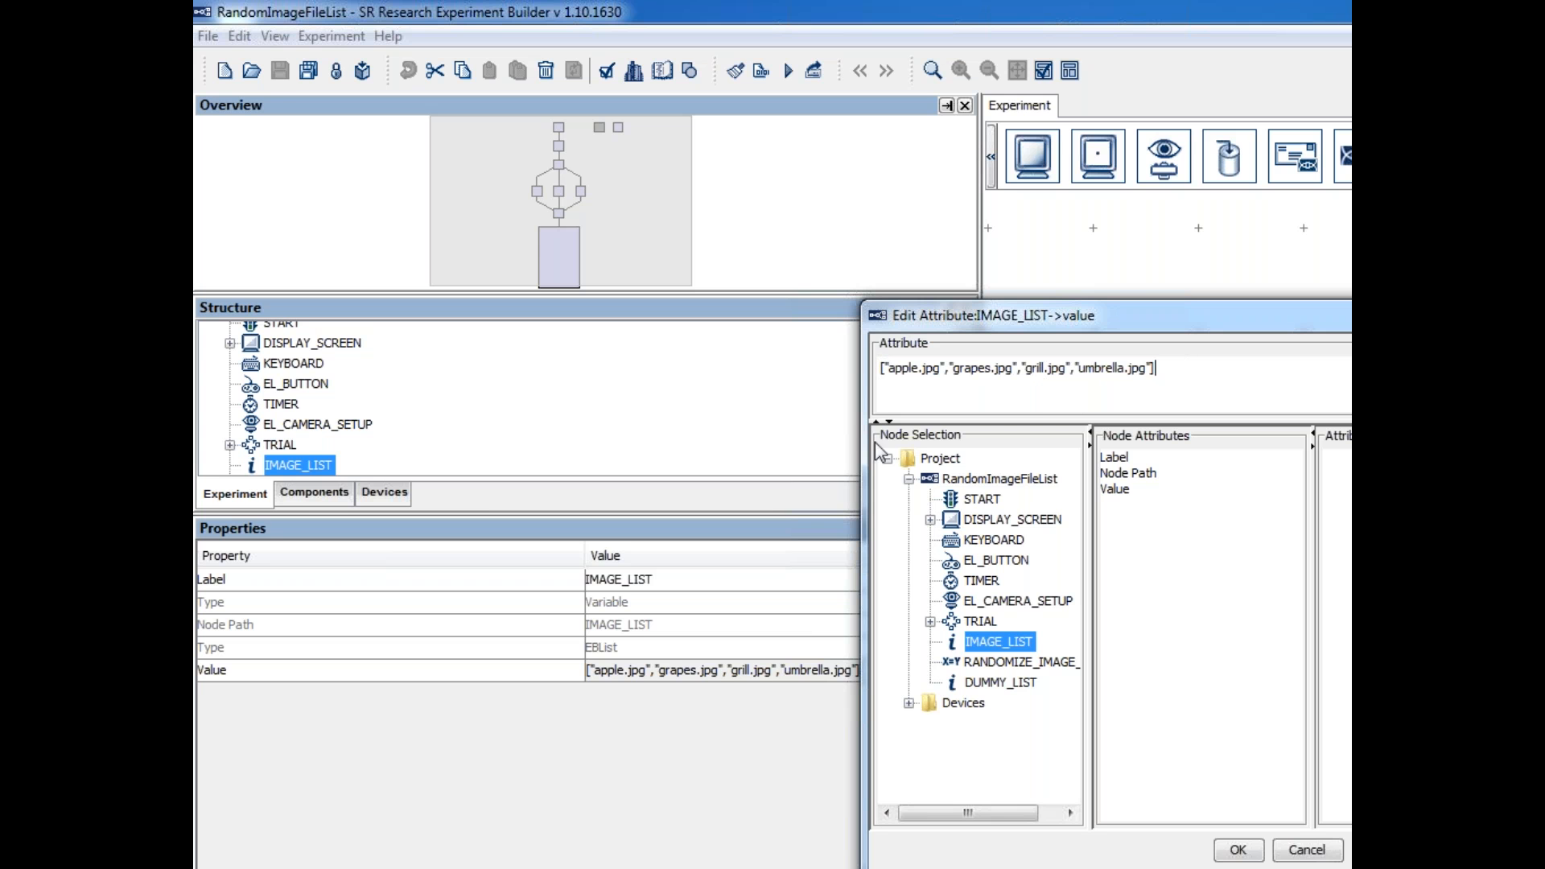
left_click_drag(881, 368, 1192, 369)
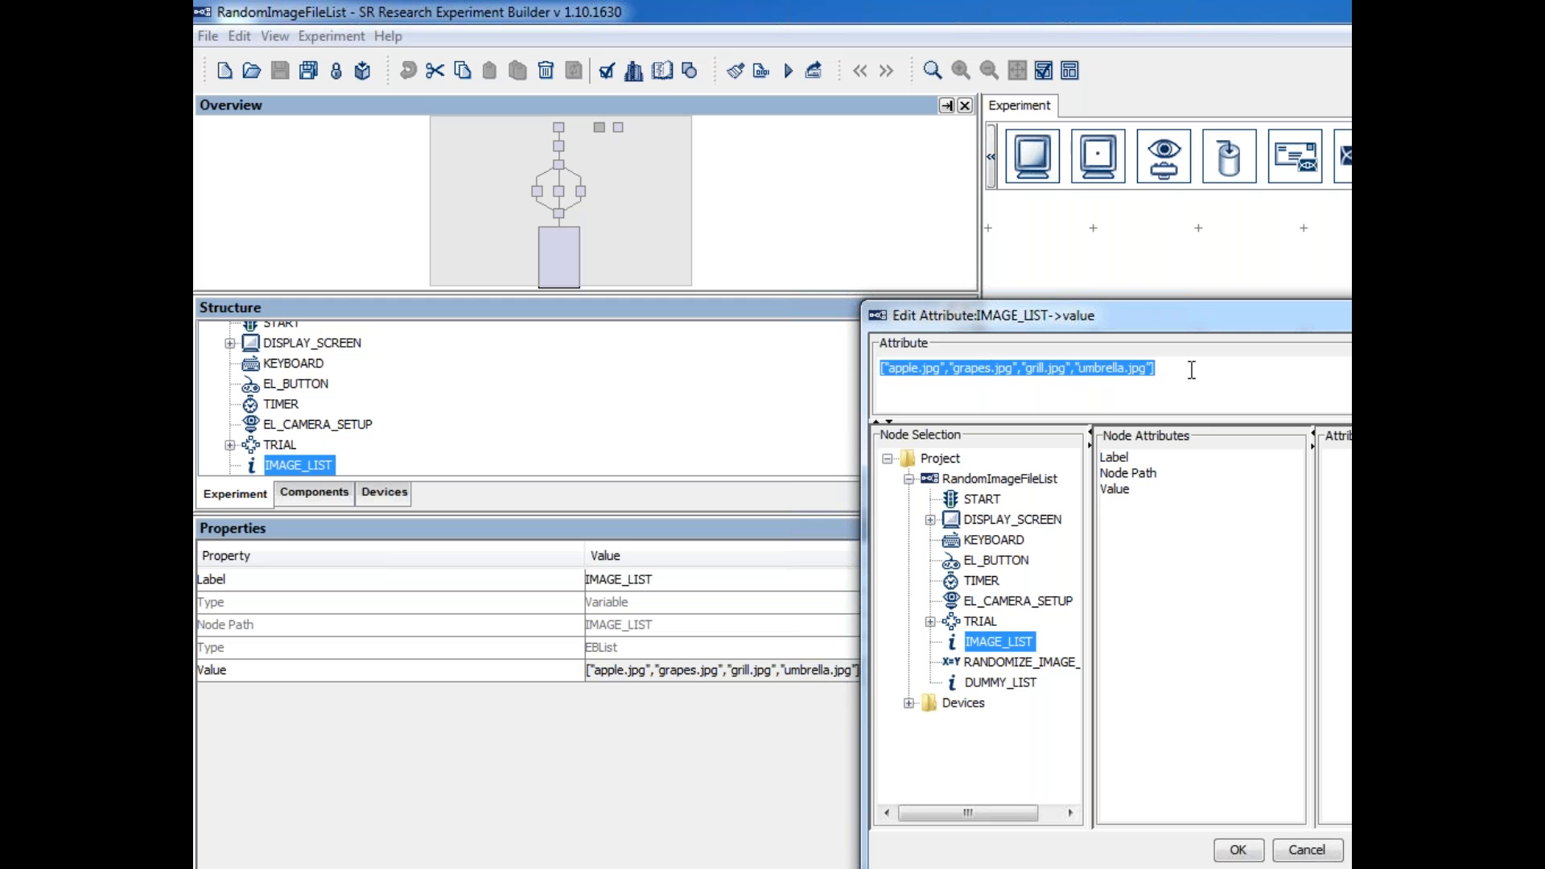
- Close the IMAGE_LIST value editor and review the attribute-value pair defined in the RANDOMIZE_IMAGE_LIST action
left_click(1004, 390)
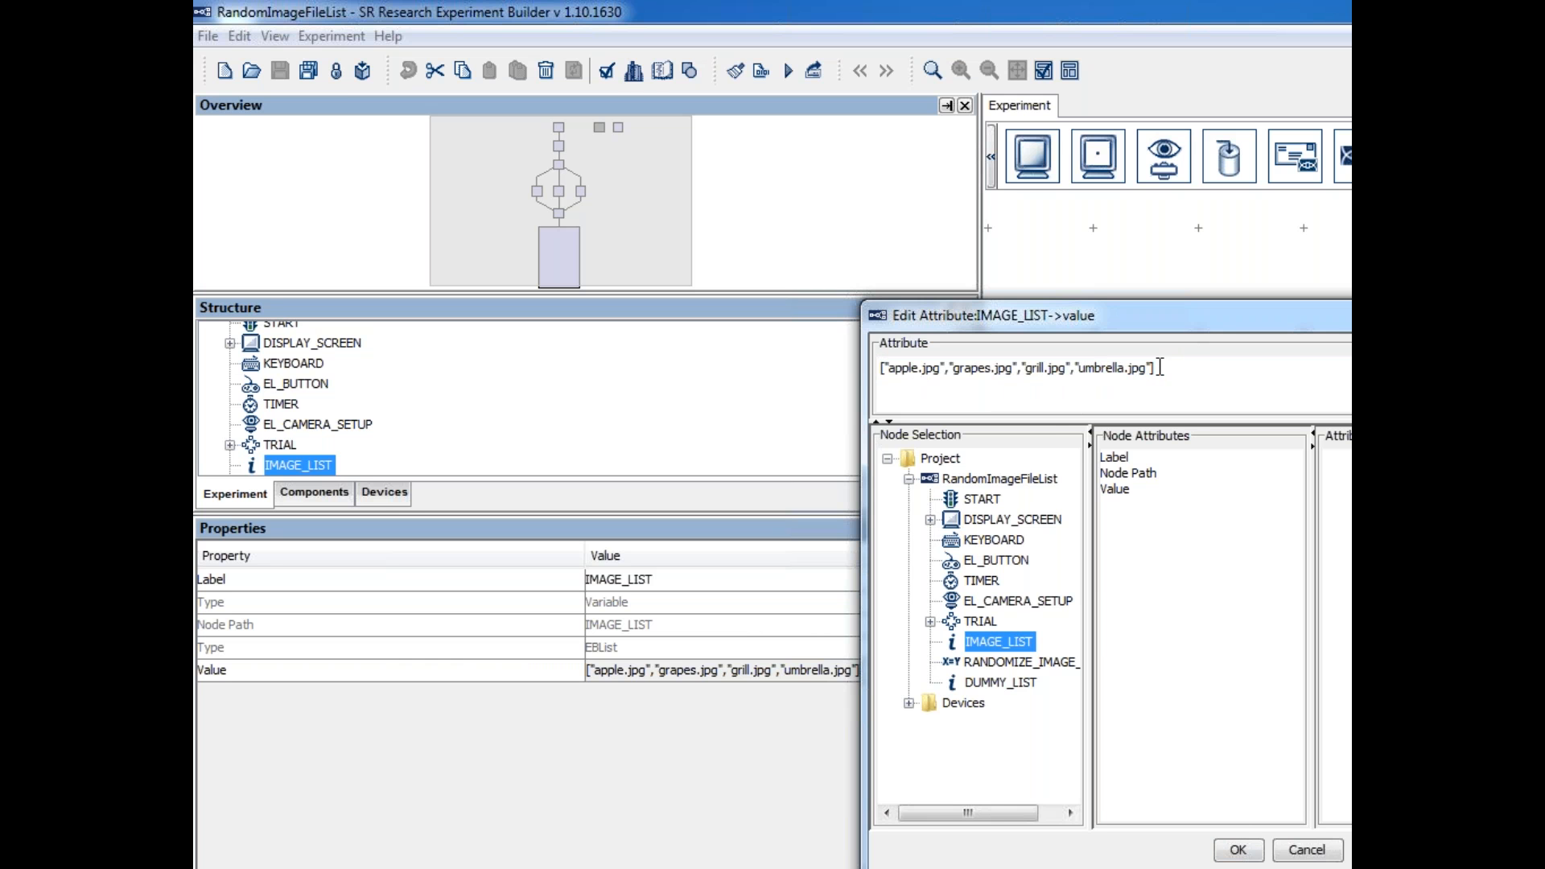
left_click(1238, 850)
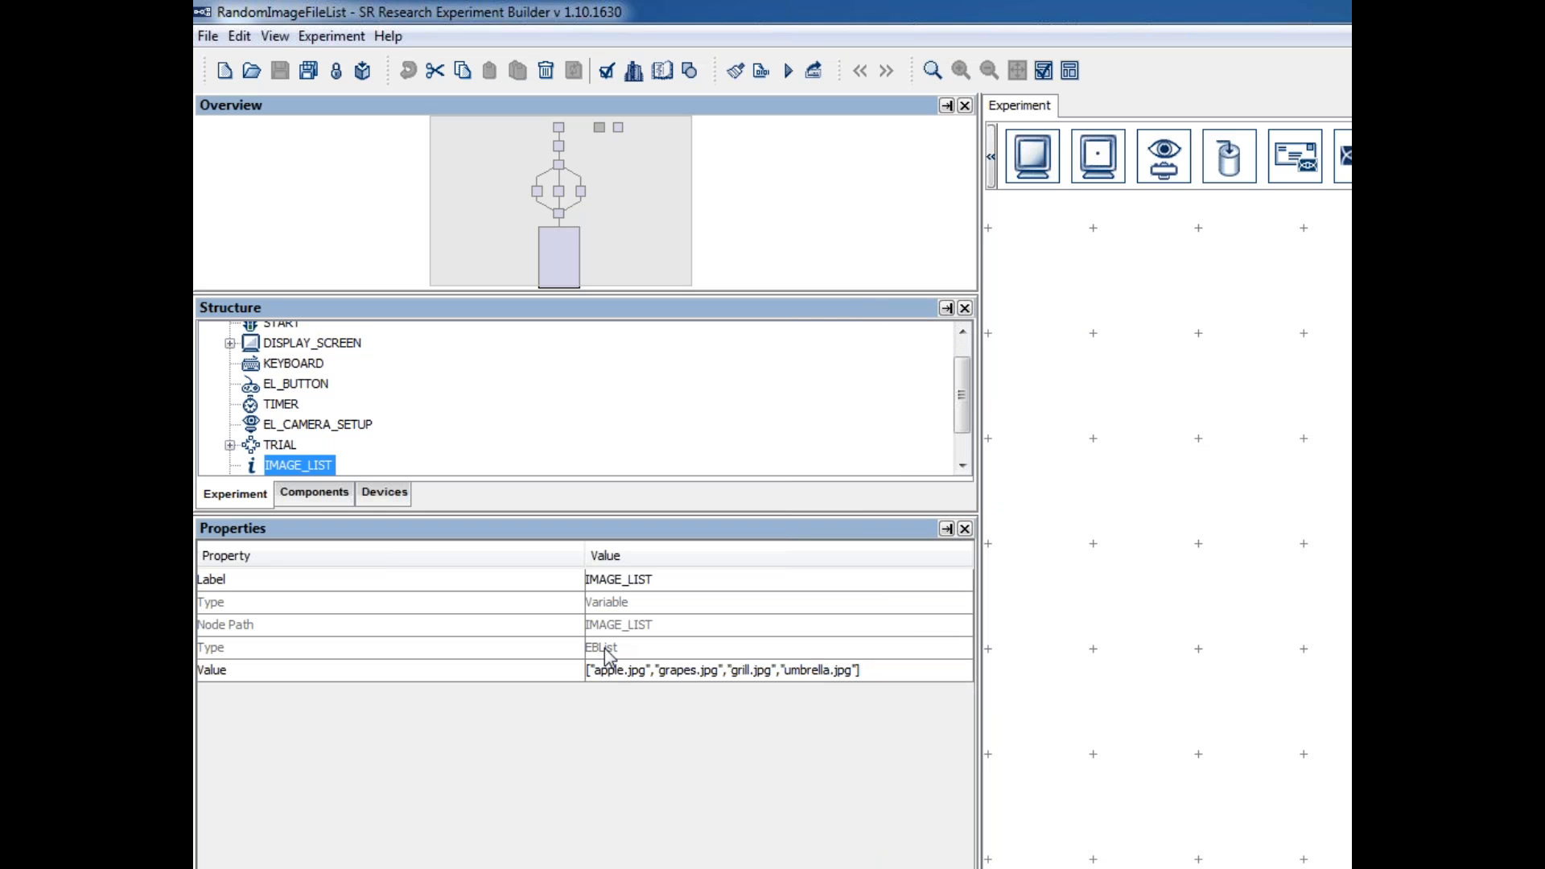
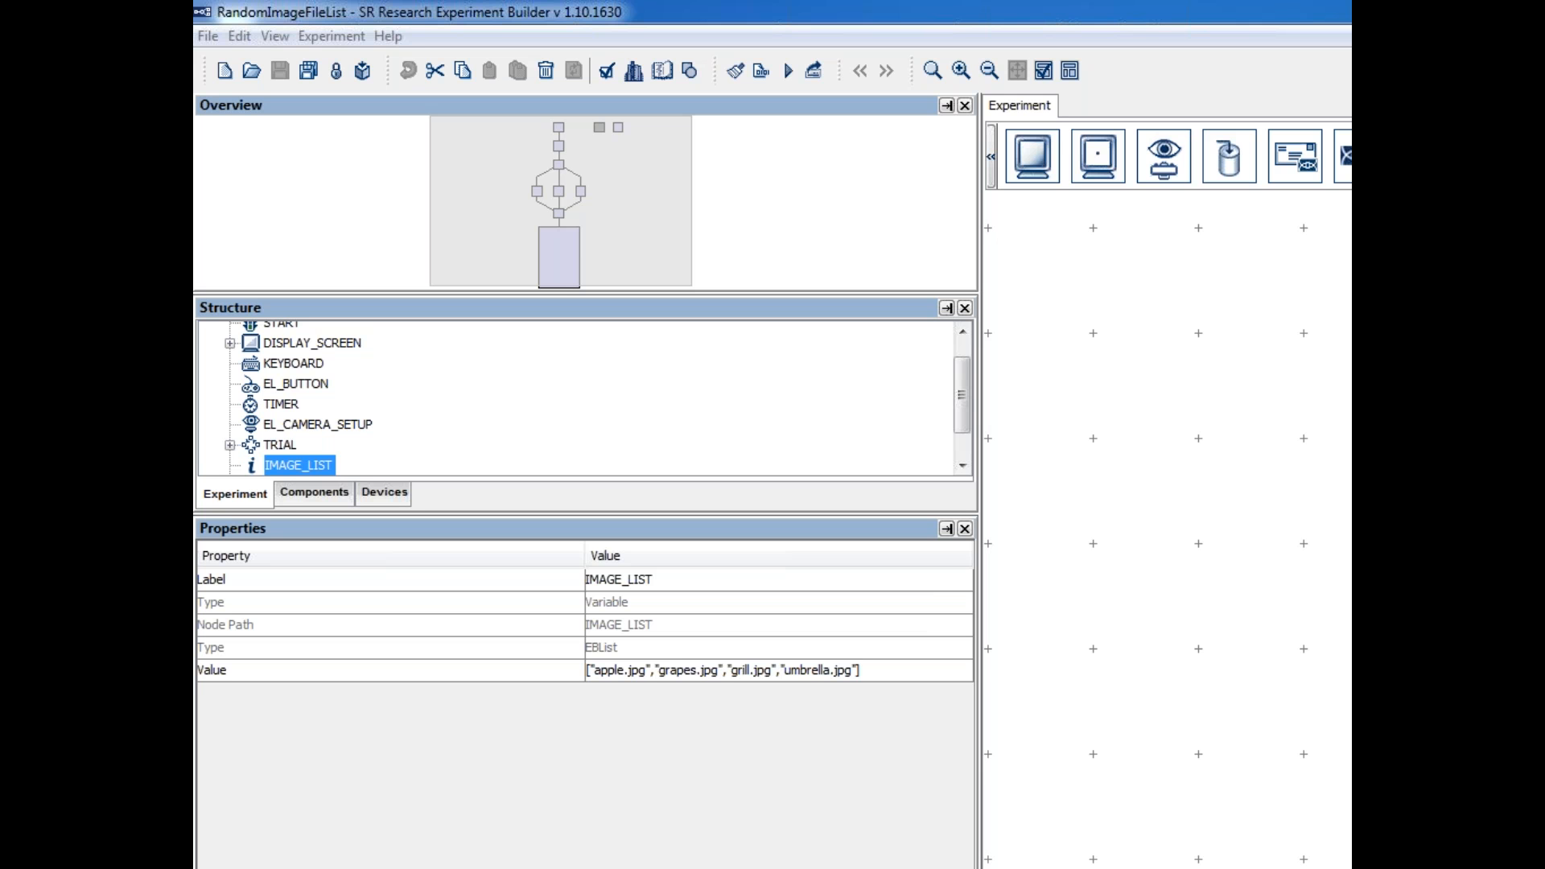
left_click(1305, 642)
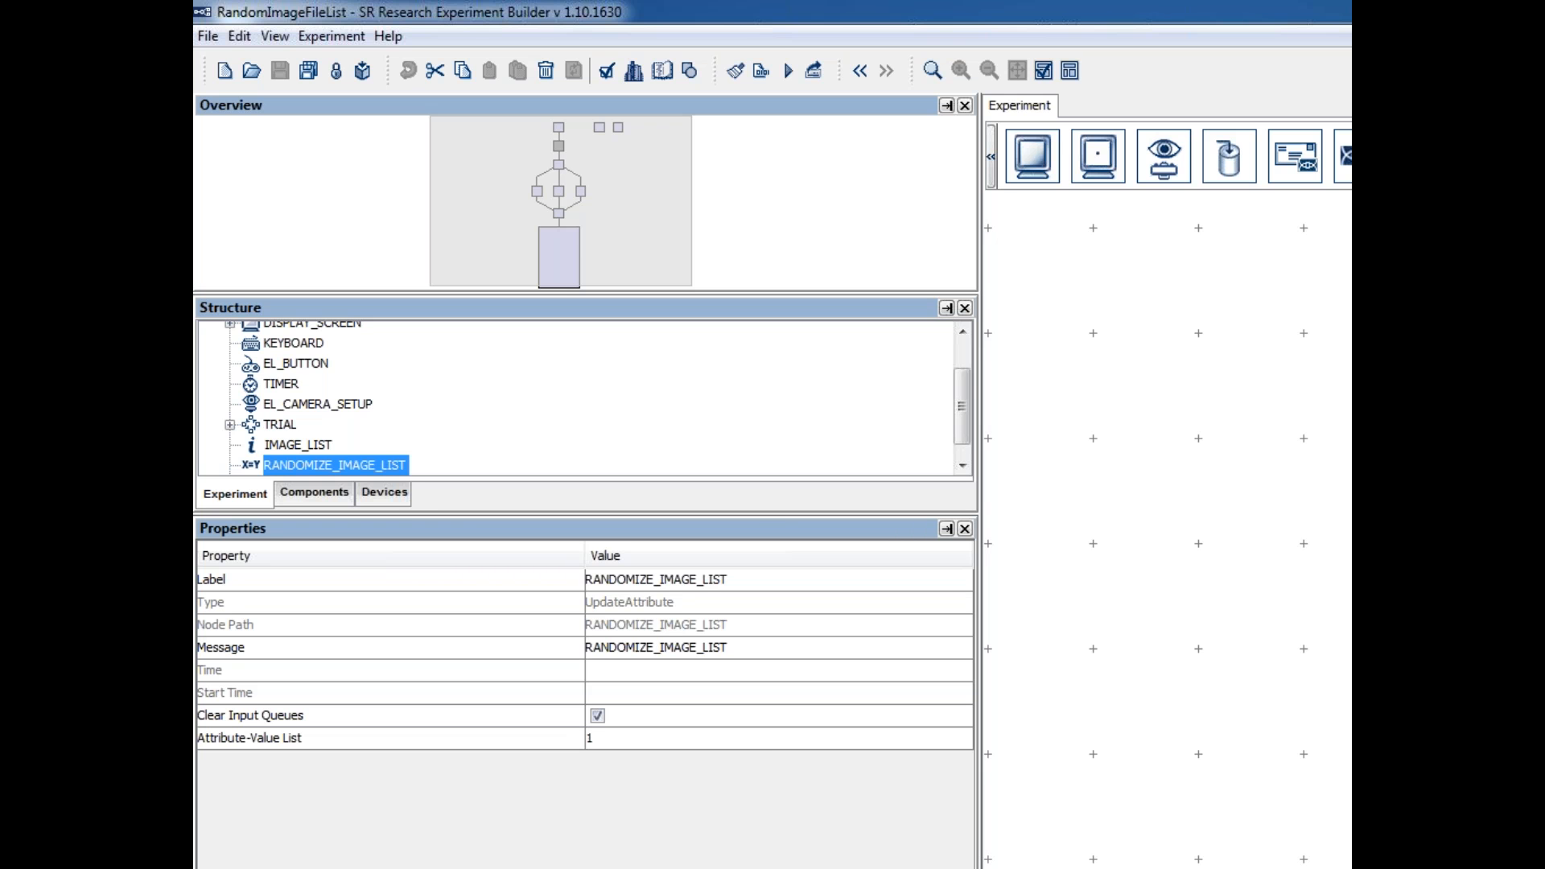
left_click(765, 742)
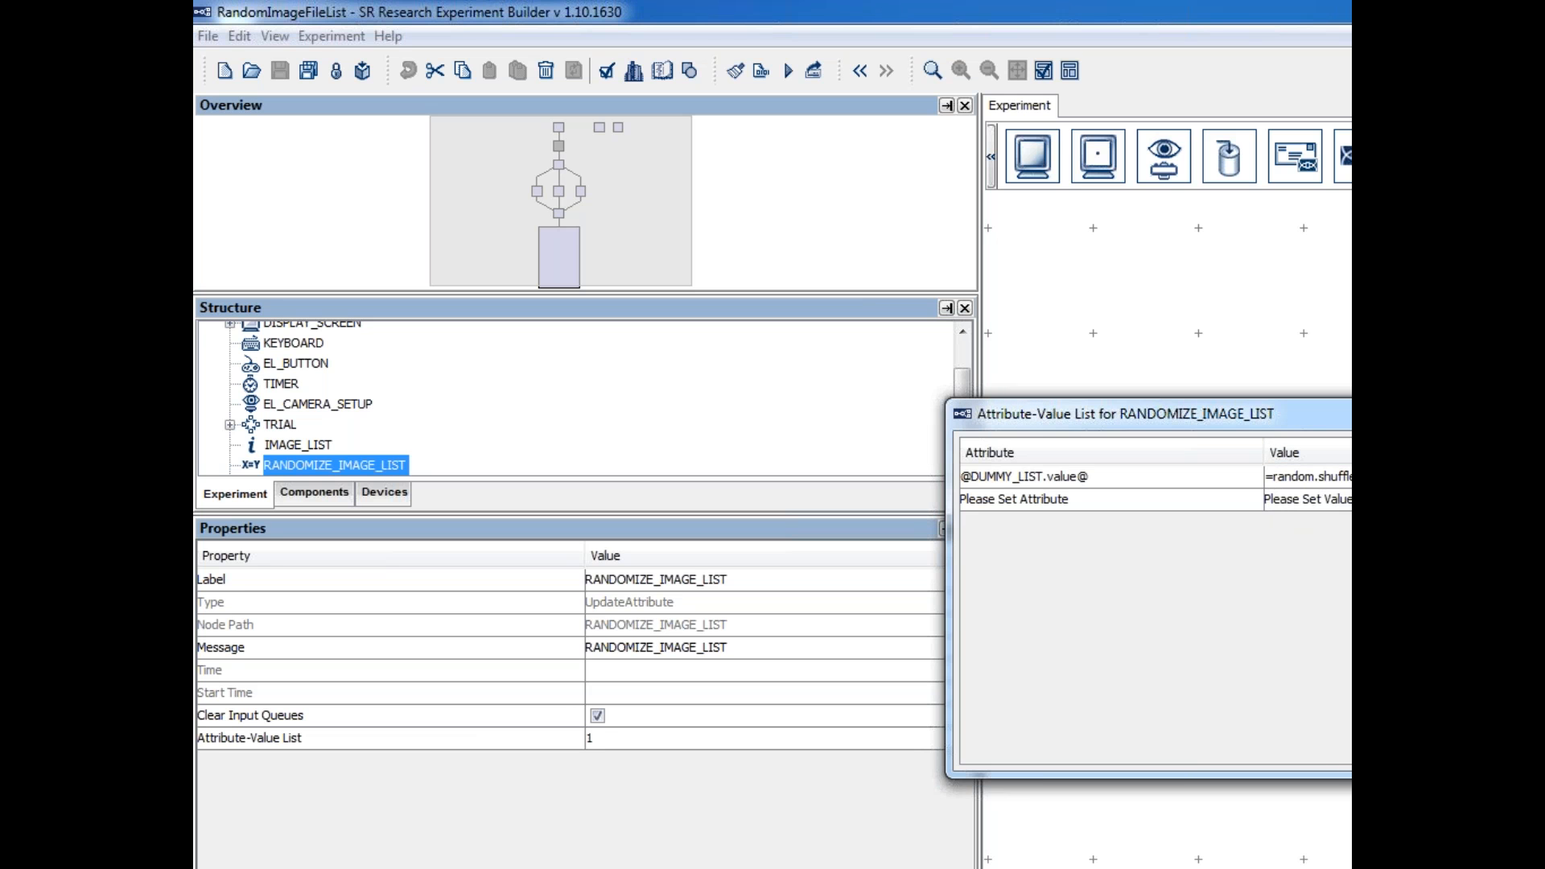
left_click(1320, 477)
left_click(1320, 476)
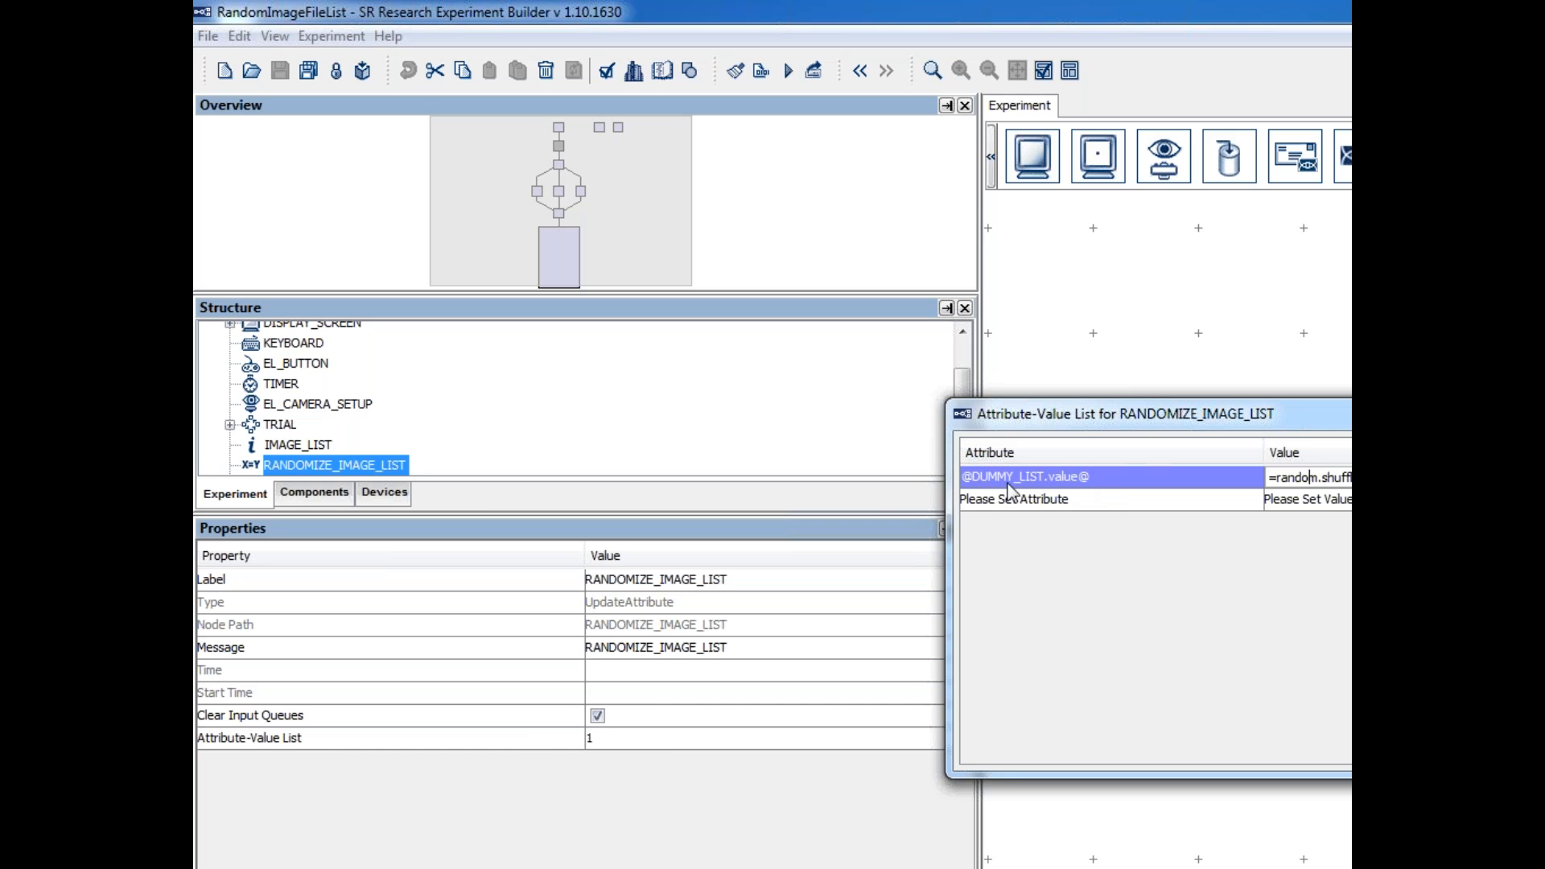
left_click(1098, 481)
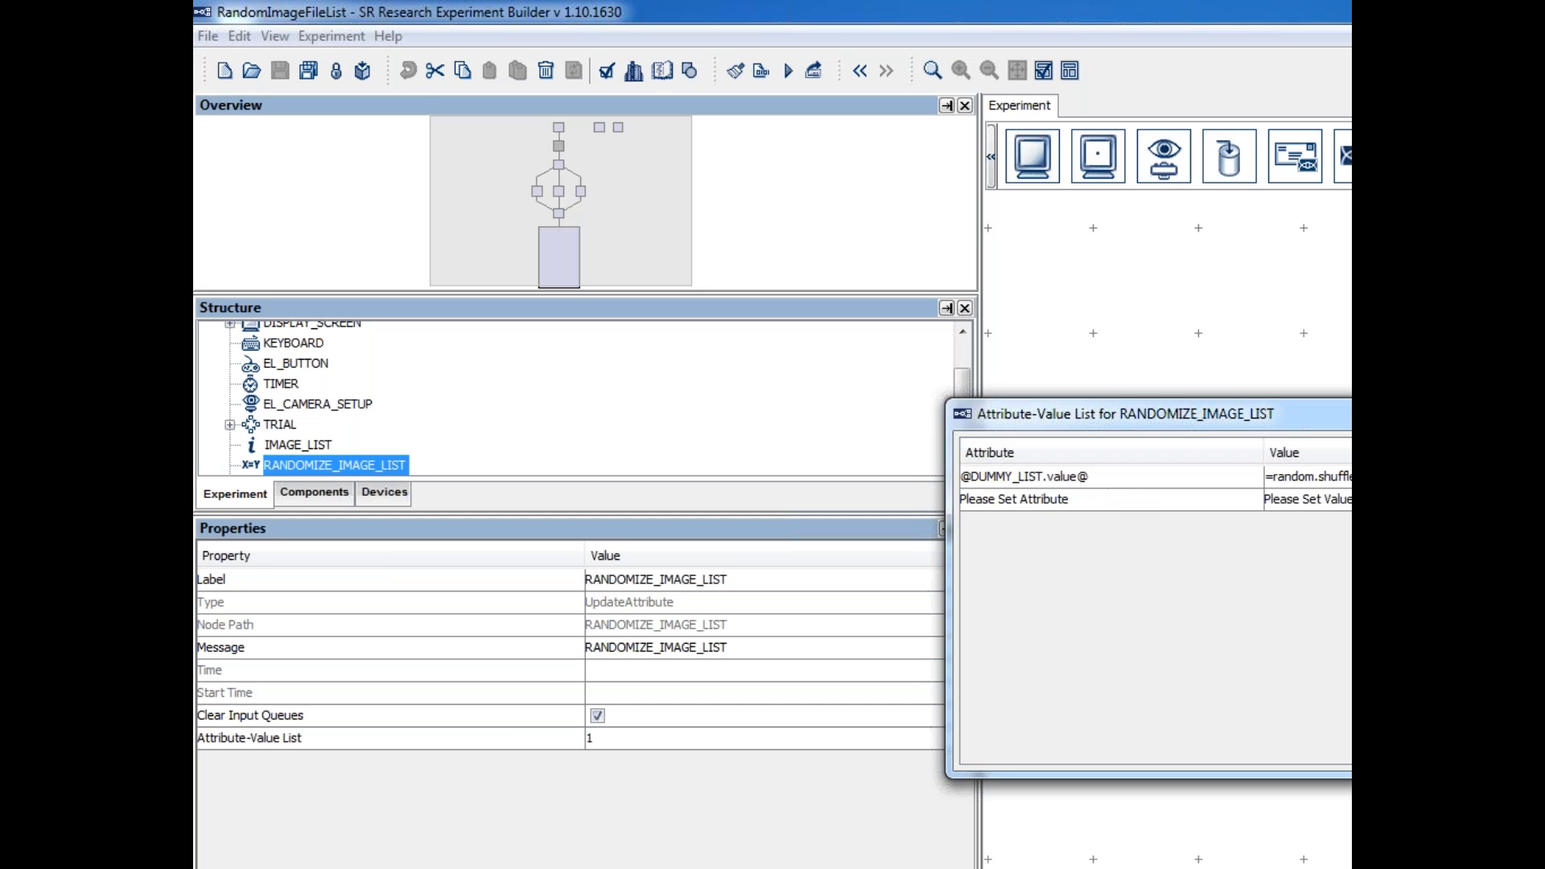
left_click(1352, 413)
- Inspect the value property of the DUMMY_LIST variable without changing it
left_click(300, 465)
left_click(646, 671)
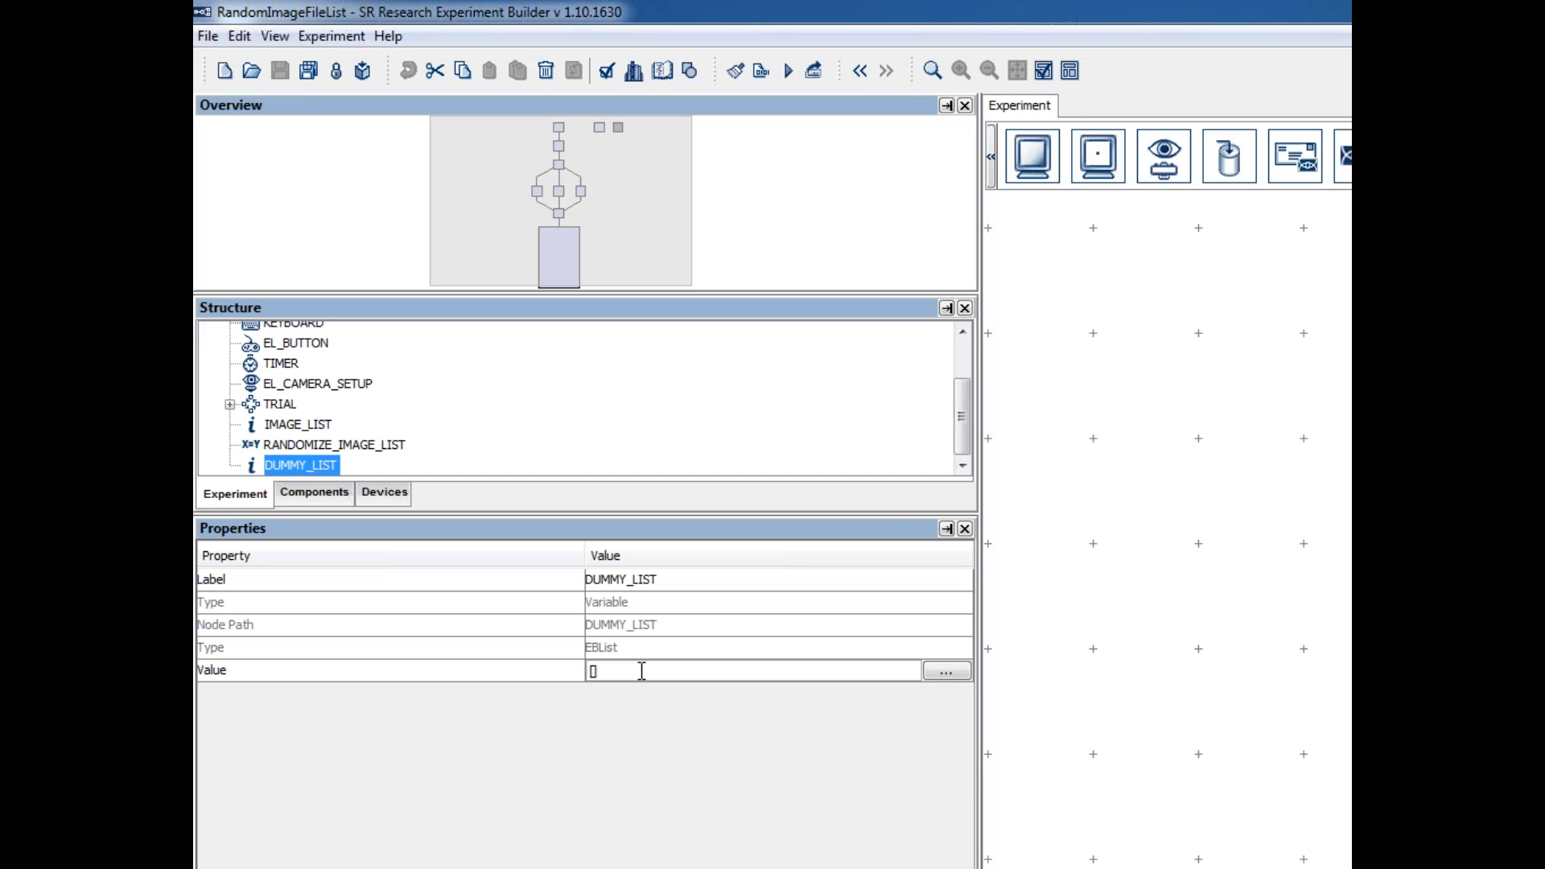
key("Return")
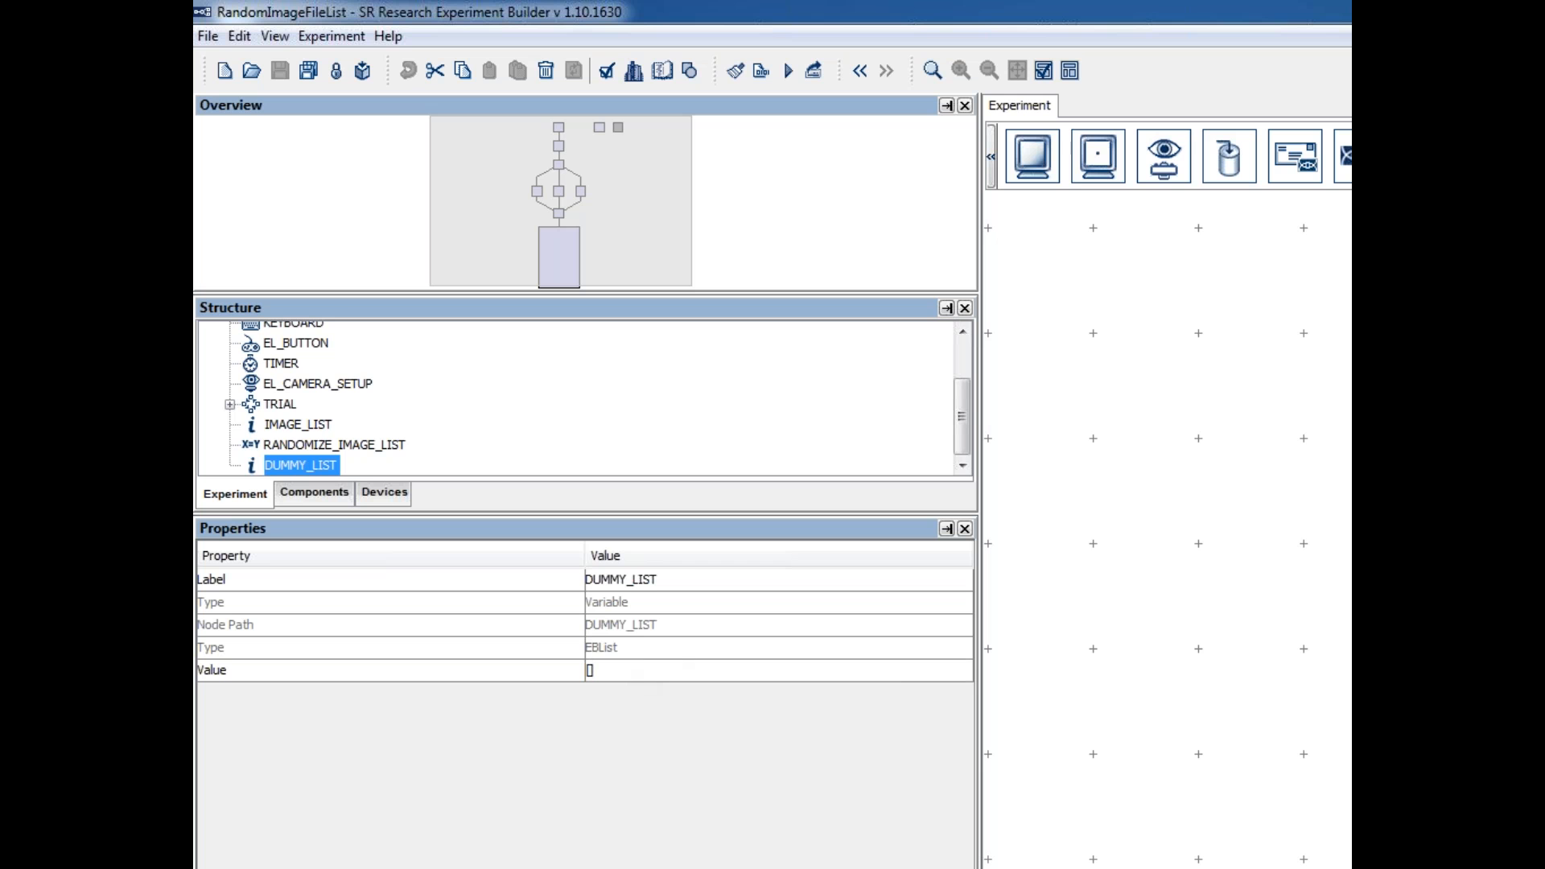
- Revisit the RANDOMIZE_IMAGE_LIST action's attribute-value list to examine how DUMMY_LIST is paired with the random.shuffle call
left_click(334, 444)
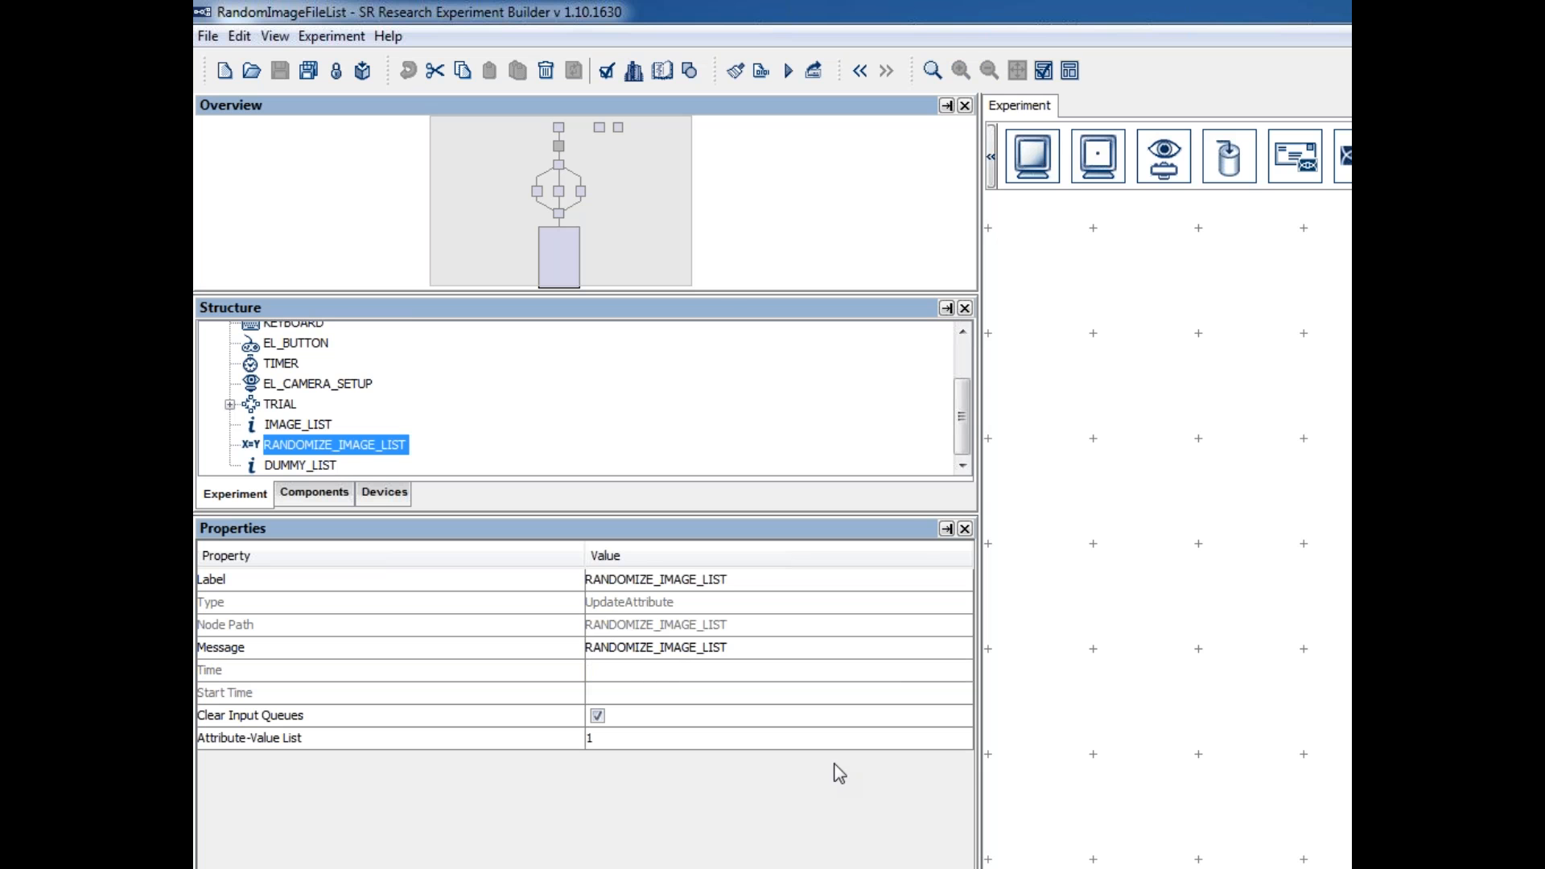
double_click(755, 740)
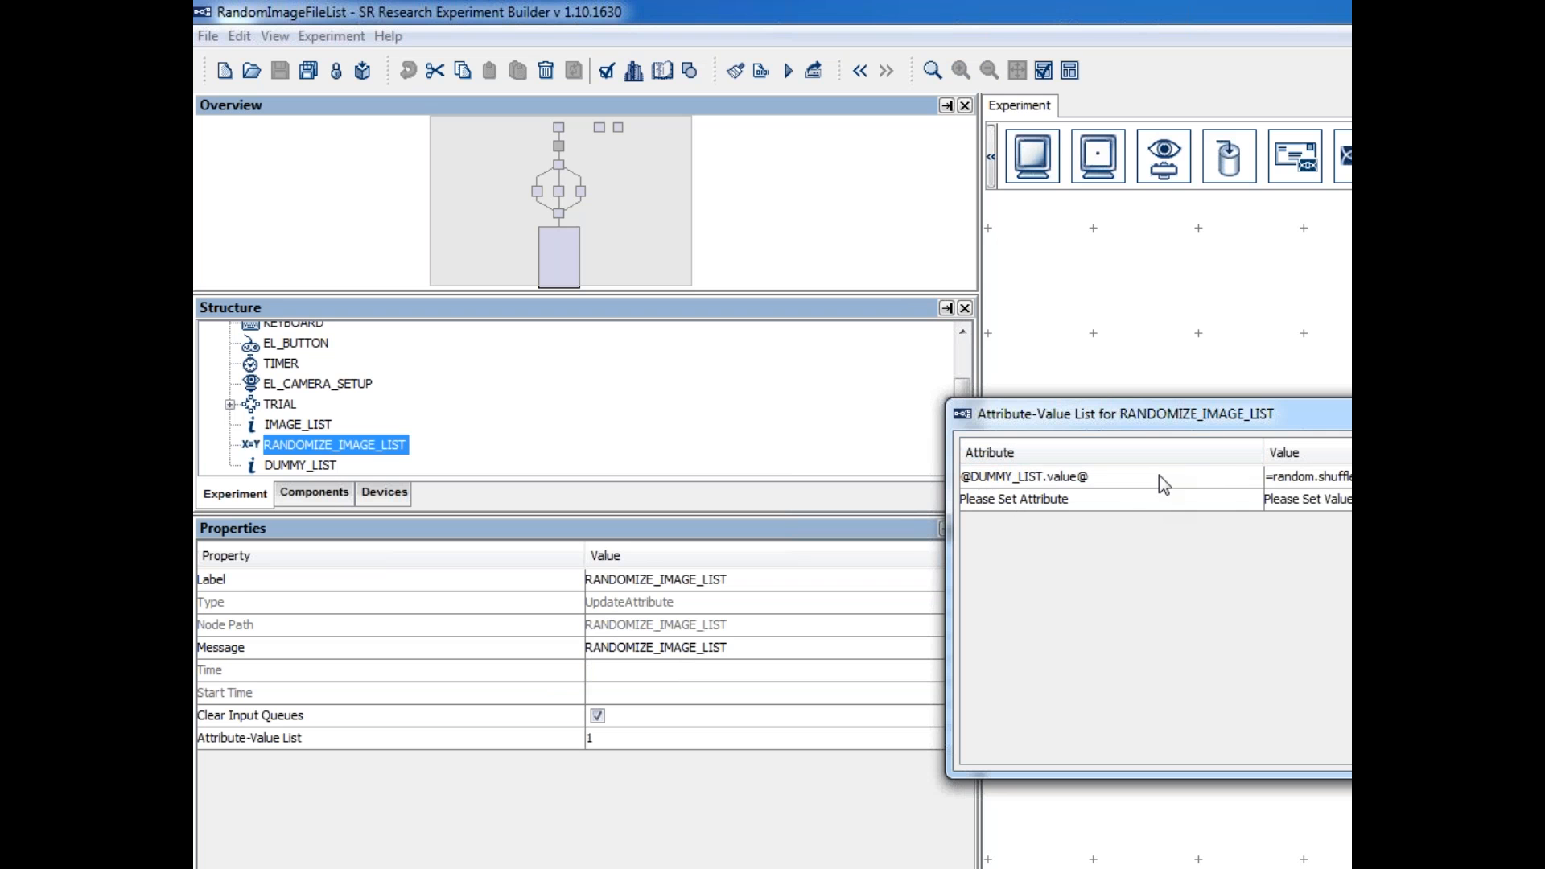
key("Escape")
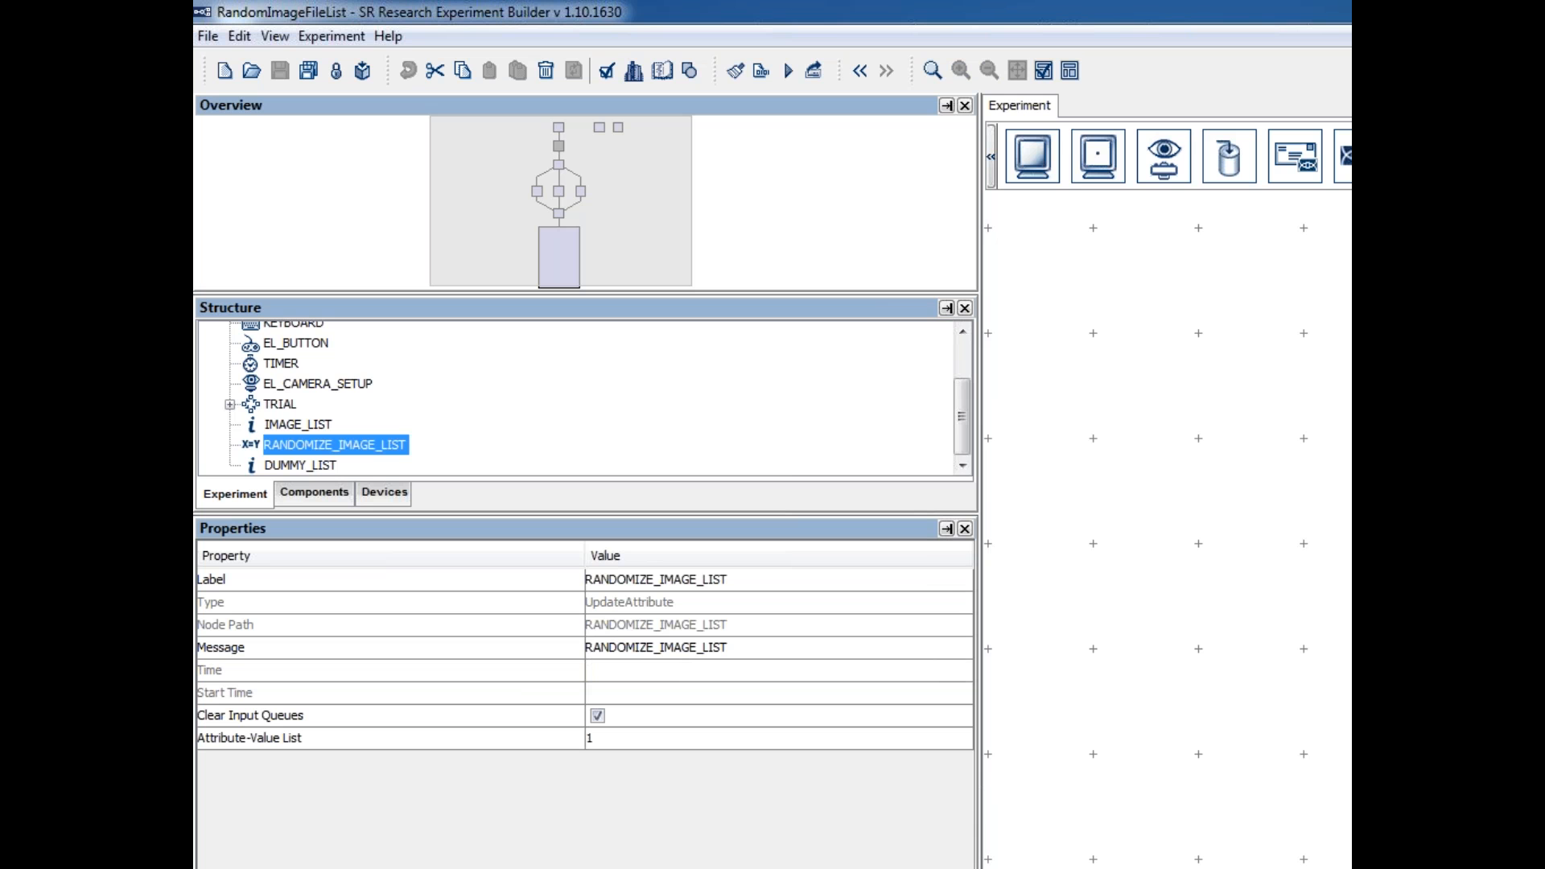
left_click(760, 739)
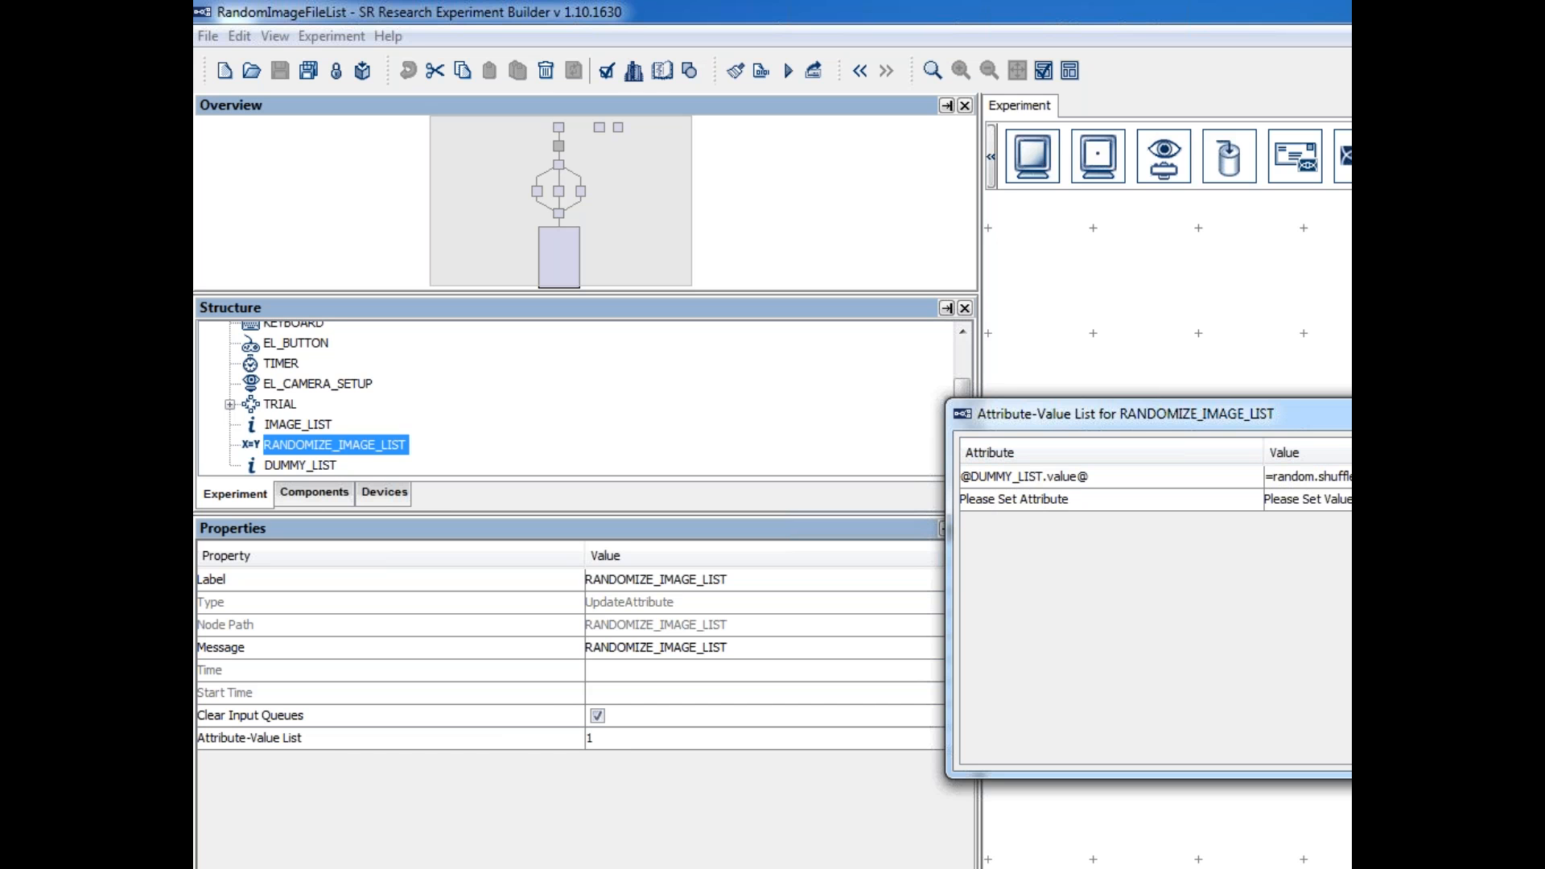
key("Escape")
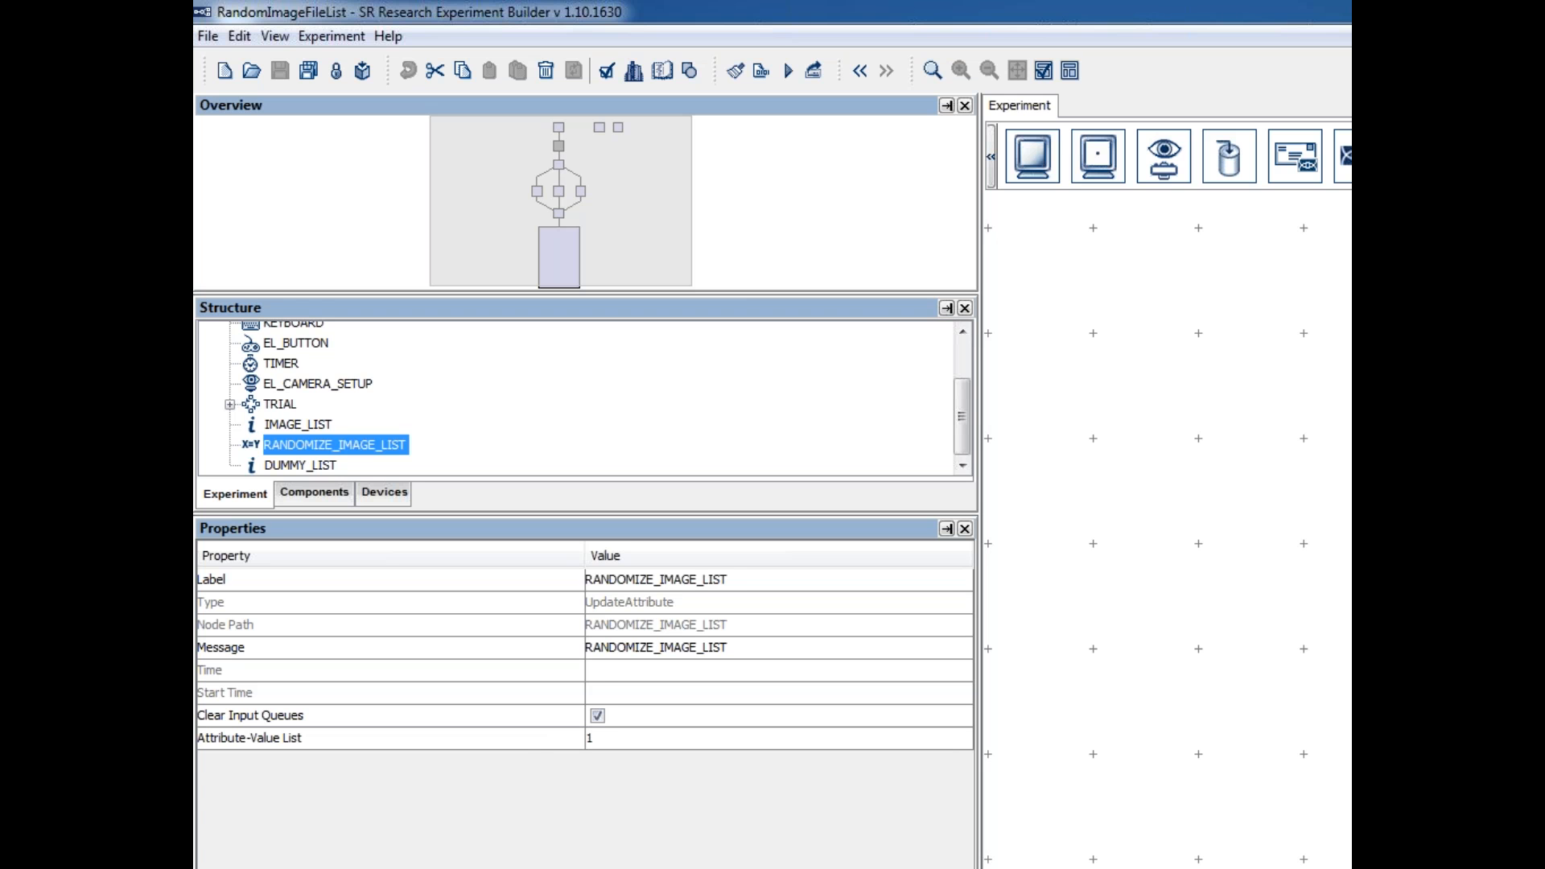
- View the TRIAL sequence's IMAGE_FILE variable and inspect the source file name reference of IMAGE_RESOURCE on the DISPLAY_IMAGE screen
double_click(280, 404)
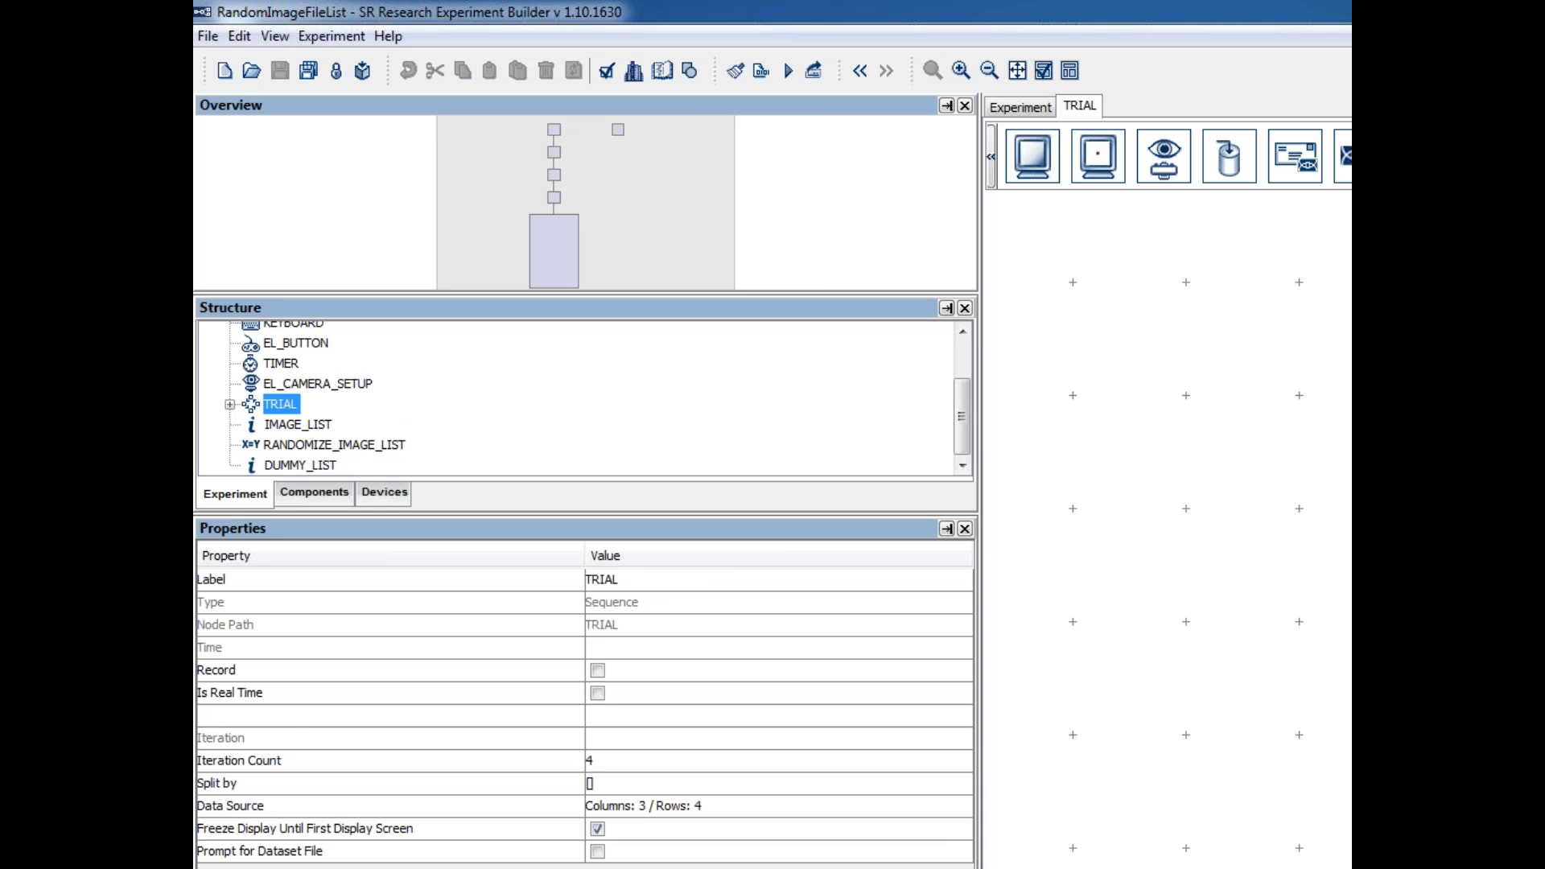
left_click(320, 465)
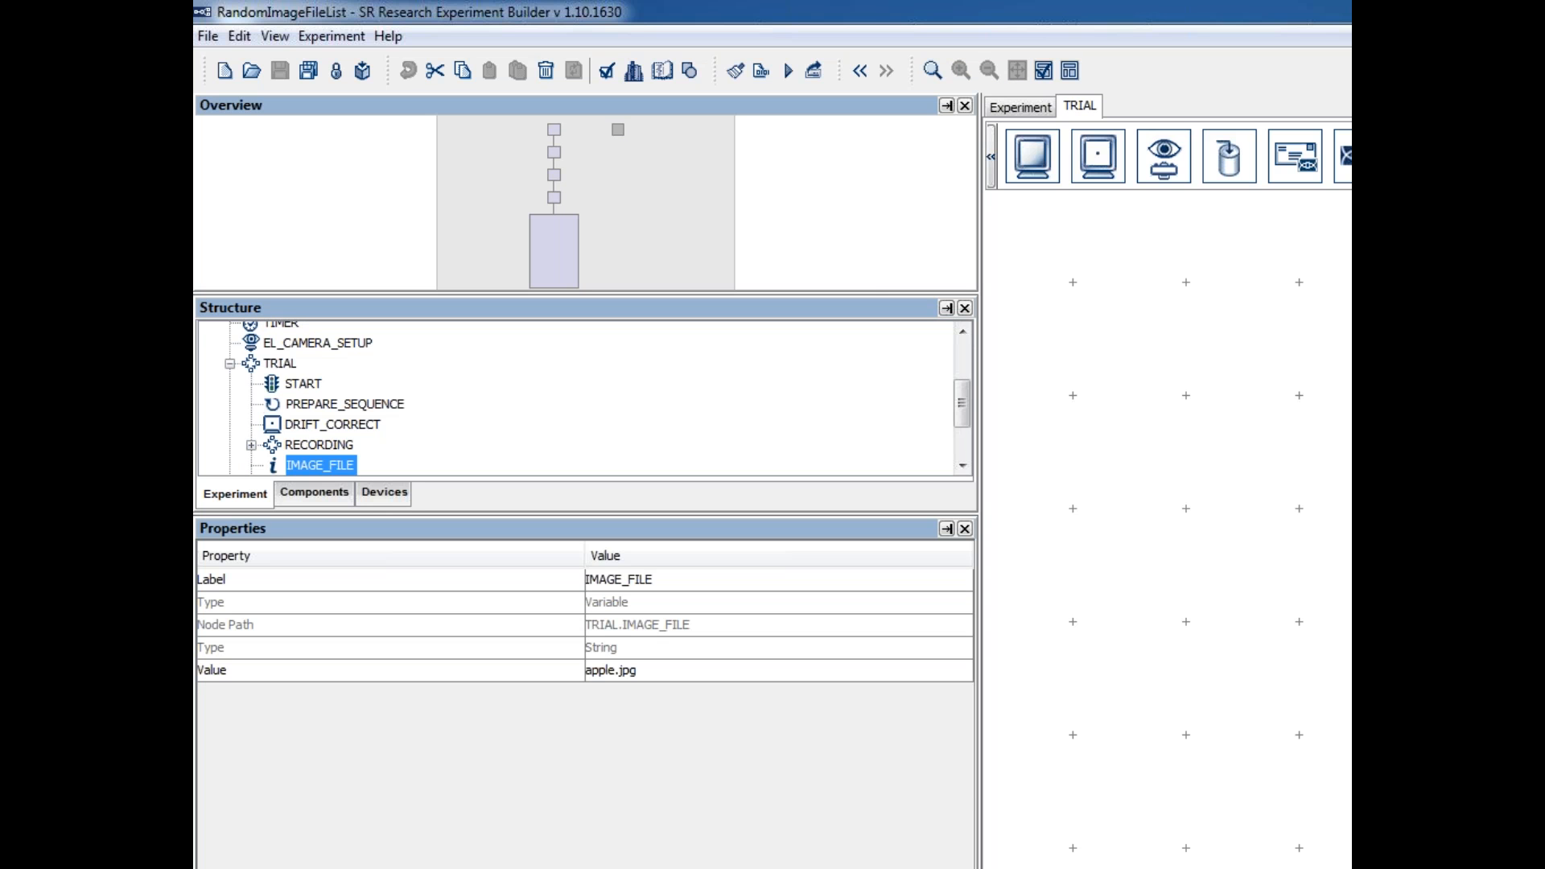
double_click(319, 445)
double_click(351, 466)
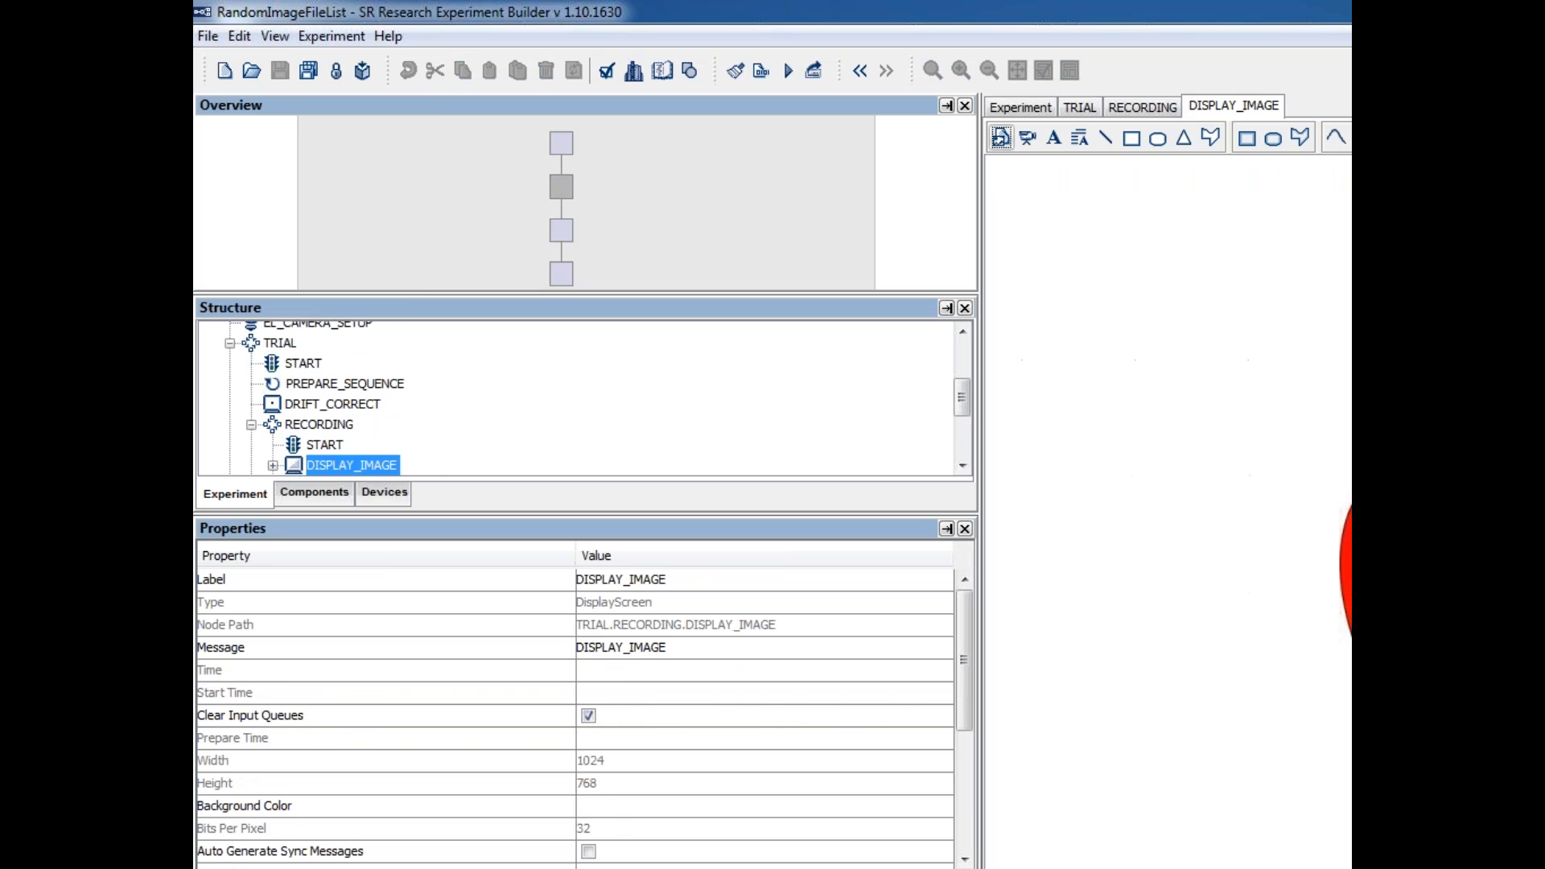
left_click(381, 465)
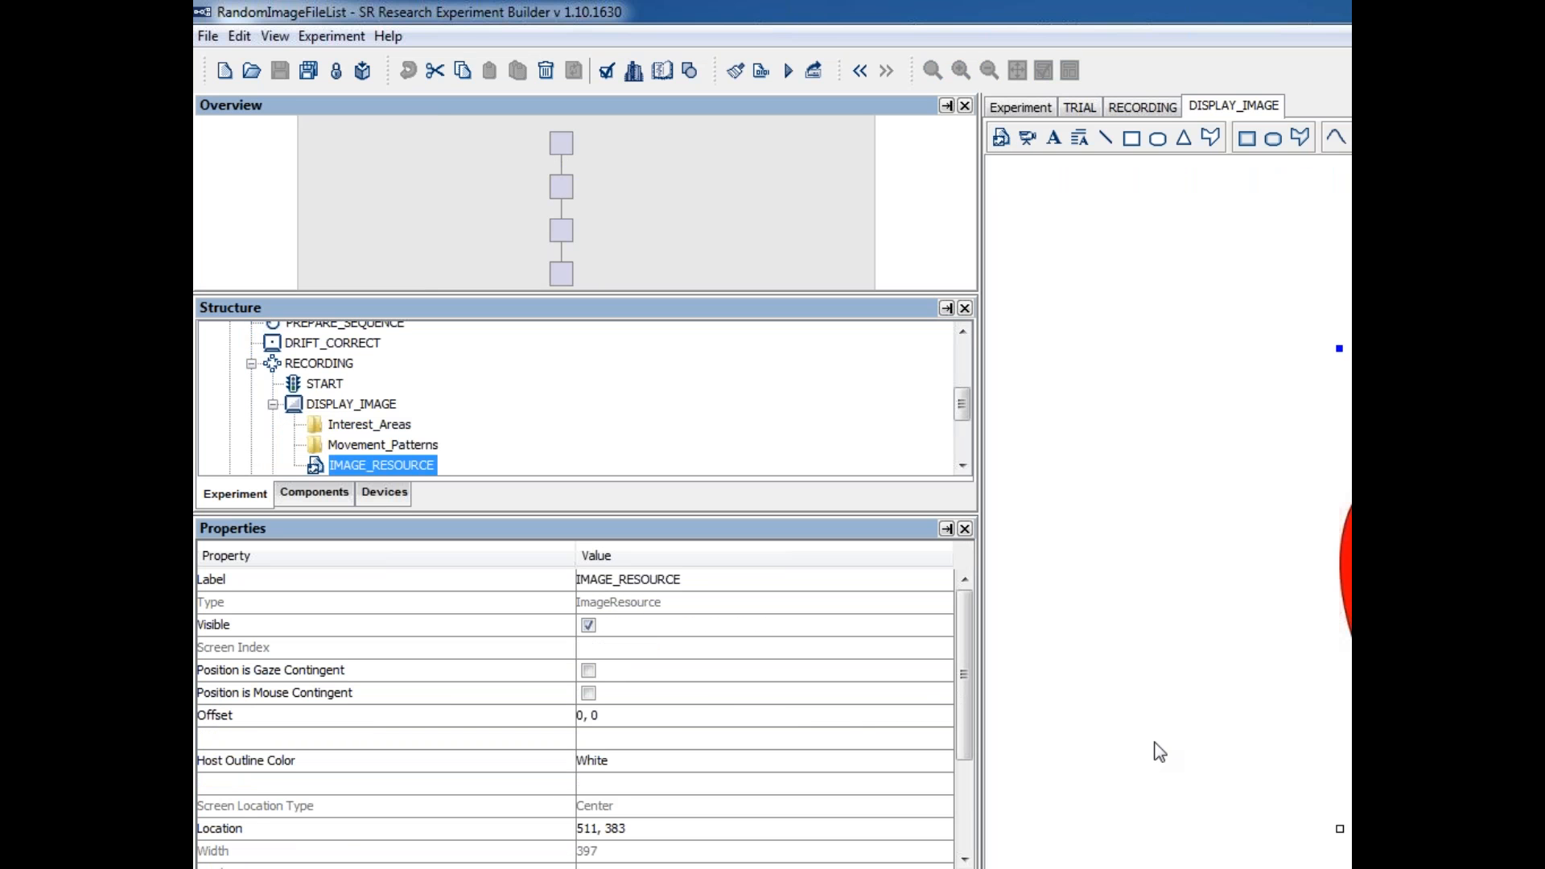
left_click_drag(964, 594, 966, 771)
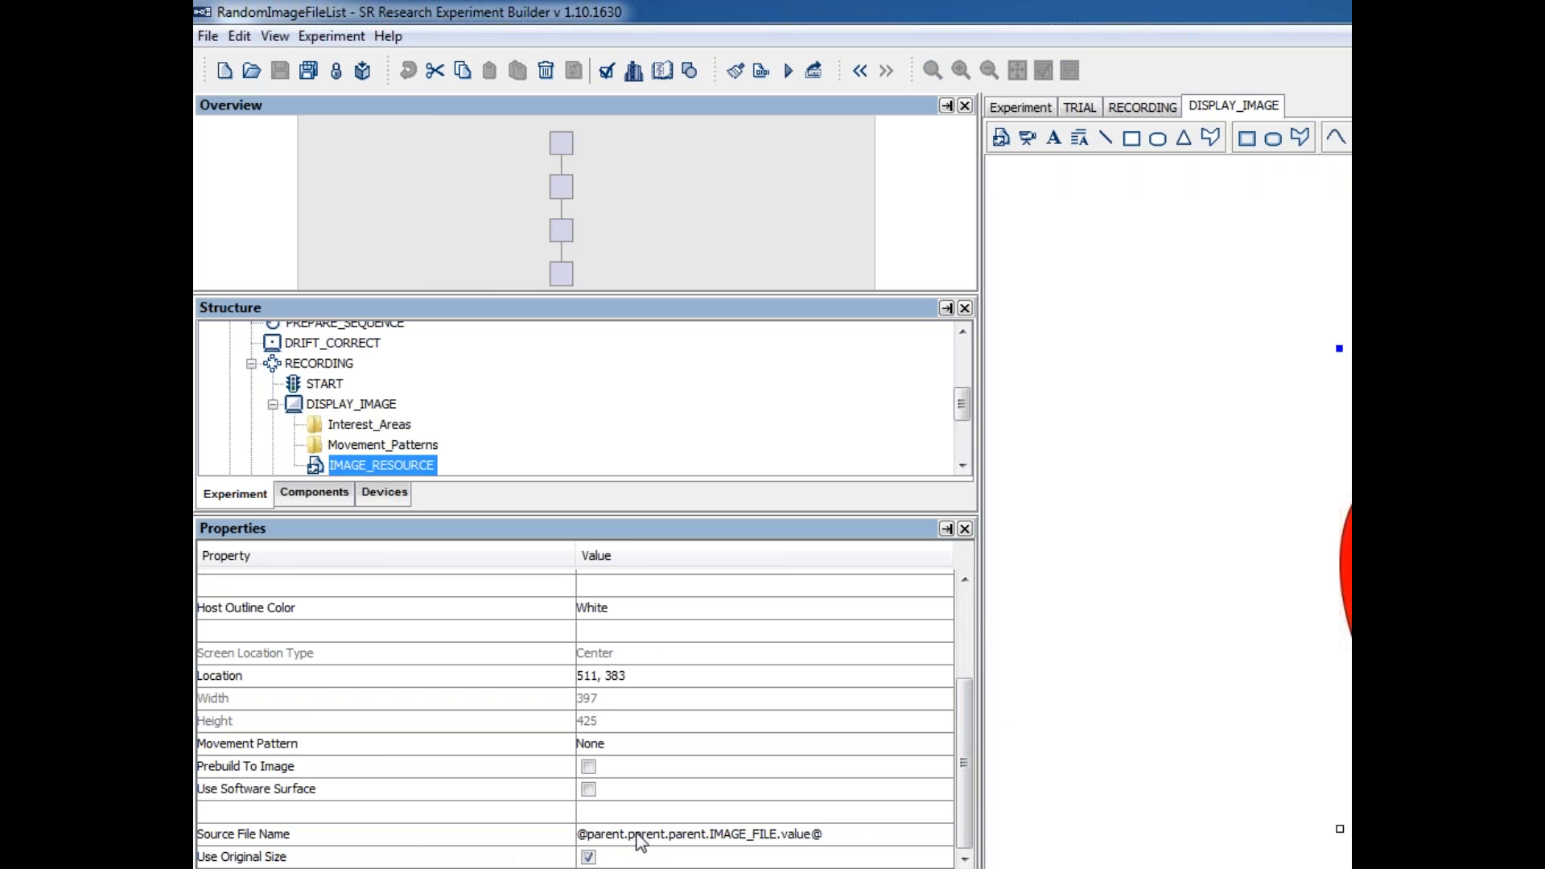
left_click(833, 841)
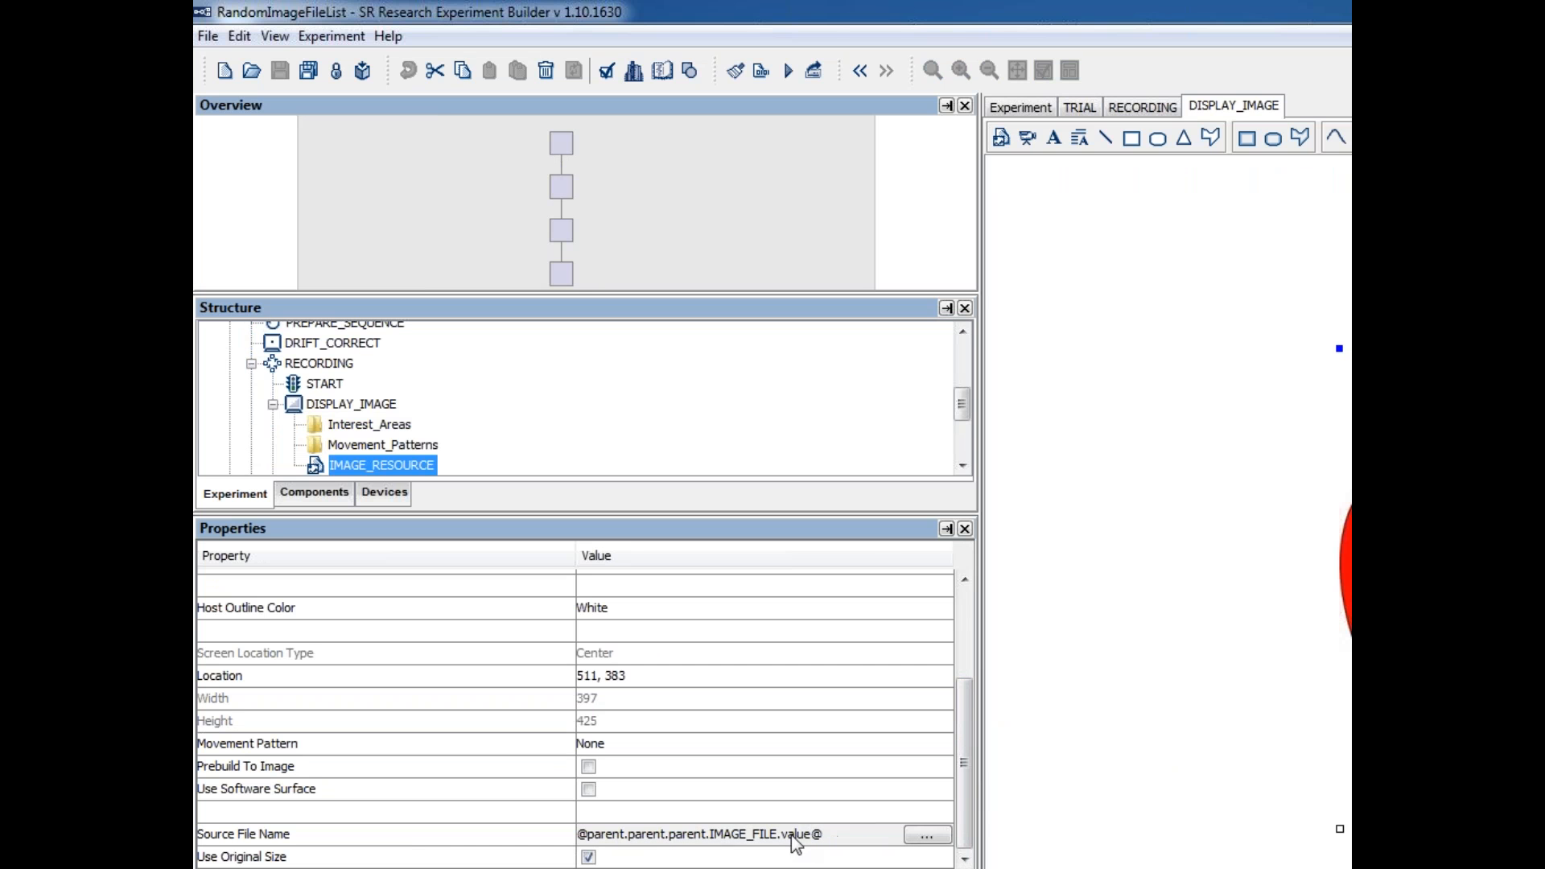
left_click(927, 835)
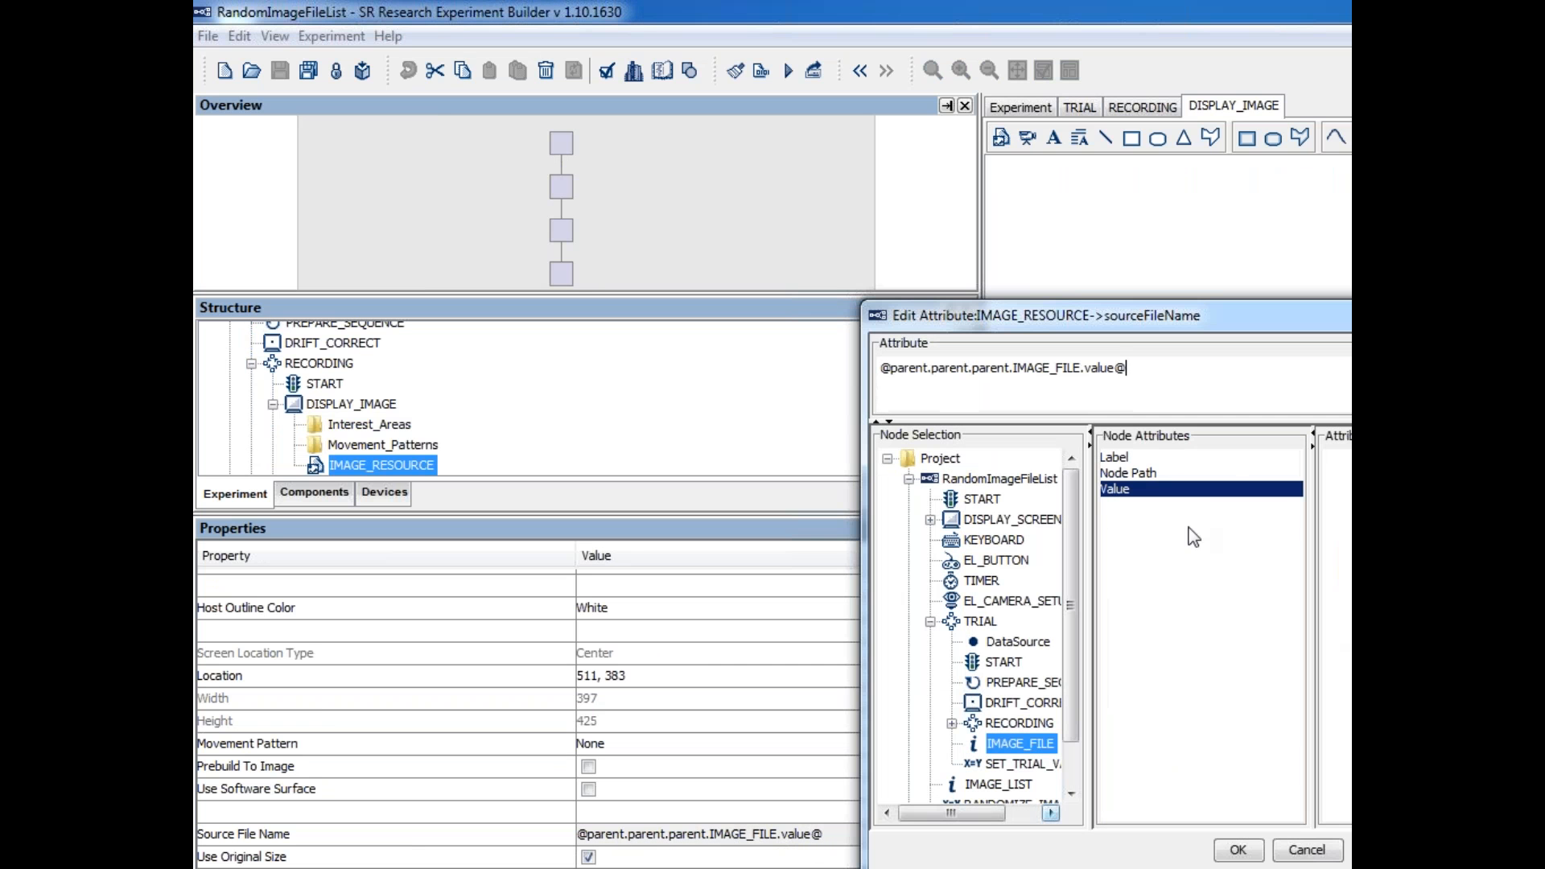
left_click(1256, 851)
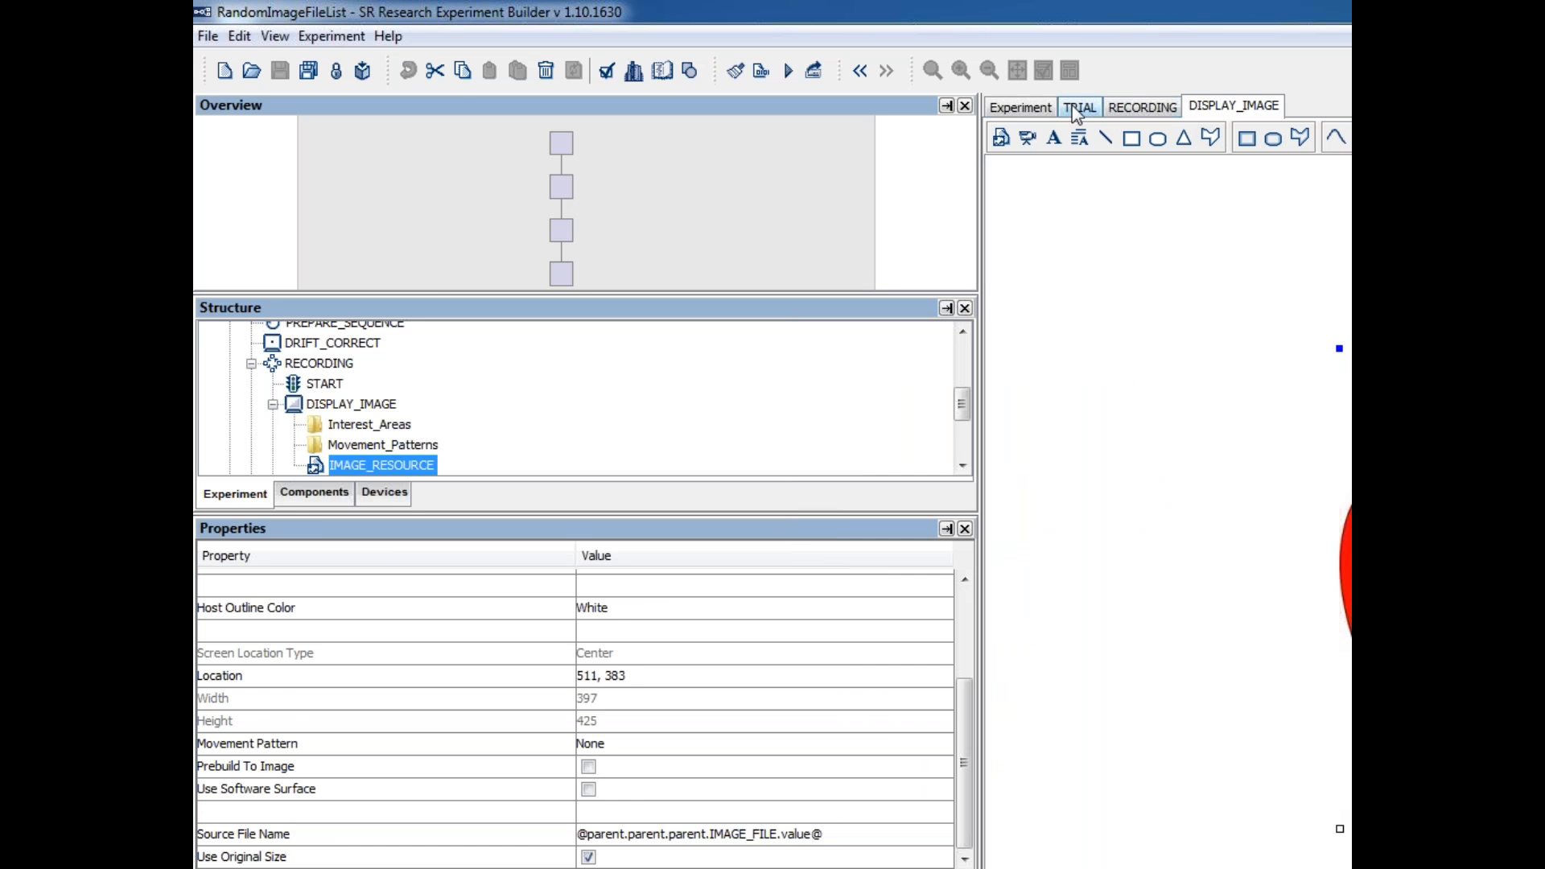
left_click(1093, 114)
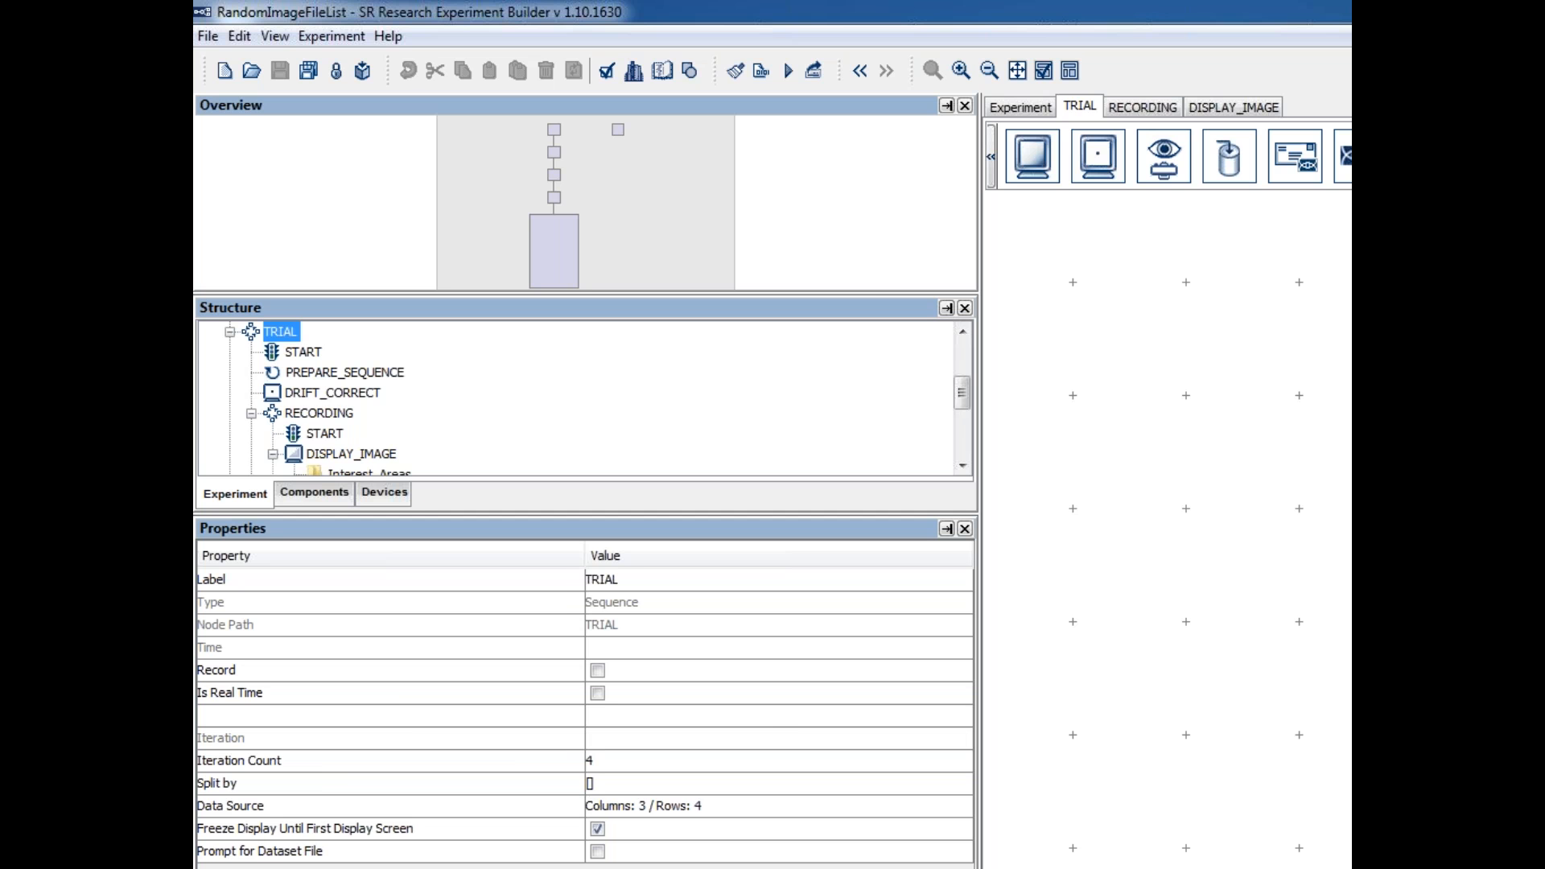
double_click(320, 413)
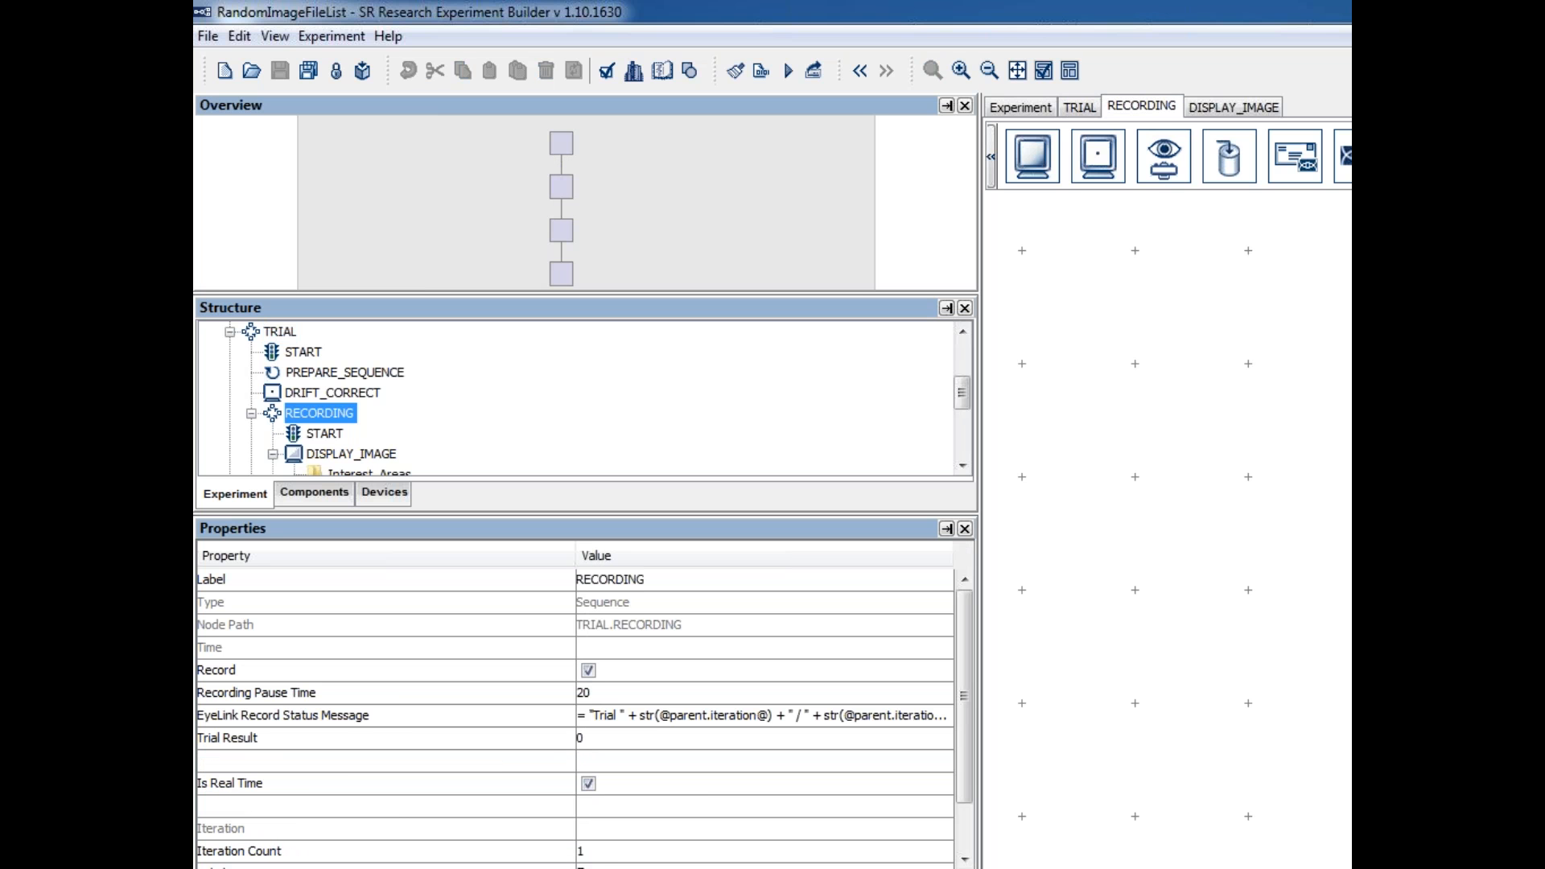
double_click(351, 454)
left_click(1348, 571)
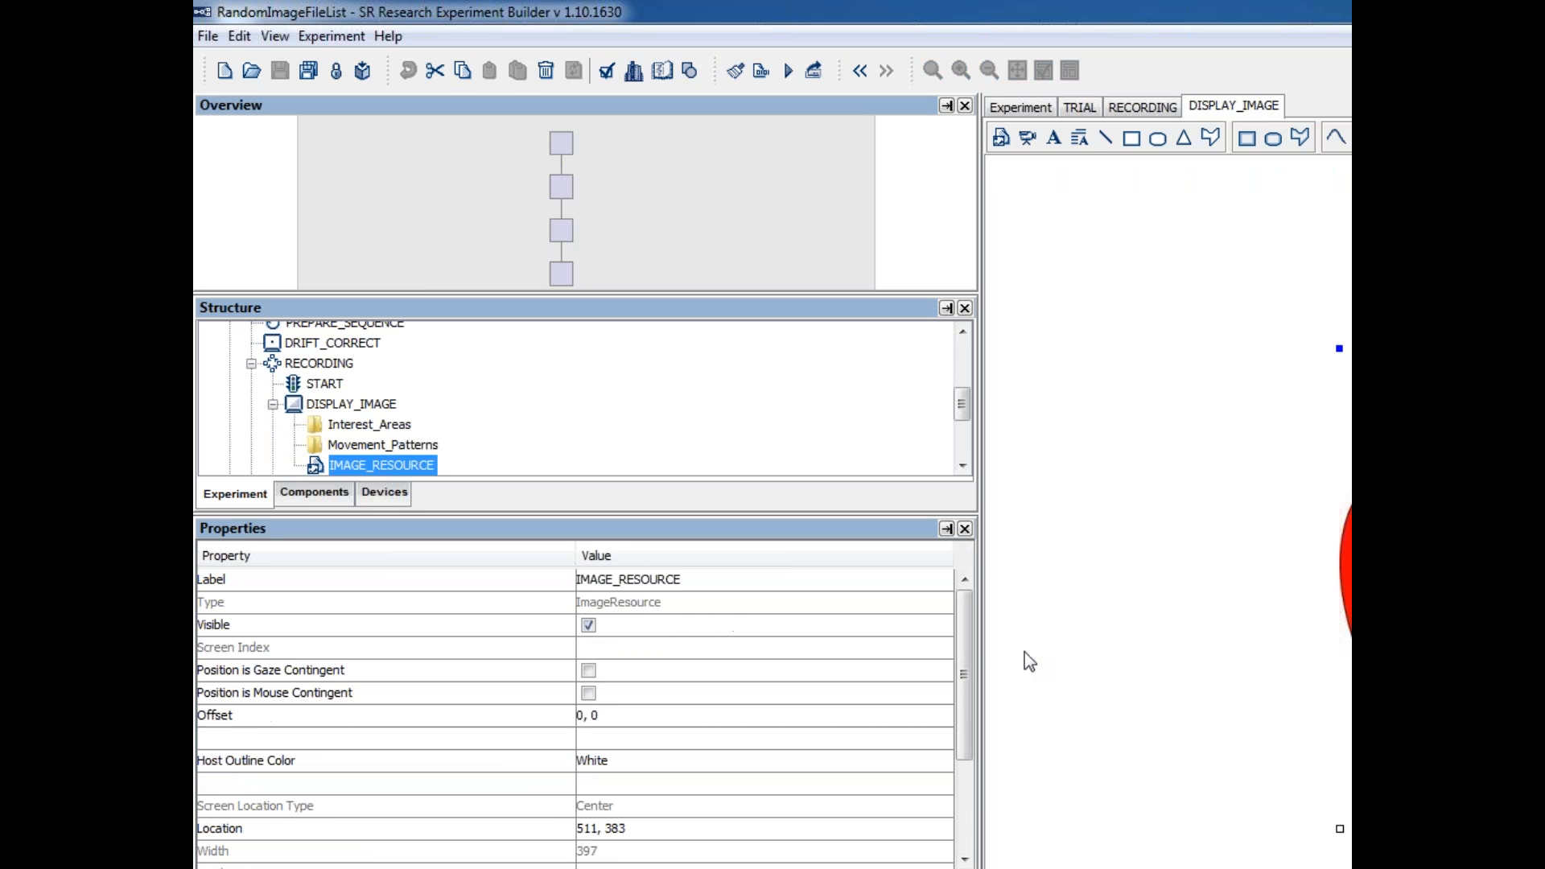
left_click_drag(962, 652, 959, 770)
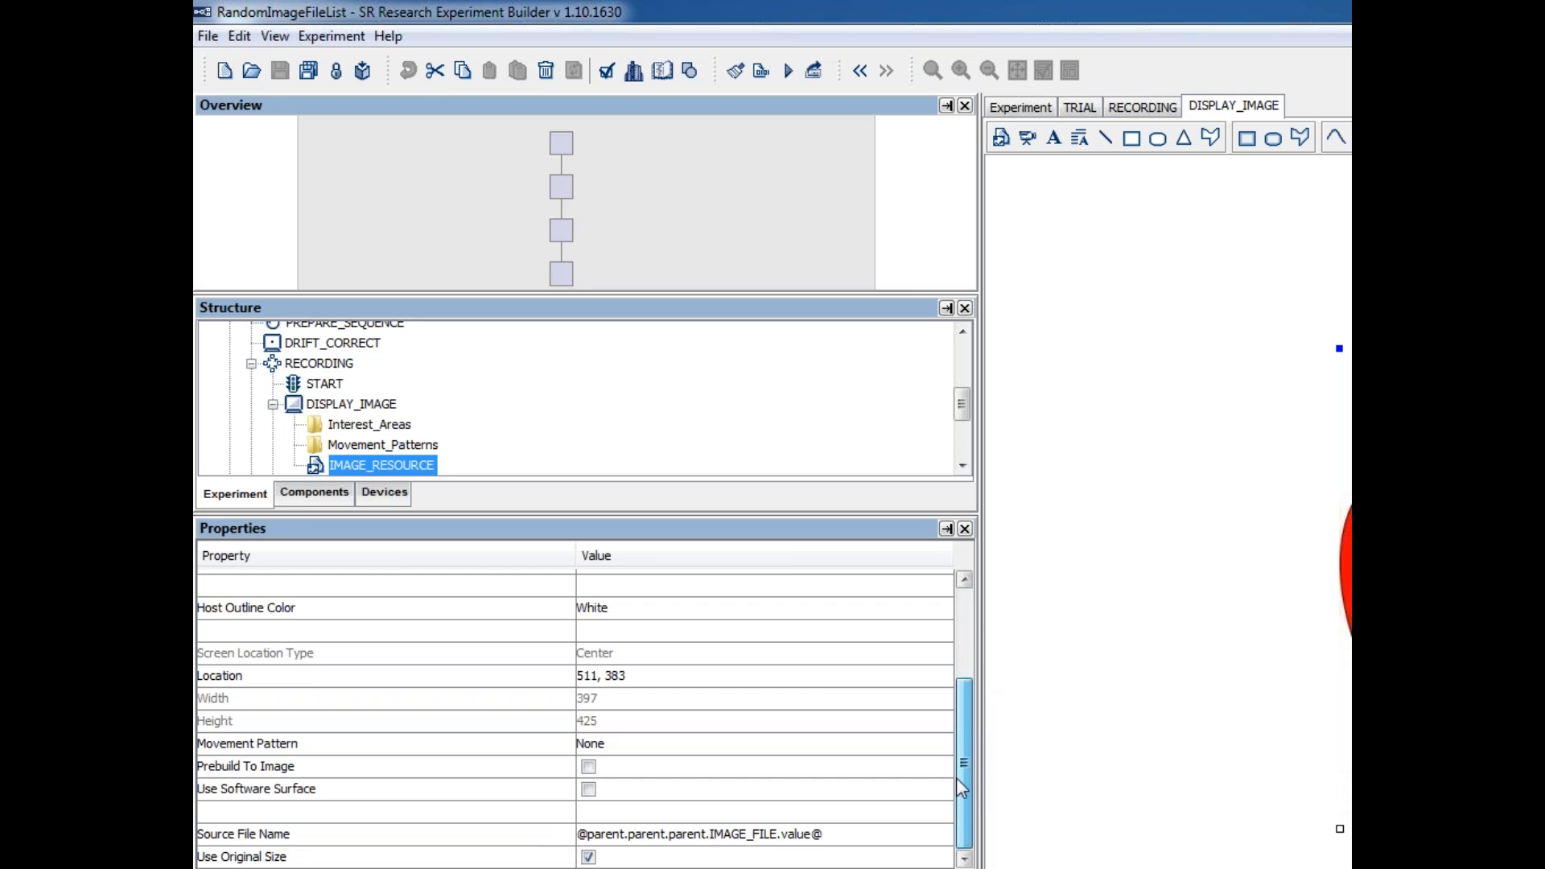
left_click(877, 843)
left_click(916, 837)
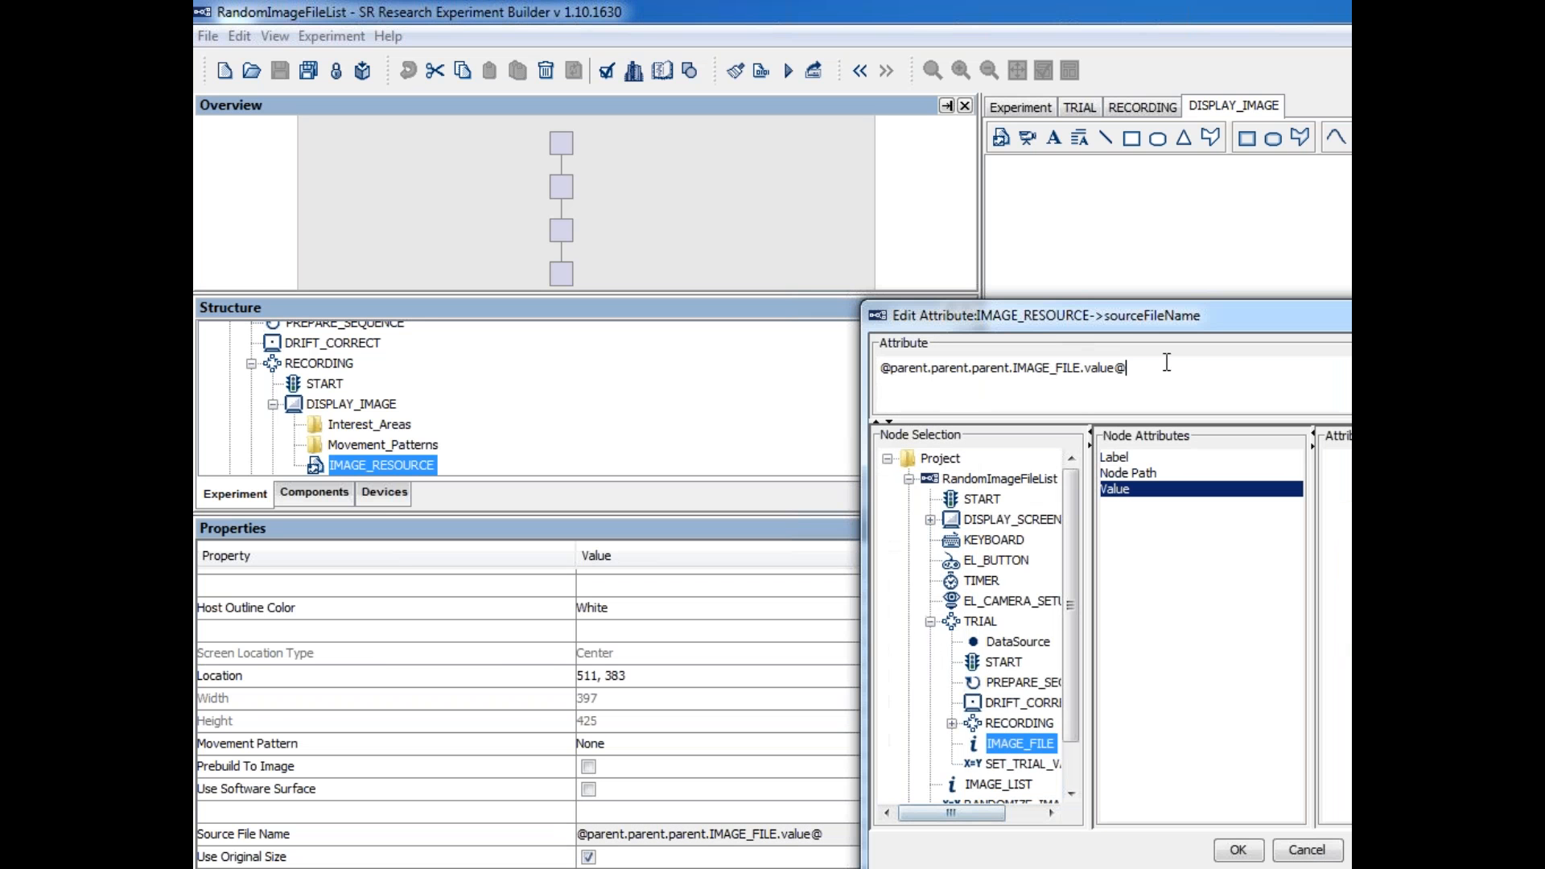
key("ctrl+a")
type("=")
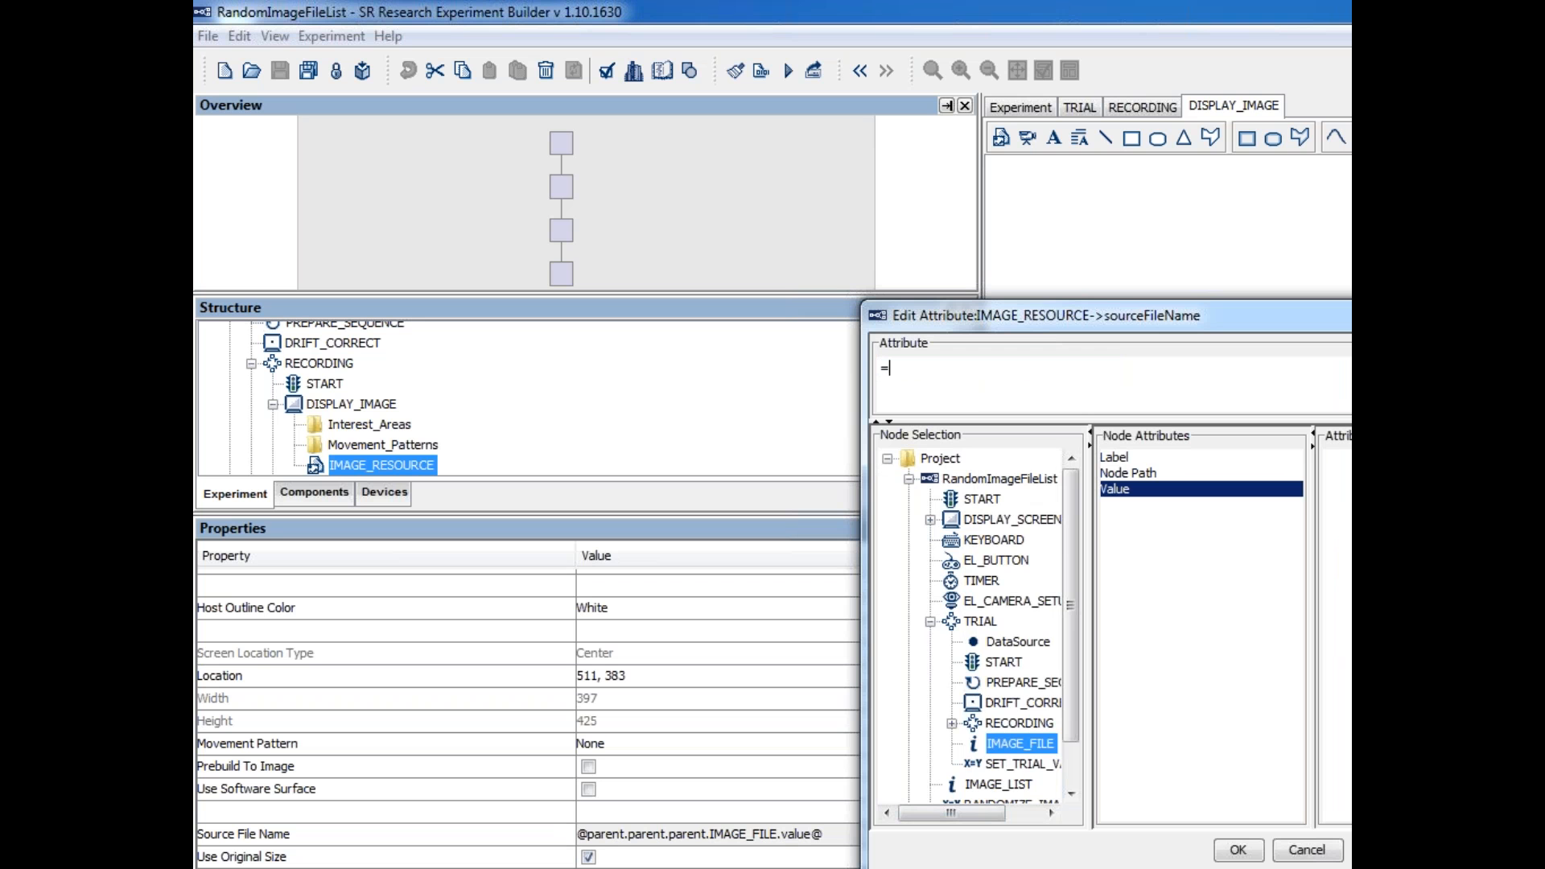
scroll(1014, 700, "down", 1)
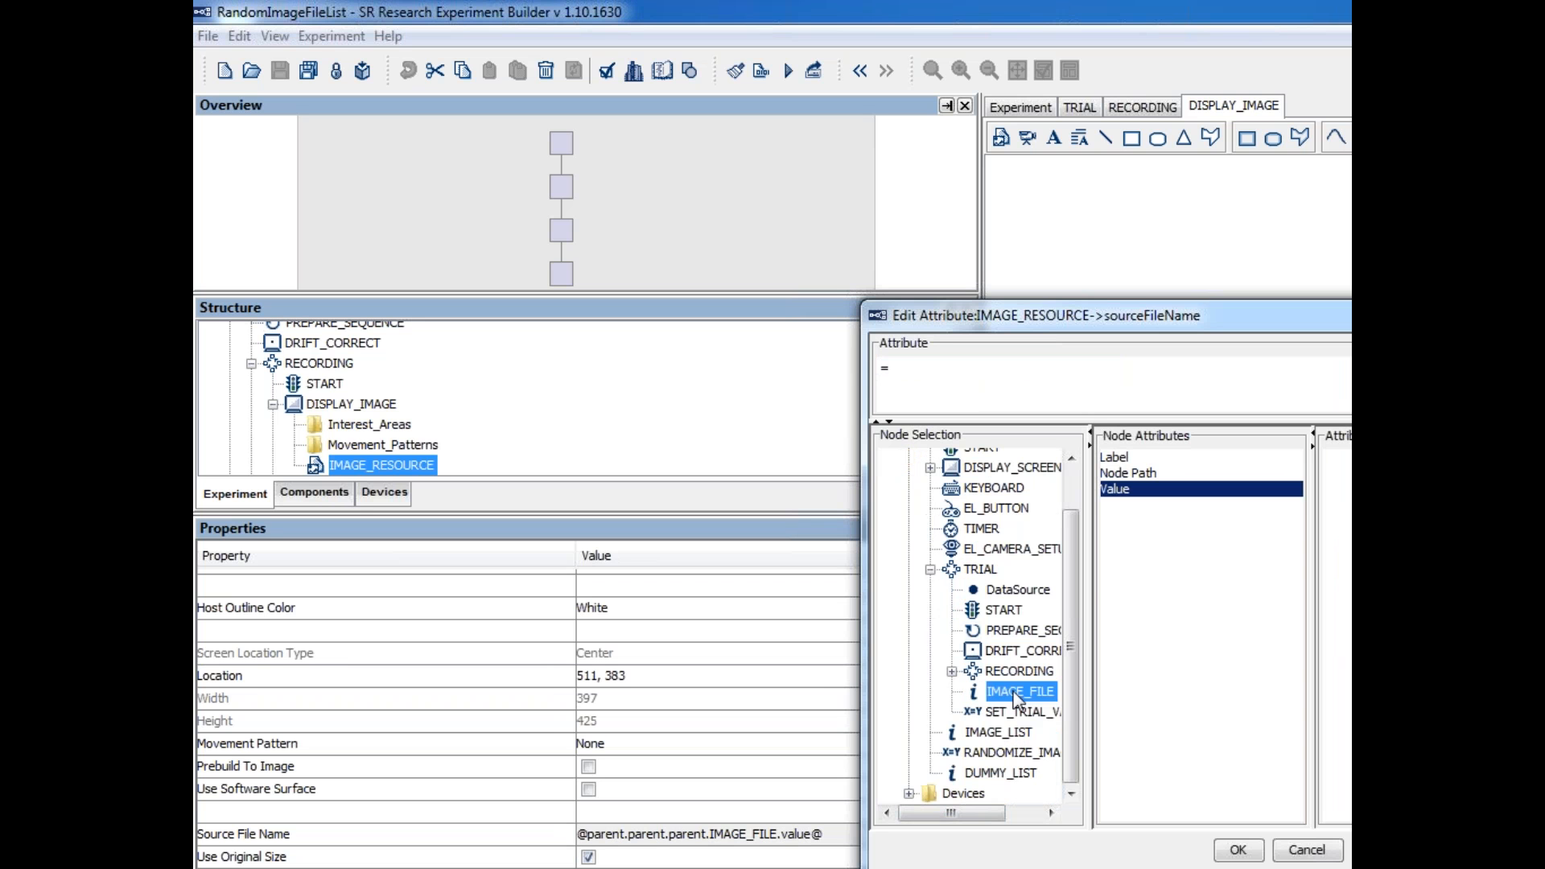
left_click(998, 733)
double_click(1114, 490)
type("[0]")
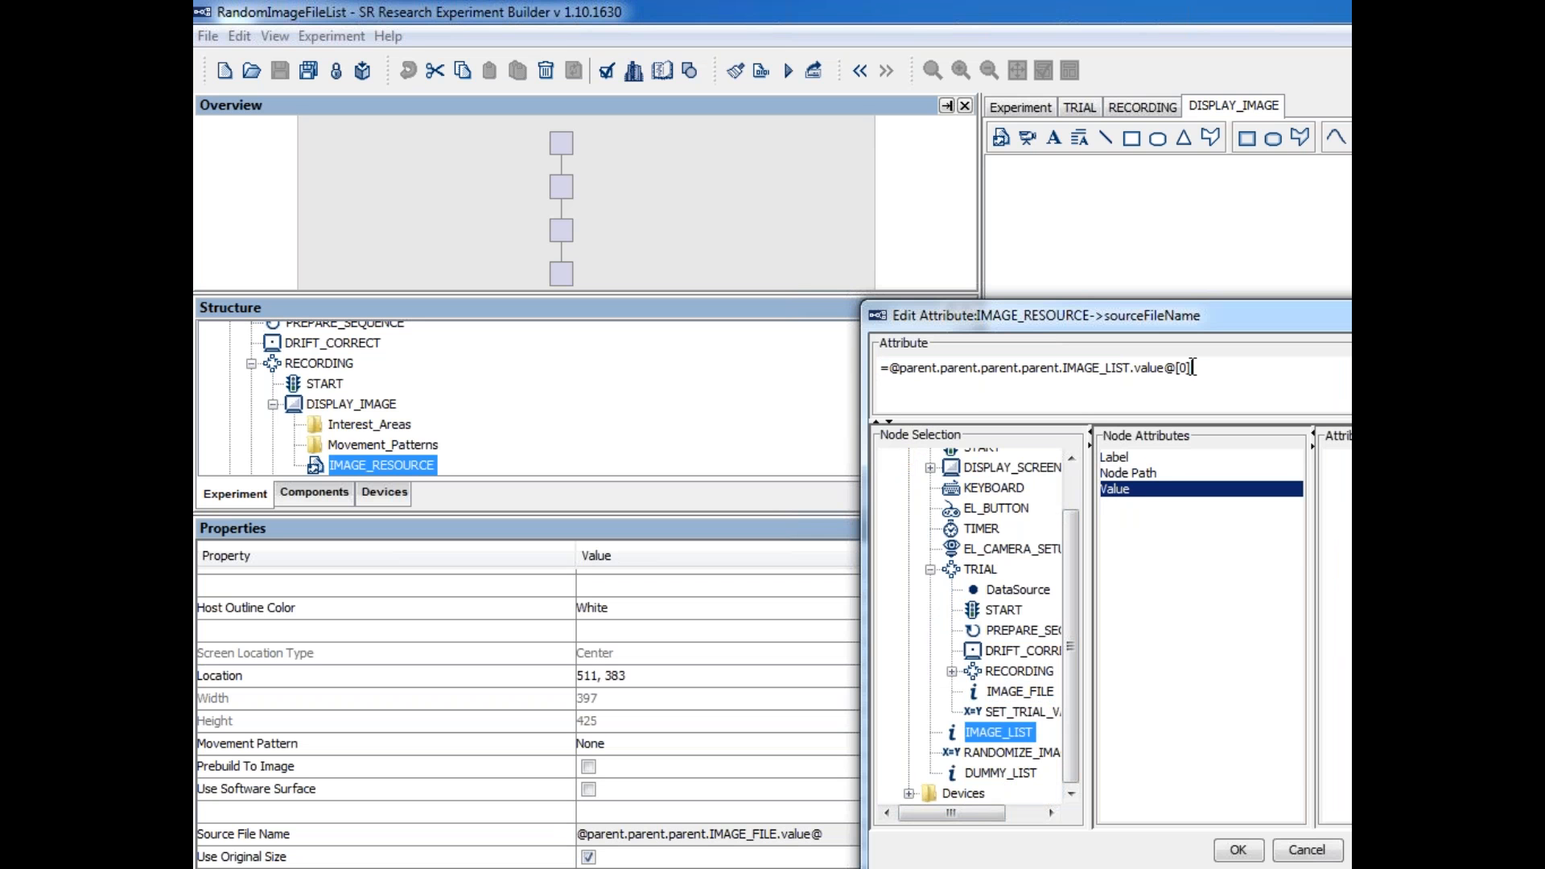
key("BackSpace")
key("BackSpace")
key("BackSpace")
key("BackSpace")
key("BackSpace")
key("BackSpace")
key("BackSpace")
key("BackSpace")
key("BackSpace")
key("BackSpace")
key("BackSpace")
key("BackSpace")
key("BackSpace")
key("BackSpace")
key("BackSpace")
key("BackSpace")
key("BackSpace")
key("BackSpace")
key("BackSpace")
key("BackSpace")
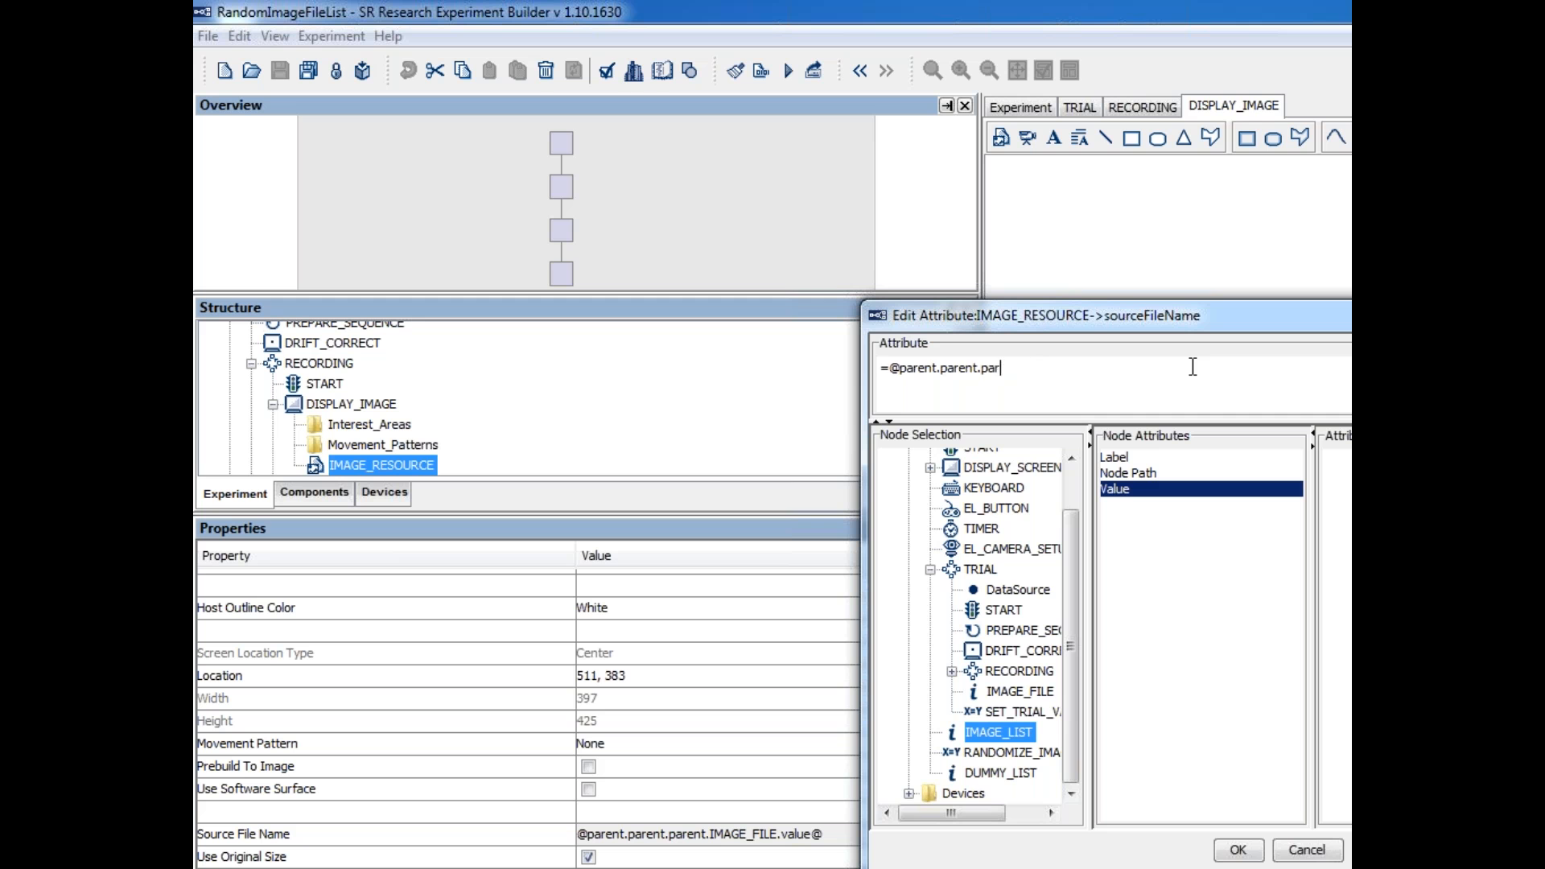
key("BackSpace")
key("BackSpace")
key("BackSpace")
key("BackSpace")
key("BackSpace")
key("BackSpace")
key("BackSpace")
key("BackSpace")
key("BackSpace")
key("BackSpace")
key("BackSpace")
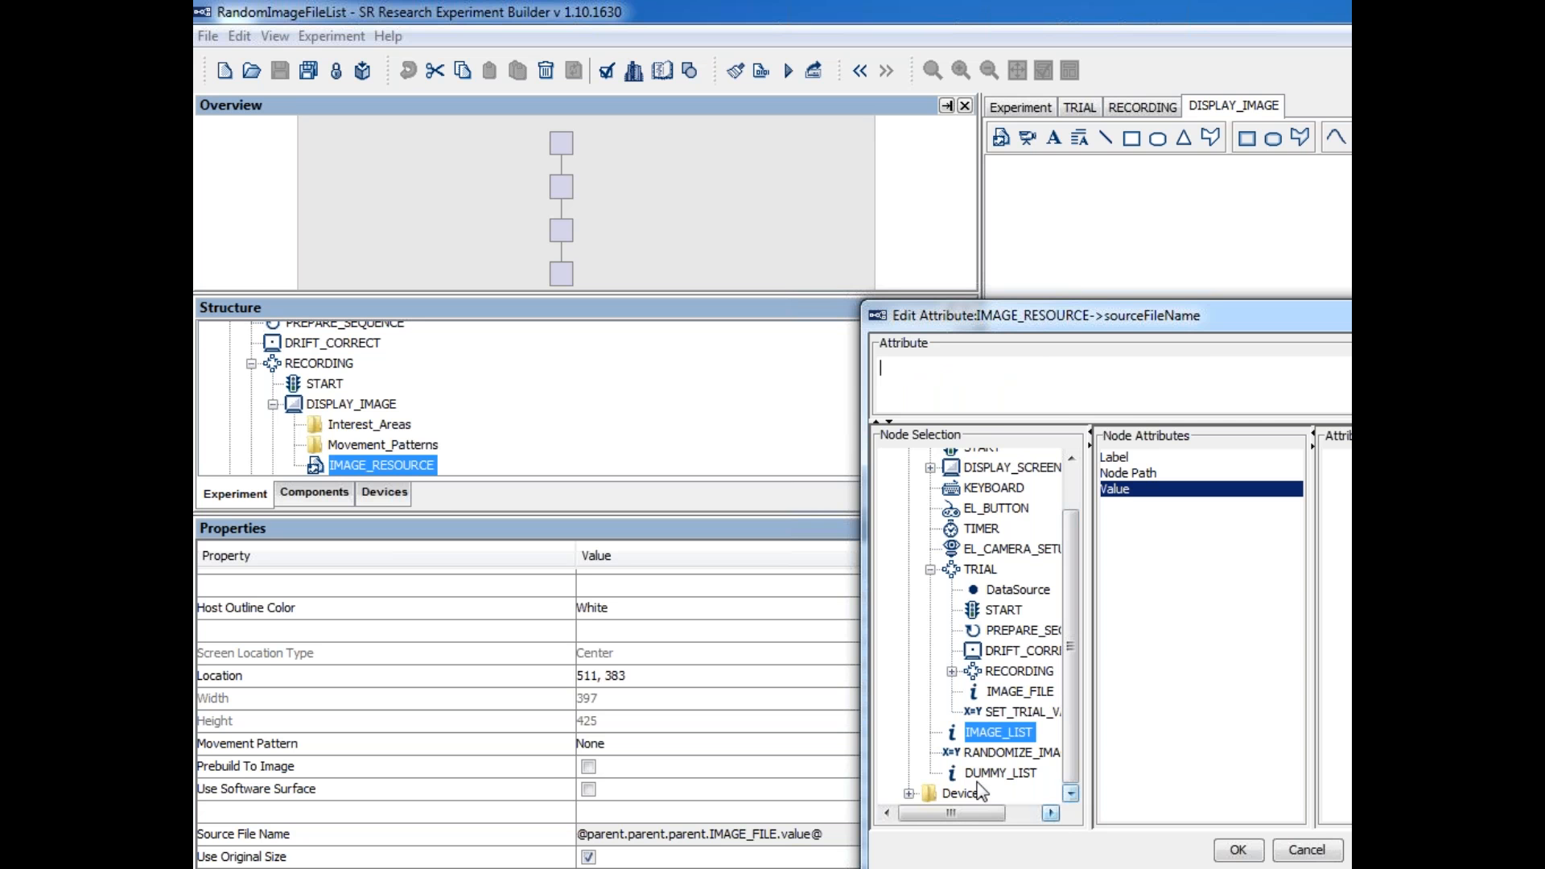
left_click(1014, 691)
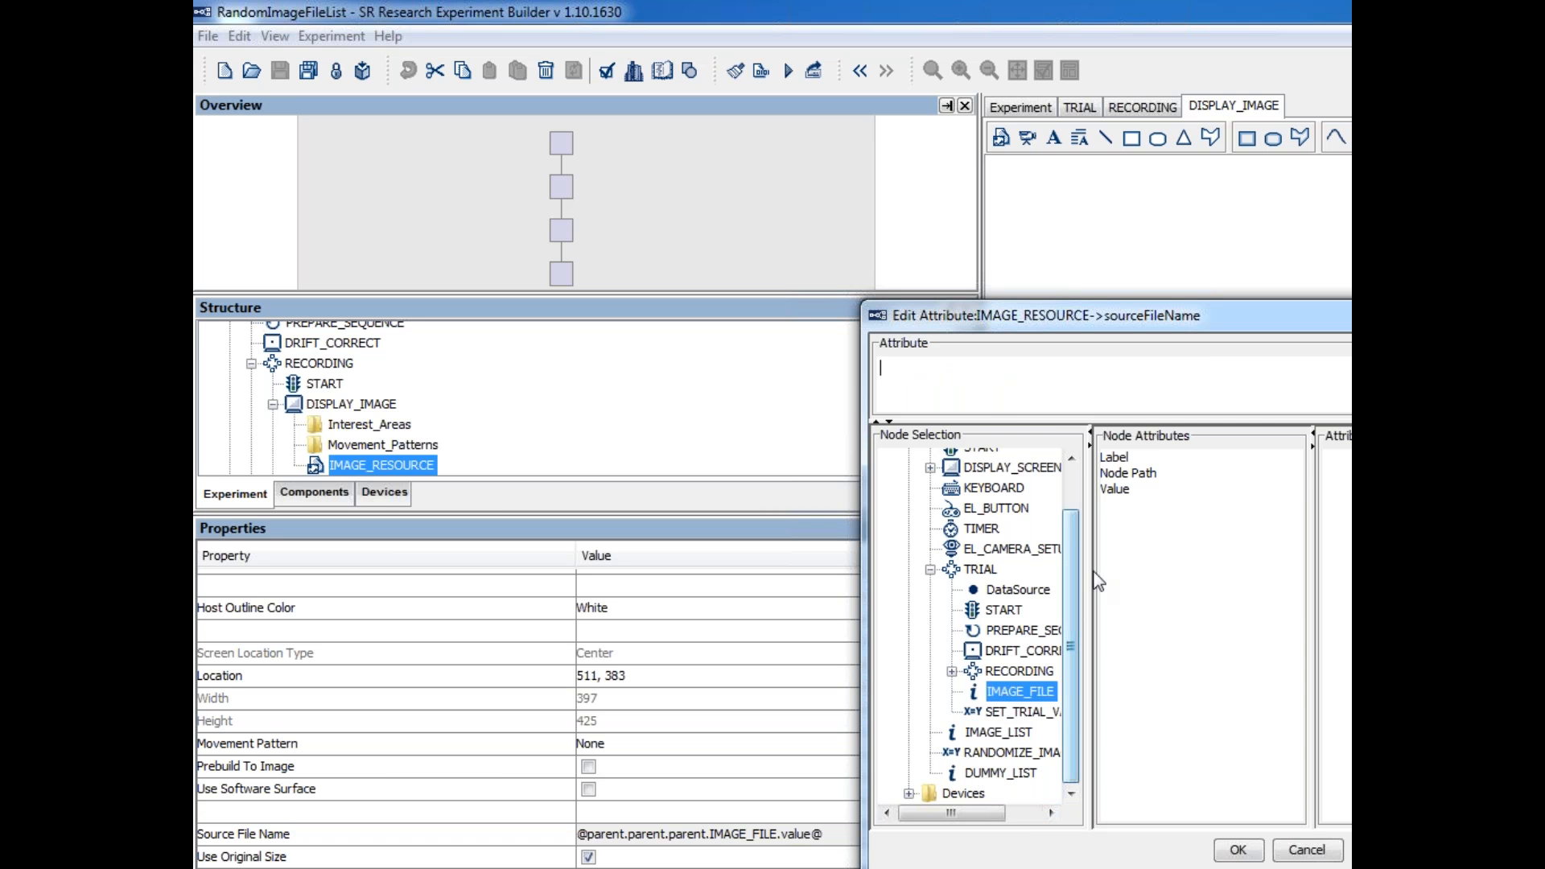
left_click(1122, 490)
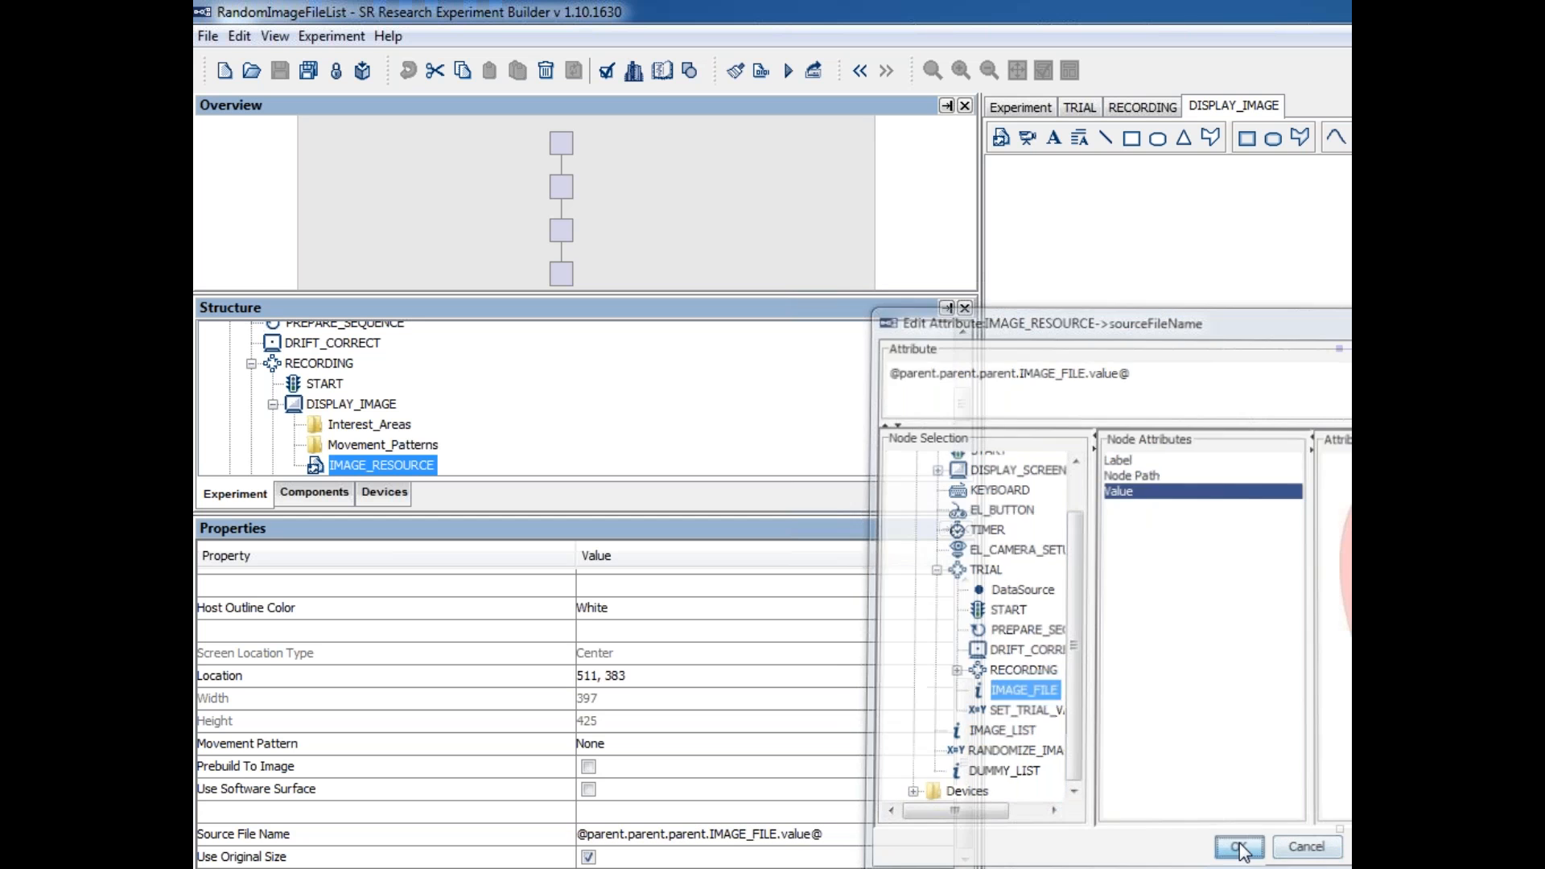
left_click(1237, 850)
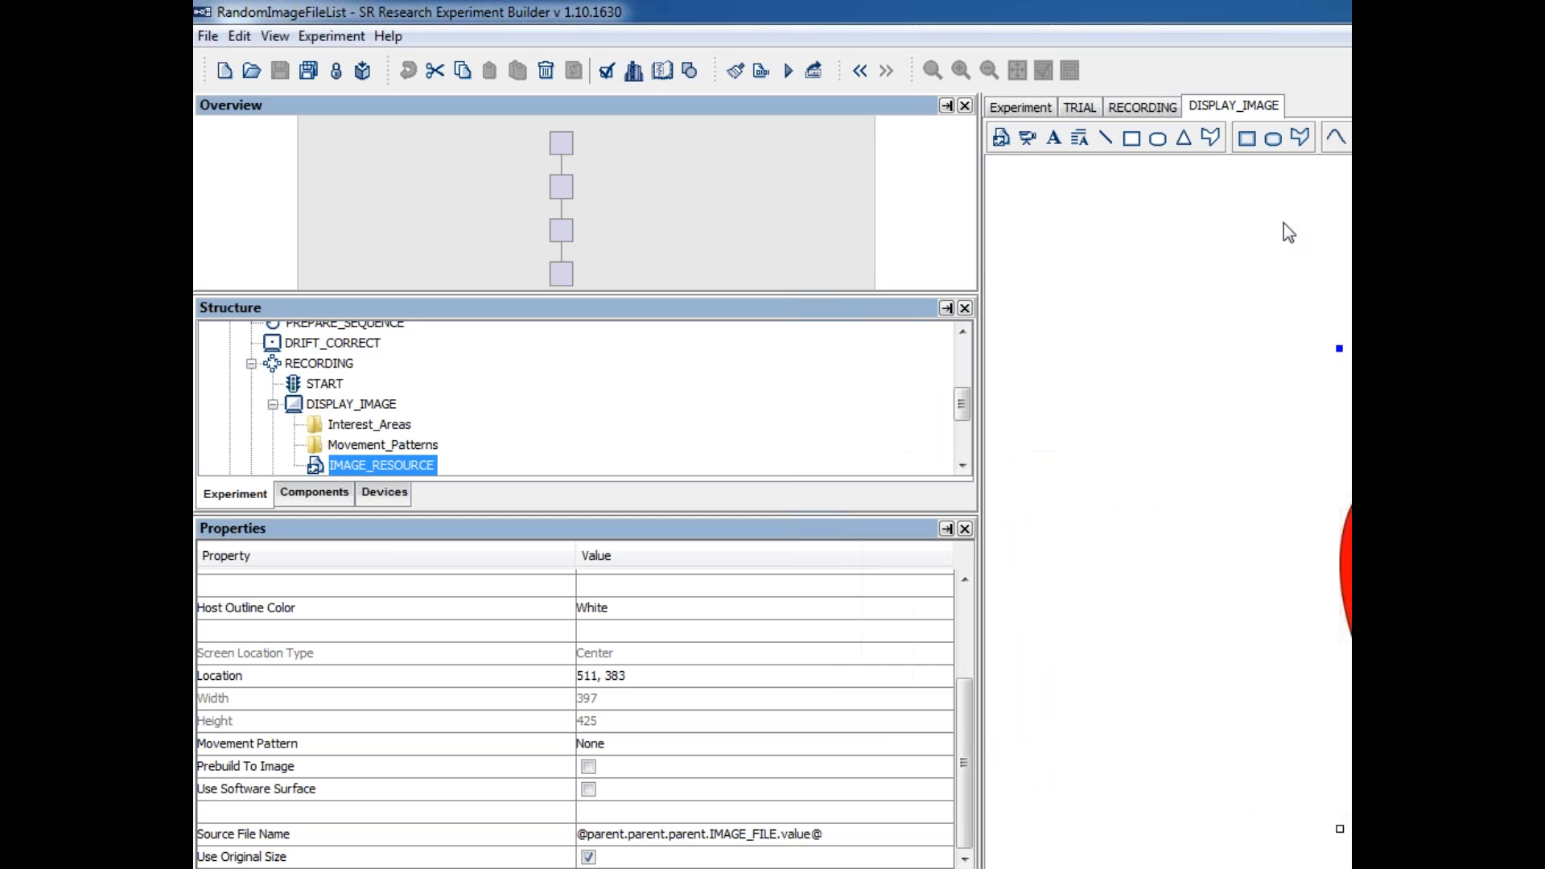
- Examine the IMAGE_FILE value expression in TRIAL's SET_TRIAL_VARIABLES action, then view the experiment-level IMAGE_LIST variable it references
left_click(1135, 105)
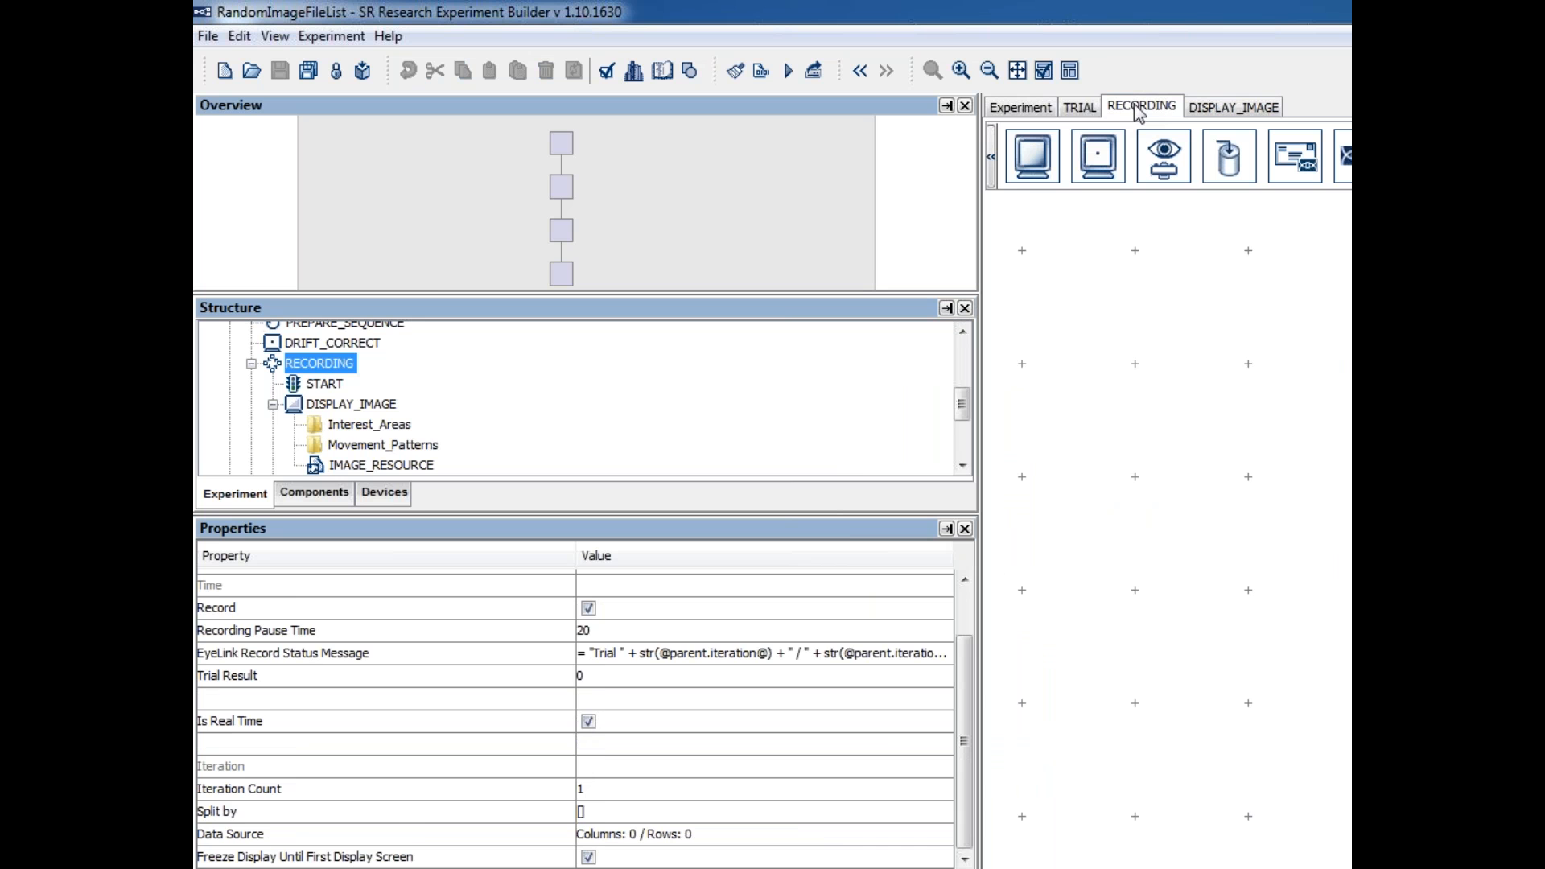
left_click(1080, 107)
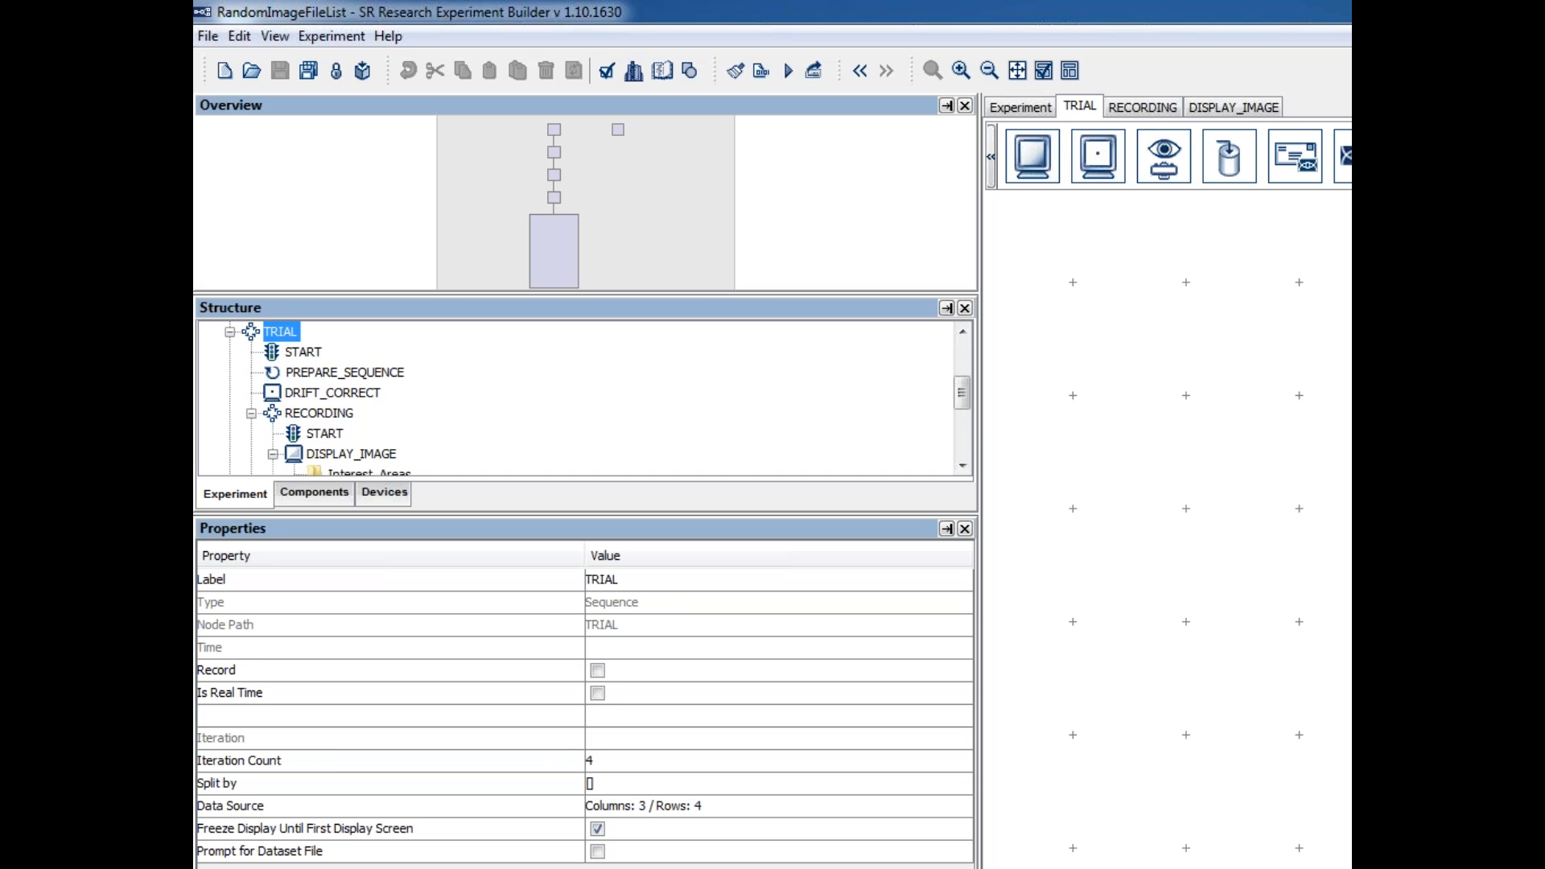
left_click(349, 465)
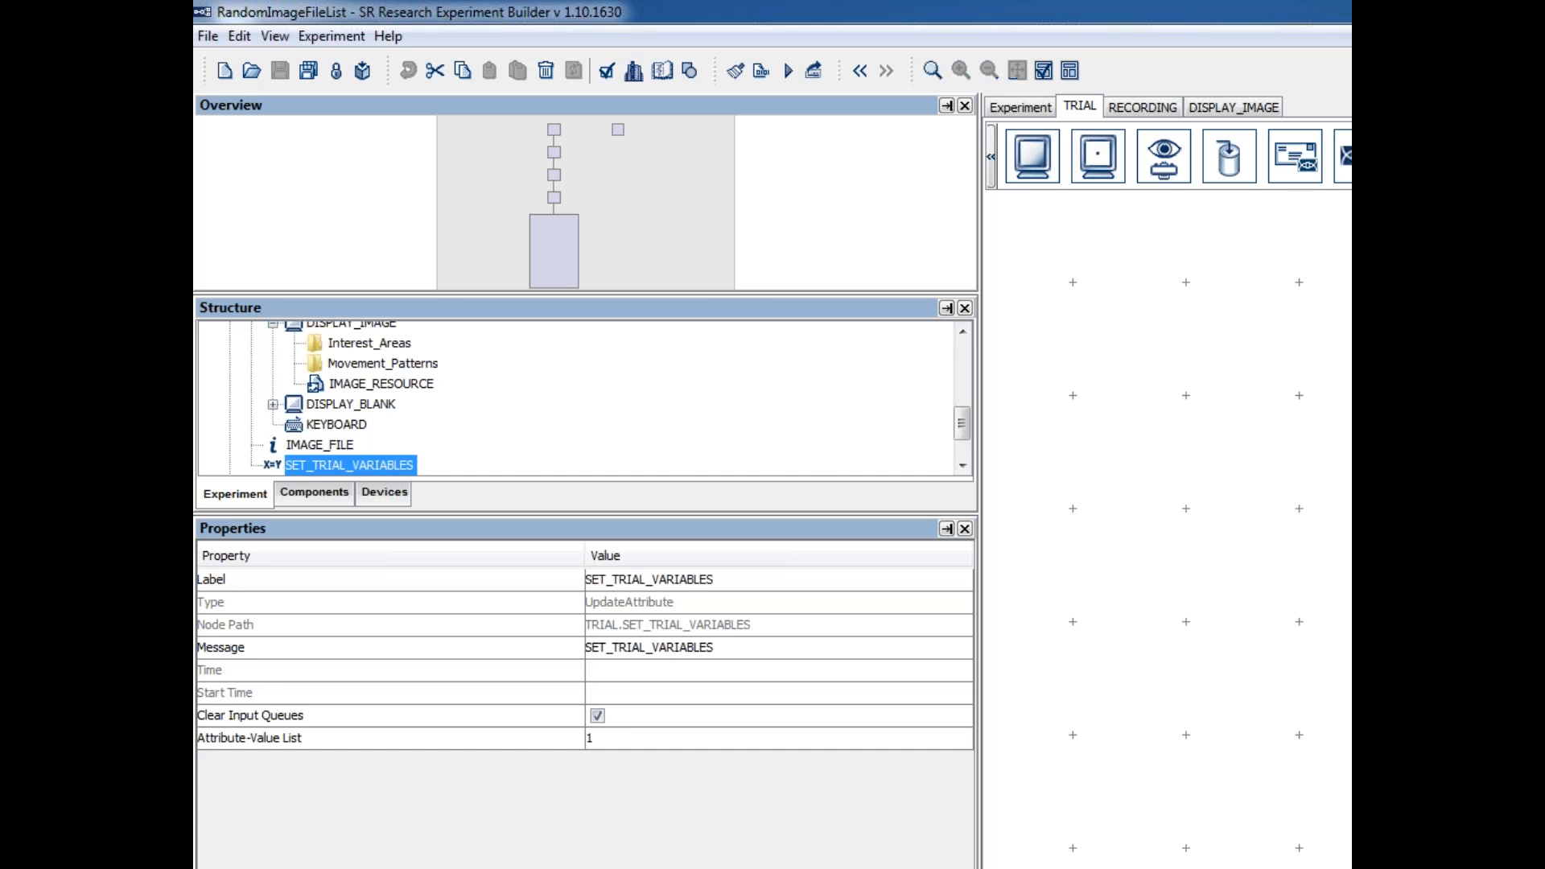
left_click(744, 739)
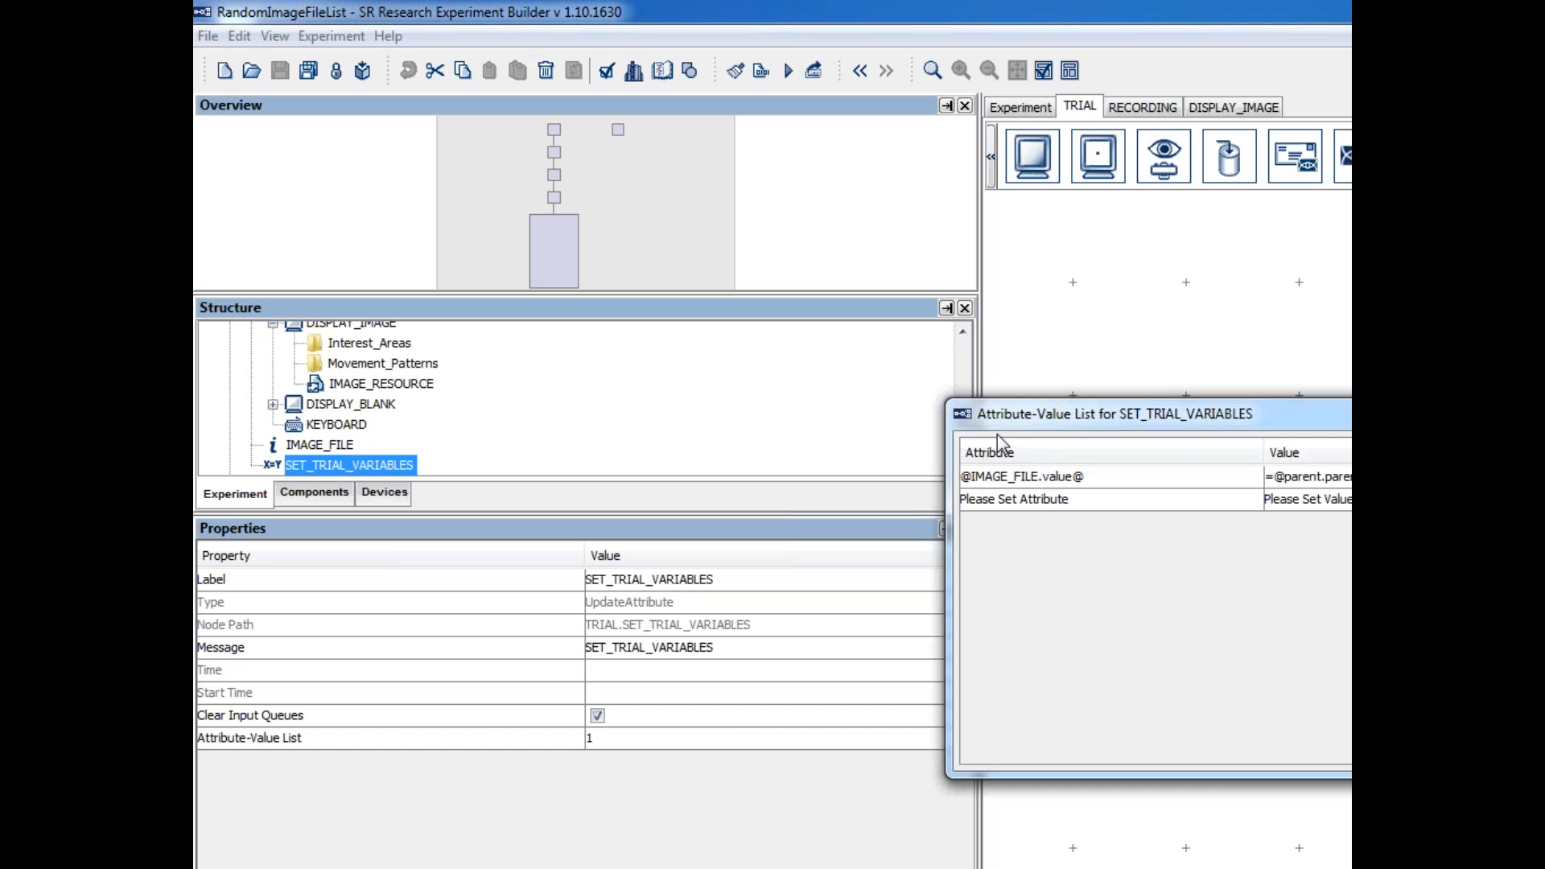
double_click(1320, 477)
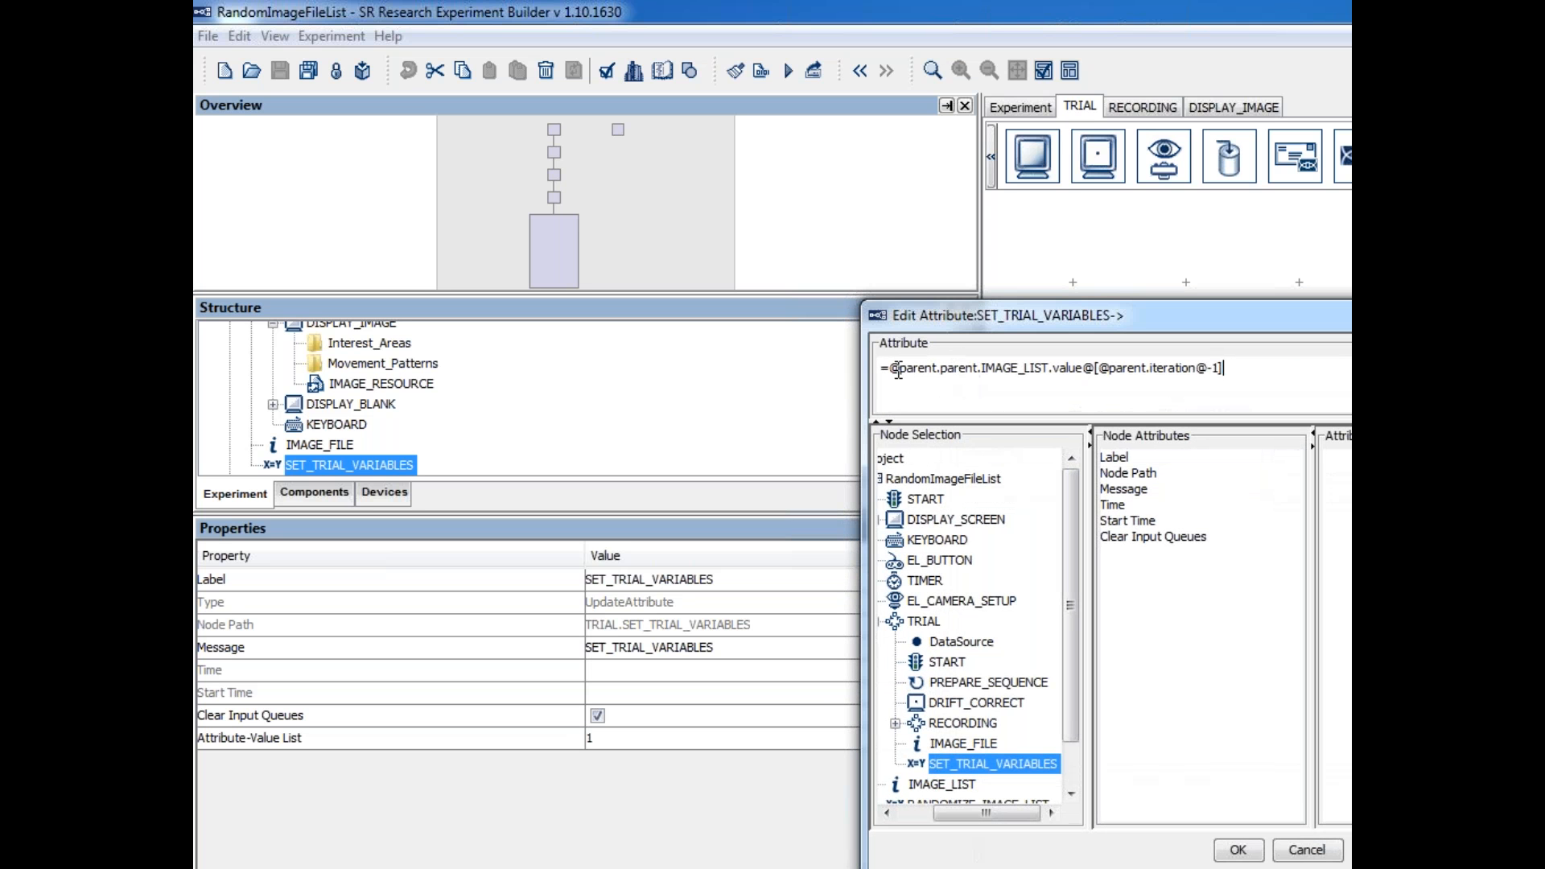
left_click(884, 367)
left_click_drag(887, 368, 1095, 372)
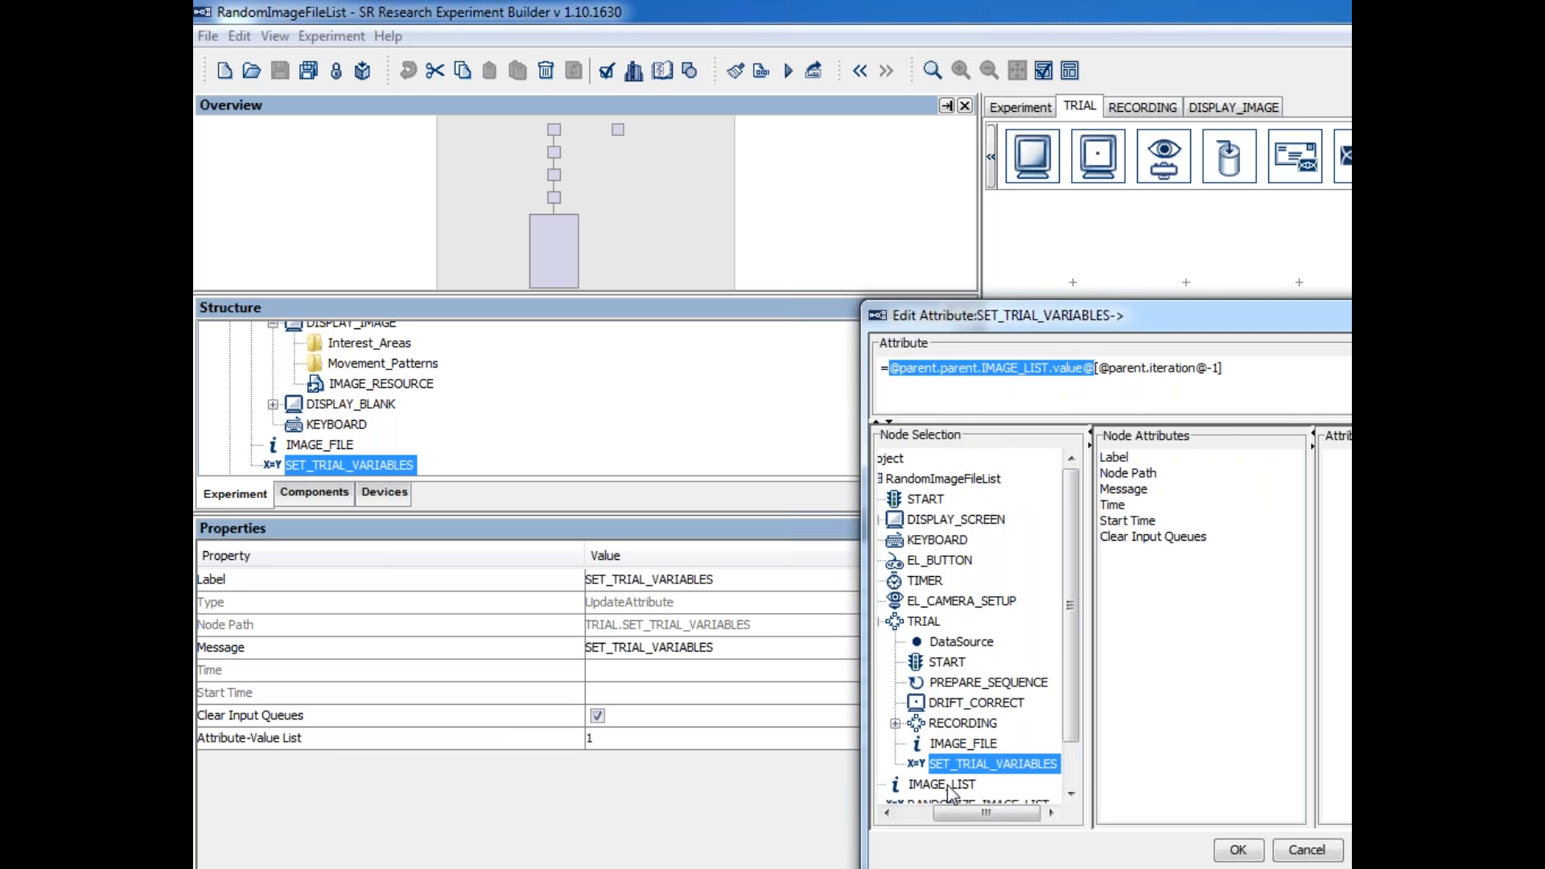
left_click(1307, 850)
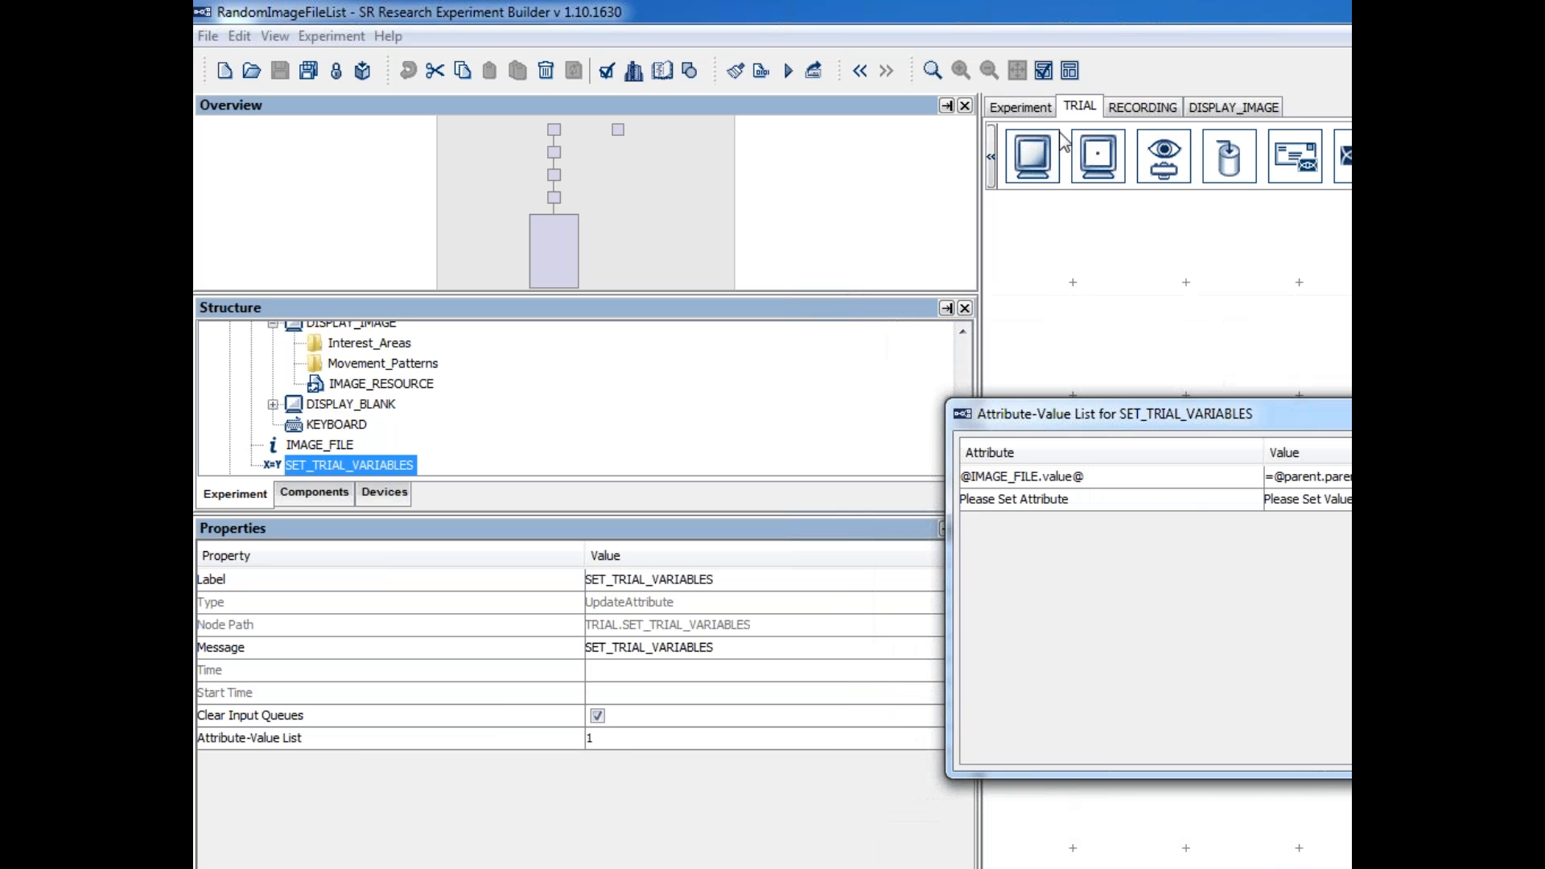
left_click(1051, 105)
left_click(298, 465)
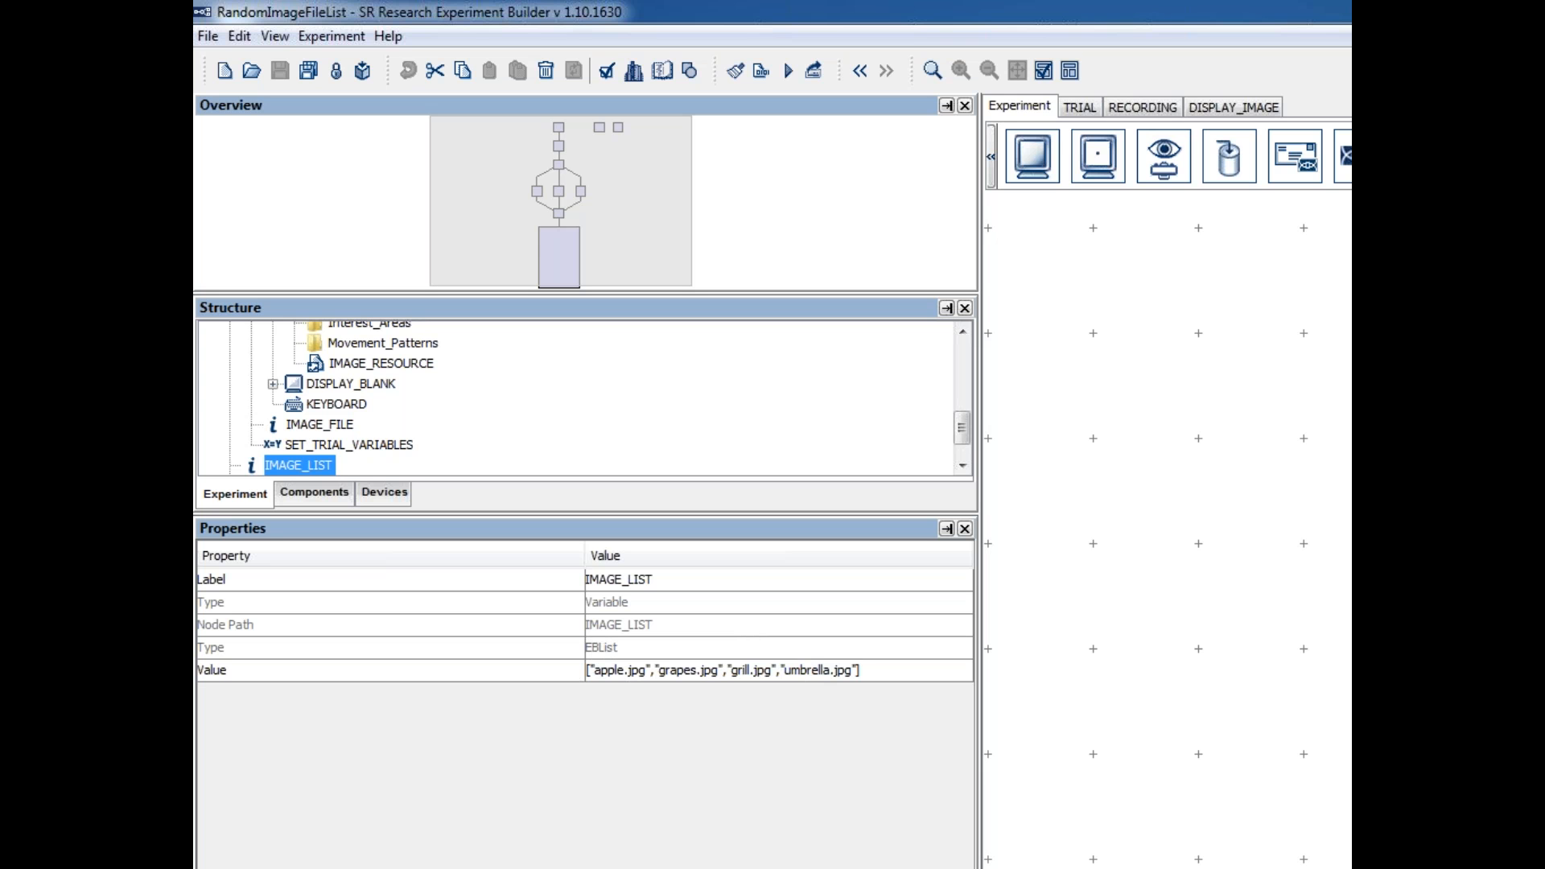
left_click(1080, 107)
left_click(349, 466)
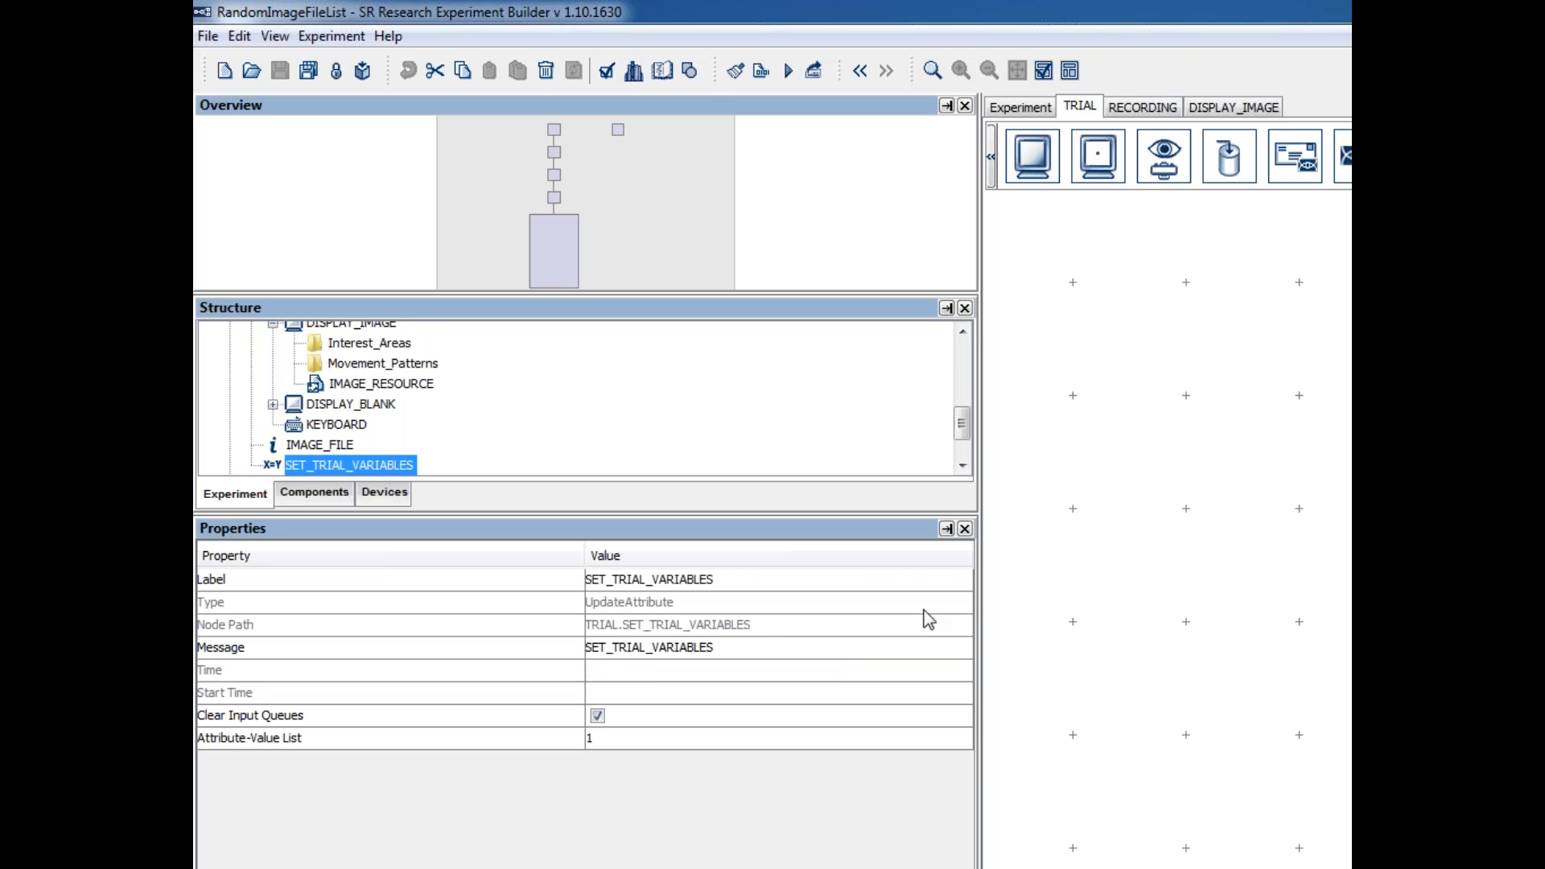
left_click(847, 739)
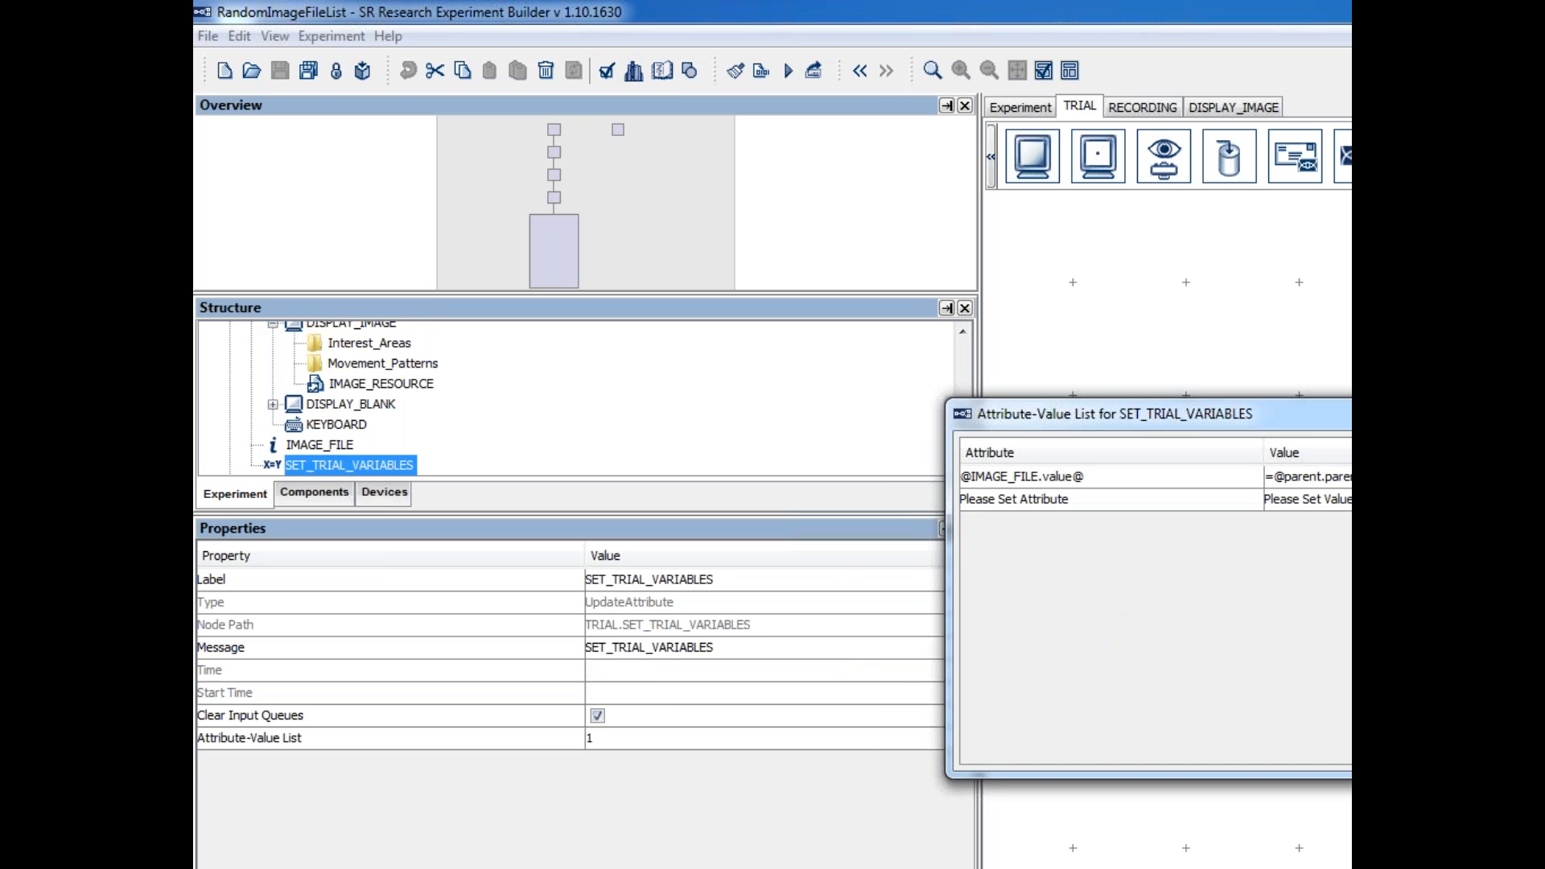
left_click(1336, 476)
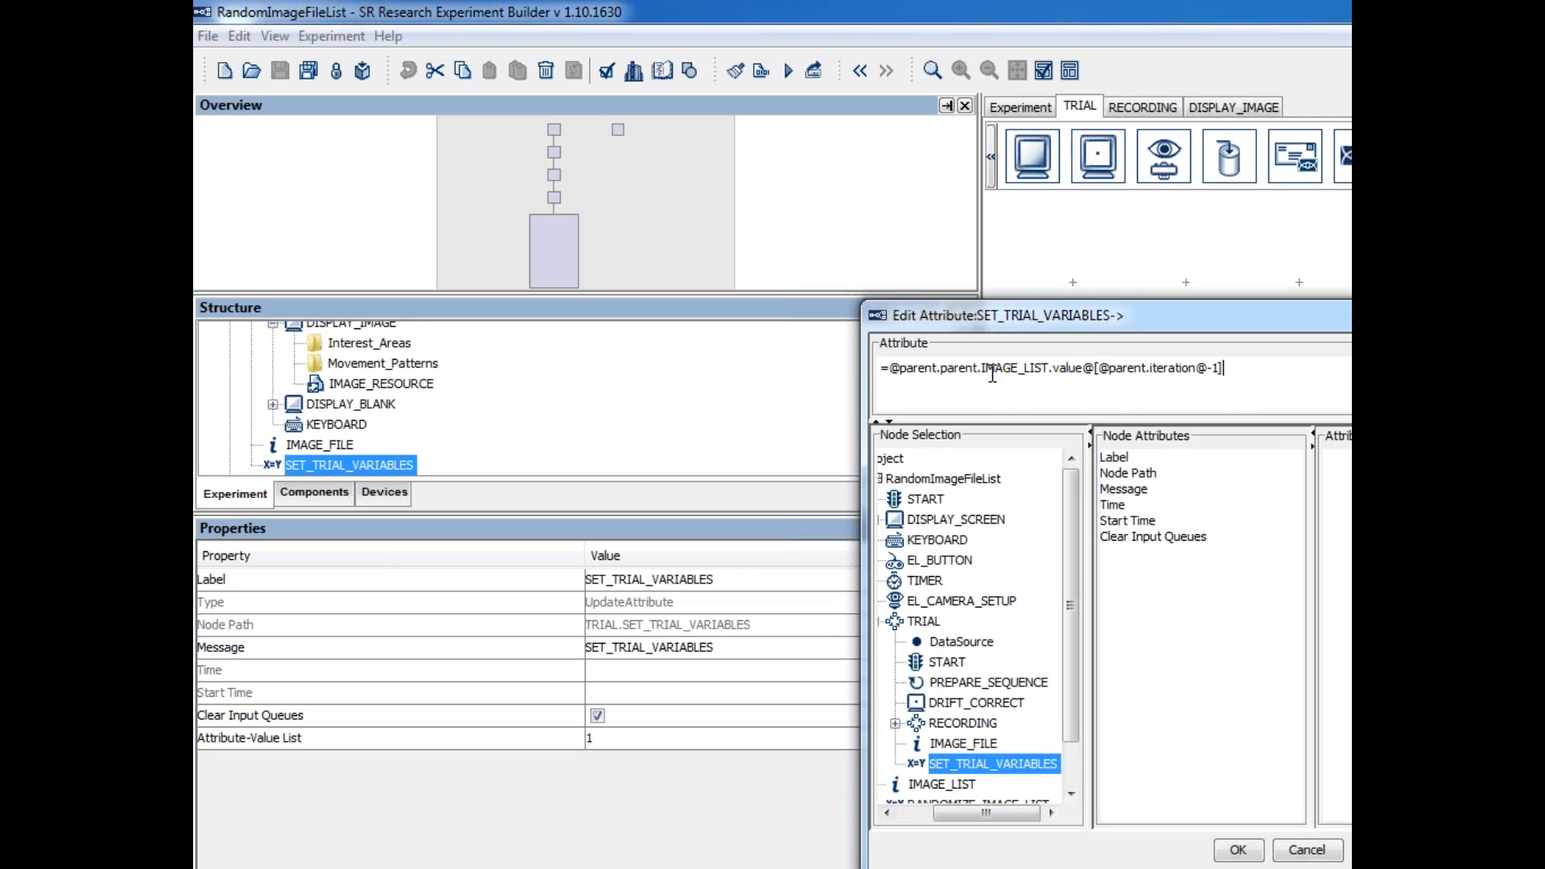
left_click_drag(890, 368, 1232, 367)
left_click(1099, 367)
left_click_drag(1099, 368, 1209, 368)
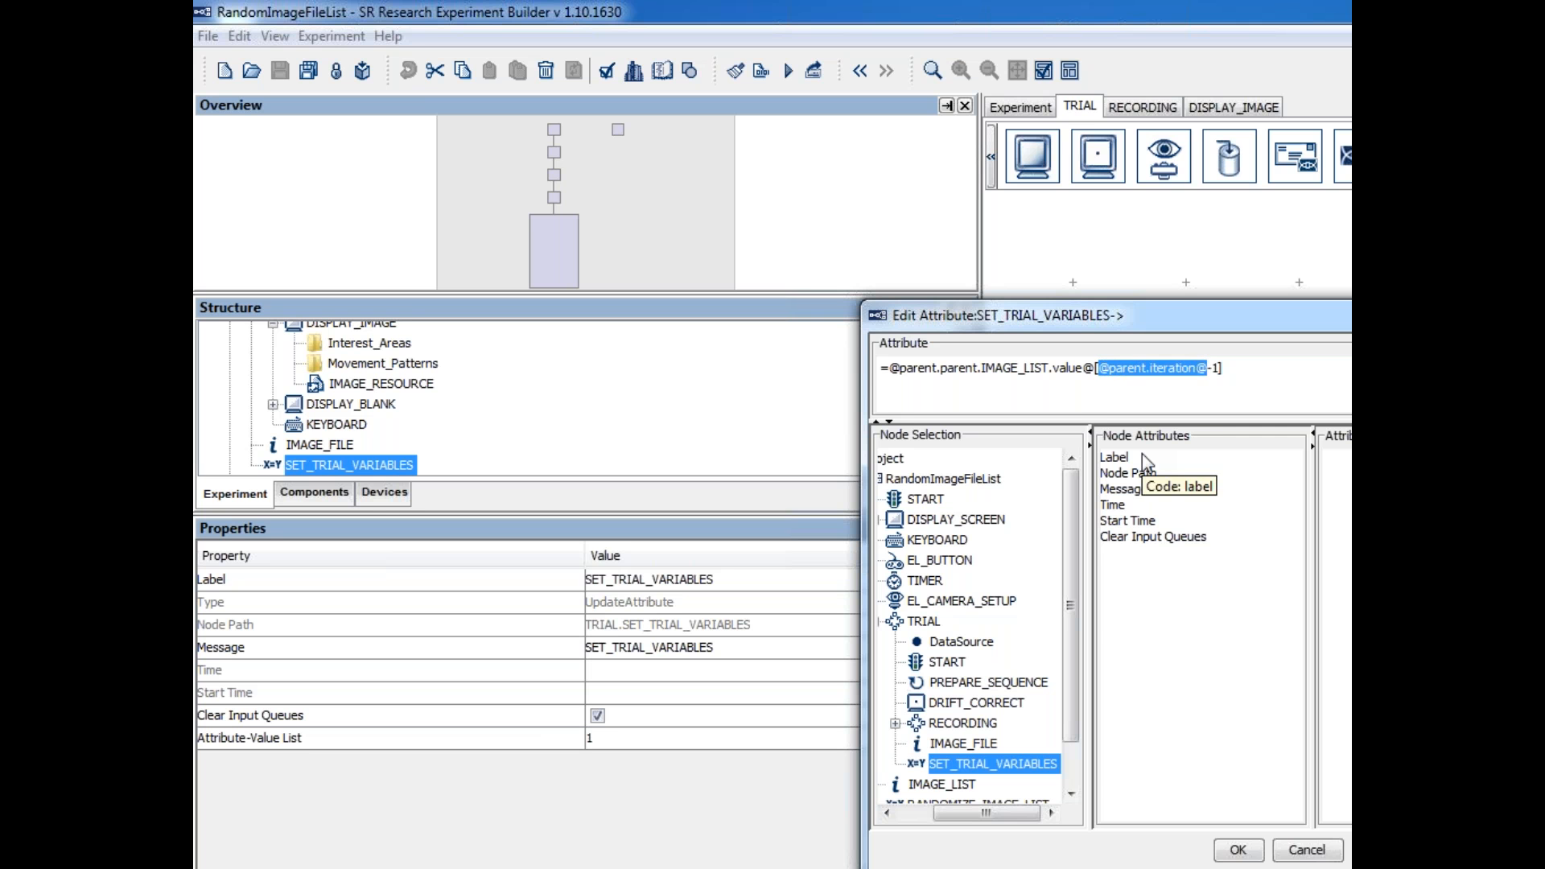
key("Delete")
key("Delete")
key("Delete")
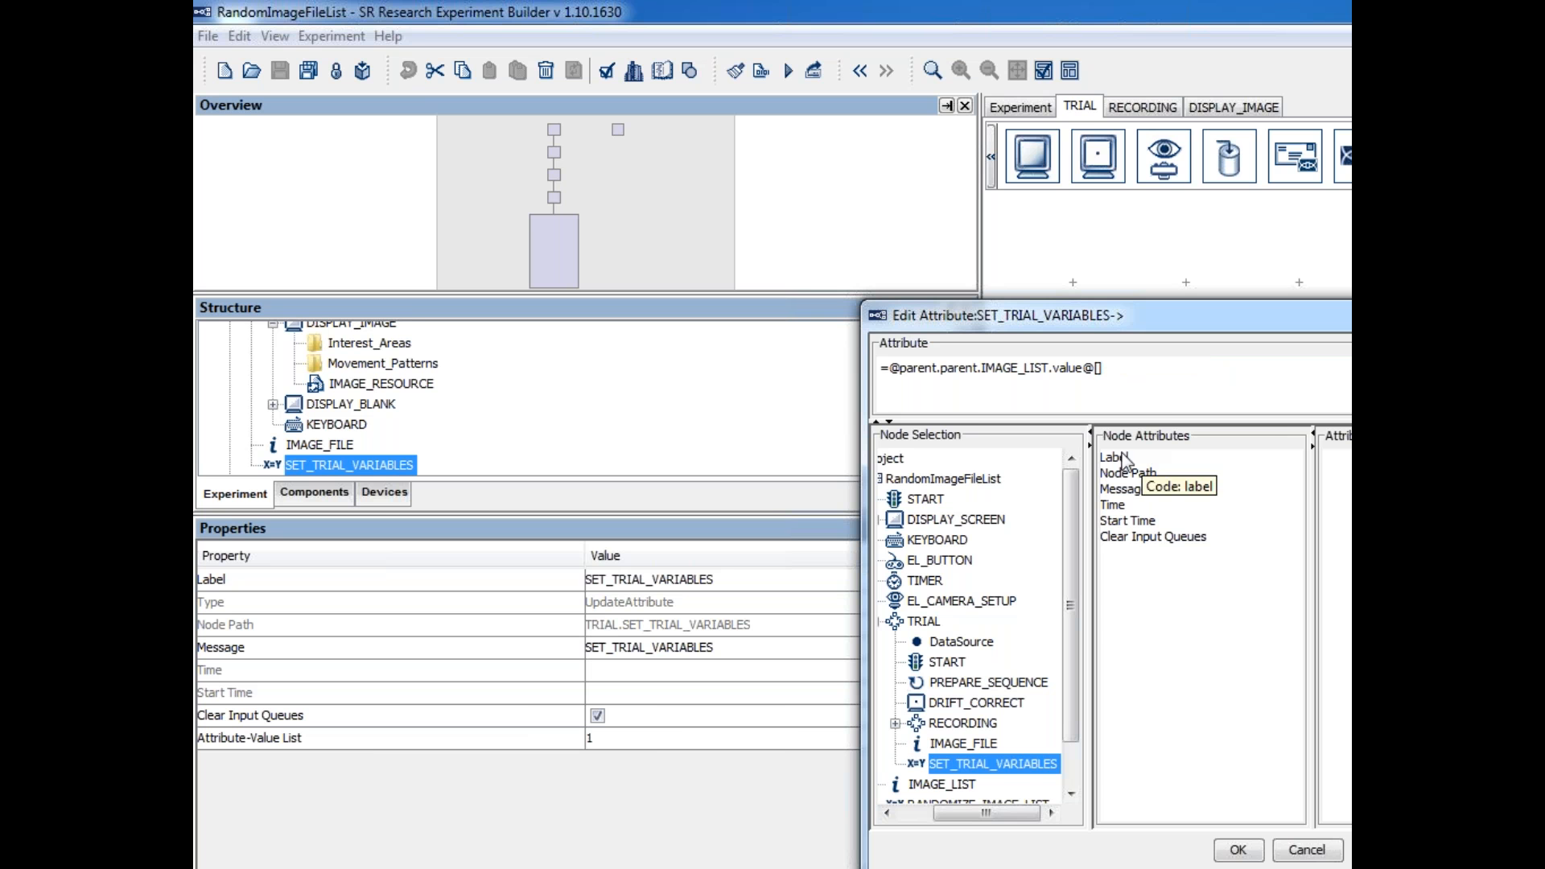
left_click(924, 622)
double_click(1123, 536)
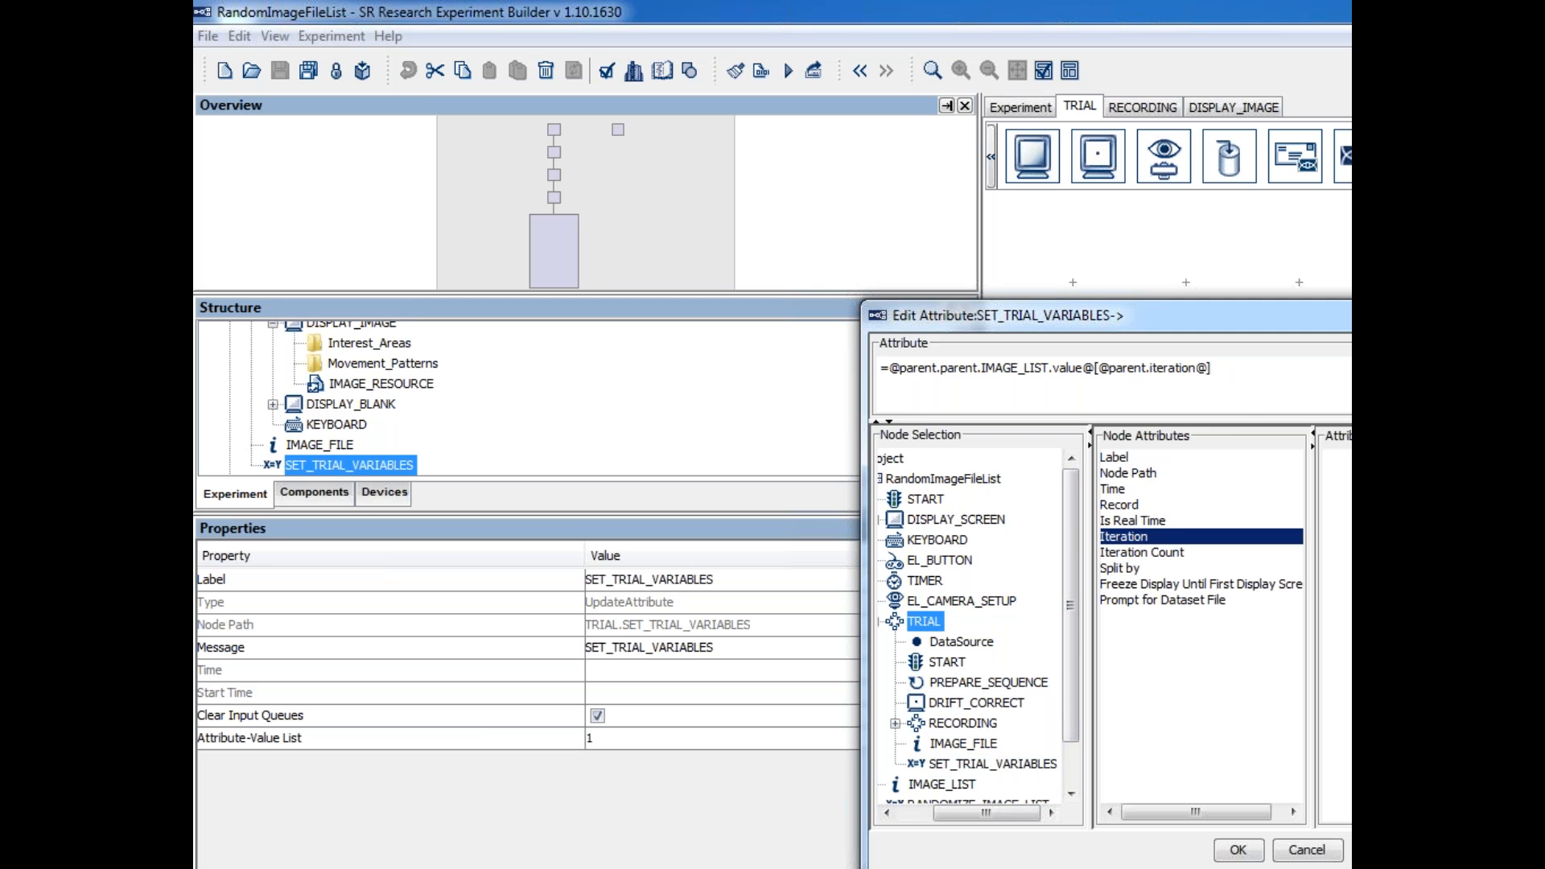
left_click(1257, 854)
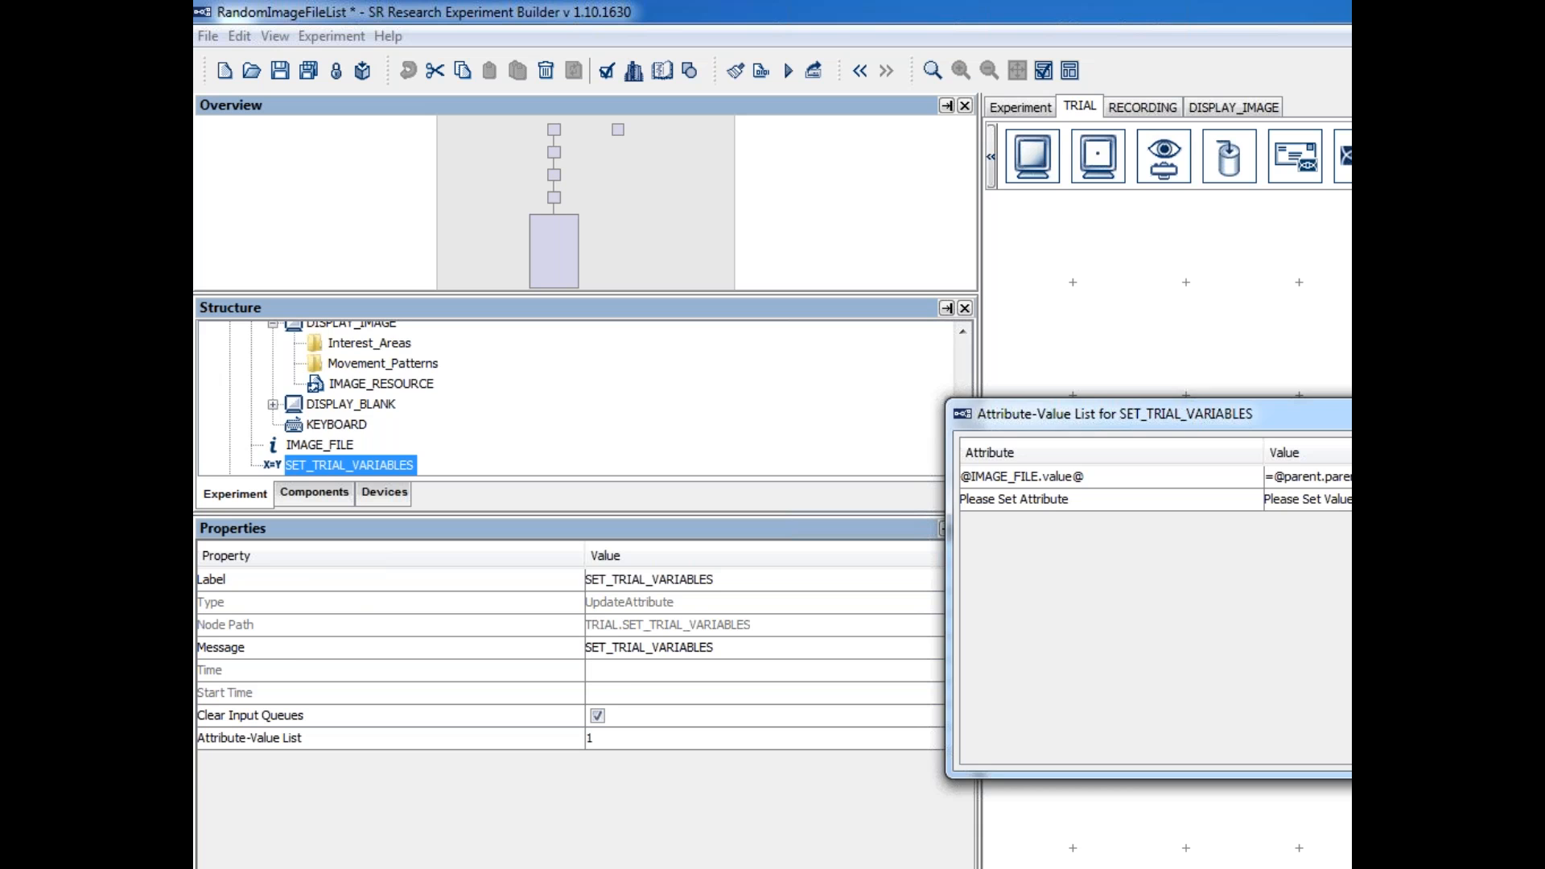
- Inspect the TRIAL sequence's iteration settings at the experiment level and return to the contents of TRIAL
left_click(1033, 104)
left_click(279, 473)
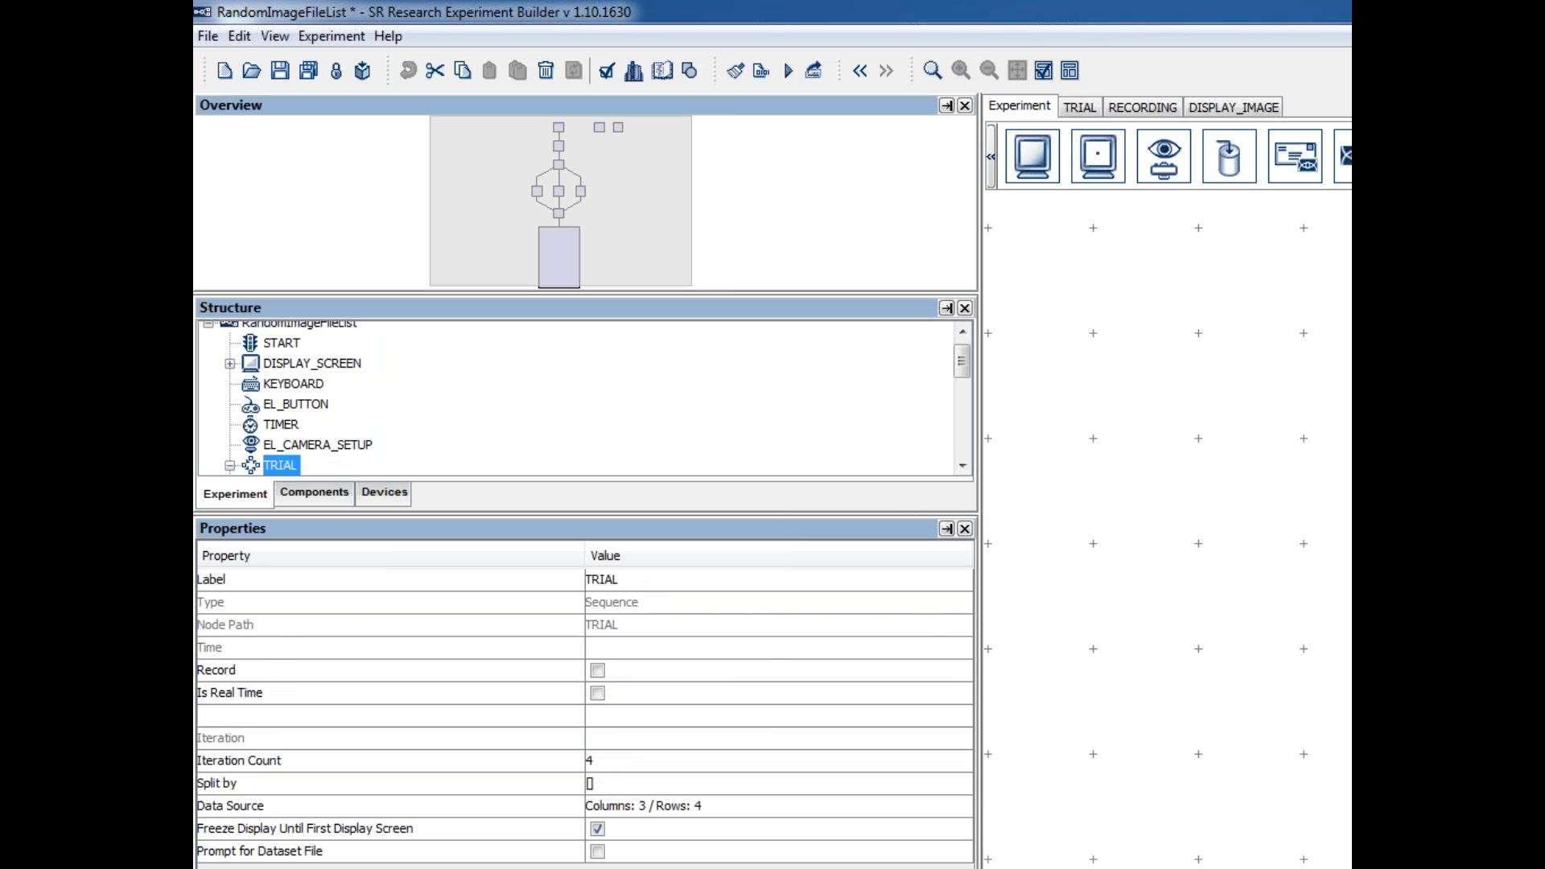
left_click(1080, 107)
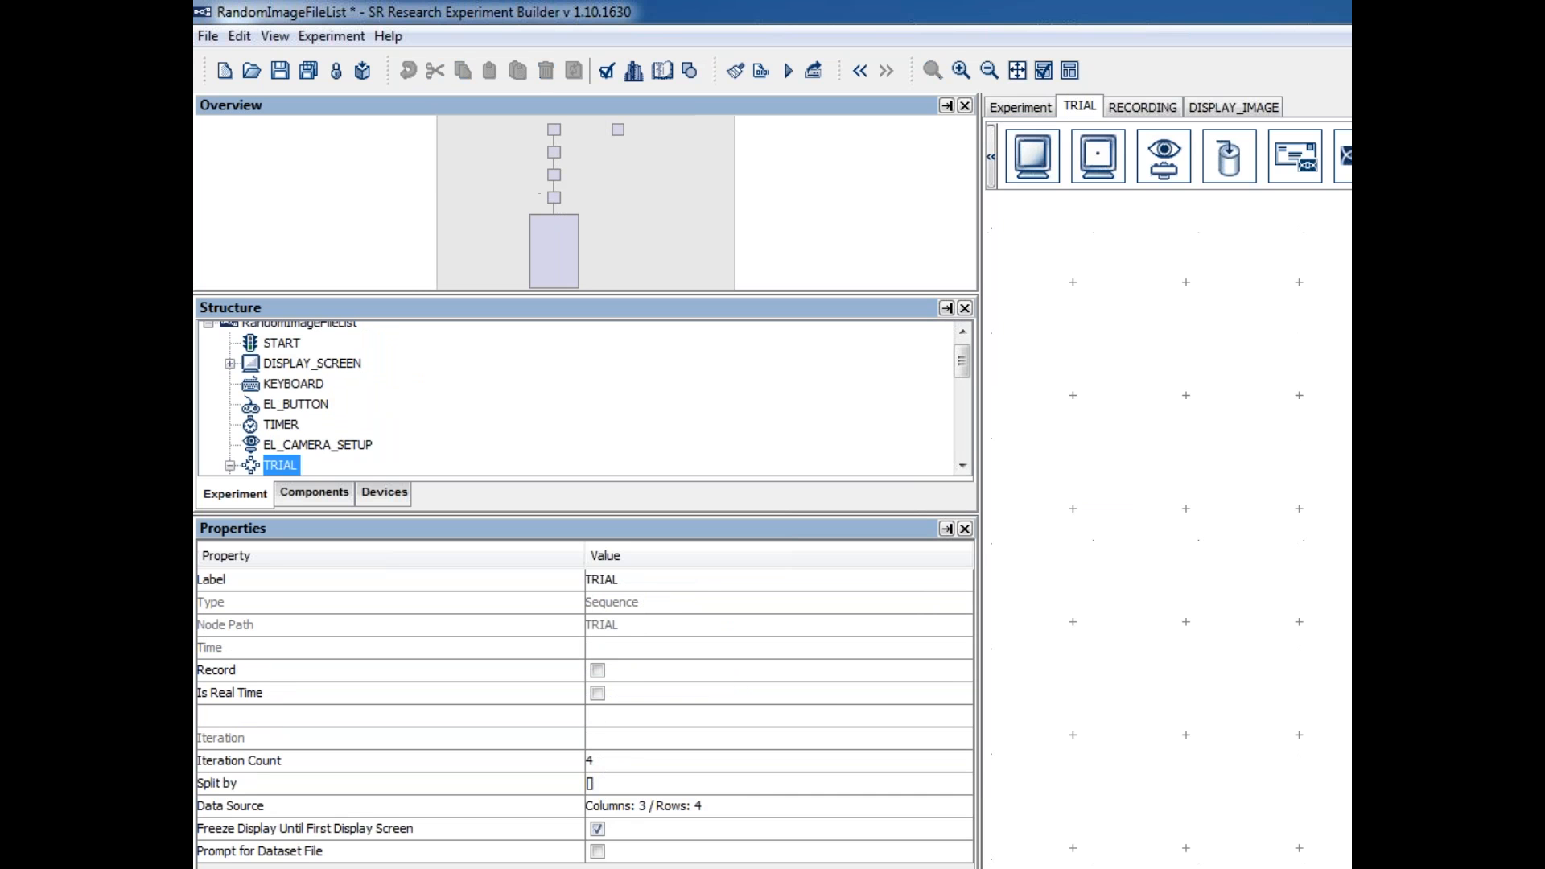
left_click(349, 465)
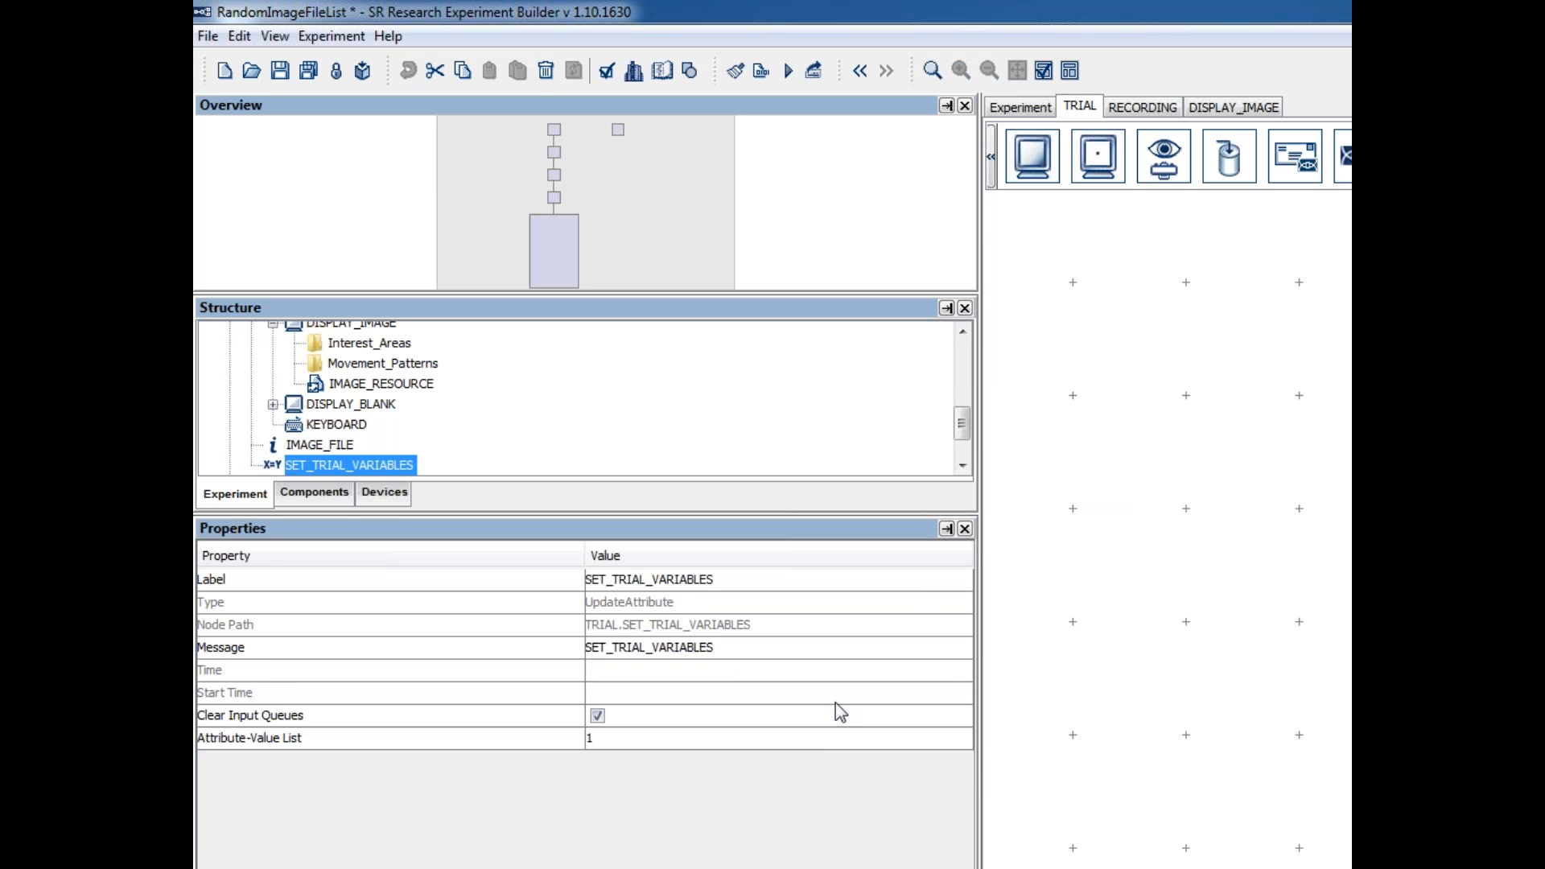
left_click(836, 739)
double_click(1349, 478)
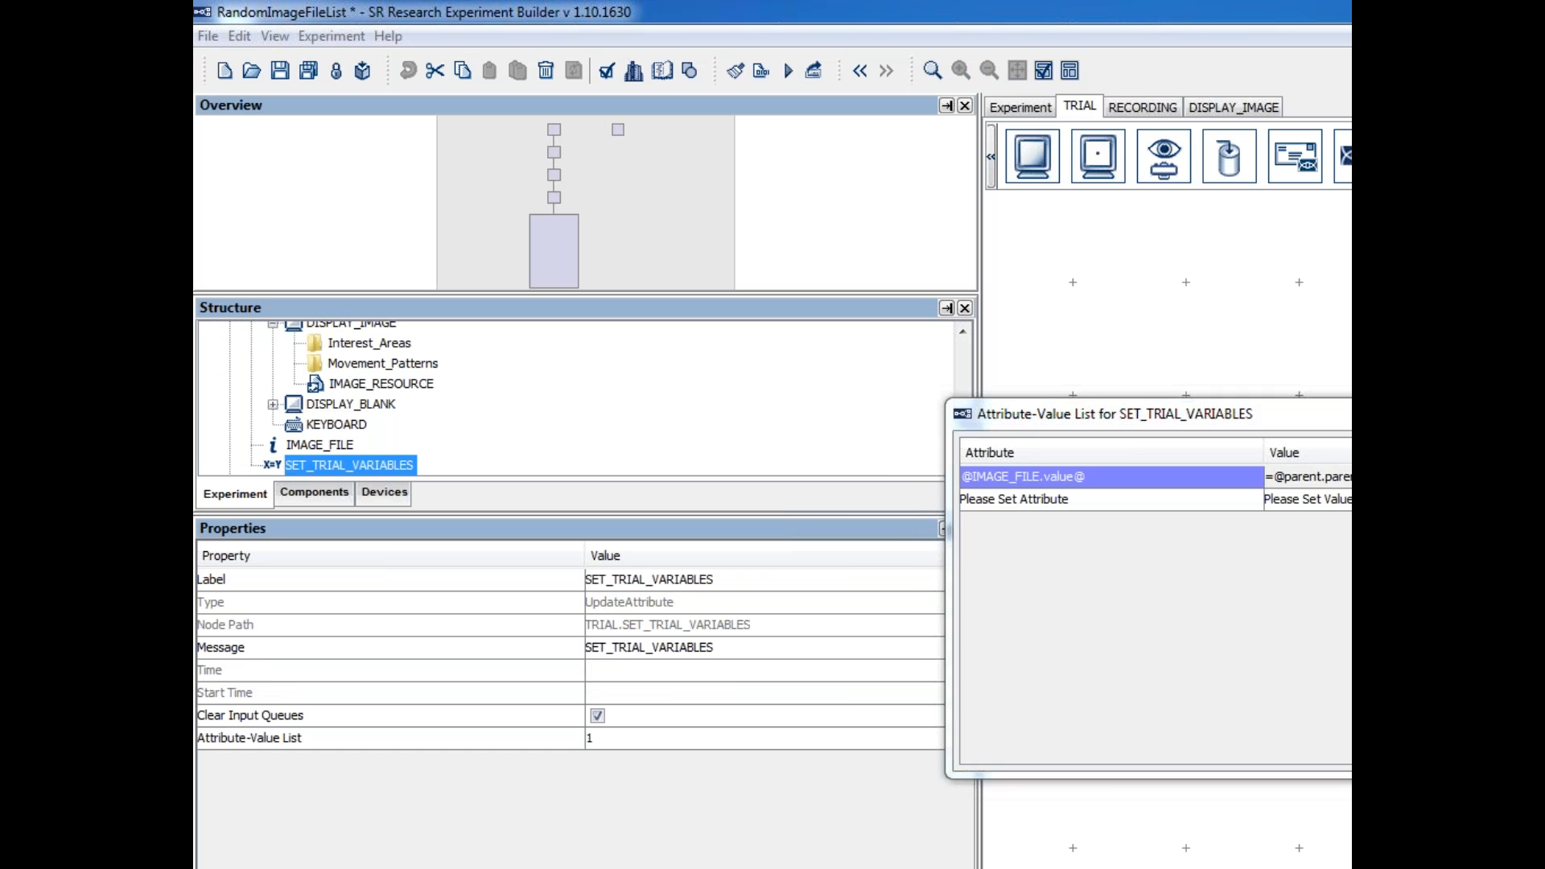
left_click(1105, 368)
left_click_drag(1106, 368, 1205, 368)
key("Delete")
left_click(924, 621)
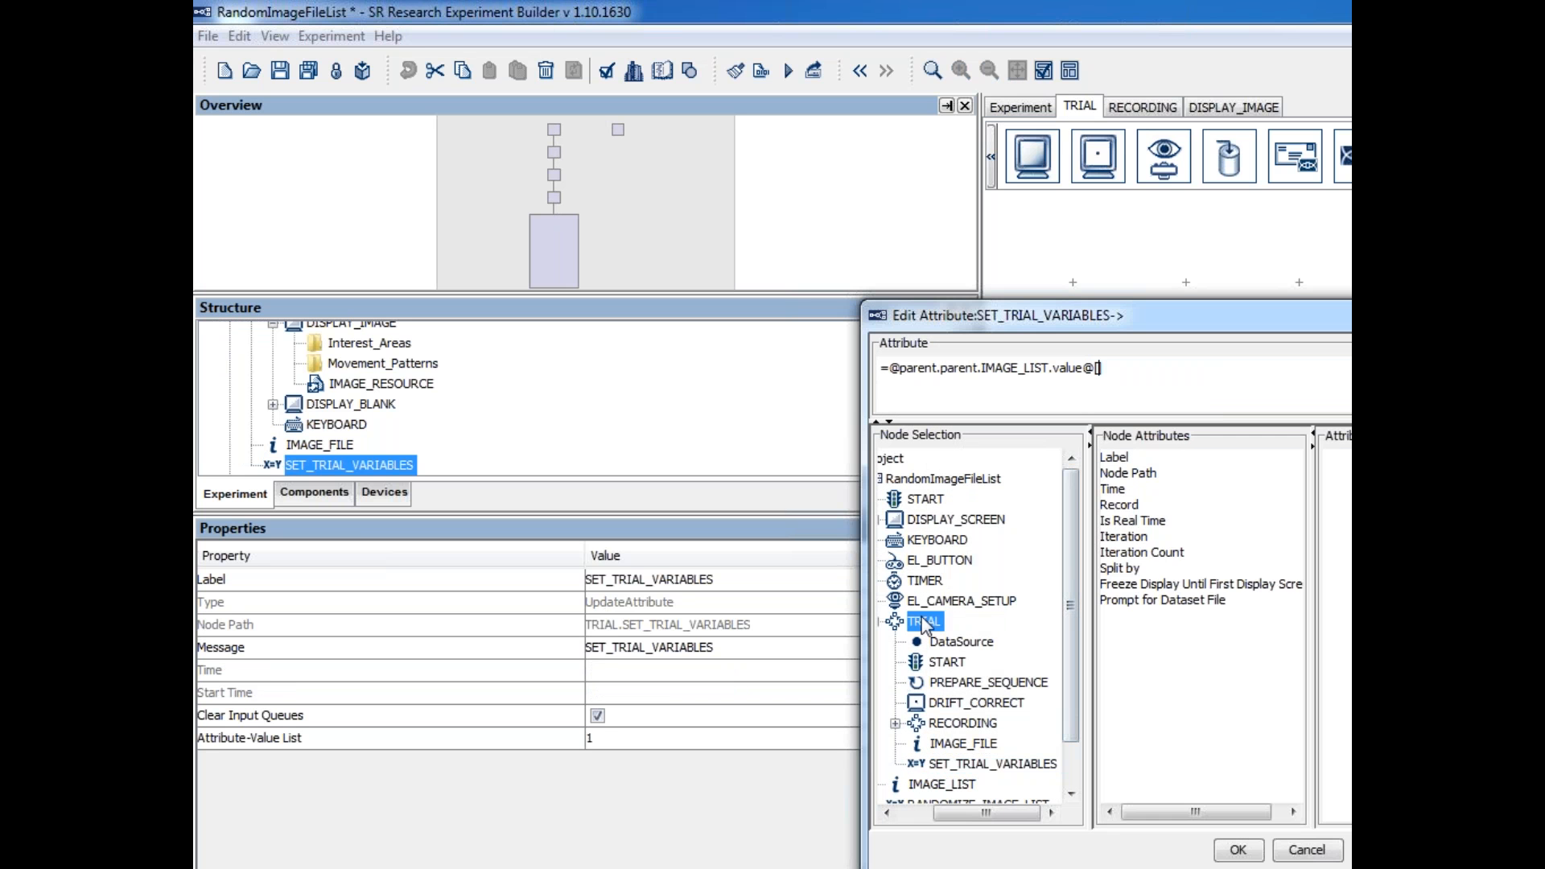
left_click(1120, 538)
double_click(1118, 538)
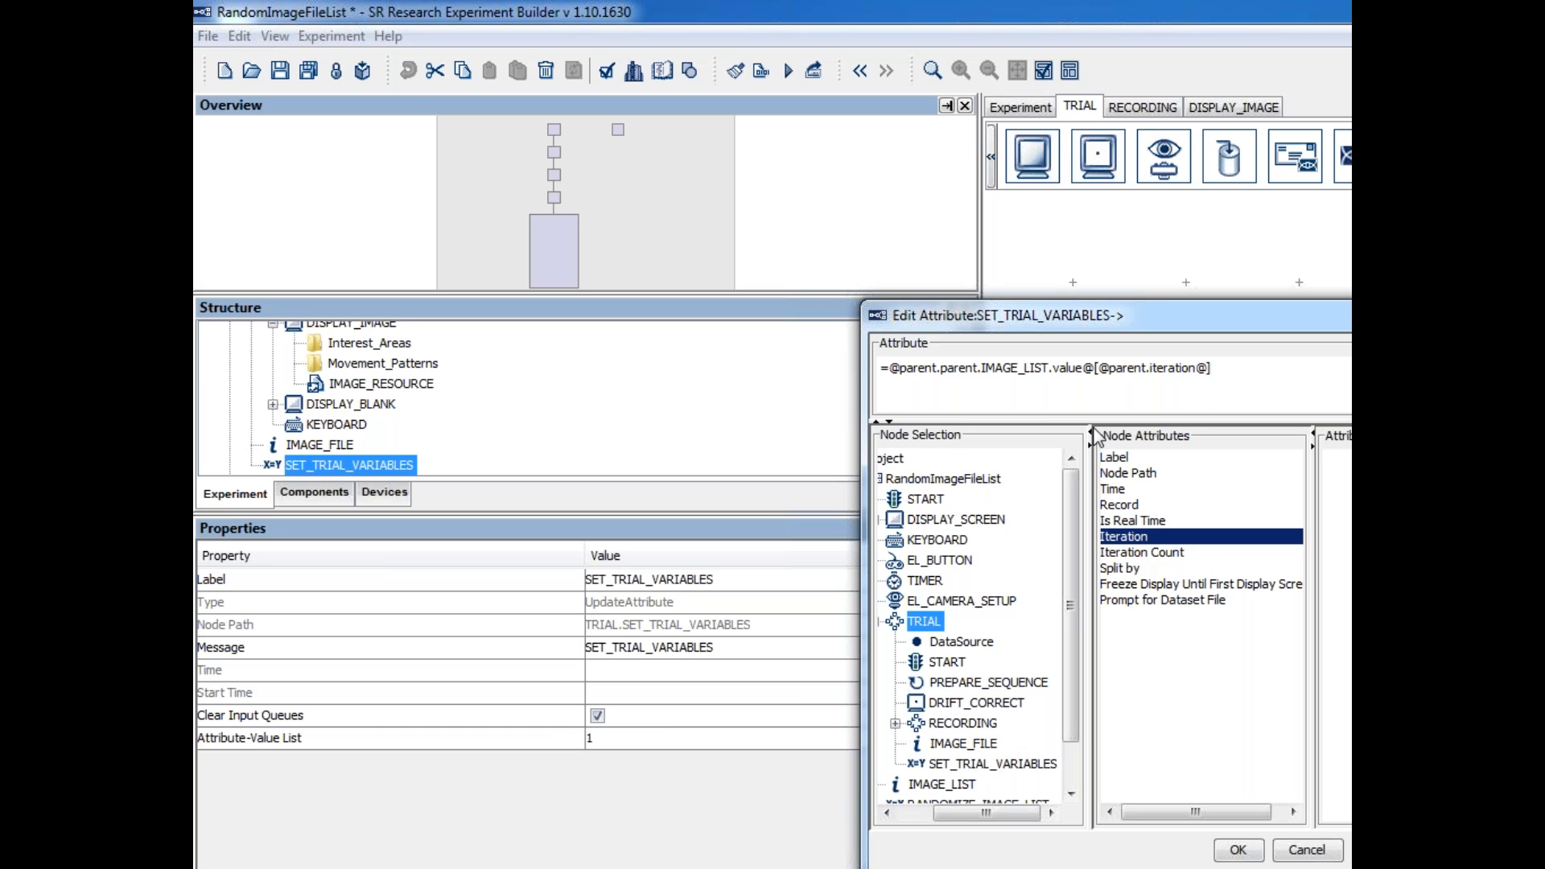
left_click_drag(889, 368, 1097, 367)
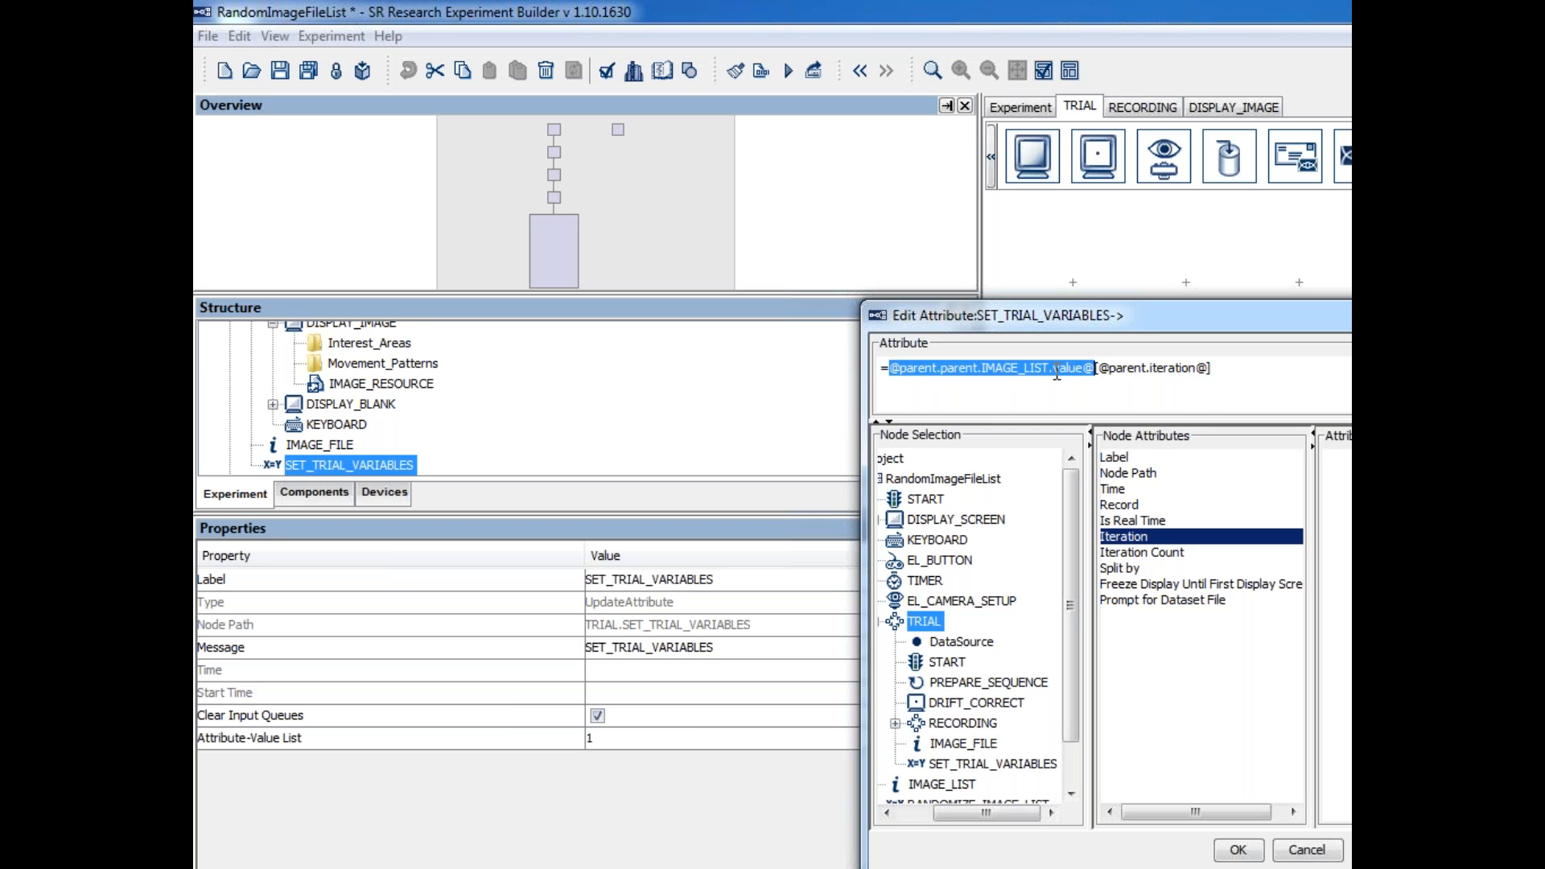
left_click_drag(1098, 369, 1210, 368)
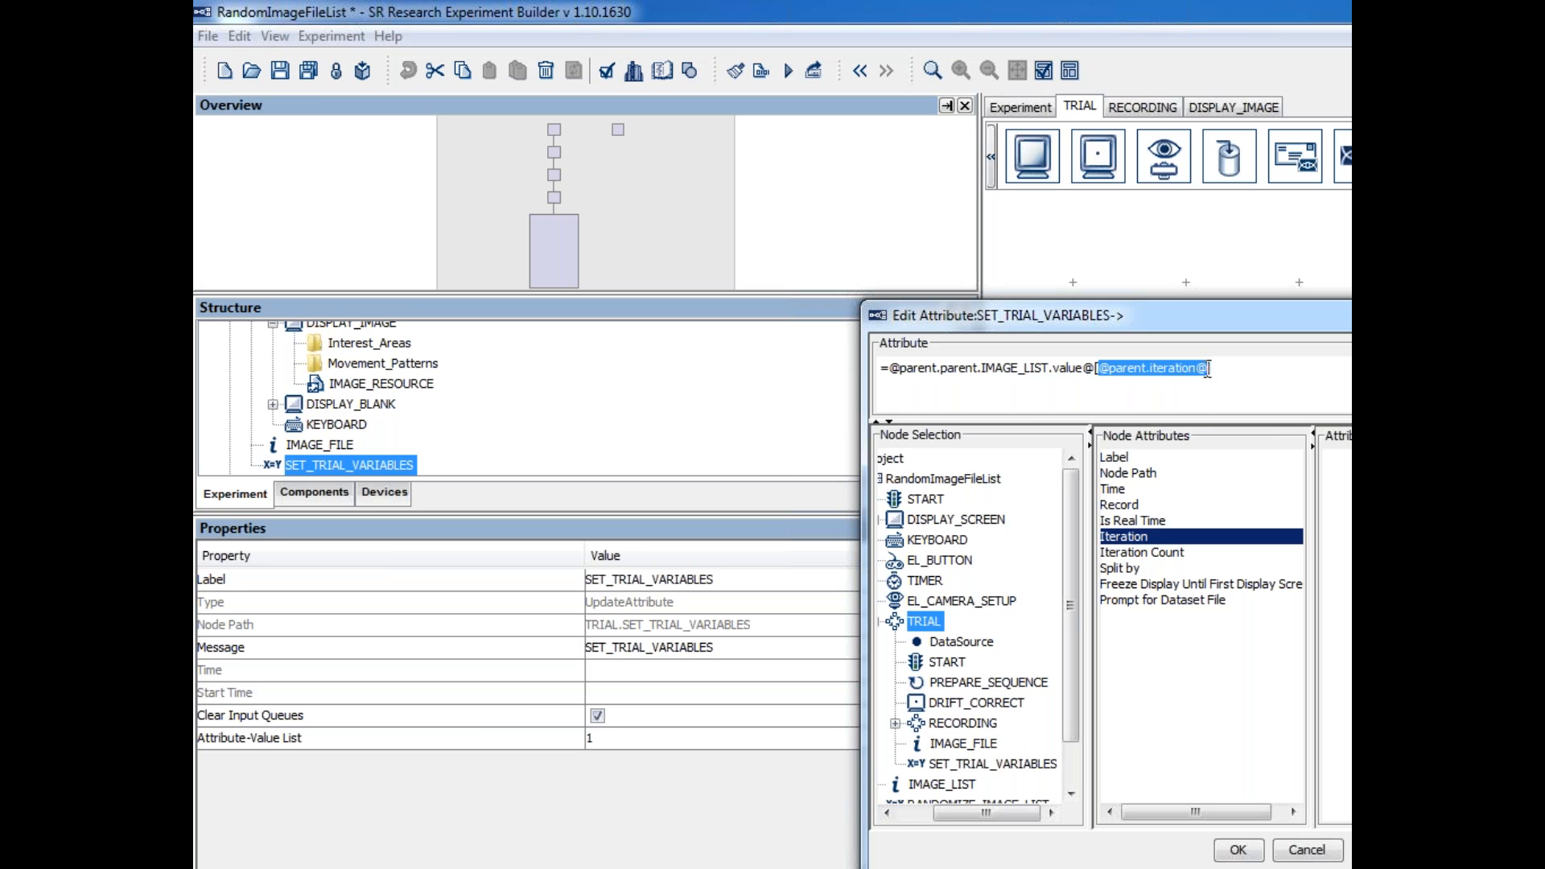
left_click(1104, 369)
left_click_drag(1099, 368, 1213, 368)
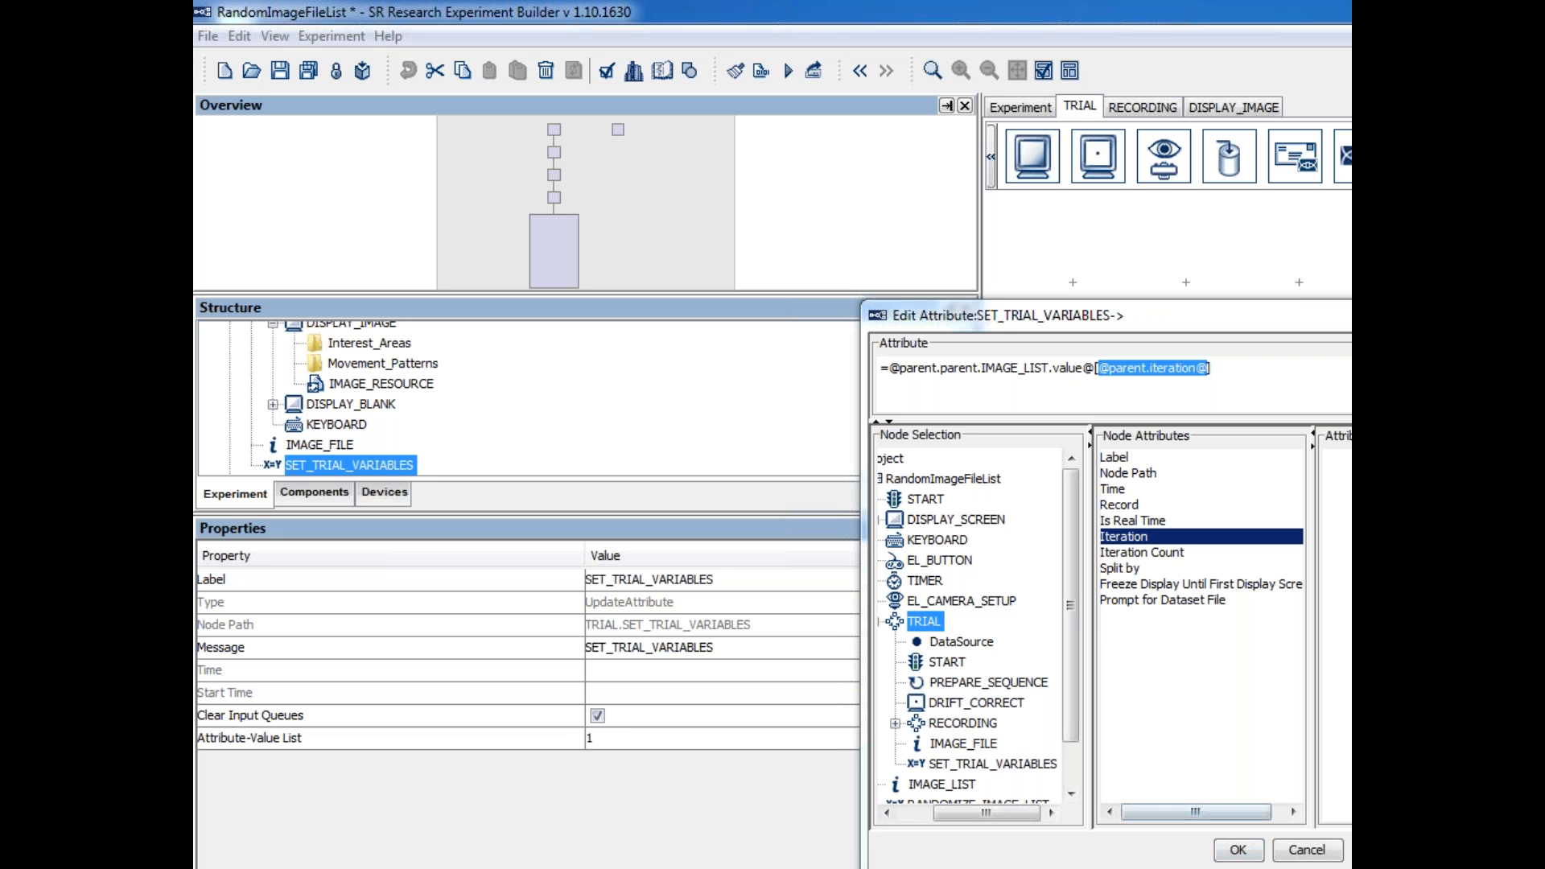
left_click(1220, 370)
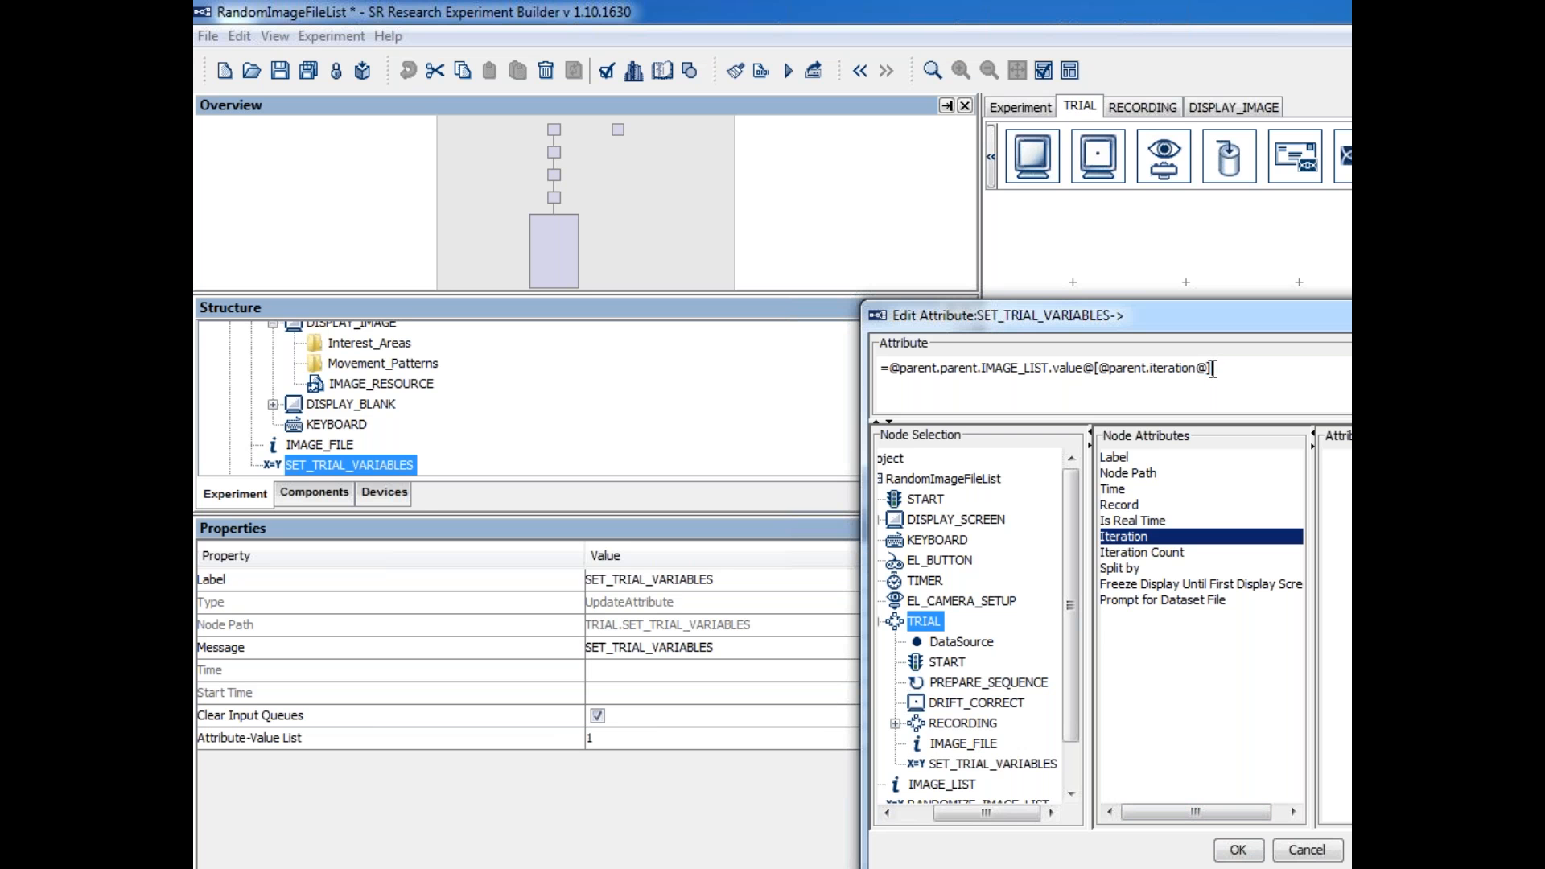
type("-1")
- Open the Python shell, define the list x = ["a","b","c"] and import the random module
key("super")
type("python")
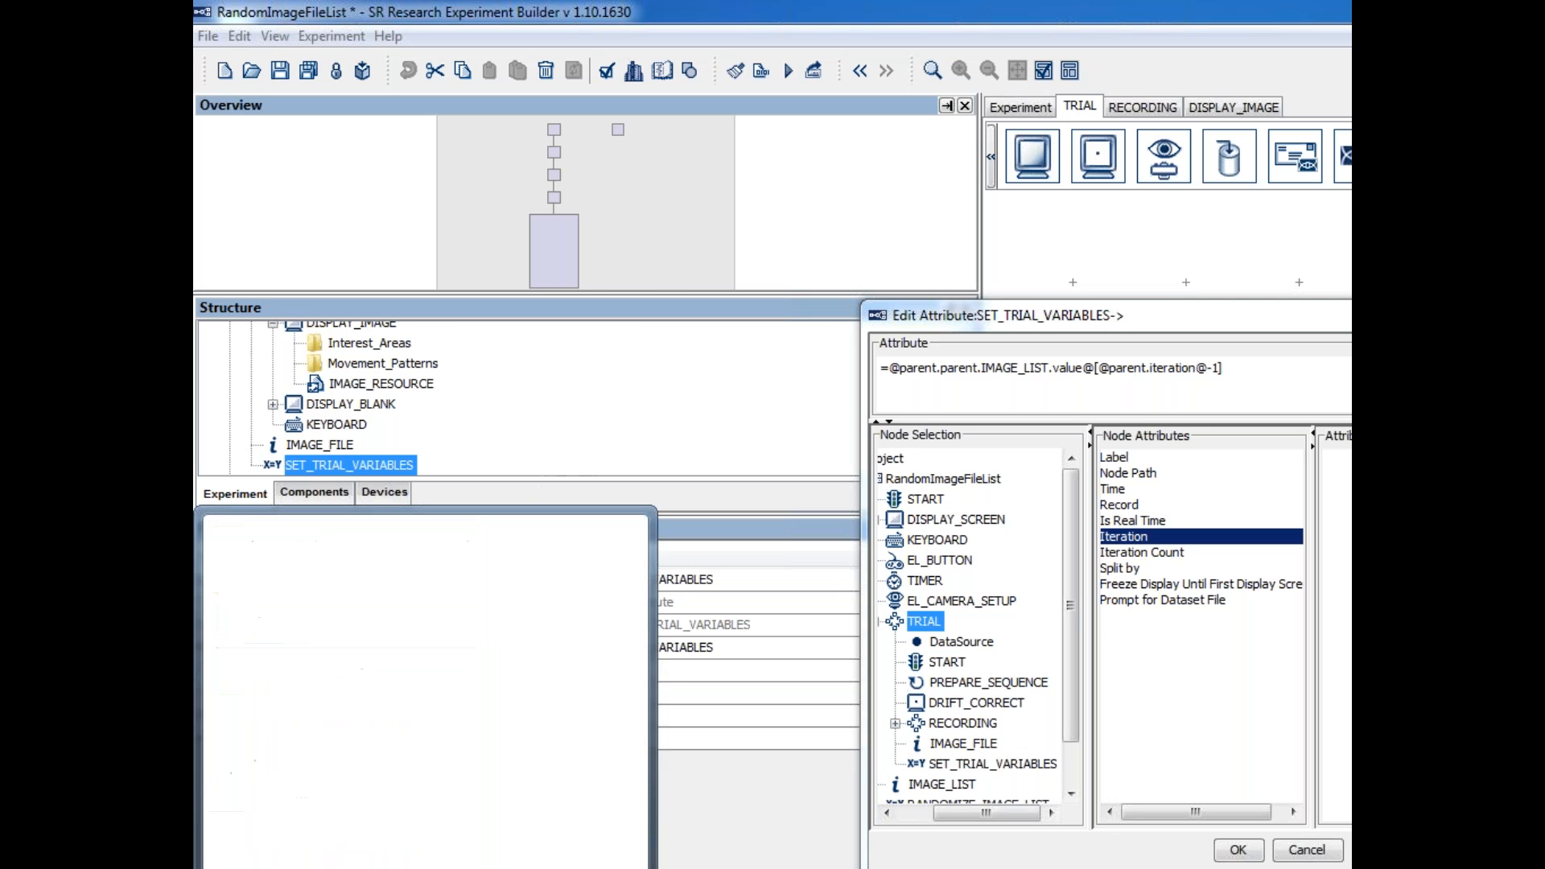
key("Return")
type("x = [\"a\"")
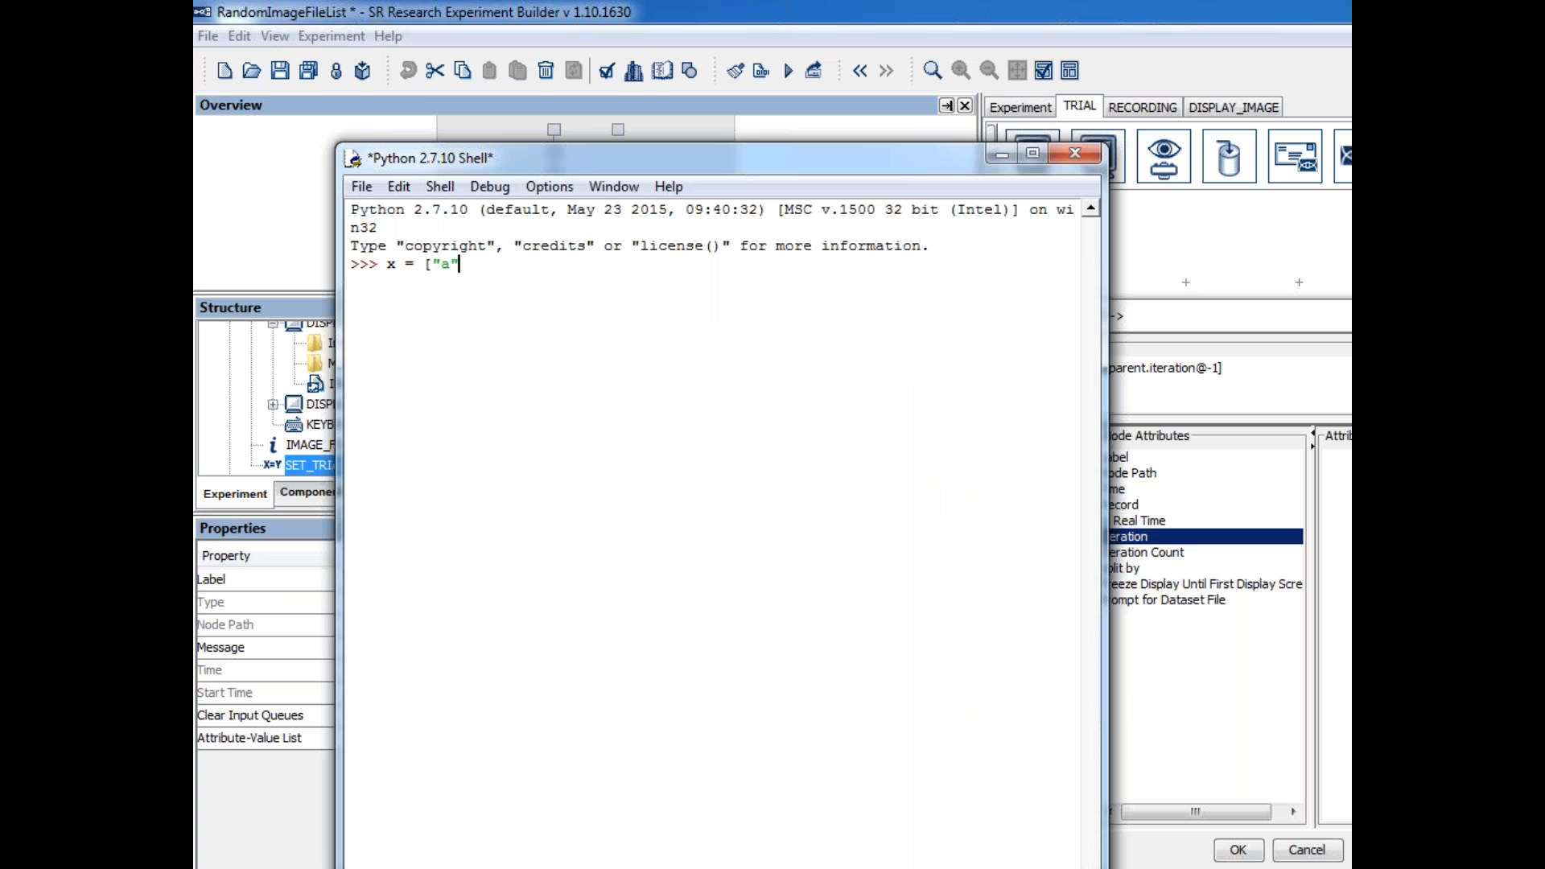
type(",\"b\",\"c\"]")
key("Return")
type("import random")
key("Return")
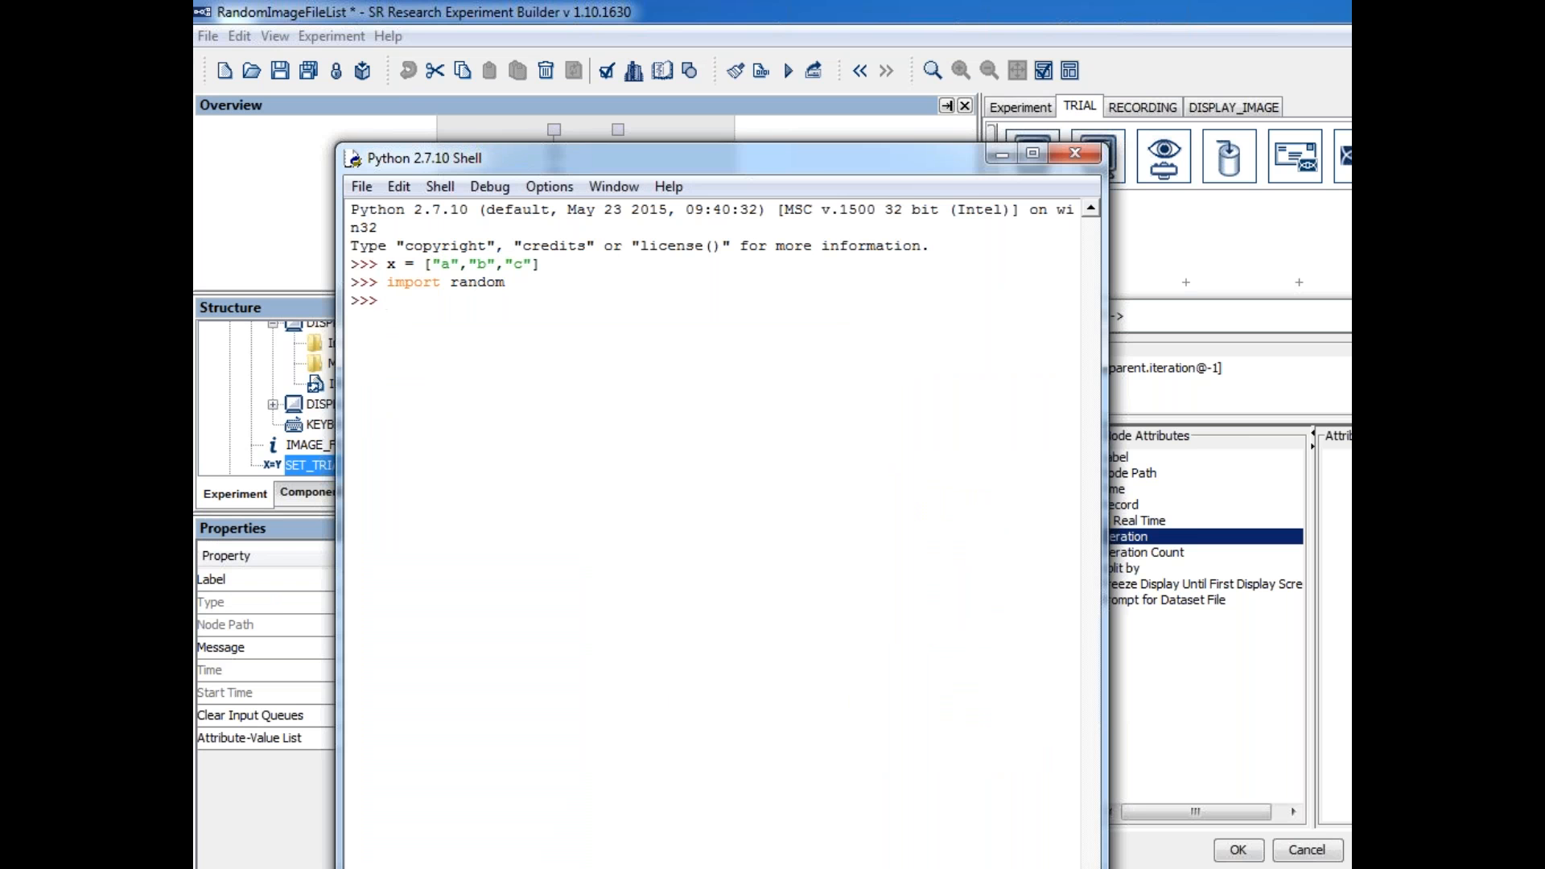
- Shuffle x with random.shuffle(x), printing the list before and after, and request the element x[3]
type("x")
key("Return")
type("random.shuffle(x)")
key("Return")
type("x")
key("Return")
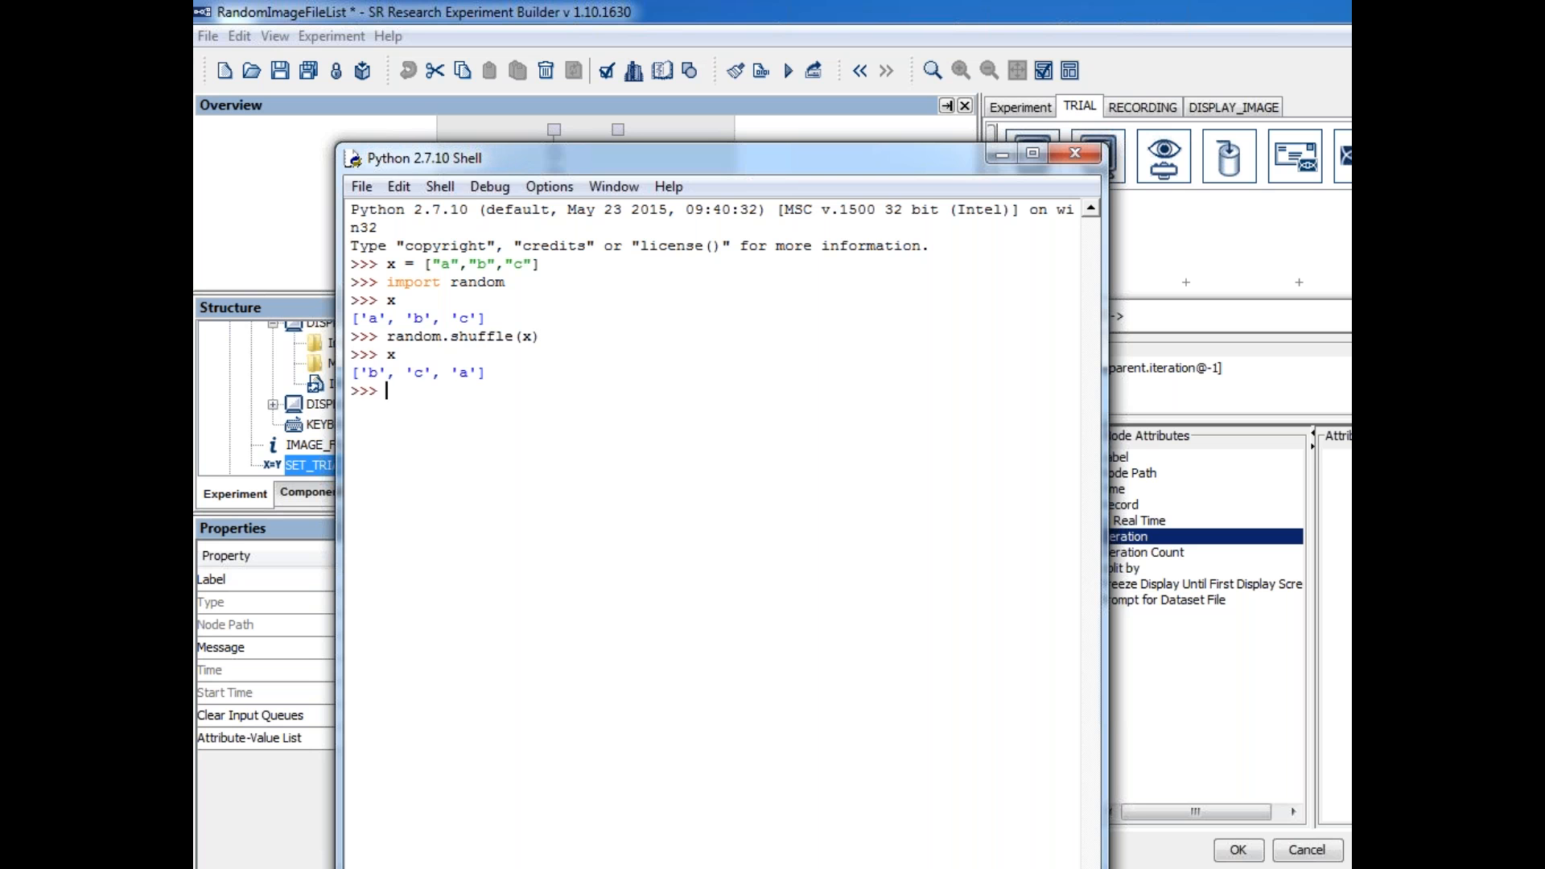
type("x[3]")
key("Return")
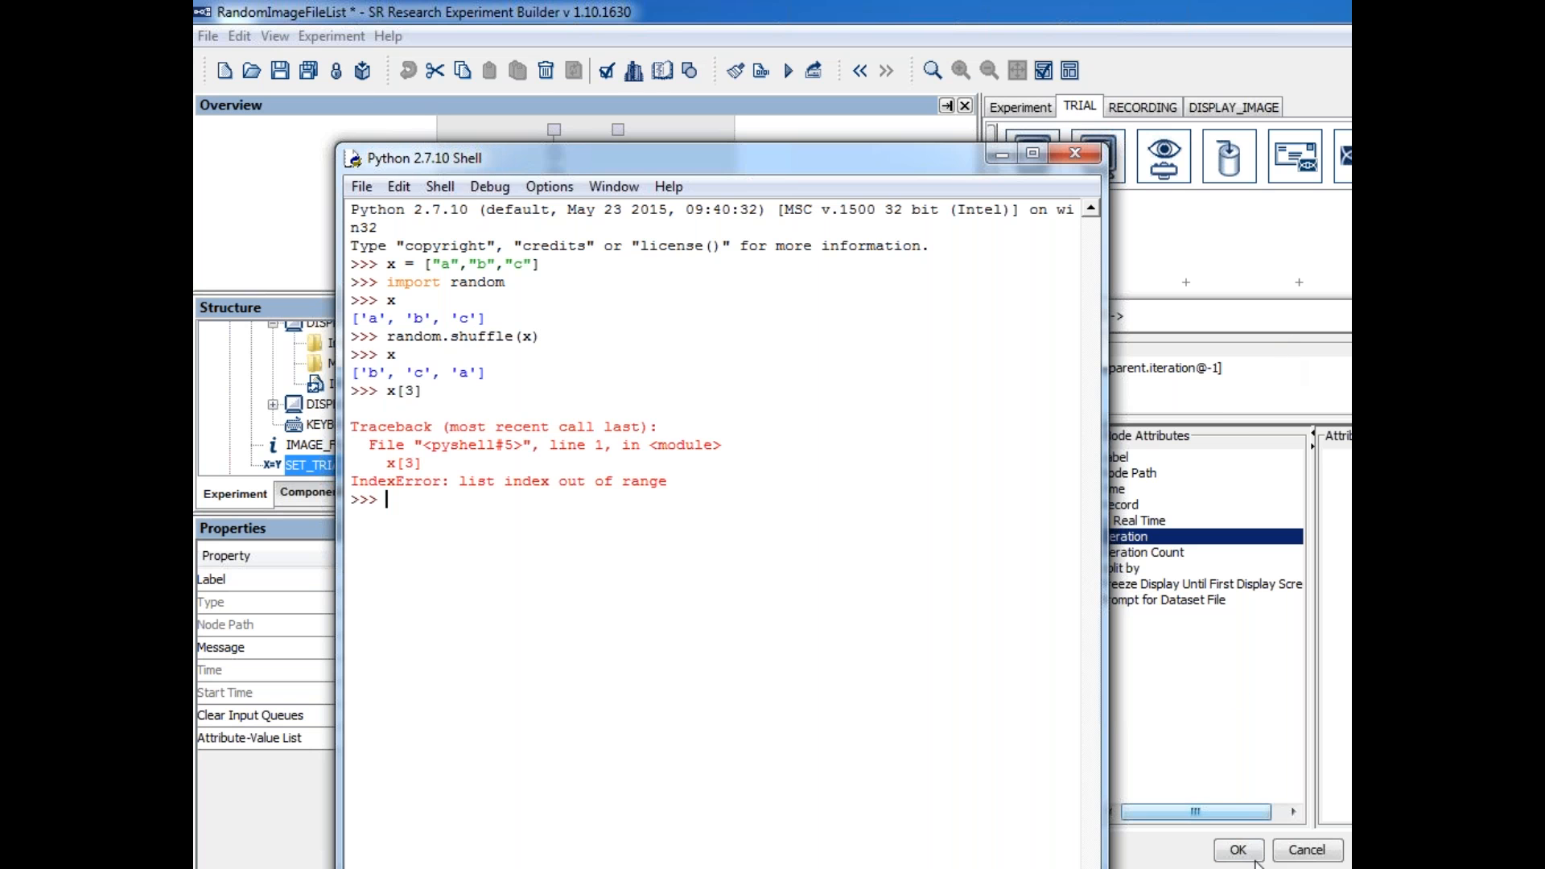
- Return to Experiment Builder, accept the edited IMAGE_FILE value expression and close the attribute-value list
left_click(1296, 341)
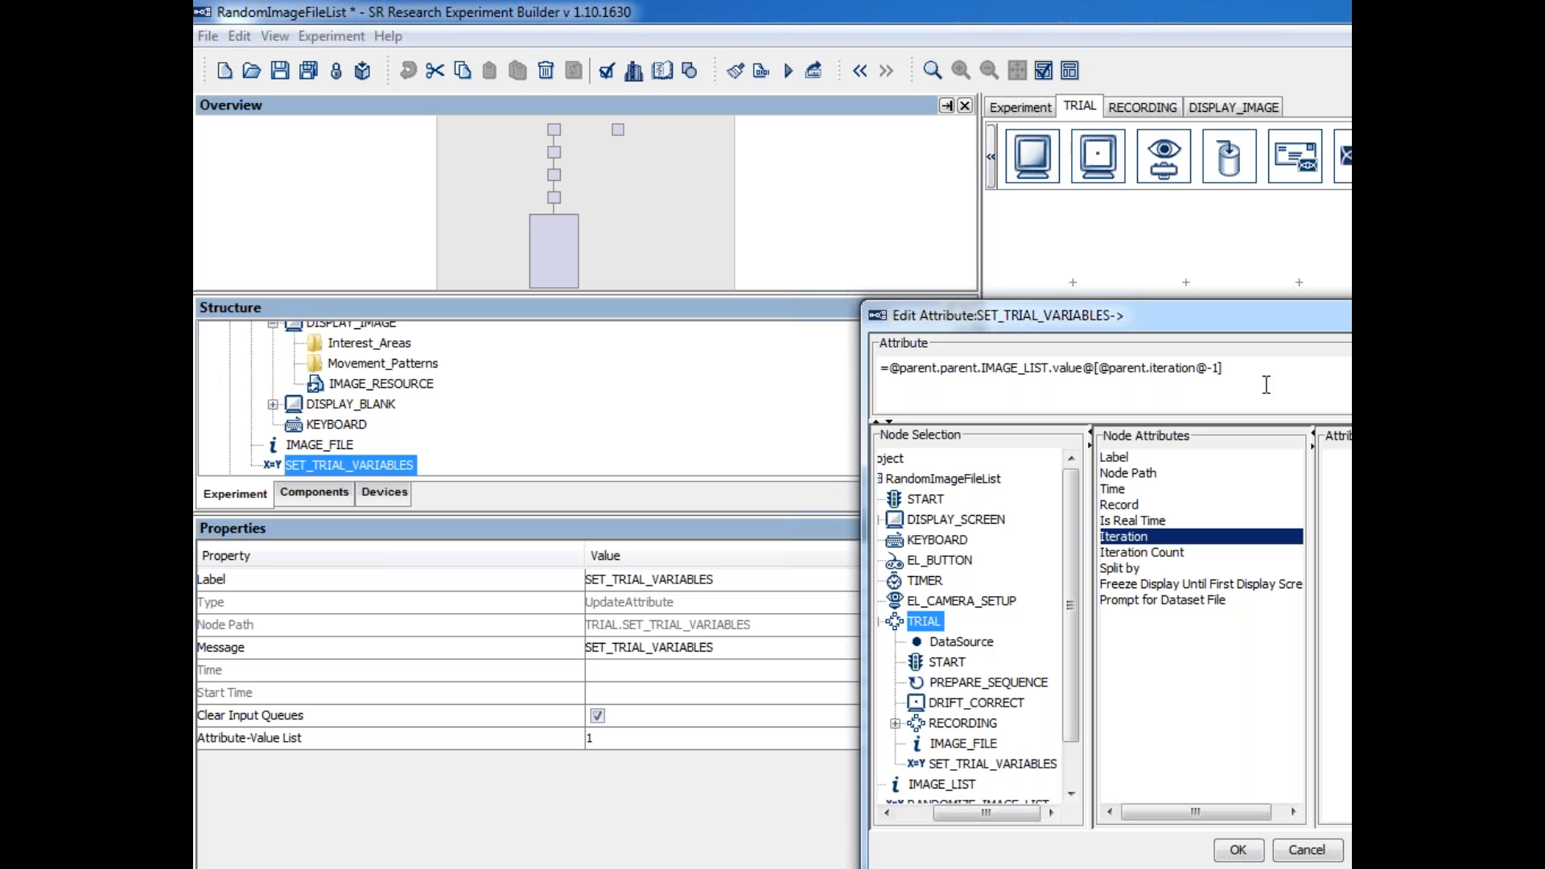
left_click_drag(1128, 368, 1197, 368)
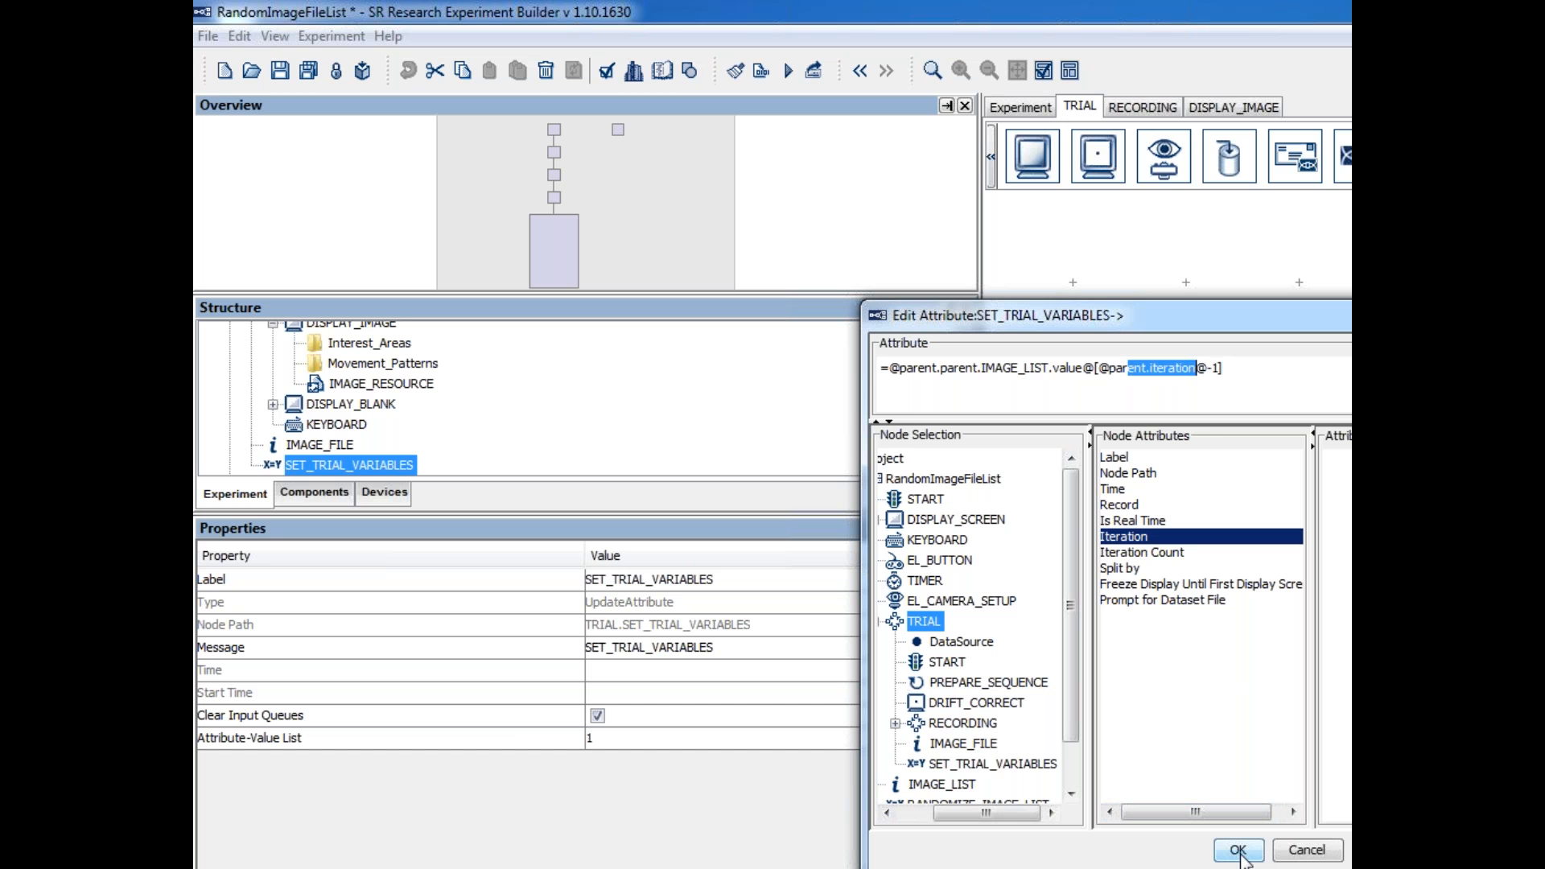
left_click(1238, 852)
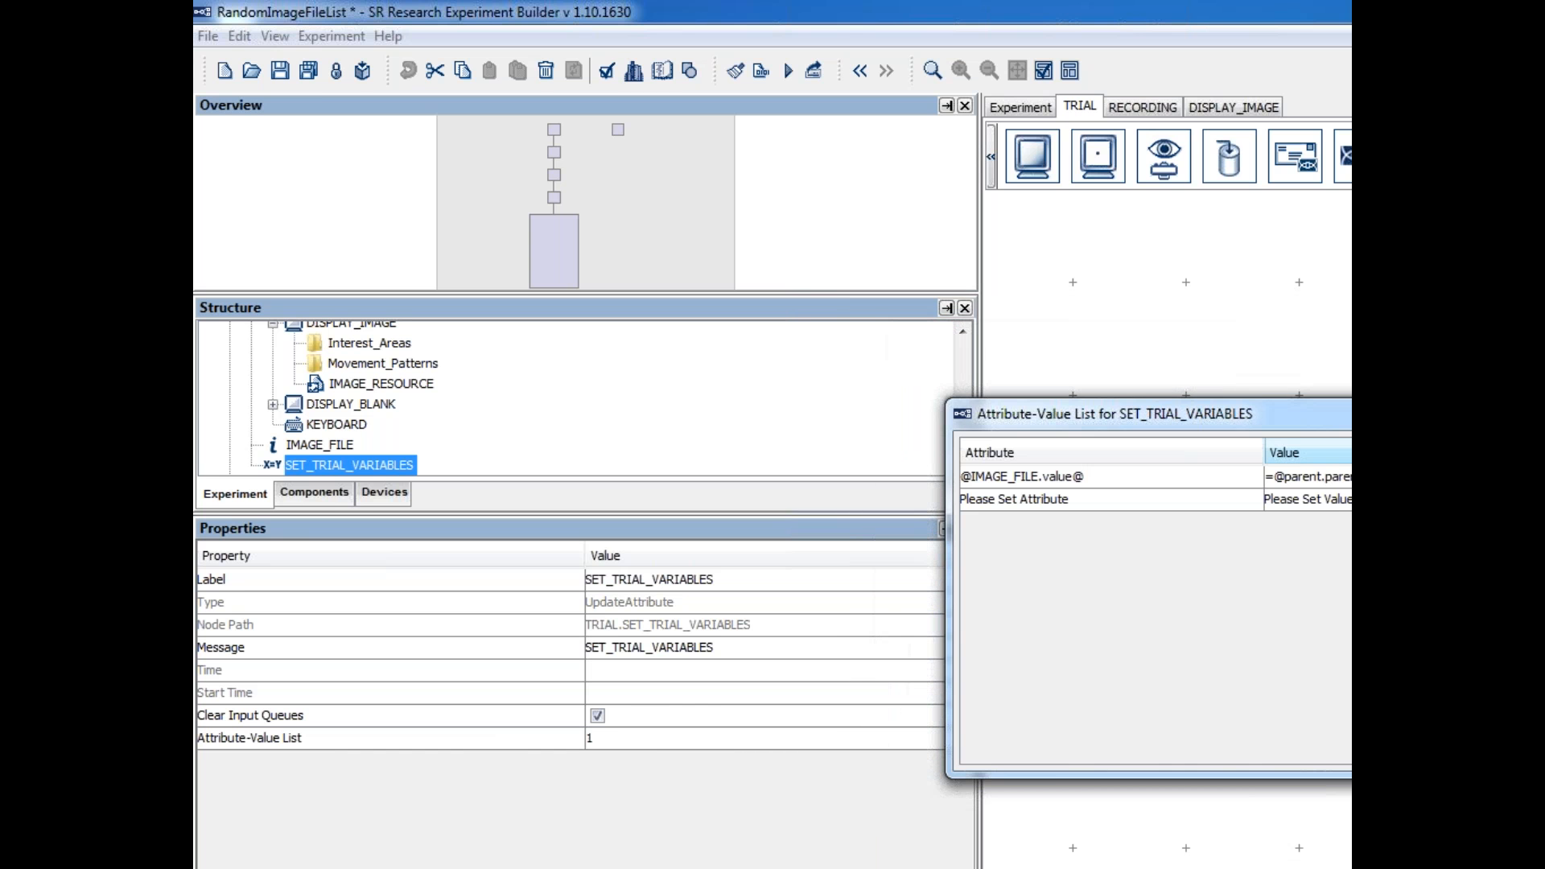
left_click(1351, 411)
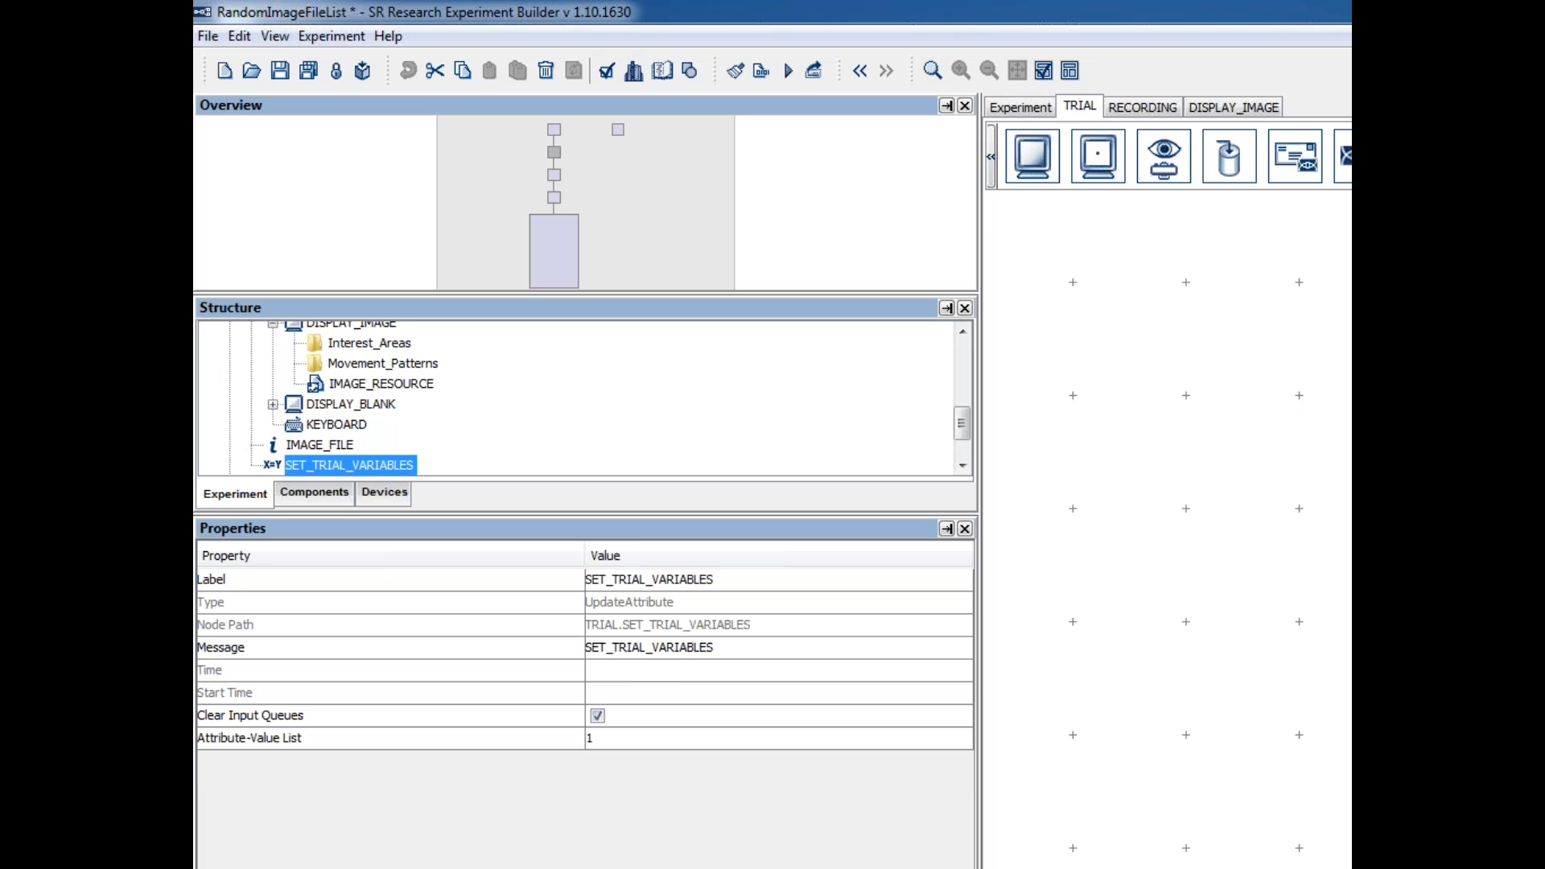
- Review the IMAGE_LIST variable's properties and the iteration-based index in the SET_TRIAL_VARIABLES value expression
left_click(1040, 112)
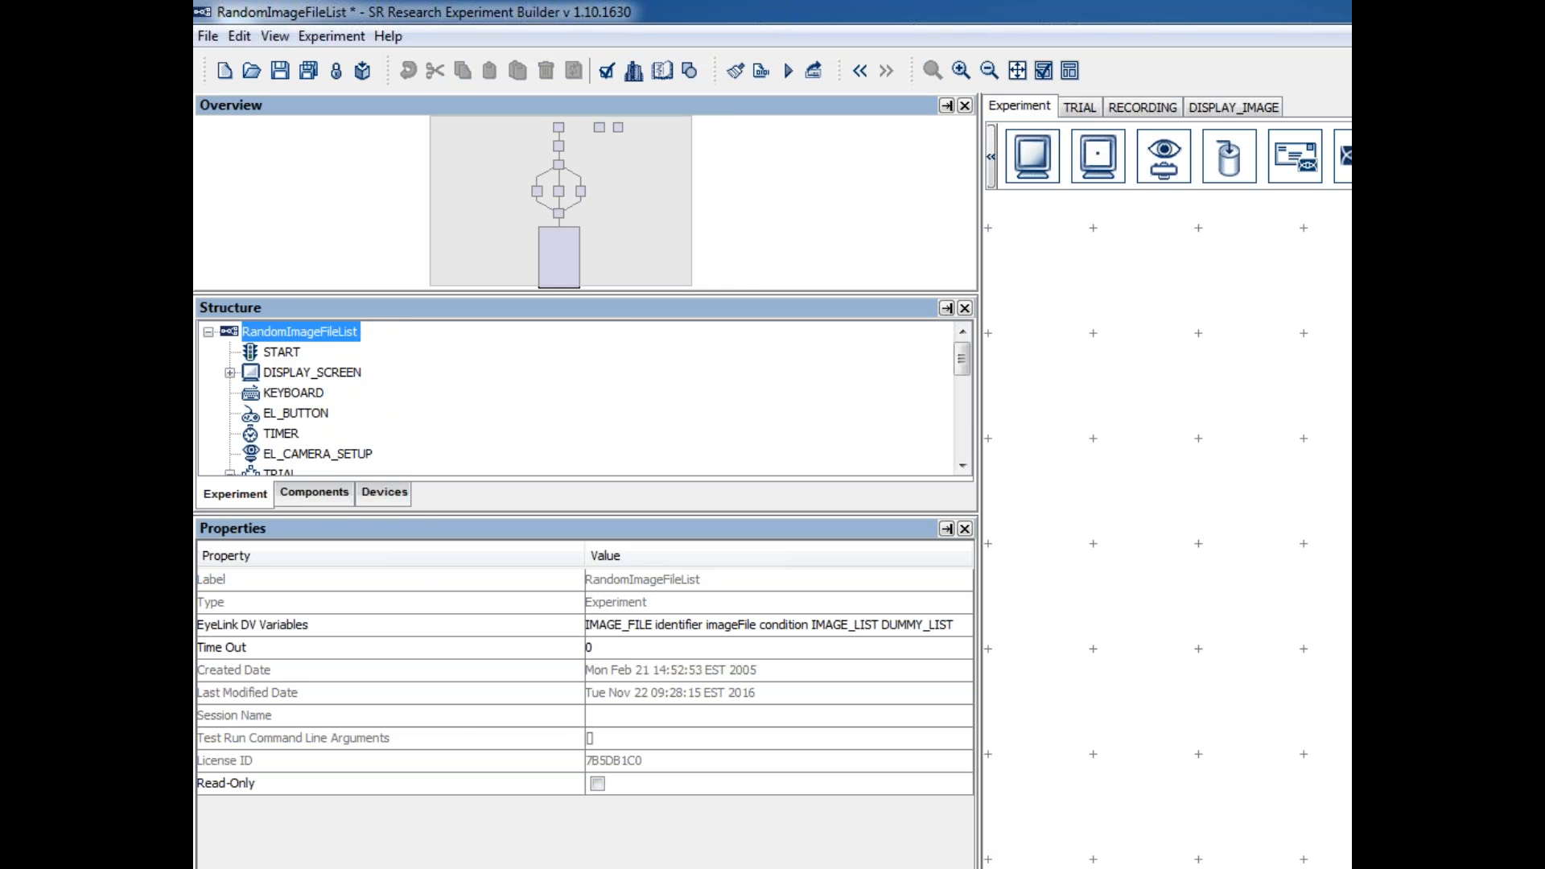
left_click(1352, 247)
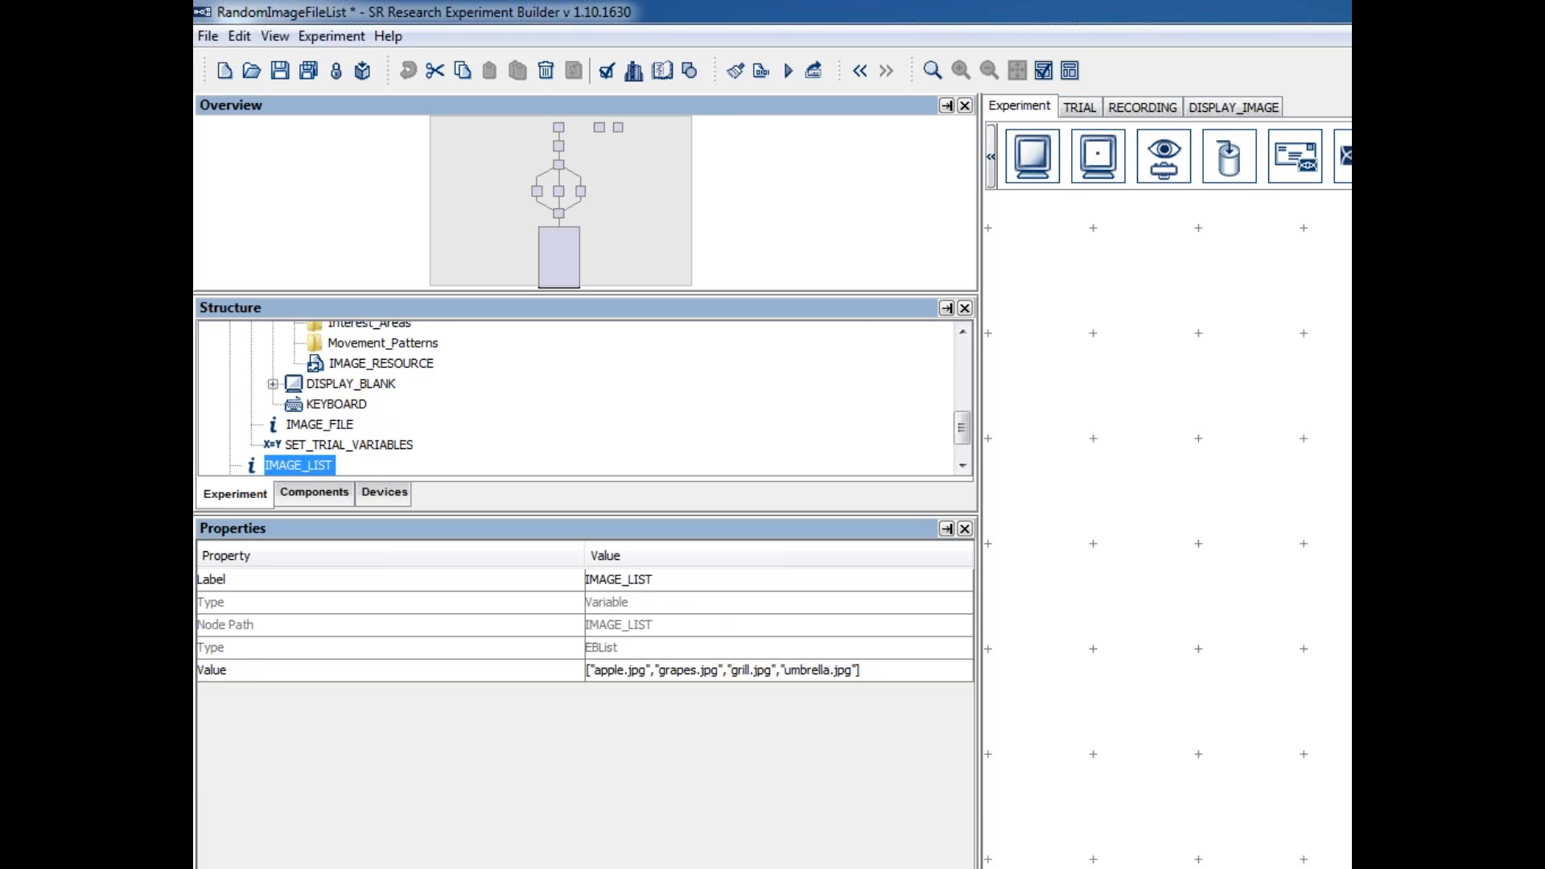
left_click(1081, 108)
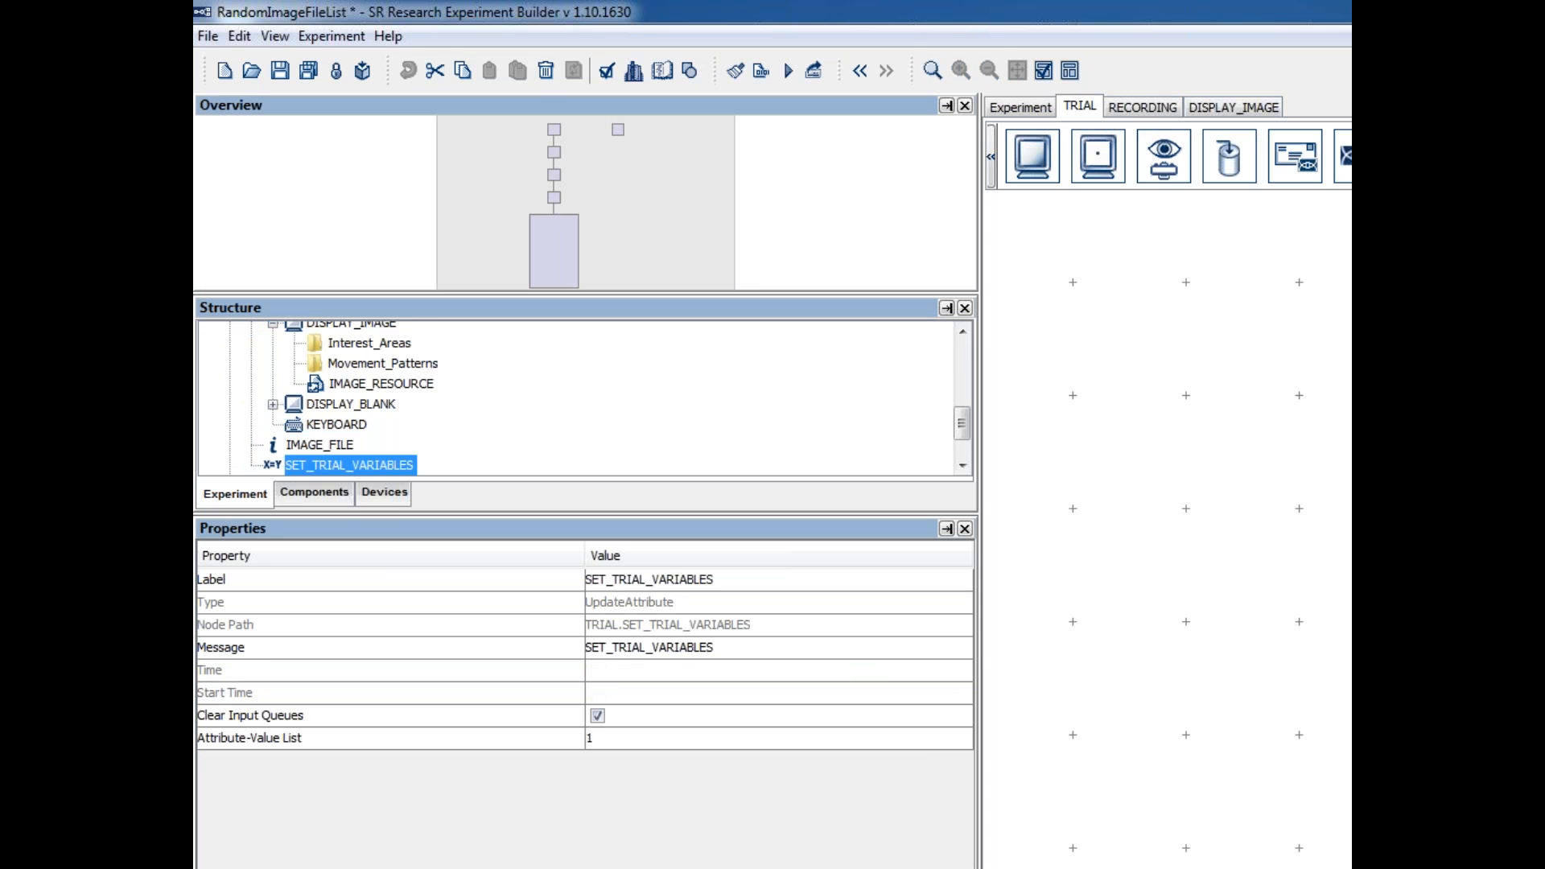
left_click(912, 738)
left_click(1346, 476)
left_click_drag(1099, 371, 1226, 375)
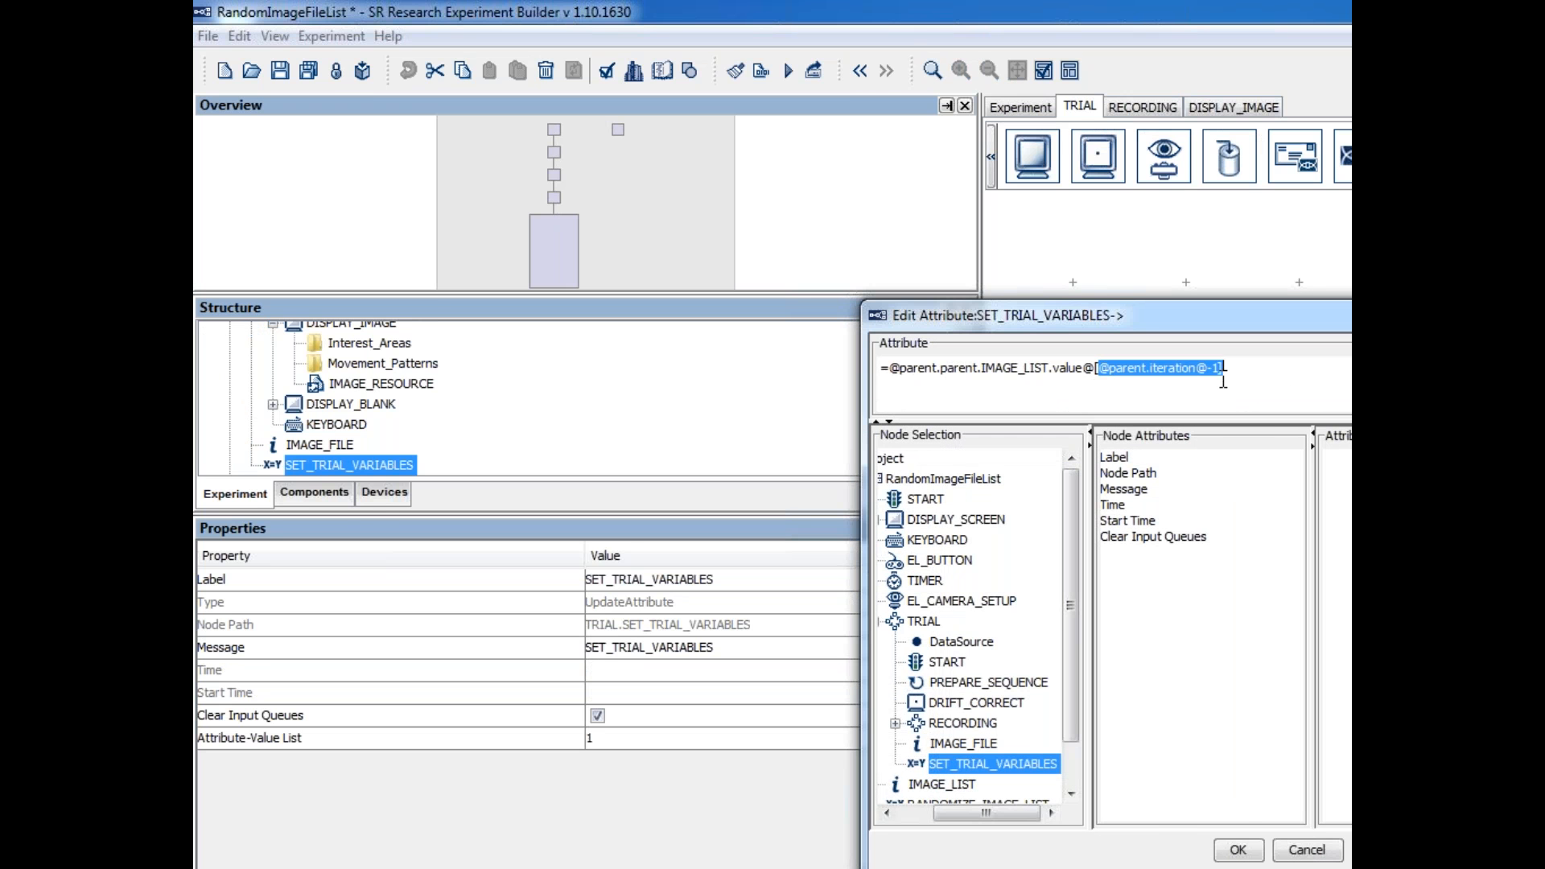
left_click(1240, 852)
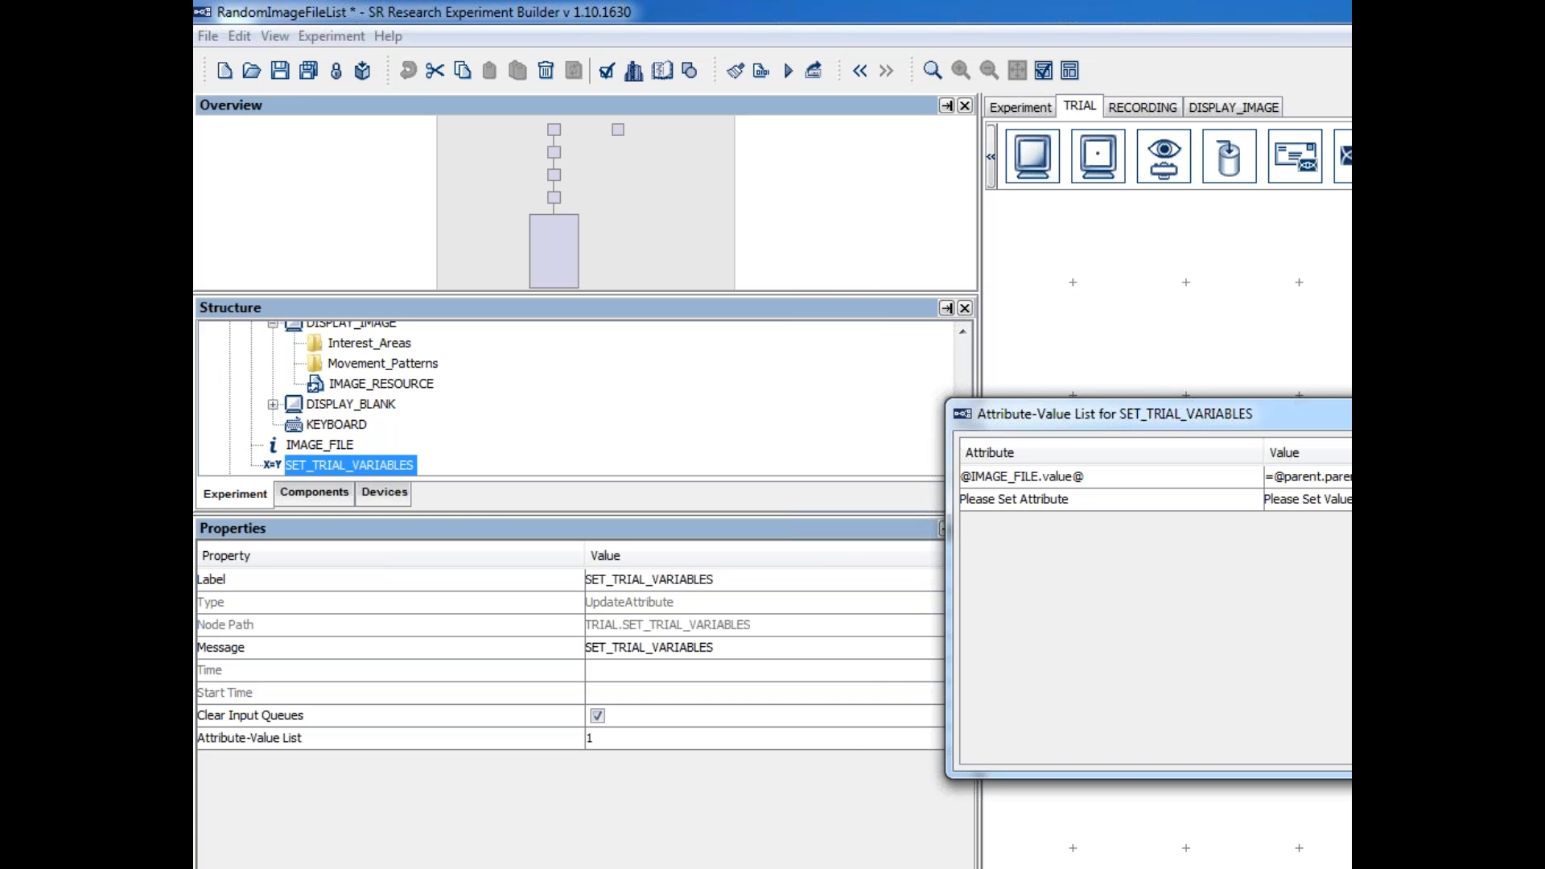
key("Escape")
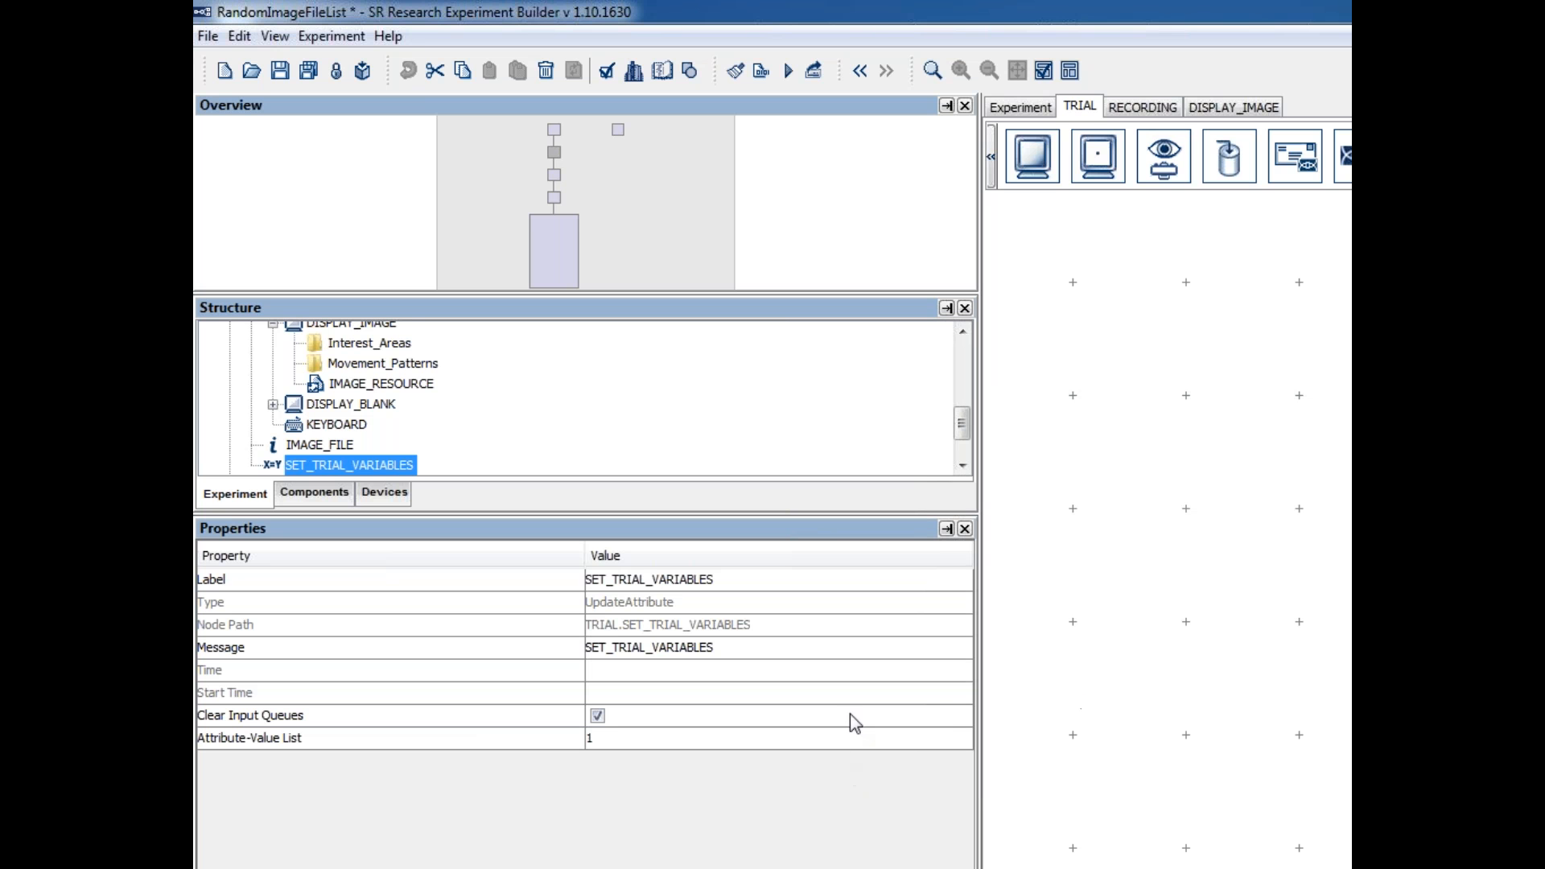
- Switch to the browser's Python random module documentation, look through its functions and find randint
left_click(1038, 108)
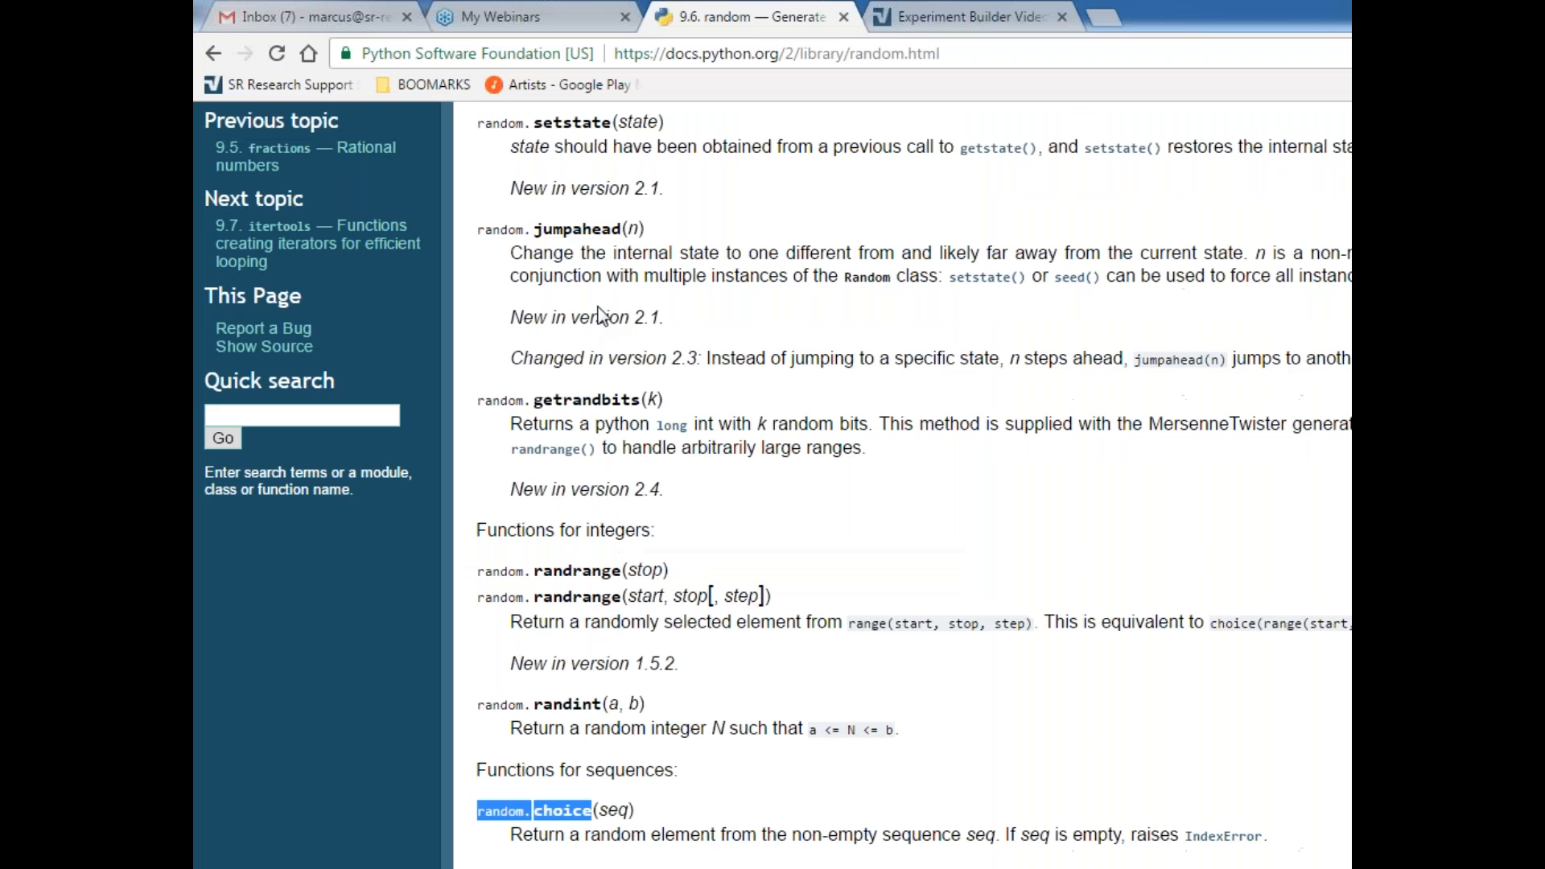
scroll(835, 400, "down", 2)
scroll(834, 400, "down", 5)
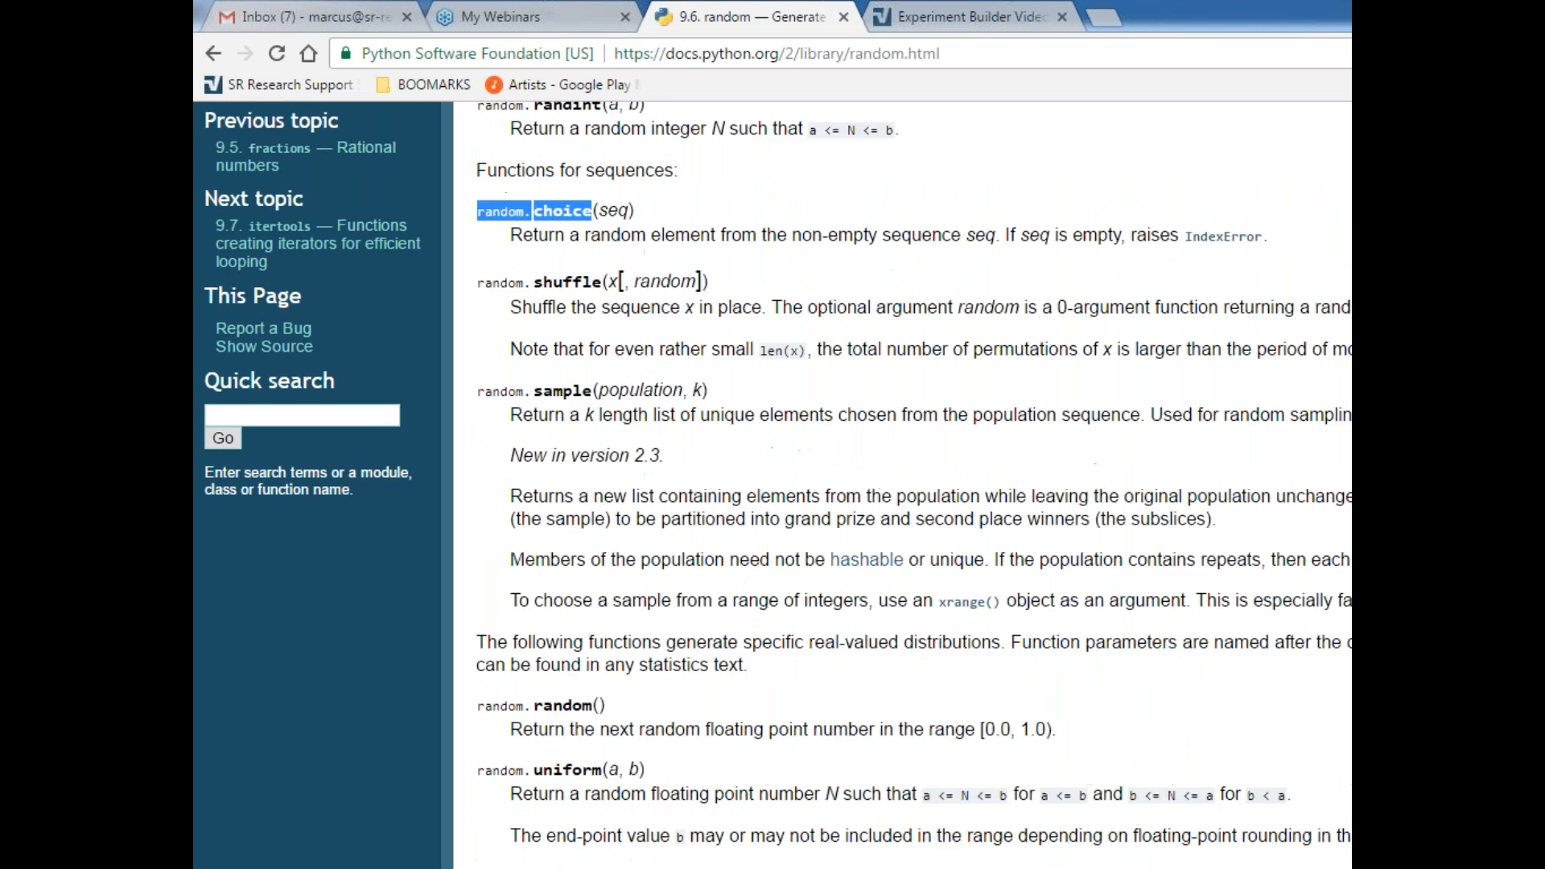
scroll(877, 481, "up", 6)
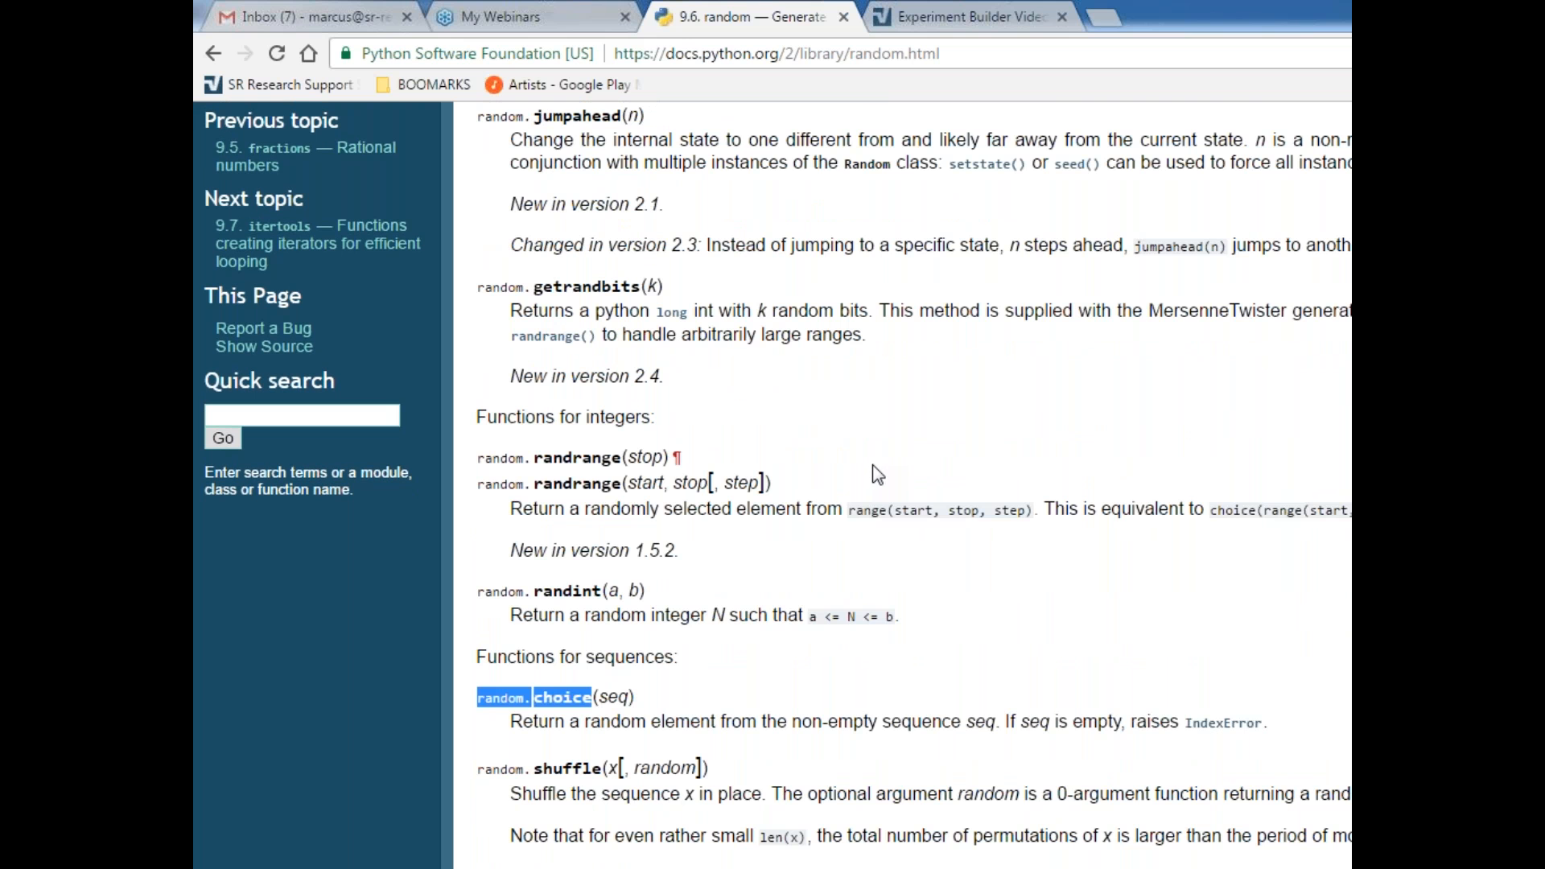
scroll(870, 467, "up", 3)
scroll(870, 462, "up", 7)
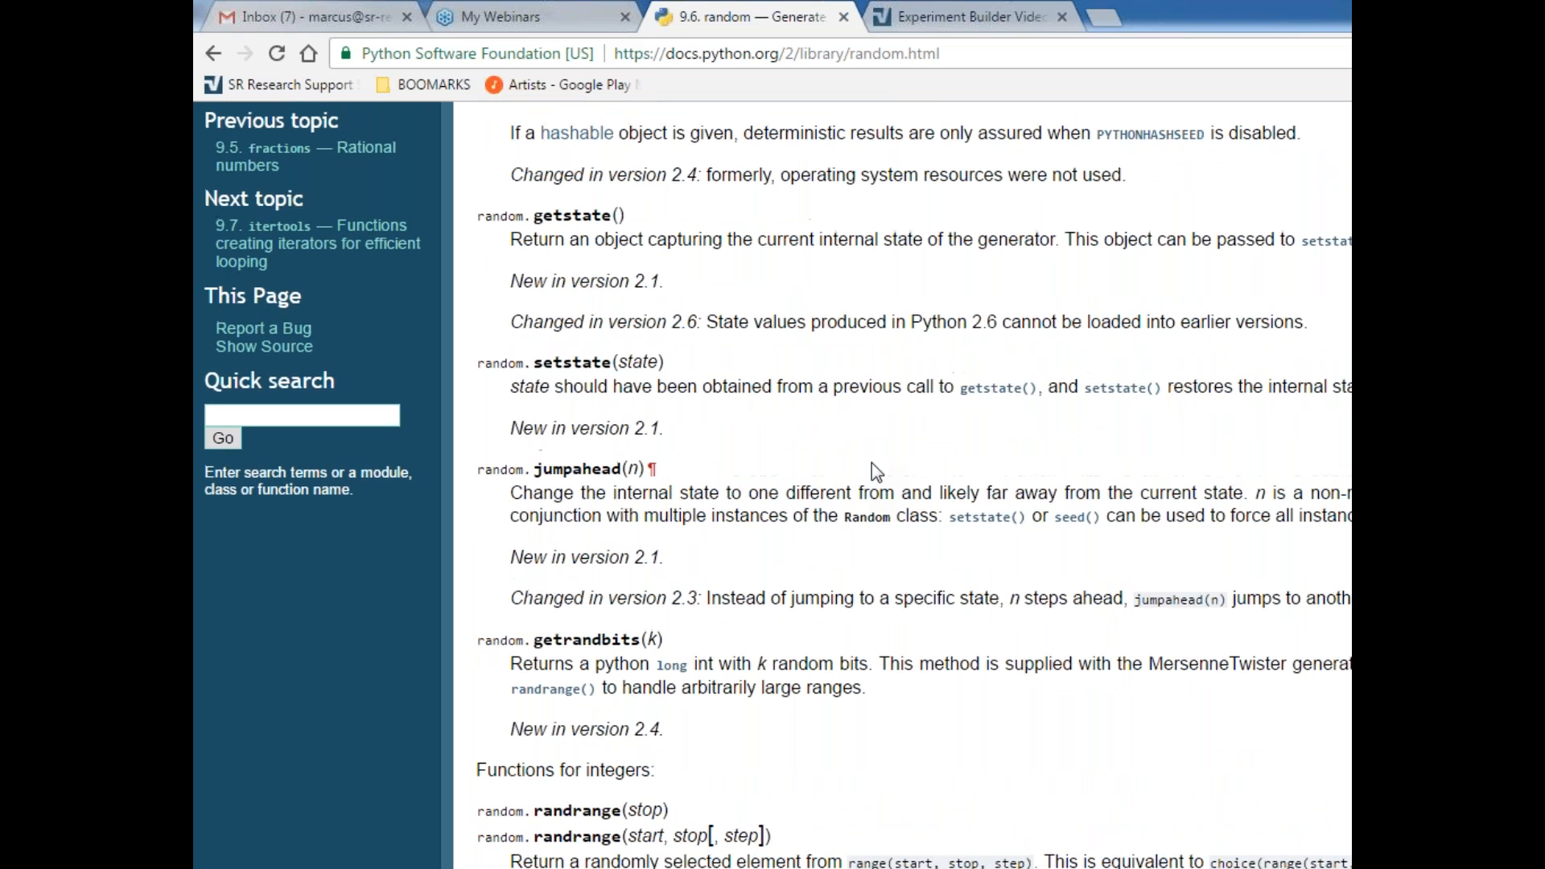
scroll(879, 506, "down", 20)
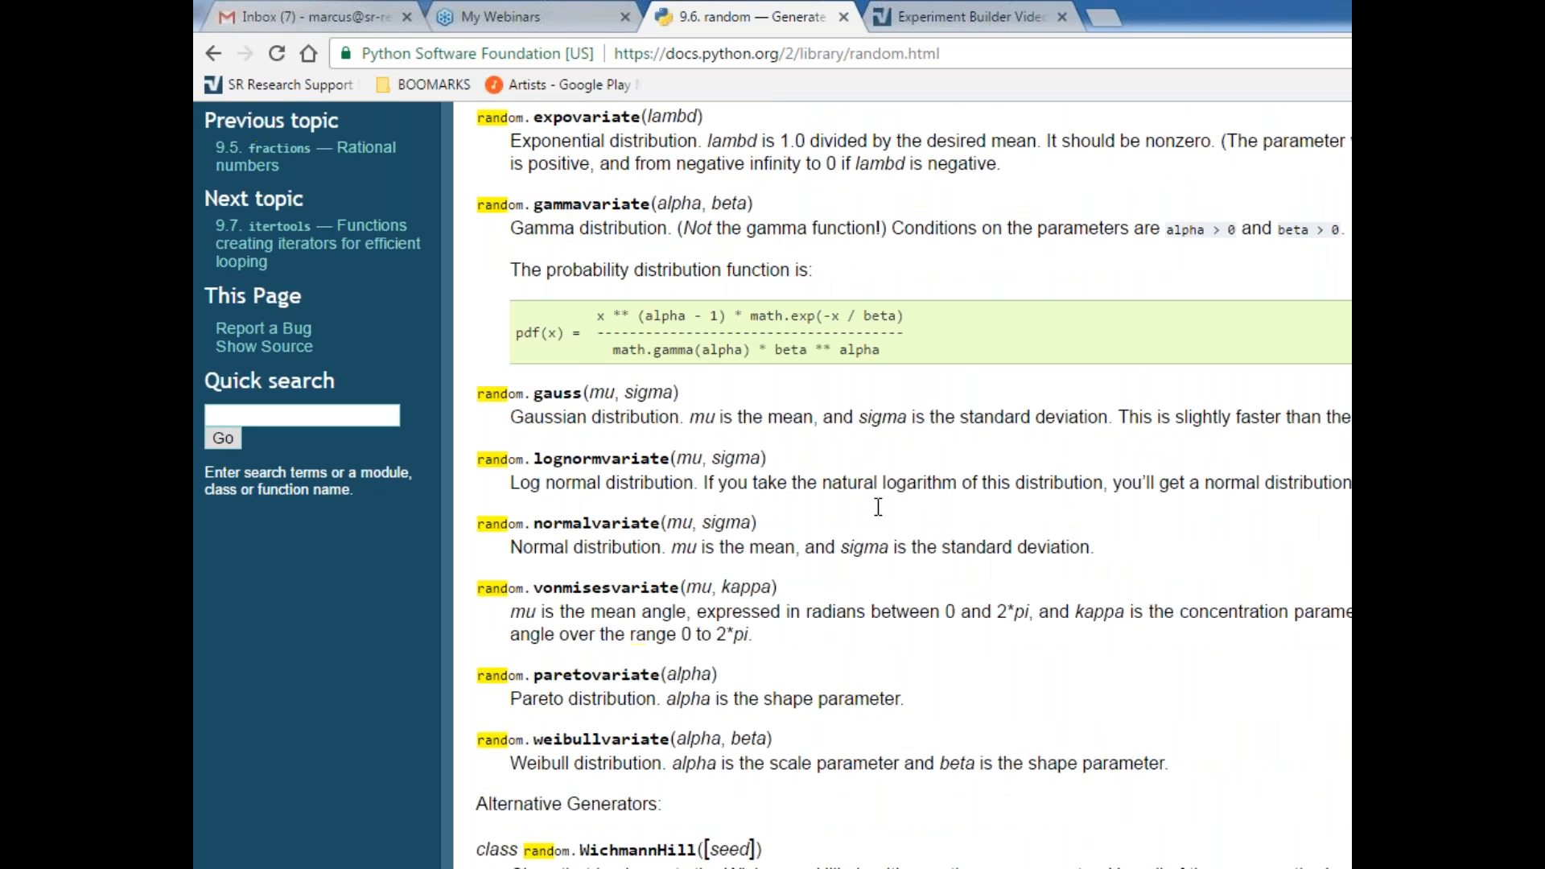
type("int")
key("Return")
key("Return")
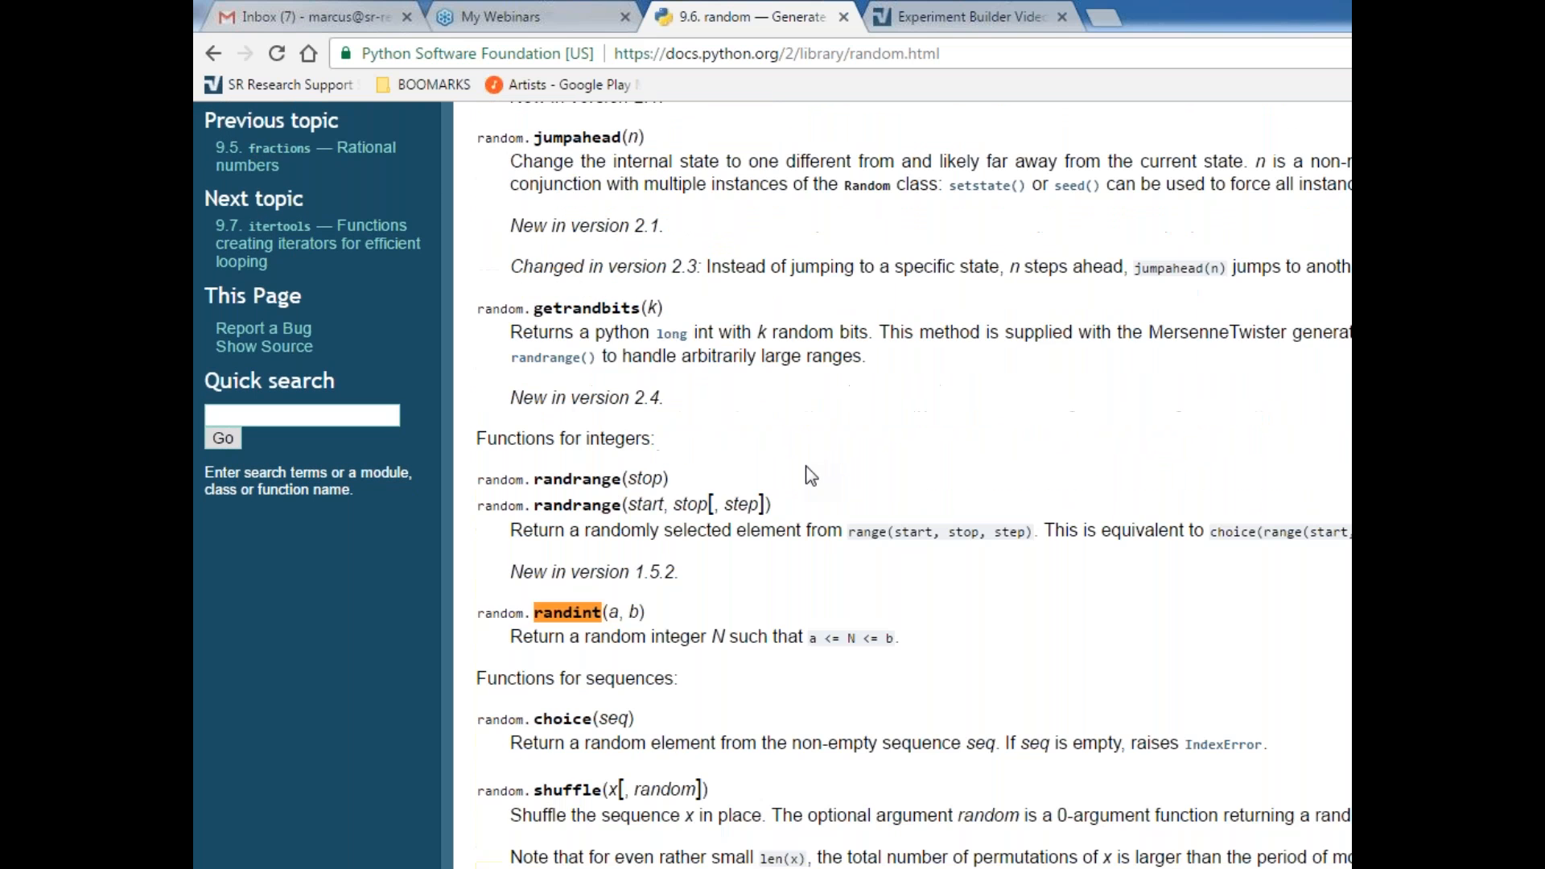
key("Return")
- Switch to the Python shell, assign y = random.randint(100,1000) and print y
key("alt+Tab")
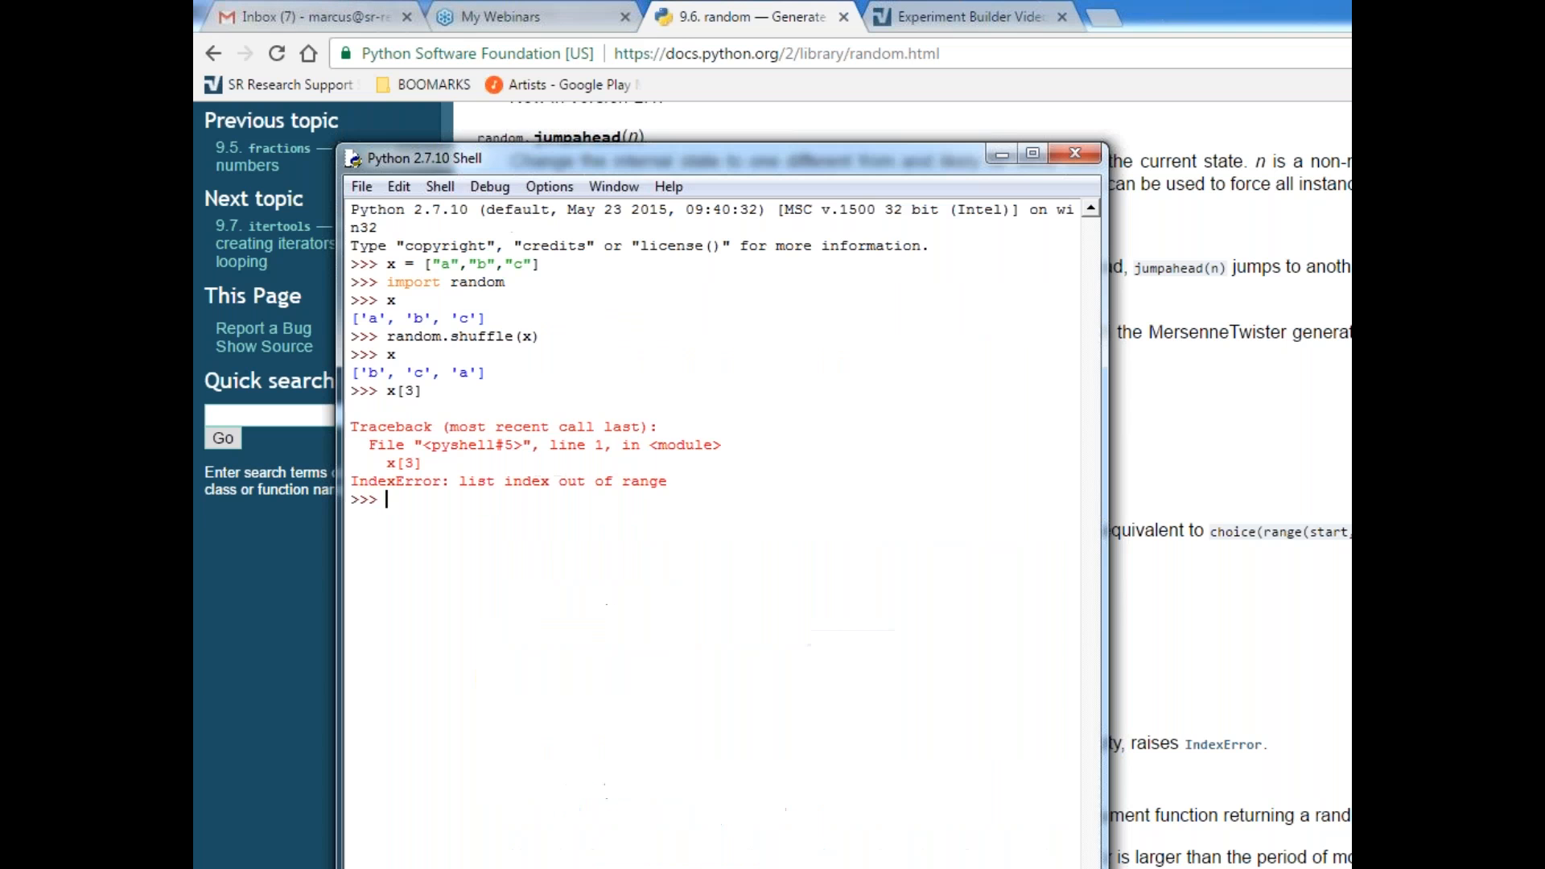
type("y = random.randint")
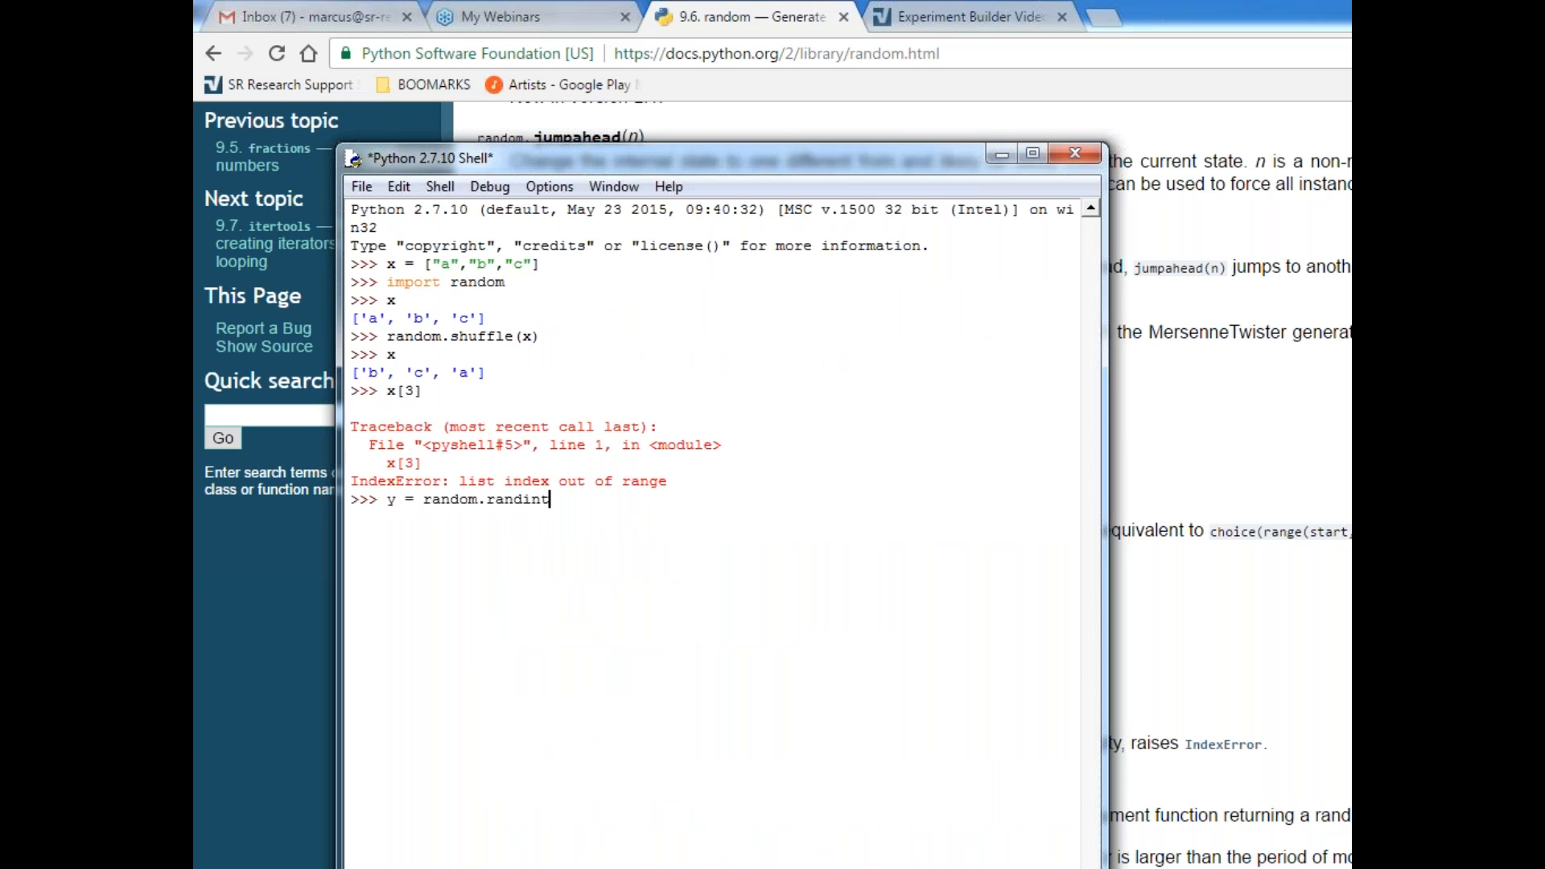
type("(100,1000)")
key("Return")
type("y")
key("Return")
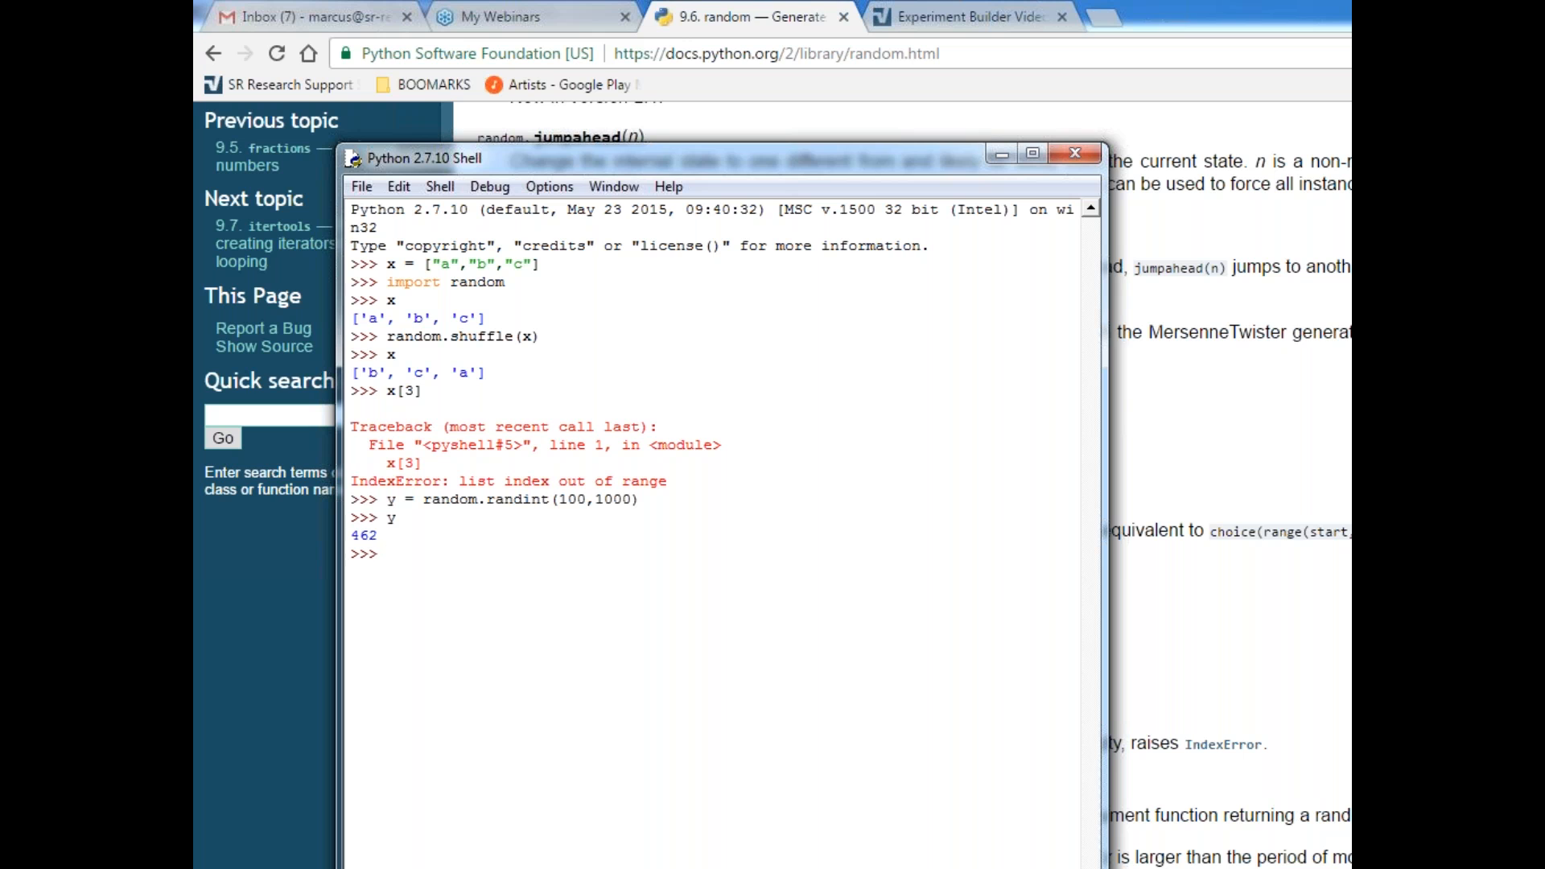
- Switch back to Experiment Builder, save the RandomImageFileList project and select the SET_TRIAL_VARIABLES node
key("alt+Tab")
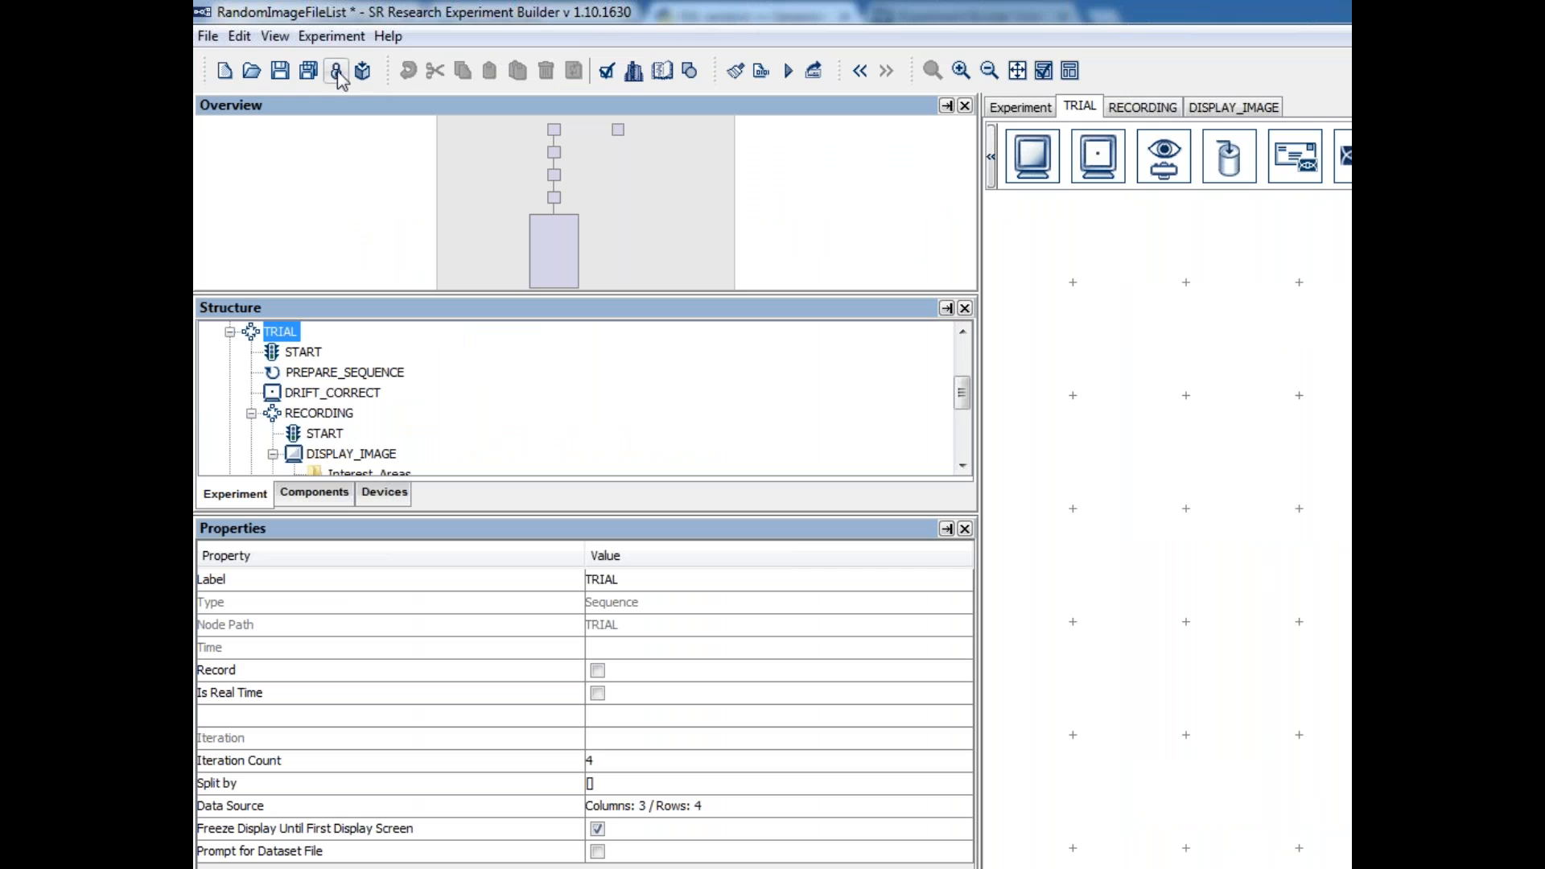
left_click(287, 80)
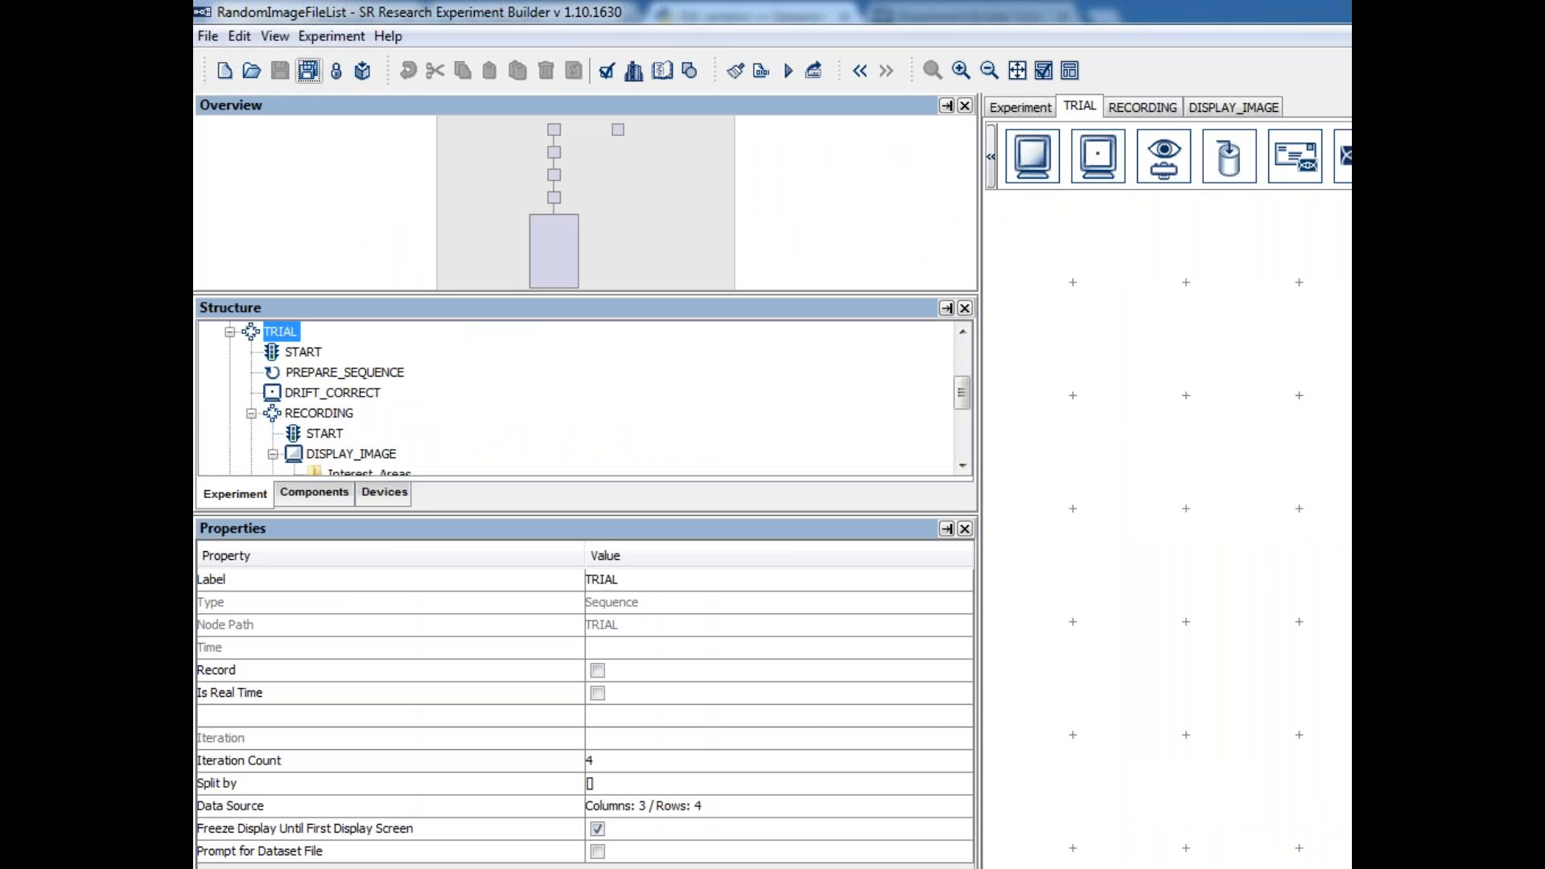
left_click(349, 465)
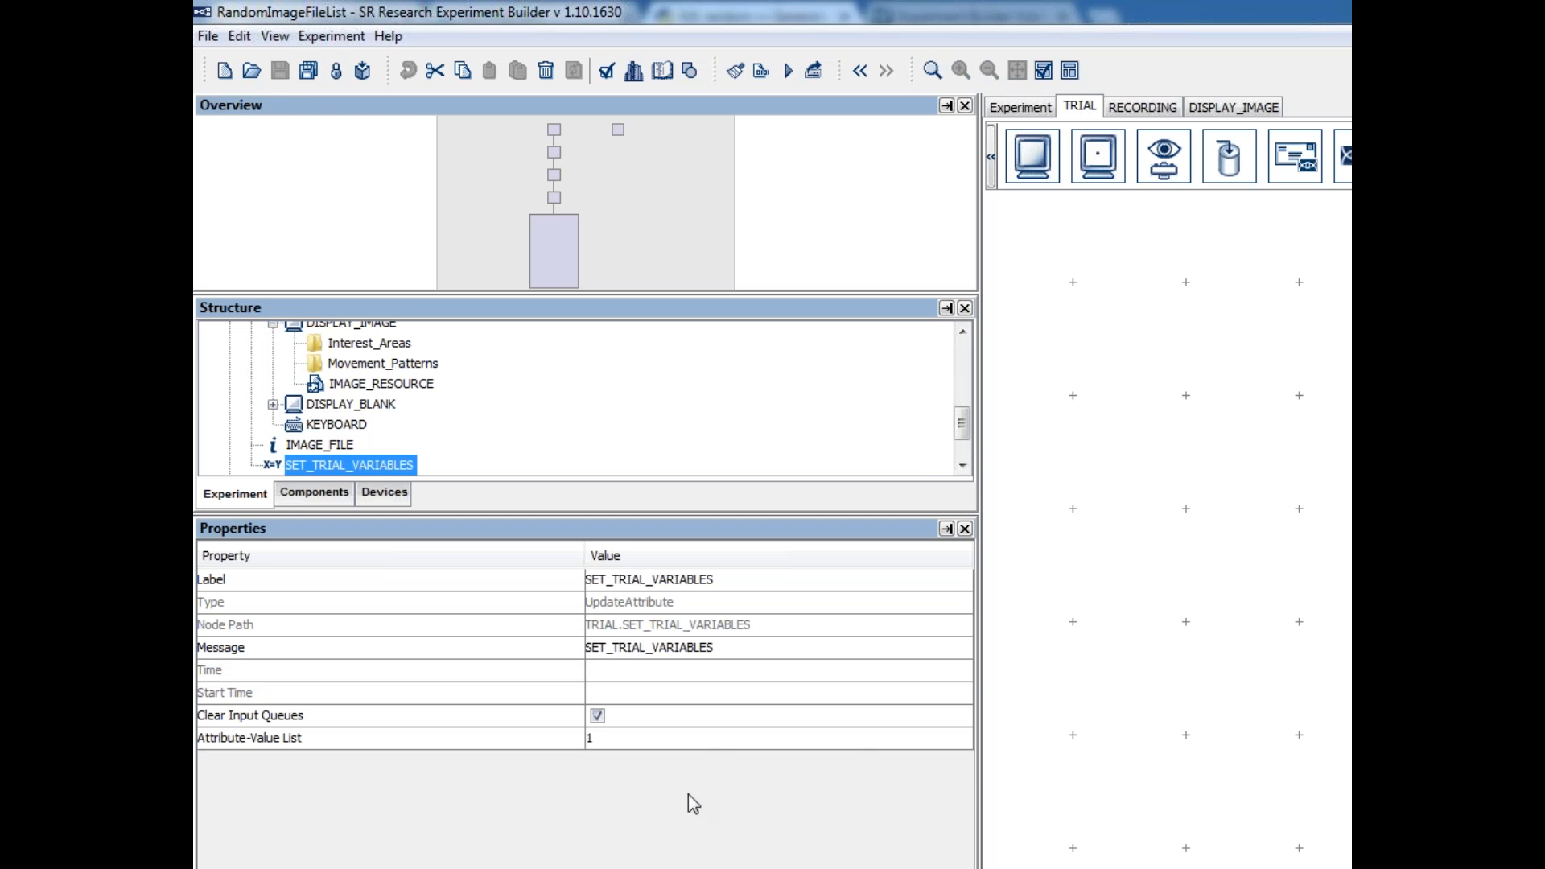
left_click(715, 741)
key("Escape")
left_click(1352, 173)
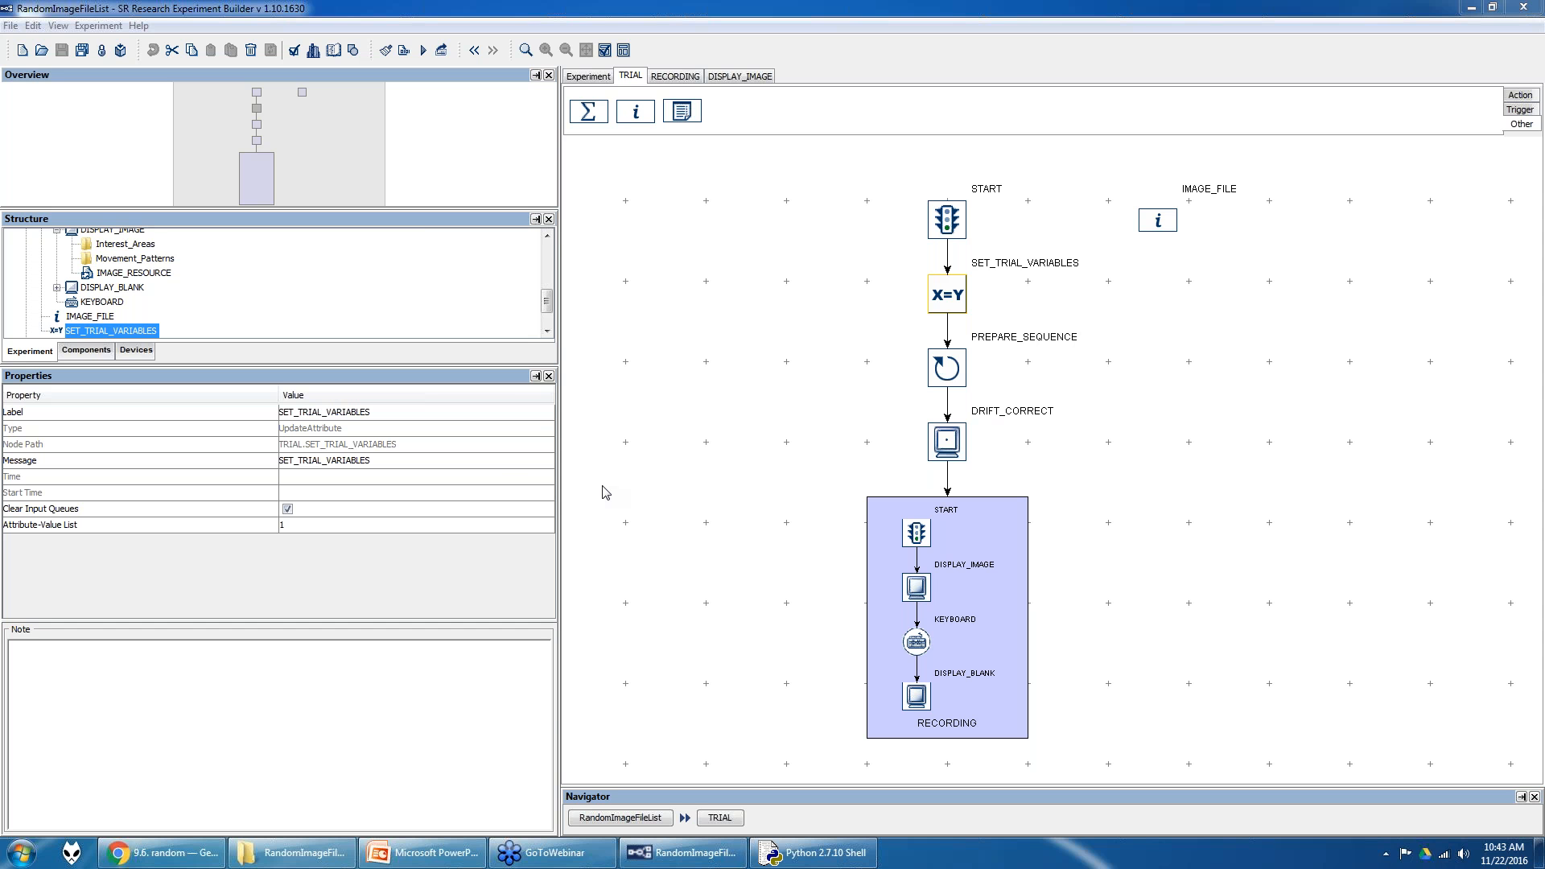
- Switch to the Agenda.pptx presentation in PowerPoint and show the slide on how to add a custom class to a project
left_click(450, 853)
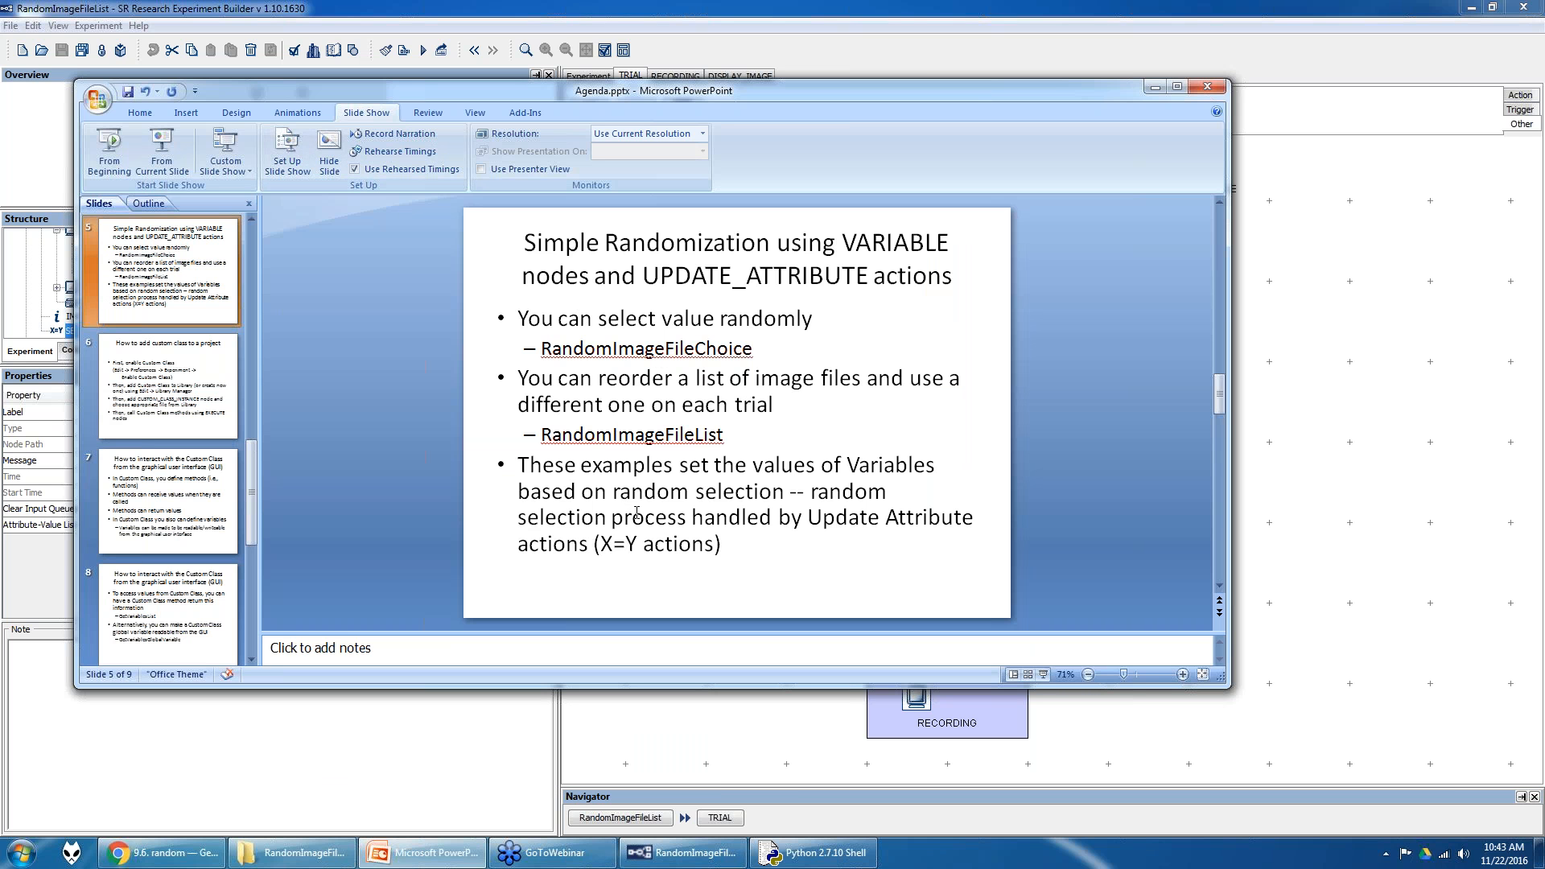
left_click(194, 416)
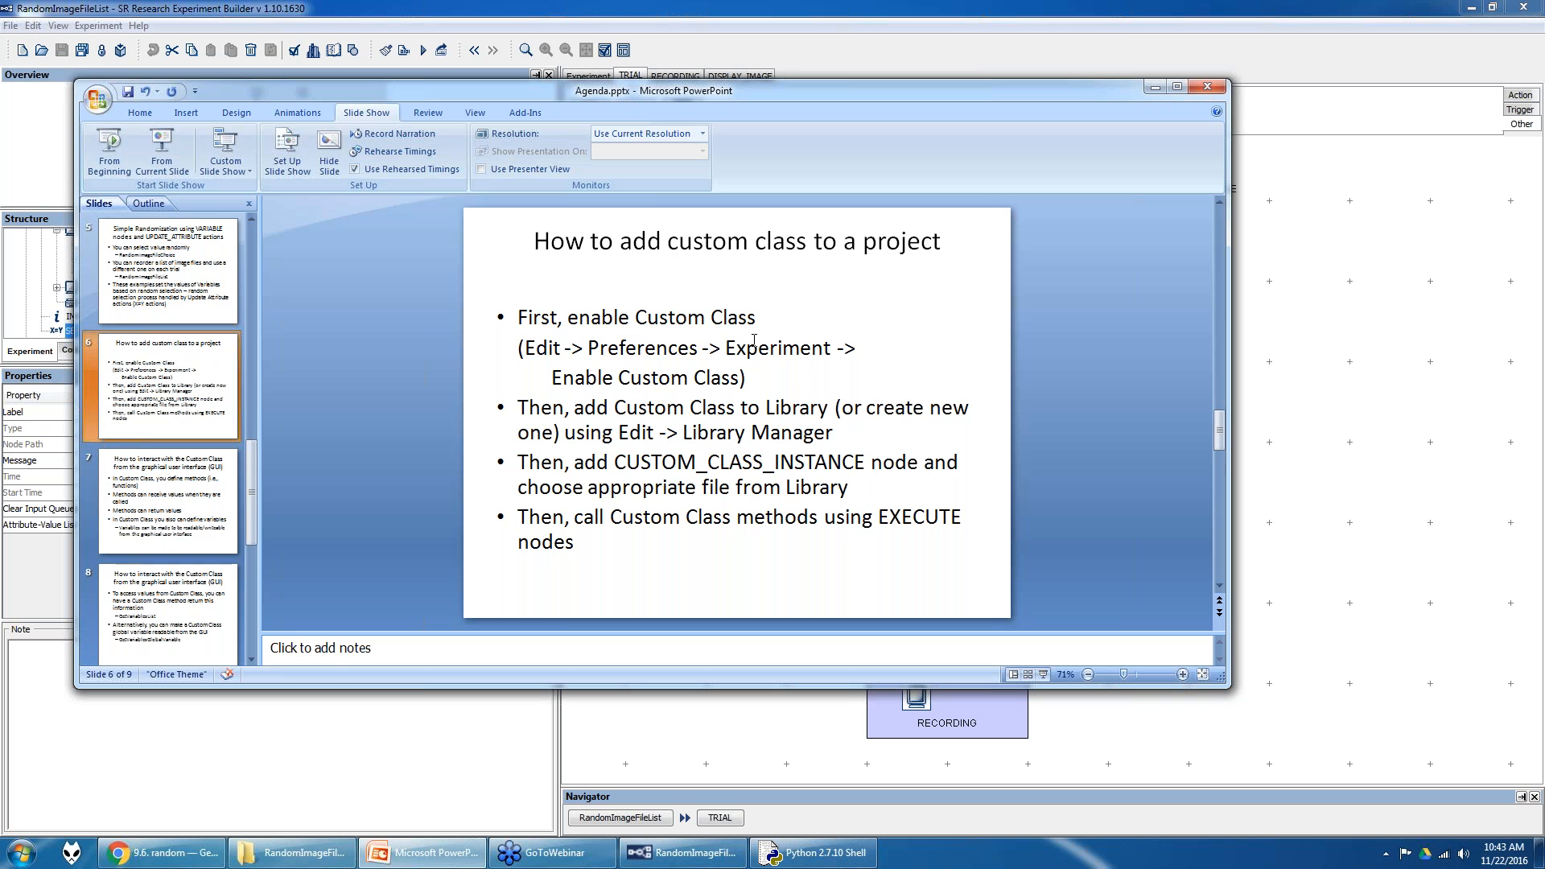
- Start a second instance of Experiment Builder and open the Simple example project in it
left_click(21, 853)
left_click(61, 484)
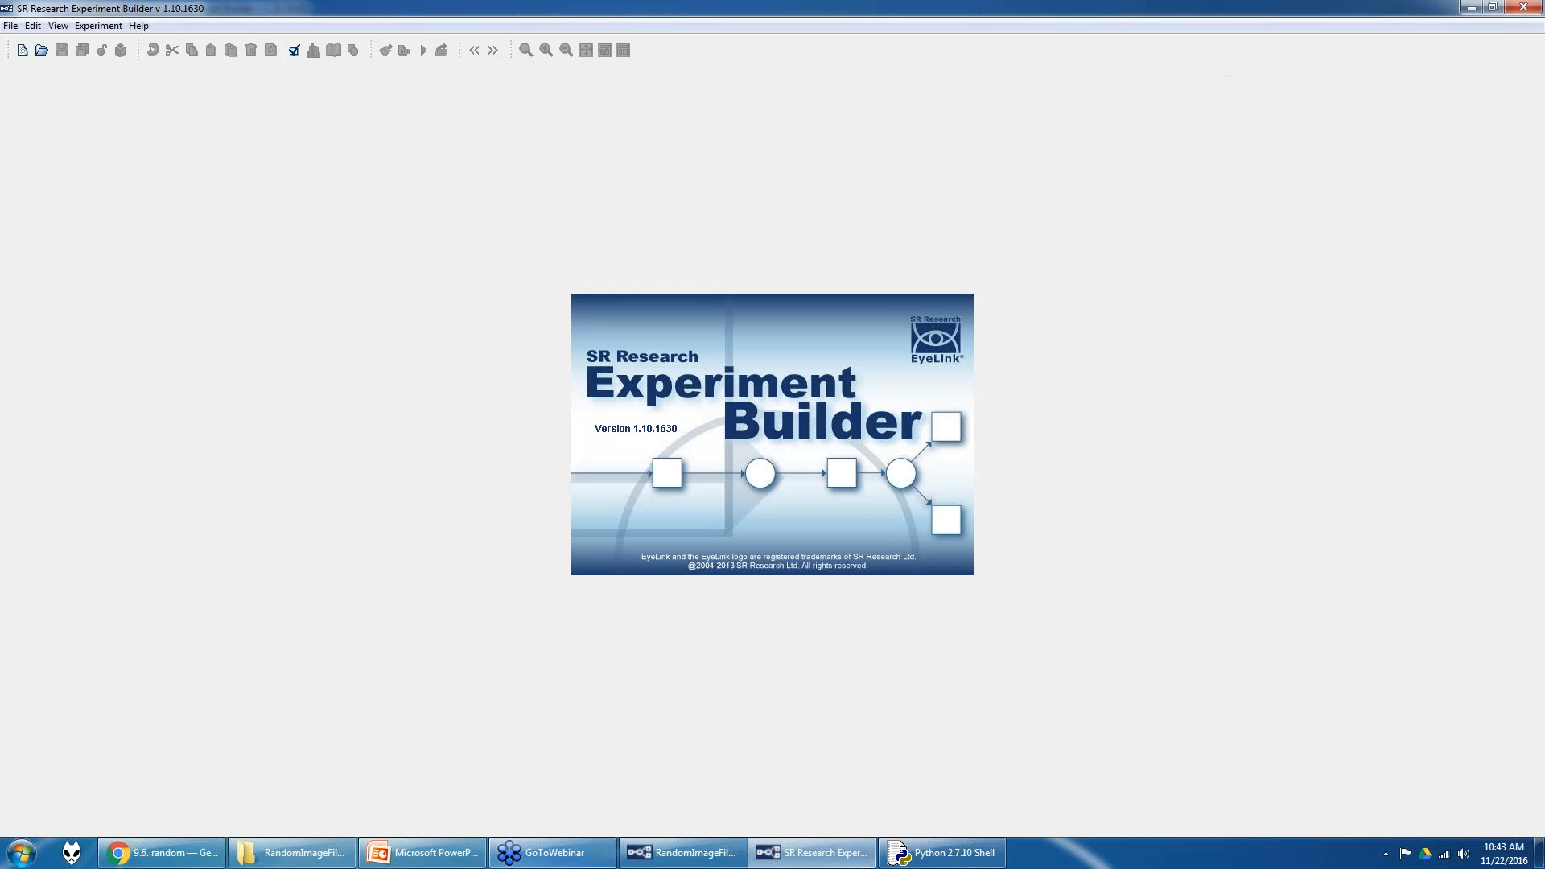
left_click(434, 853)
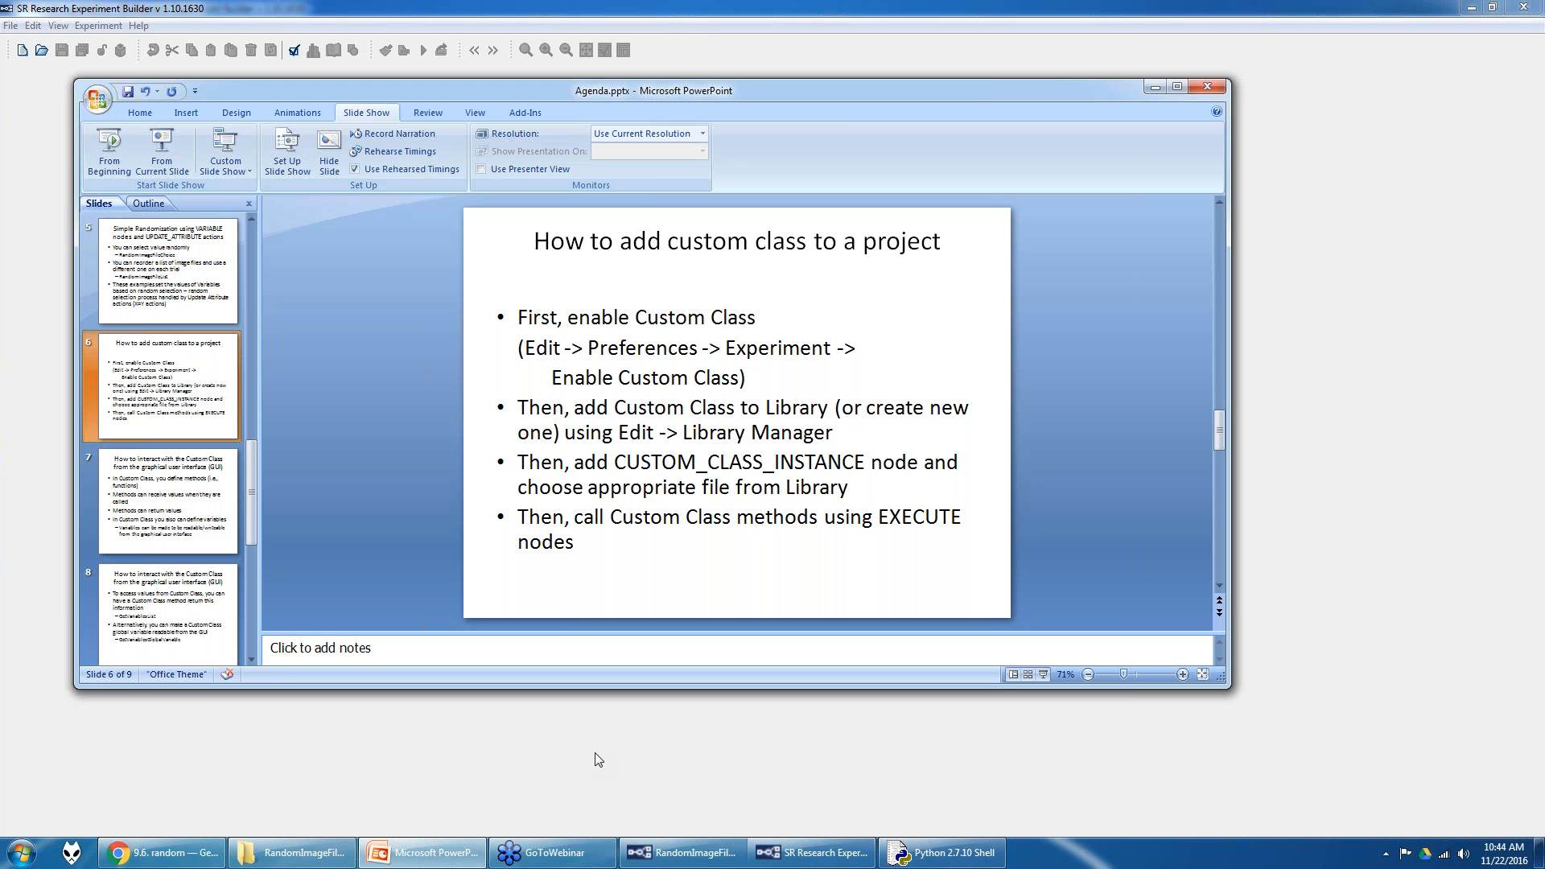
left_click(634, 770)
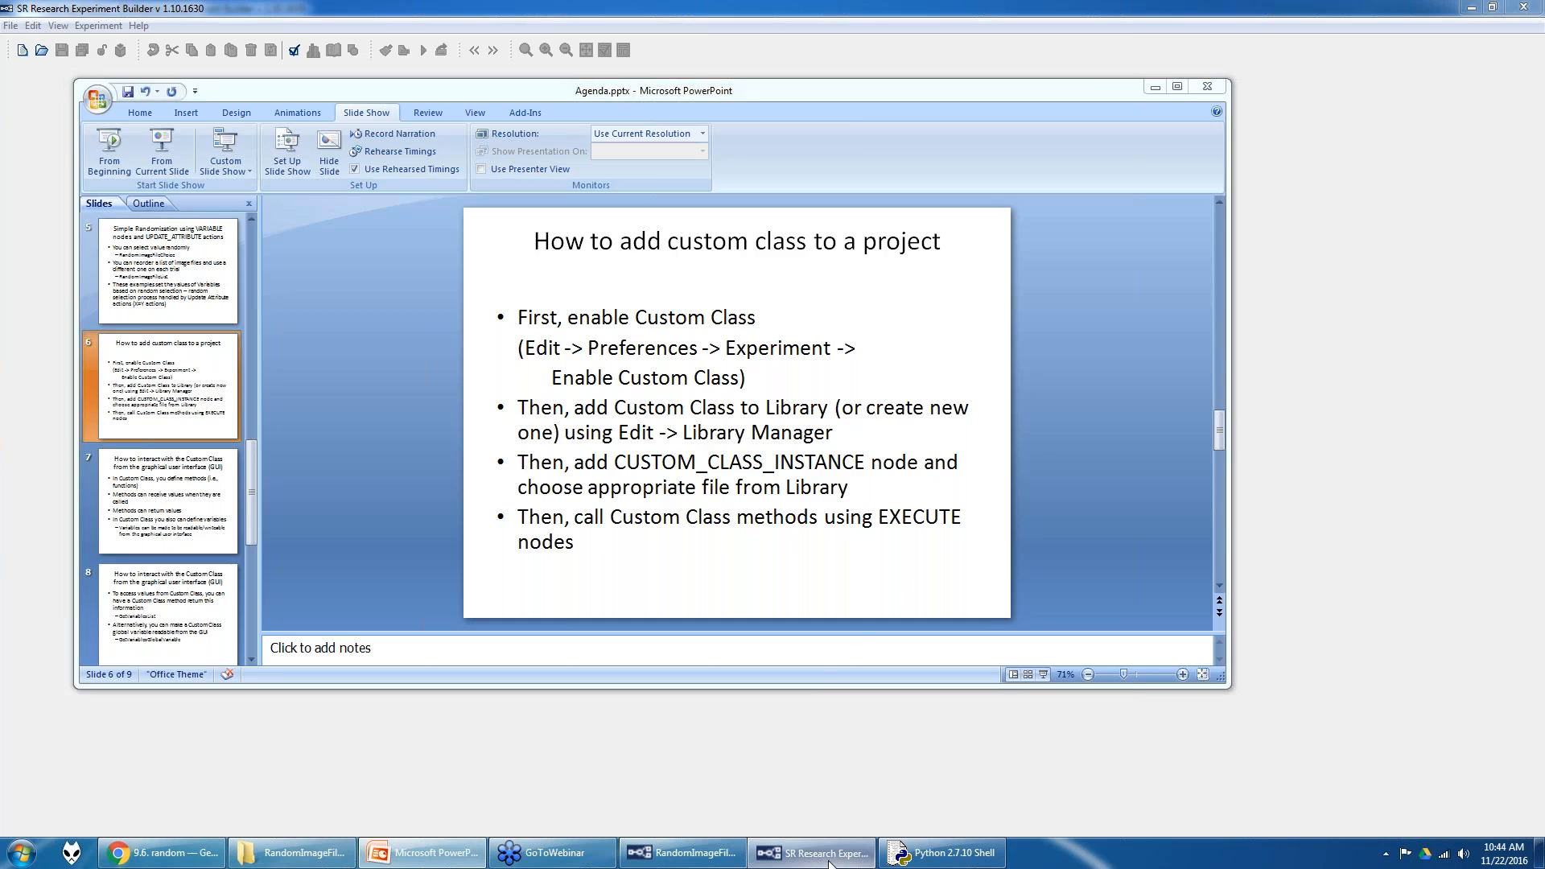
left_click(11, 26)
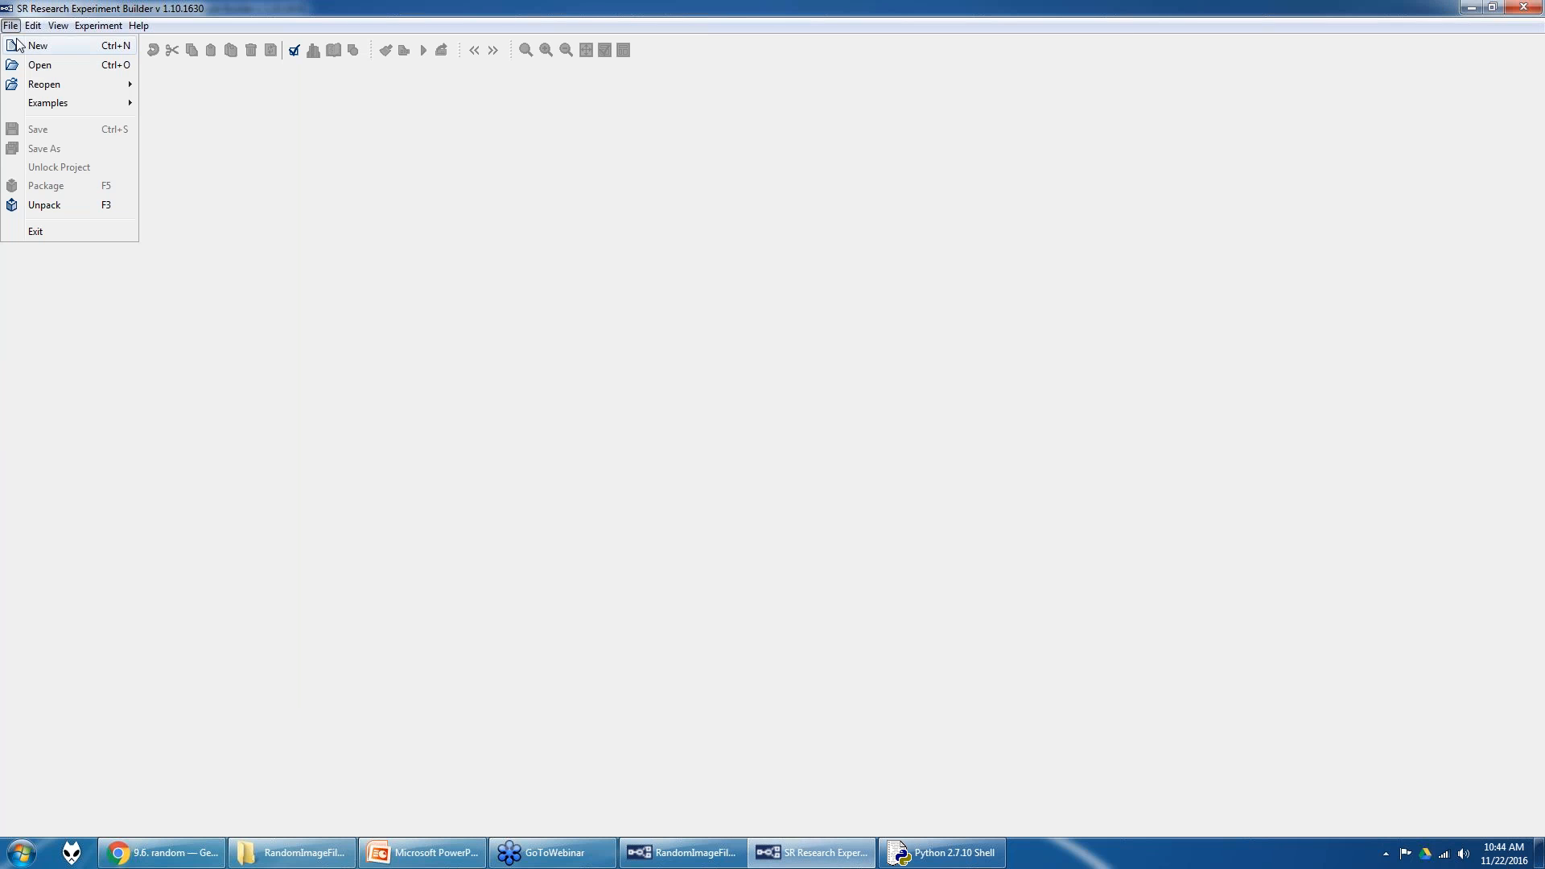
mouse_move(42, 106)
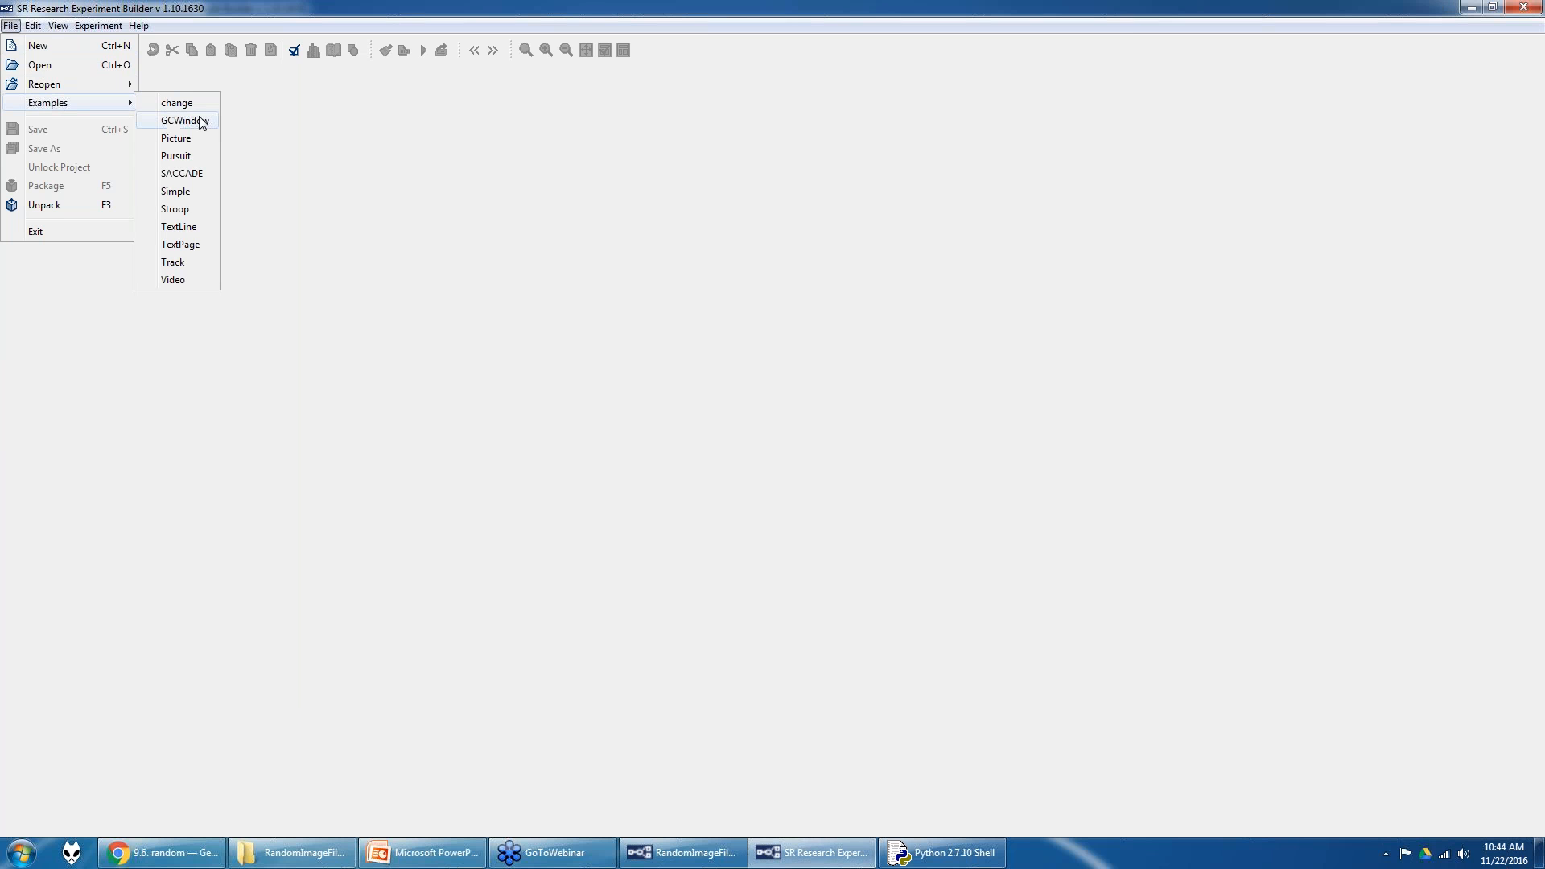
left_click(190, 193)
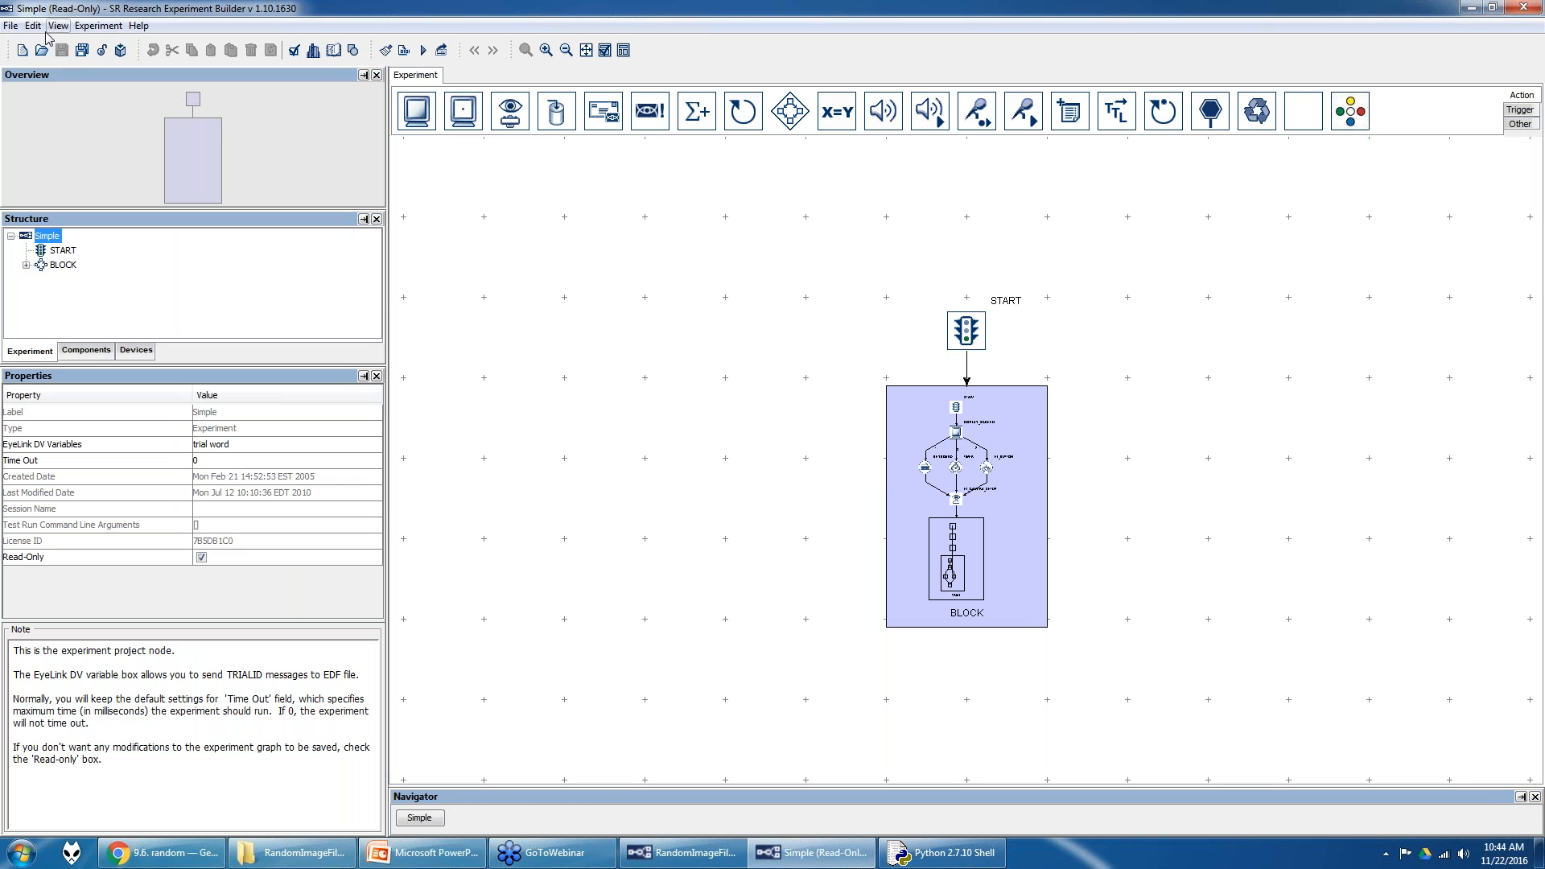
- Unlock the Simple example project and save it as a new project named Test
left_click(10, 25)
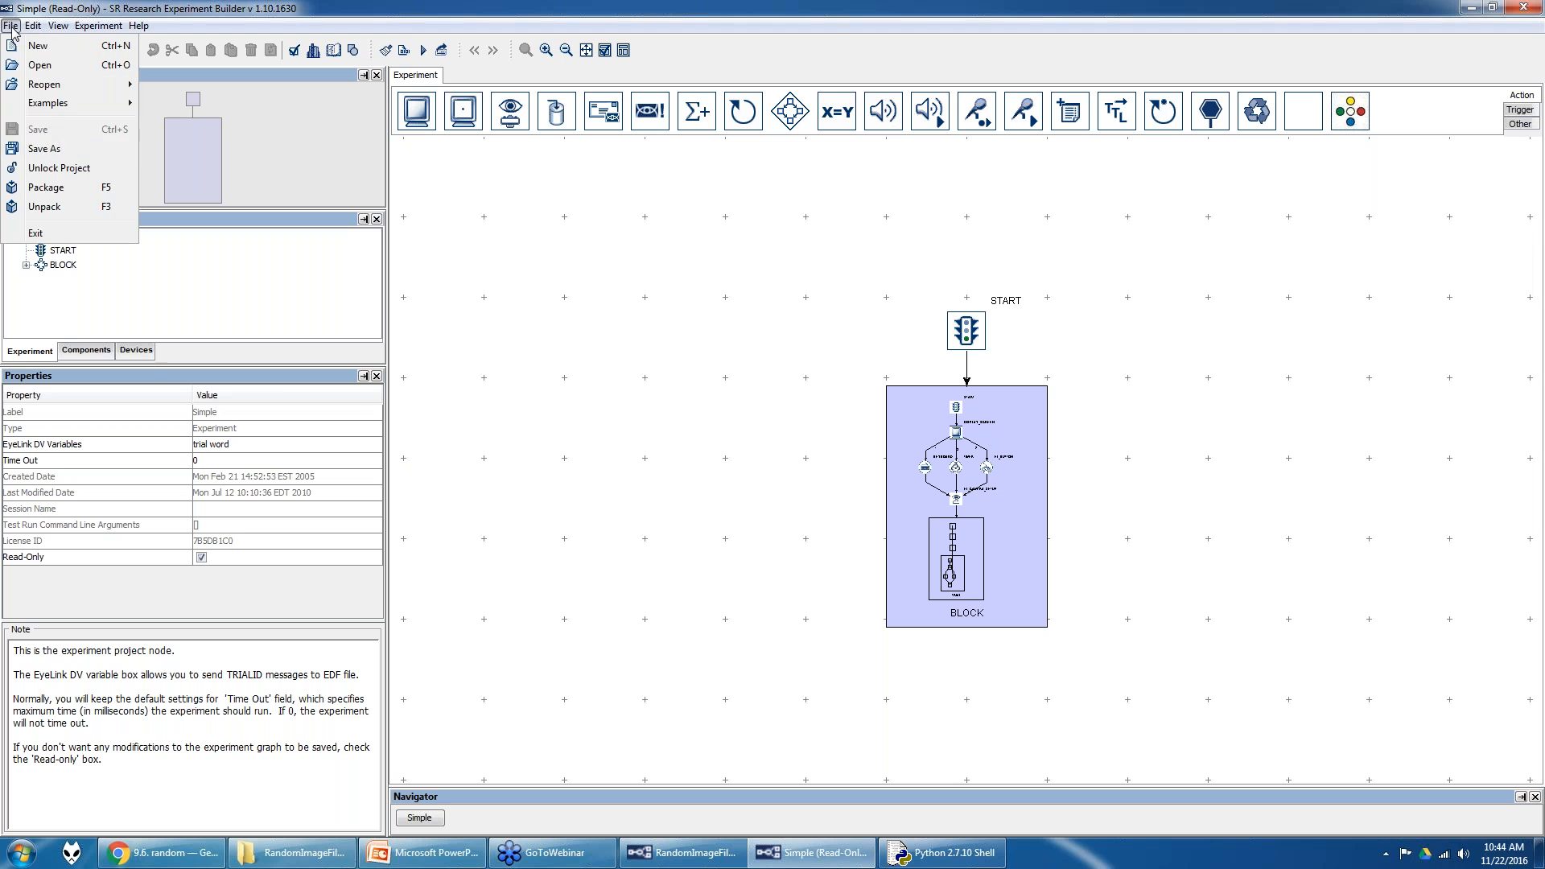
left_click(71, 170)
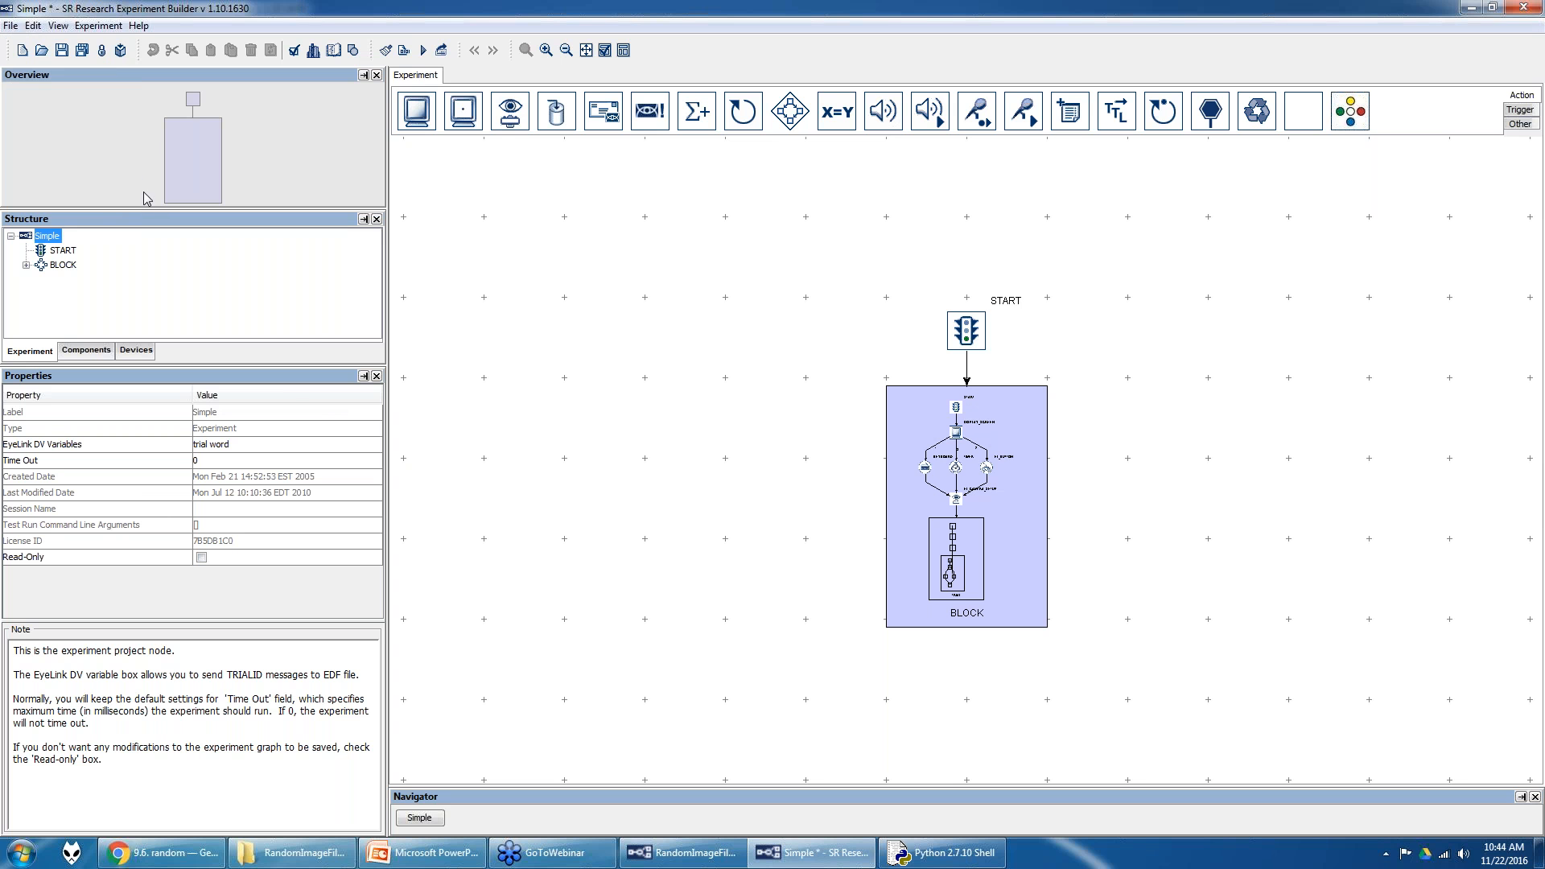
left_click(10, 25)
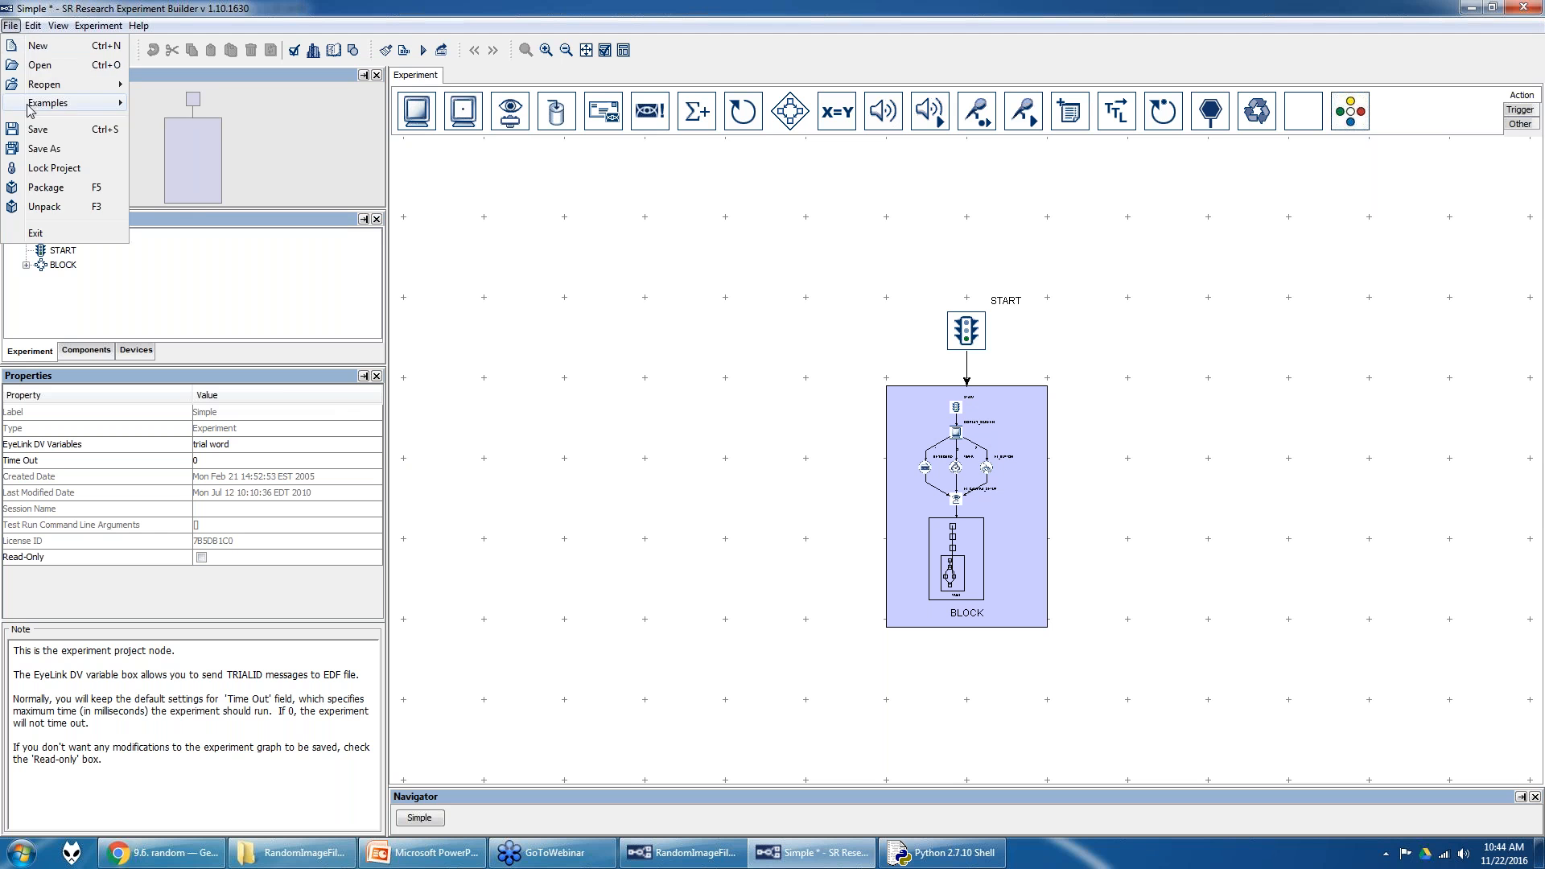
mouse_move(74, 103)
left_click(44, 148)
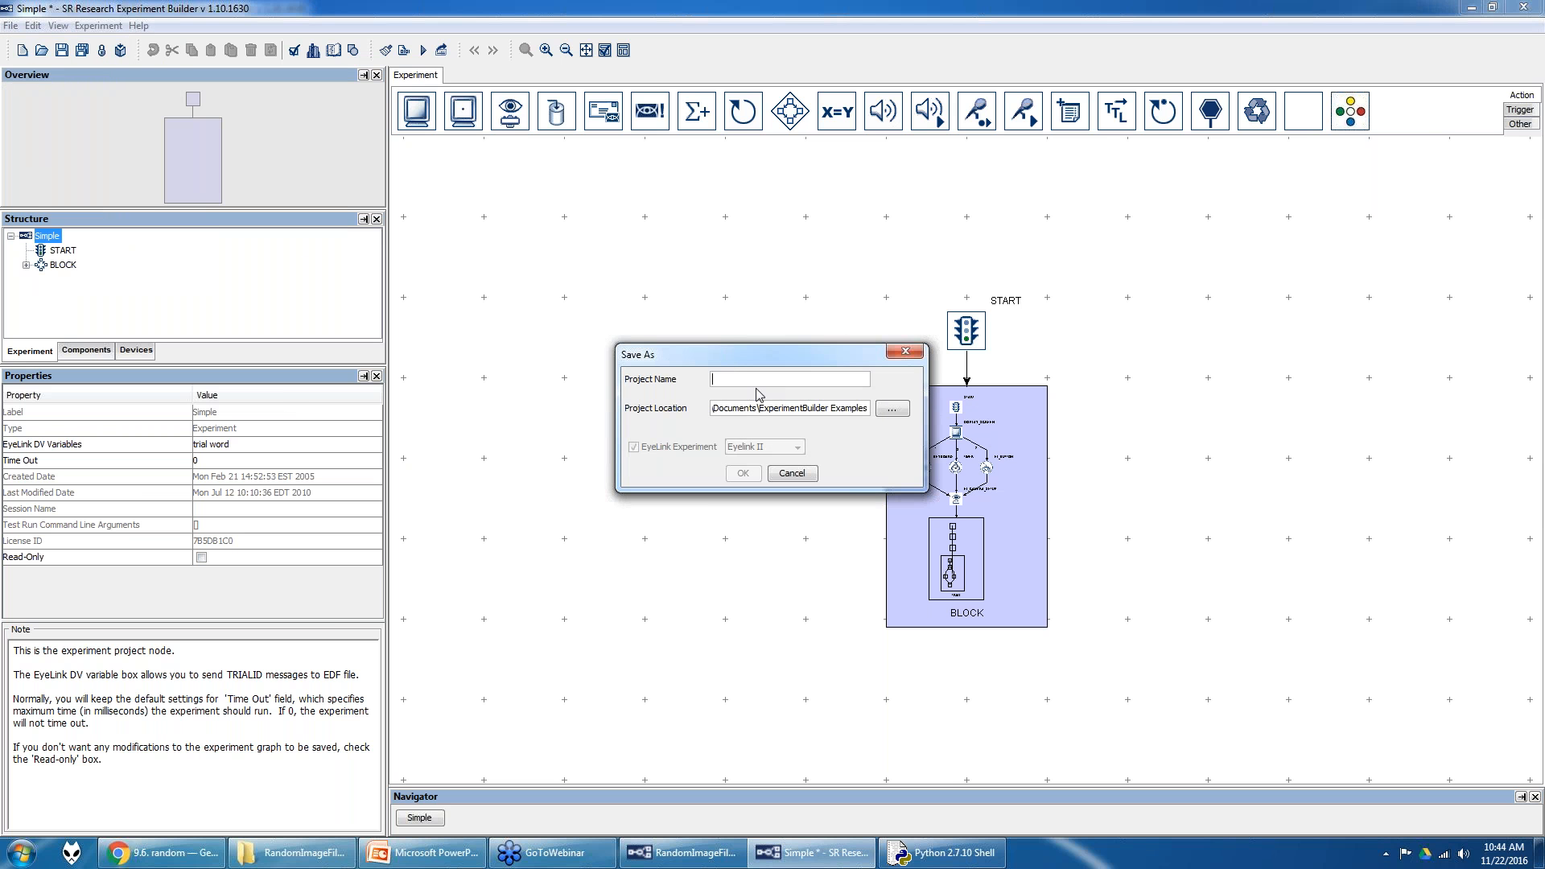
type("TEs")
key("BackSpace")
key("BackSpace")
type("est")
left_click(743, 473)
left_click(786, 448)
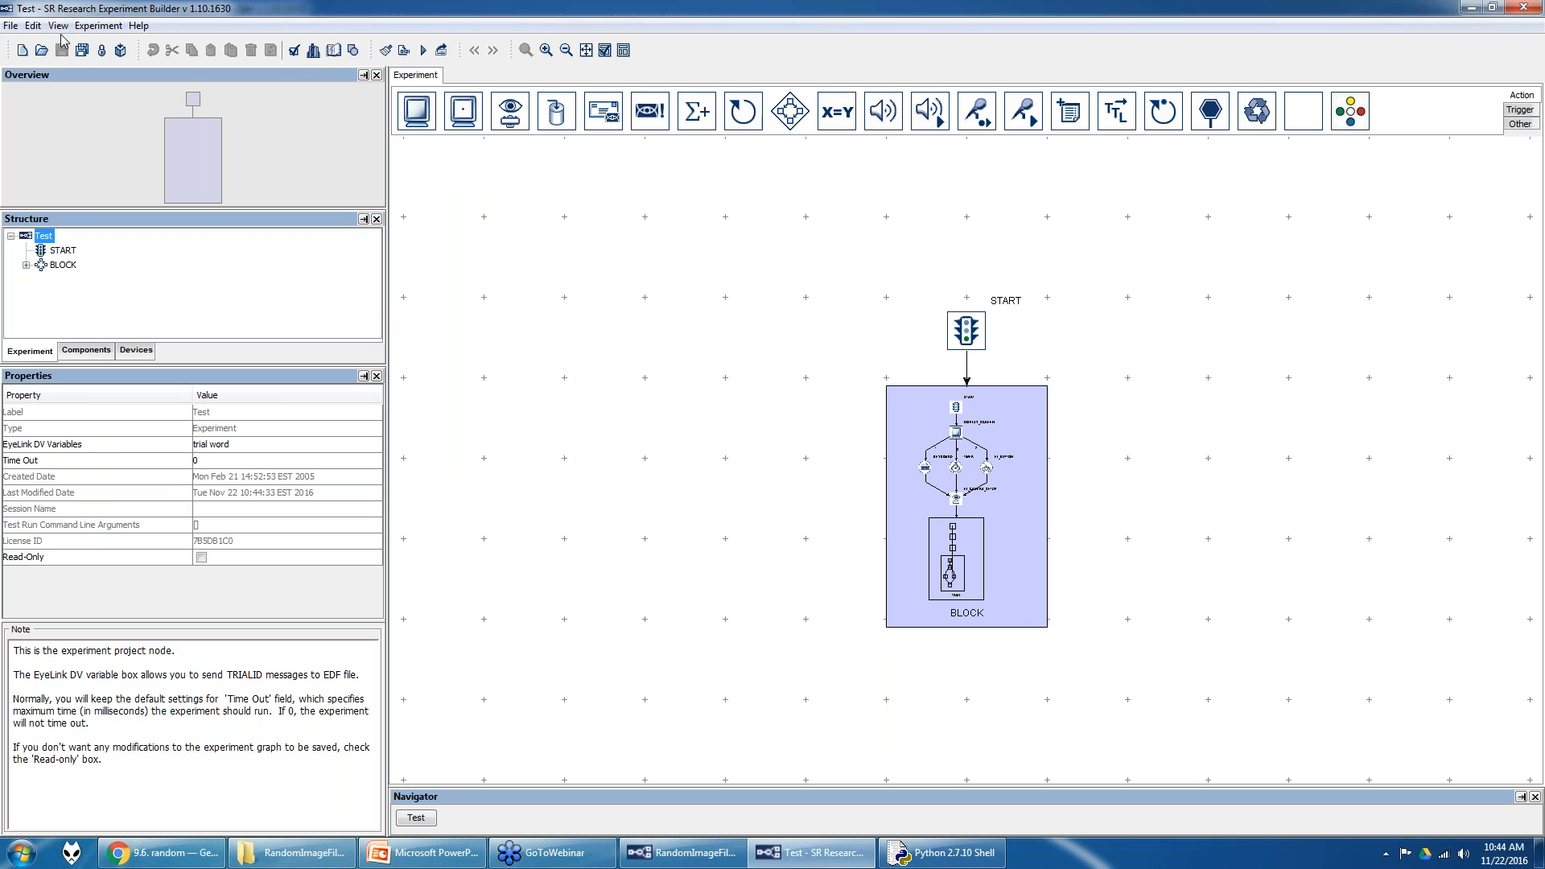
- Turn on Enable Custom Class in the Experiment preferences and look at the Custom Class Instance node among the available components
left_click(32, 25)
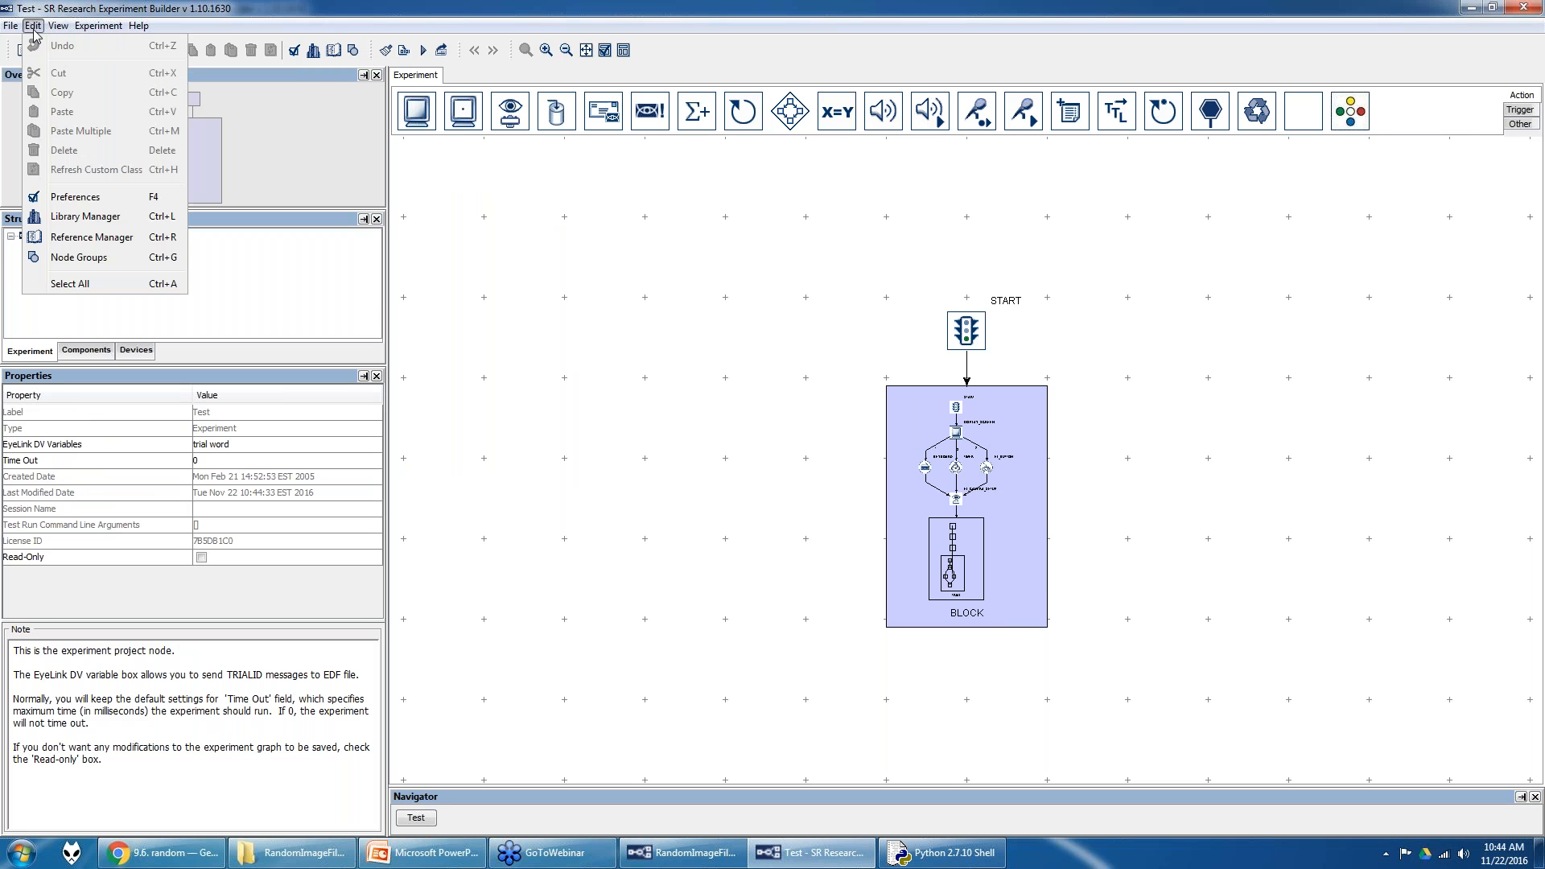
left_click(75, 194)
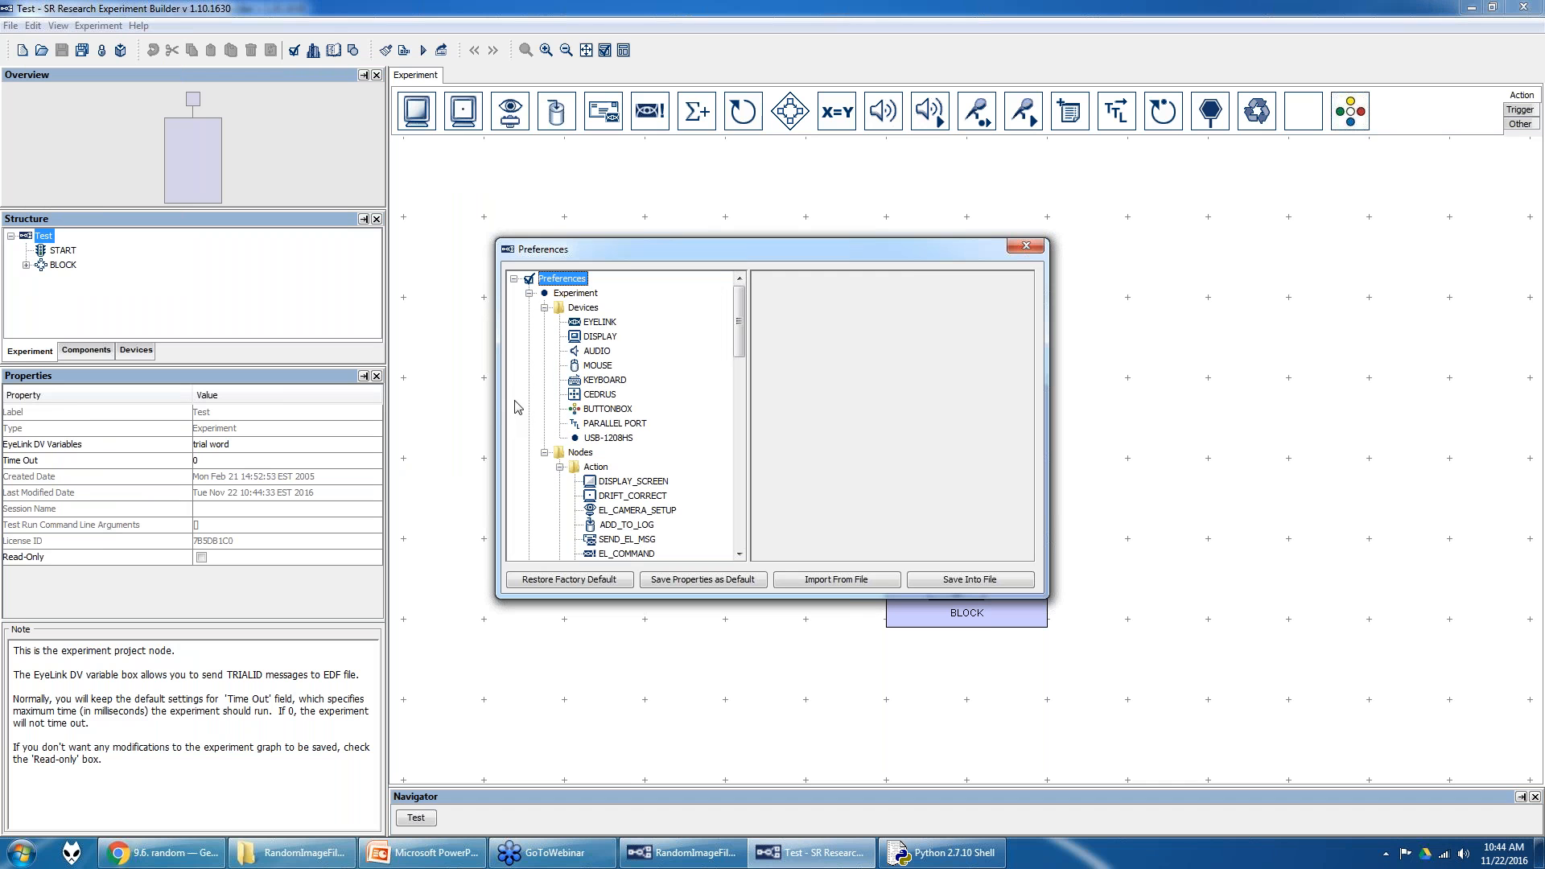
left_click(568, 298)
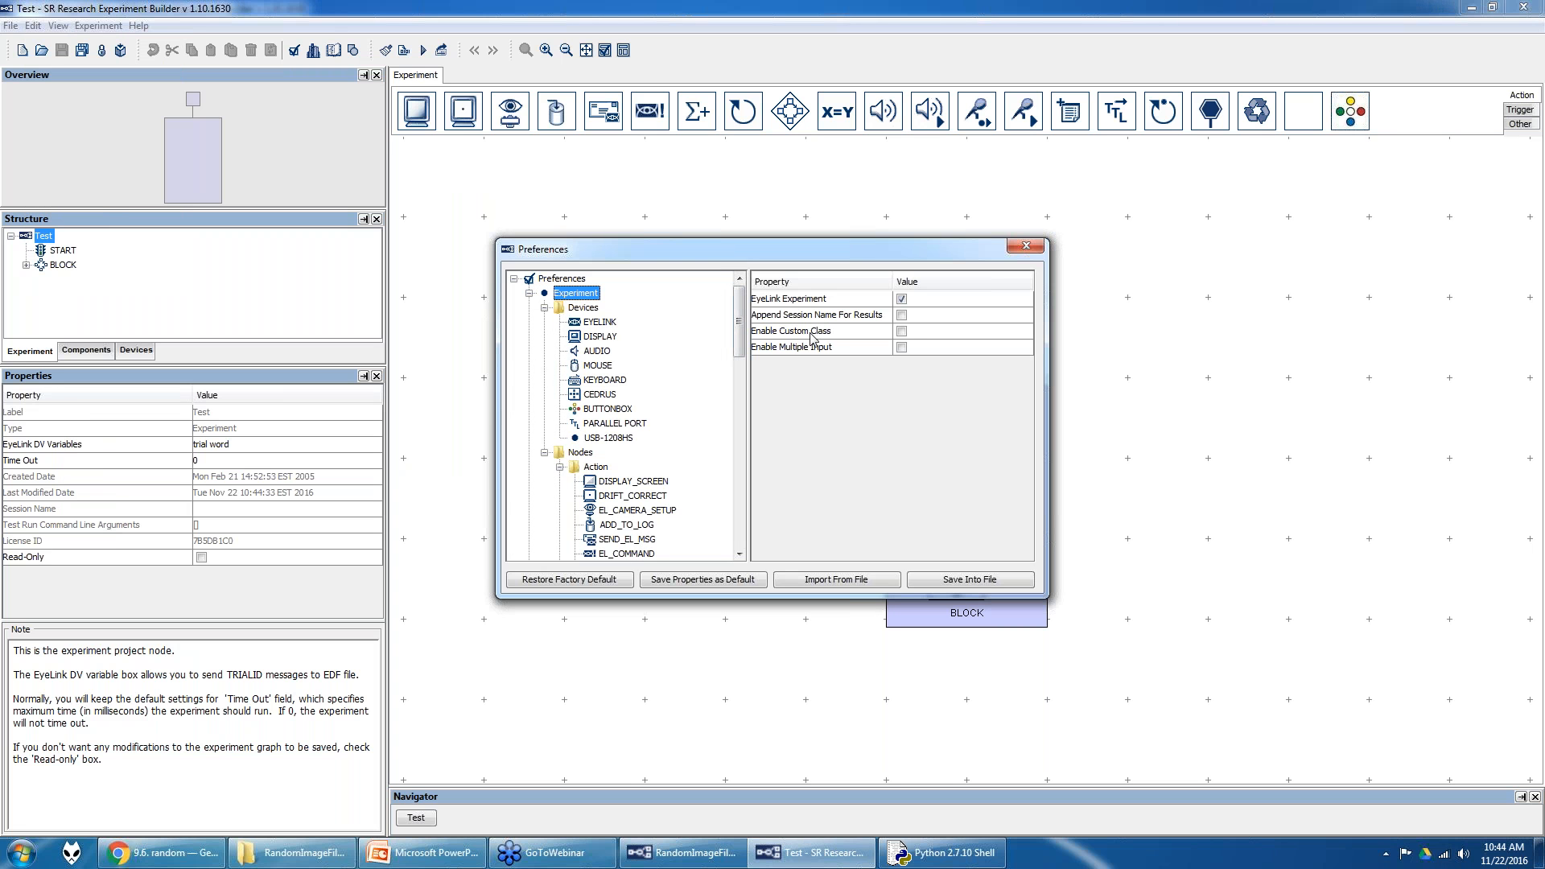
left_click(903, 333)
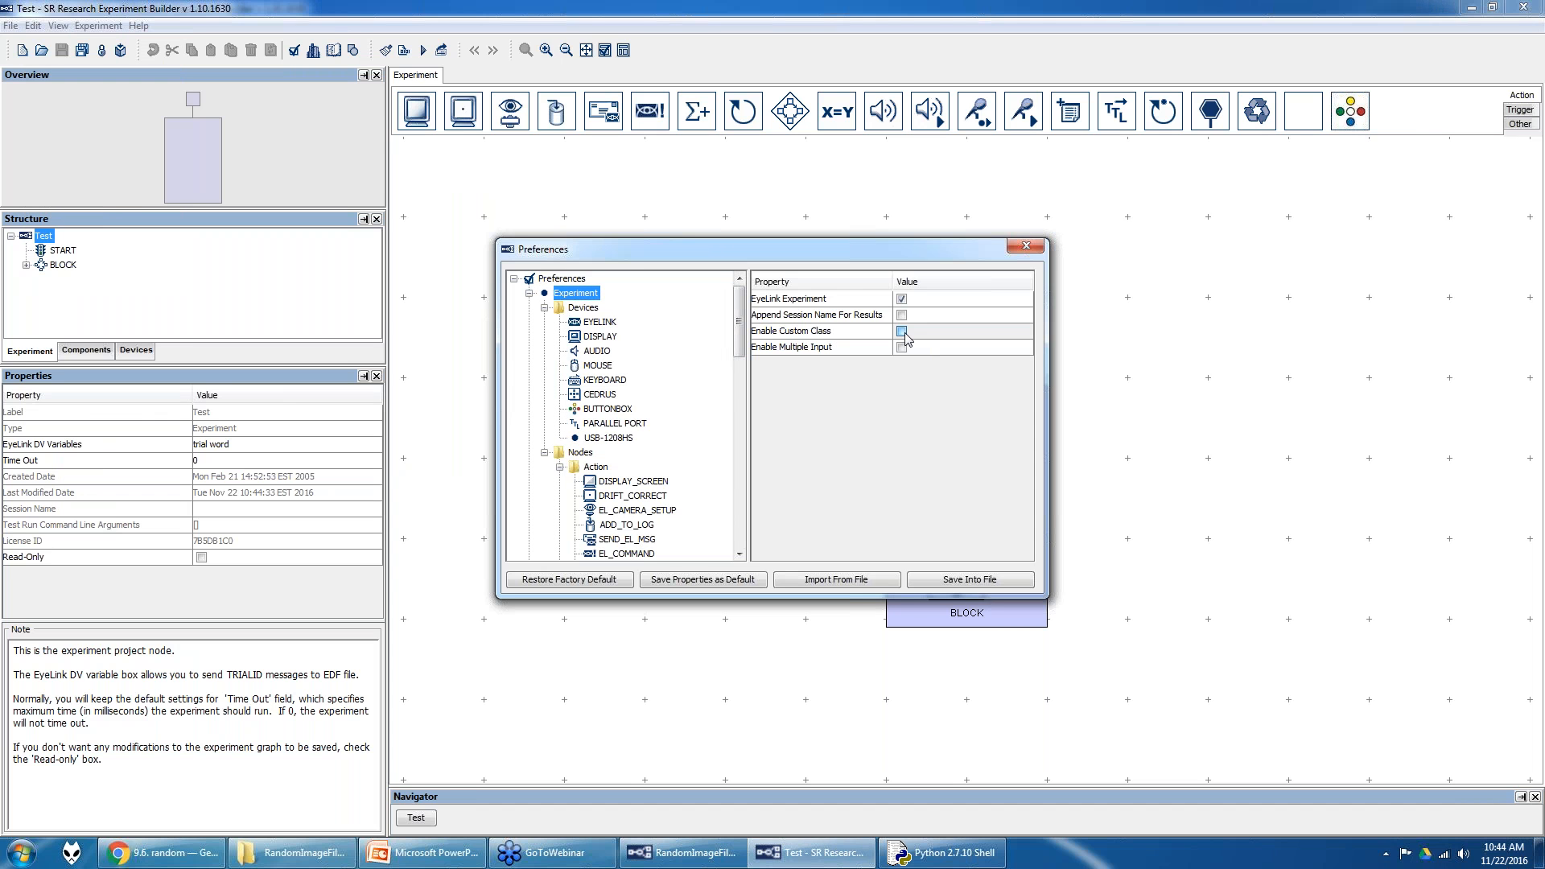
left_click(902, 332)
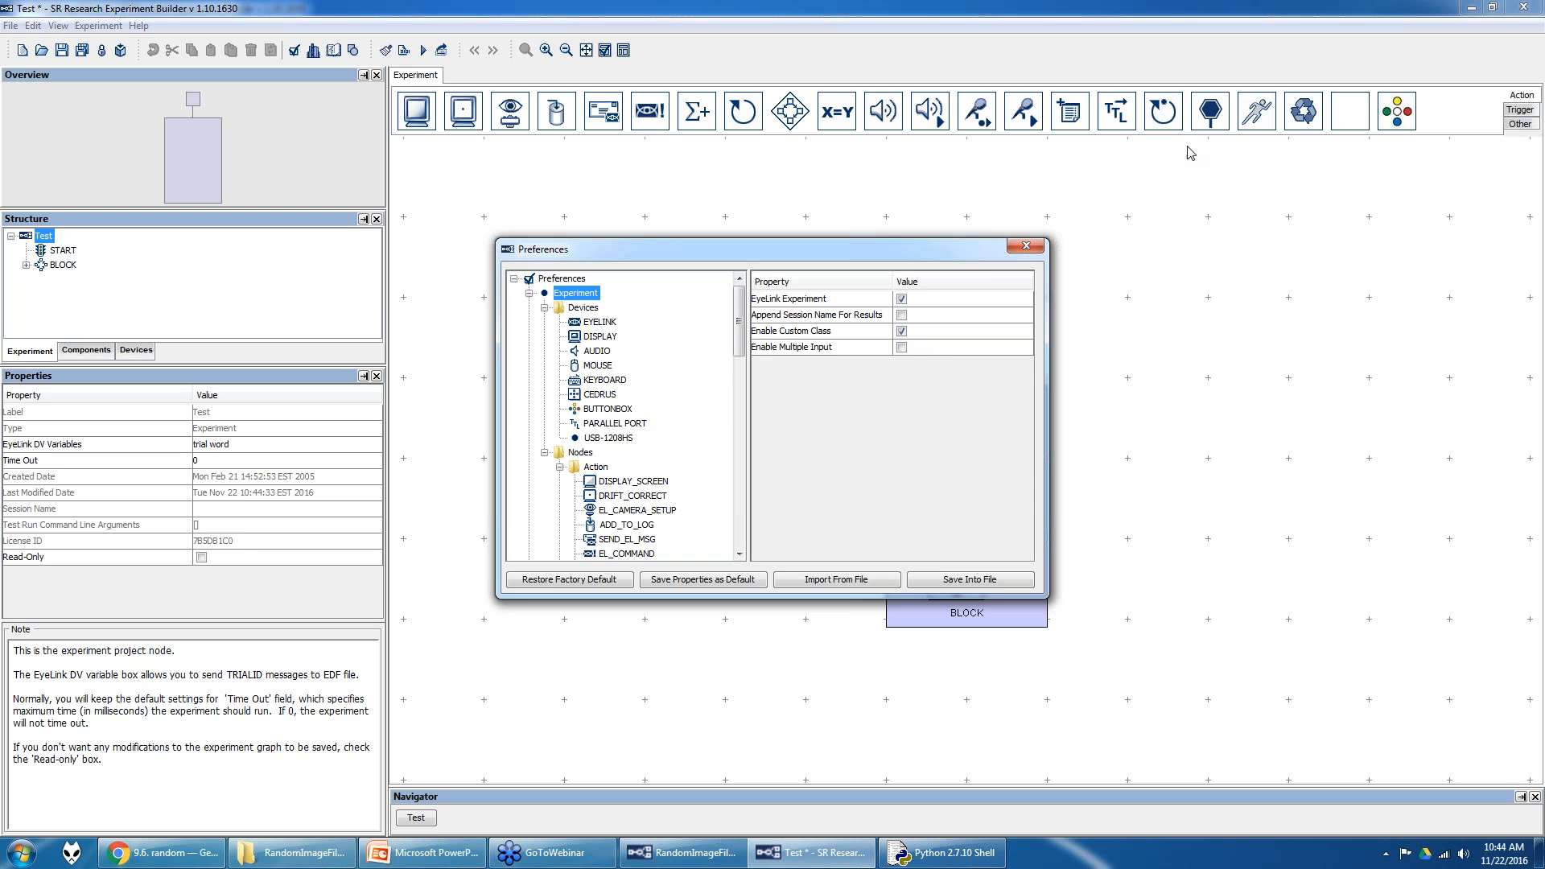
left_click(902, 332)
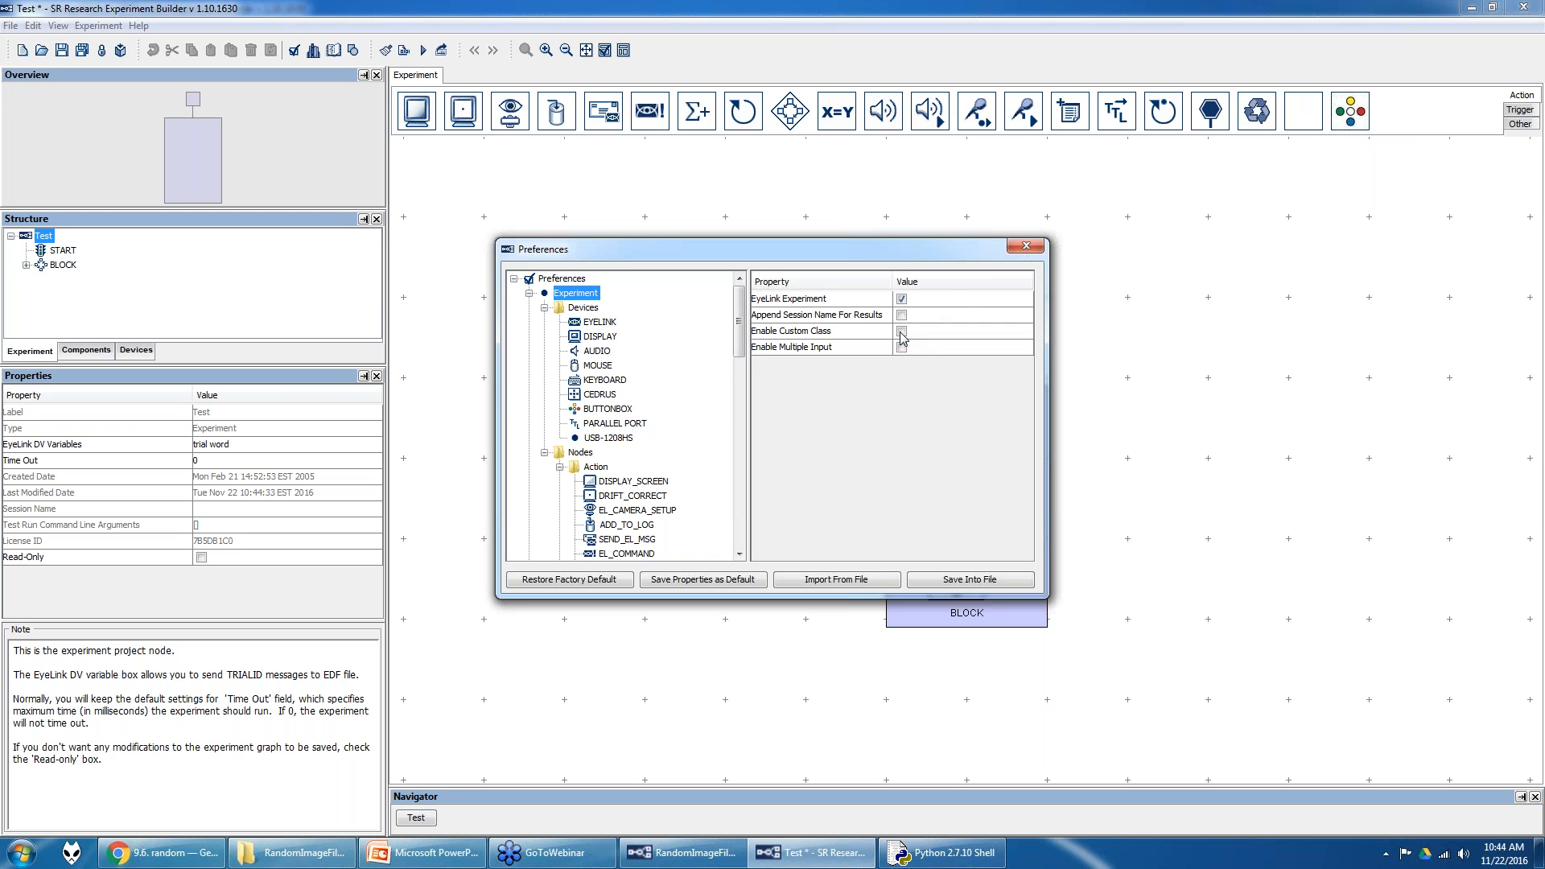
left_click(901, 332)
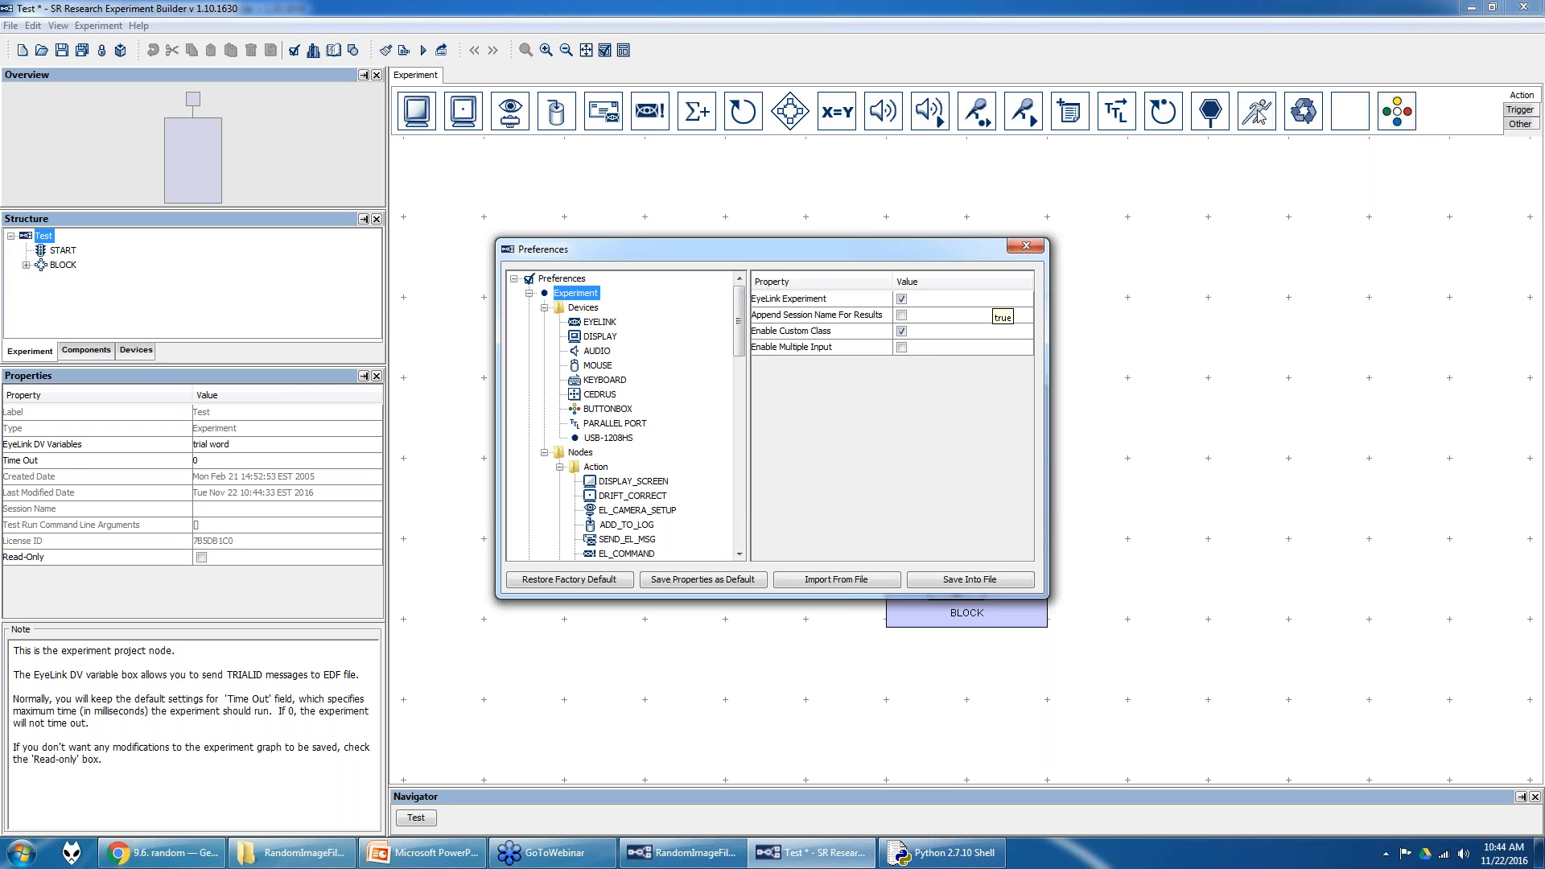
left_click(1026, 246)
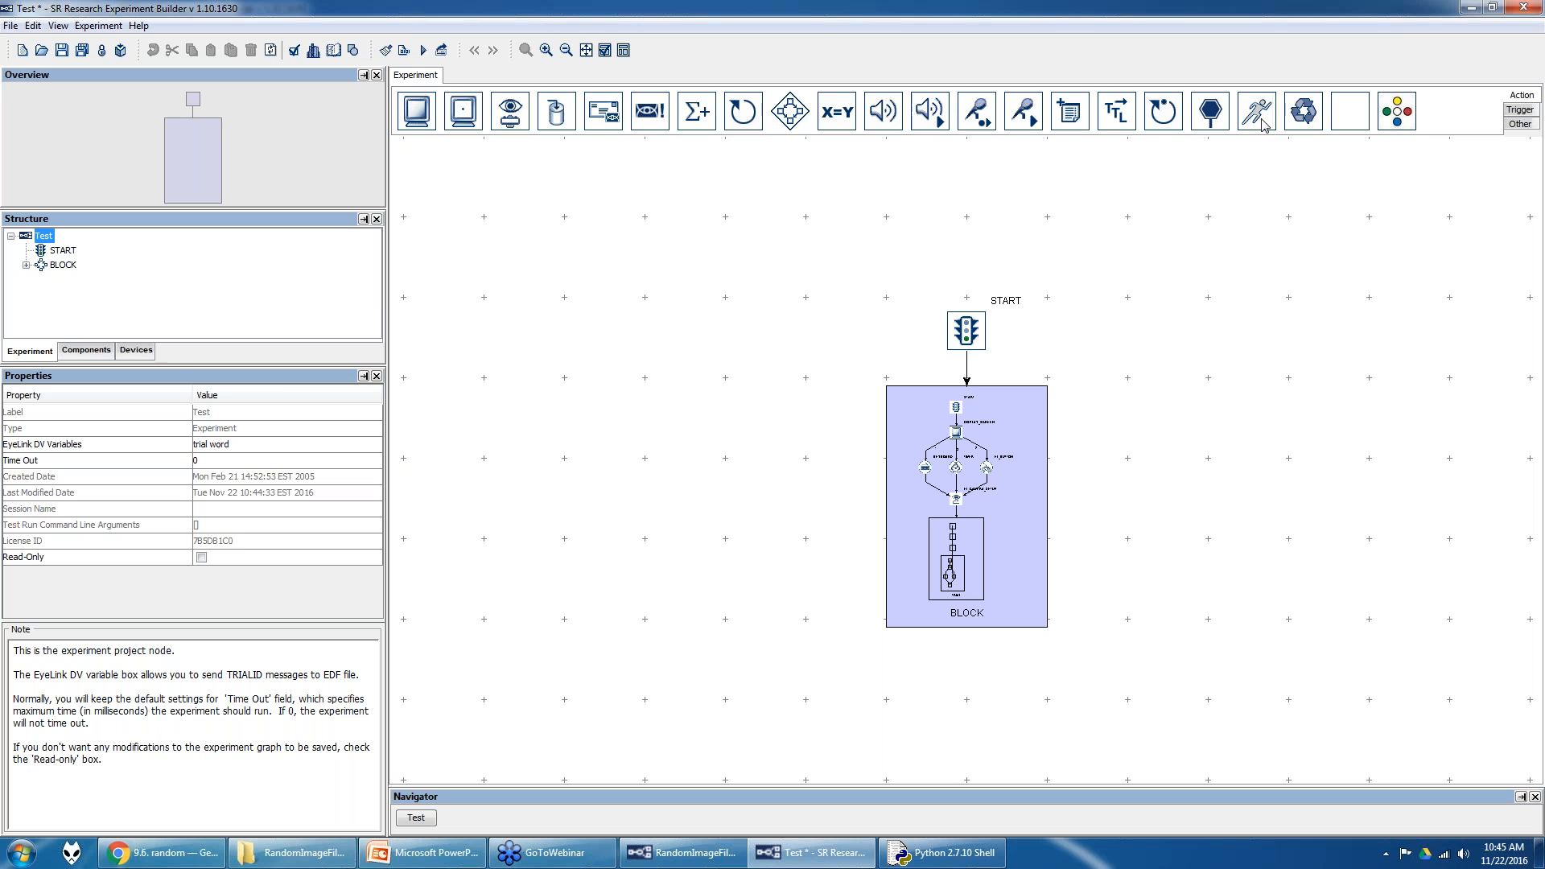
left_click(1521, 124)
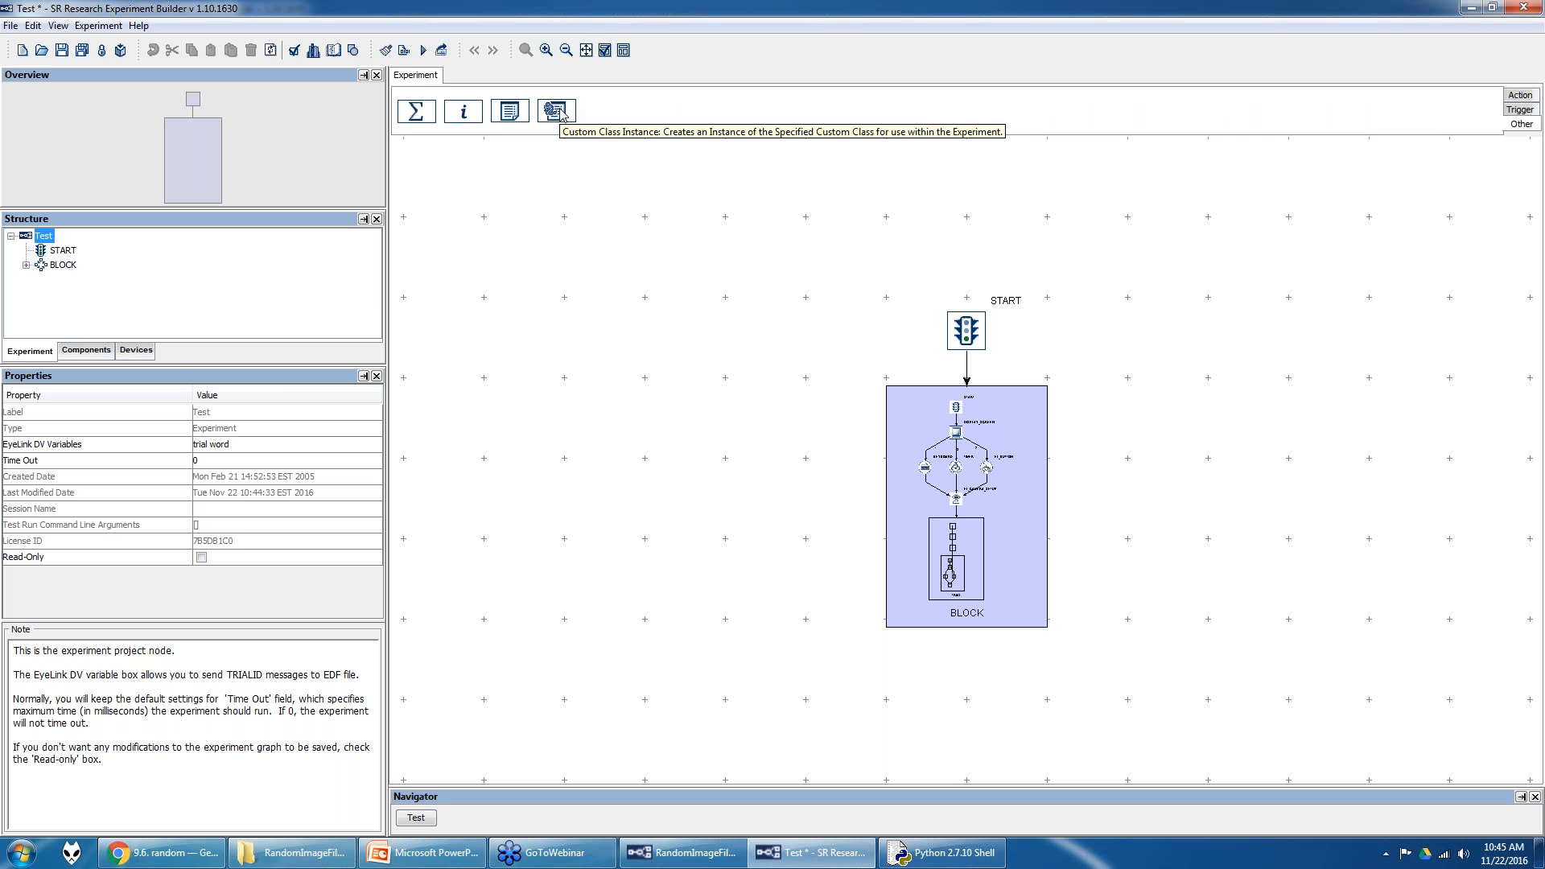
left_click(1513, 99)
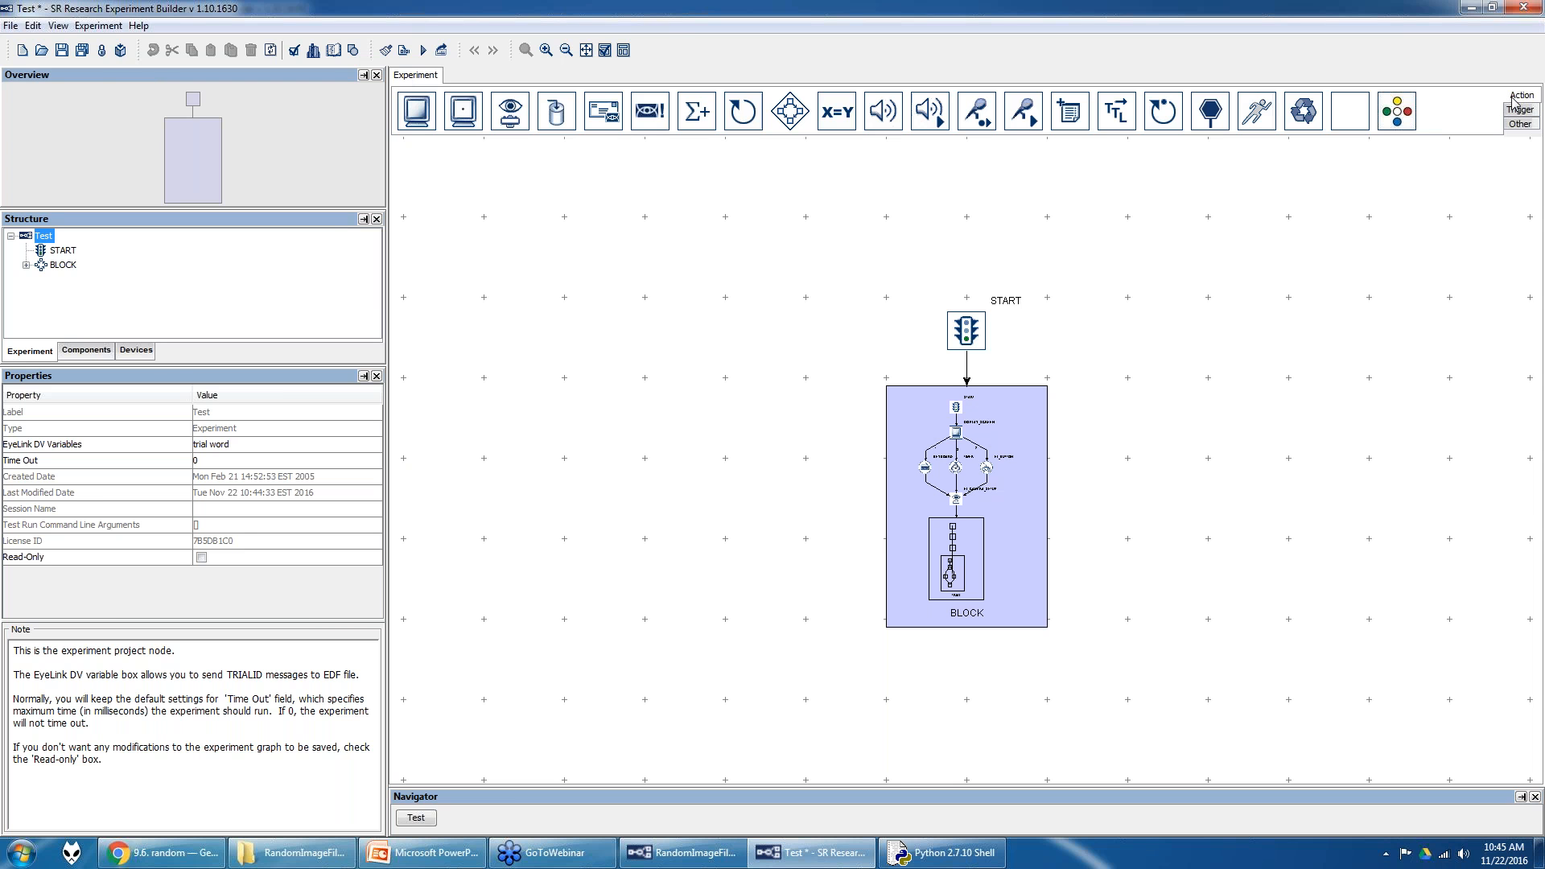
- Create a new custom class file named testClass in the Library Manager
left_click(31, 26)
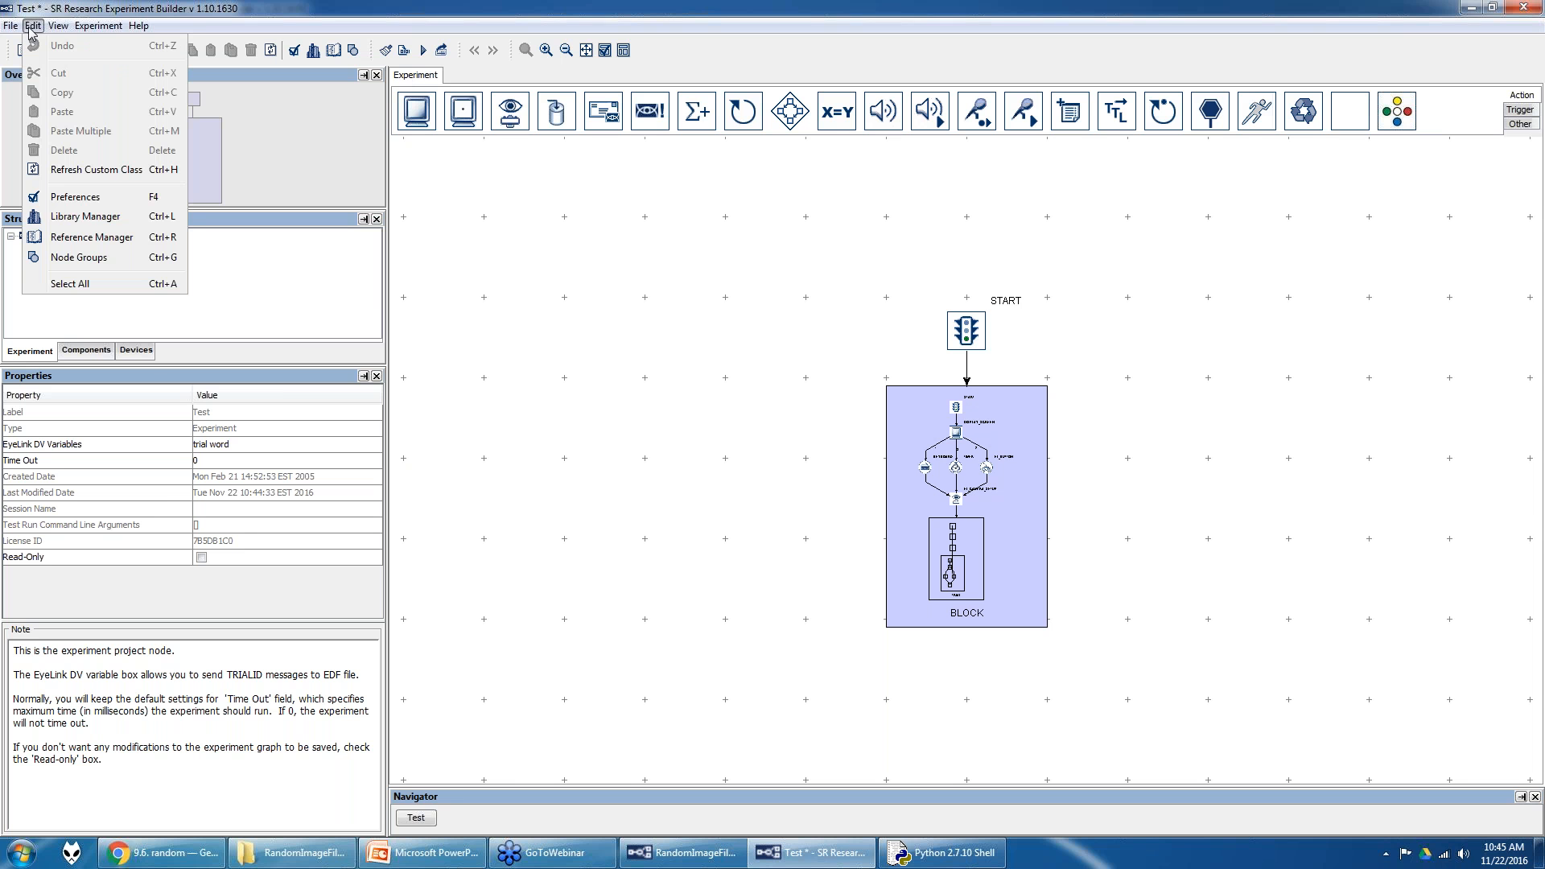
left_click(71, 217)
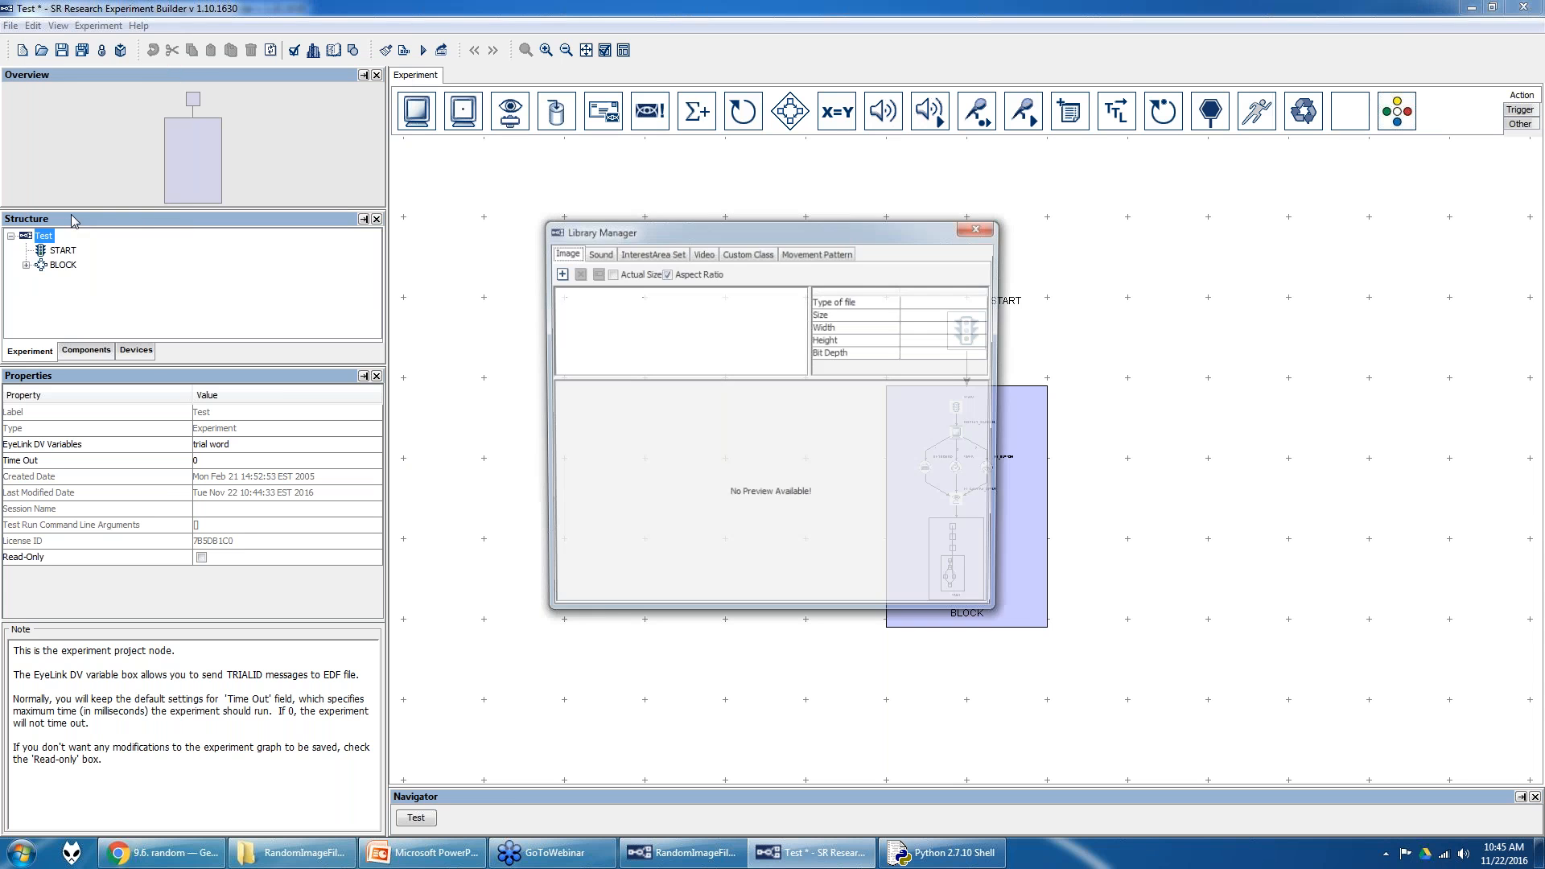
left_click(752, 254)
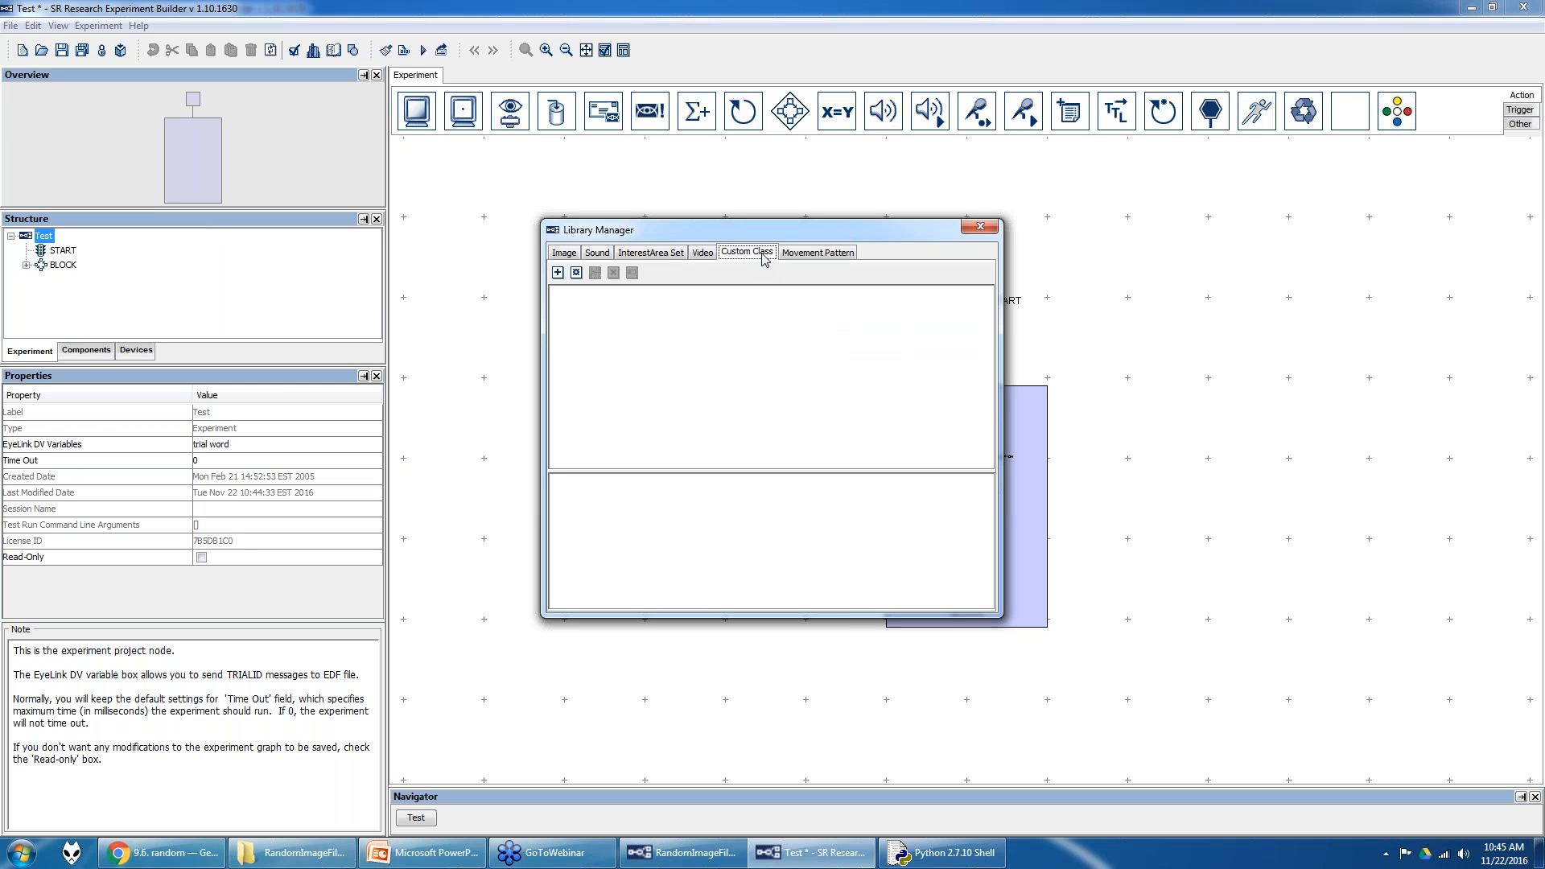
left_click(576, 273)
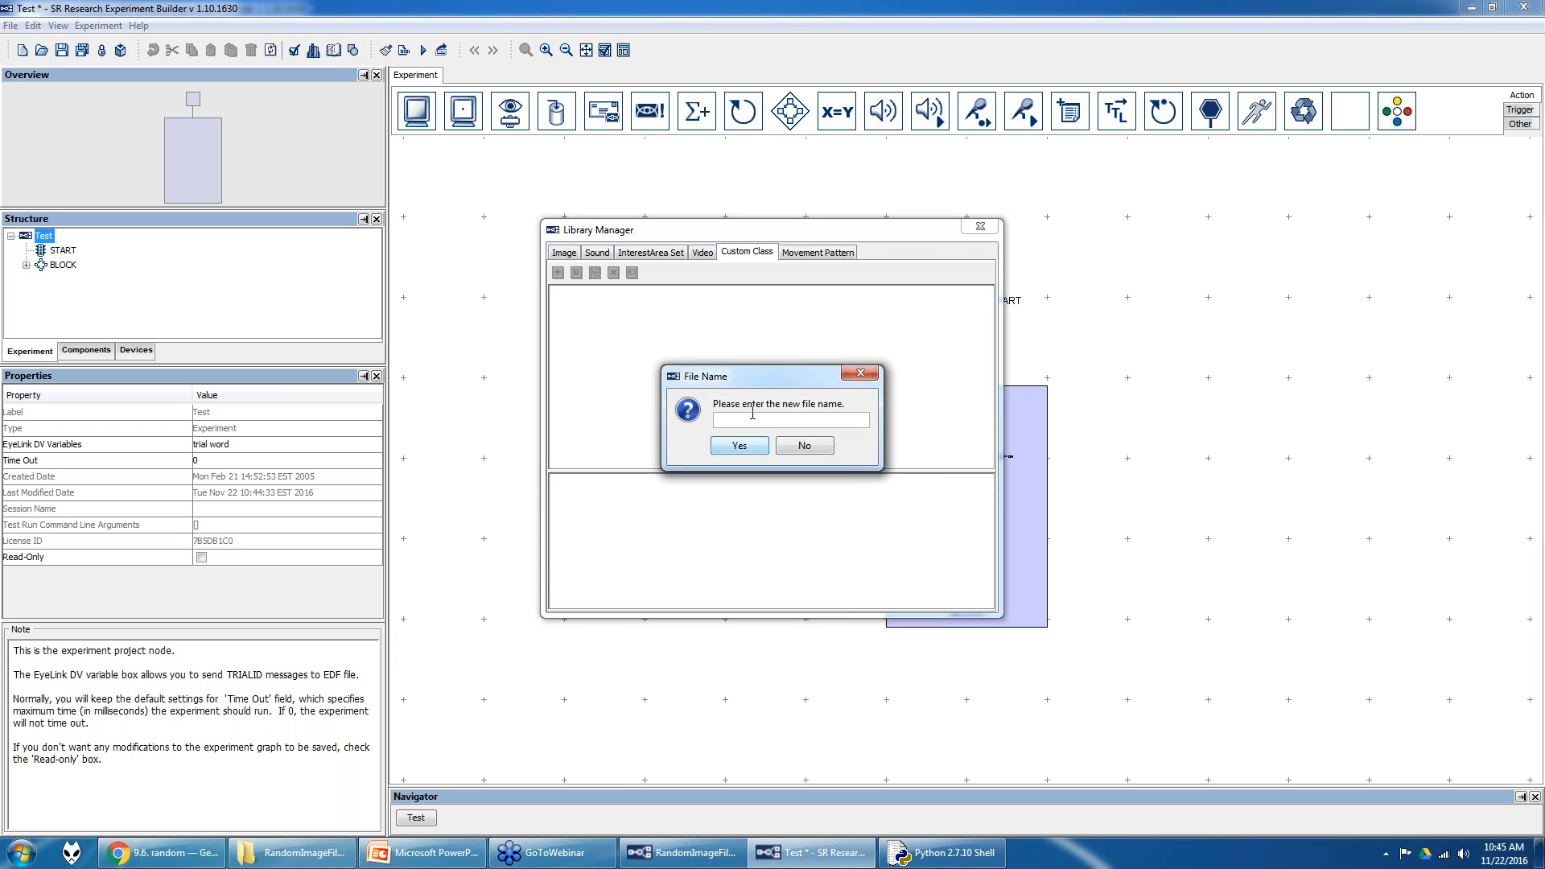
type("estClass")
left_click(737, 447)
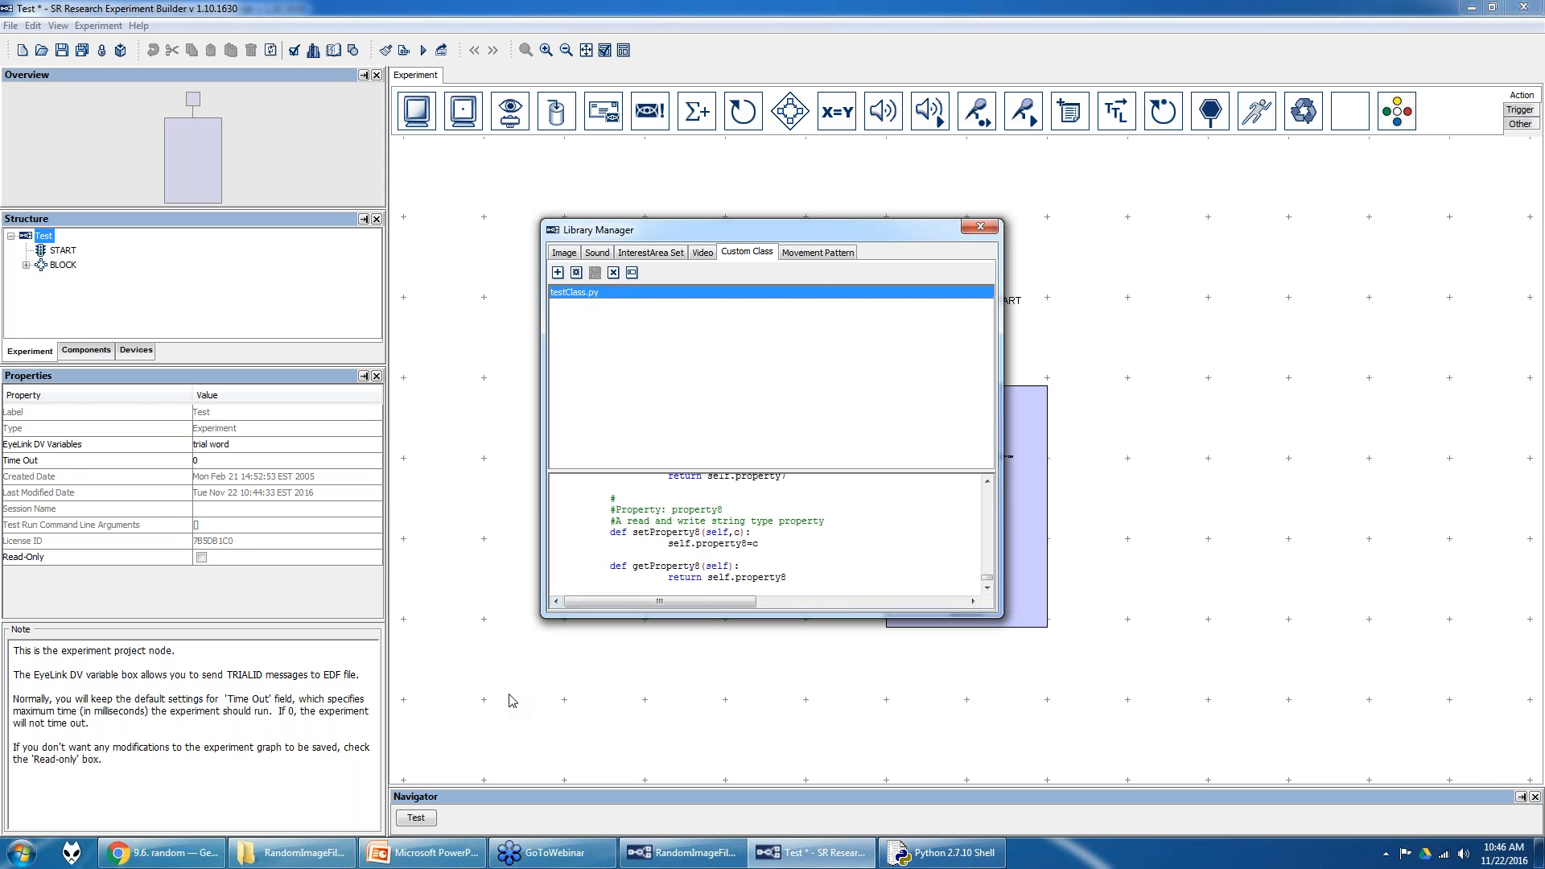
- Open the customClass folder inside the Test project's library, under ExperimentBuilder Examples in the Documents library of Windows Explorer
key("super+e")
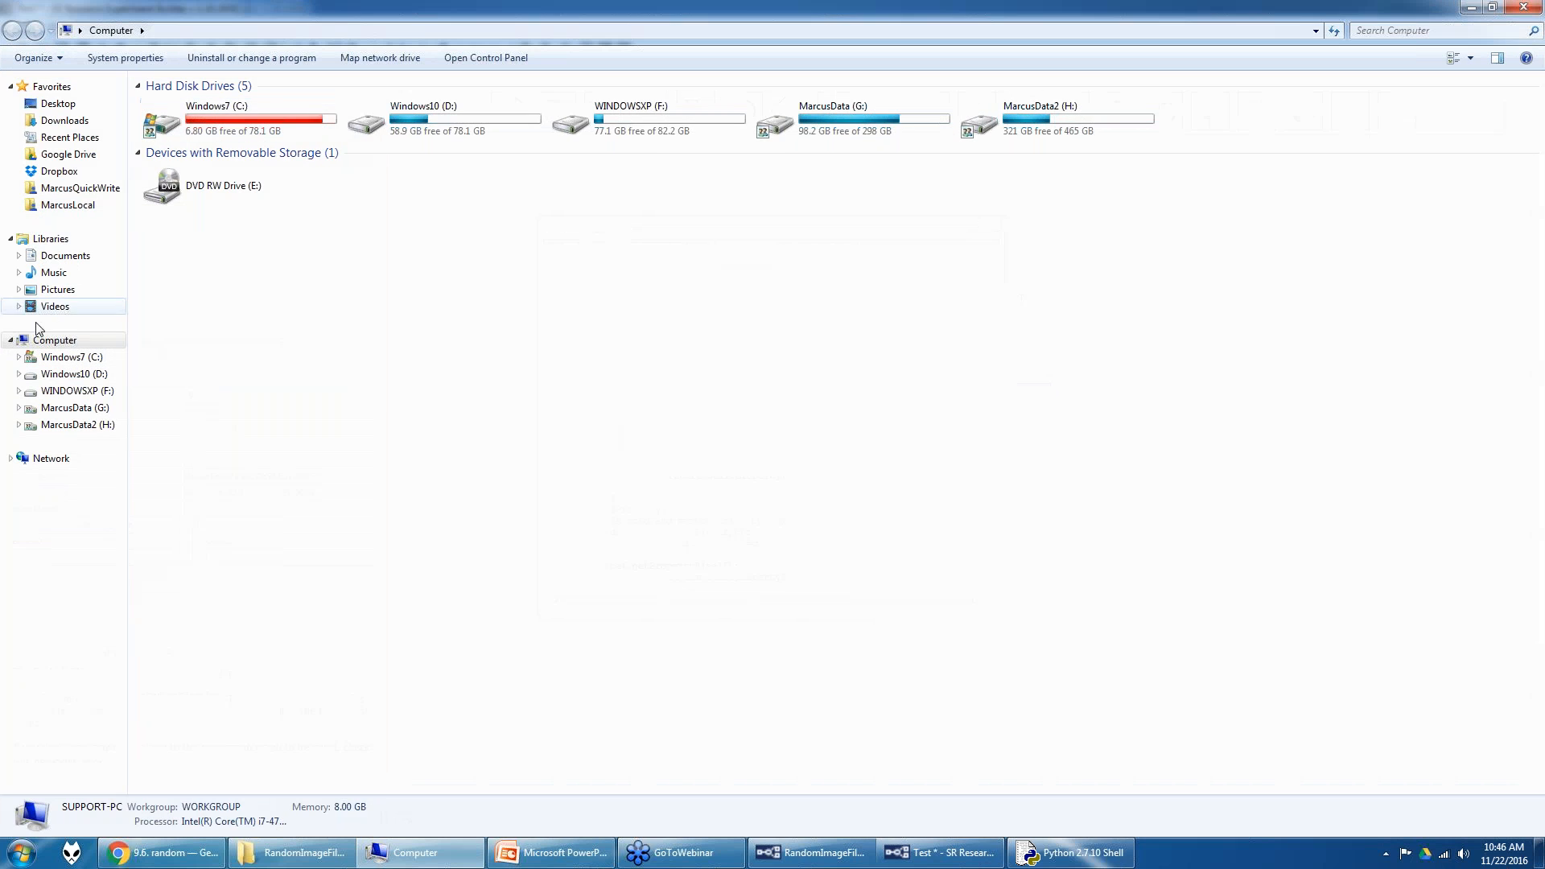
left_click(65, 256)
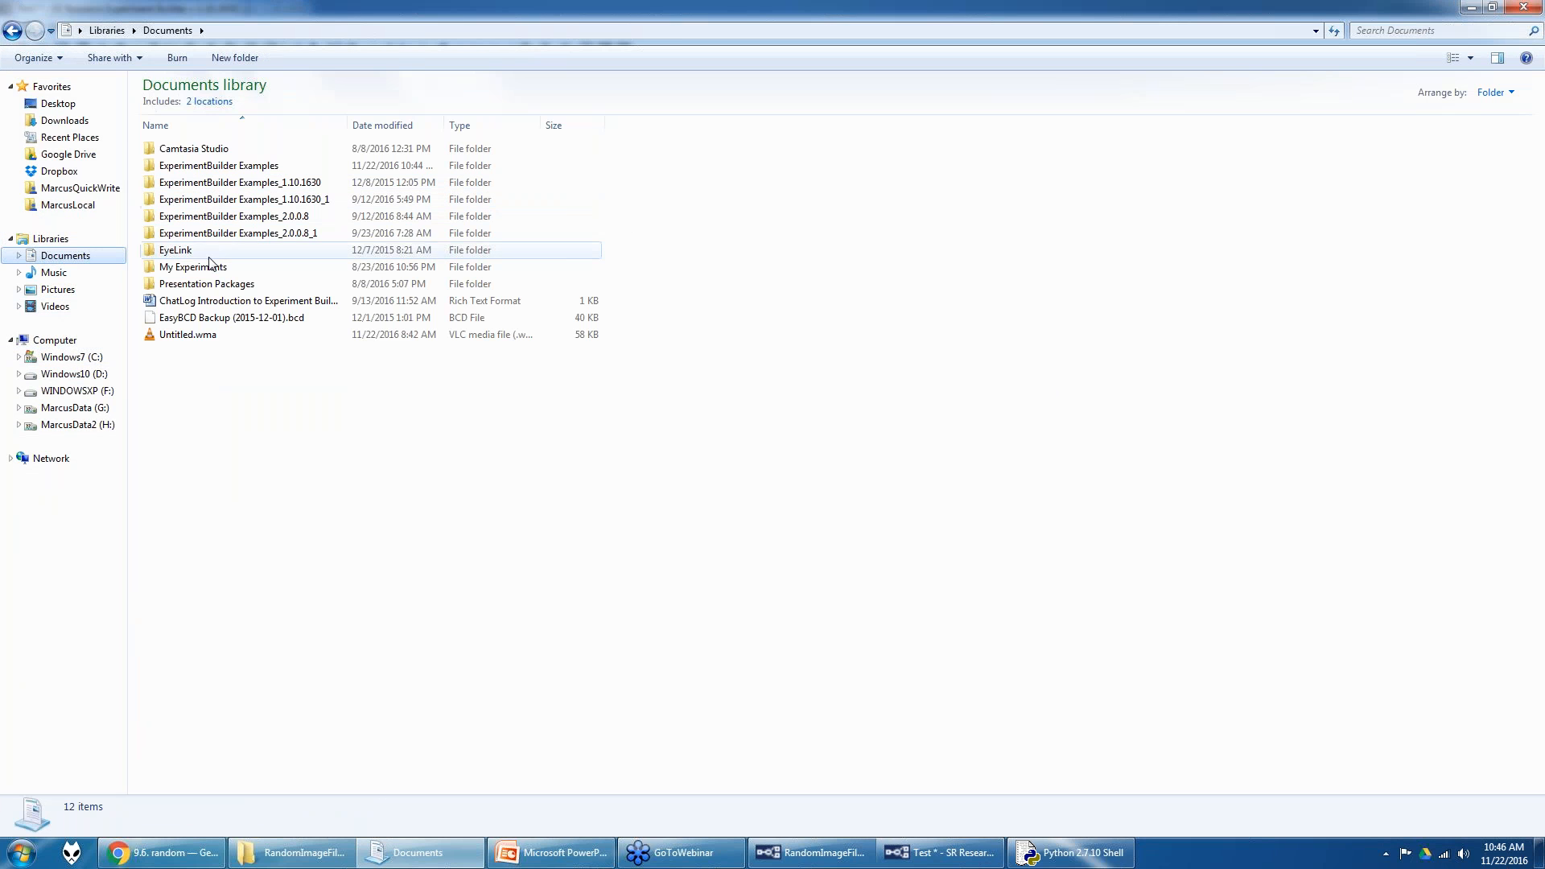
double_click(201, 166)
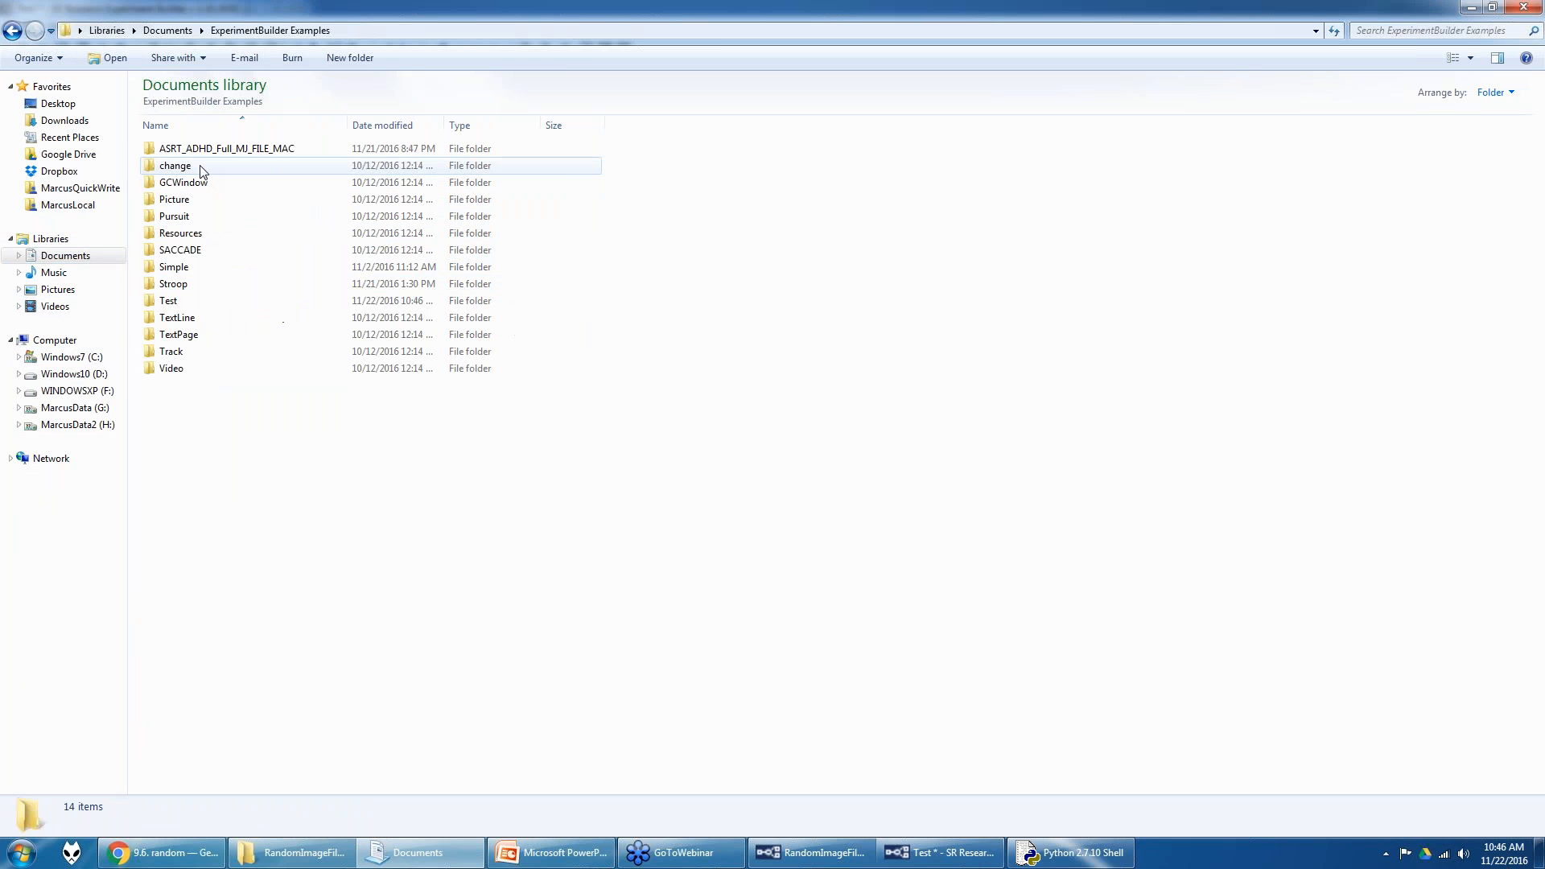
double_click(171, 301)
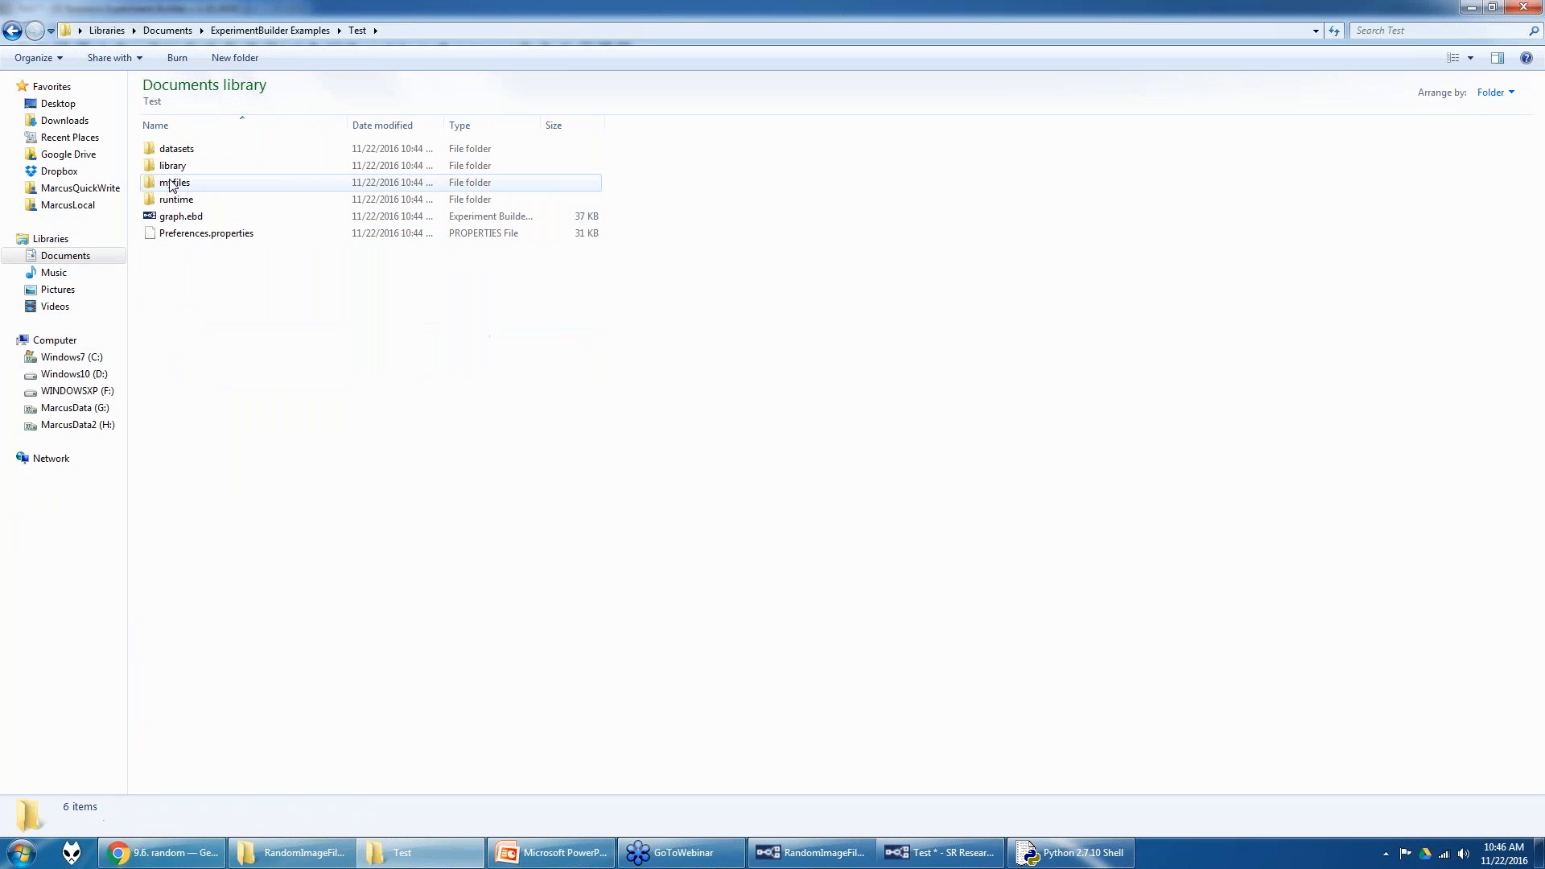
double_click(171, 167)
double_click(174, 166)
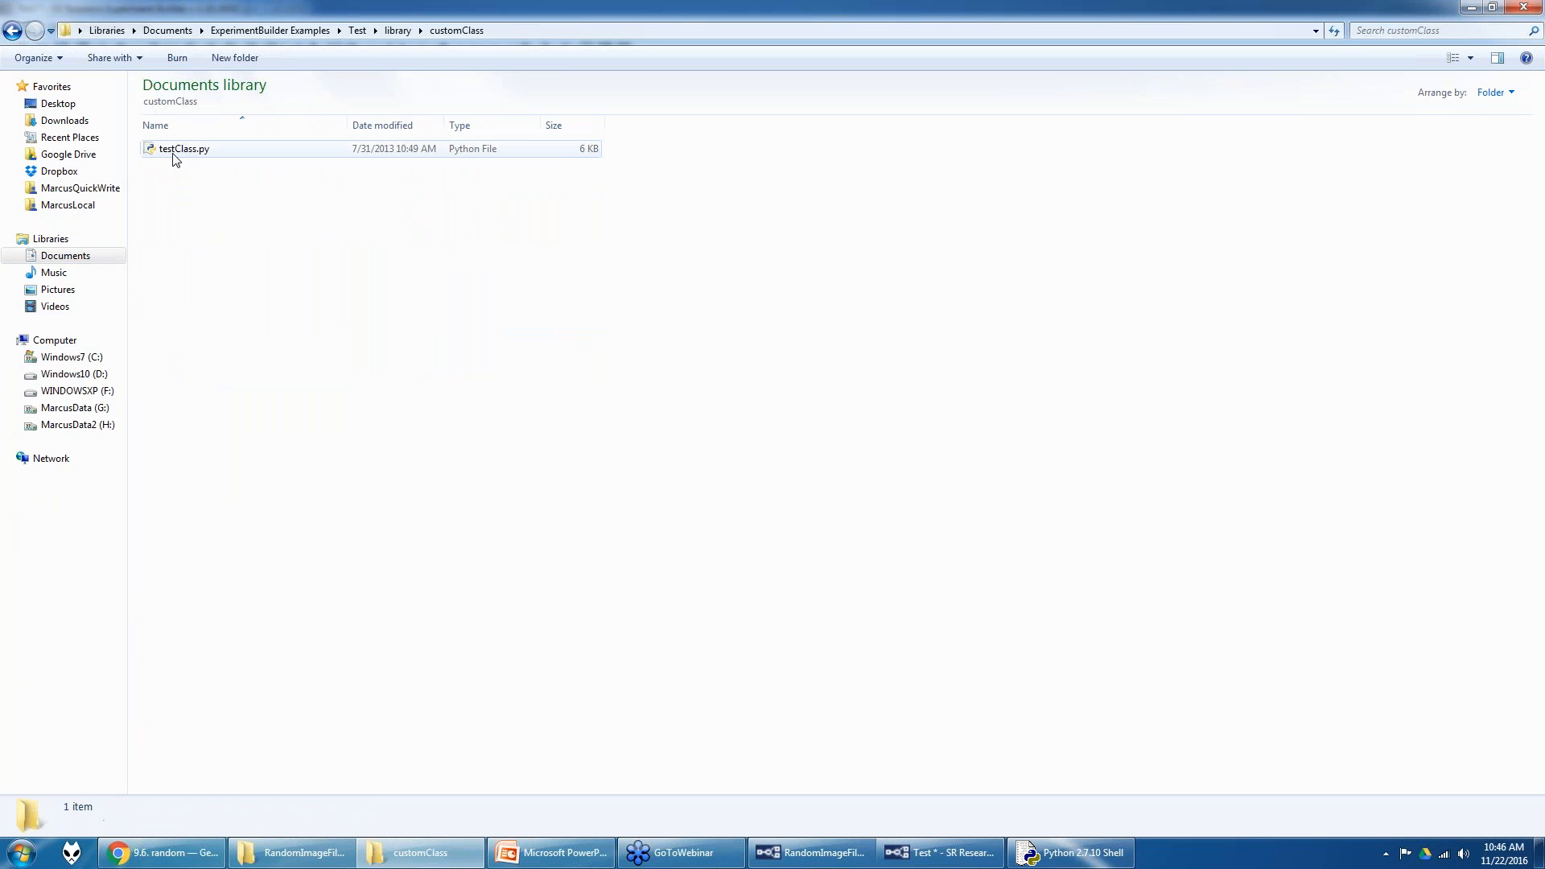
- Open testClass.py in Notepad++, look through the template code and close the editor
right_click(193, 155)
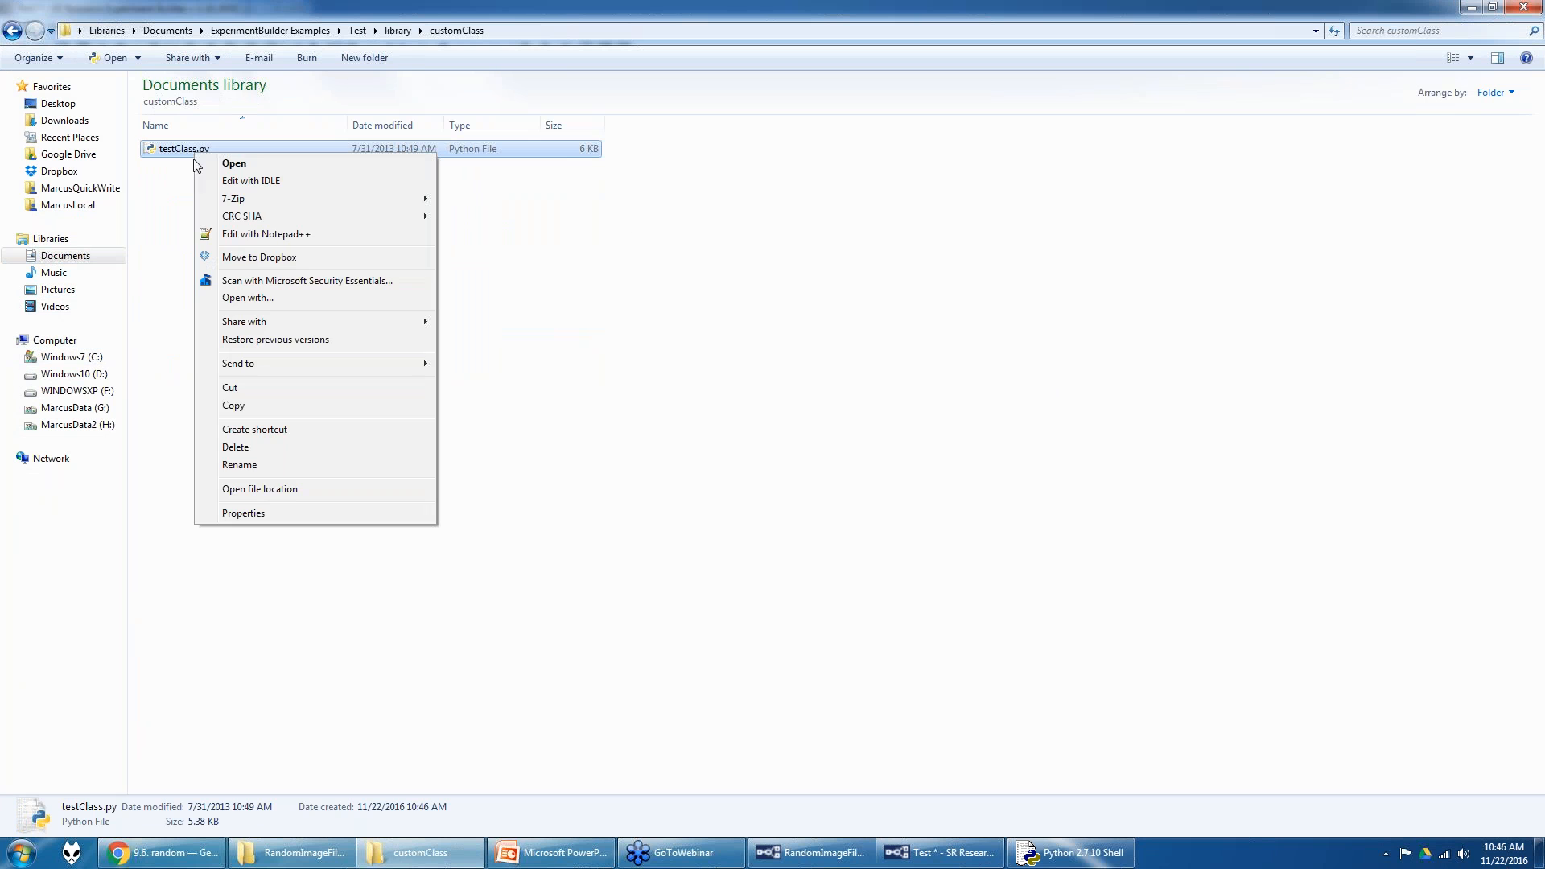
left_click(260, 234)
scroll(261, 554, "down", 5)
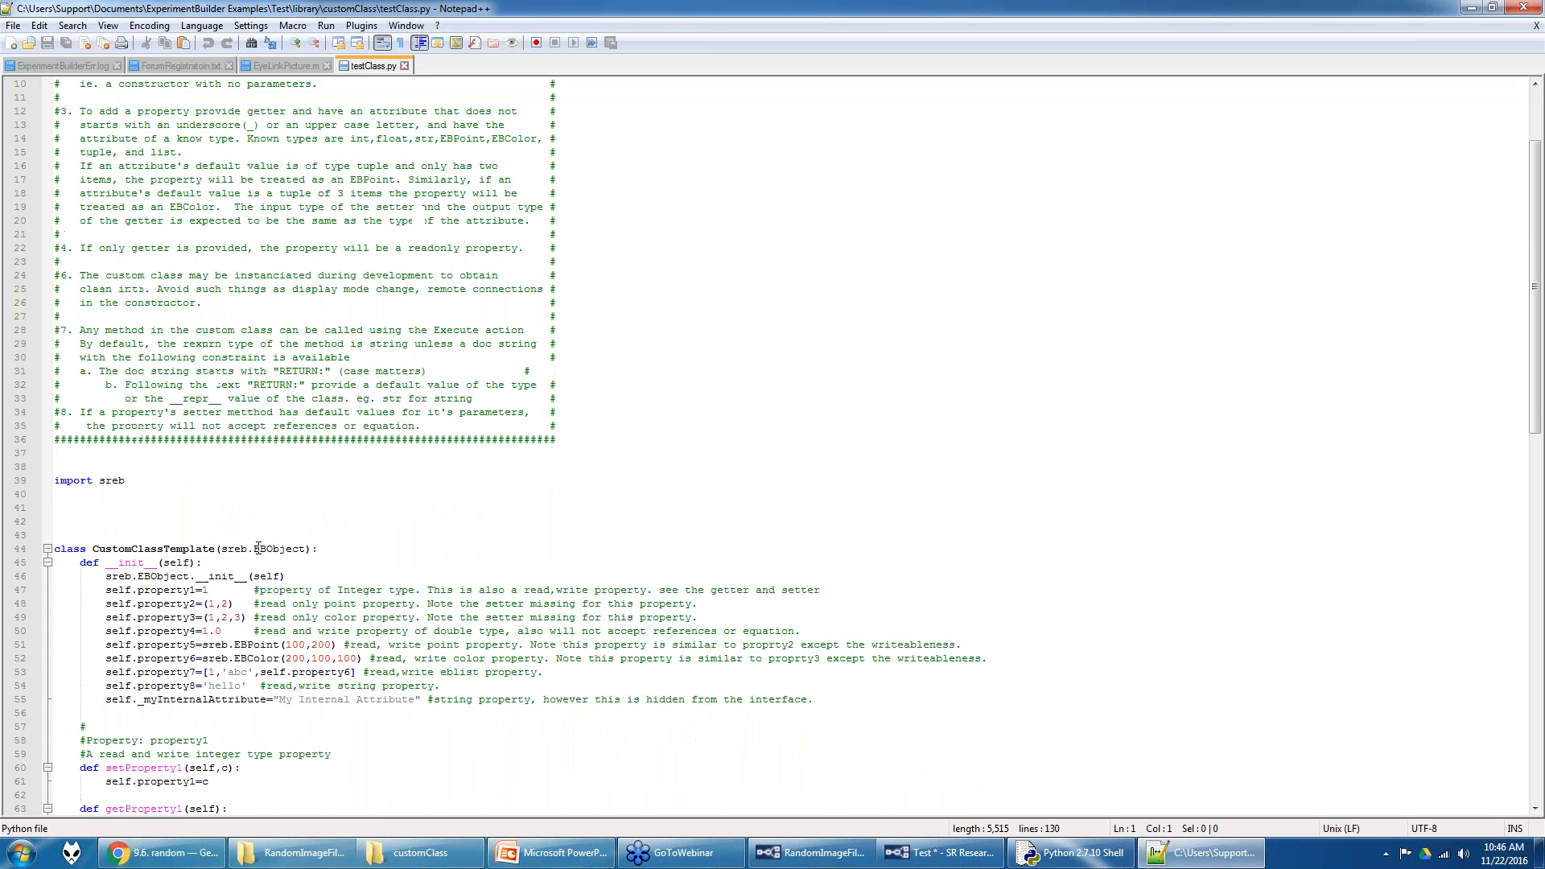
scroll(261, 554, "down", 8)
scroll(265, 555, "up", 8)
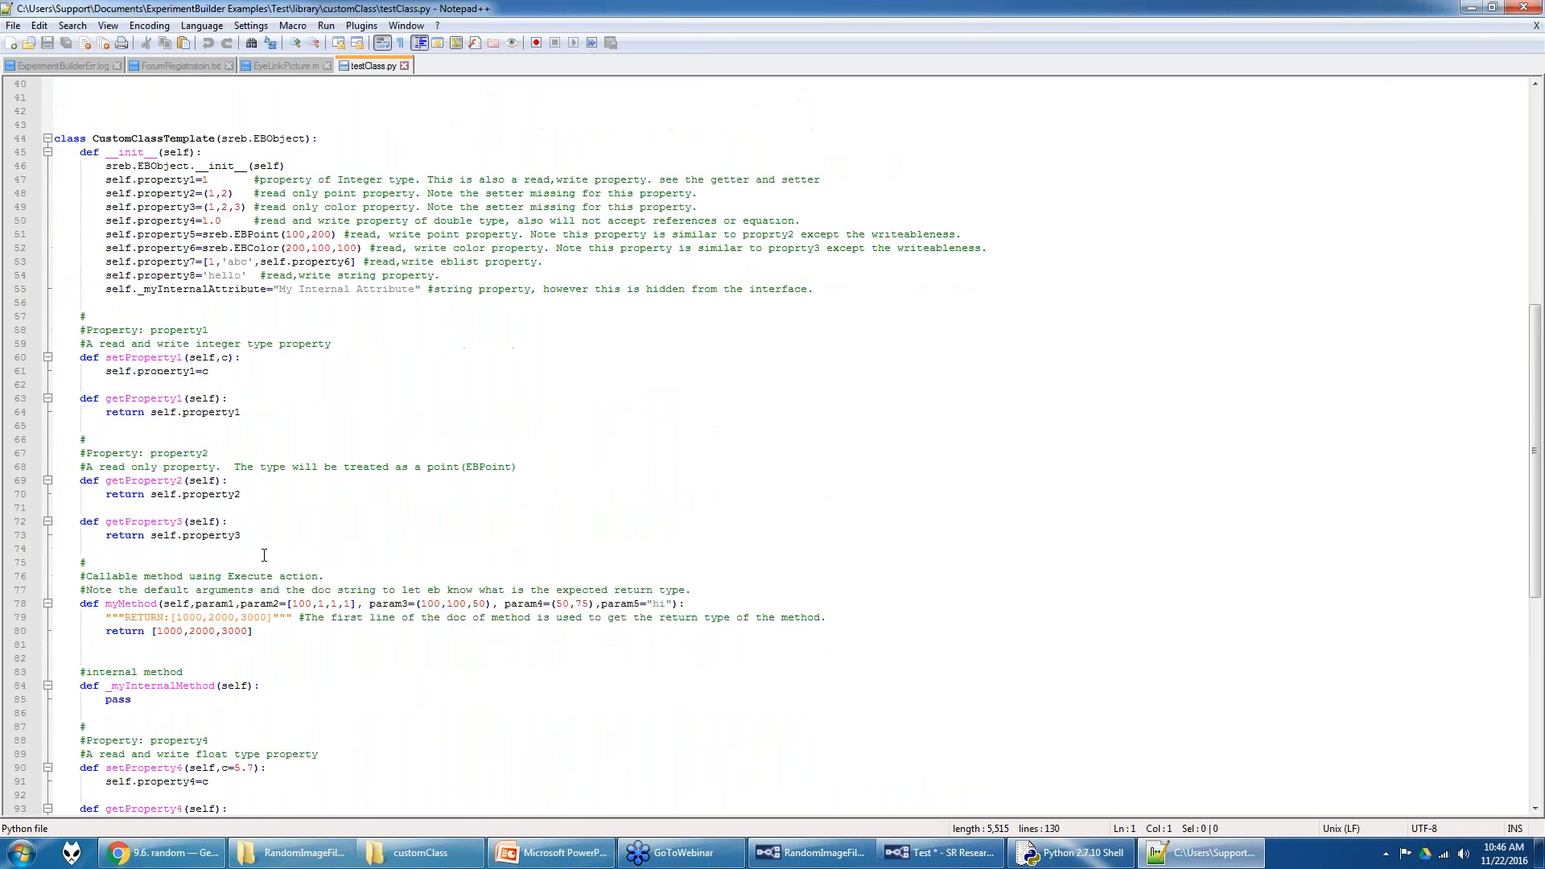
left_click(1524, 8)
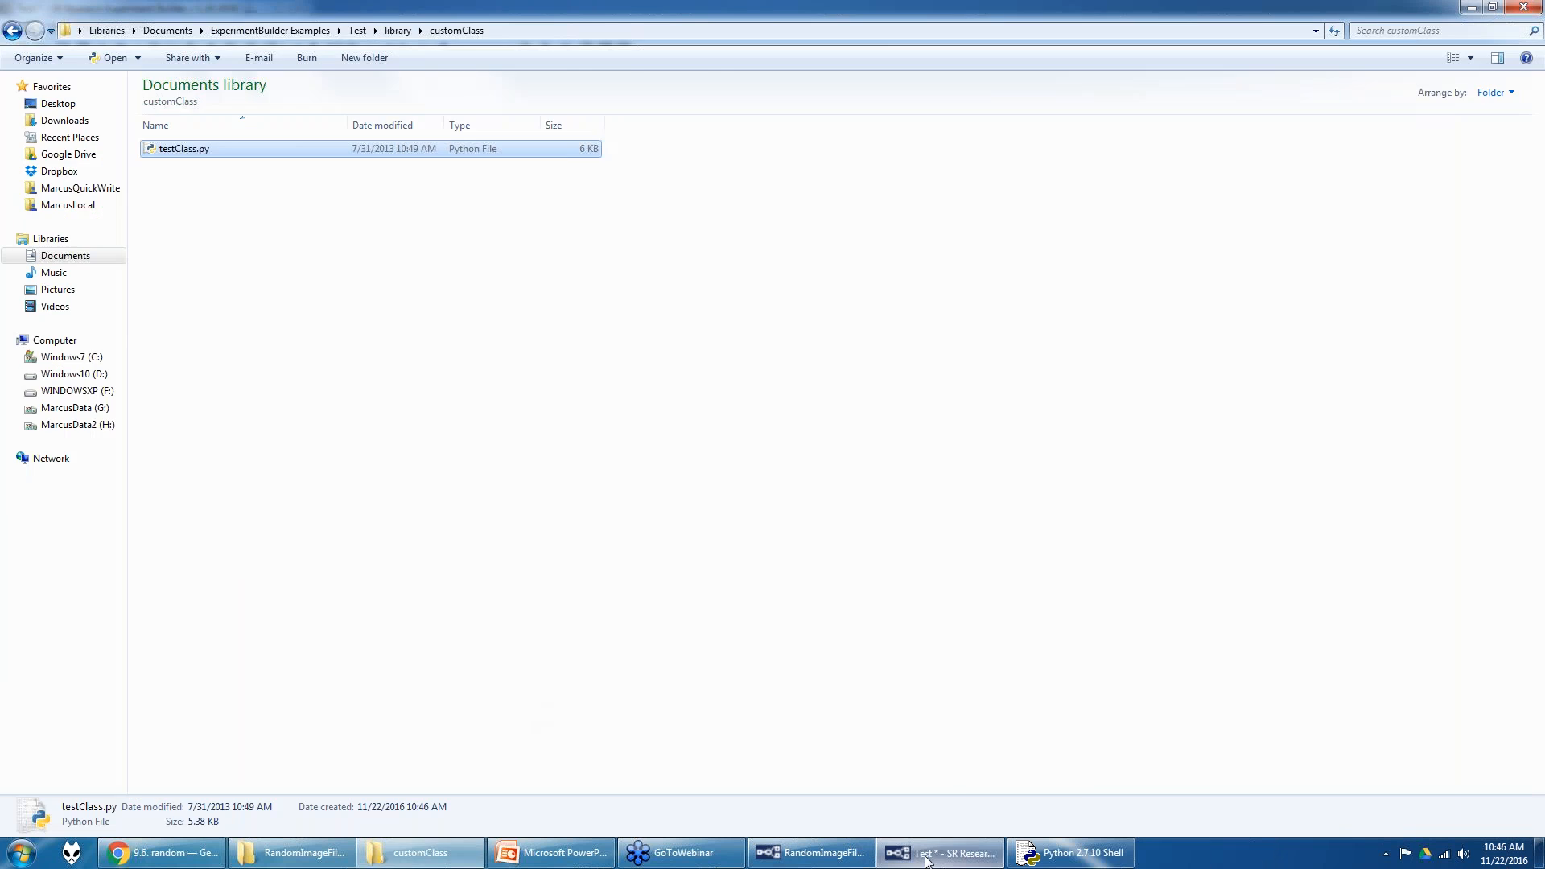
- Switch back to the Test project in Experiment Builder, review the testClass.py preview, and close the Library Manager, saving the project
left_click(928, 860)
scroll(689, 547, "up", 6)
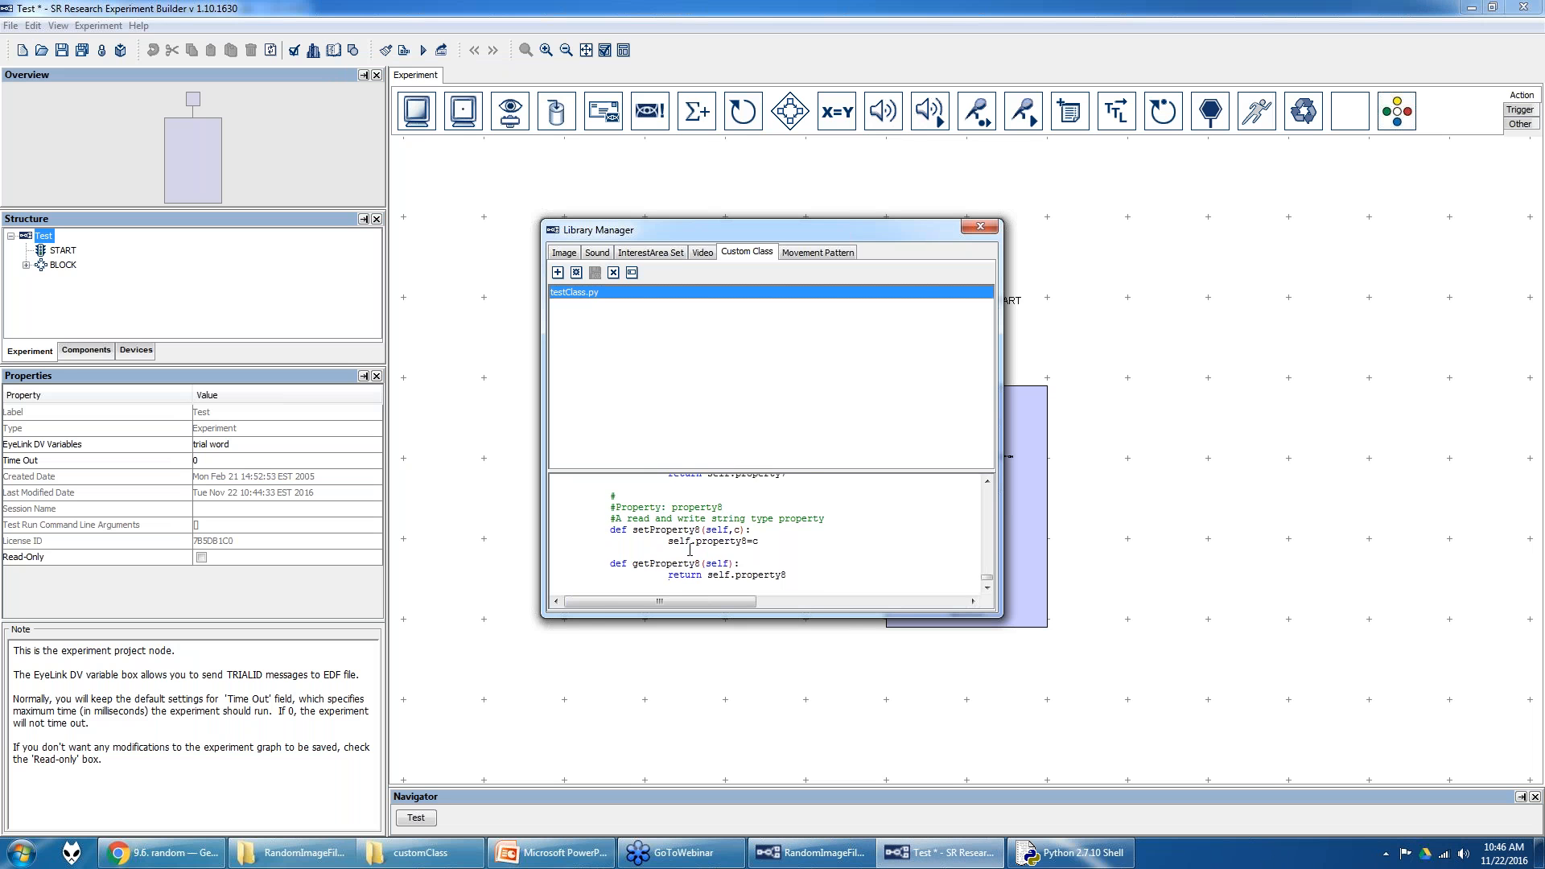
scroll(690, 547, "up", 15)
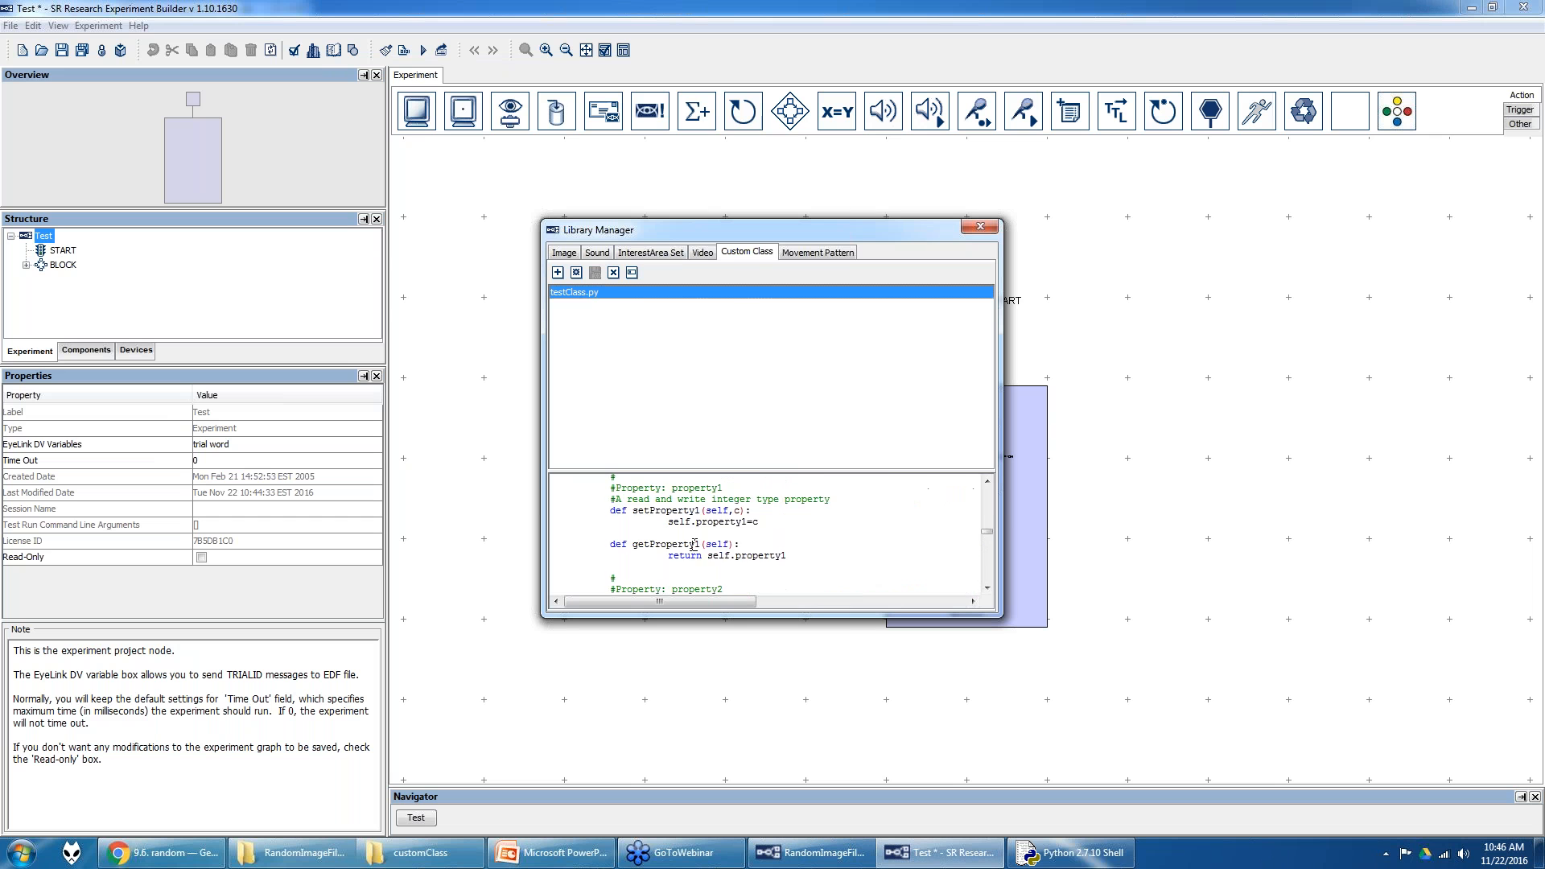
scroll(695, 545, "up", 3)
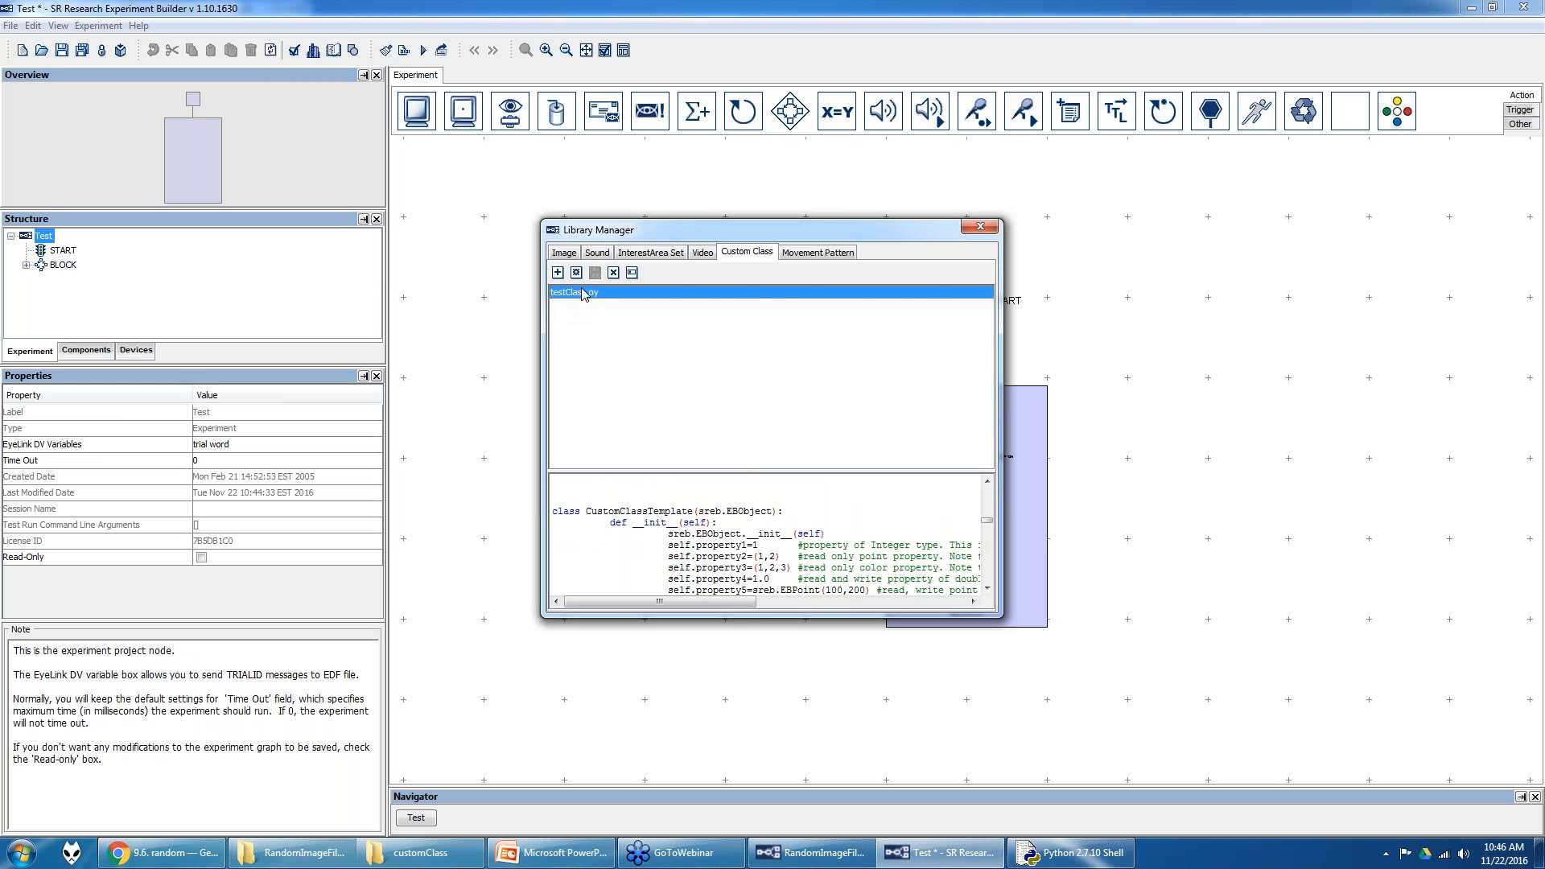
left_click(981, 227)
key("ctrl+s")
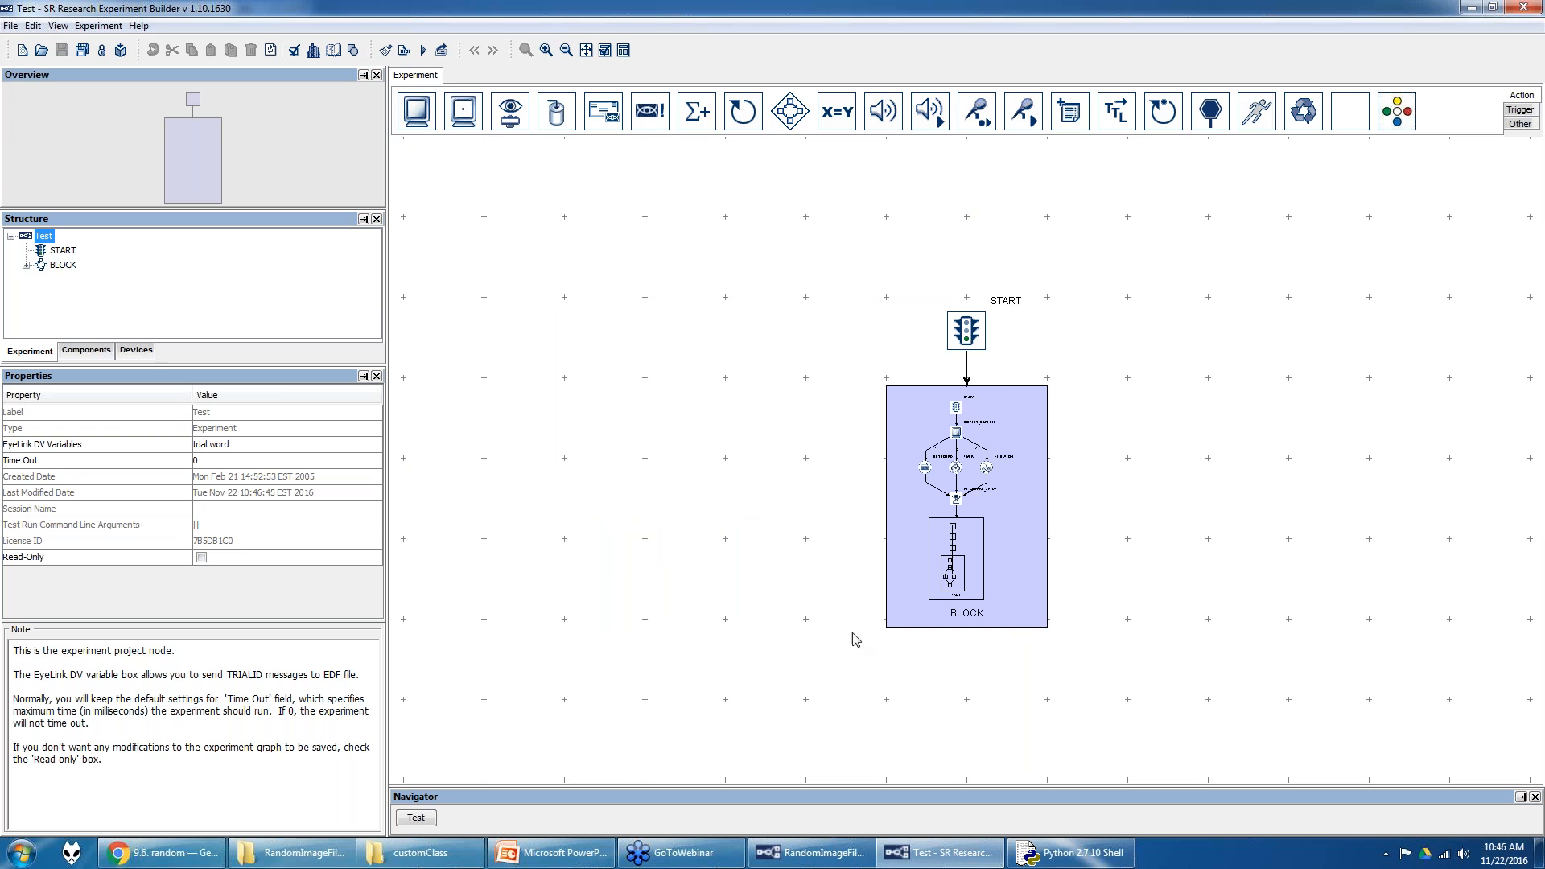
- Add a Custom Class Instance node to the experiment graph and set its Custom Class to testClass.CustomClassTemplate
left_click(1521, 124)
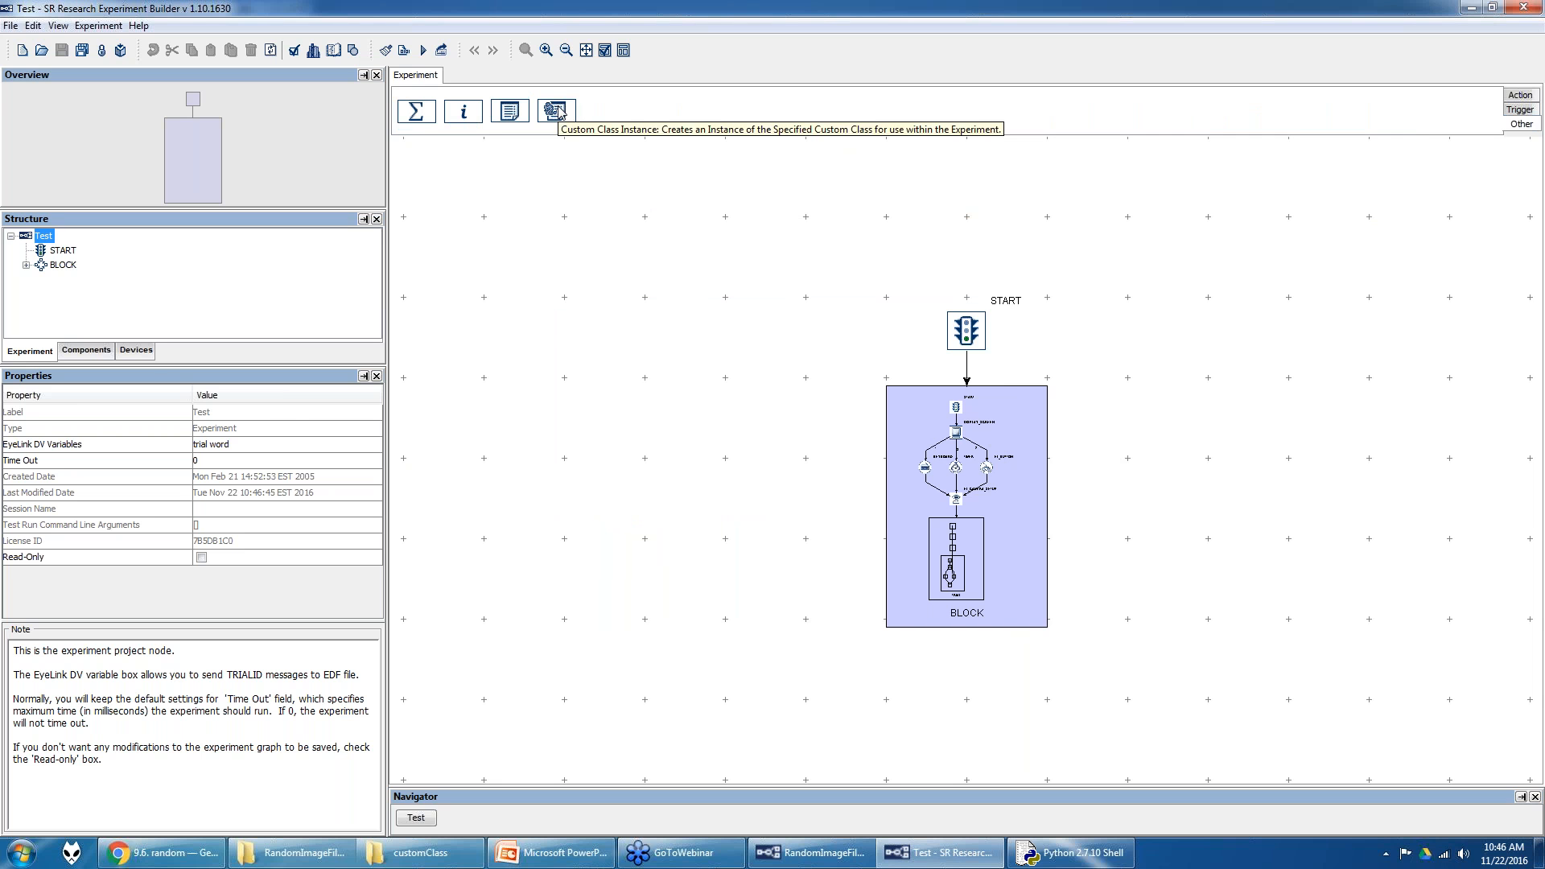
left_click_drag(560, 115, 556, 260)
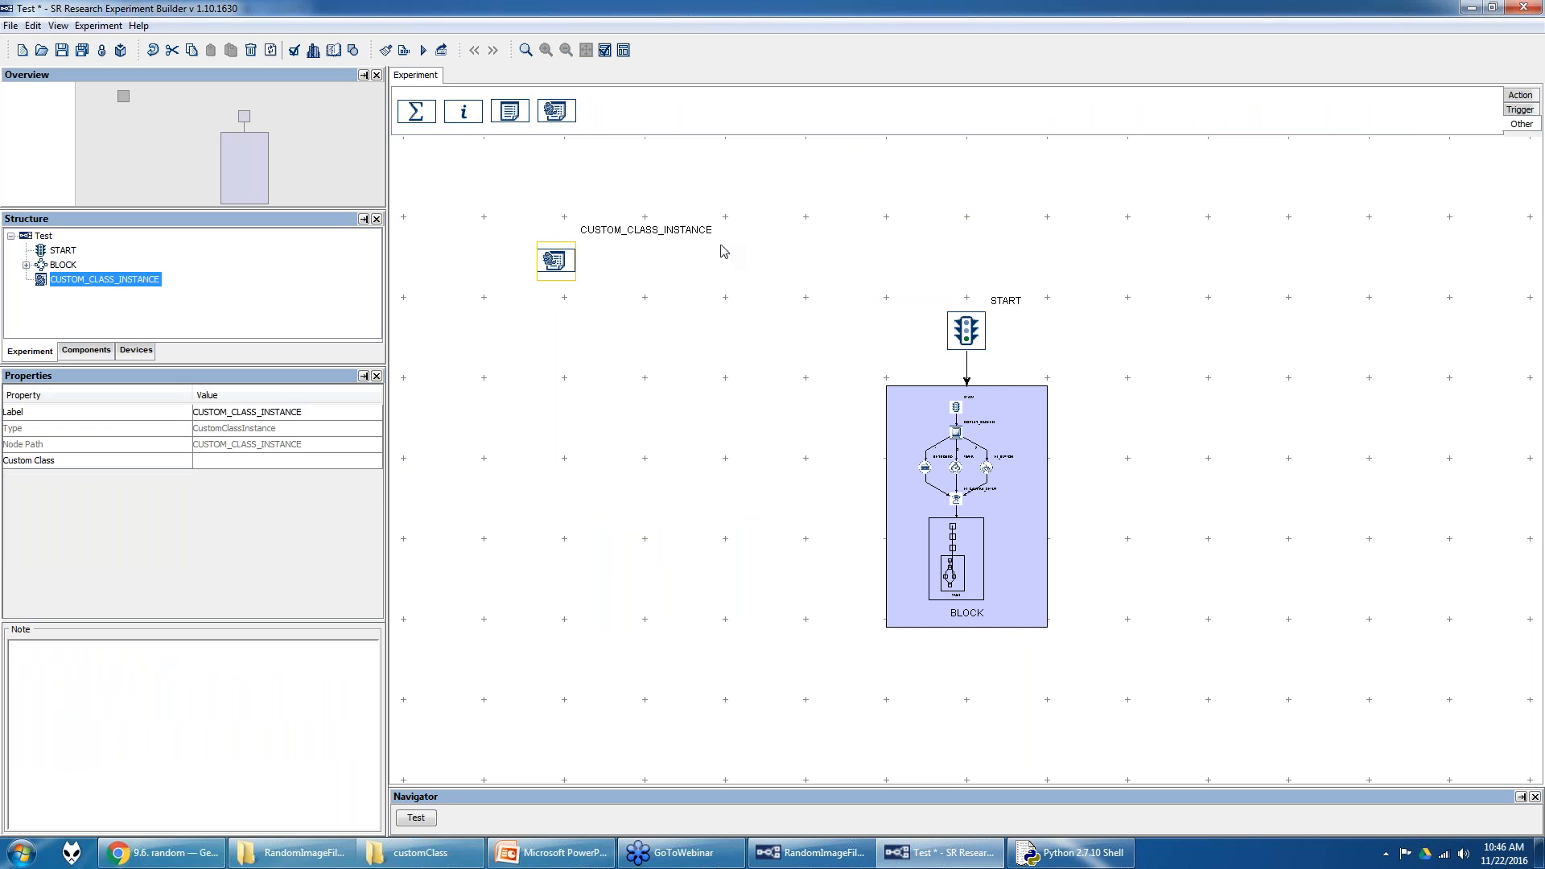
left_click(220, 461)
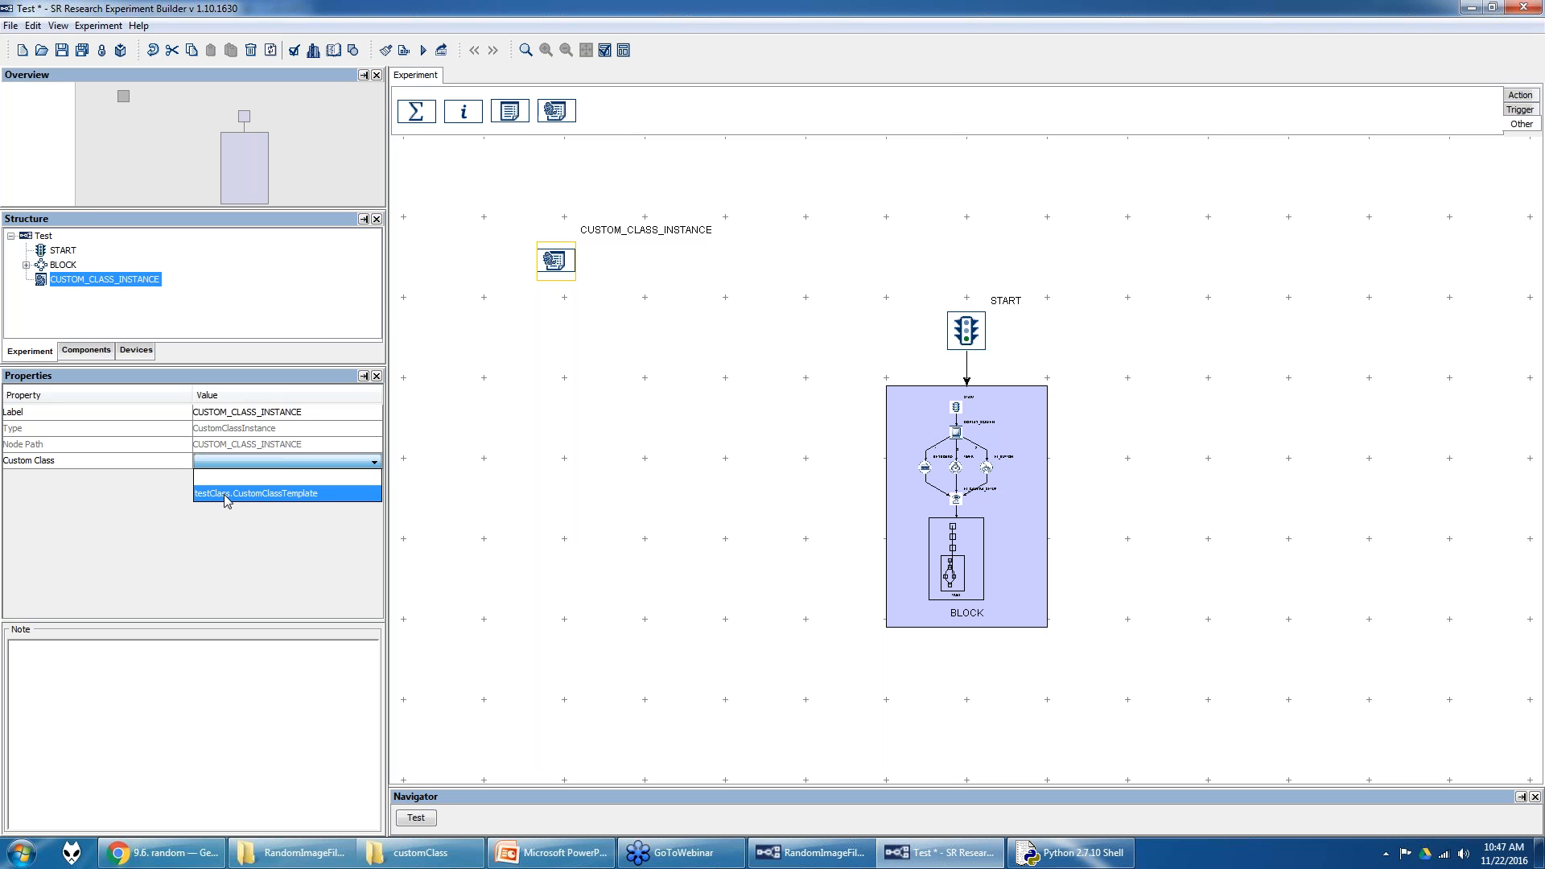
left_click(226, 494)
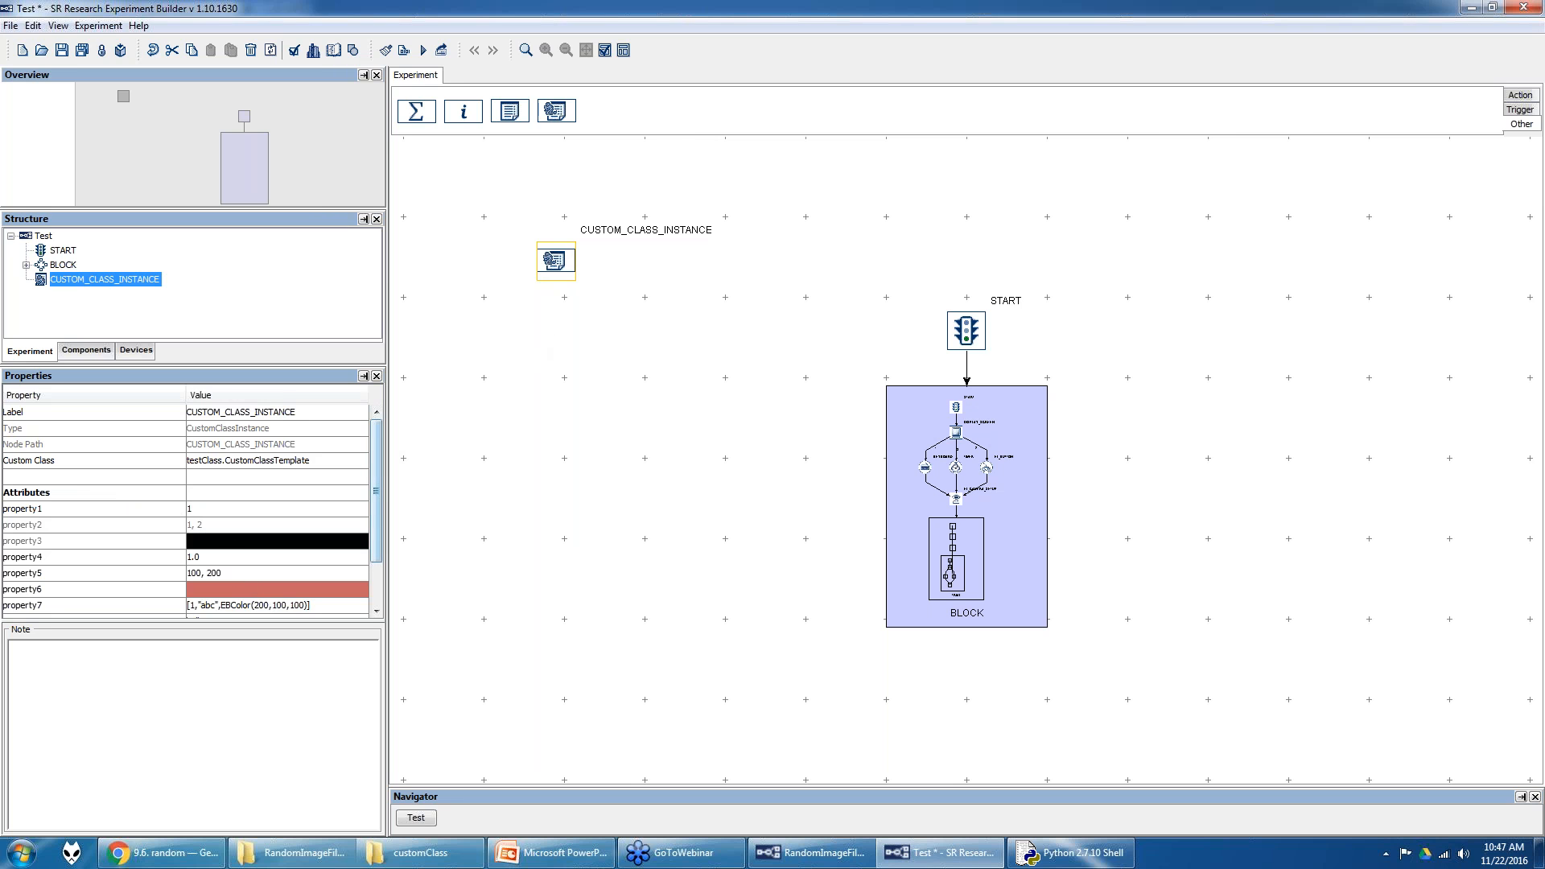
- Open testClass.py from the custom class instance and examine its rules, default properties, getters and setters, and myMethod
double_click(555, 260)
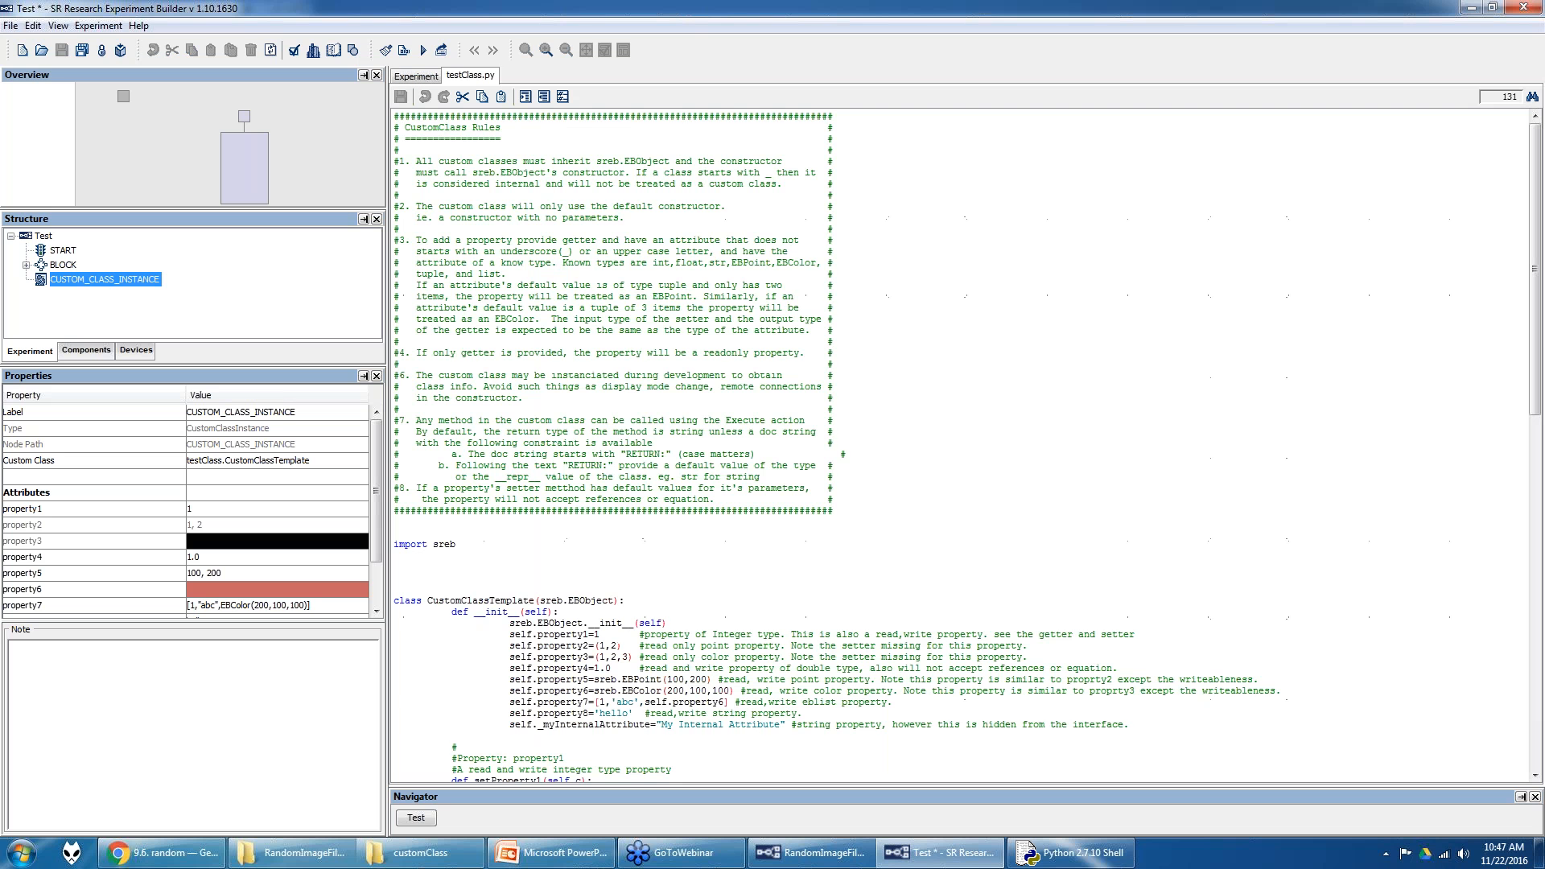
scroll(995, 508, "down", 20)
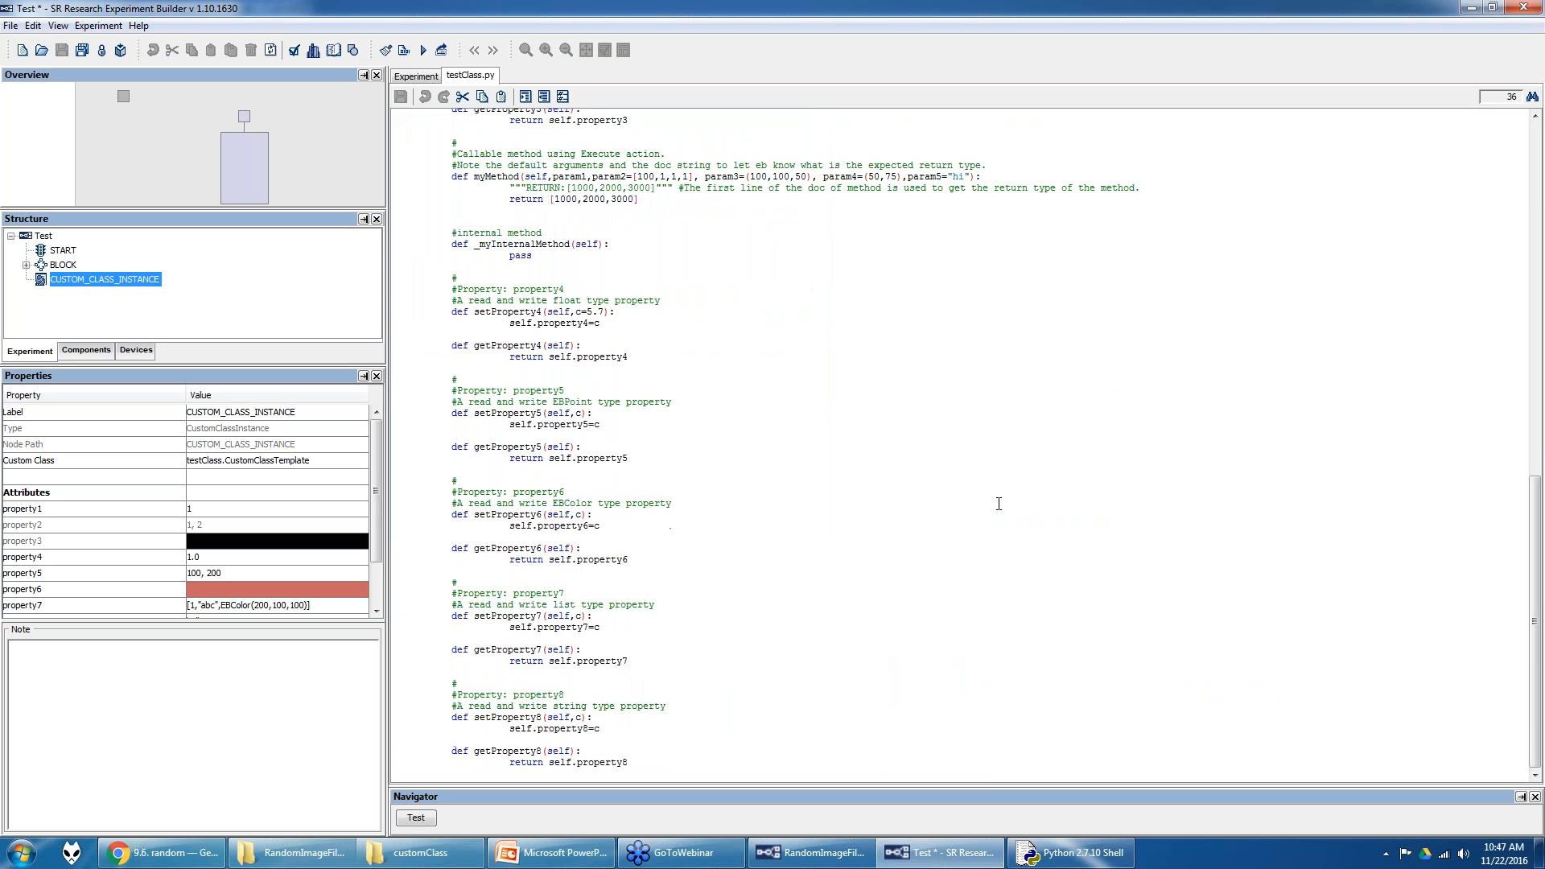
scroll(999, 504, "up", 20)
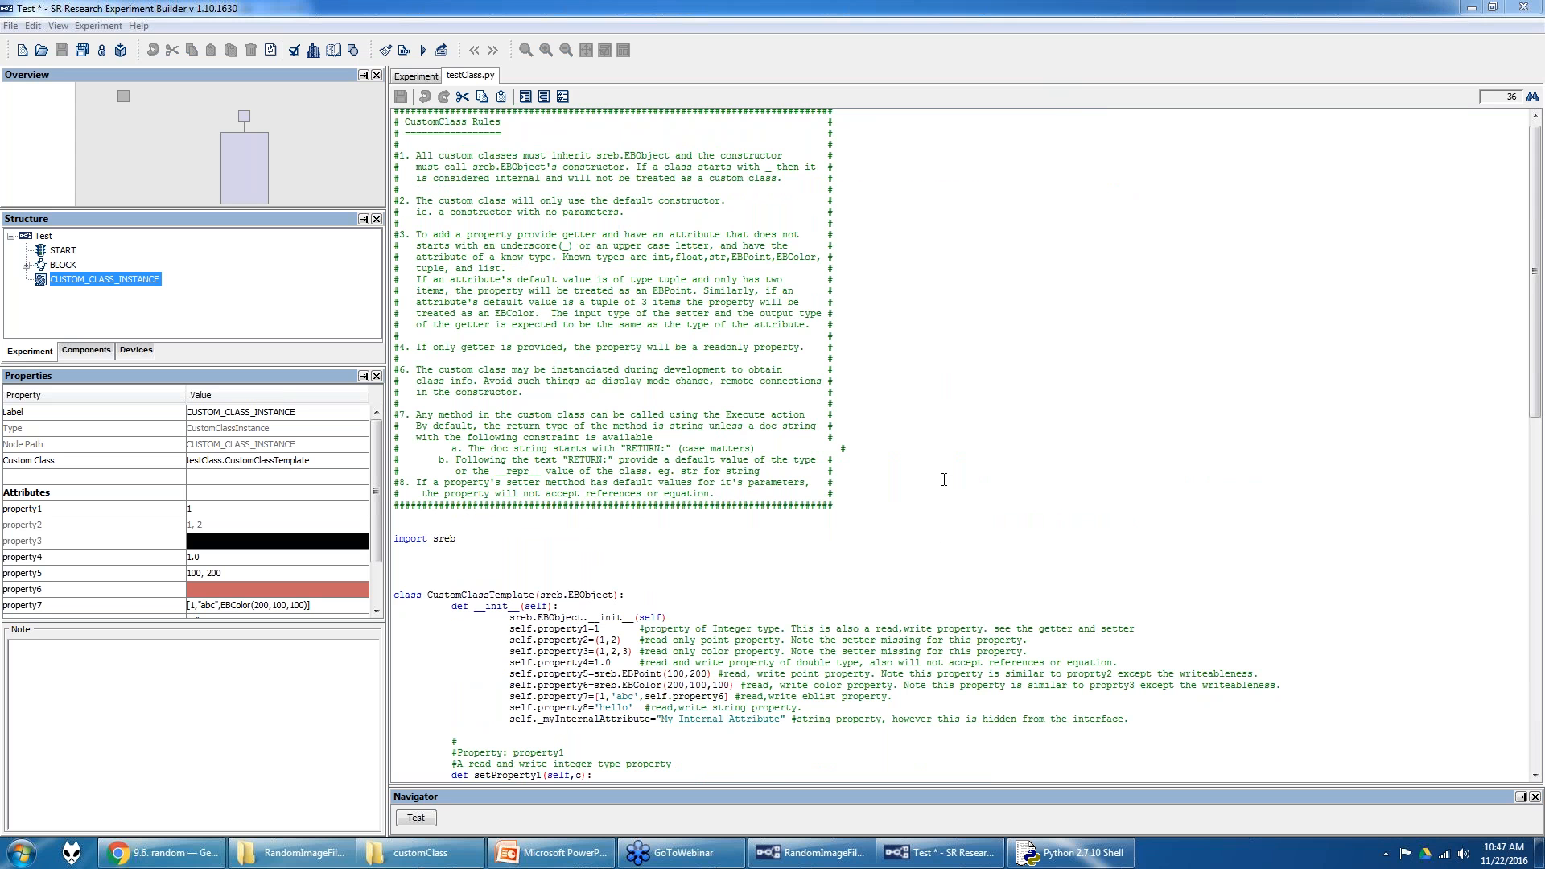
scroll(938, 485, "down", 15)
scroll(946, 492, "up", 10)
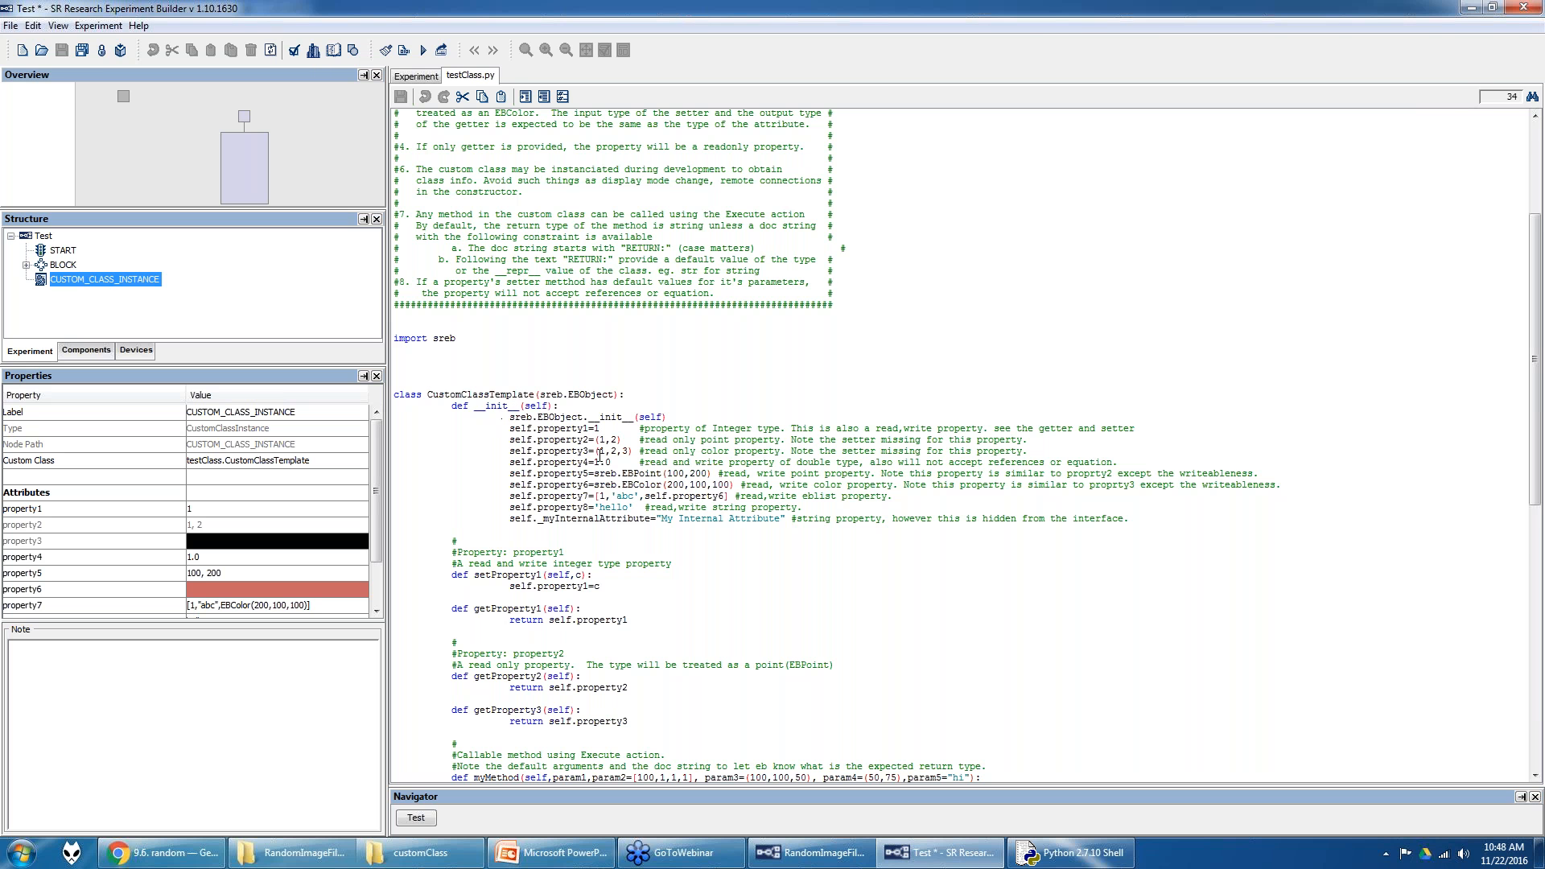
scroll(565, 727, "down", 12)
left_click_drag(474, 377, 521, 378)
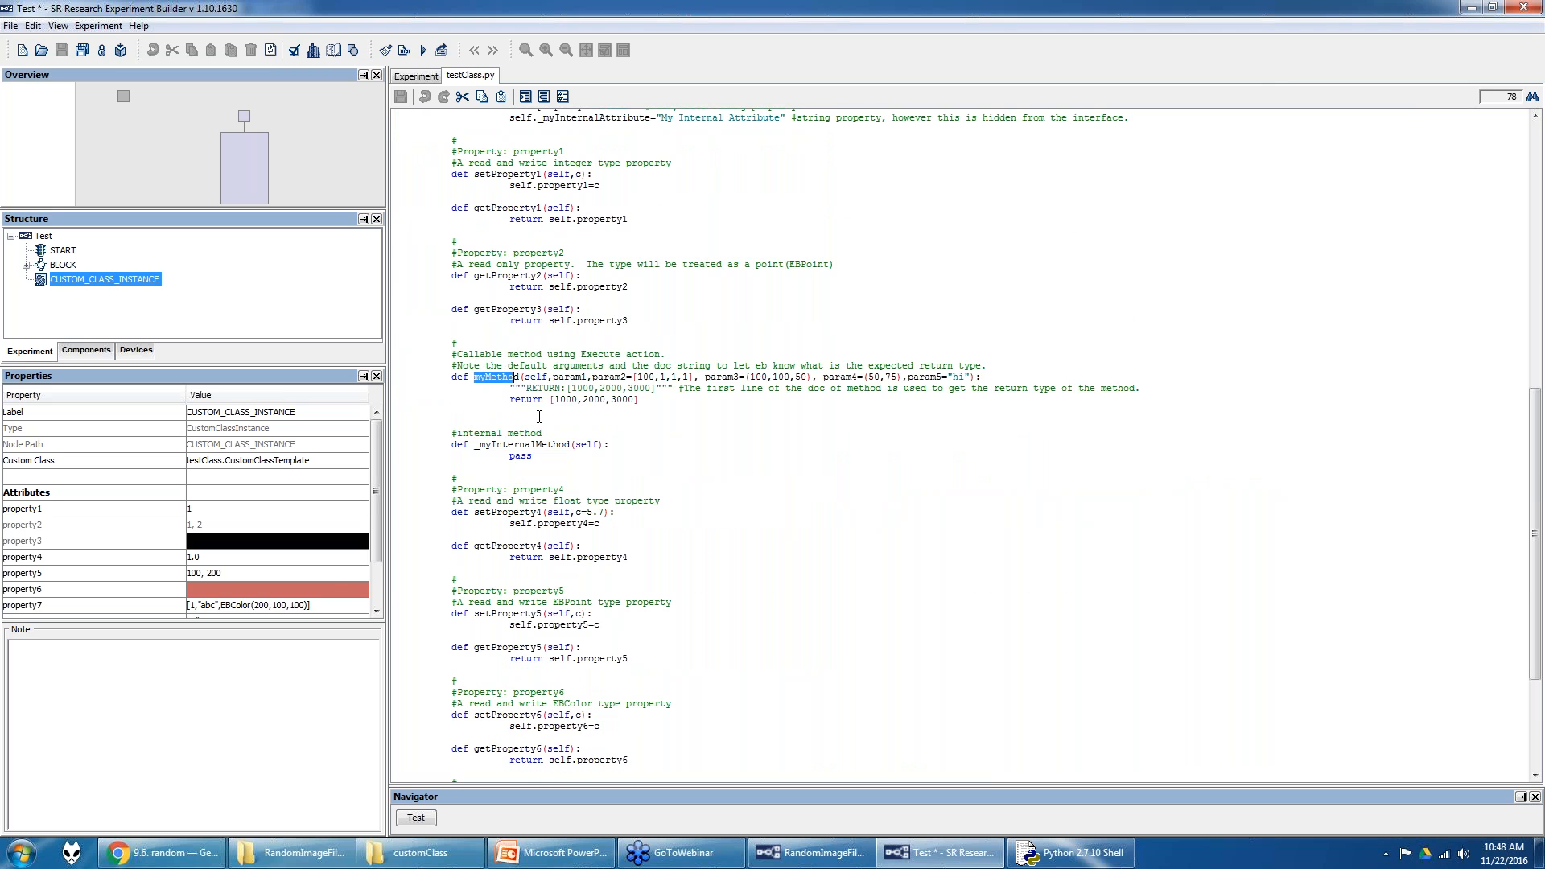
scroll(555, 424, "up", 18)
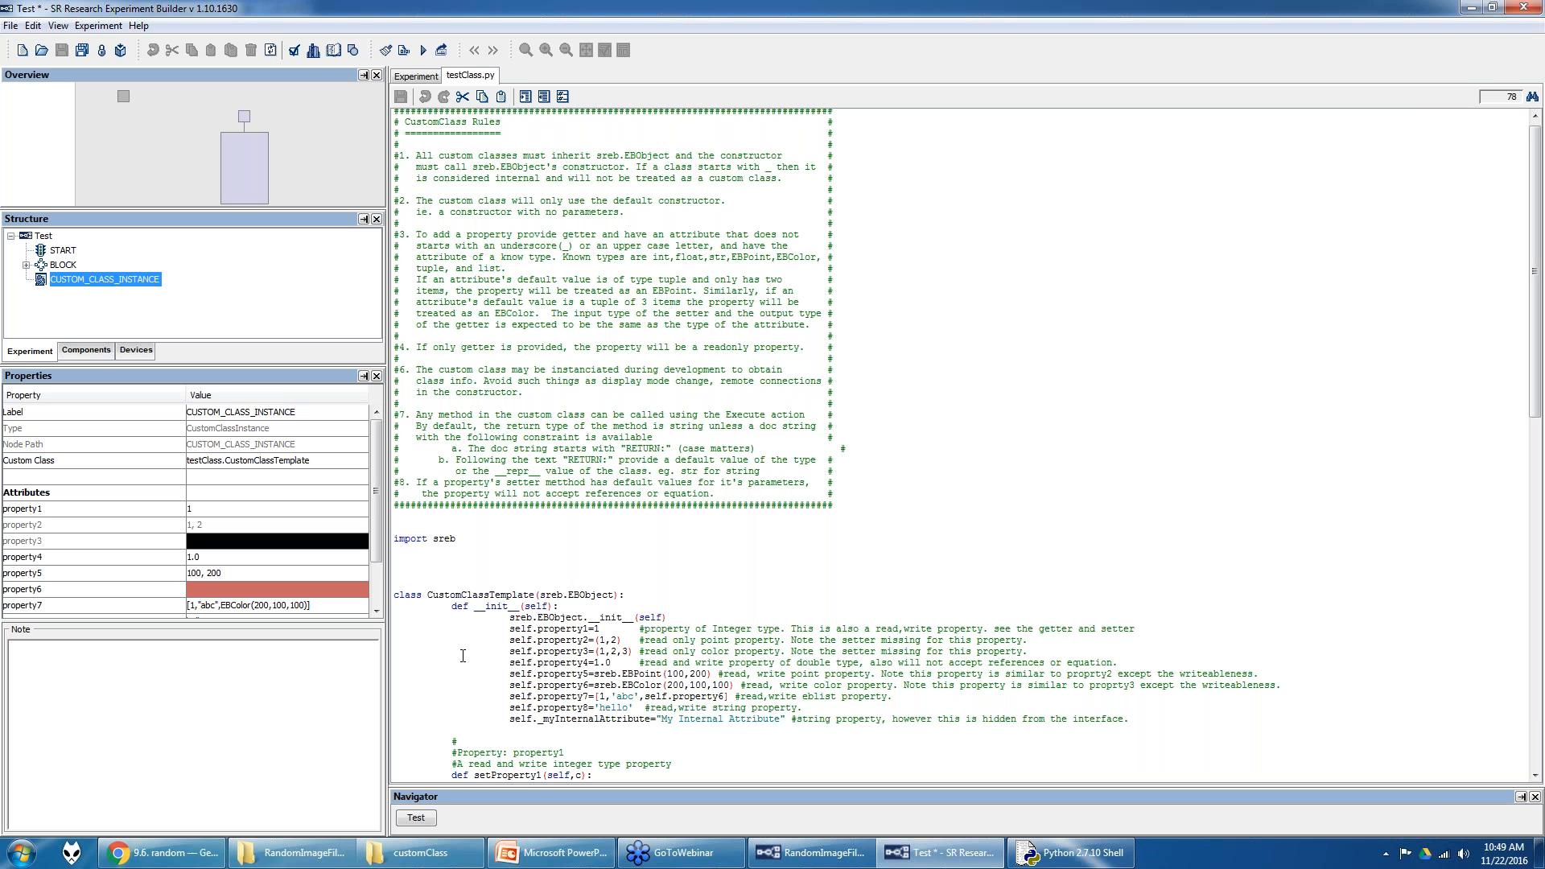
- Delete all template code after the sreb.EBObject.__init__(self) line in the CustomClassTemplate class
left_click(401, 636)
left_click_drag(627, 687, 684, 800)
key("Delete")
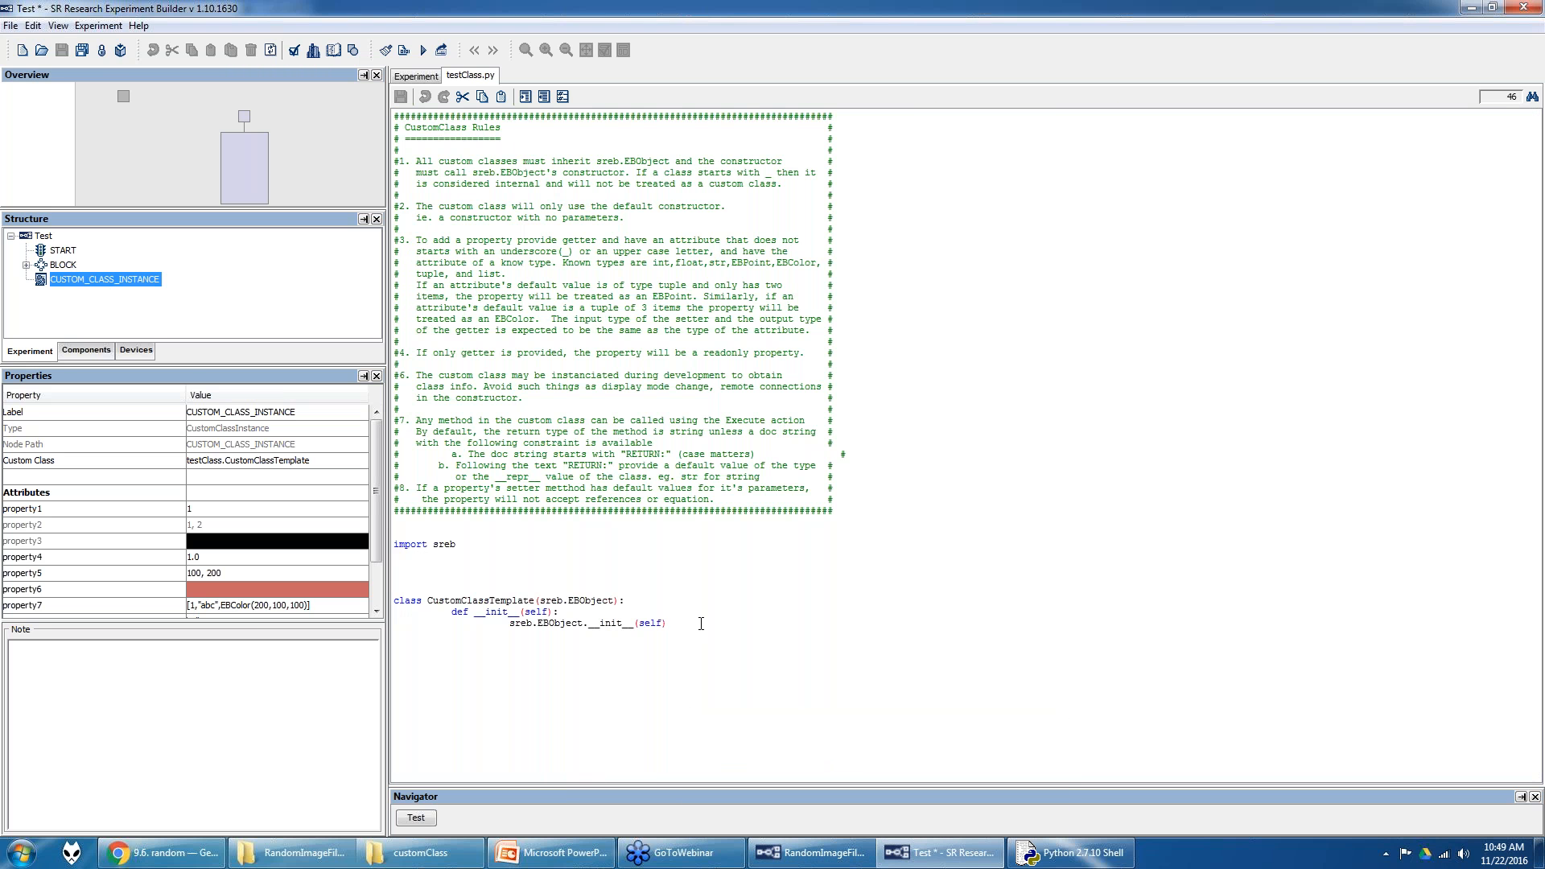
key("Return")
- Examine the remaining class definition, its __init__ method with the self argument, and the sreb.EBObject.__init__(self) call
left_click_drag(394, 602, 667, 623)
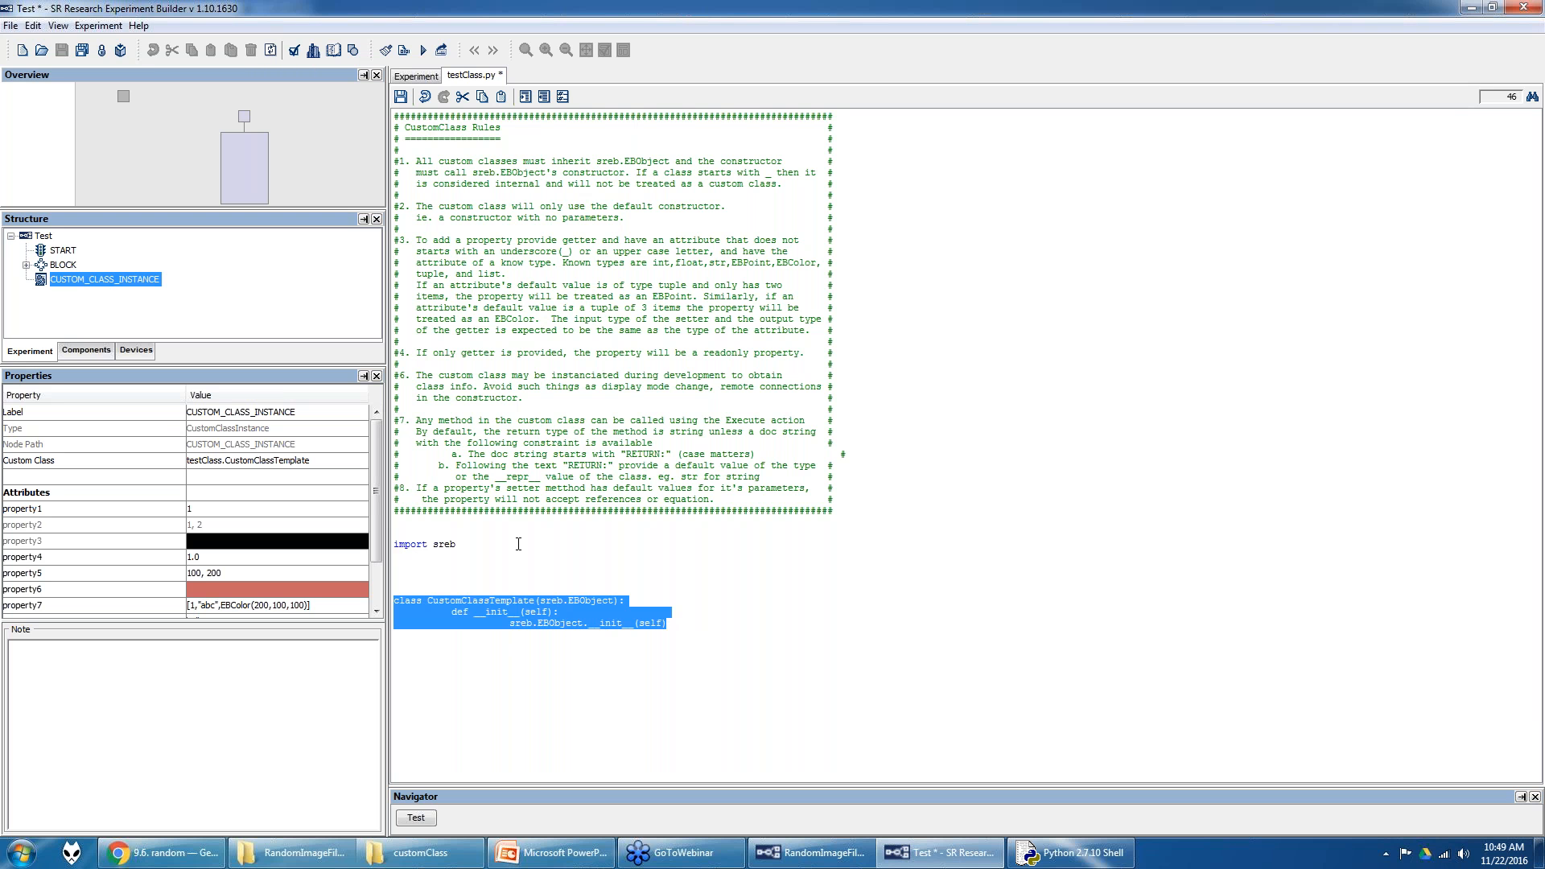
left_click(425, 611)
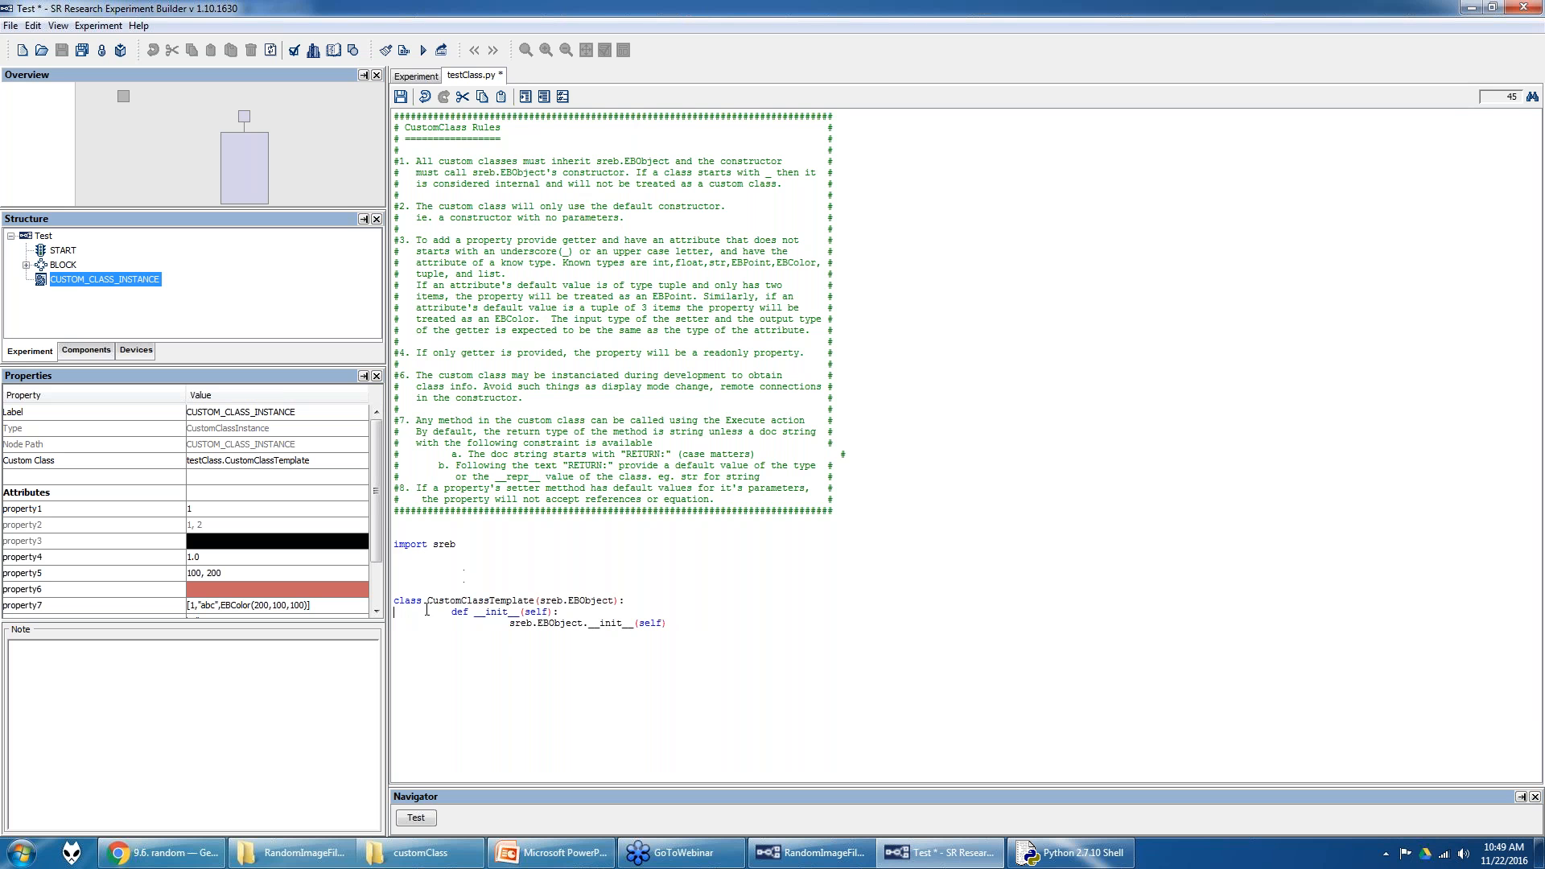
left_click_drag(451, 612, 522, 612)
left_click(487, 613)
left_click_drag(474, 613, 520, 612)
double_click(531, 611)
left_click(526, 615)
mouse_move(668, 624)
left_mouse_down()
mouse_move(510, 627)
mouse_move(655, 630)
left_mouse_up()
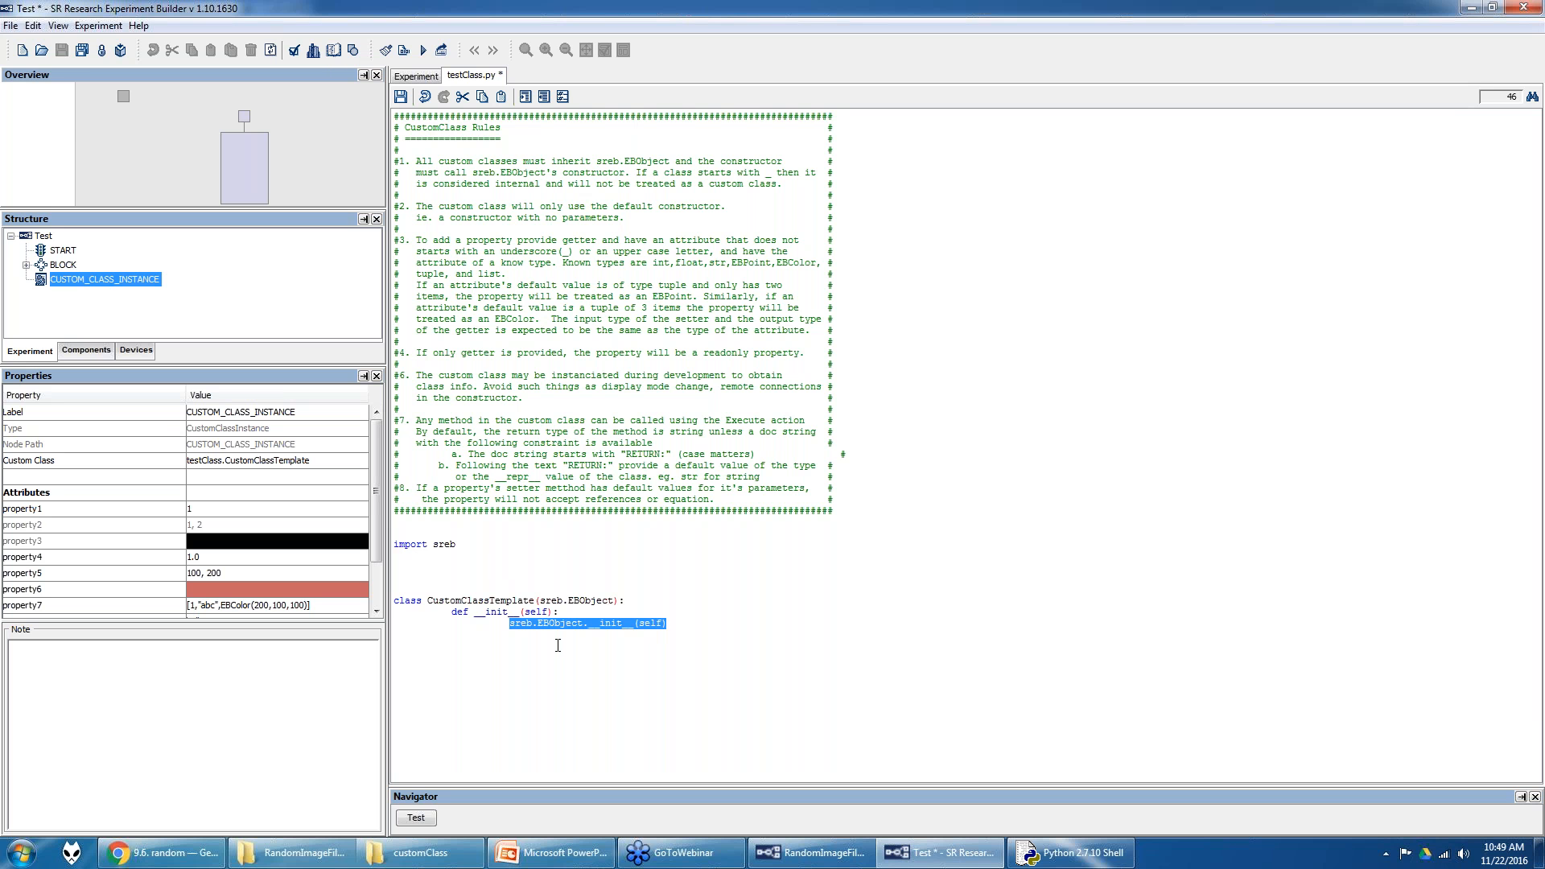
left_click(714, 624)
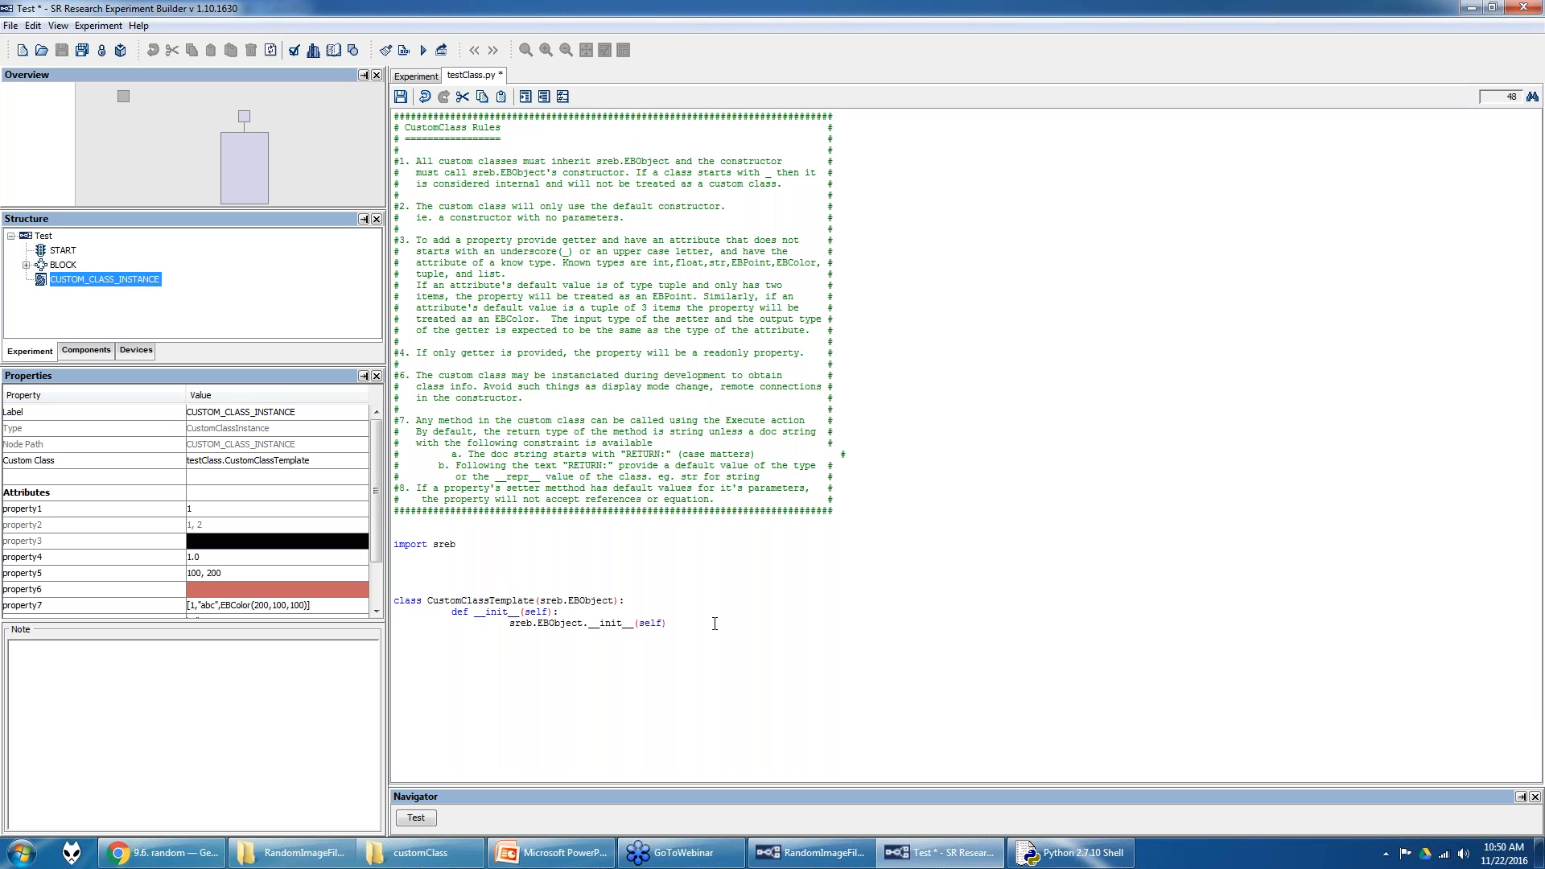
left_click_drag(472, 613, 519, 612)
- Define self.variable1 = 100 and self.variable2 = "hello" inside the __init__ method
left_click(546, 650)
type("sefl")
key("BackSpace")
key("BackSpace")
type("lf")
type(".variable1")
type(" = 100")
type("self.varfiabl")
key("BackSpace")
key("BackSpace")
key("BackSpace")
key("BackSpace")
key("BackSpace")
type("able2 = \"hello")
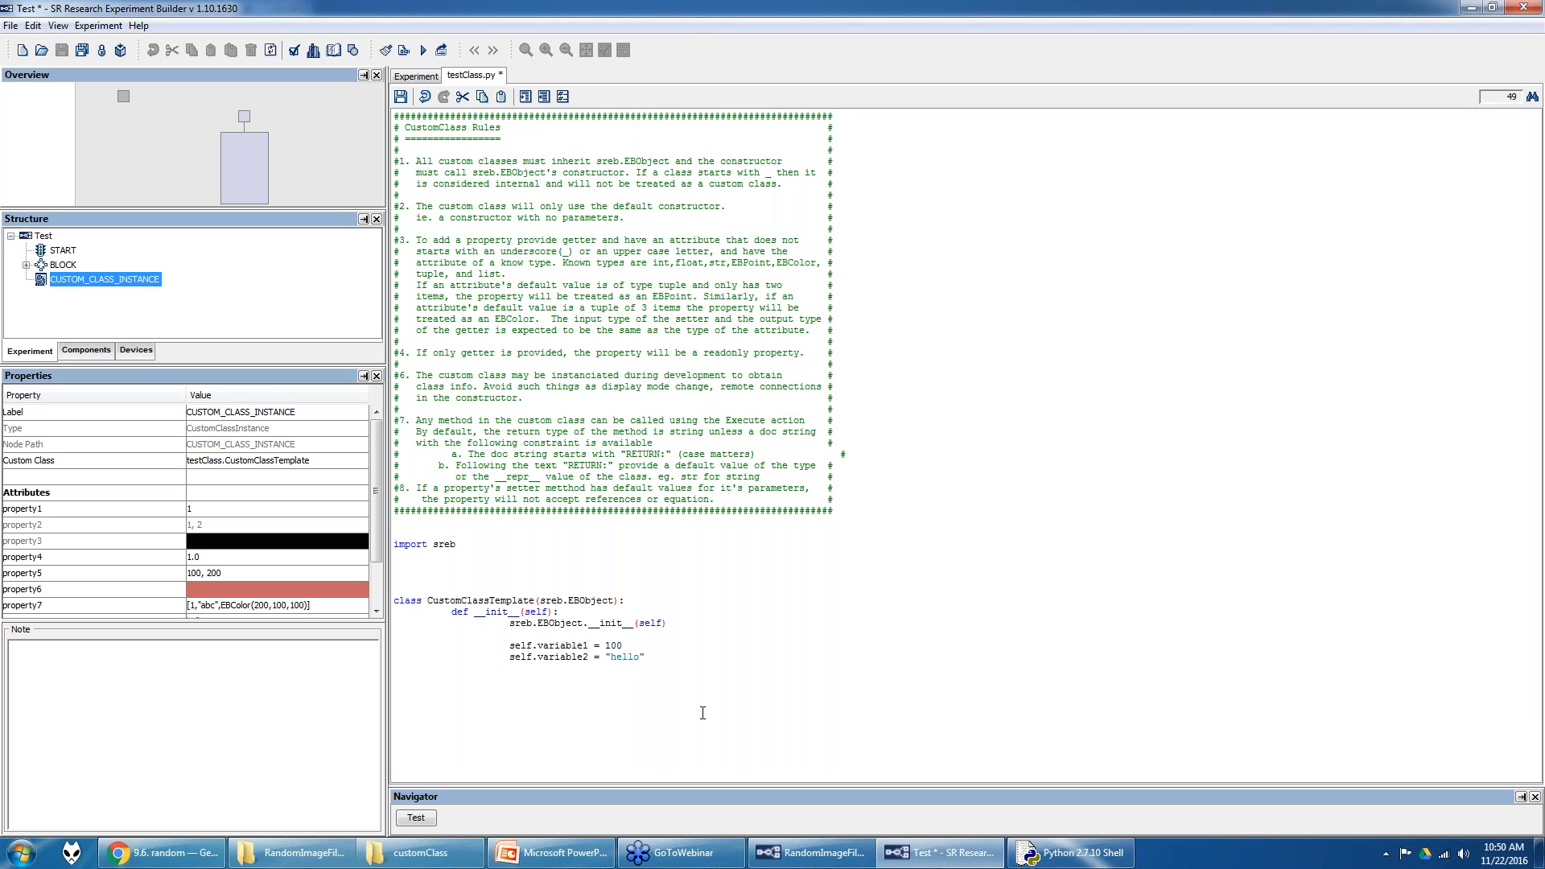
key("Return")
- Declare a new method named addTwoNumbers with the self argument below the __init__ method
left_click(655, 657)
left_click_drag(511, 647, 538, 658)
left_click_drag(510, 647, 548, 651)
left_click(581, 674)
type("ef (s")
key("BackSpace")
type("addTwor")
key("BackSpace")
type("Numbers():")
- Add variable3 and variable4 as parameters after self in the addTwoNumbers method
left_click_drag(469, 680, 559, 679)
left_click(553, 680)
left_click_drag(554, 680, 577, 681)
left_click(579, 685)
type(",")
type("variable3):")
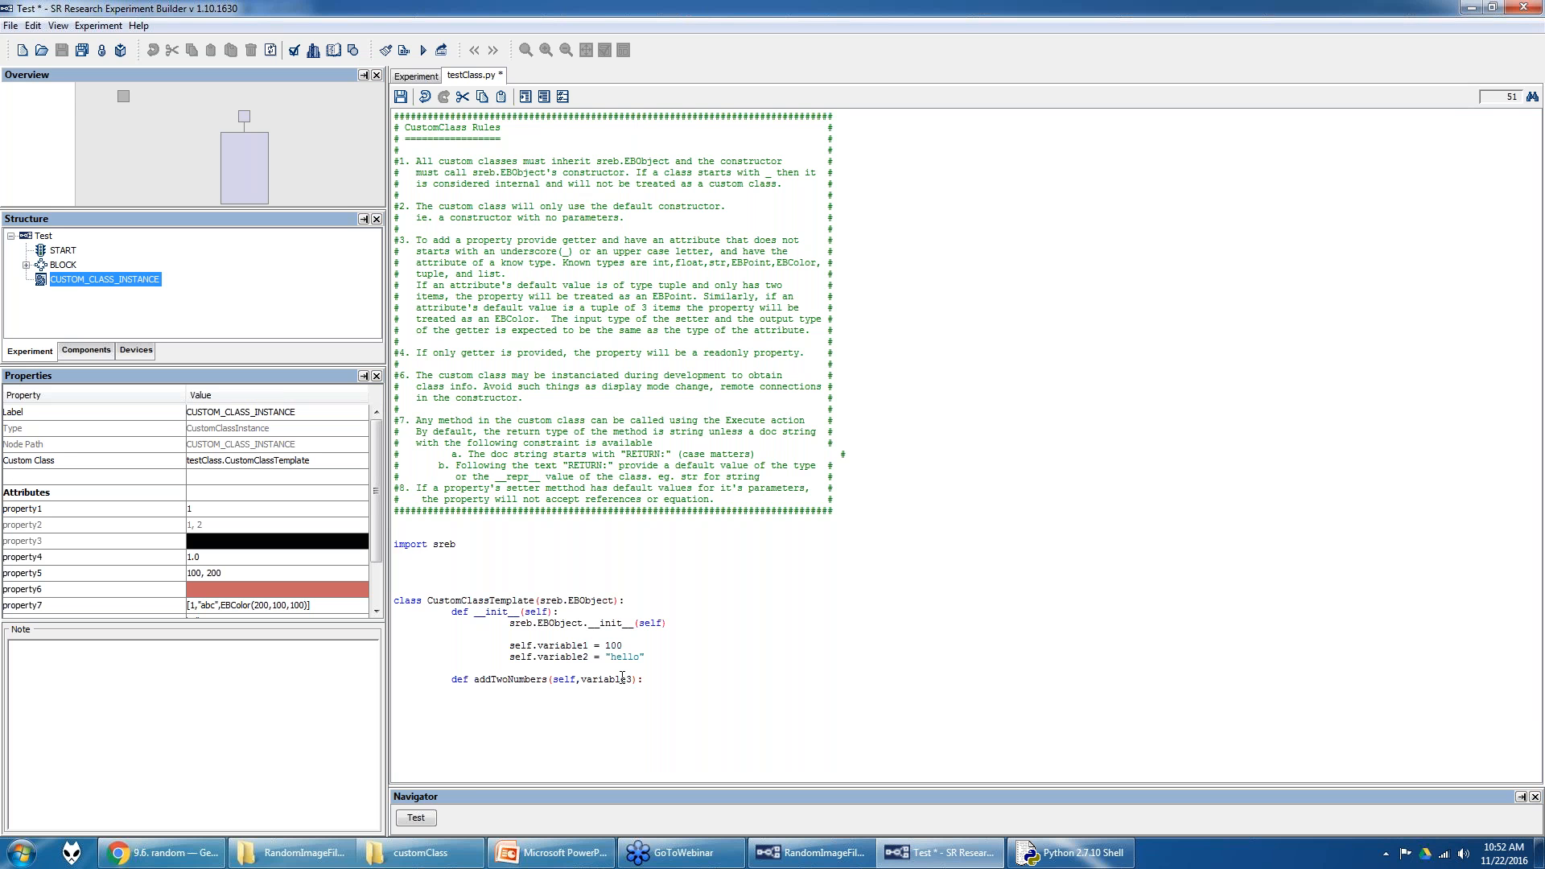
left_click(672, 680)
key("Left")
key("Left")
type(",variable4")
- Write the addTwoNumbers body so that valueToReturn = variable3 + variable4 and the method returns valueToReturn
left_click(726, 680)
key("Return")
type("valueToReturn = varaible")
key("BackSpace")
key("BackSpace")
key("BackSpace")
key("BackSpace")
key("BackSpace")
type("iable3 + variable")
key("BackSpace")
key("BackSpace")
key("BackSpace")
key("BackSpace")
key("BackSpace")
type("i")
key("Return")
key("Return")
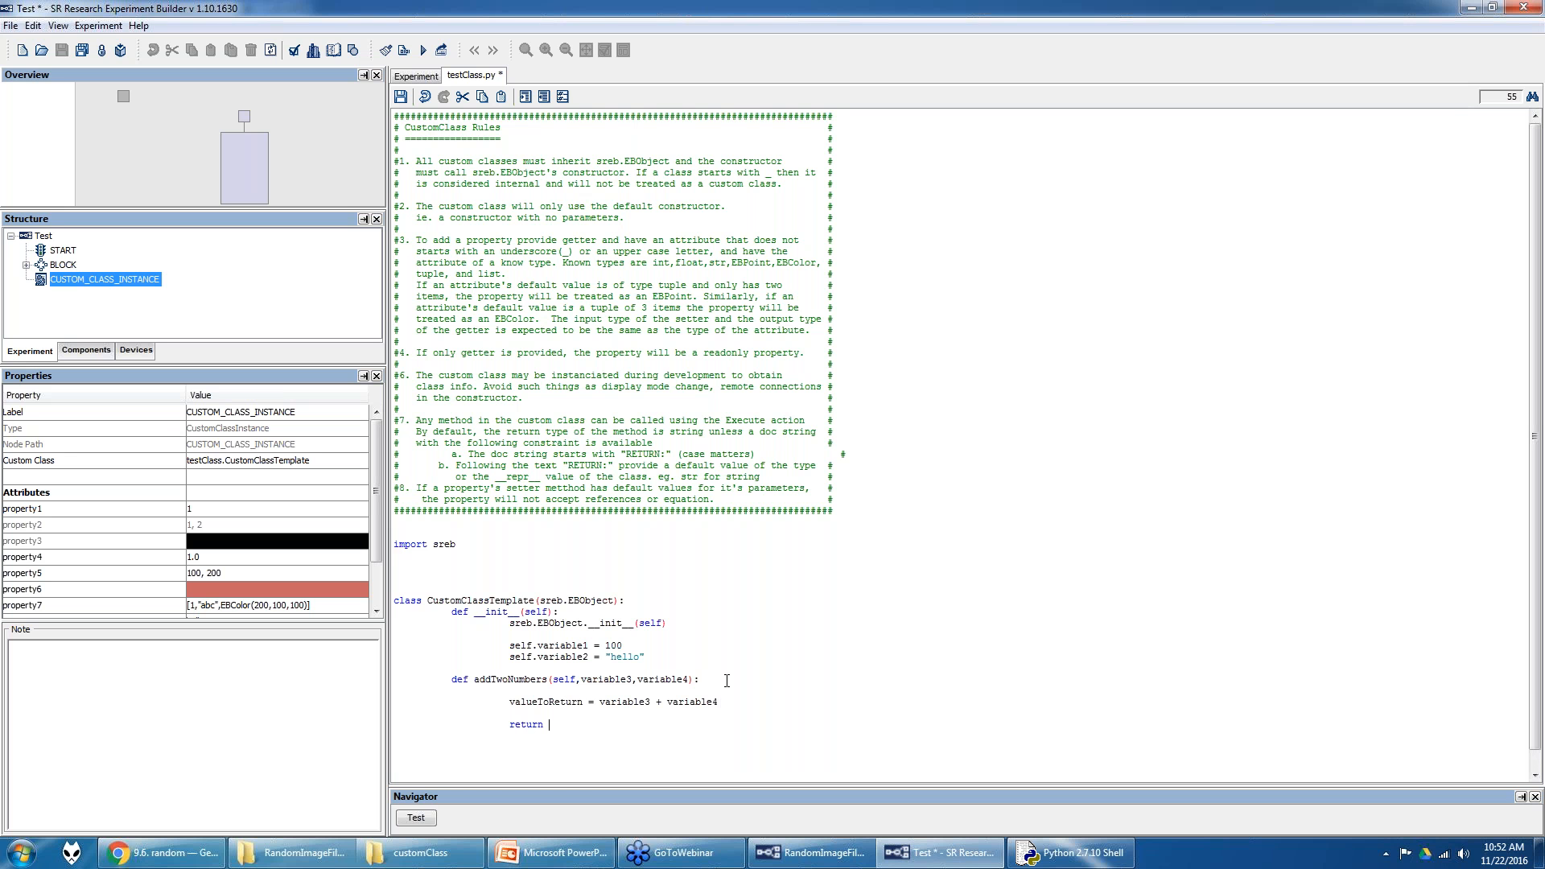
type("return valueToReturn")
- Look at the experiment graph and review the sum expression and return statement of addTwoNumbers in testClass.py
left_click(416, 76)
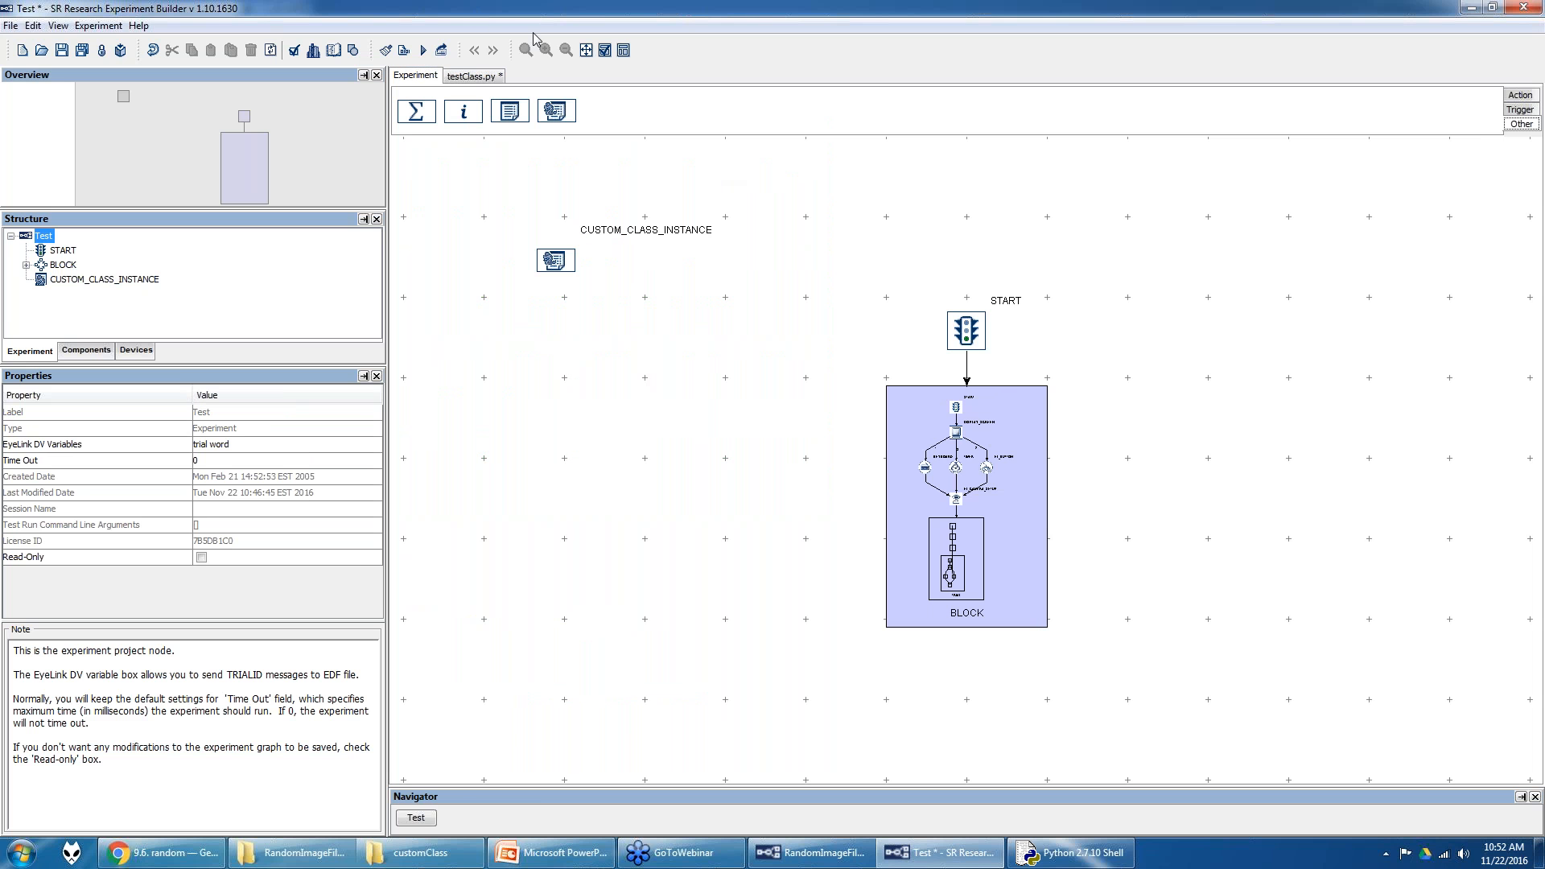
left_click(475, 77)
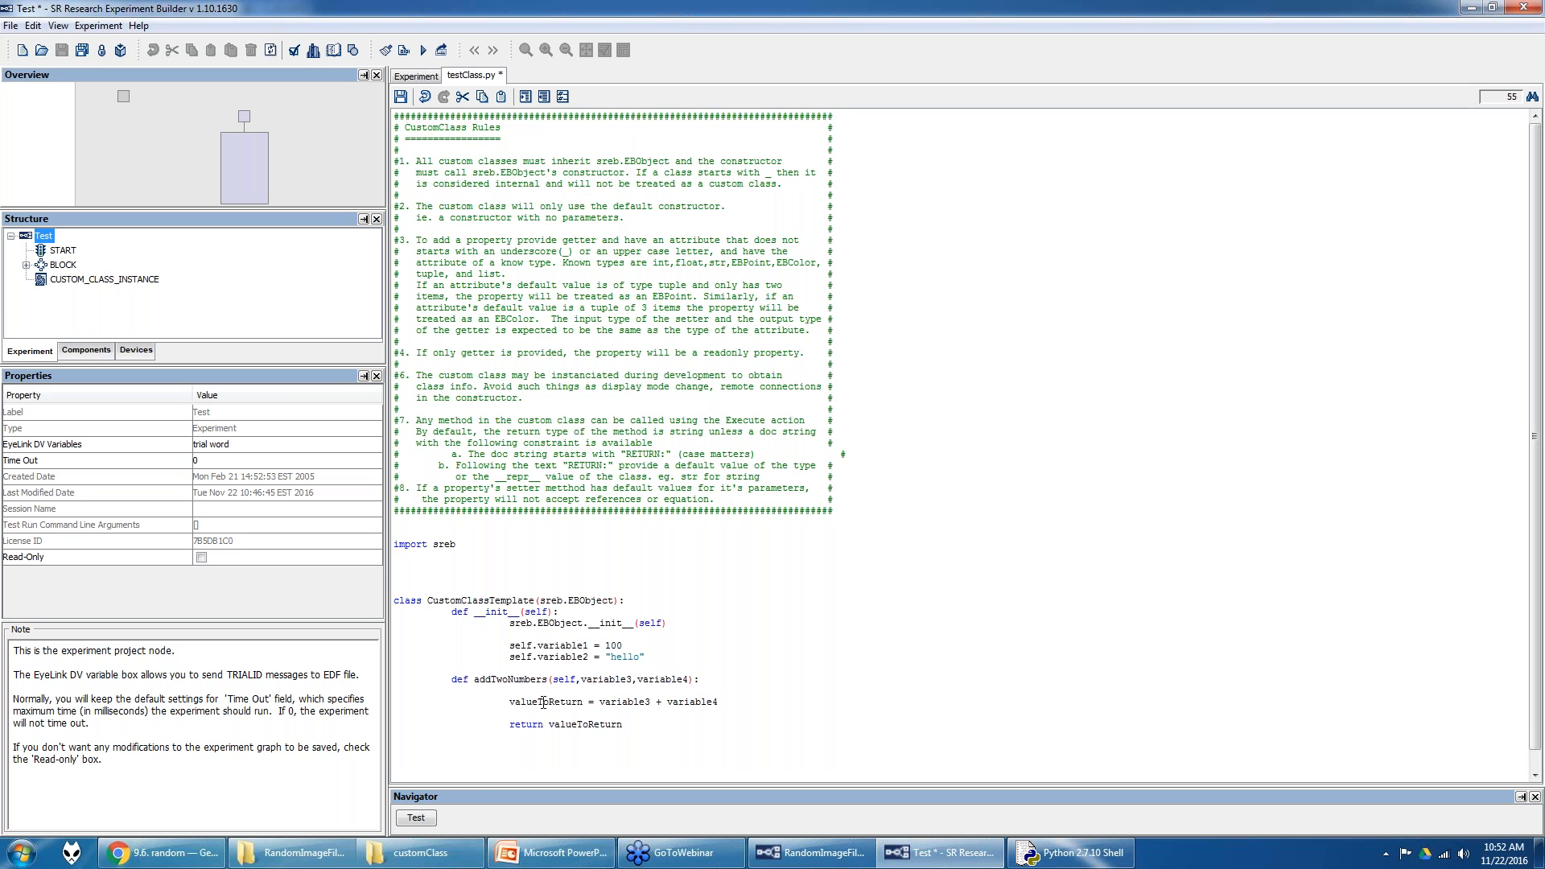
left_click_drag(513, 703, 723, 705)
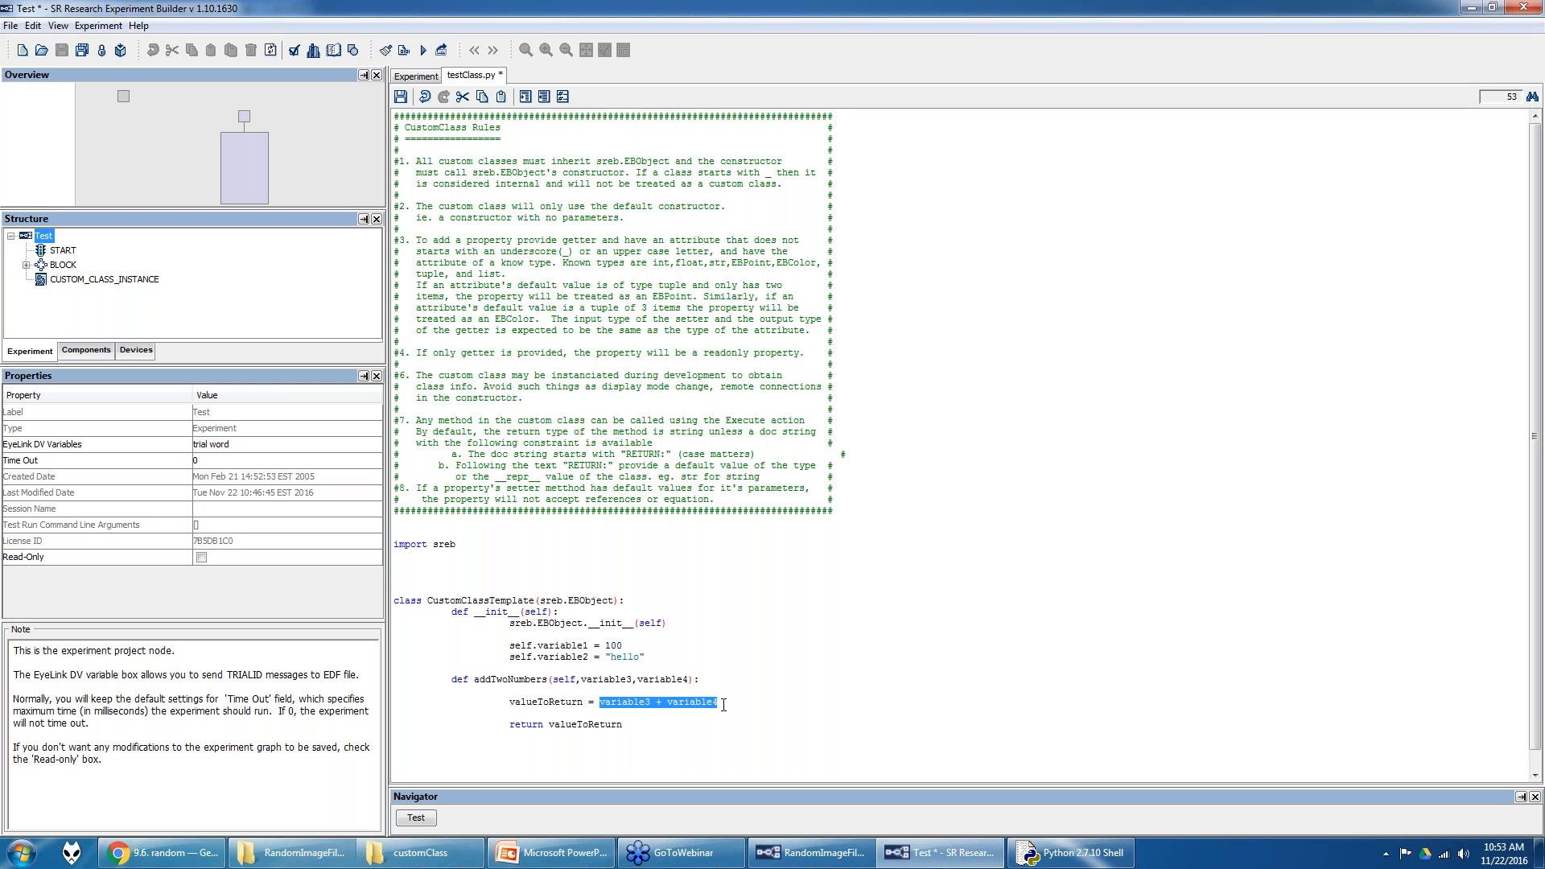
left_click_drag(544, 725, 630, 724)
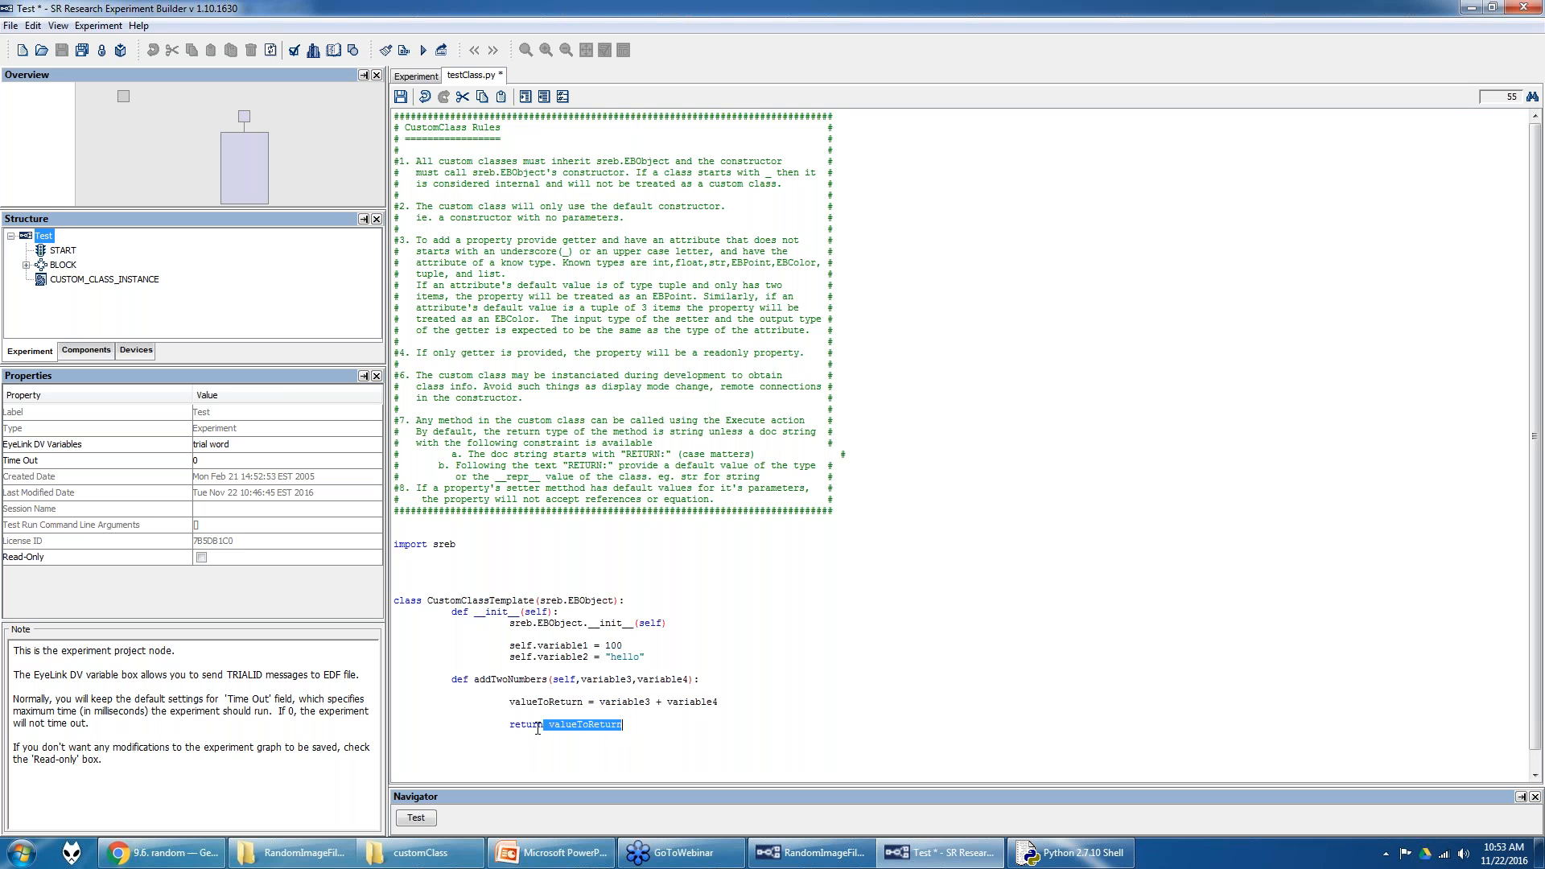
- Save testClass.py and review its self.variable1 and self.variable2 attributes, the sum expression and the return value
left_click(400, 97)
left_click_drag(512, 647, 412, 649)
left_click(676, 658)
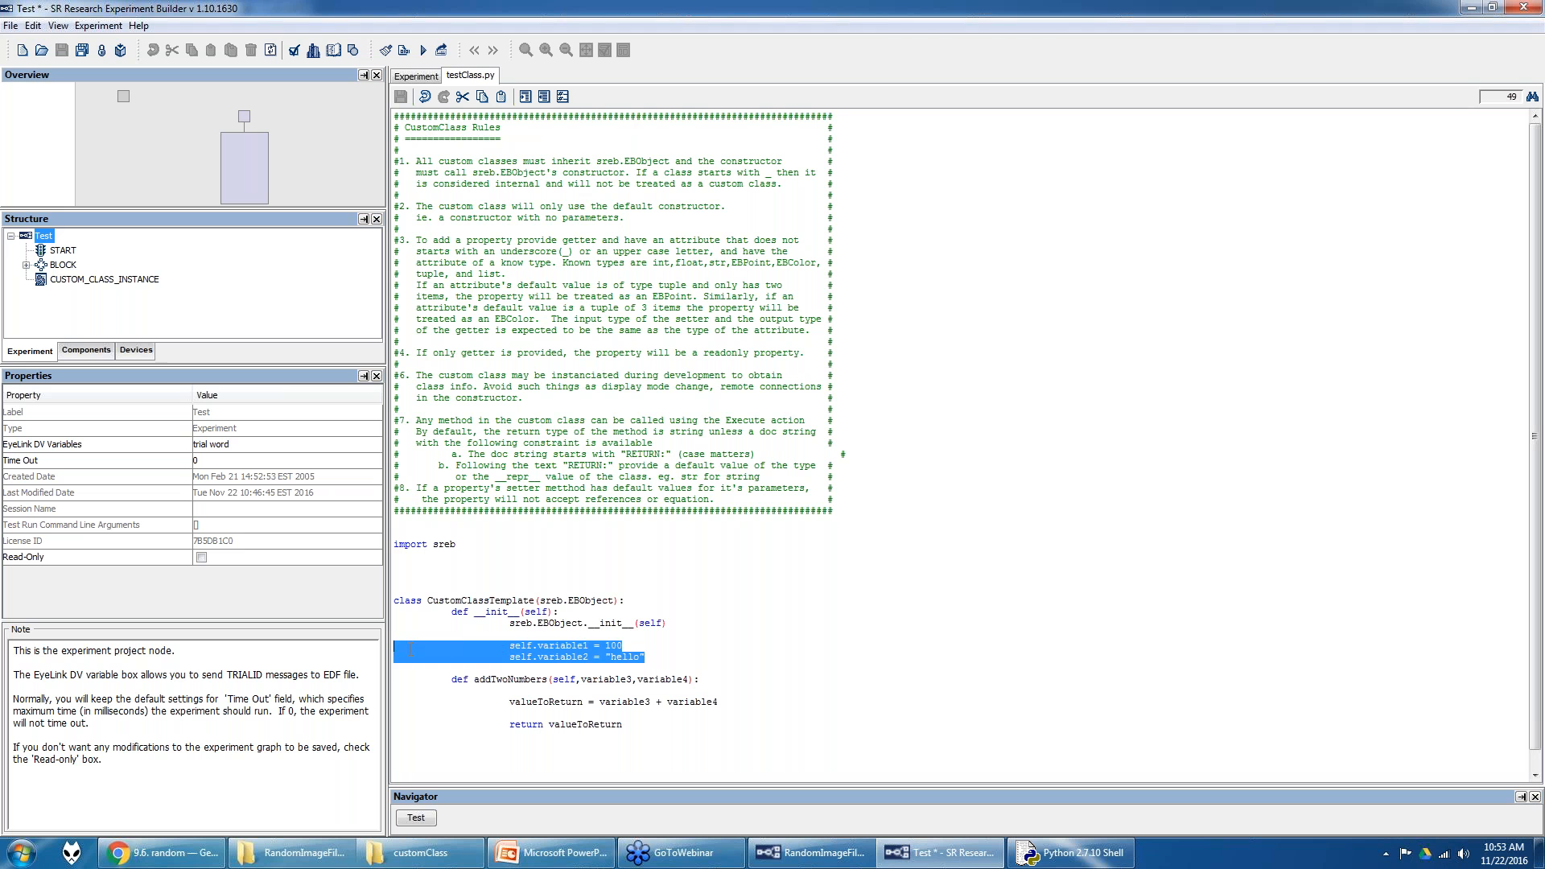
left_click(710, 654)
left_click_drag(697, 653, 488, 650)
left_click(527, 690)
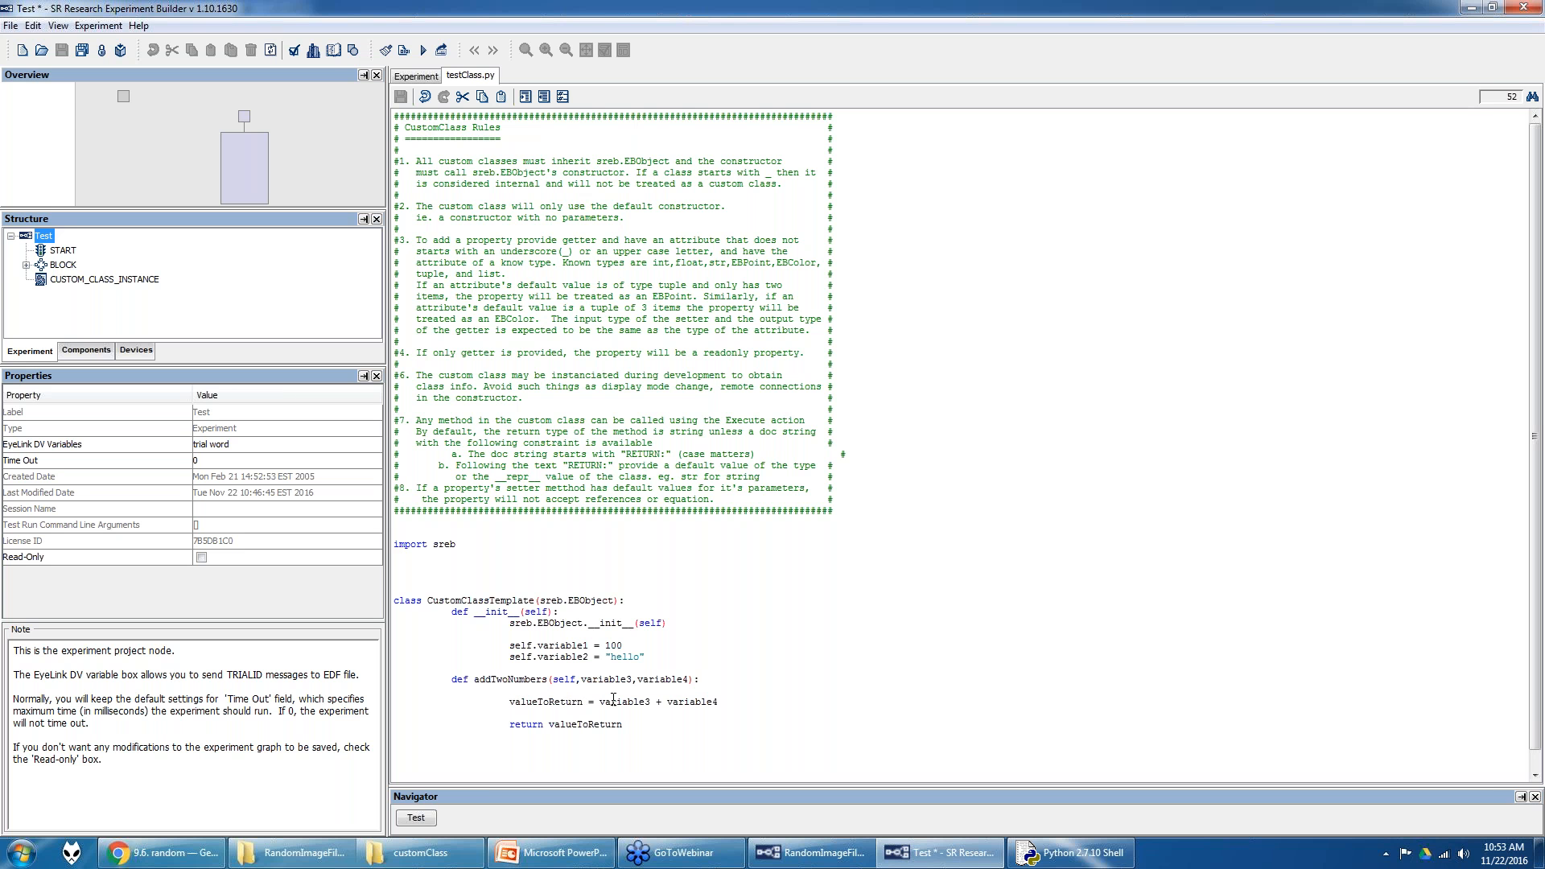
left_click_drag(601, 702, 720, 704)
left_click_drag(548, 725, 625, 726)
- Delete the connection from START to BLOCK in the experiment graph
left_click(417, 76)
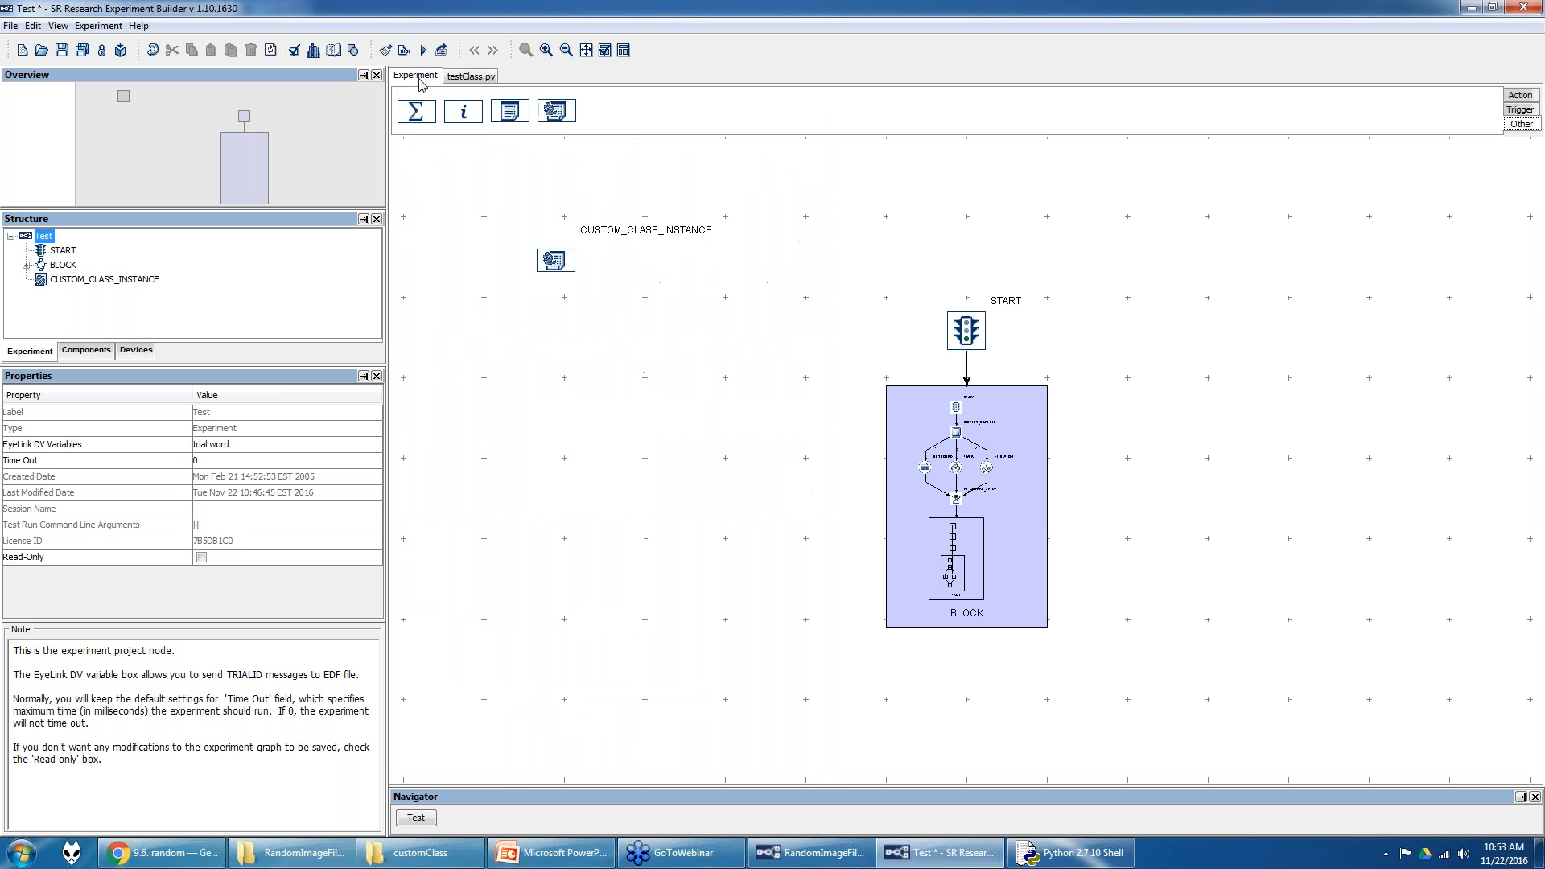
right_click(967, 368)
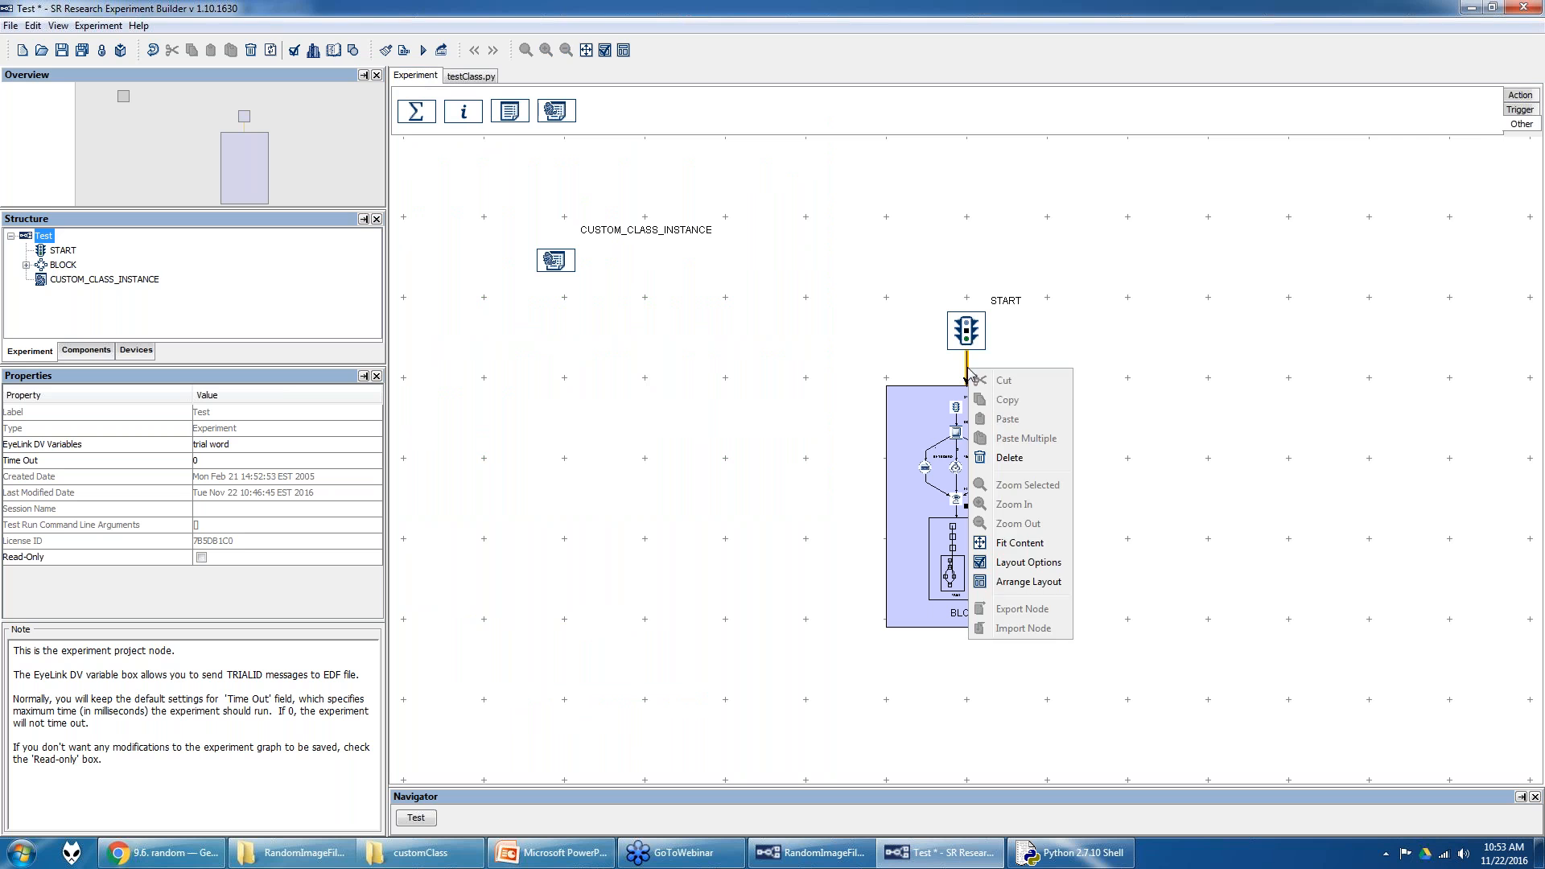
left_click(1006, 458)
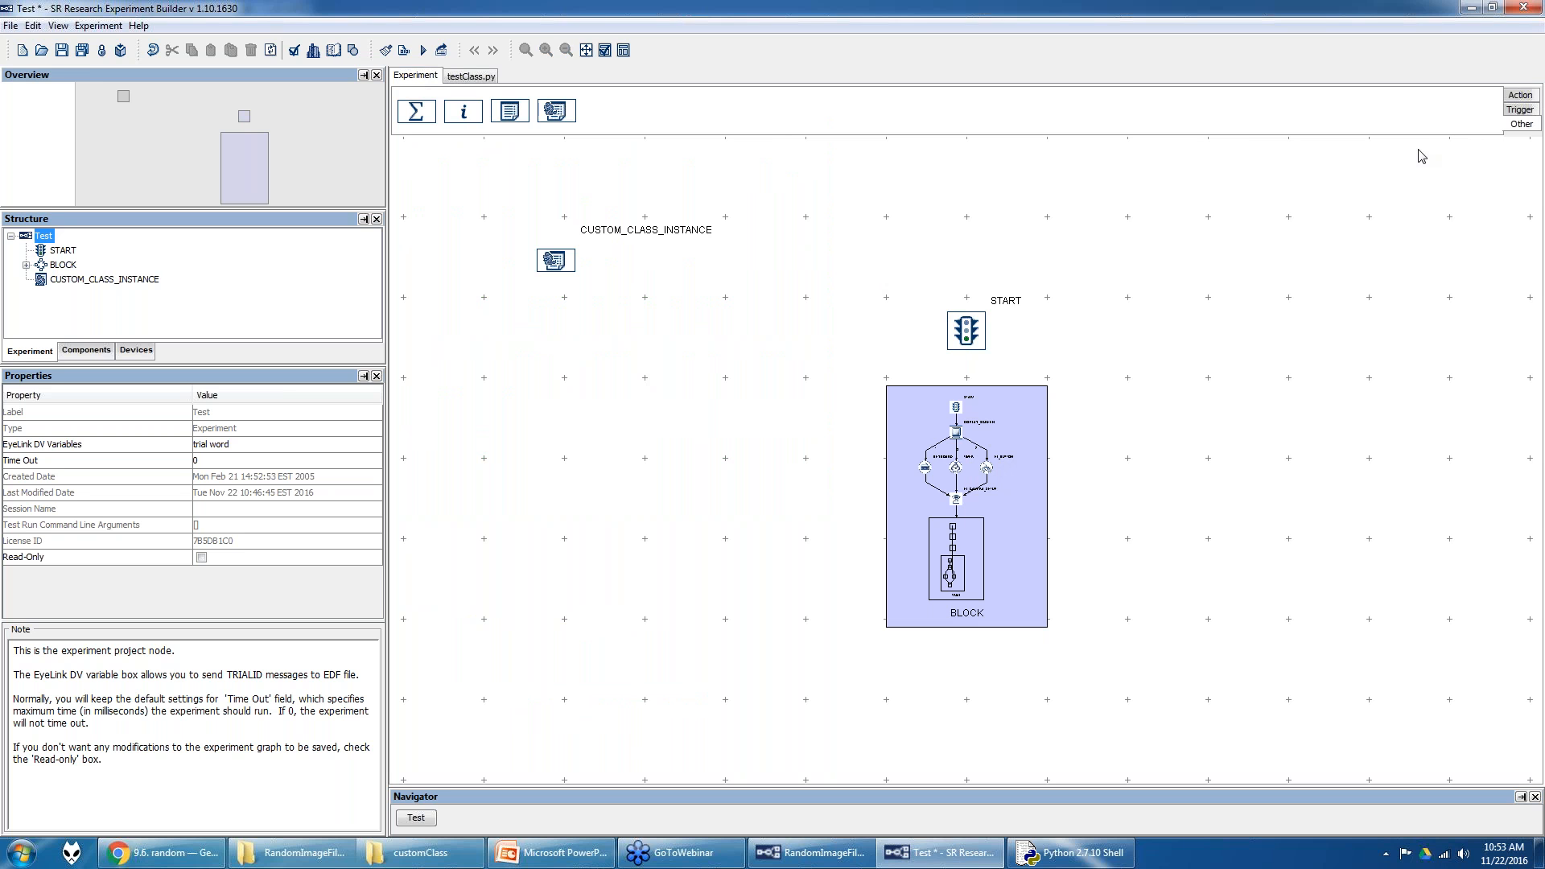
- Add an Execute action beside START and connect START to it and it to BLOCK
left_click(1510, 96)
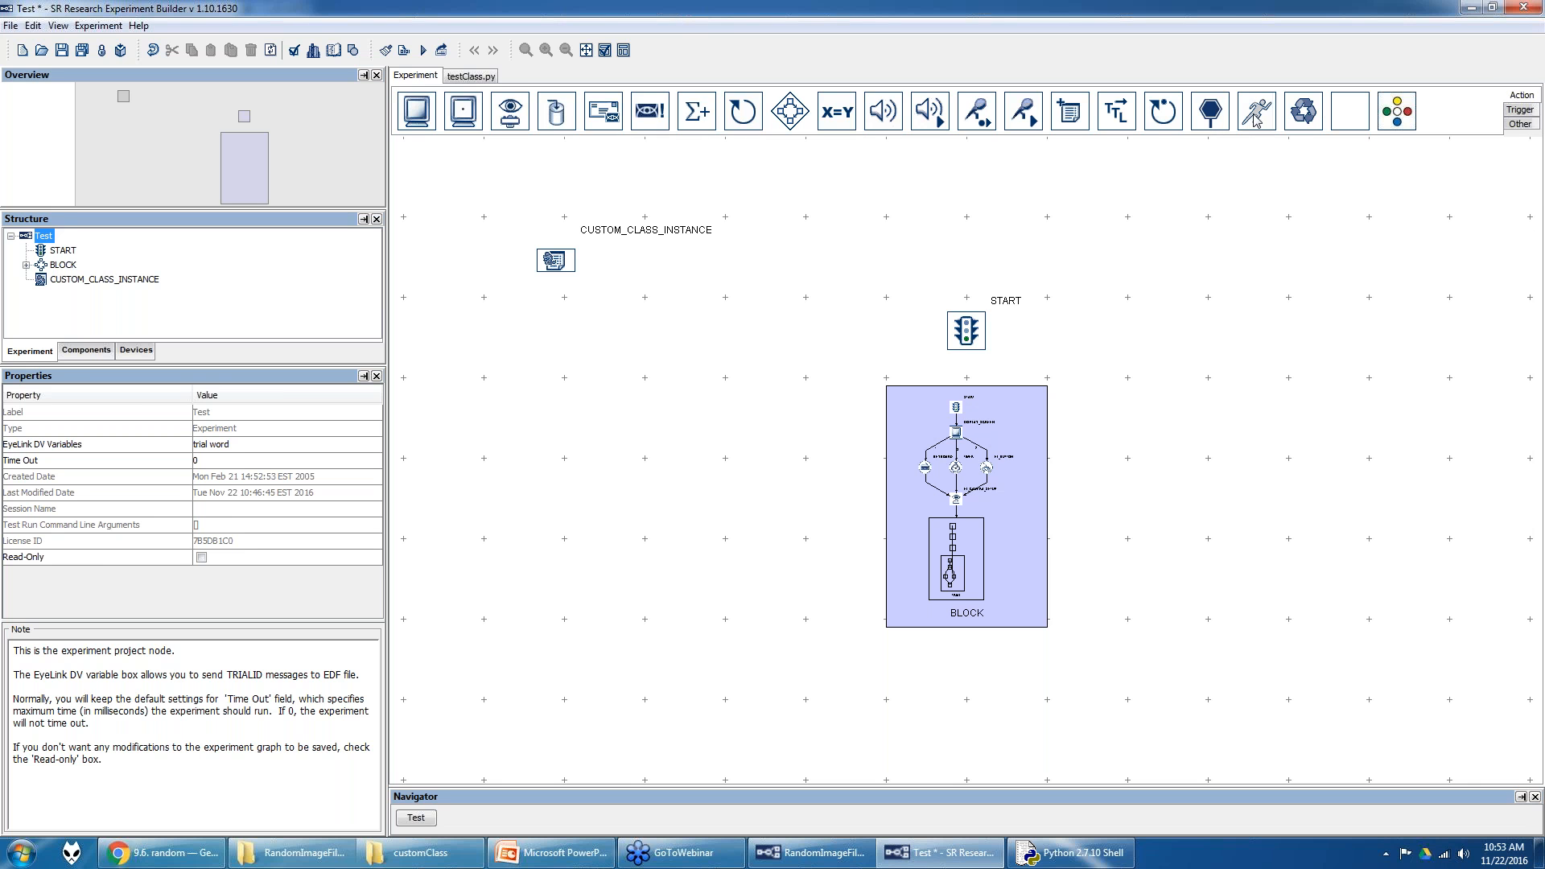
left_click_drag(1140, 187, 818, 338)
mouse_move(970, 334)
left_mouse_down()
mouse_move(837, 347)
mouse_move(903, 402)
left_mouse_up()
left_click(816, 353)
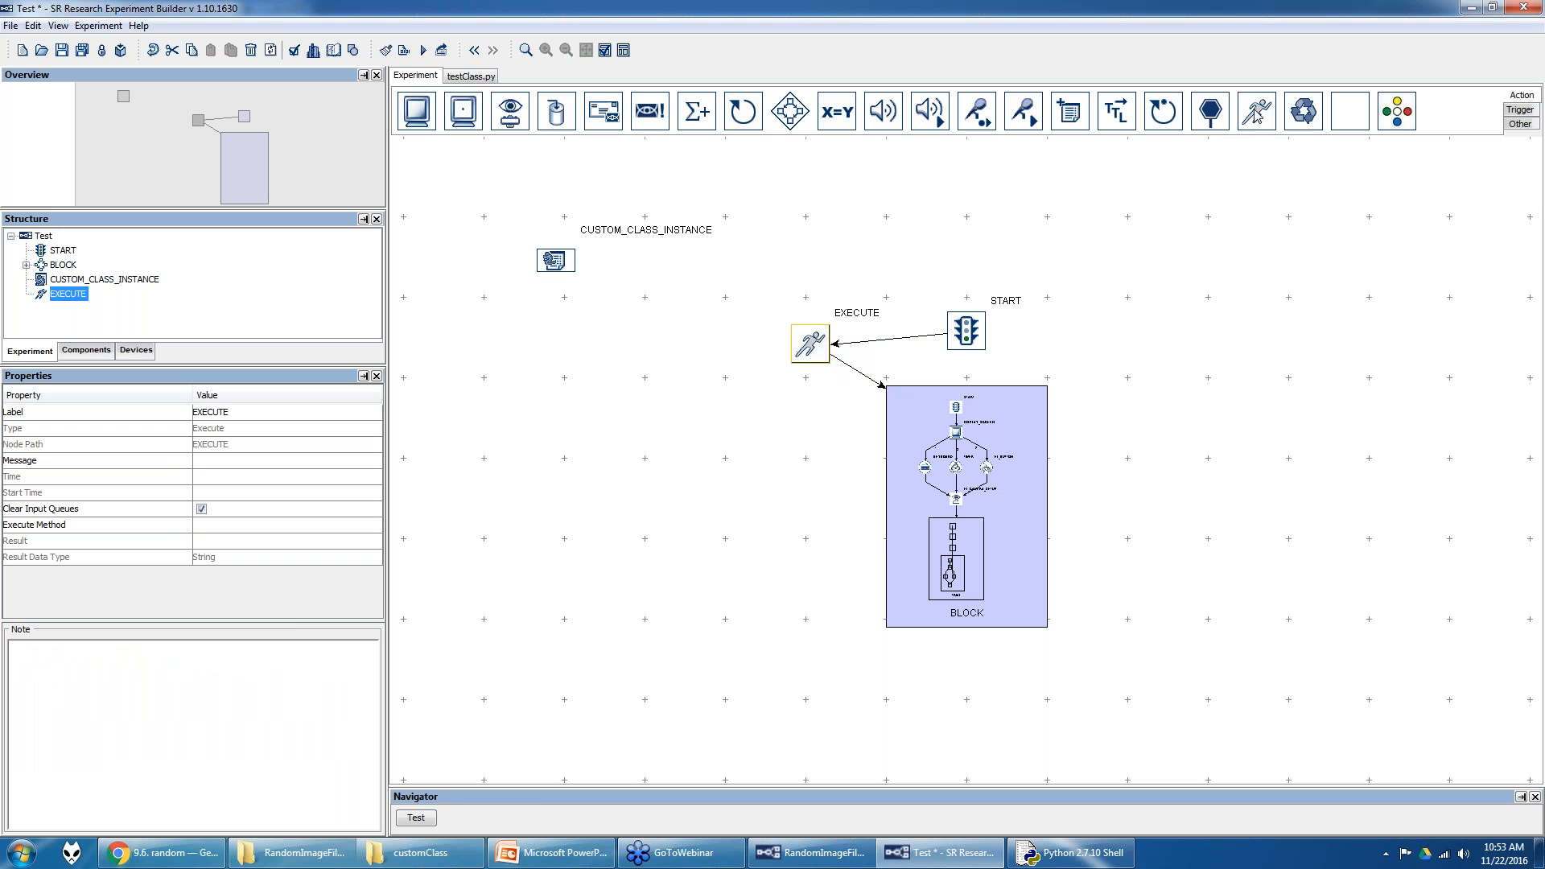
left_click(471, 78)
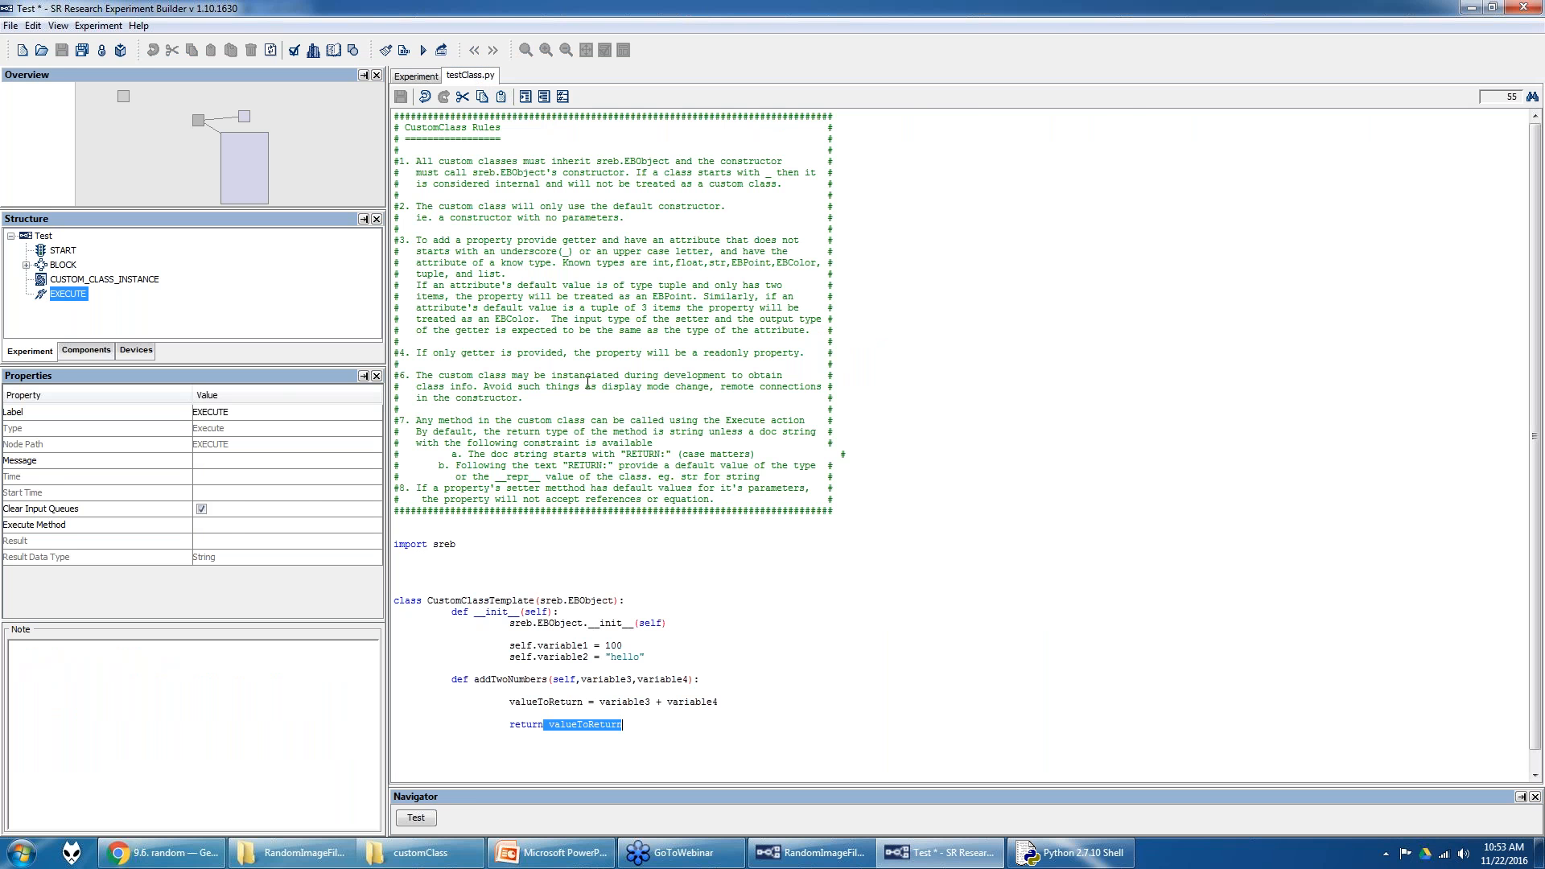
left_click(419, 77)
left_click(825, 354)
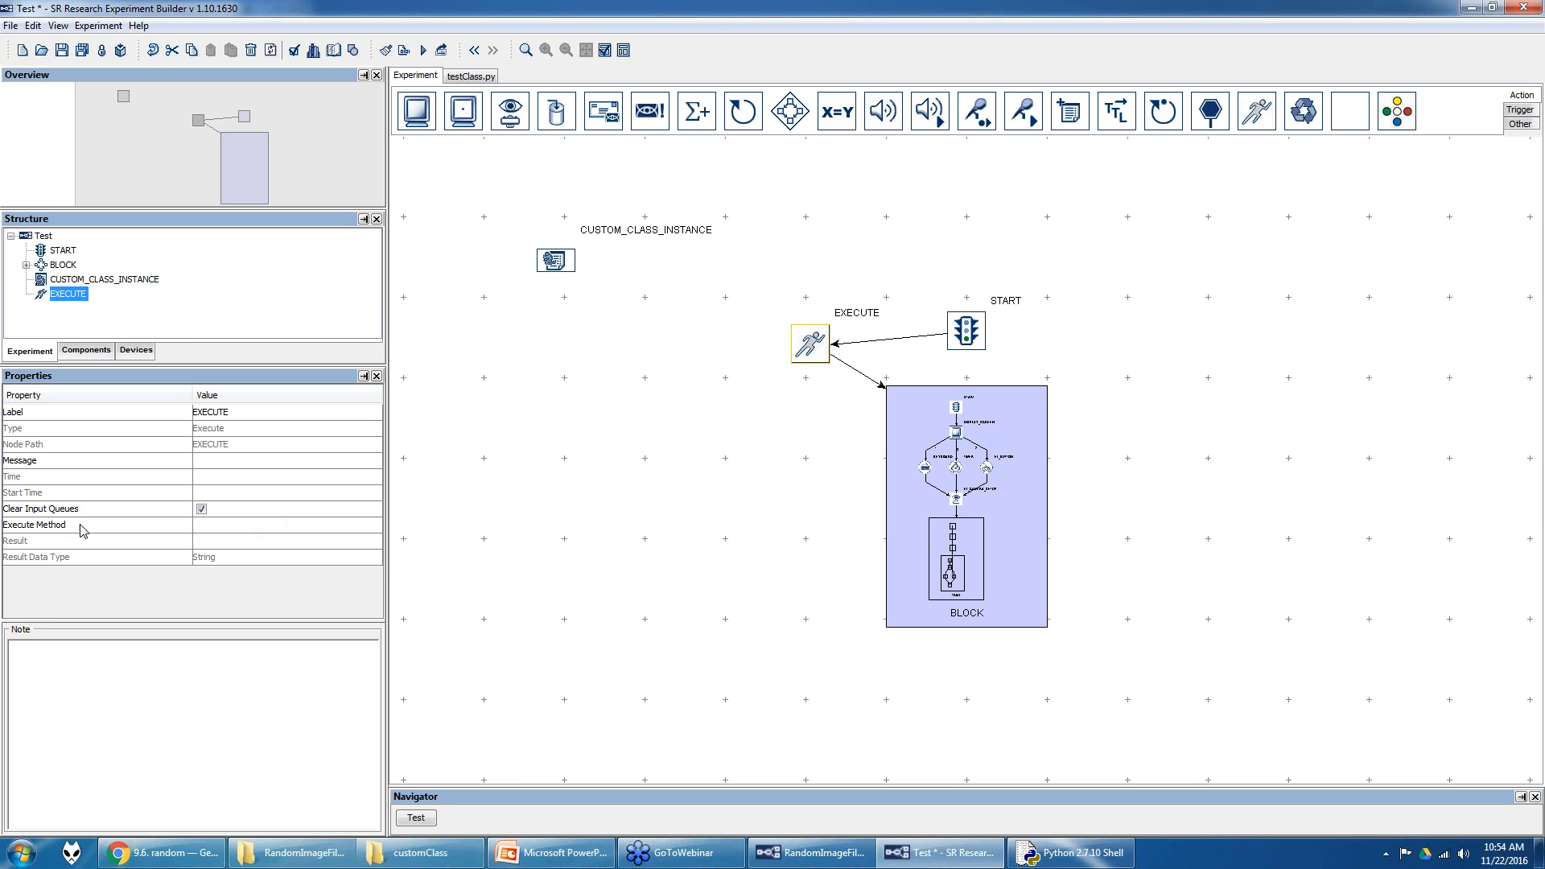
left_click_drag(813, 341, 810, 339)
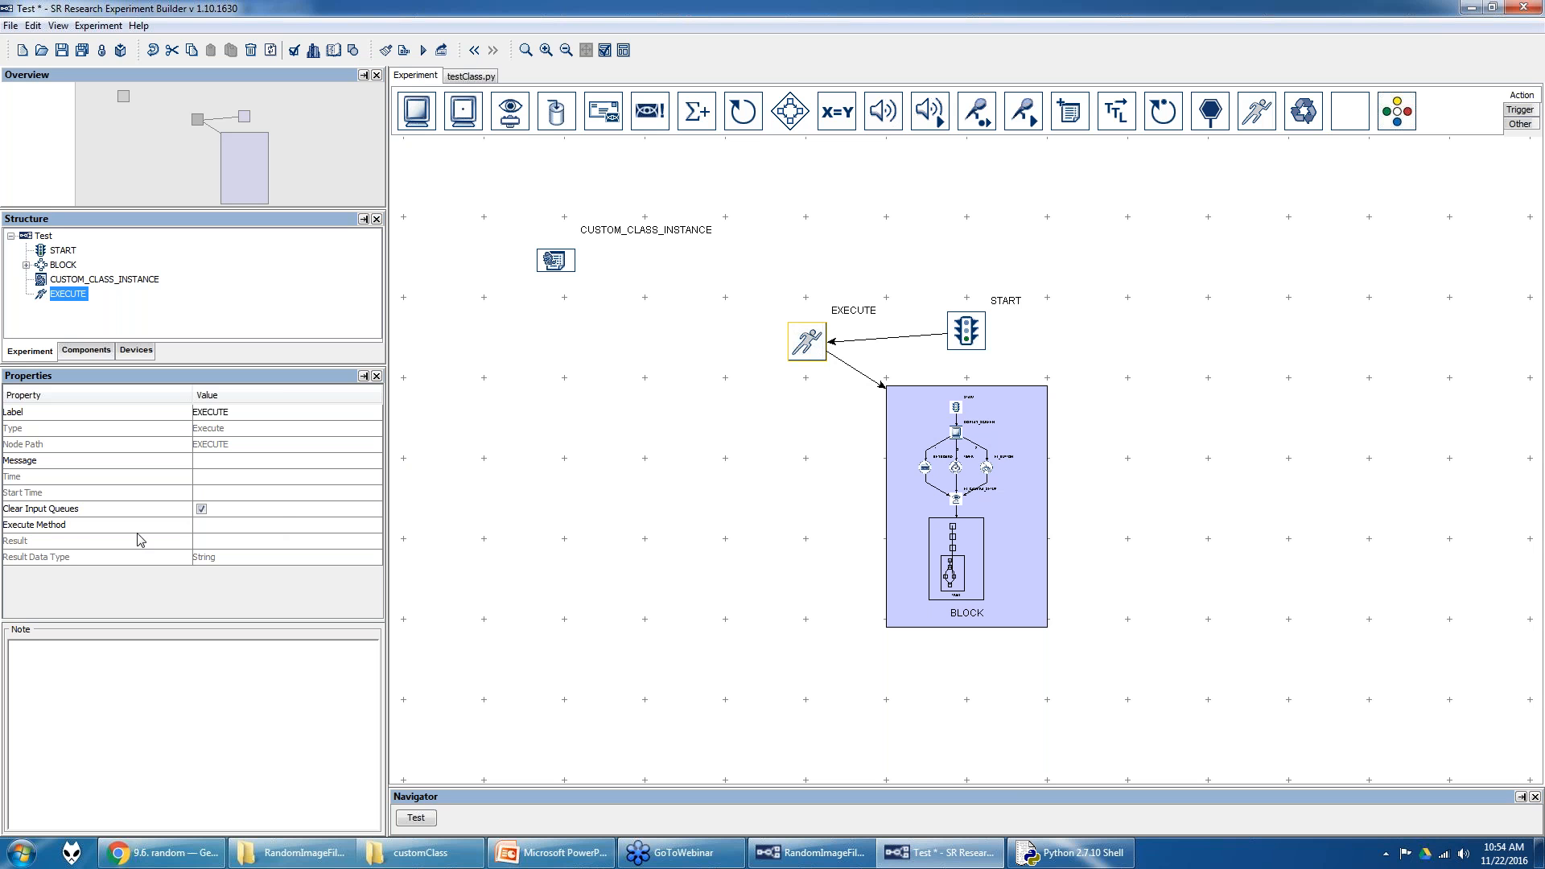
left_click(266, 532)
left_click(363, 525)
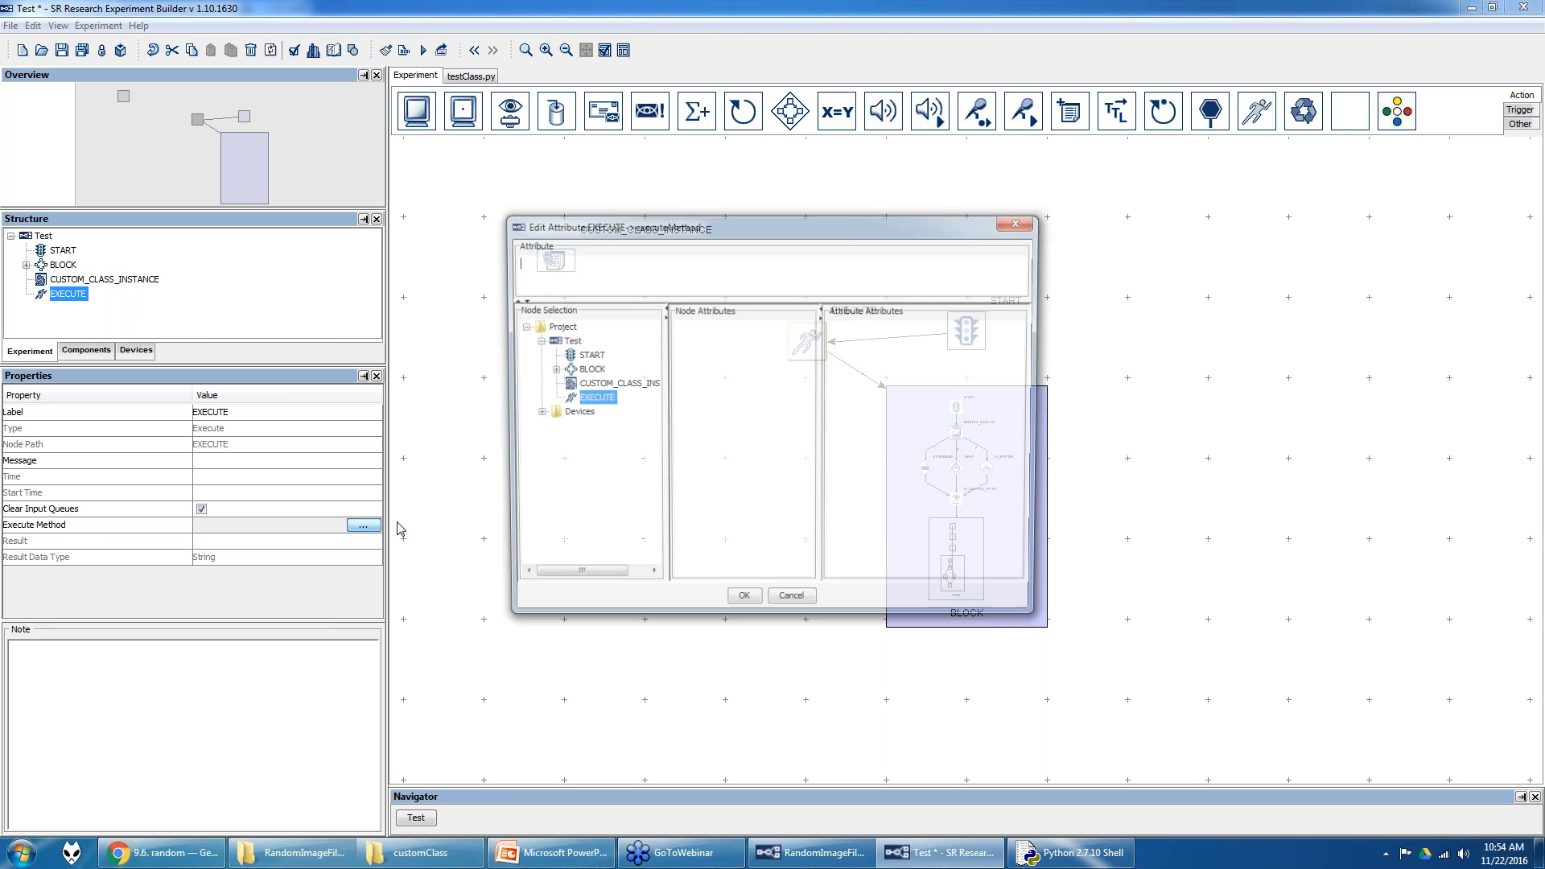
left_click(583, 386)
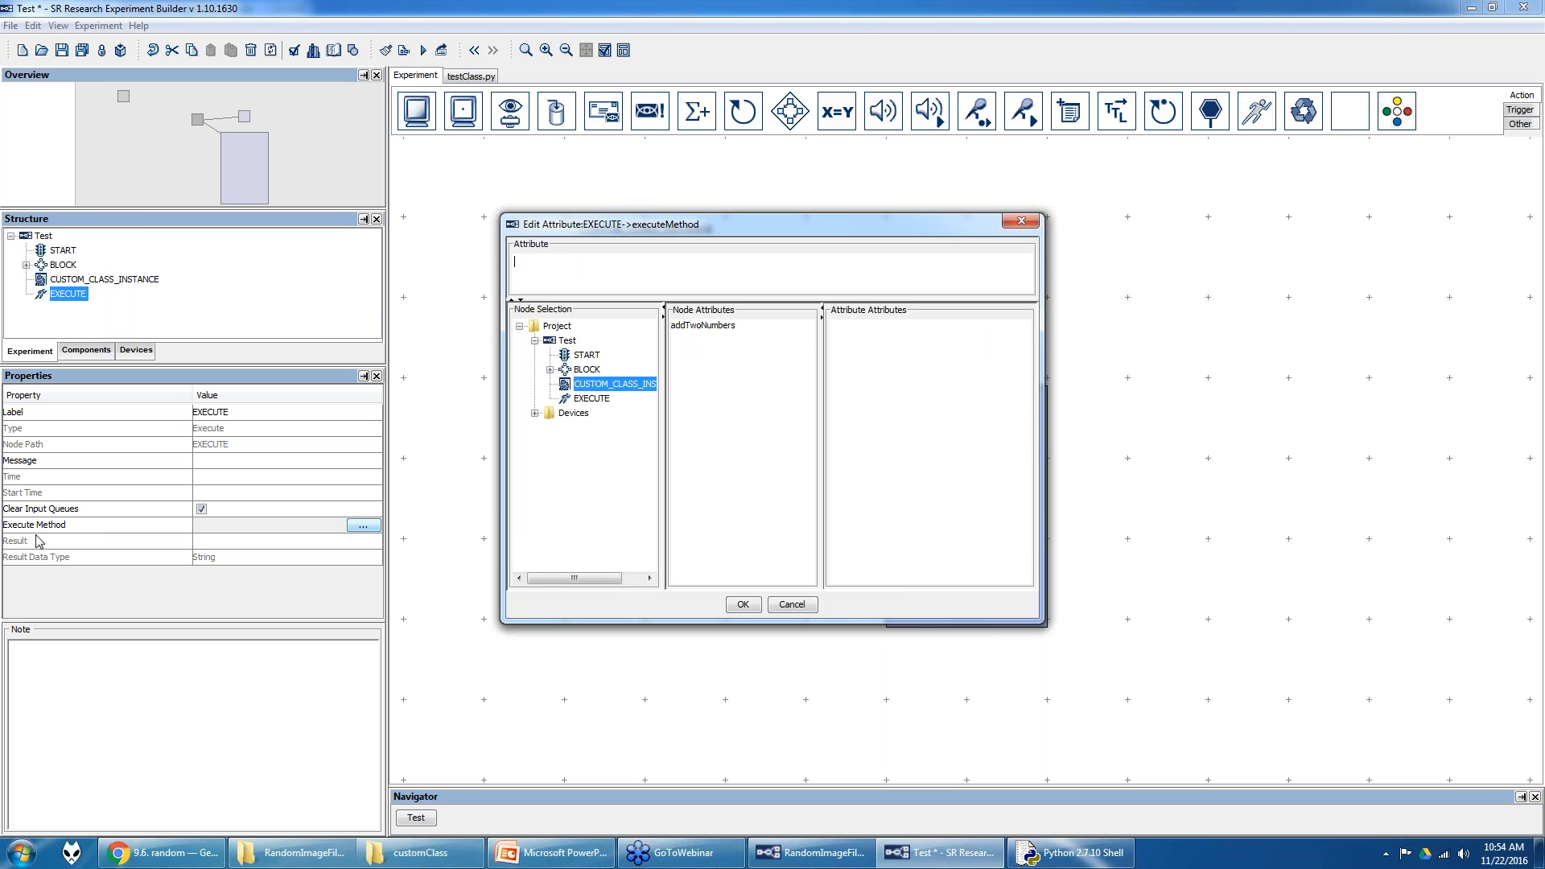
double_click(707, 326)
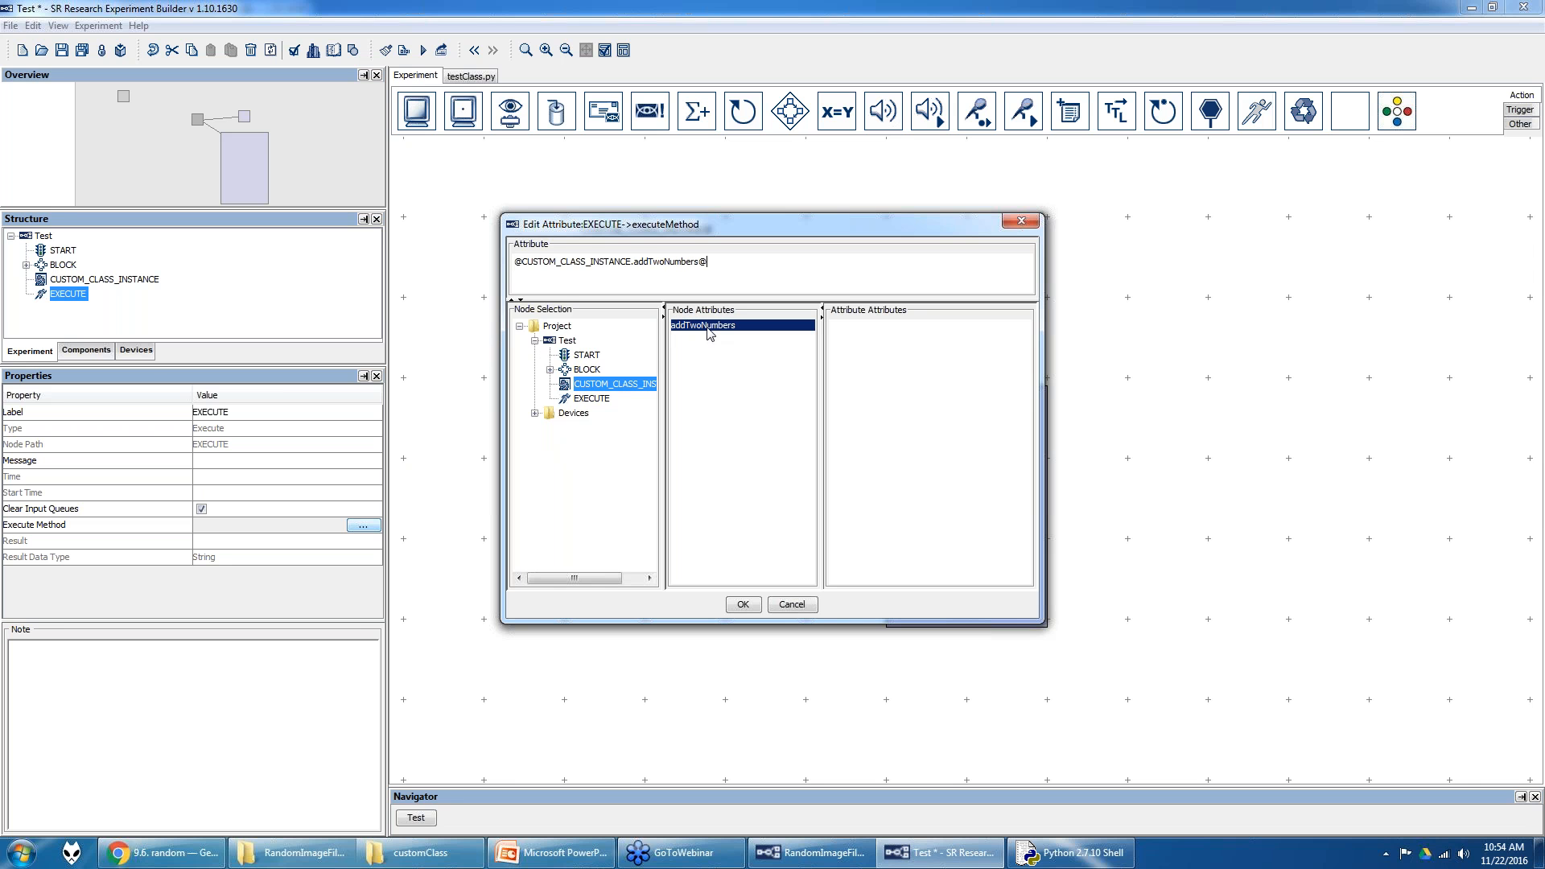
left_click(743, 604)
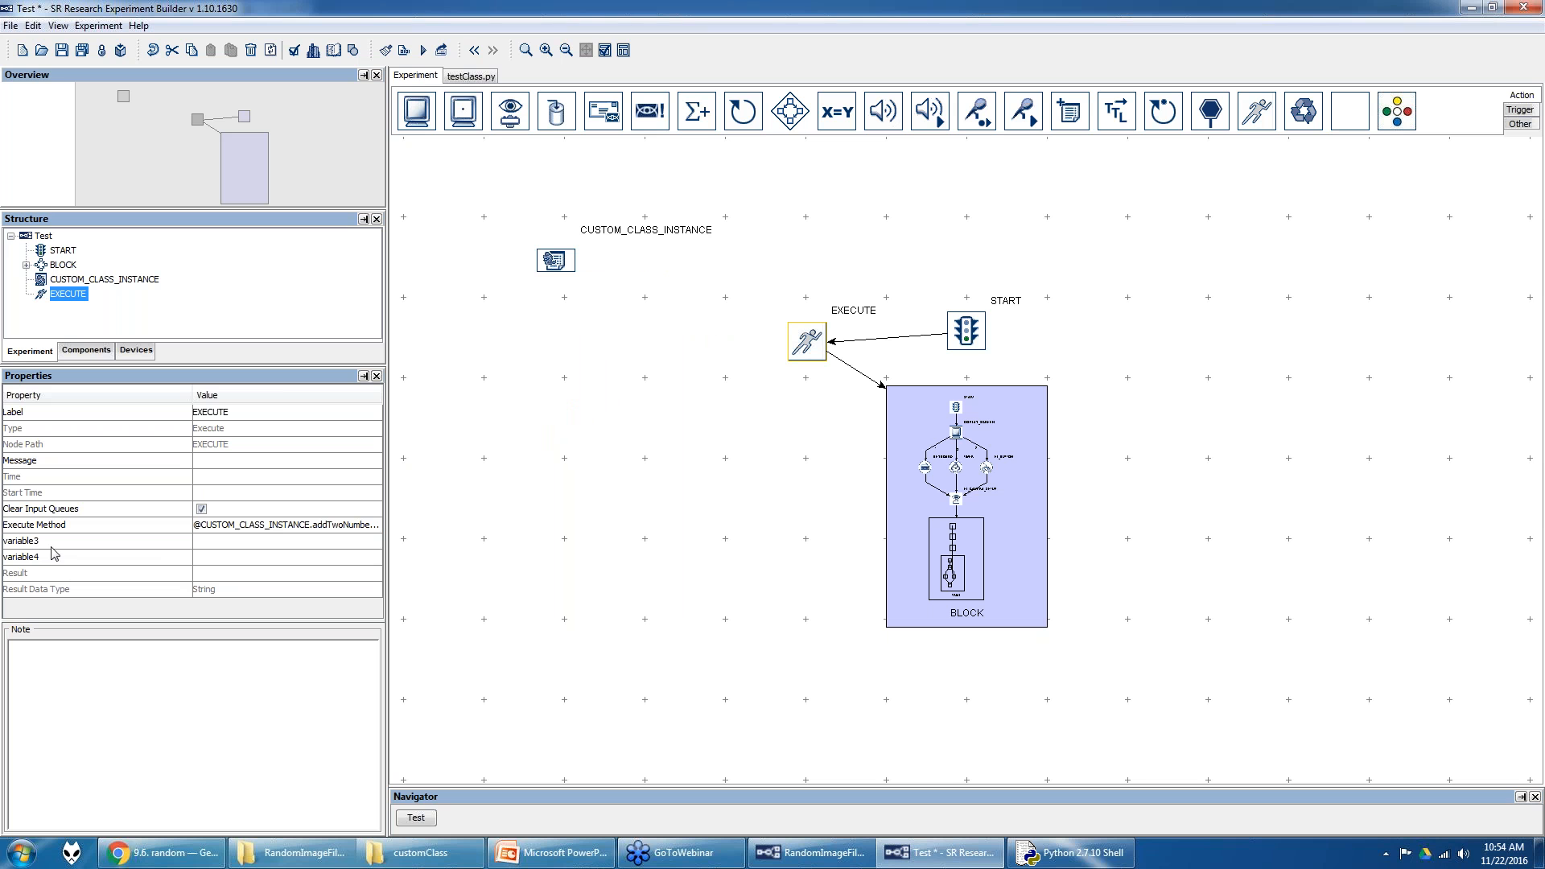
- Set the EXECUTE action's variable3 to 5 and variable4 to 12
left_click(219, 545)
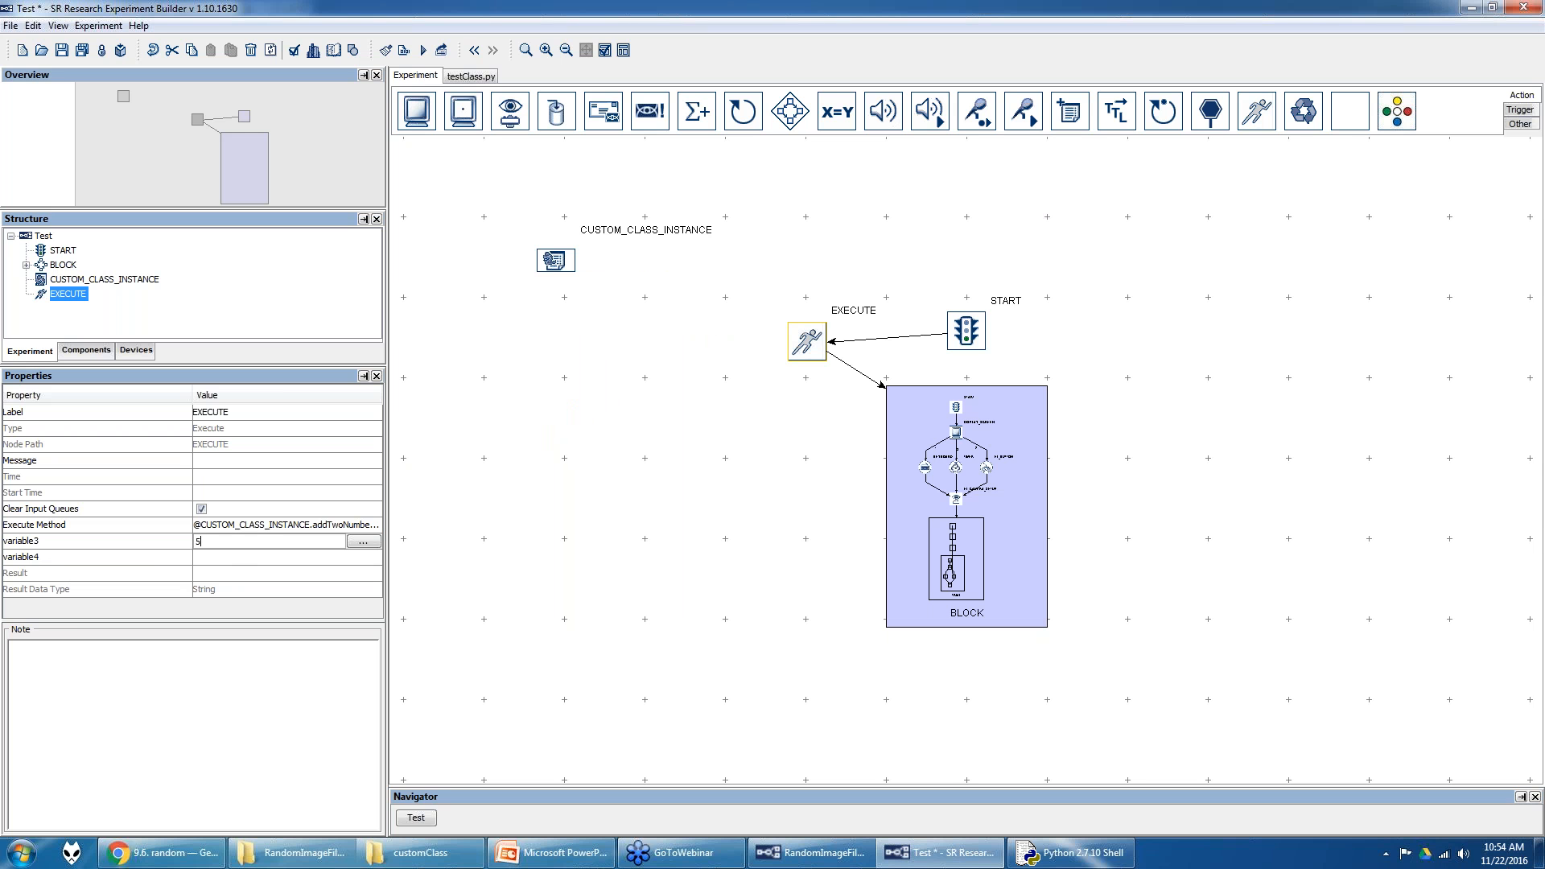
key("Return")
left_click(236, 562)
key("Return")
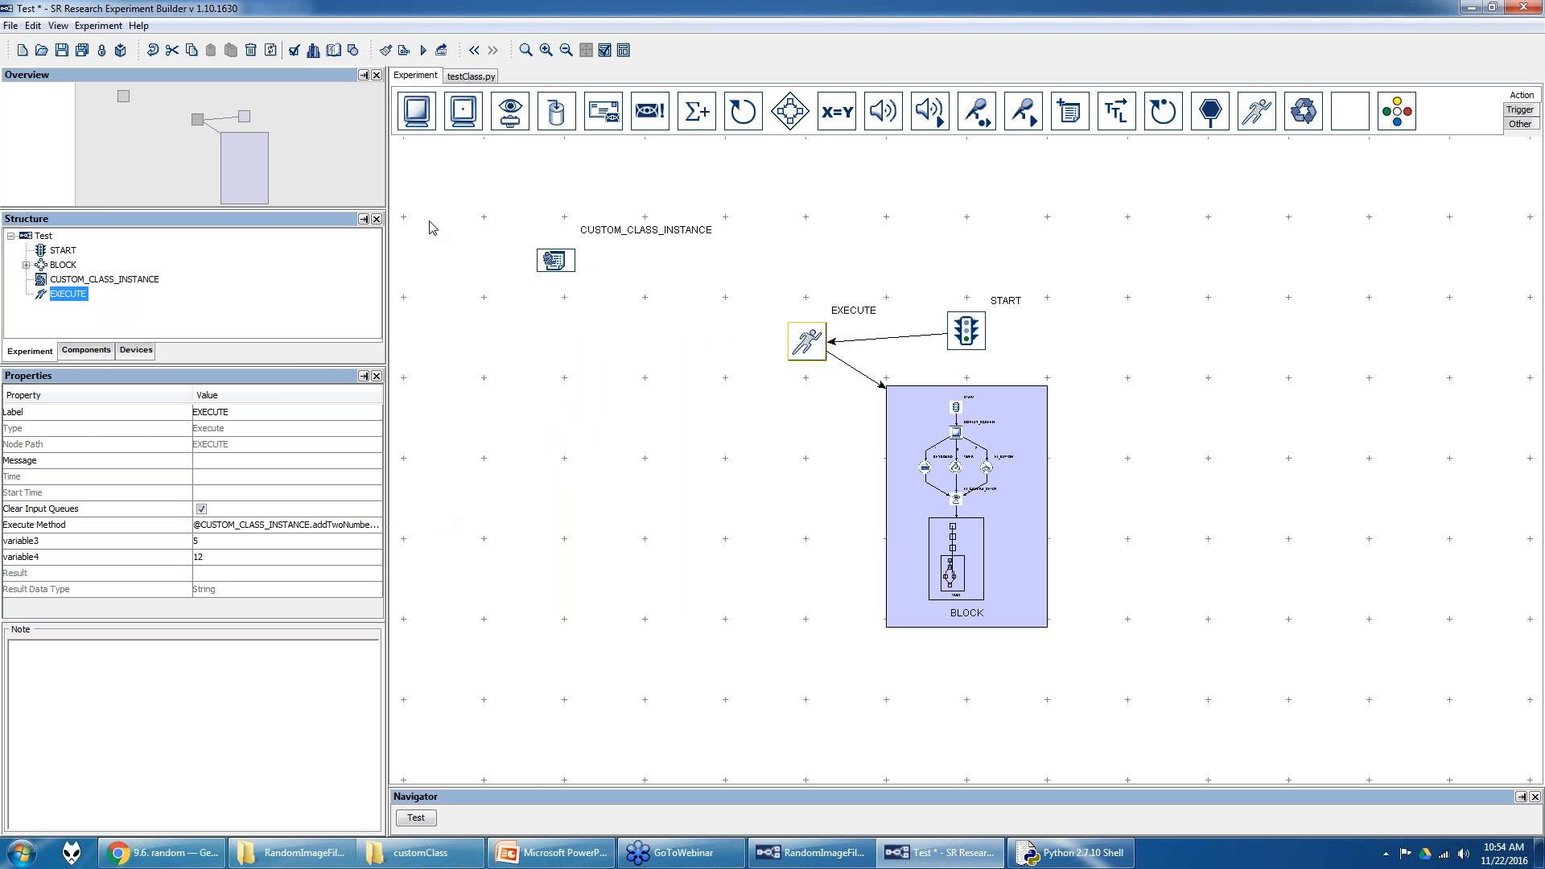
- Compare the EXECUTE action's variable3 and variable4 properties with the addTwoNumbers parameters and sum in testClass.py
left_click(463, 79)
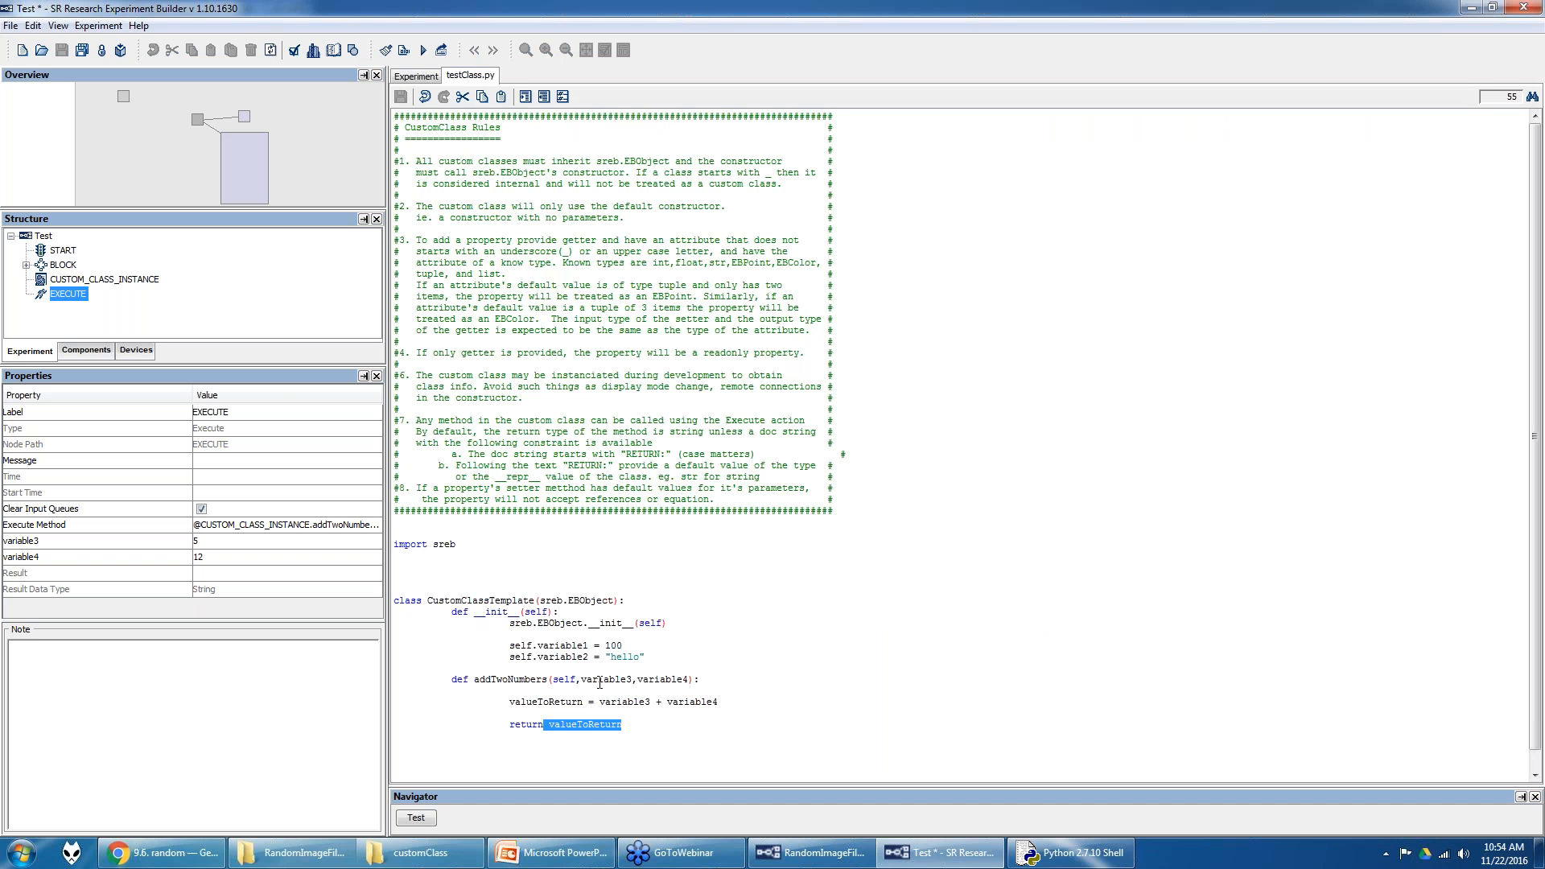
mouse_move(581, 680)
left_mouse_down()
mouse_move(654, 680)
mouse_move(636, 680)
left_mouse_up()
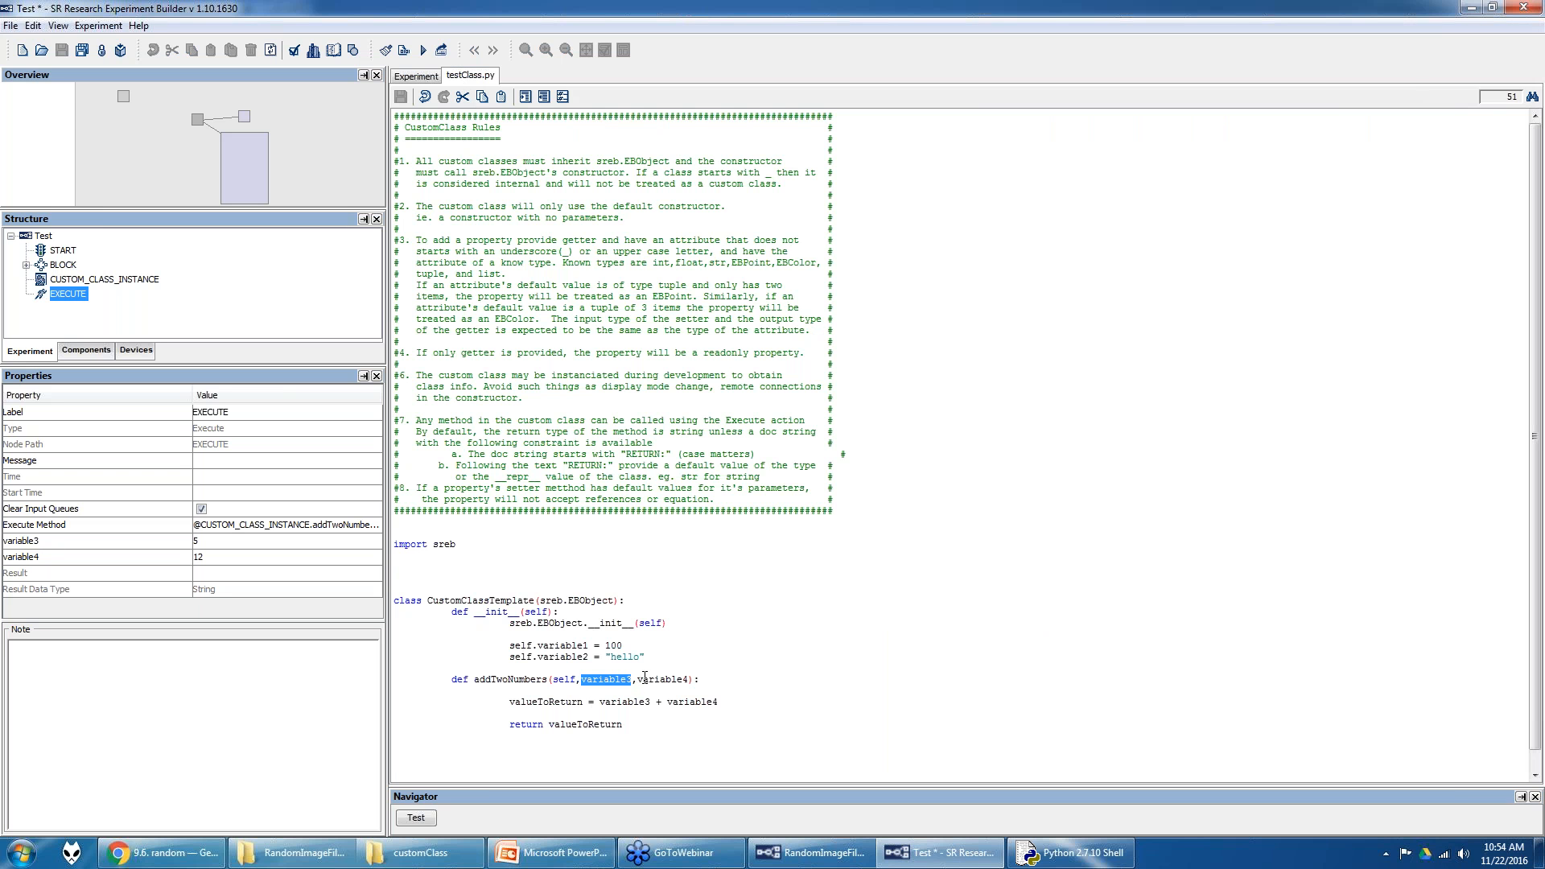
left_click(219, 545)
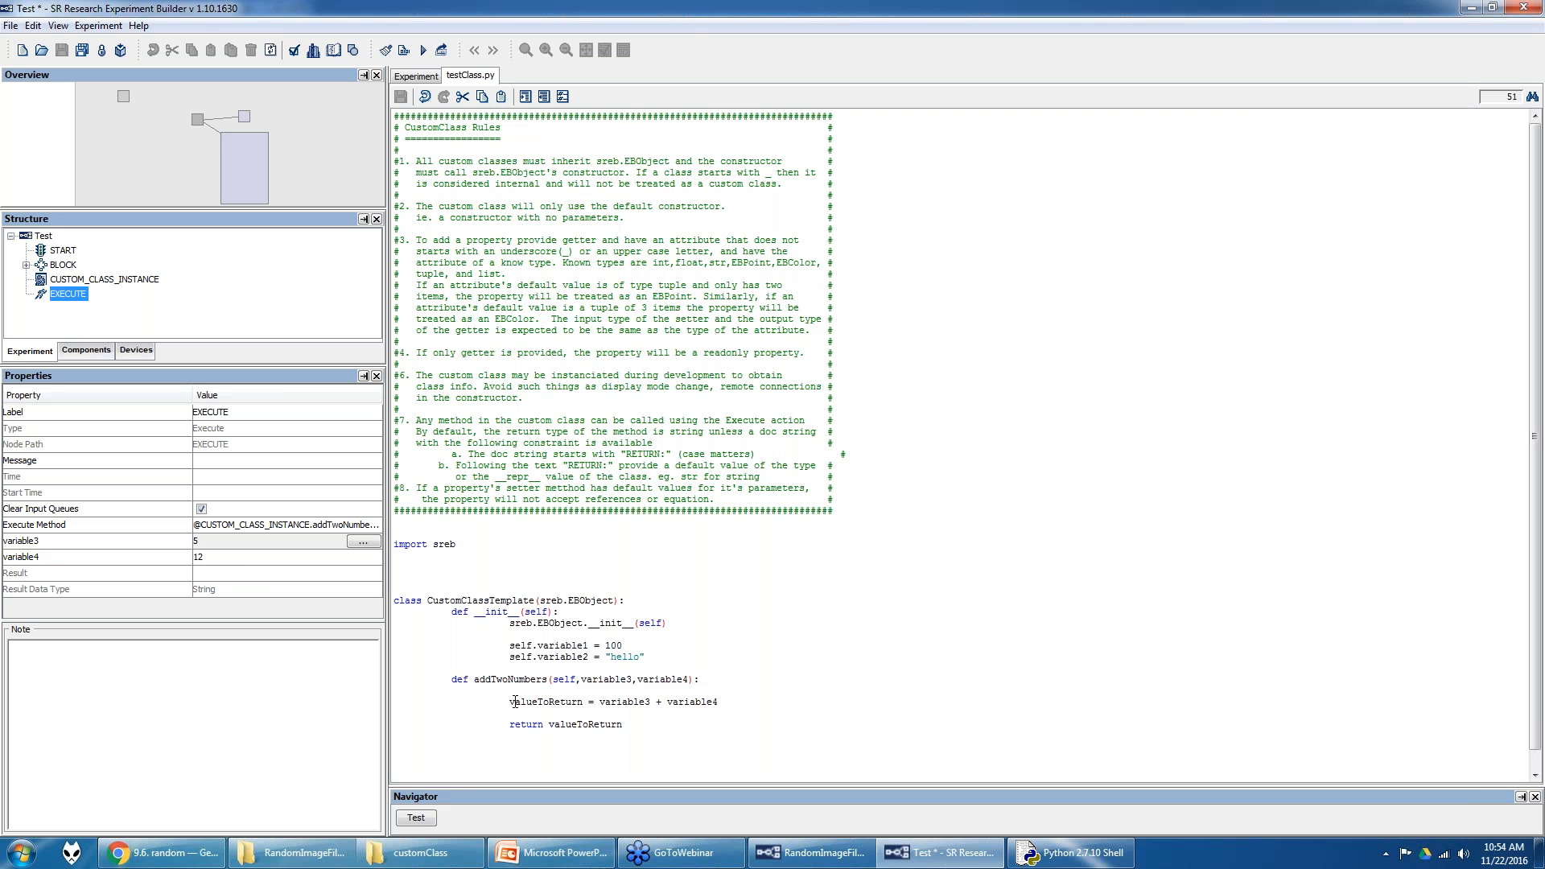
left_click_drag(511, 702, 584, 702)
- Add a Variable node to the experiment graph, label it RETURNED_VALUE and set its value to 0
left_click(416, 76)
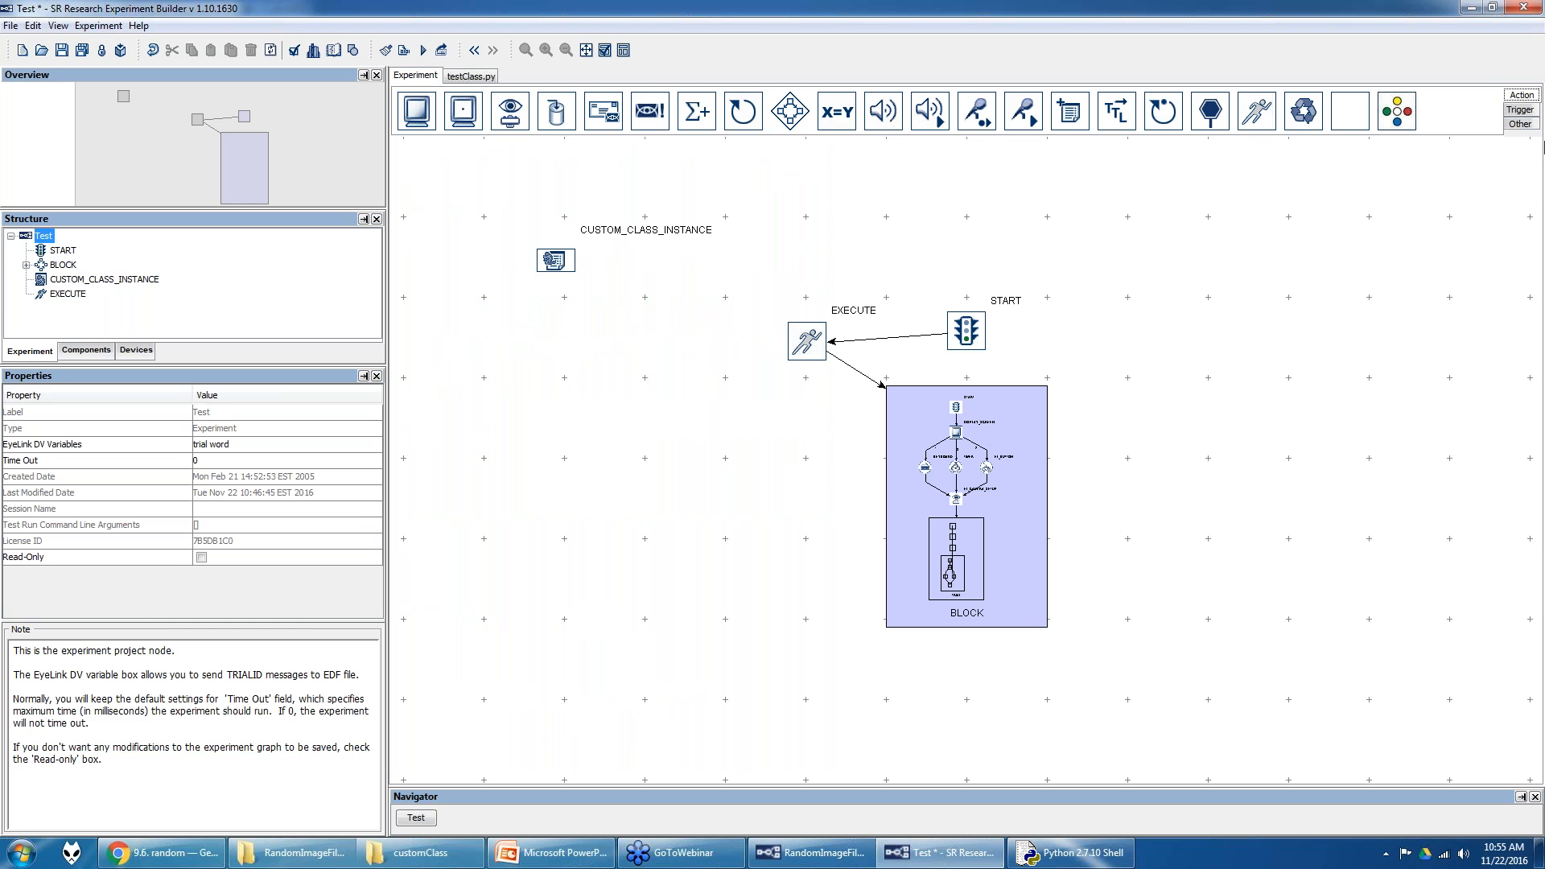
left_click(1521, 125)
left_click_drag(471, 112, 481, 370)
double_click(239, 412)
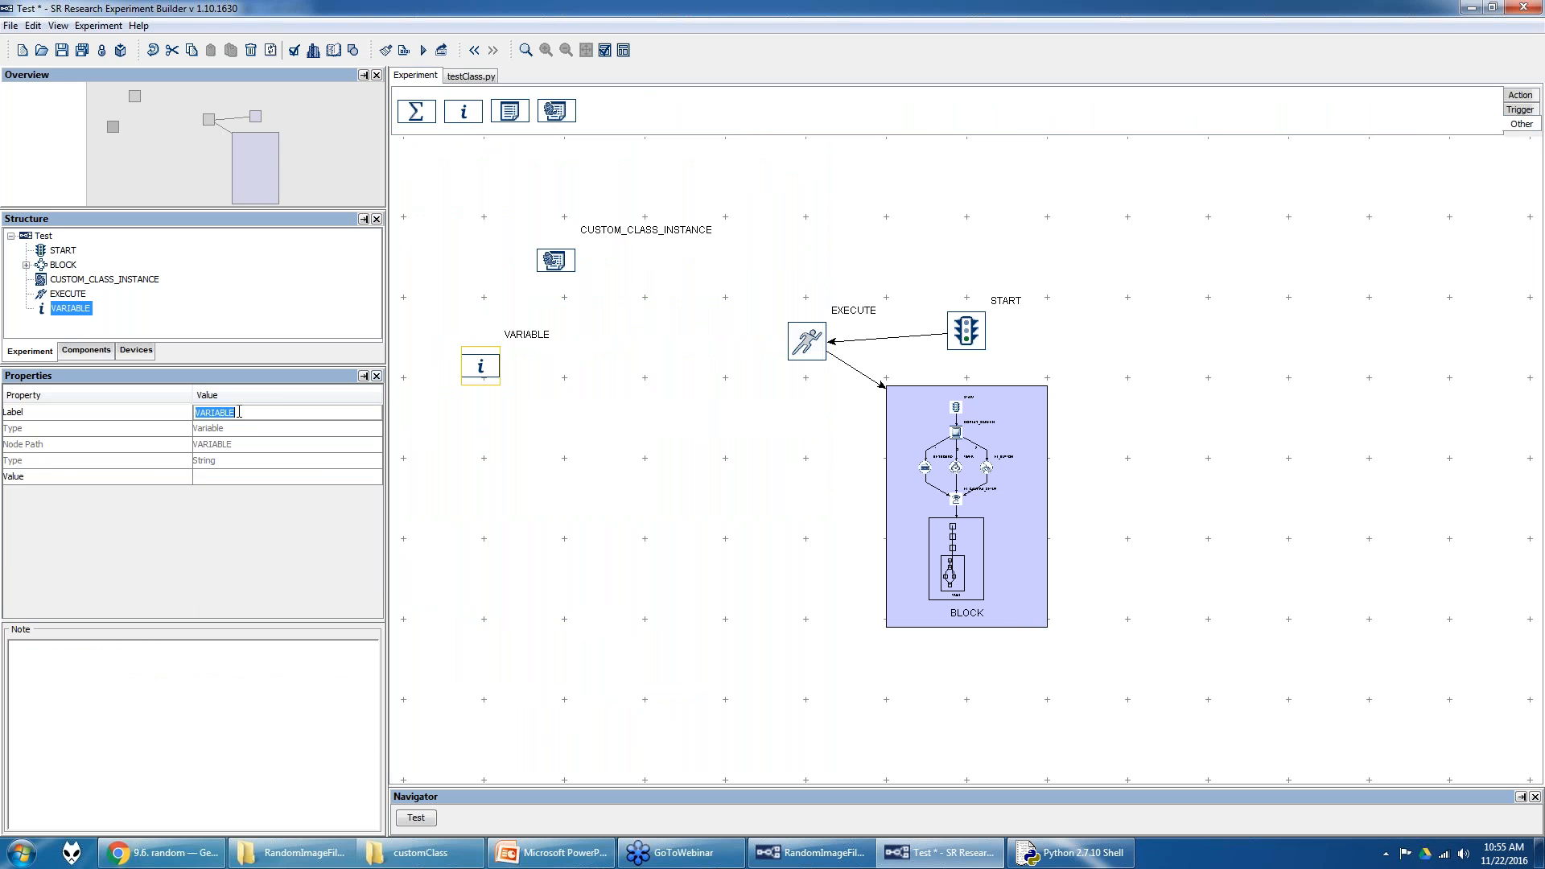
type("RETURNED_VALUE")
key("Return")
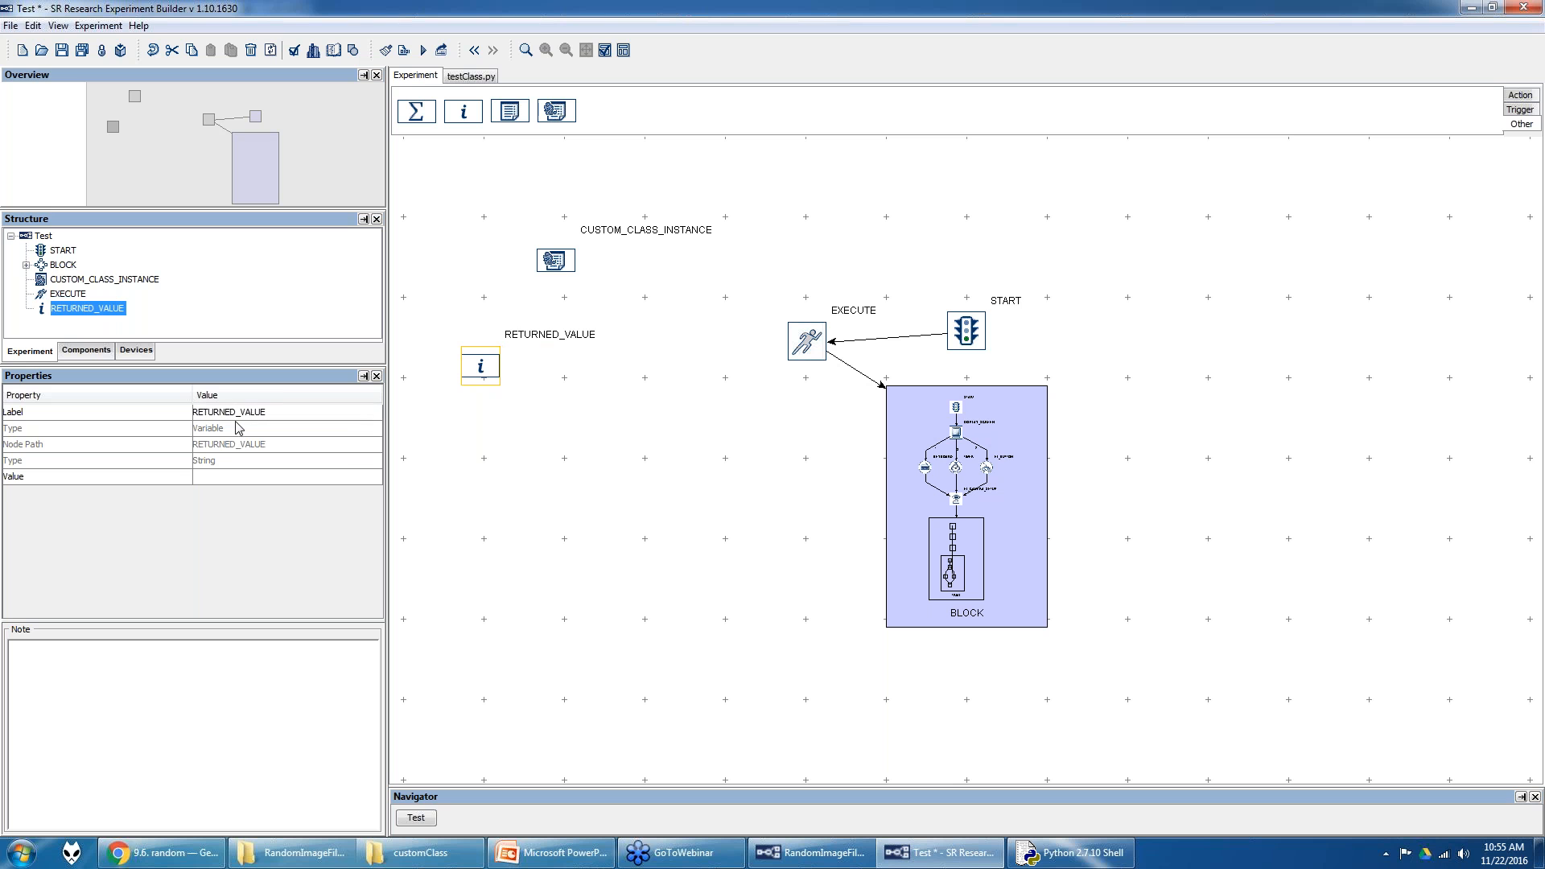
left_click(232, 476)
type("0")
key("Return")
- Replace the connection between EXECUTE and BLOCK with an Update Attribute action linked from EXECUTE and on to BLOCK
right_click(859, 373)
left_click(1094, 342)
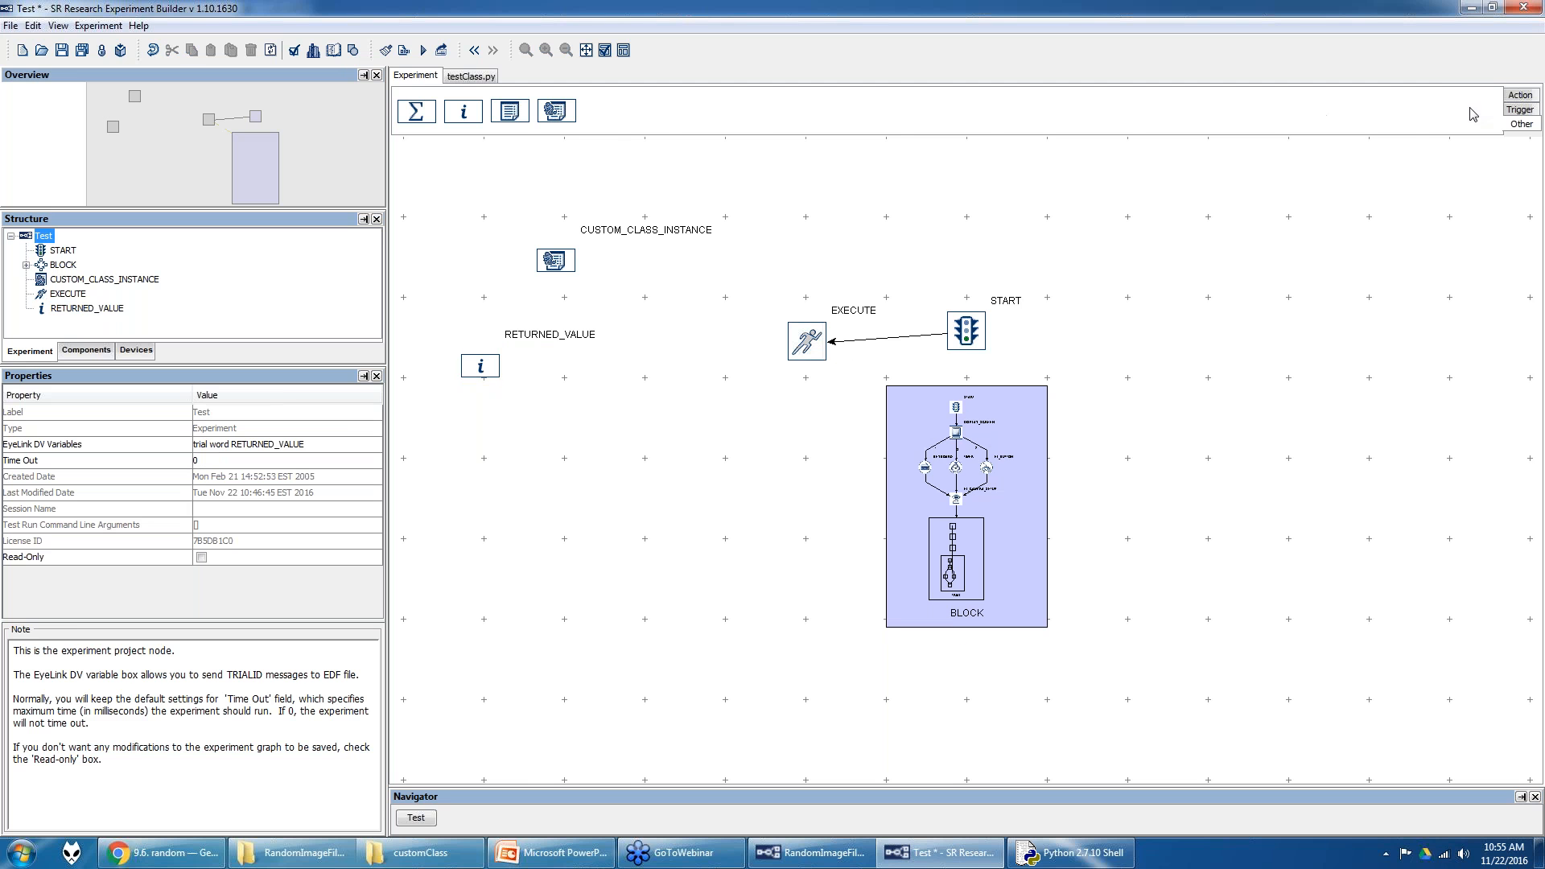
left_click(1510, 97)
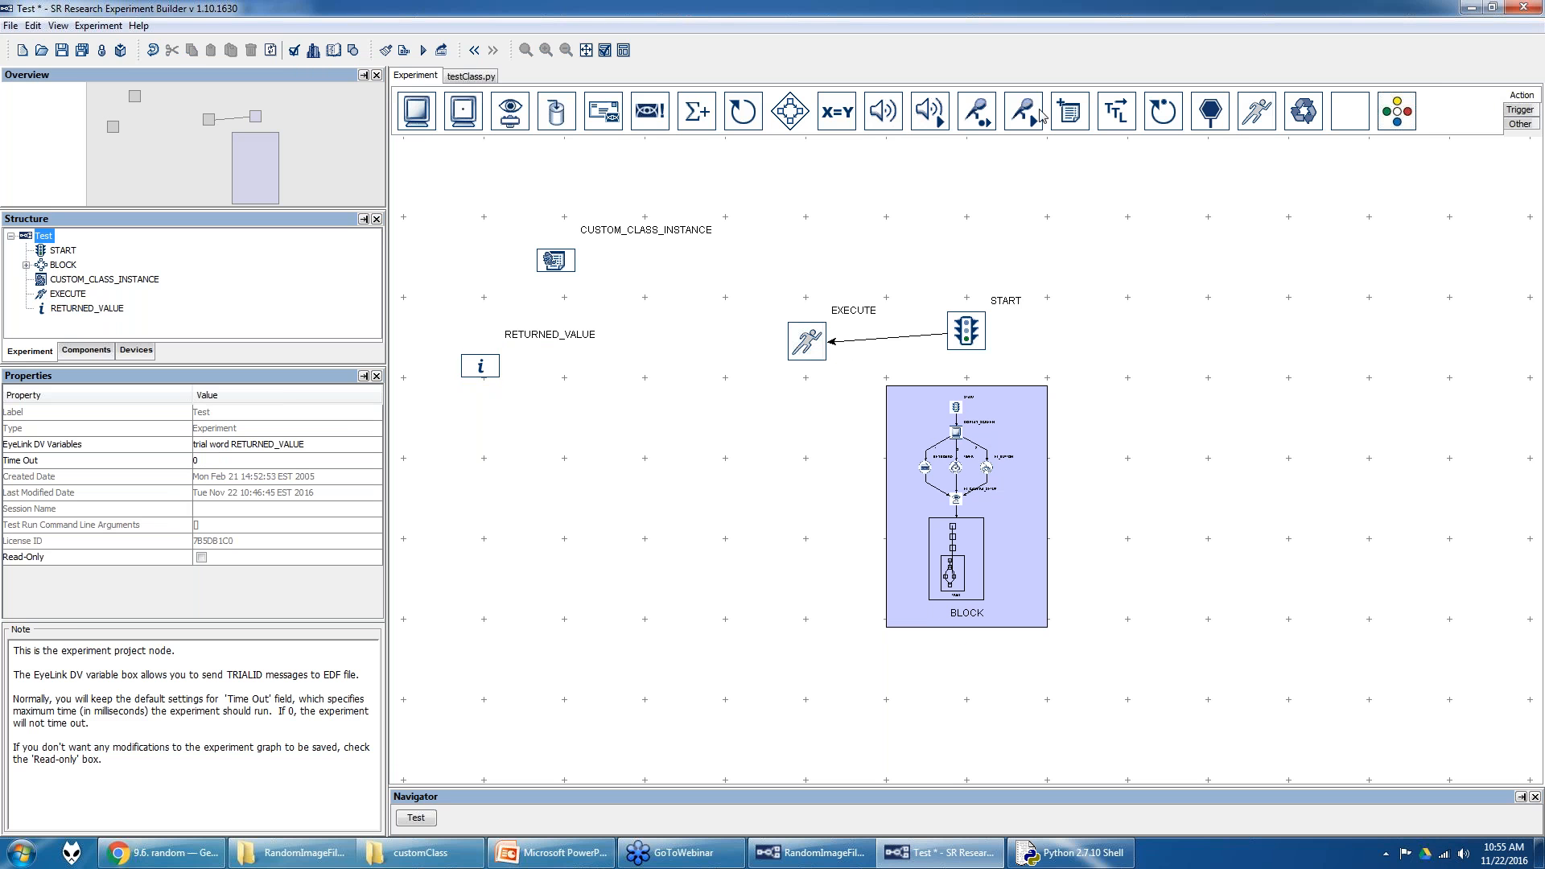
left_click_drag(805, 418, 802, 411)
left_click_drag(827, 342, 813, 411)
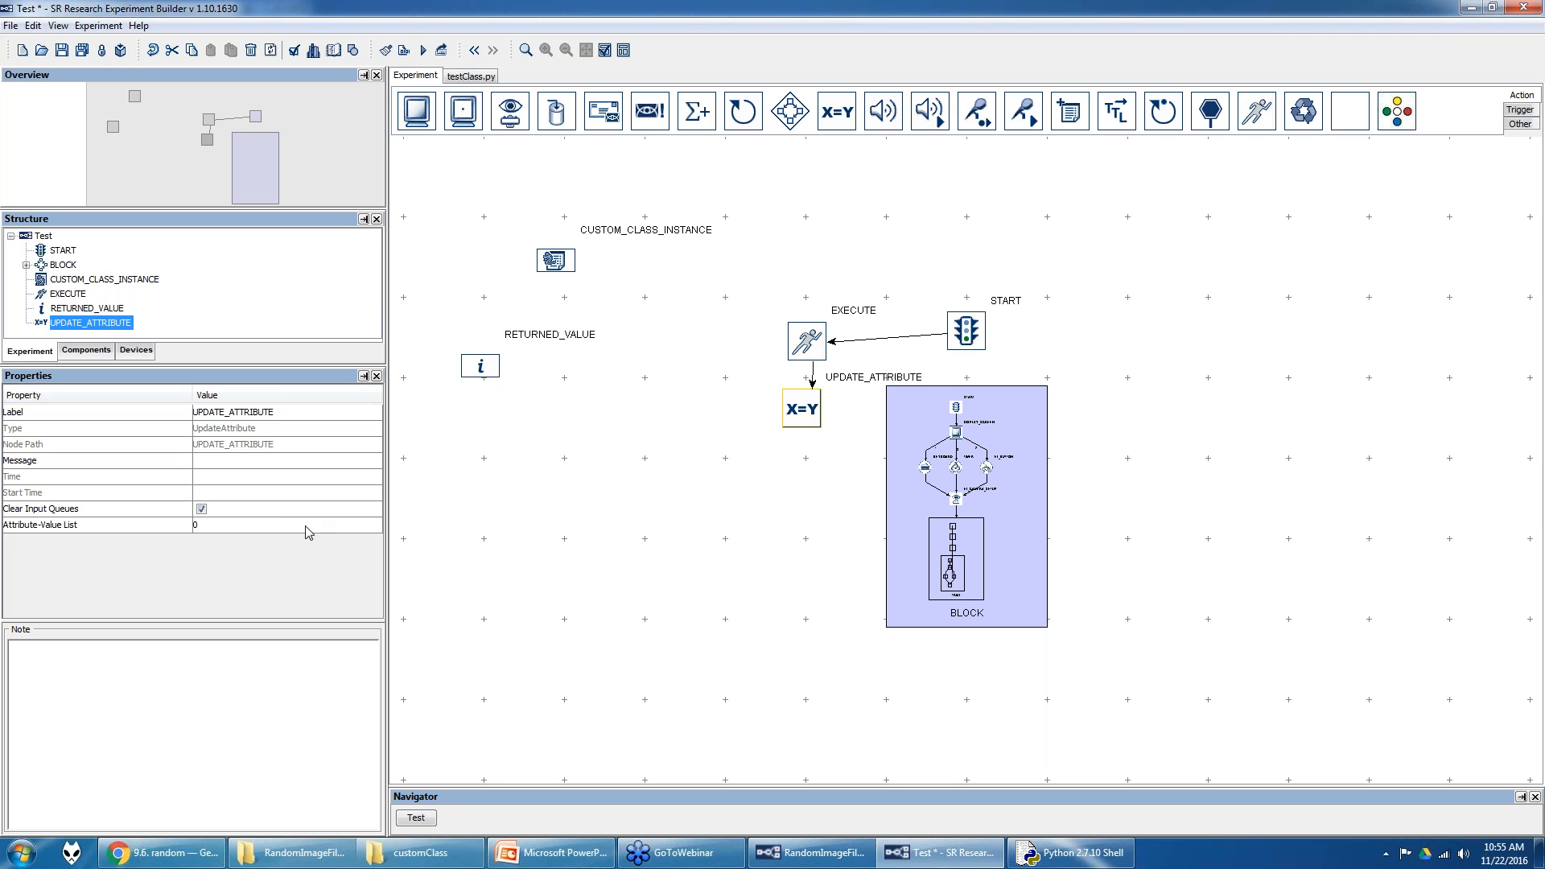
left_click_drag(812, 420, 910, 441)
left_click(793, 430)
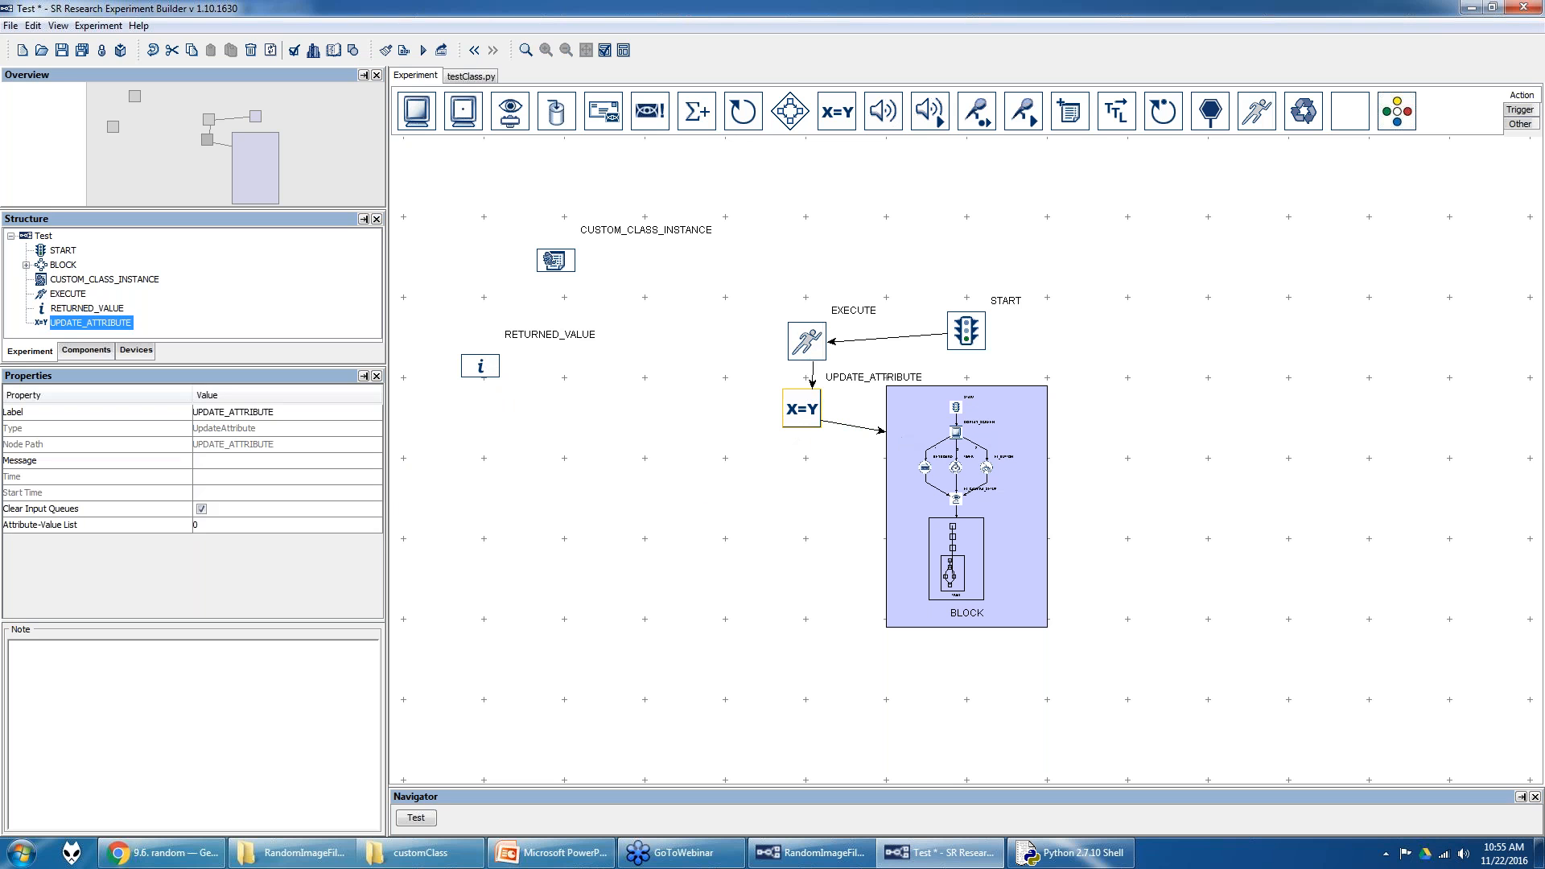
double_click(311, 525)
left_click(741, 339)
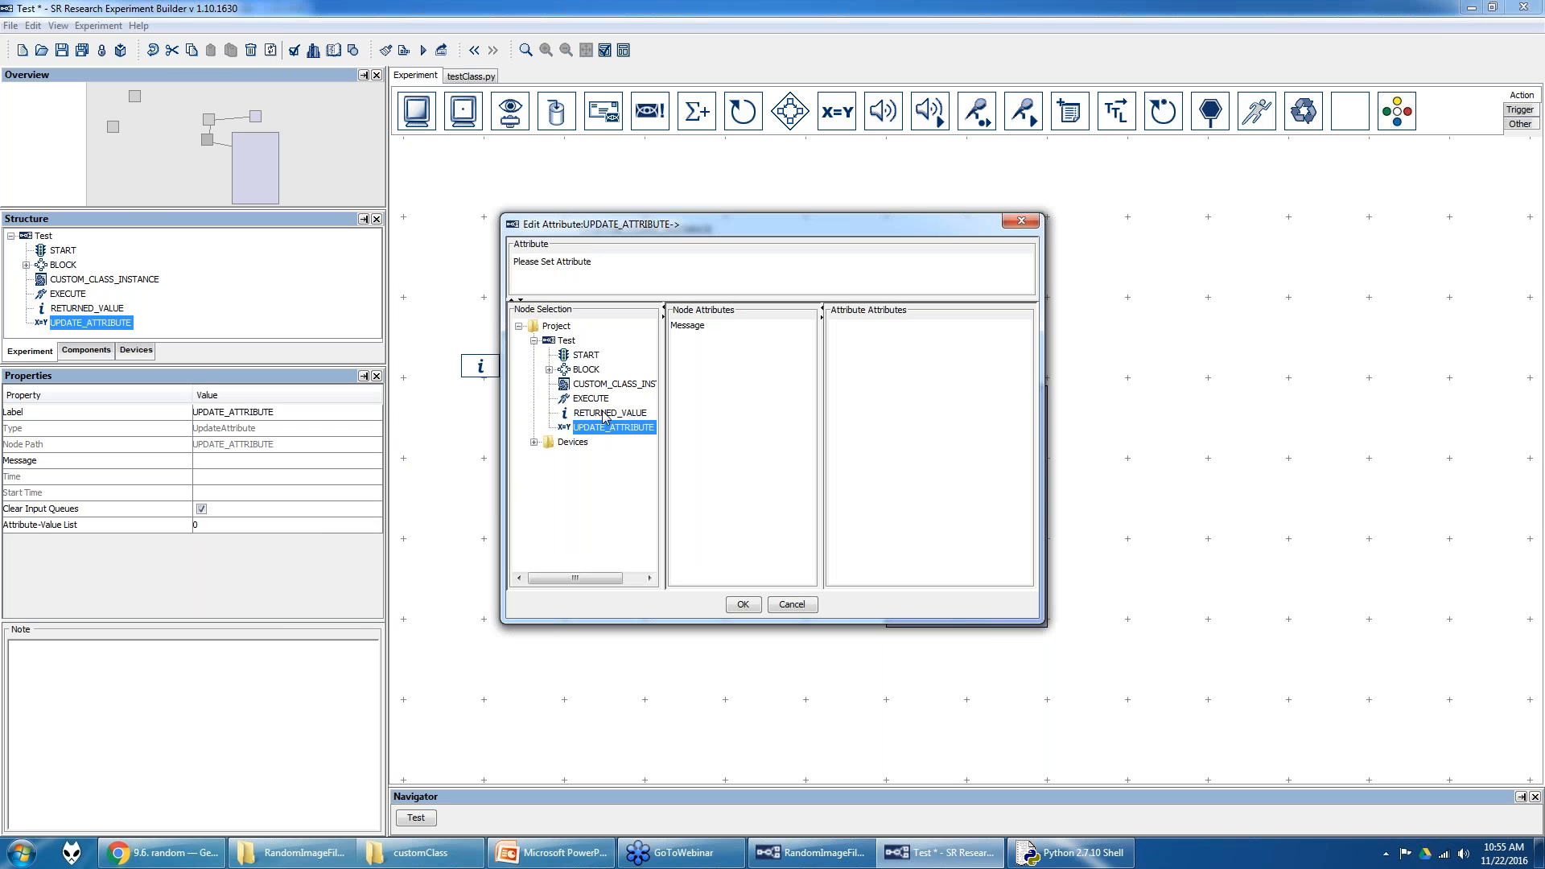
left_click(607, 414)
left_click(681, 328)
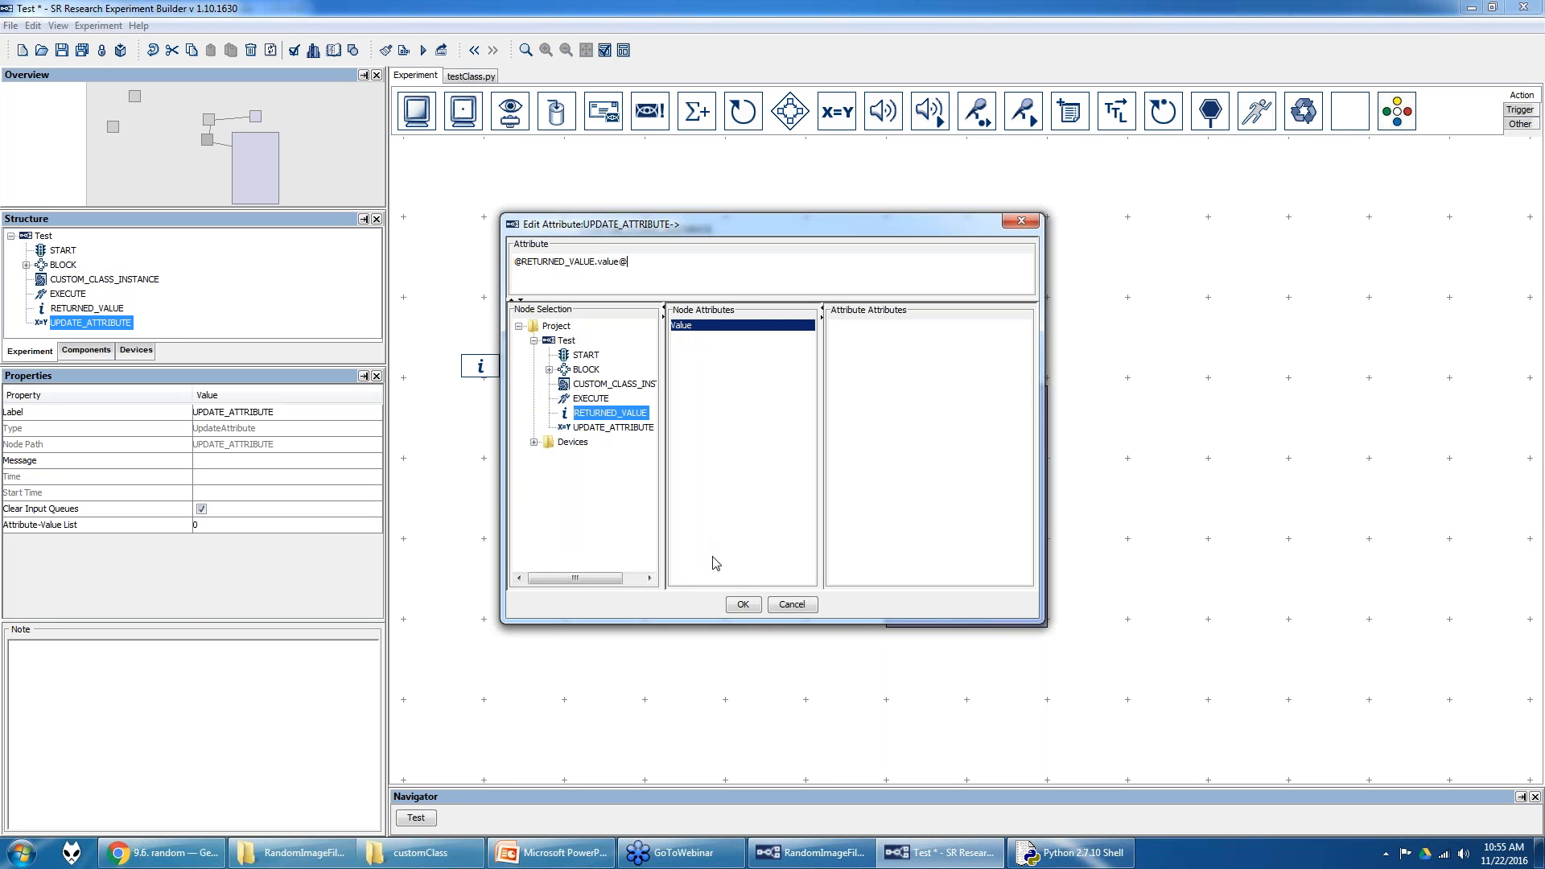
left_click(743, 605)
left_click(857, 342)
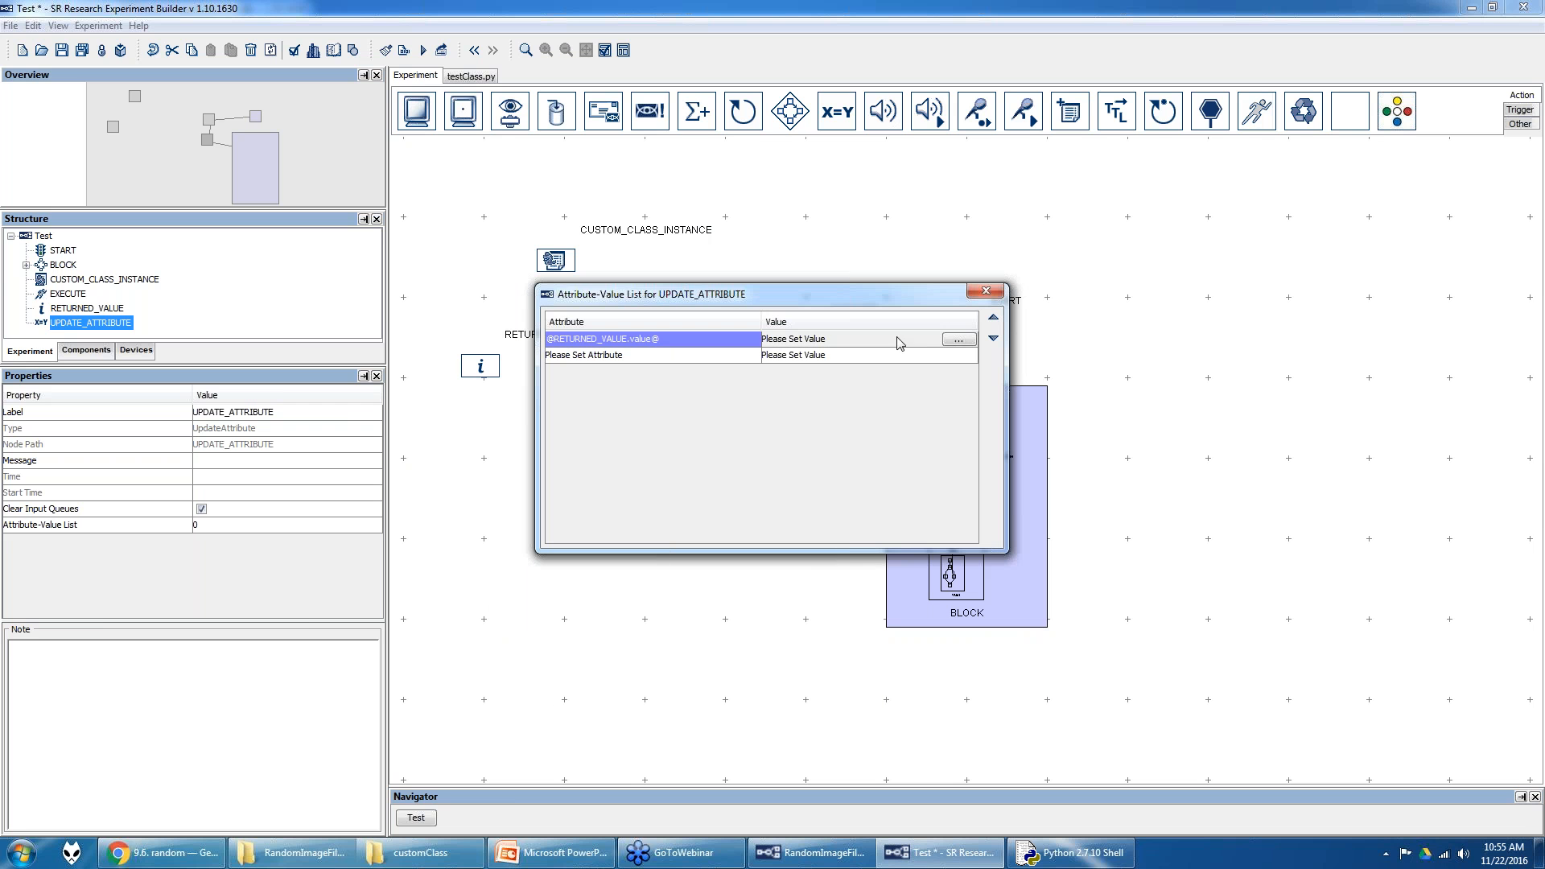
left_click(948, 342)
left_click(959, 341)
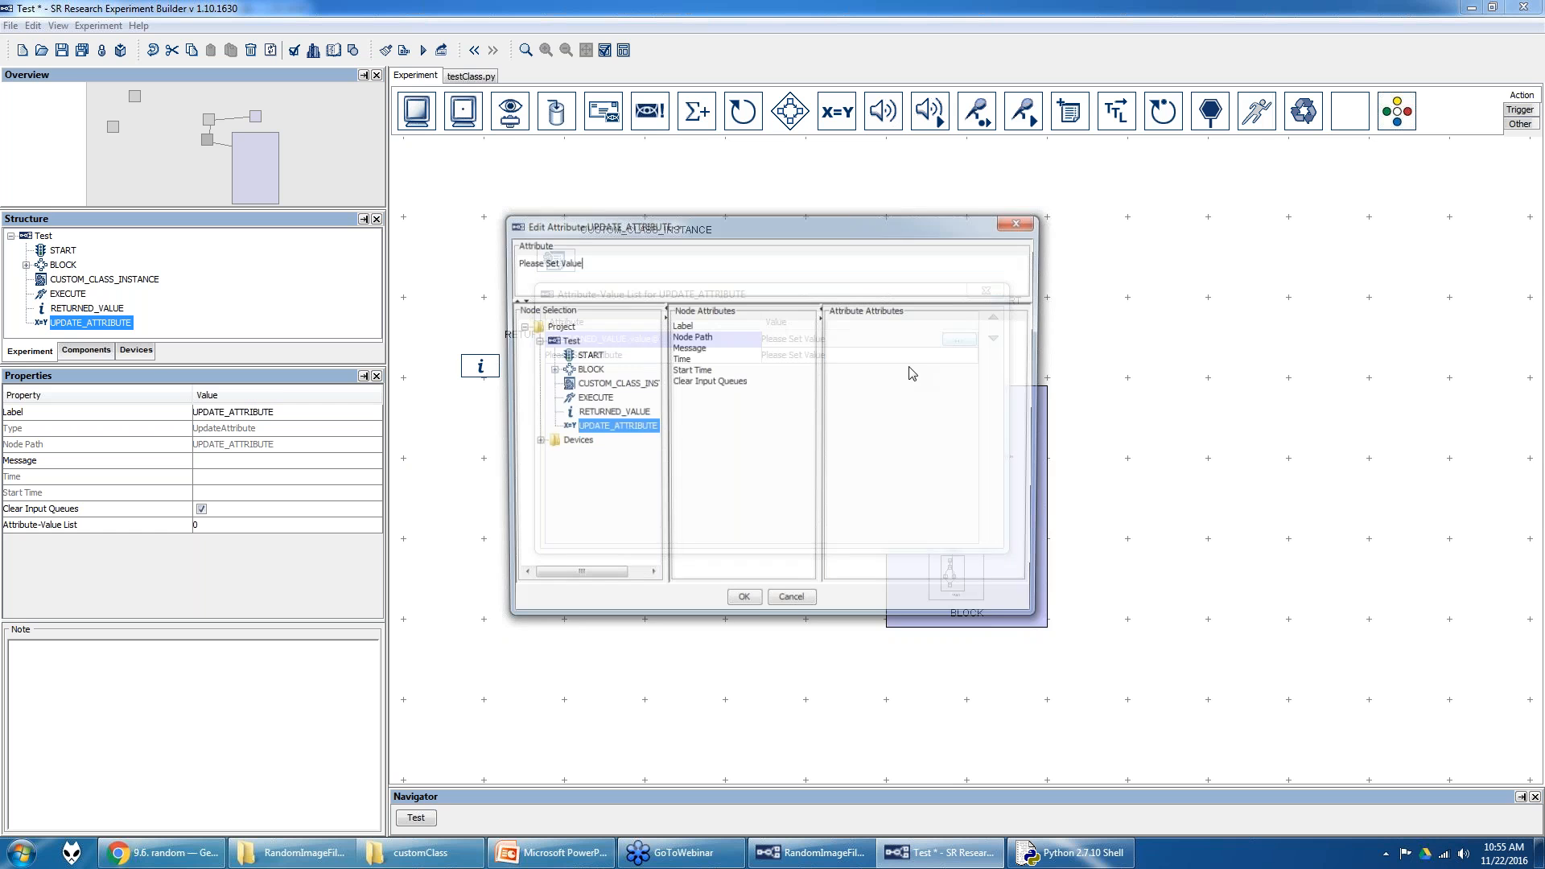
left_click(586, 400)
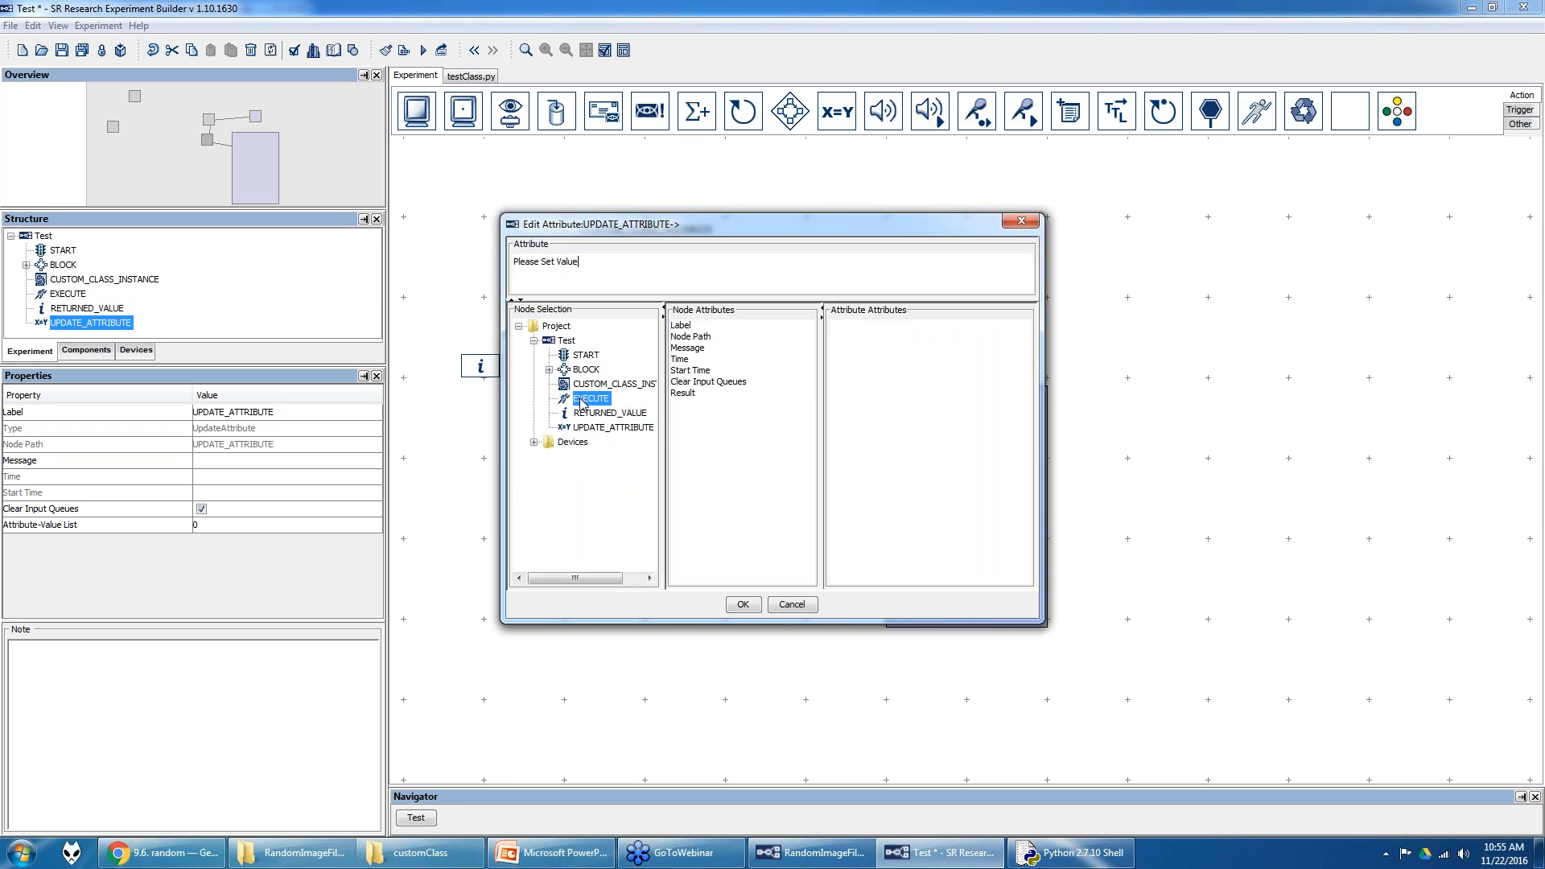
left_click(684, 393)
double_click(684, 393)
left_click(741, 607)
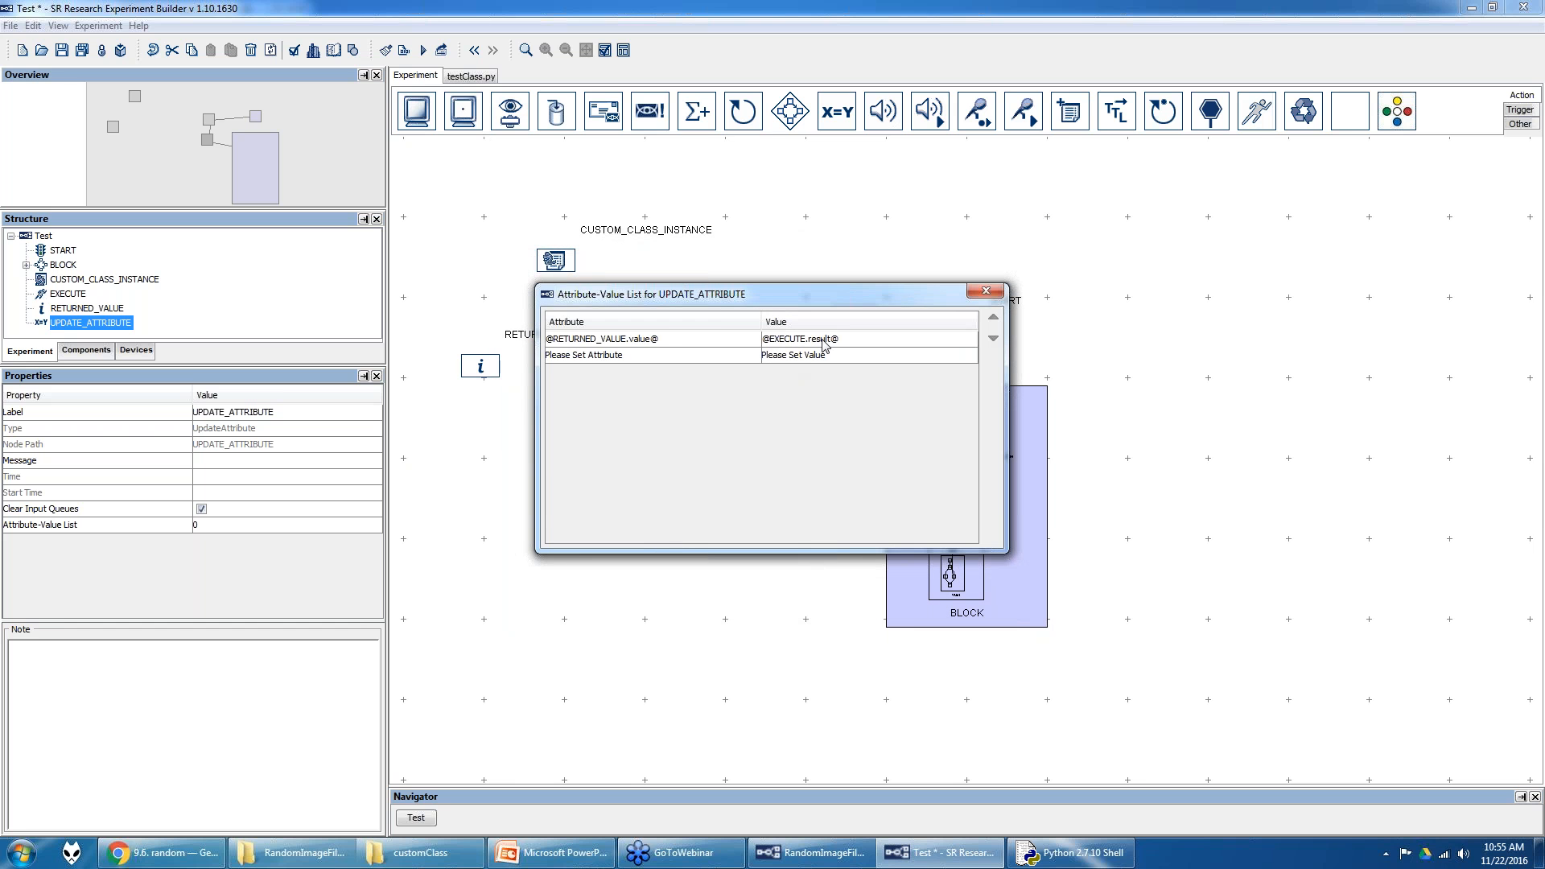
left_click(986, 291)
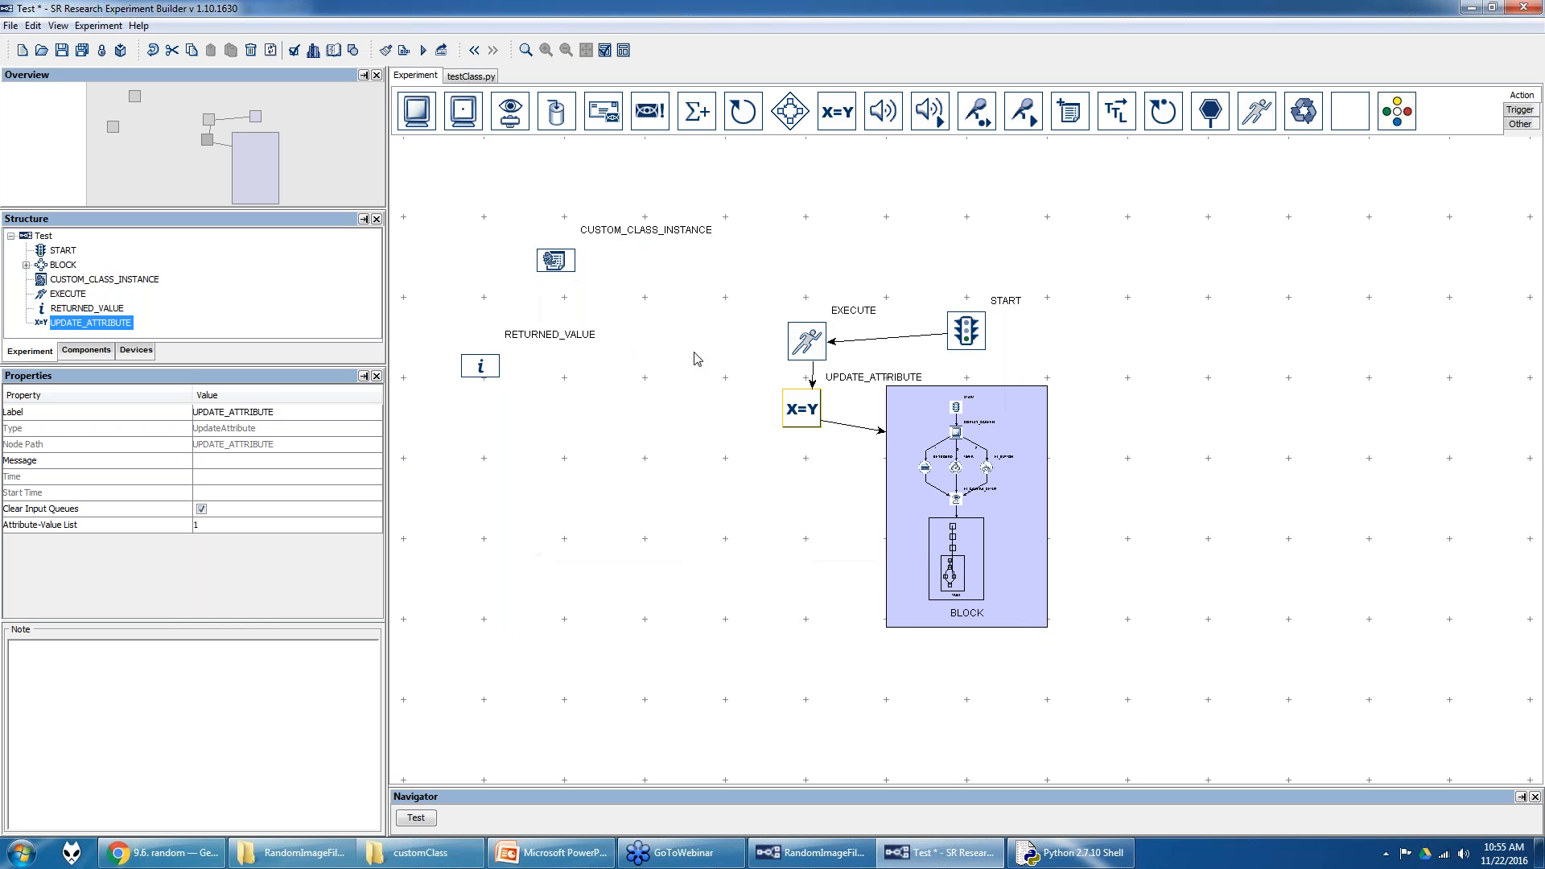
- Review the EXECUTE action's properties alongside the addTwoNumbers method in testClass.py
left_click(805, 340)
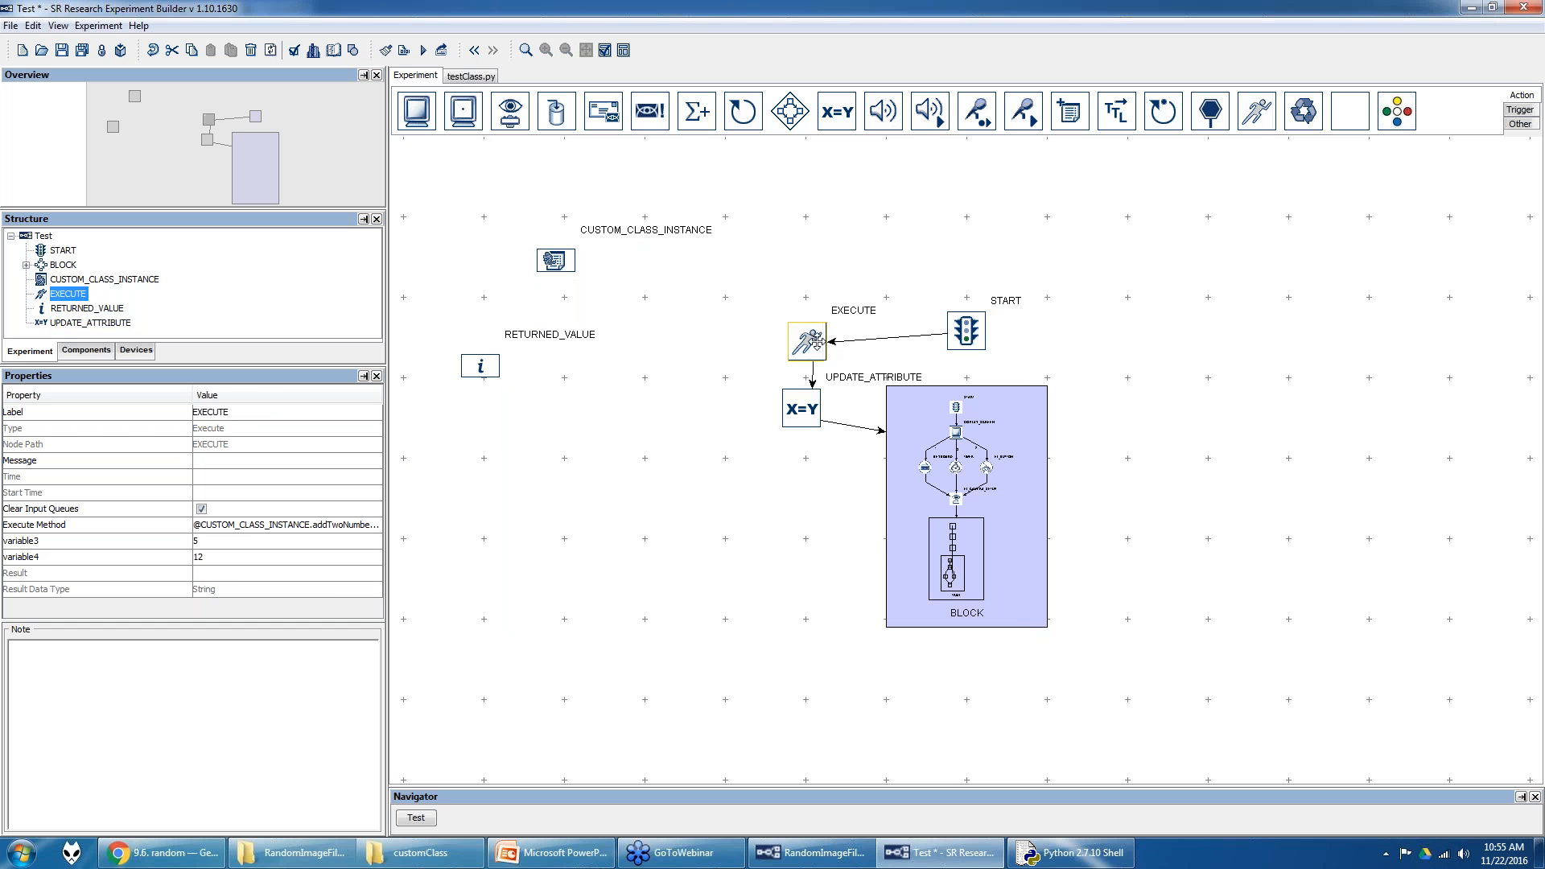
left_click(455, 78)
left_click(502, 680)
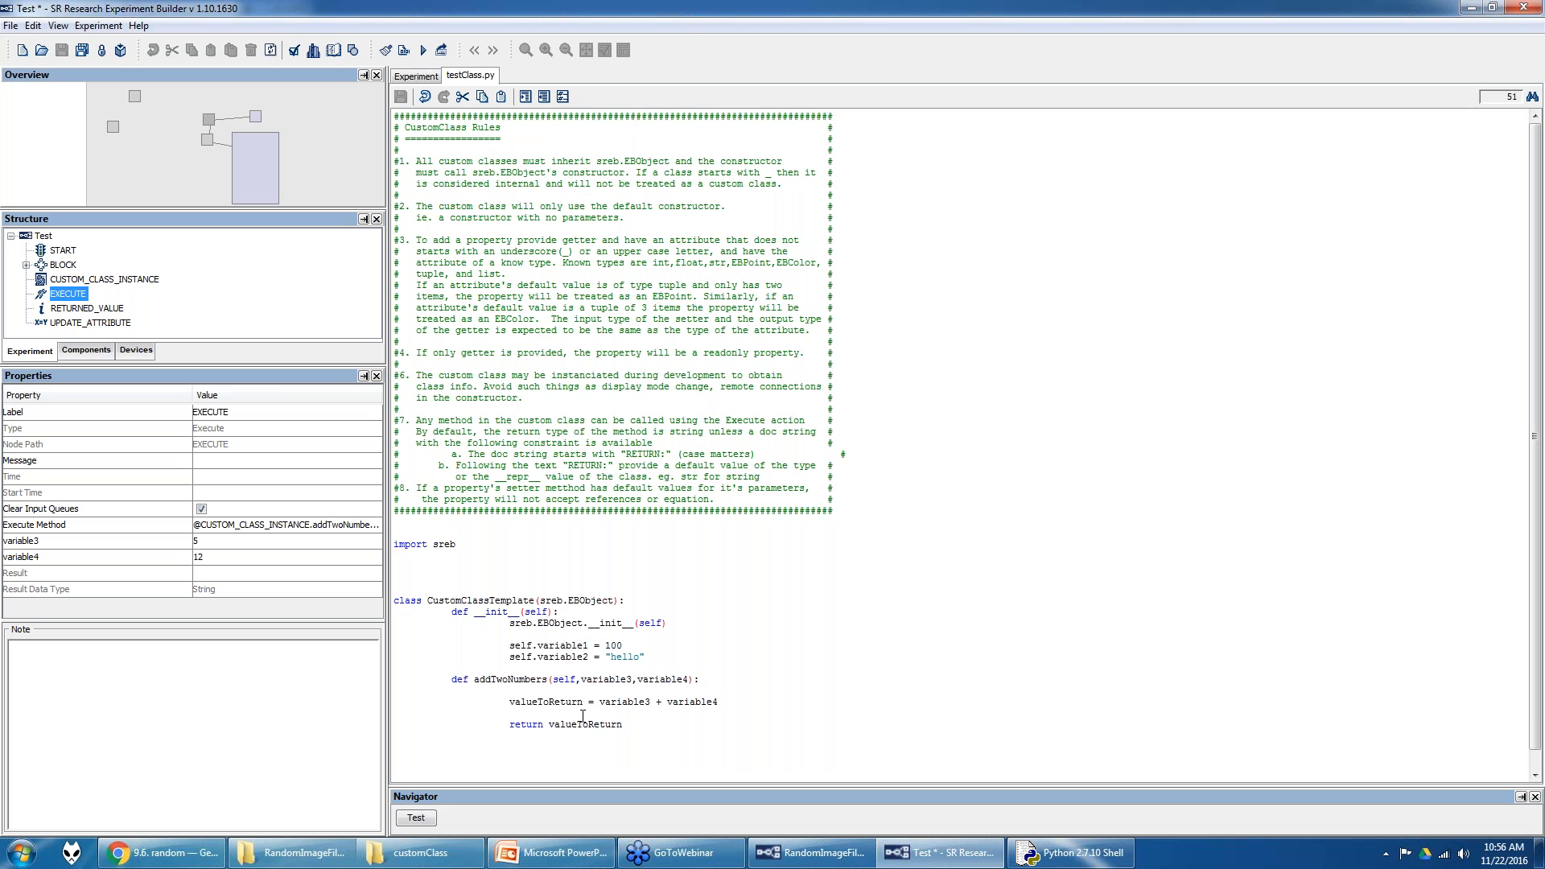
- Review the EXECUTE action, the RETURNED_VALUE variable's value and the attribute-value pair in UPDATE_ATTRIBUTE
left_click(422, 77)
left_click(805, 405)
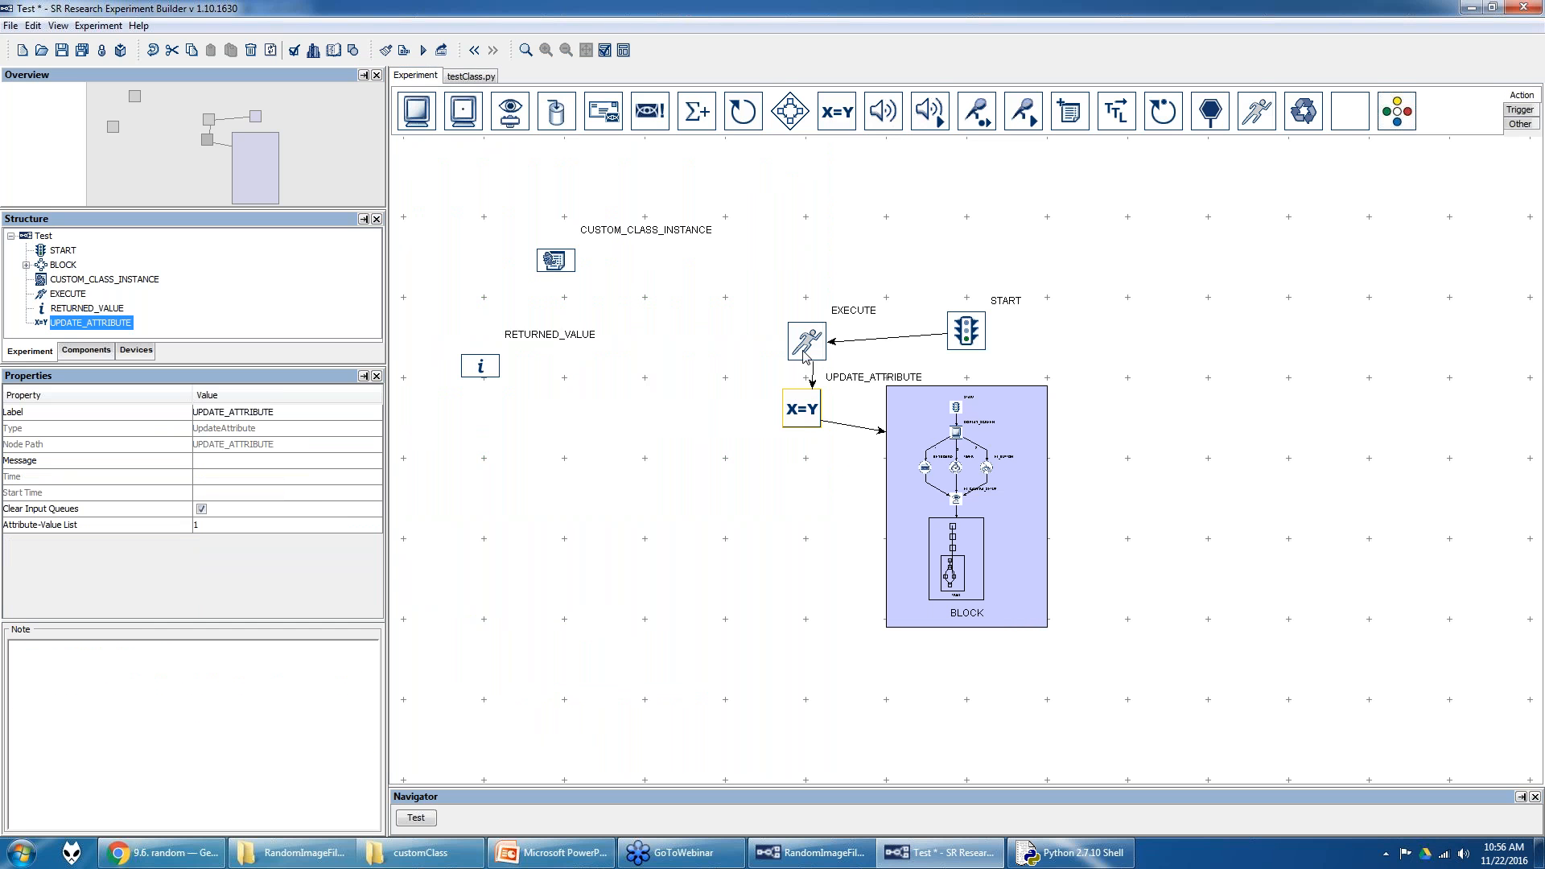
left_click(494, 372)
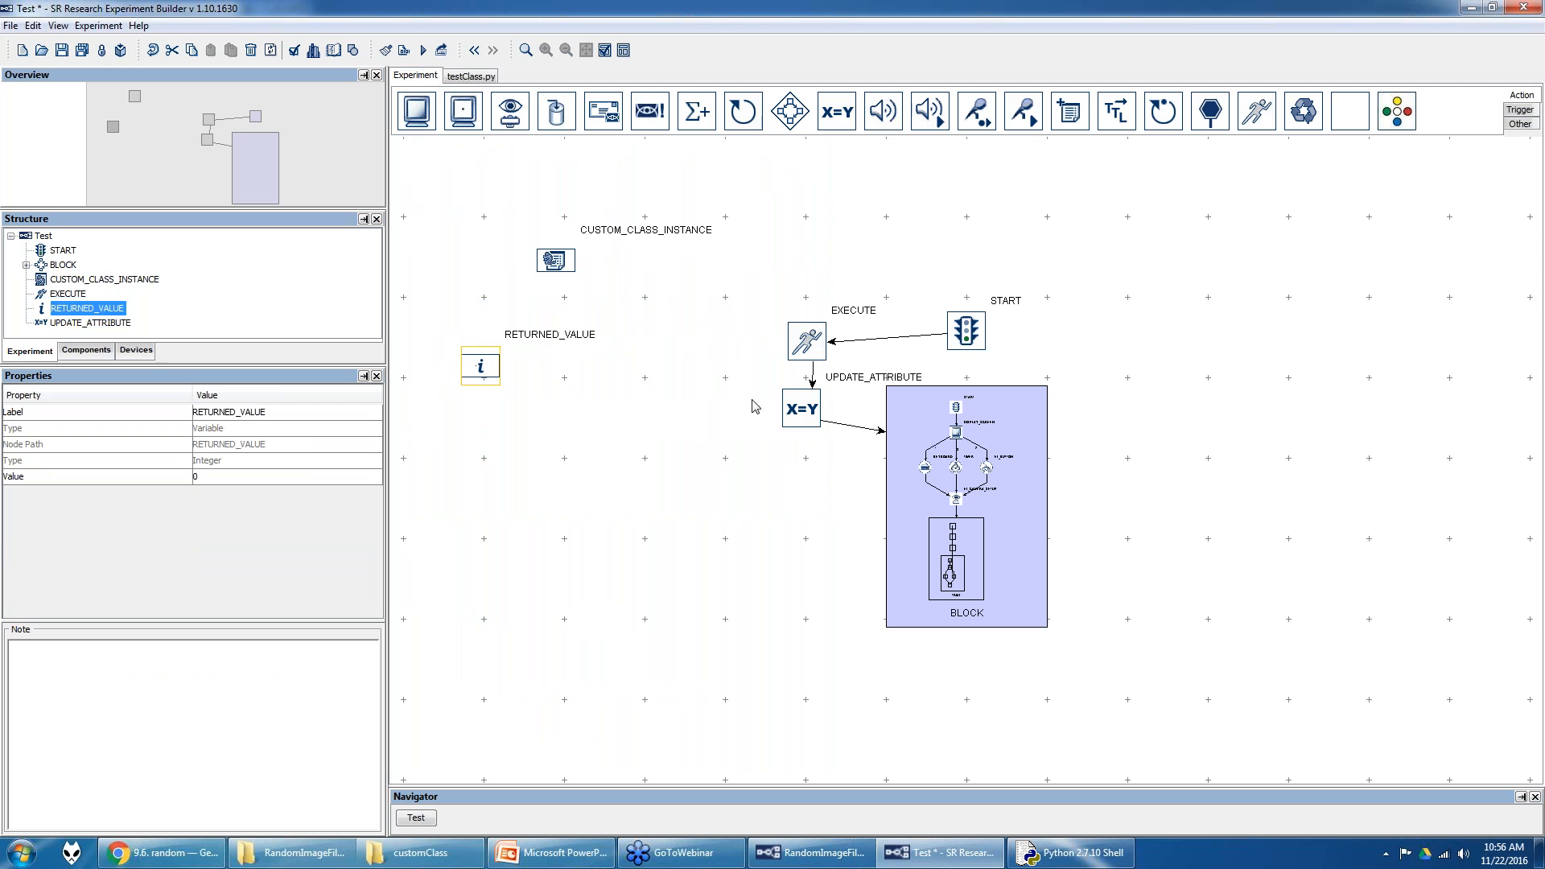
left_click(827, 421)
left_click(288, 476)
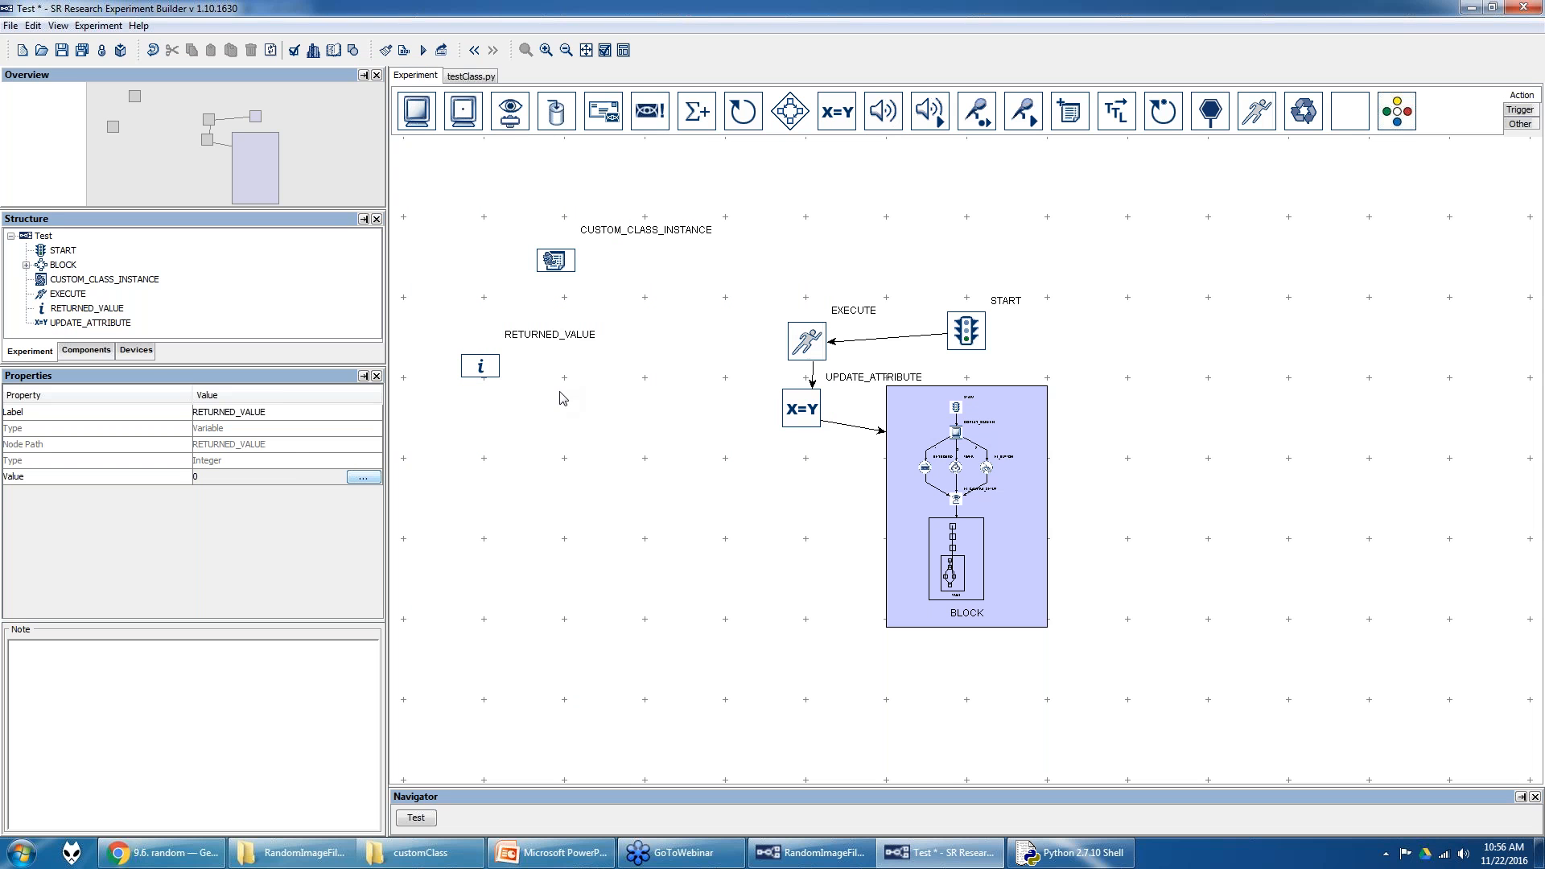
left_click(142, 481)
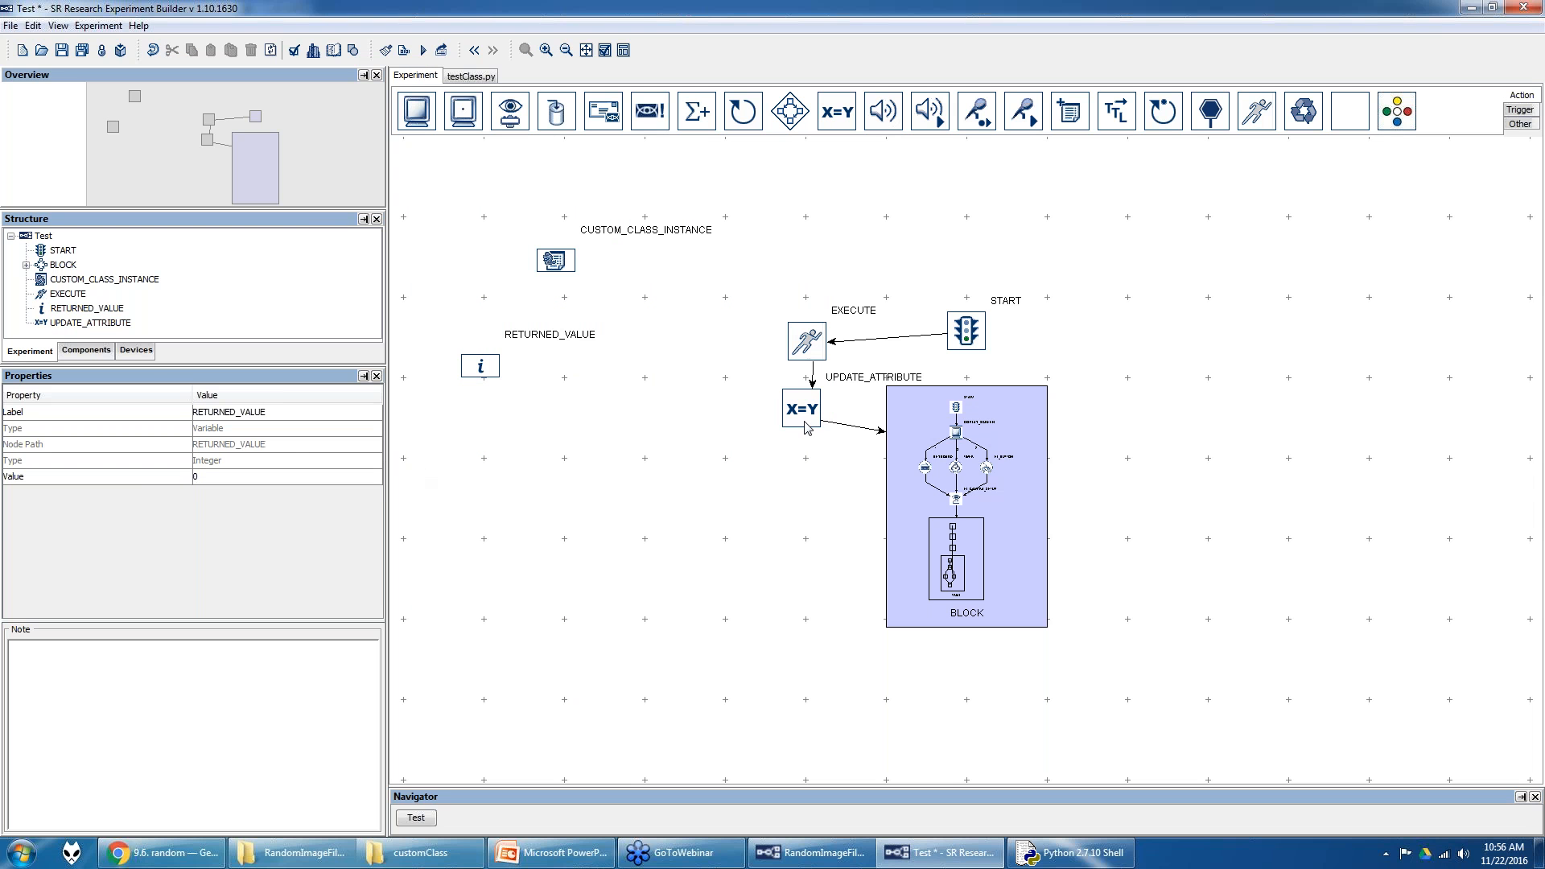
left_click(806, 420)
double_click(312, 527)
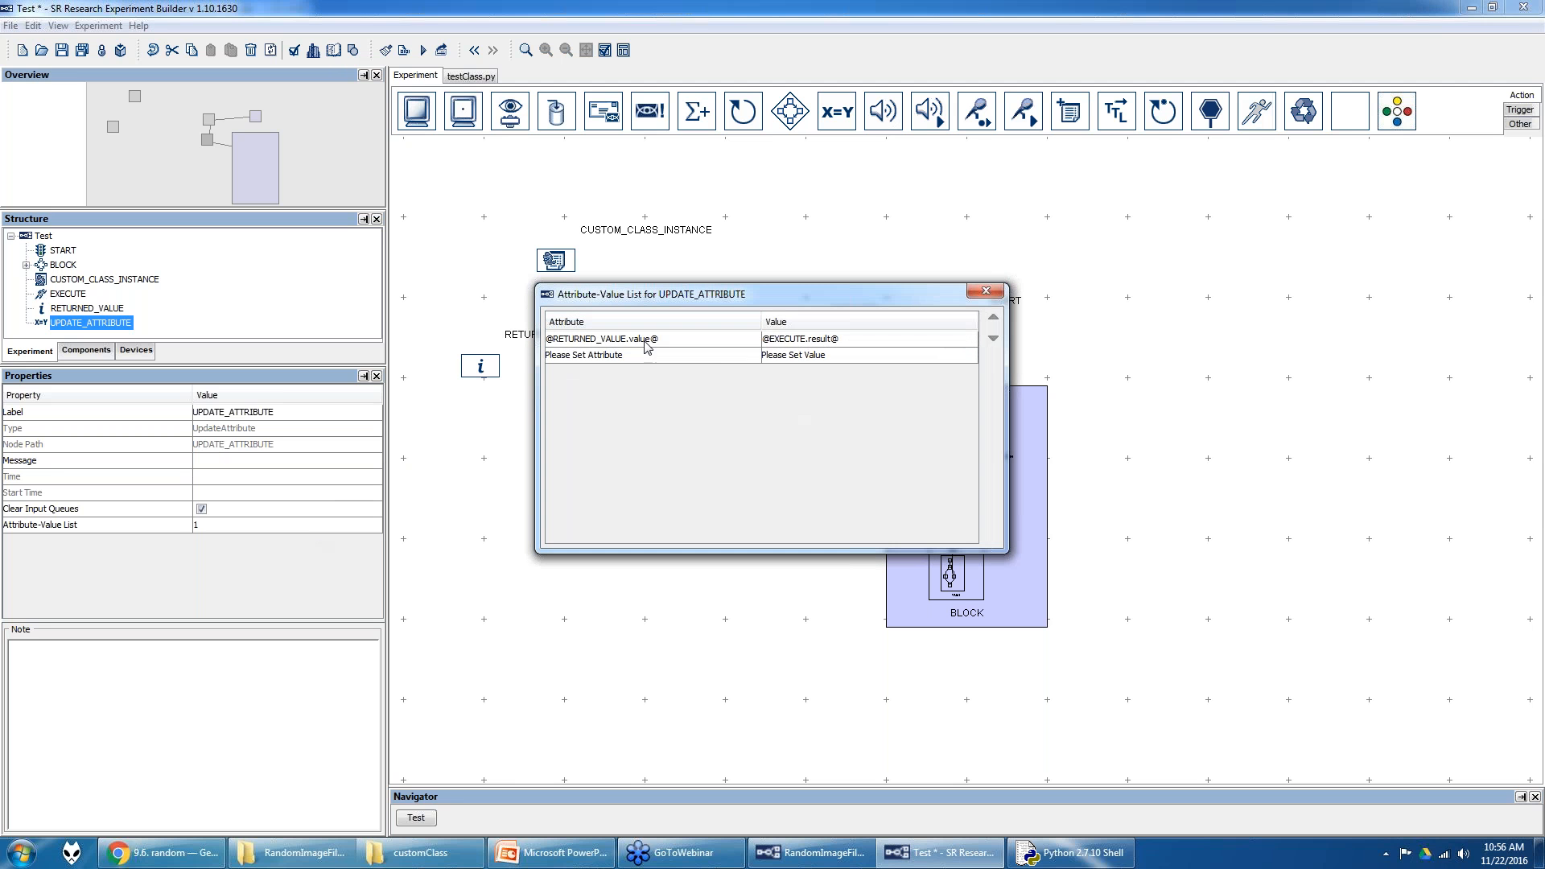
left_click_drag(862, 304, 1291, 356)
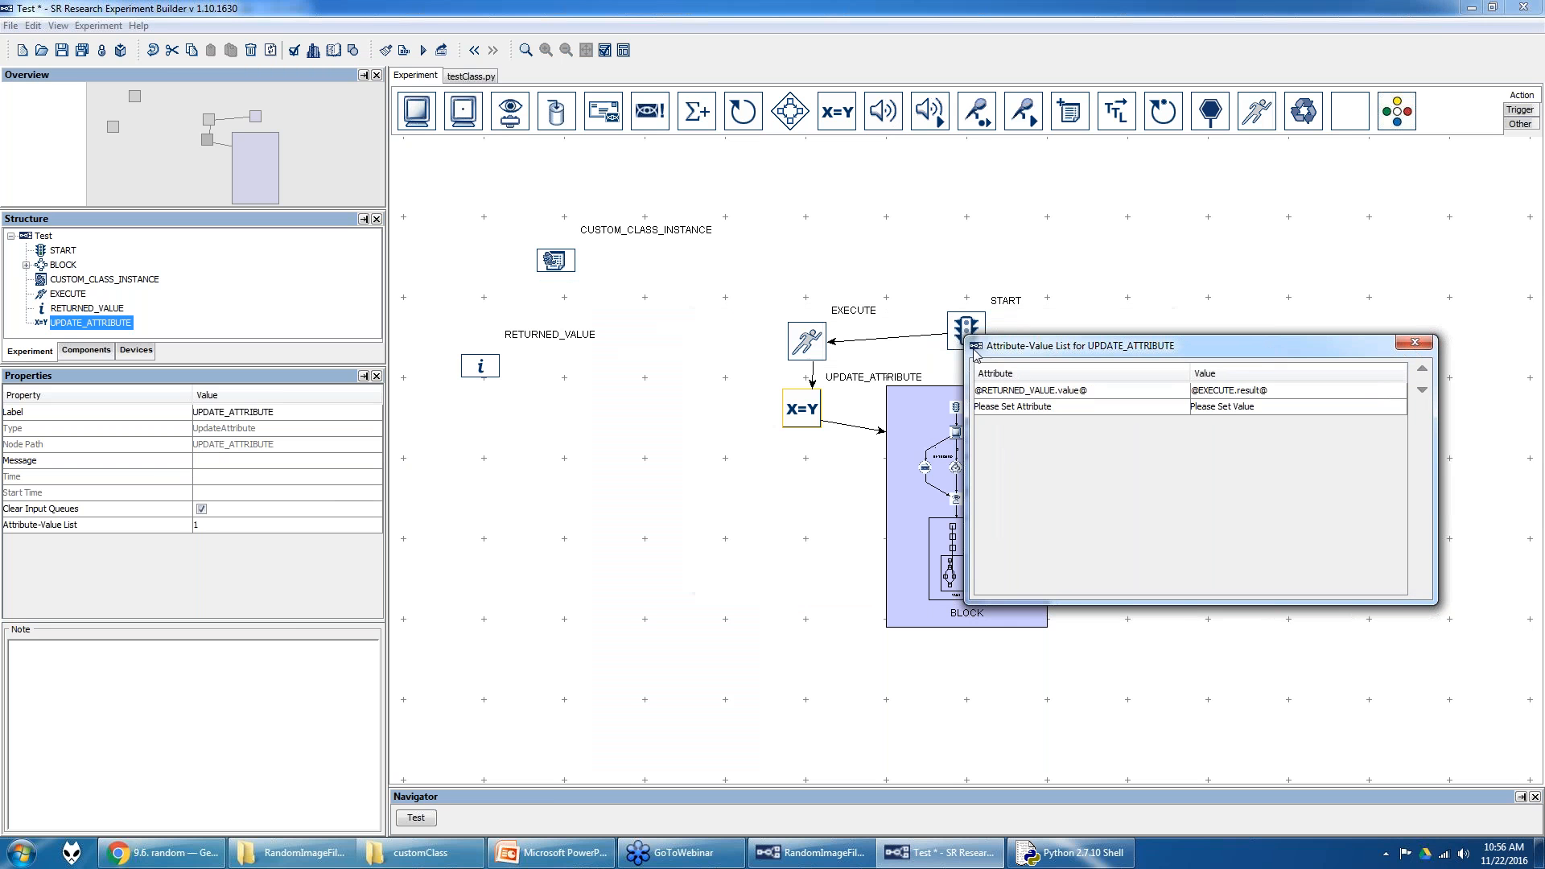
left_click(1400, 347)
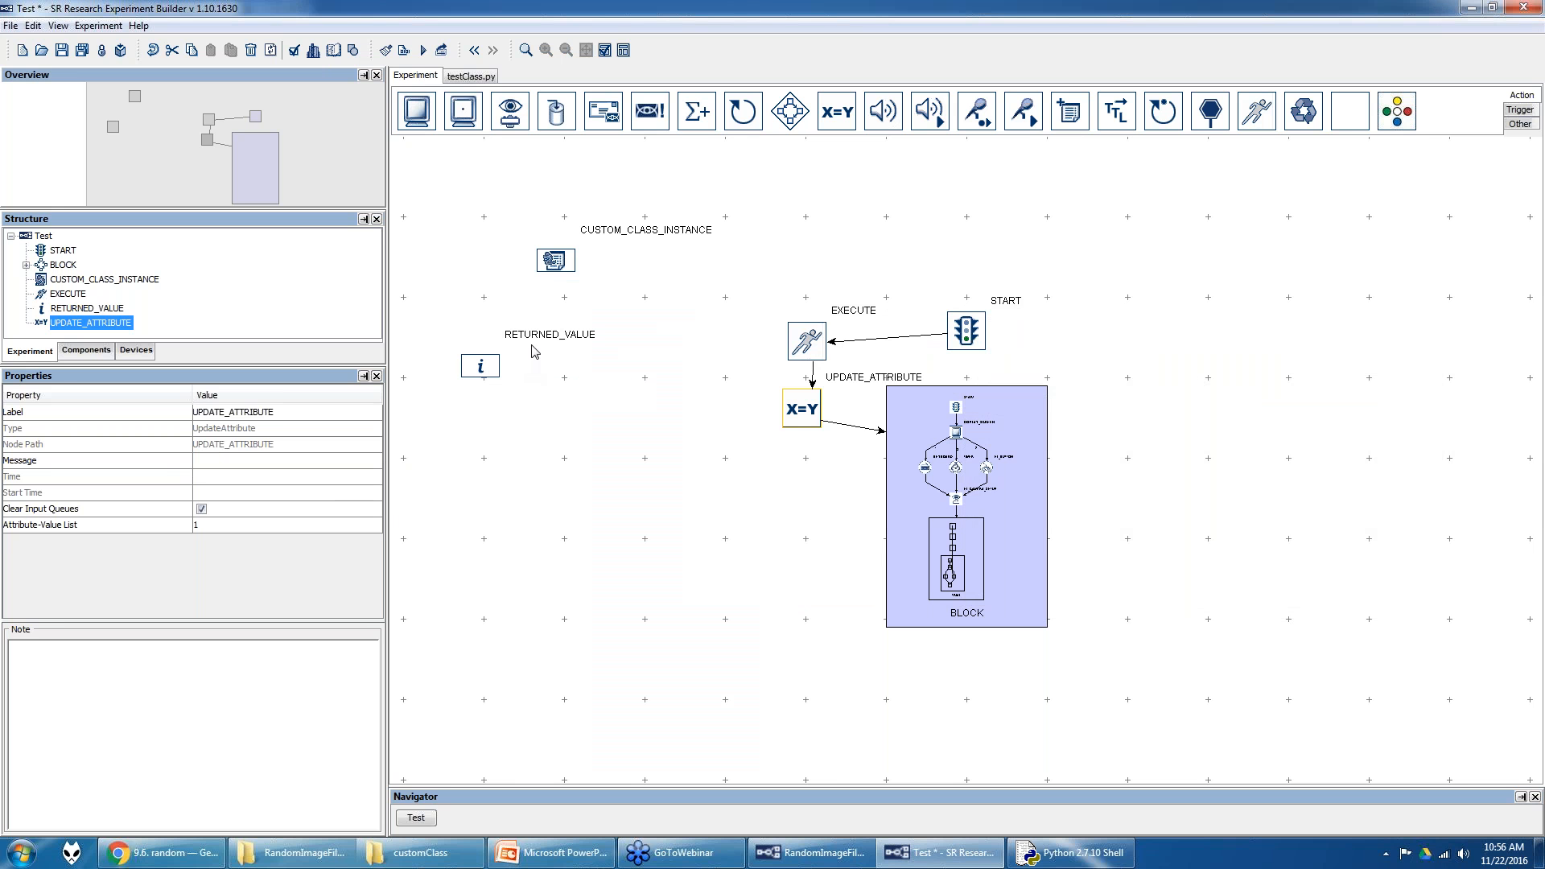
- Open the custom class code from CUSTOM_CLASS_INSTANCE and define a method updateVariables(self): below addTwoNumbers
double_click(551, 268)
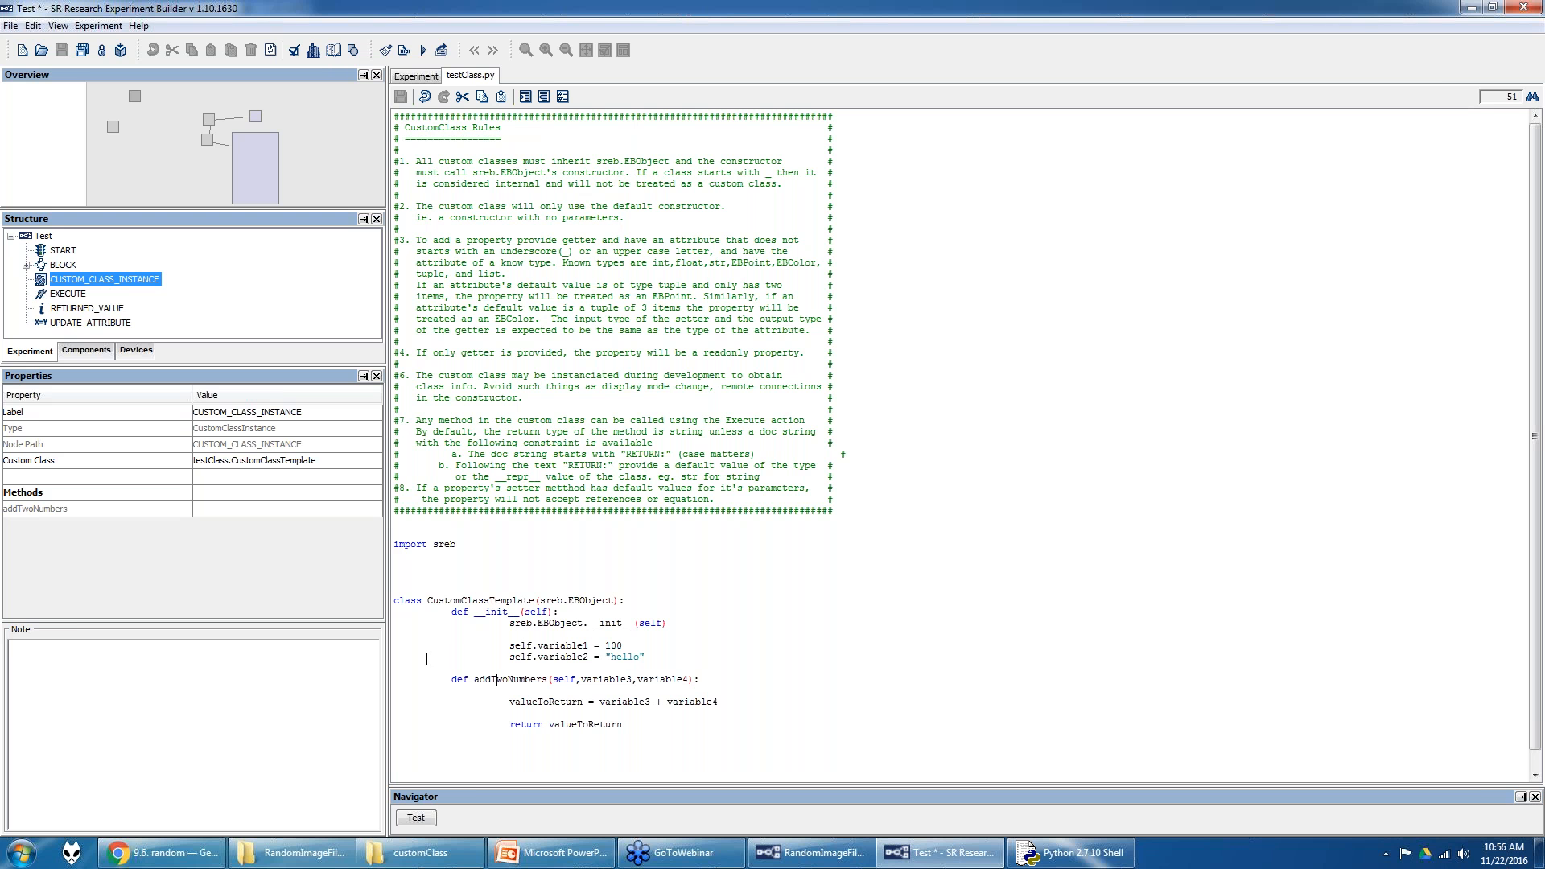
left_click_drag(487, 644, 409, 647)
left_click(670, 660)
left_click(483, 647)
left_click_drag(398, 647, 727, 655)
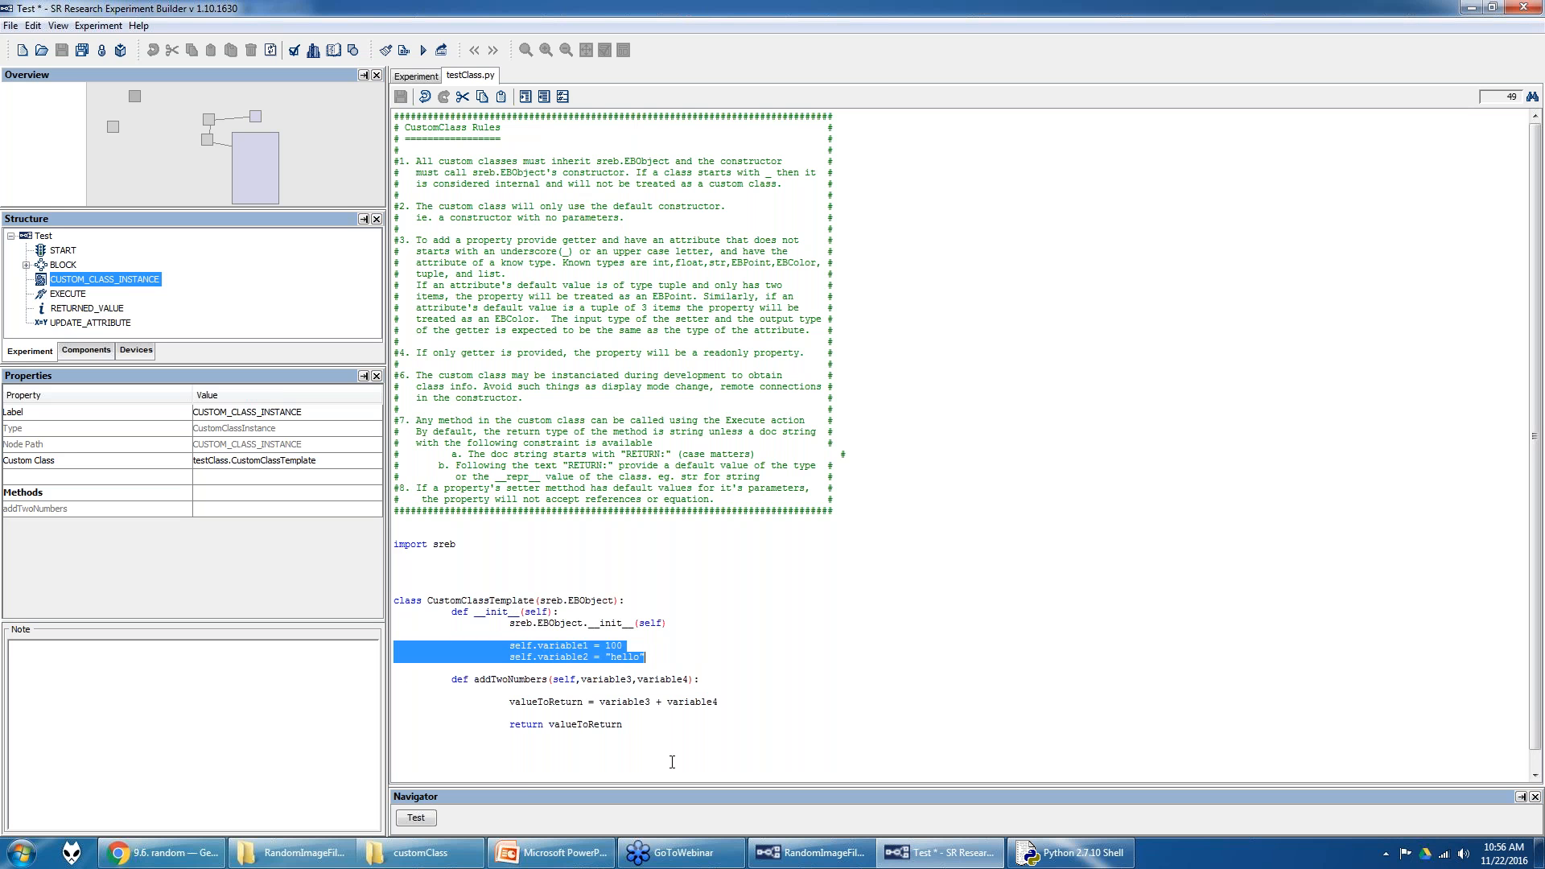
left_click(650, 732)
key("Return")
type("def updaty")
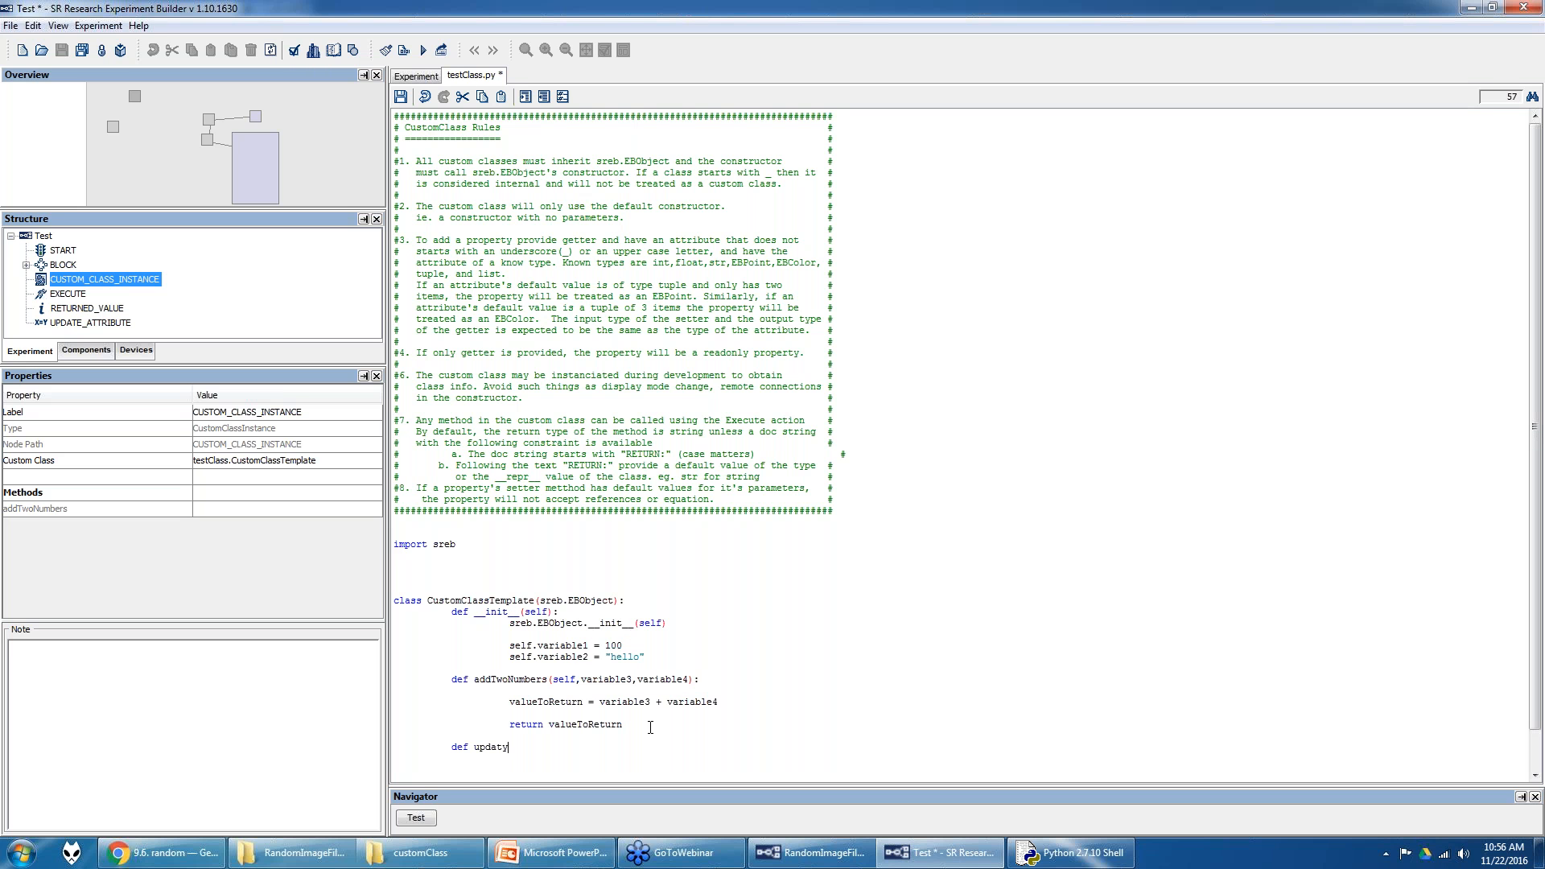
key("BackSpace")
type("eVariabel")
key("BackSpace")
key("BackSpace")
type("les(self):")
- Write self.variable2 = "goodbye" as the body of the updateVariables method
key("Return")
key("Return")
type("sefl.")
key("BackSpace")
key("BackSpace")
type("lf.variable2 = \"goodbye")
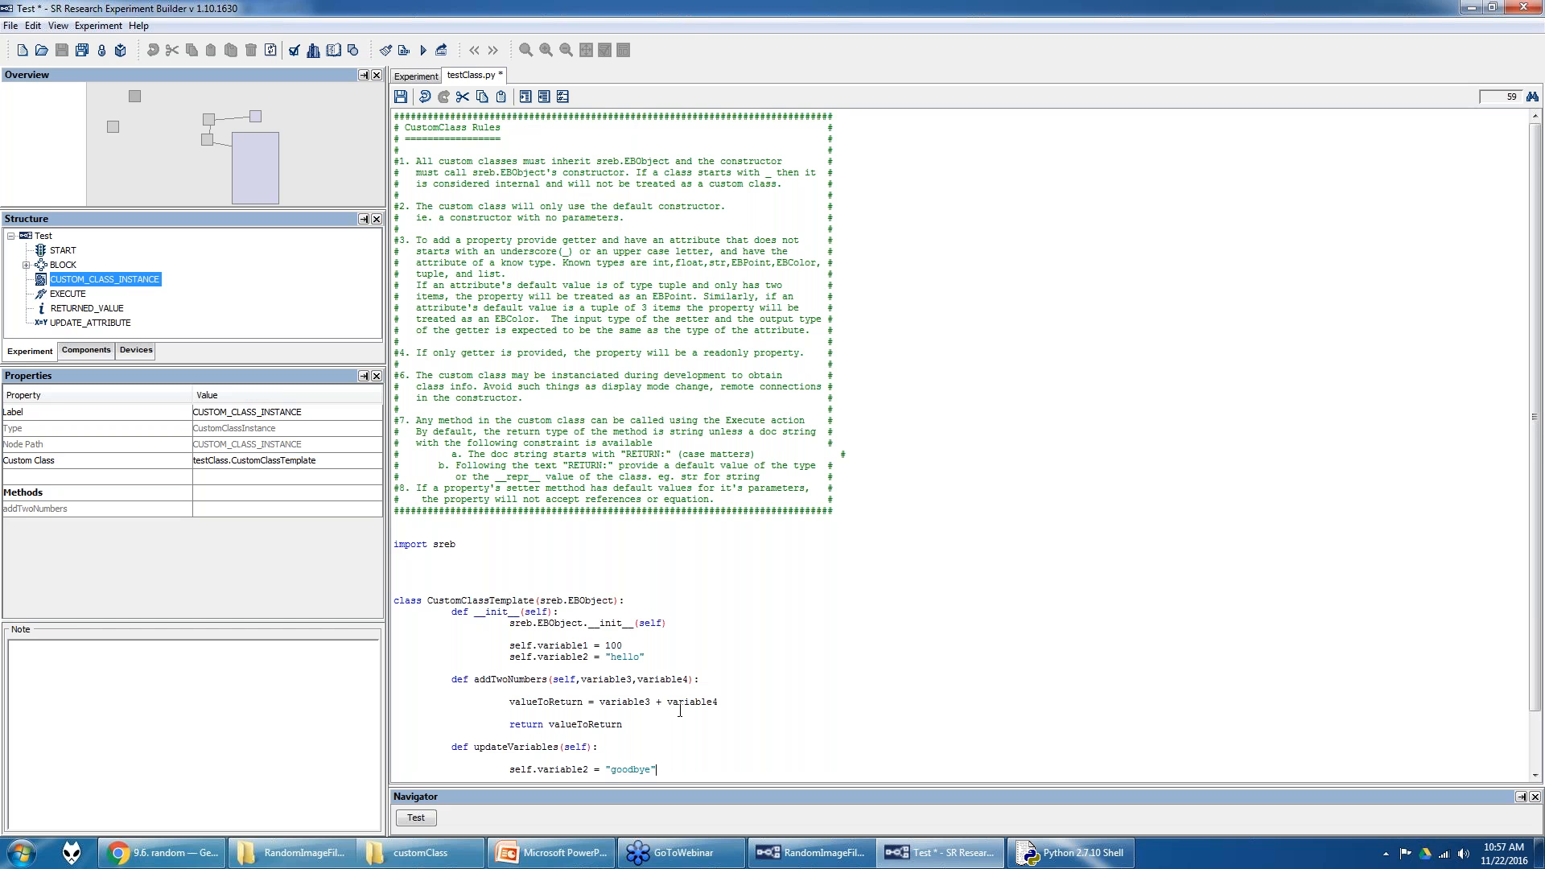
- Add blank lines between addTwoNumbers and updateVariables, and save testClass.py
scroll(680, 710, "down", 2)
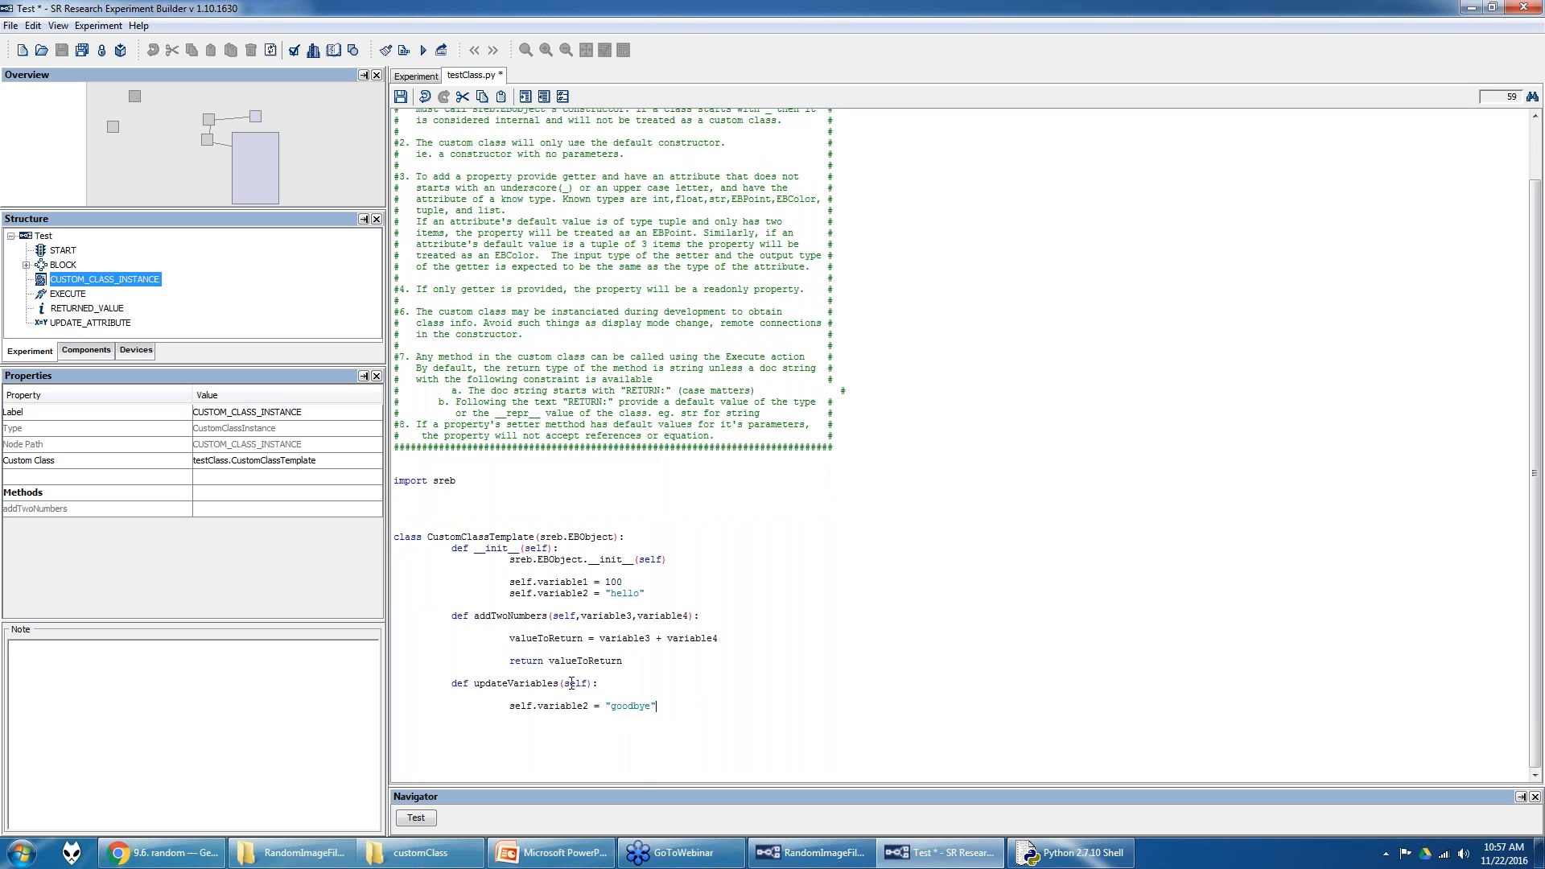
left_click(453, 684)
key("Return")
key("Return")
left_click_drag(452, 594, 656, 594)
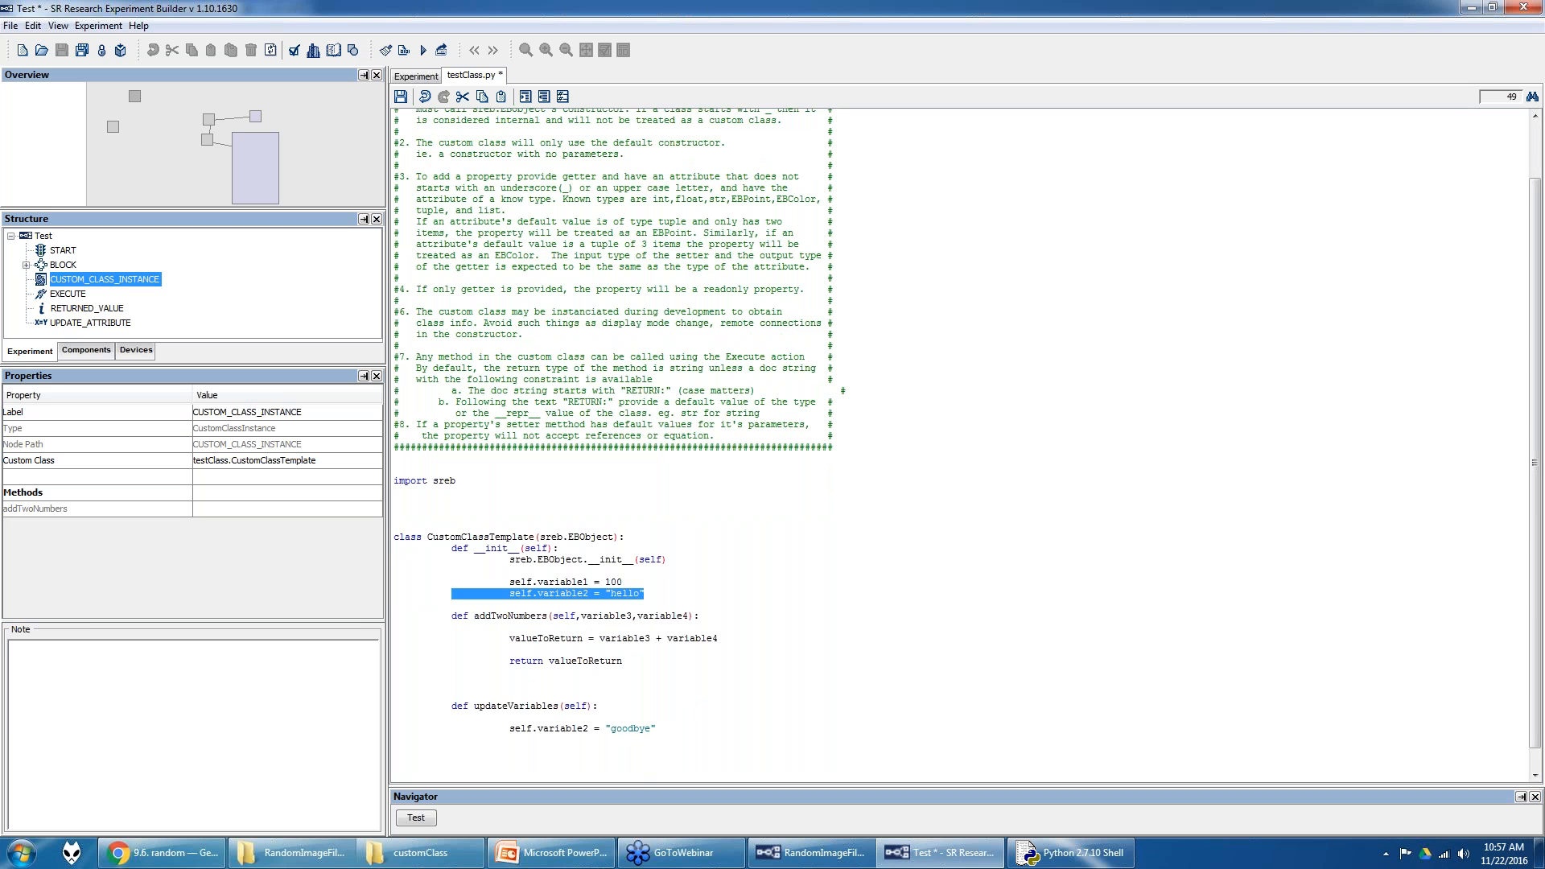
left_click(562, 729)
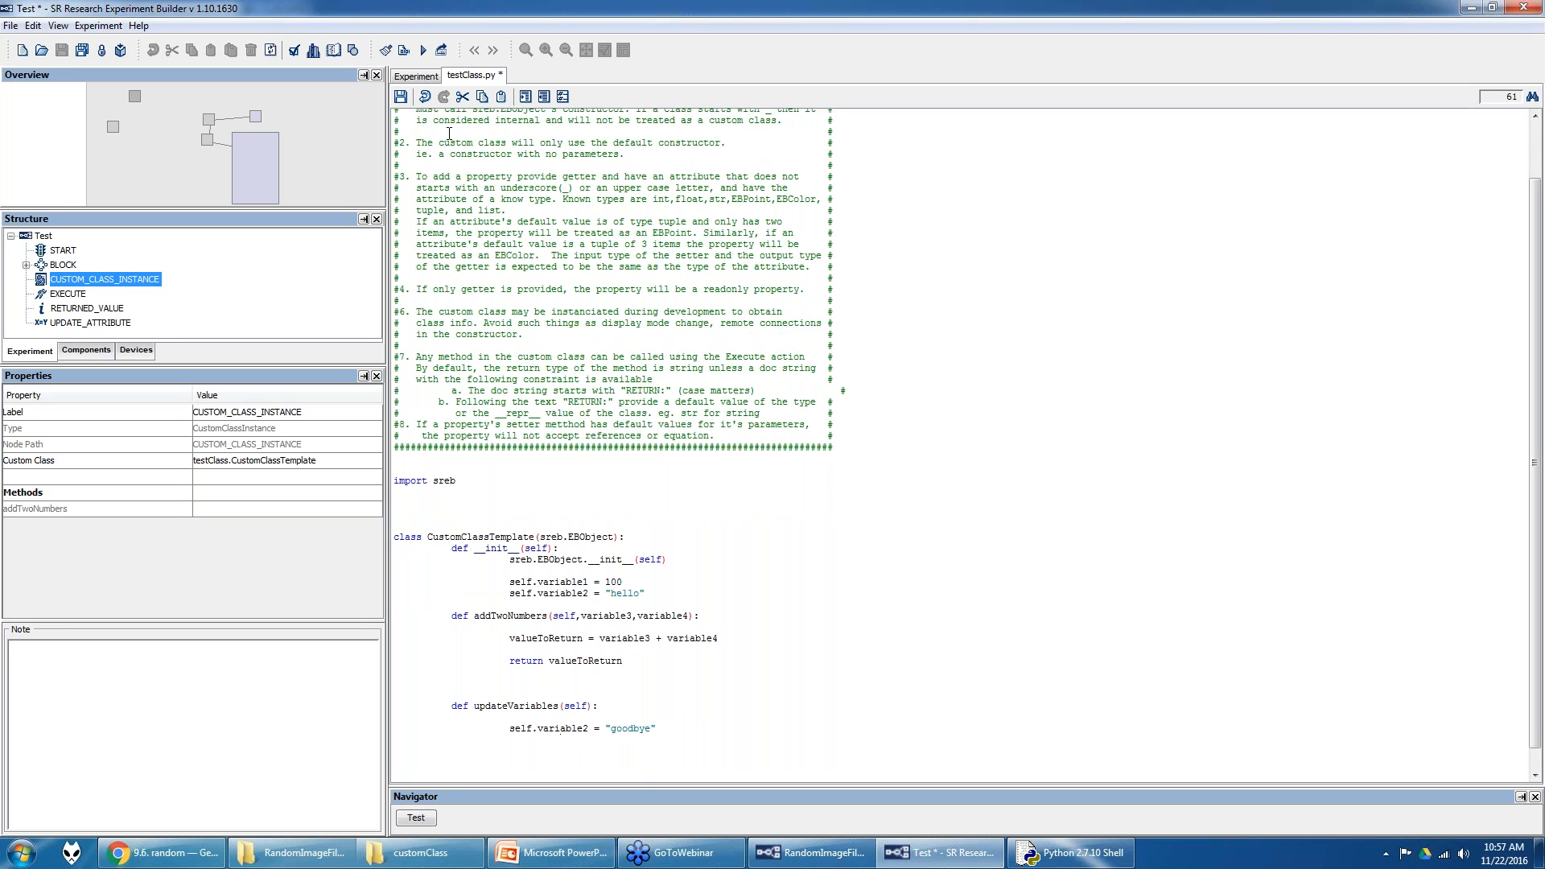
left_click(401, 97)
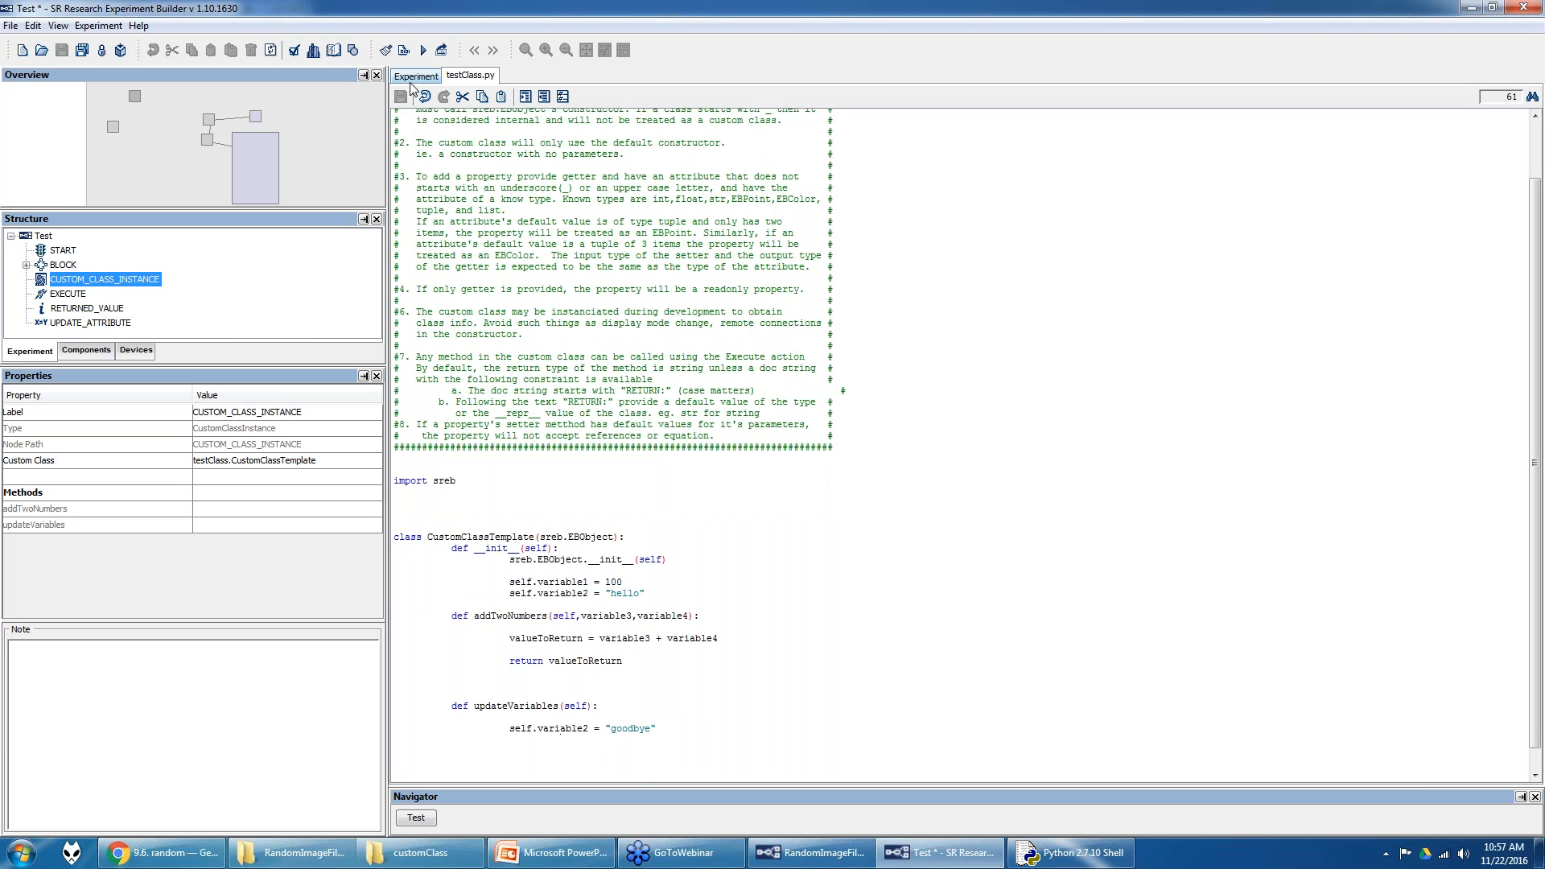
- Replace the connection between UPDATE_ATTRIBUTE and BLOCK with a second Execute action linked from UPDATE_ATTRIBUTE and on to BLOCK
left_click(416, 77)
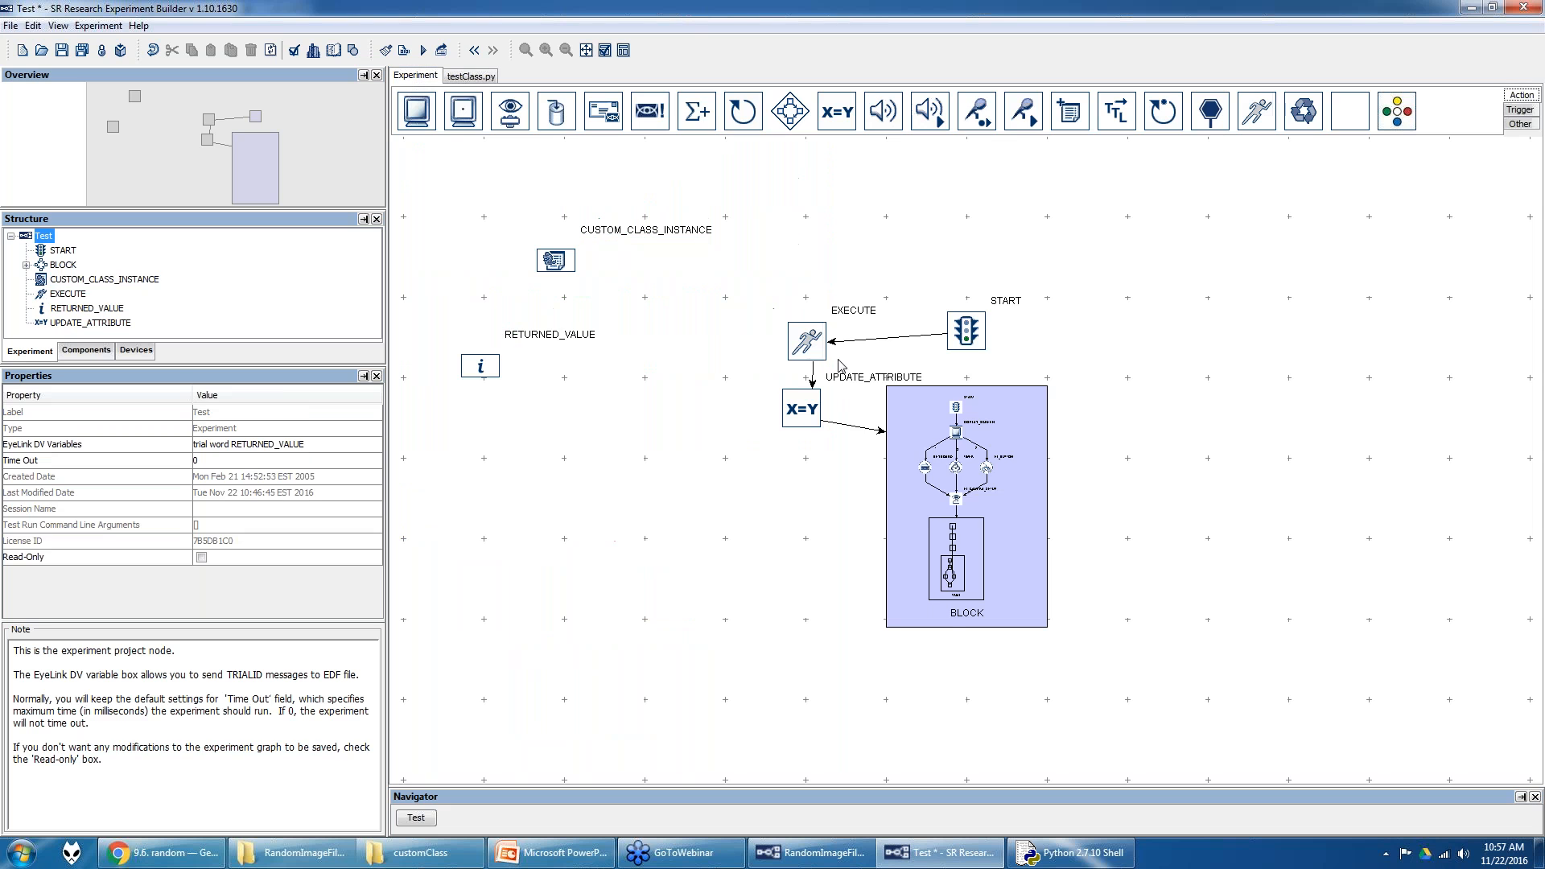
right_click(858, 437)
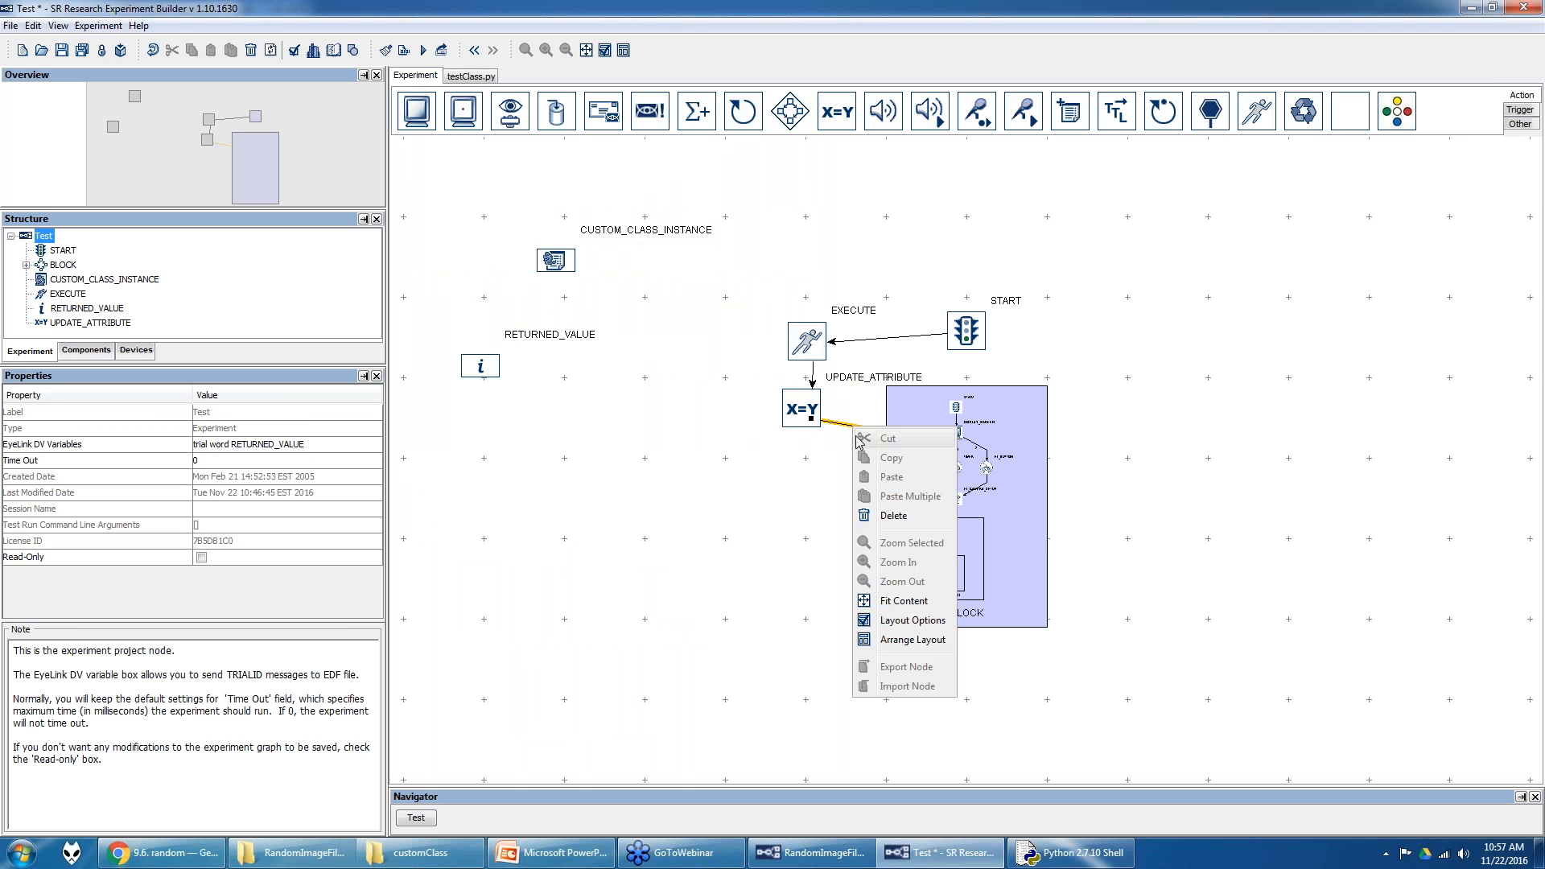
left_click(885, 516)
left_click(812, 497)
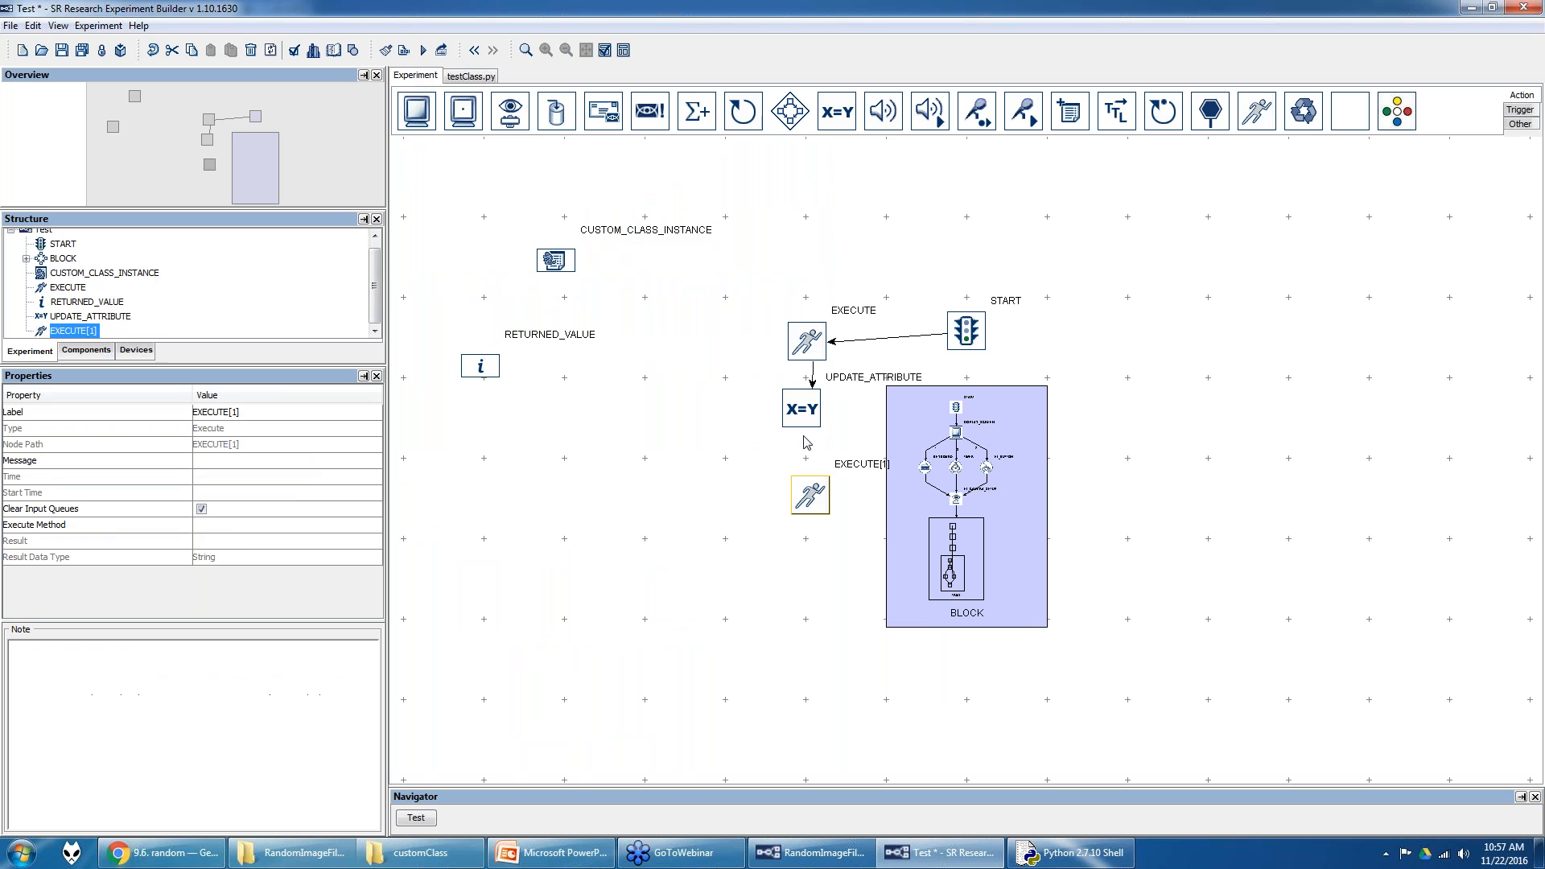
left_click_drag(804, 429, 892, 510)
- Label the new Execute action UPDATE_variable2
left_click(821, 503)
double_click(256, 412)
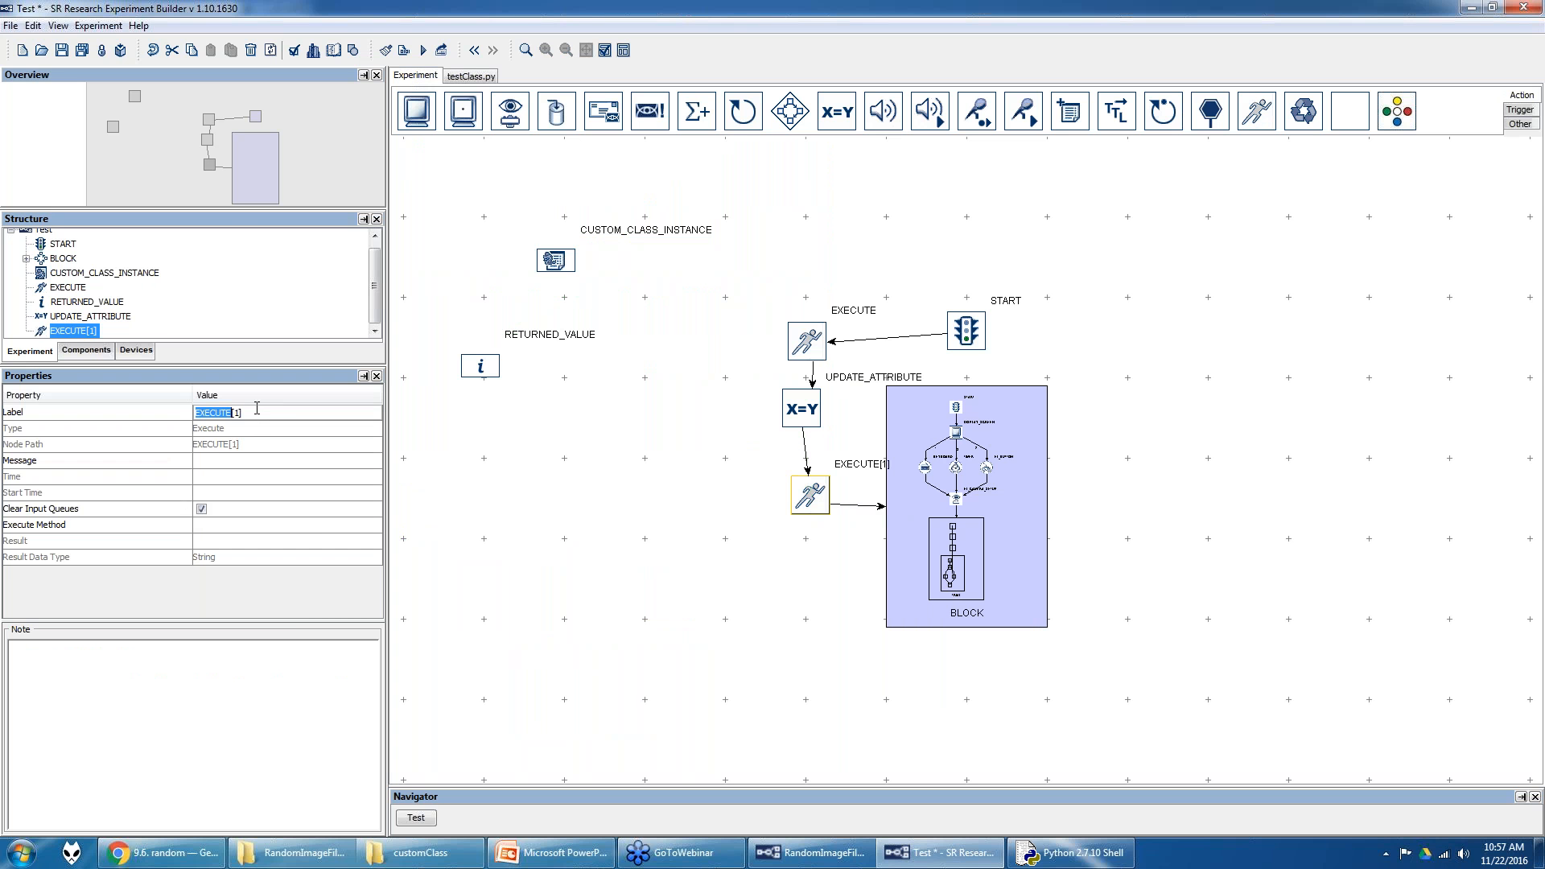
type("UPDATE_")
type("varaible")
key("BackSpace")
key("BackSpace")
key("BackSpace")
type("iabel")
type("le2")
key("Return")
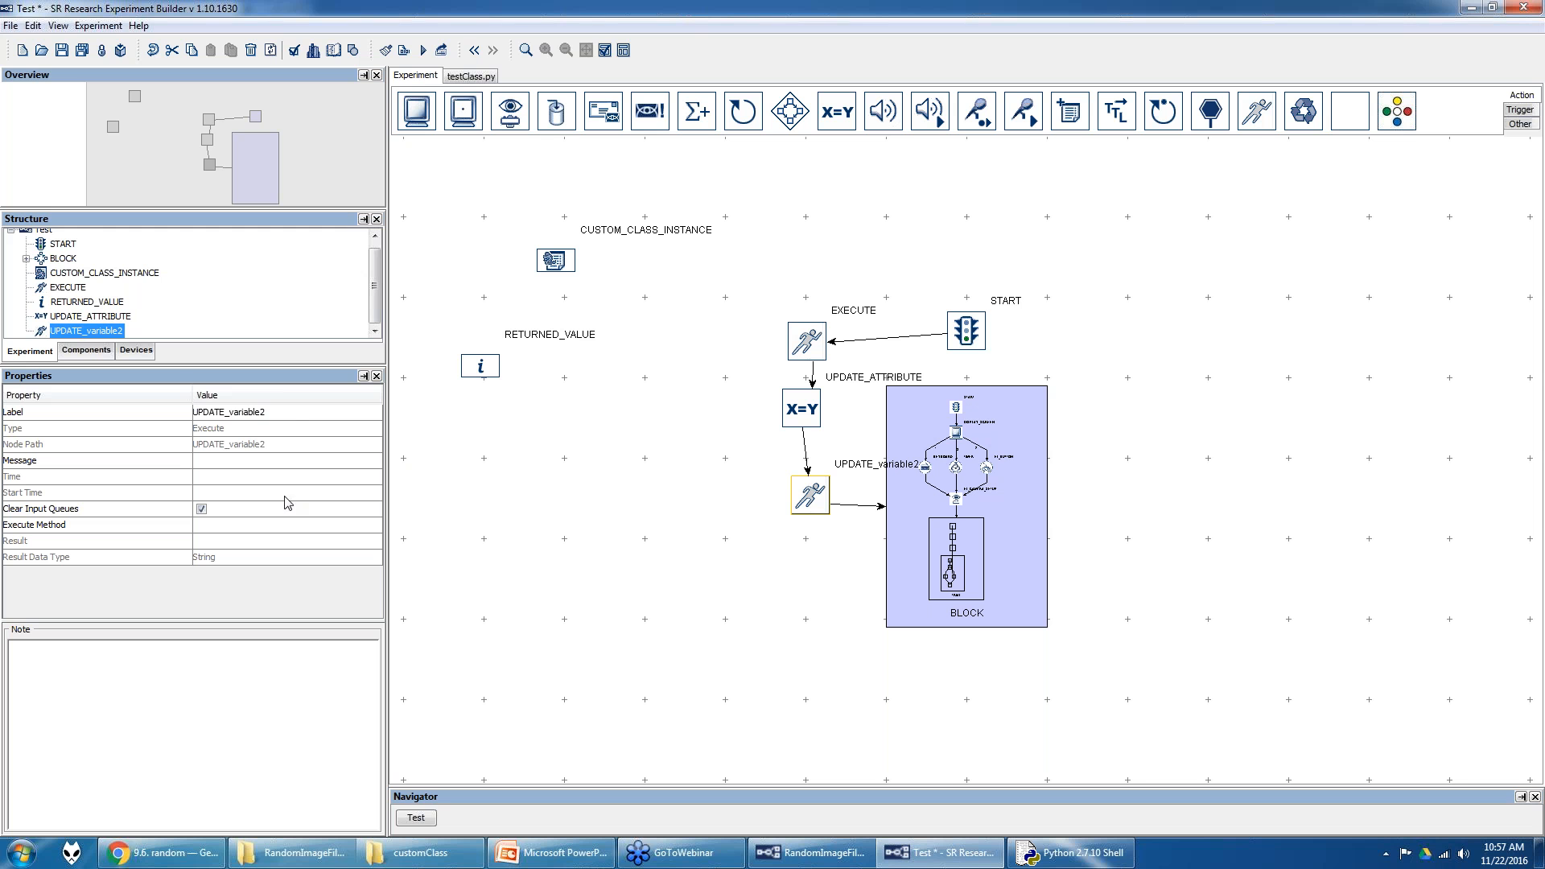
- Copy the label UPDATE_variable2 into the new Execute action's message
left_click(285, 418)
key("ctrl+c")
left_click(281, 462)
key("ctrl+v")
key("Return")
- Set UPDATE_variable2's execute method to the updateVariables method of CUSTOM_CLASS_INSTANCE
left_click(376, 525)
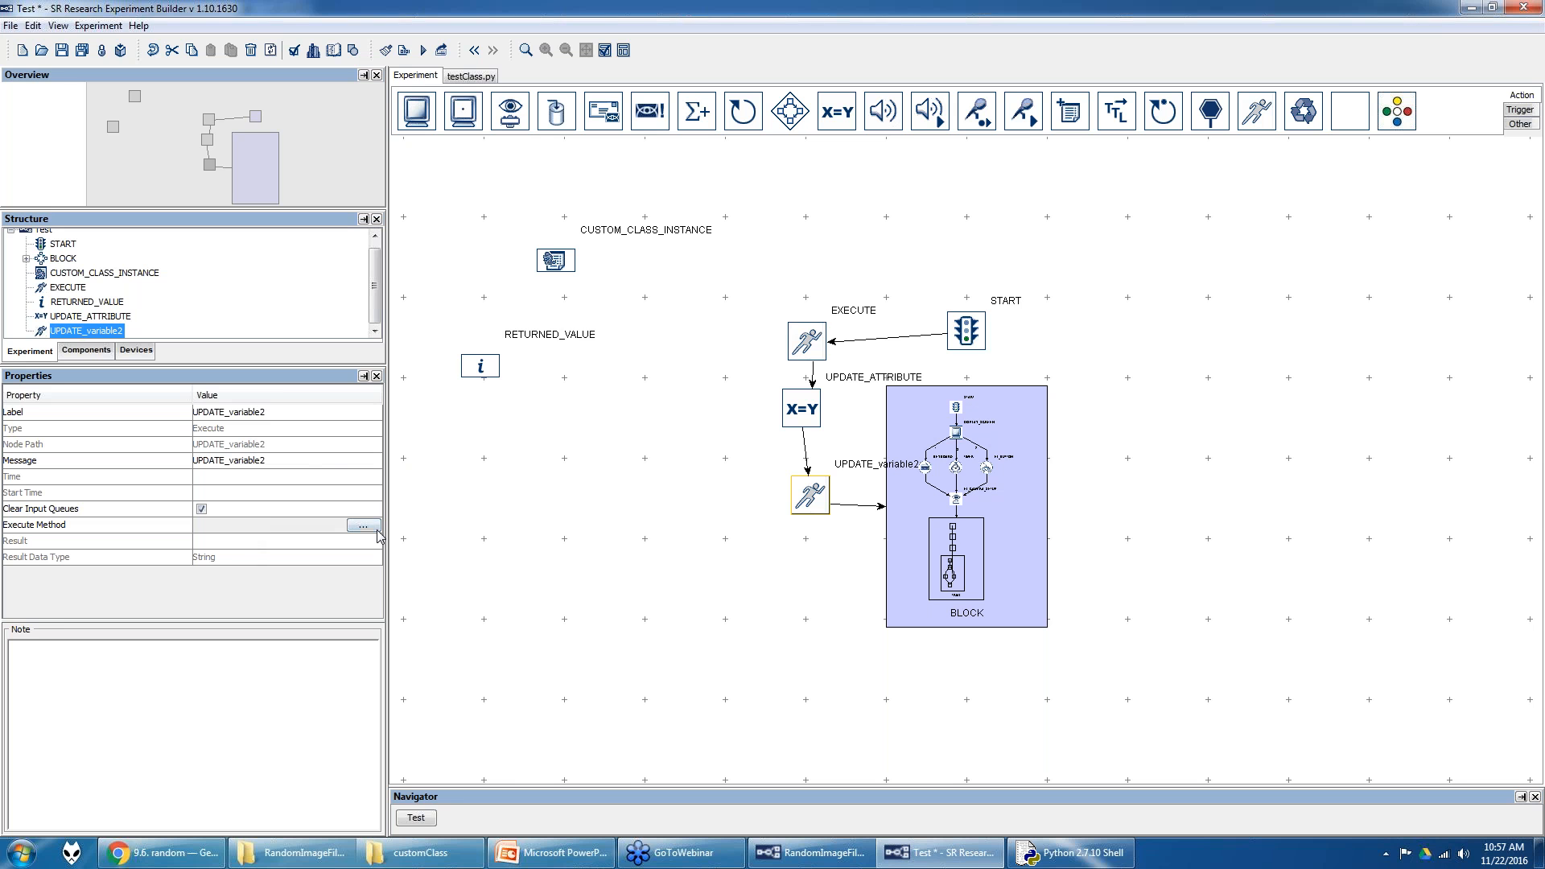
left_click(363, 527)
left_click(590, 386)
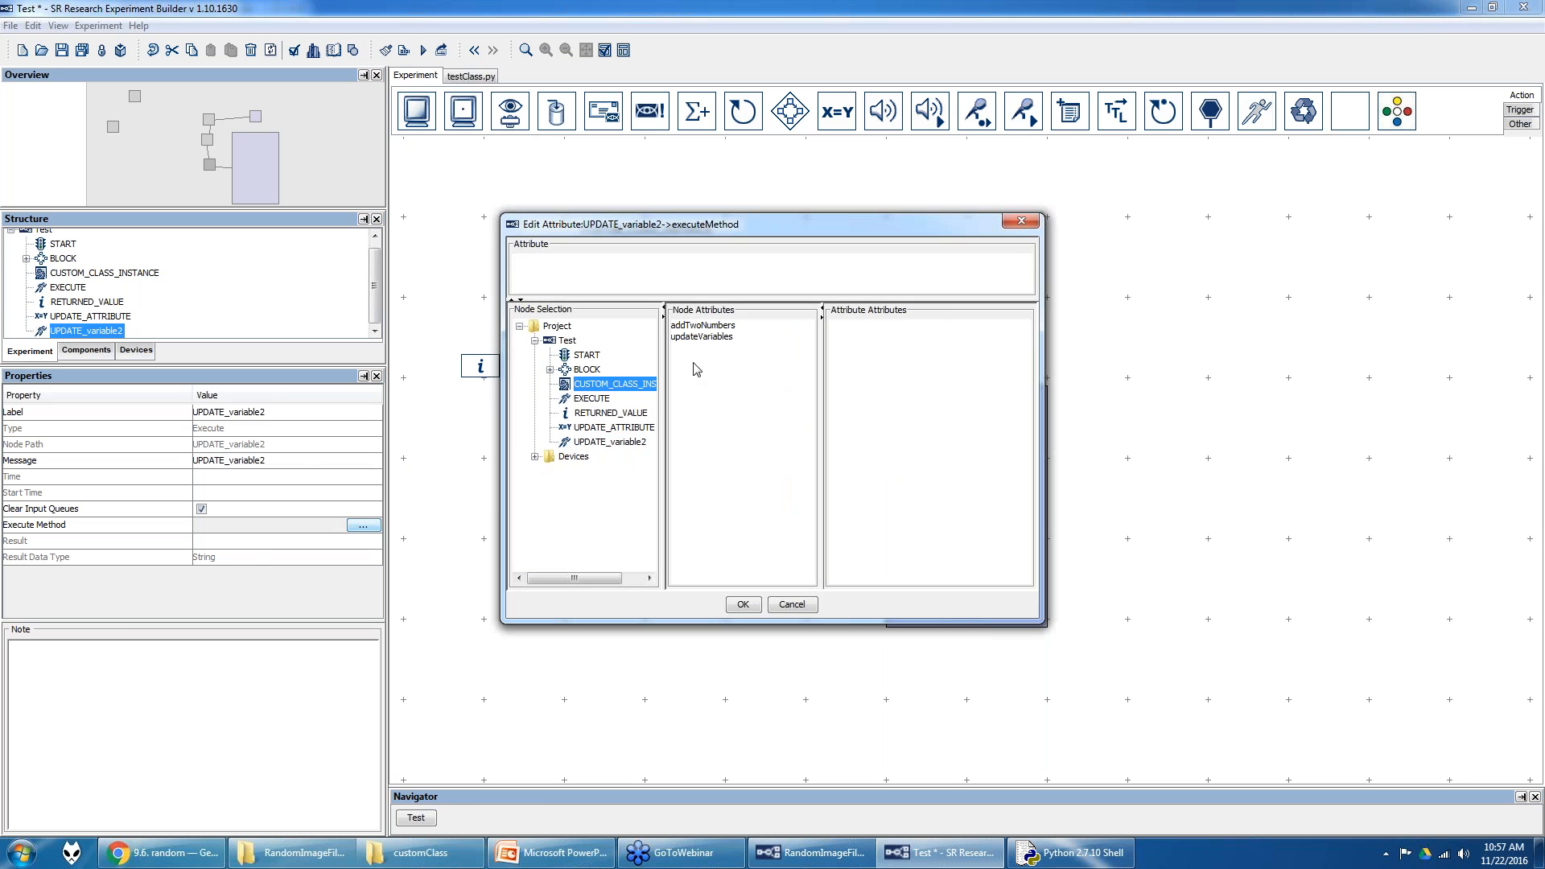
left_click(708, 337)
left_click(743, 605)
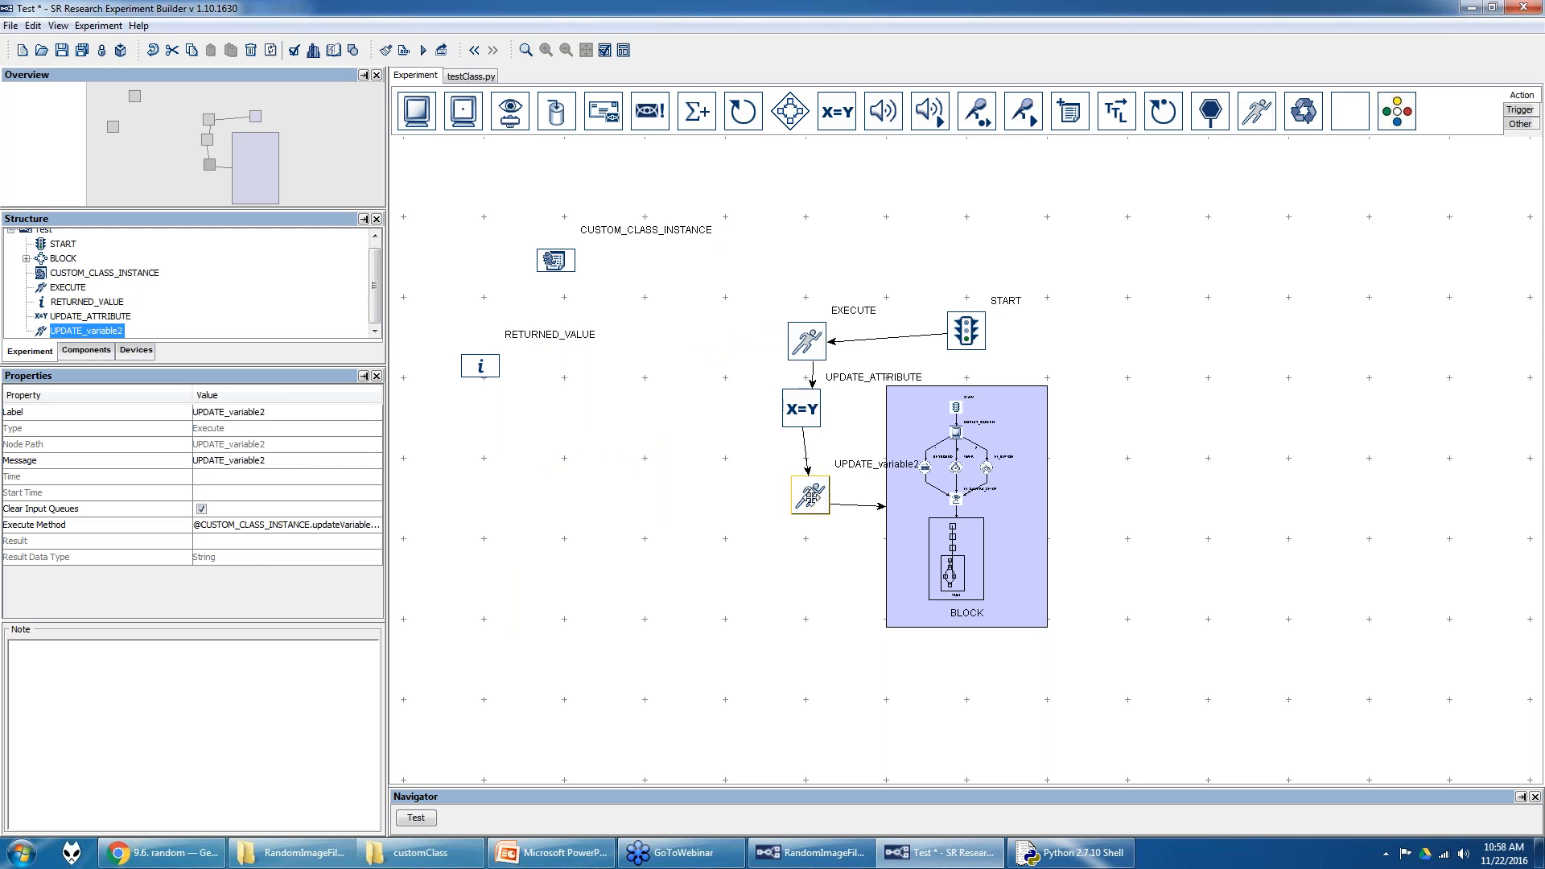
- Examine in testClass.py how self.variable2 is used in the constructor and in updateVariables
left_click(481, 80)
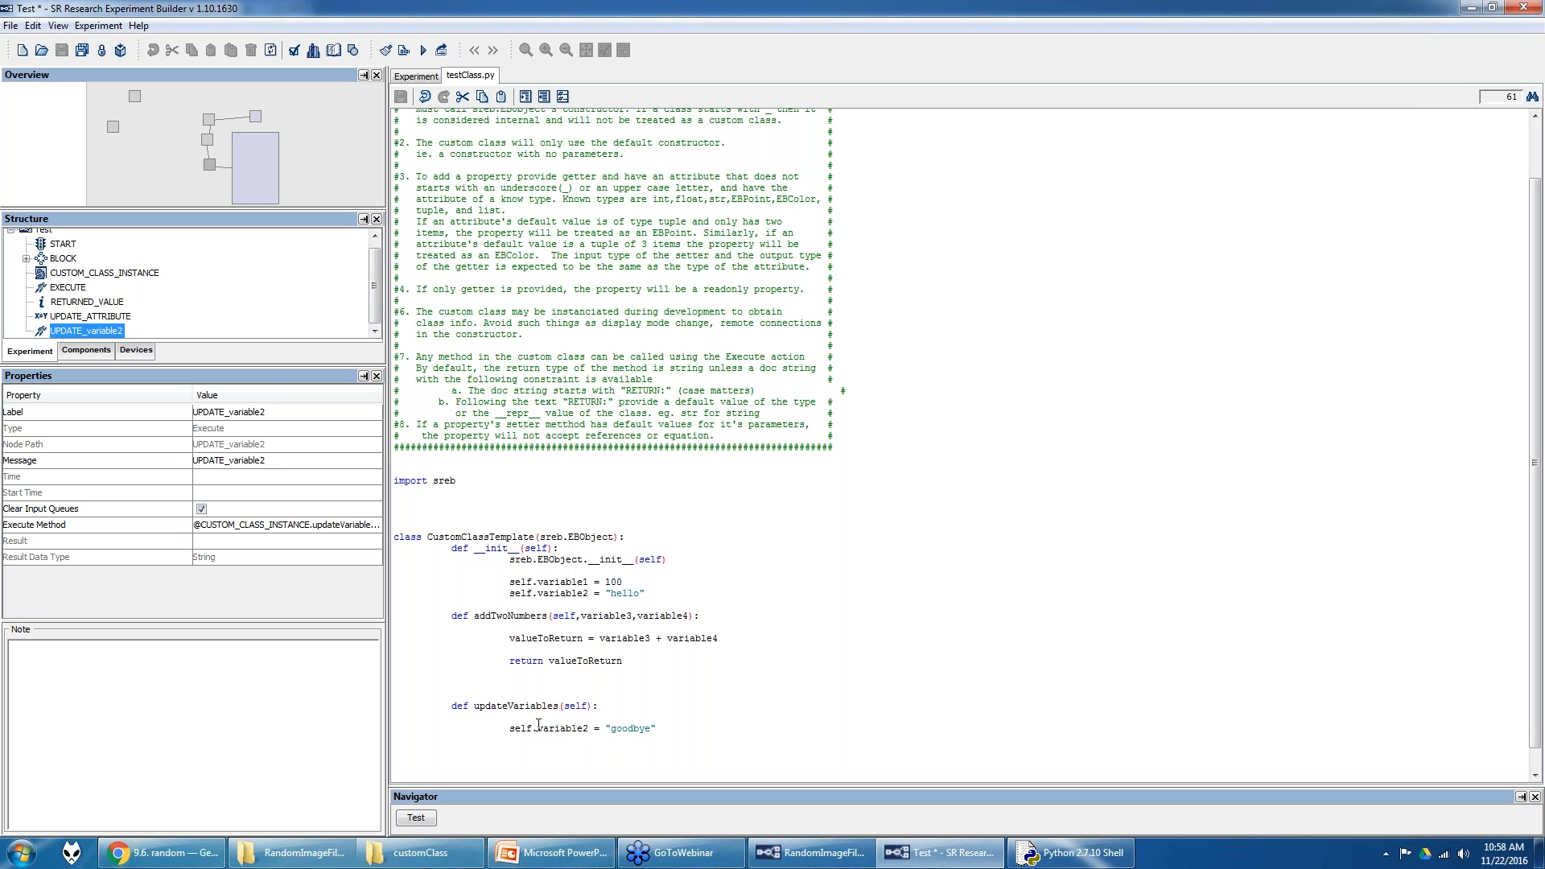
left_click_drag(452, 729, 584, 735)
left_click(537, 734)
double_click(514, 729)
left_click_drag(510, 596, 588, 595)
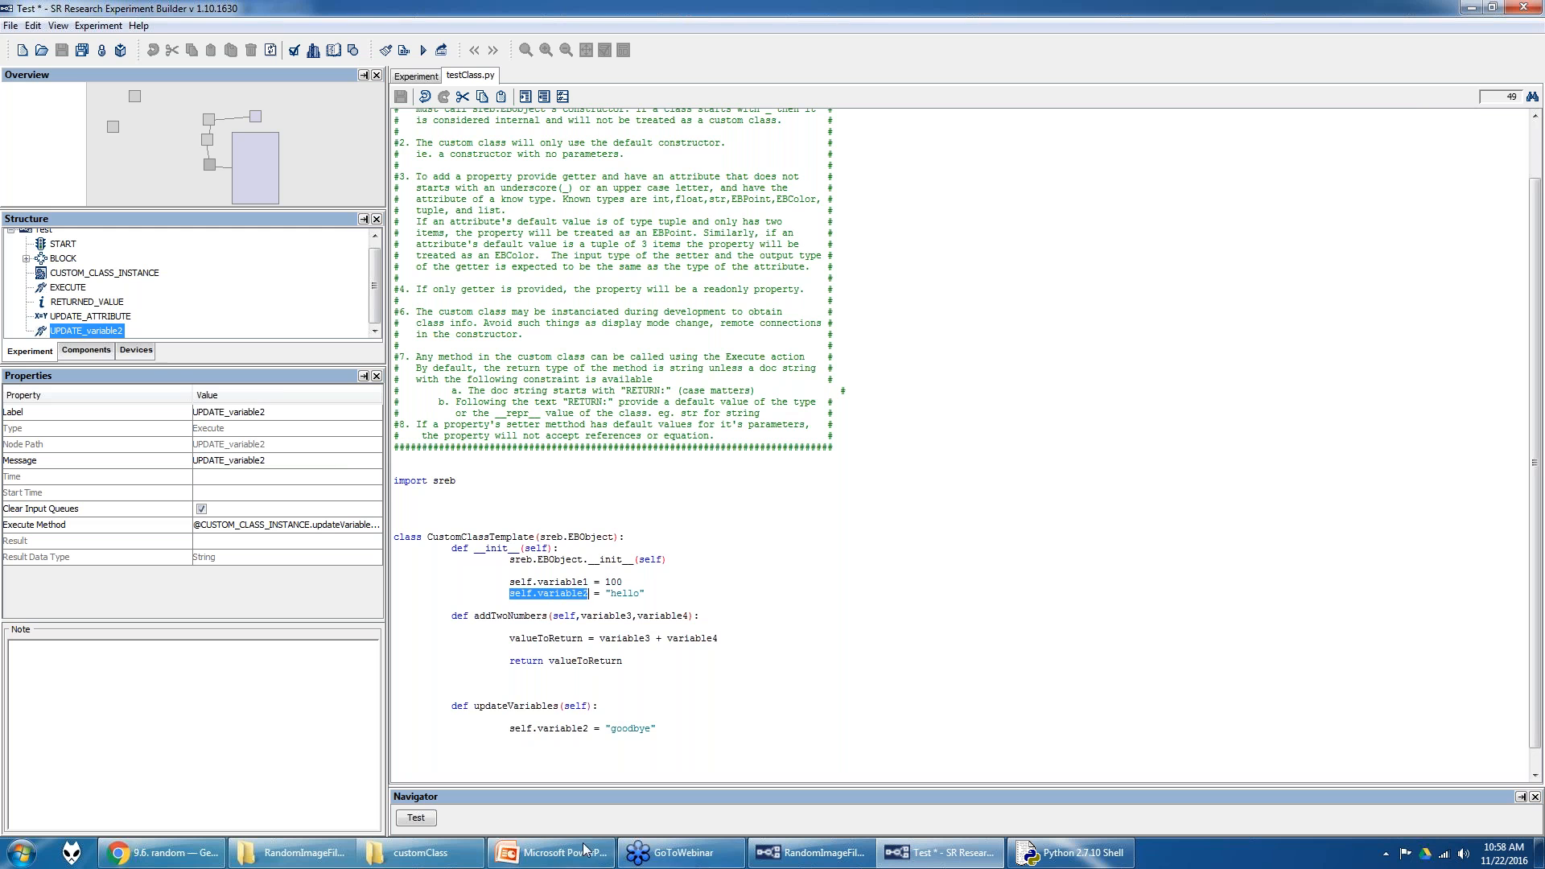
left_click_drag(479, 729, 529, 729)
left_click(534, 730)
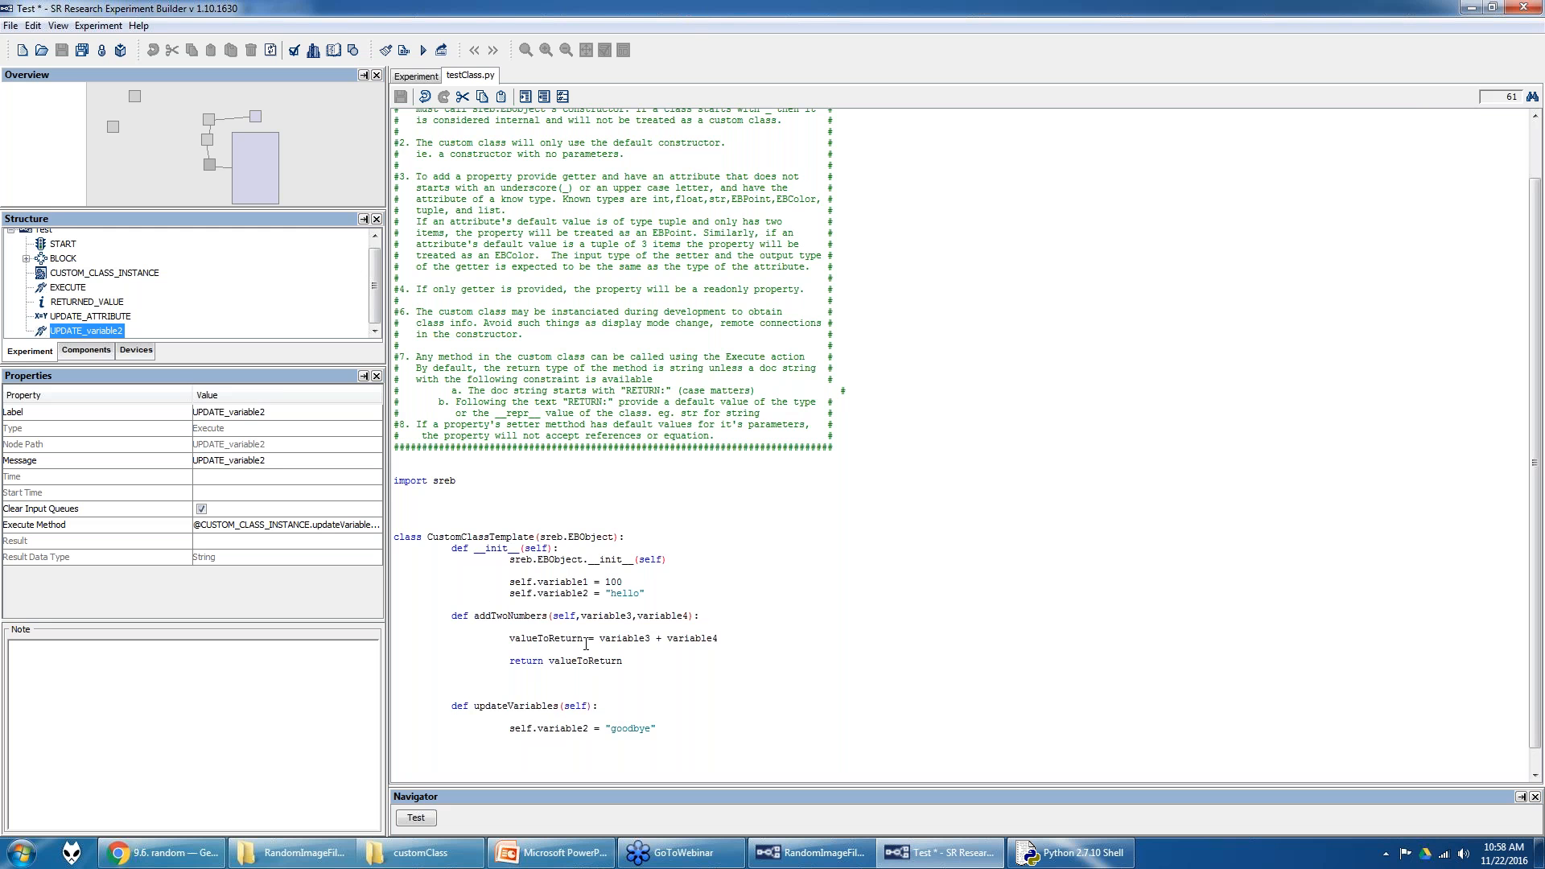
left_click_drag(476, 617, 582, 636)
- Insert the line newVariable = valueToReturn above the self.variable2 assignment in updateVariables
left_click(548, 716)
key("Tab")
type("valueTo")
key("BackSpace")
key("BackSpace")
key("BackSpace")
key("BackSpace")
key("BackSpace")
key("BackSpace")
type("newv")
key("BackSpace")
type("Variable = valueTor")
type("eturn")
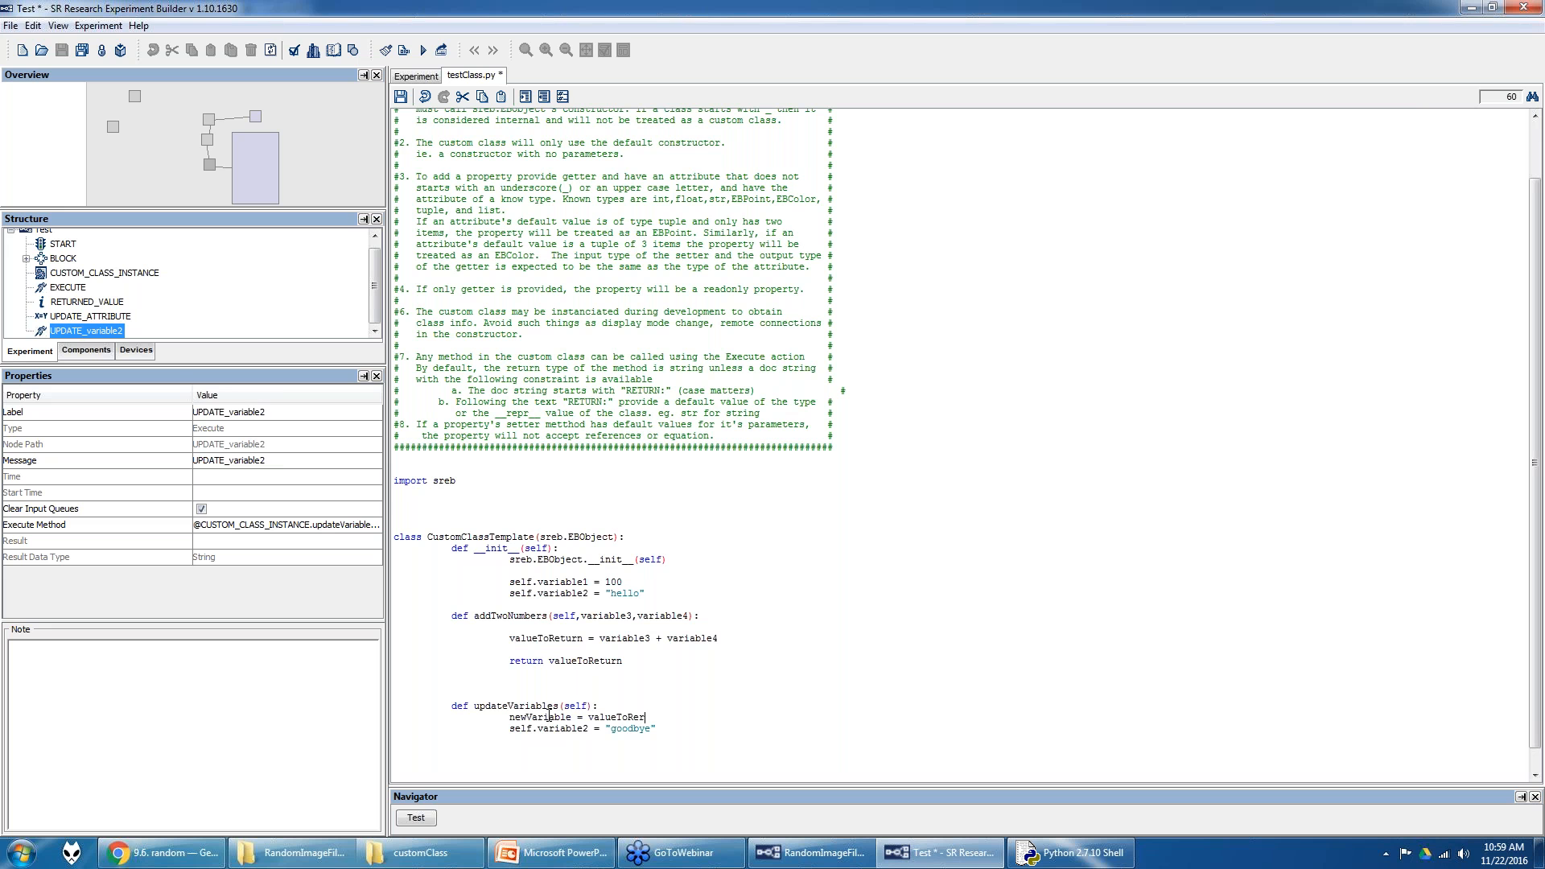
- Compare where valueToReturn is used in testClass.py with the order of the EXECUTE and UPDATE_variable2 actions
left_click_drag(586, 717, 665, 718)
left_click(416, 76)
left_click(812, 343)
left_click(469, 77)
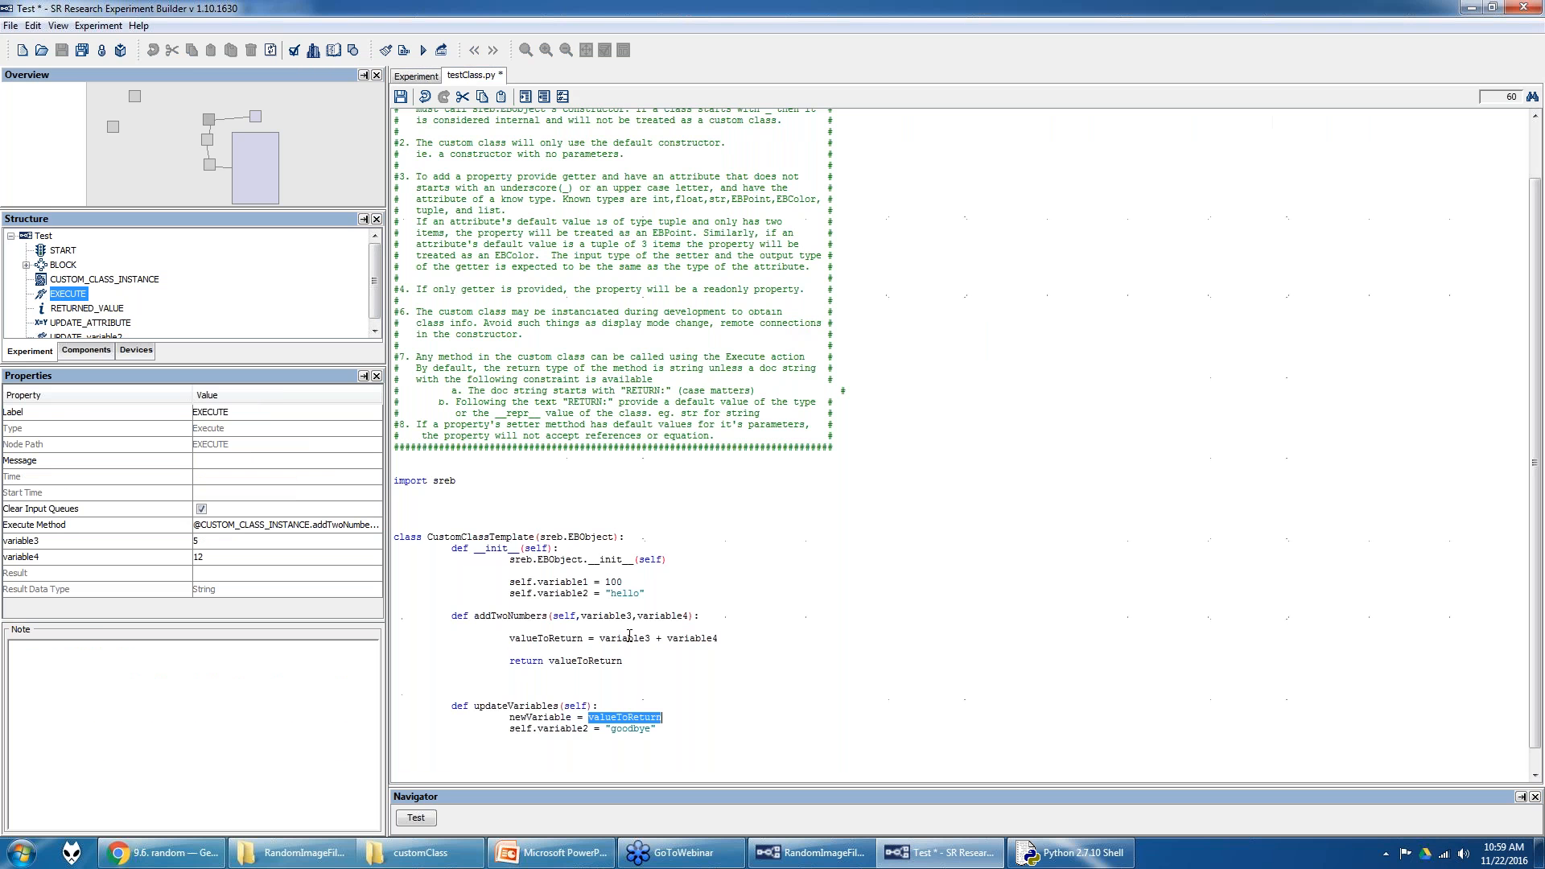
left_click(419, 77)
left_click(808, 496)
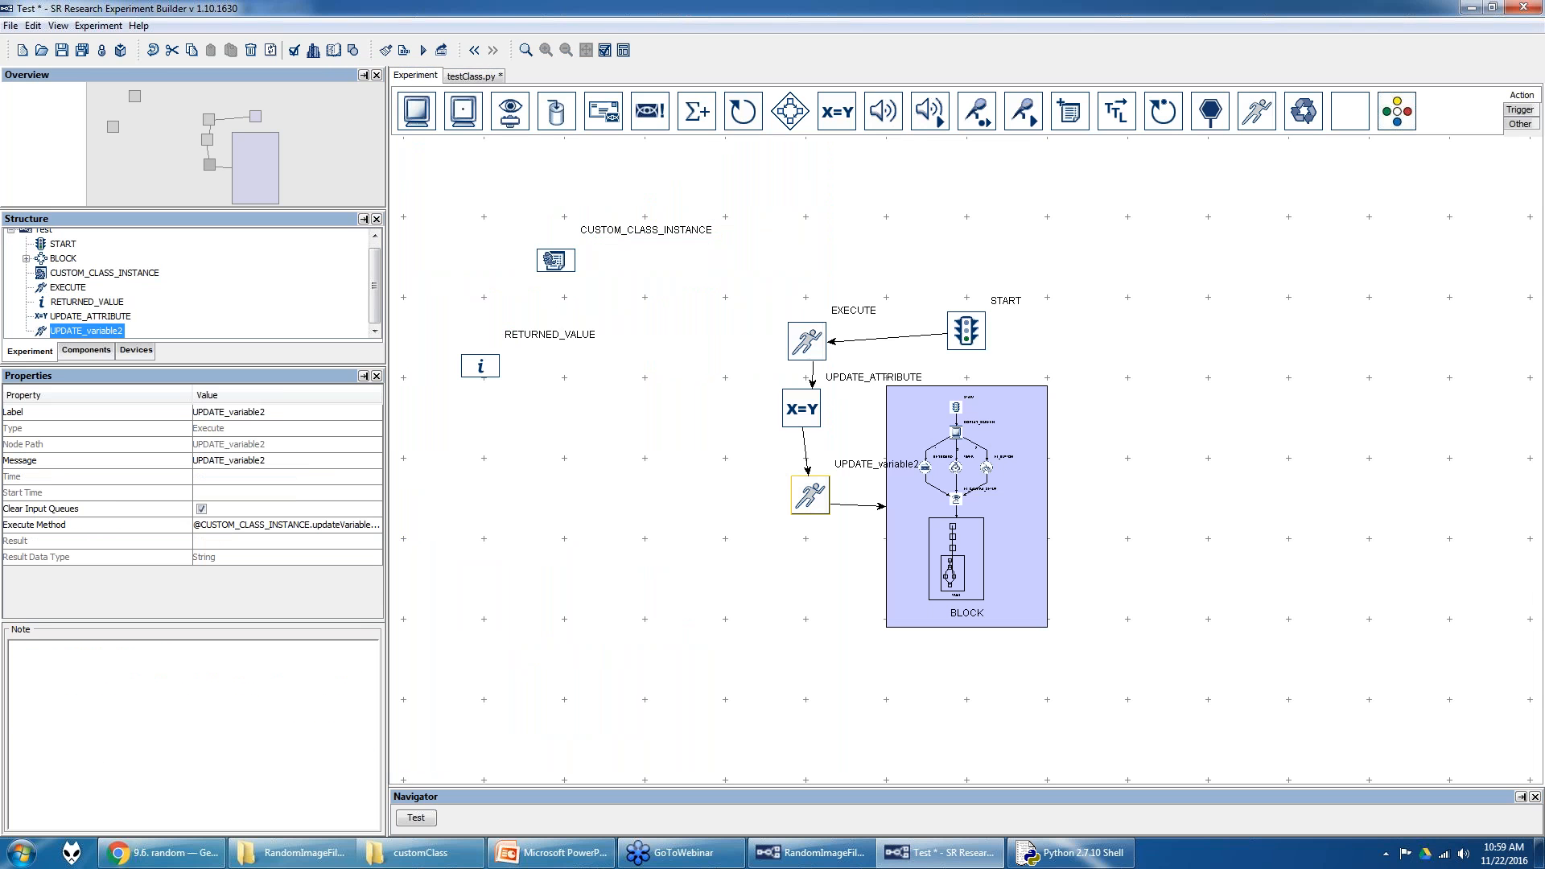
left_click(481, 80)
left_click_drag(510, 639, 583, 639)
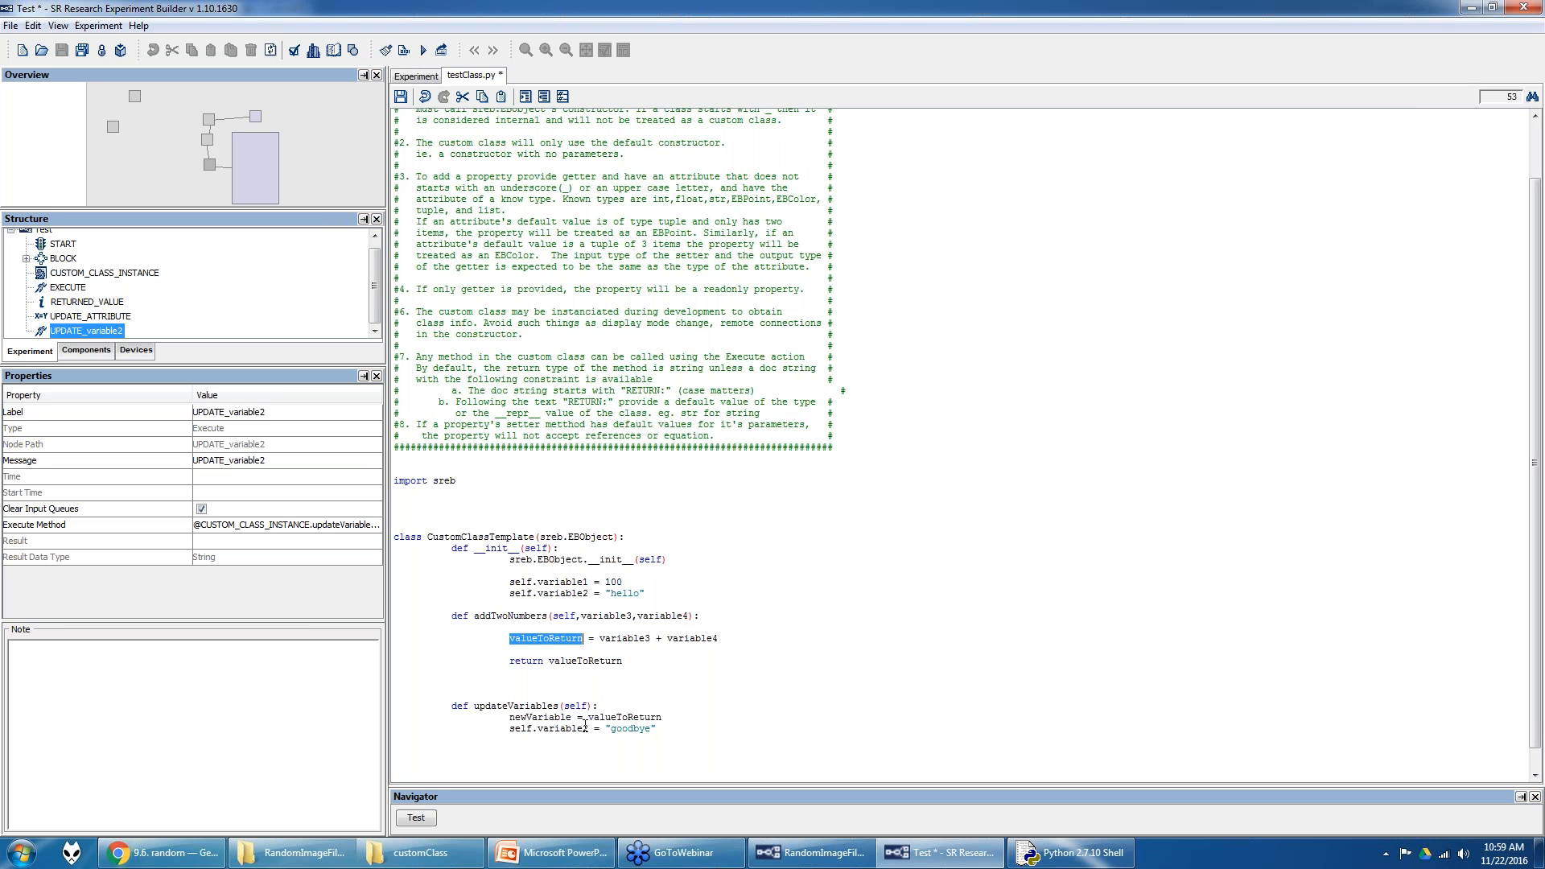
- Prefix valueToReturn with self. in its addTwoNumbers assignment and in the newVariable line of updateVariables
left_click(589, 717)
left_click_drag(509, 639, 582, 641)
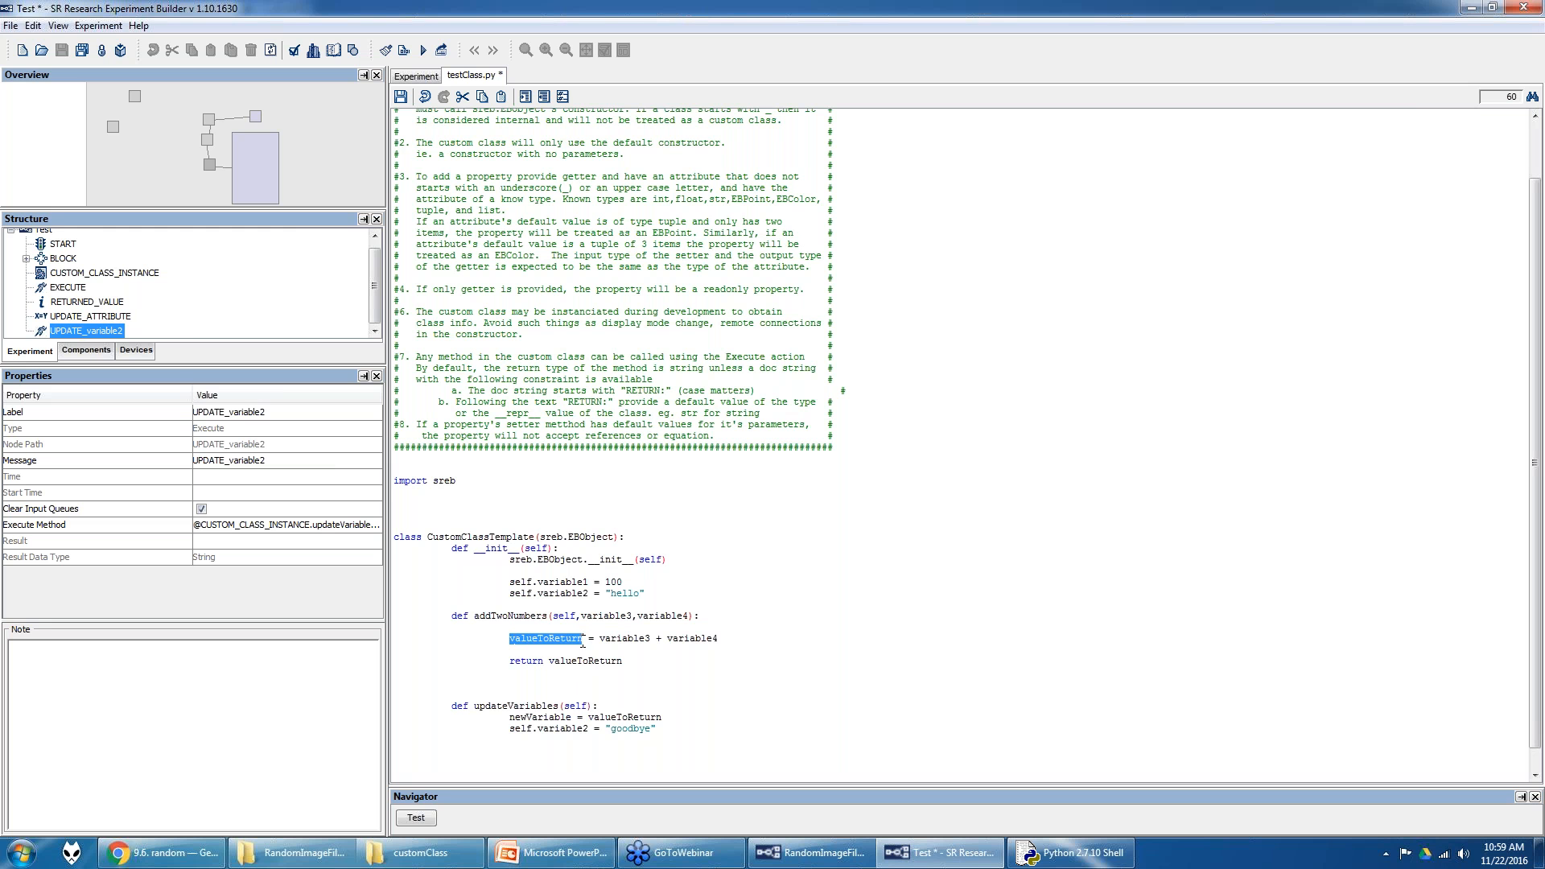
left_click(511, 640)
type("self.")
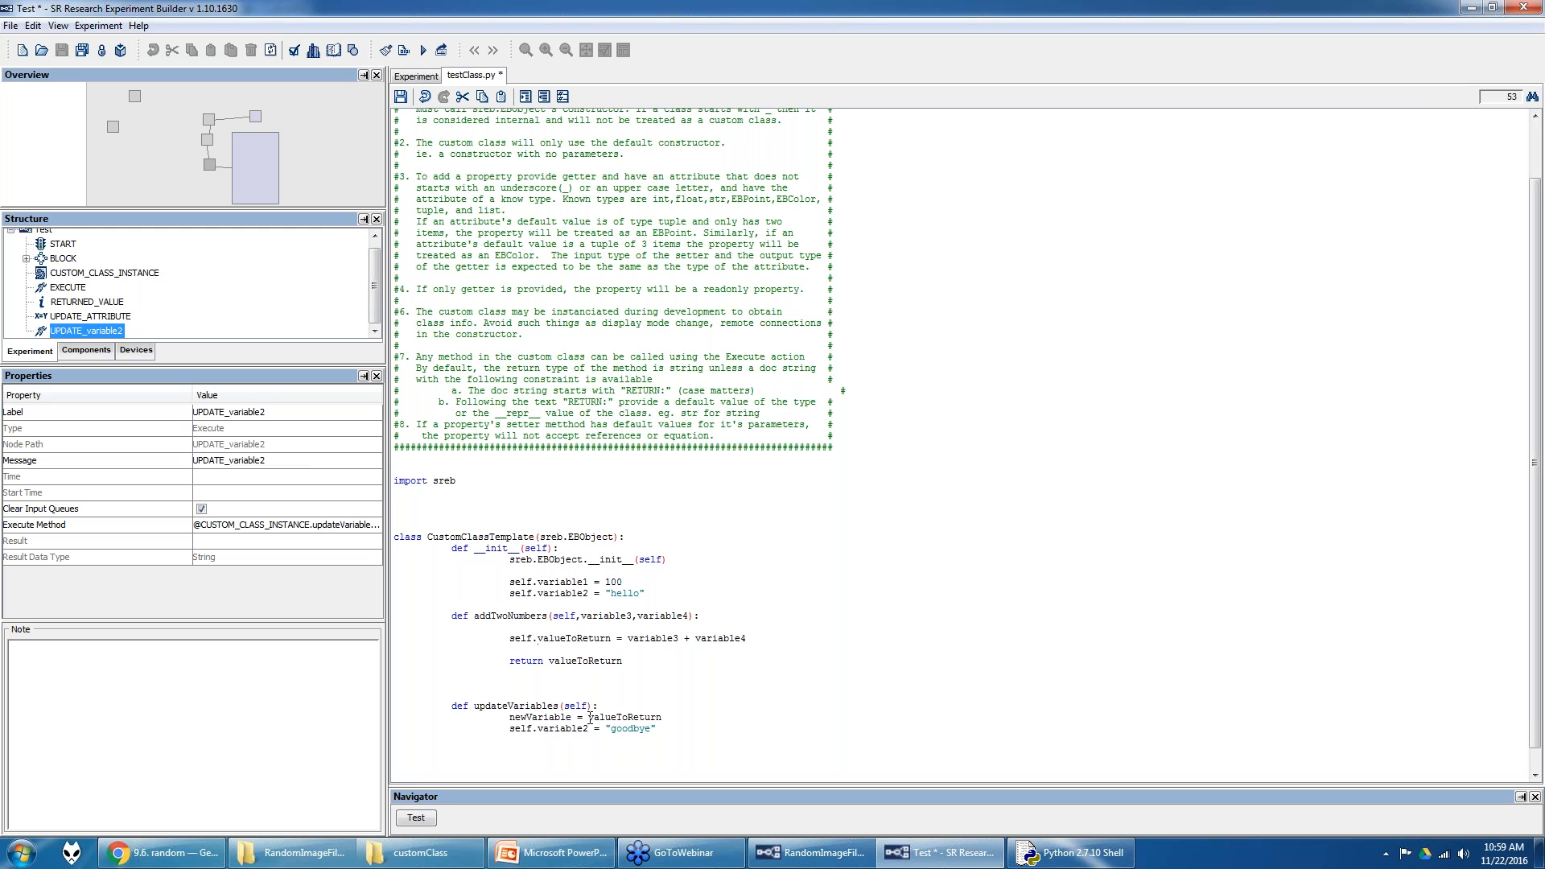
type("self.")
- Check the self.valueToReturn references in addTwoNumbers and updateVariables, and save testClass.py
left_click_drag(510, 640, 537, 643)
left_click(587, 650)
left_click_drag(588, 717, 690, 717)
left_click(589, 717)
left_click(650, 593)
left_click_drag(510, 638, 611, 639)
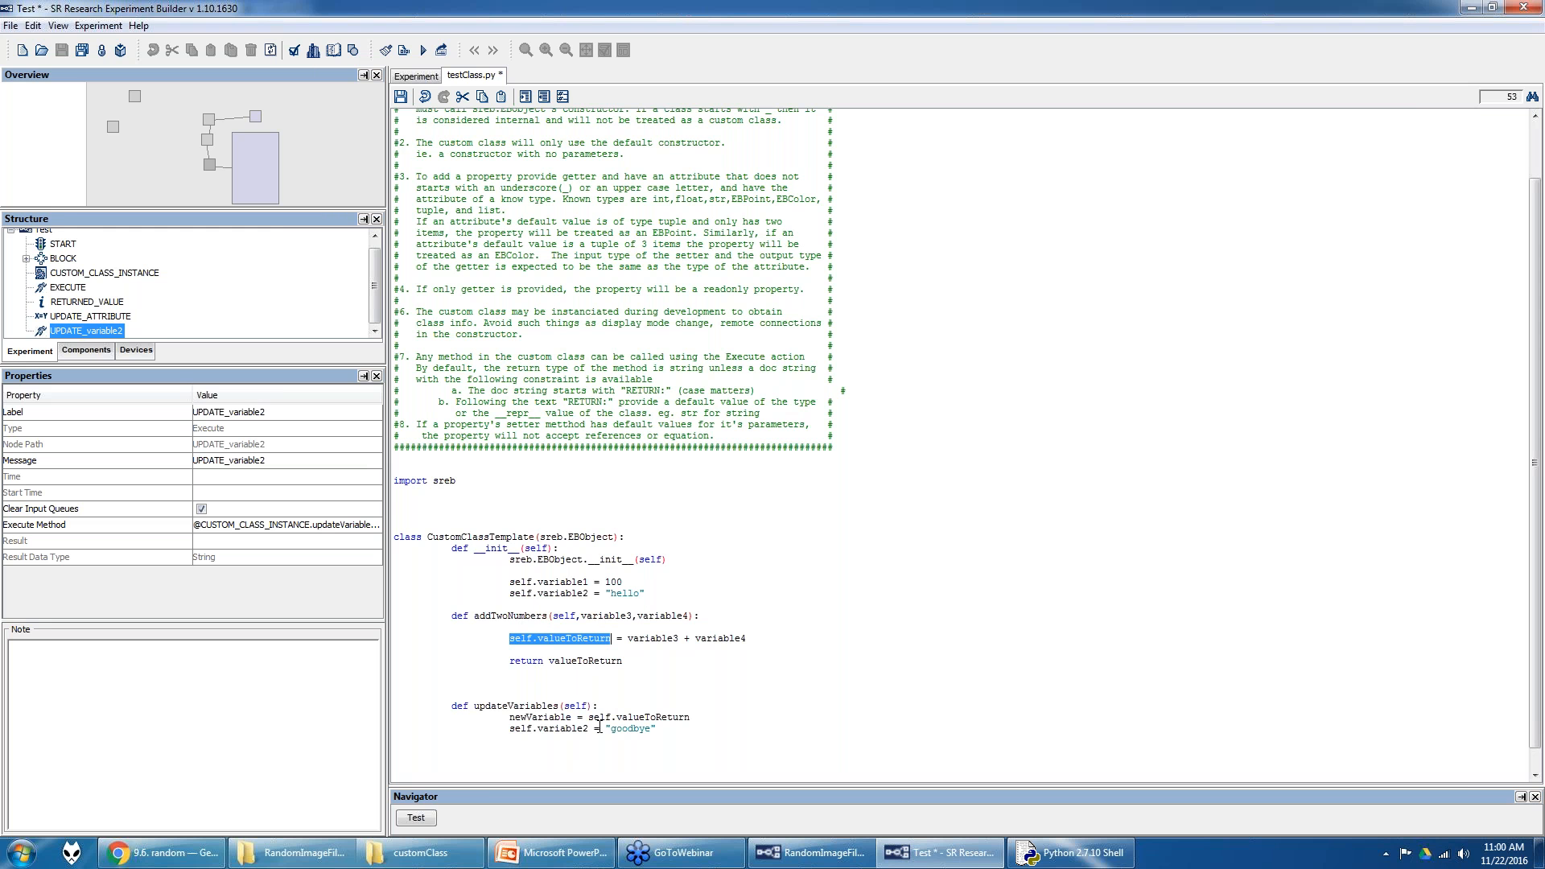
left_click(544, 629)
left_click_drag(511, 642, 611, 642)
left_click_drag(511, 634, 610, 645)
left_click_drag(589, 718, 689, 717)
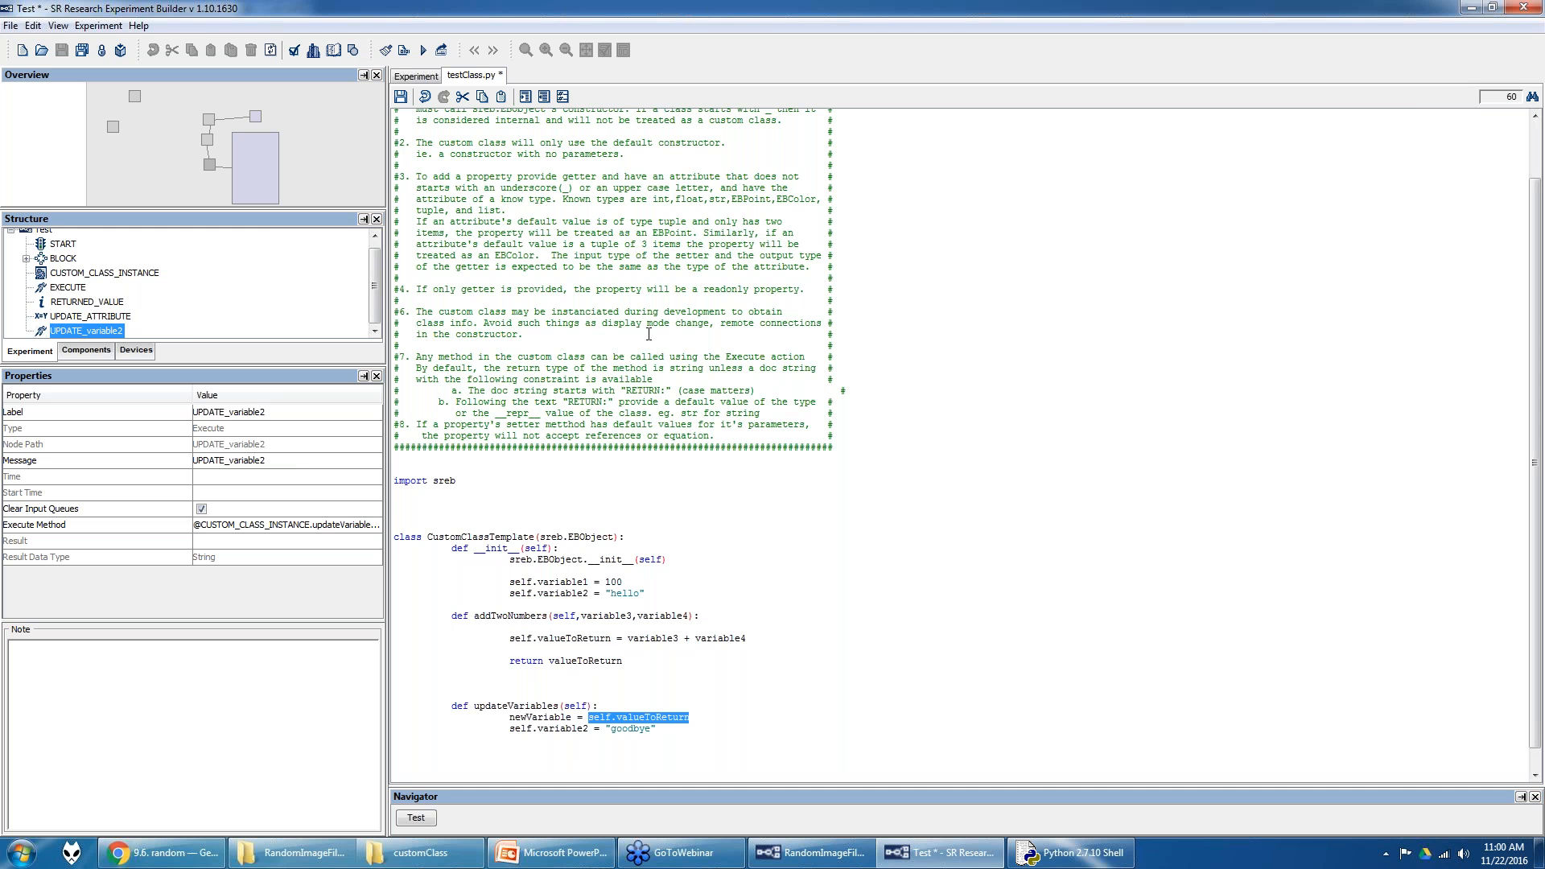
left_click(401, 96)
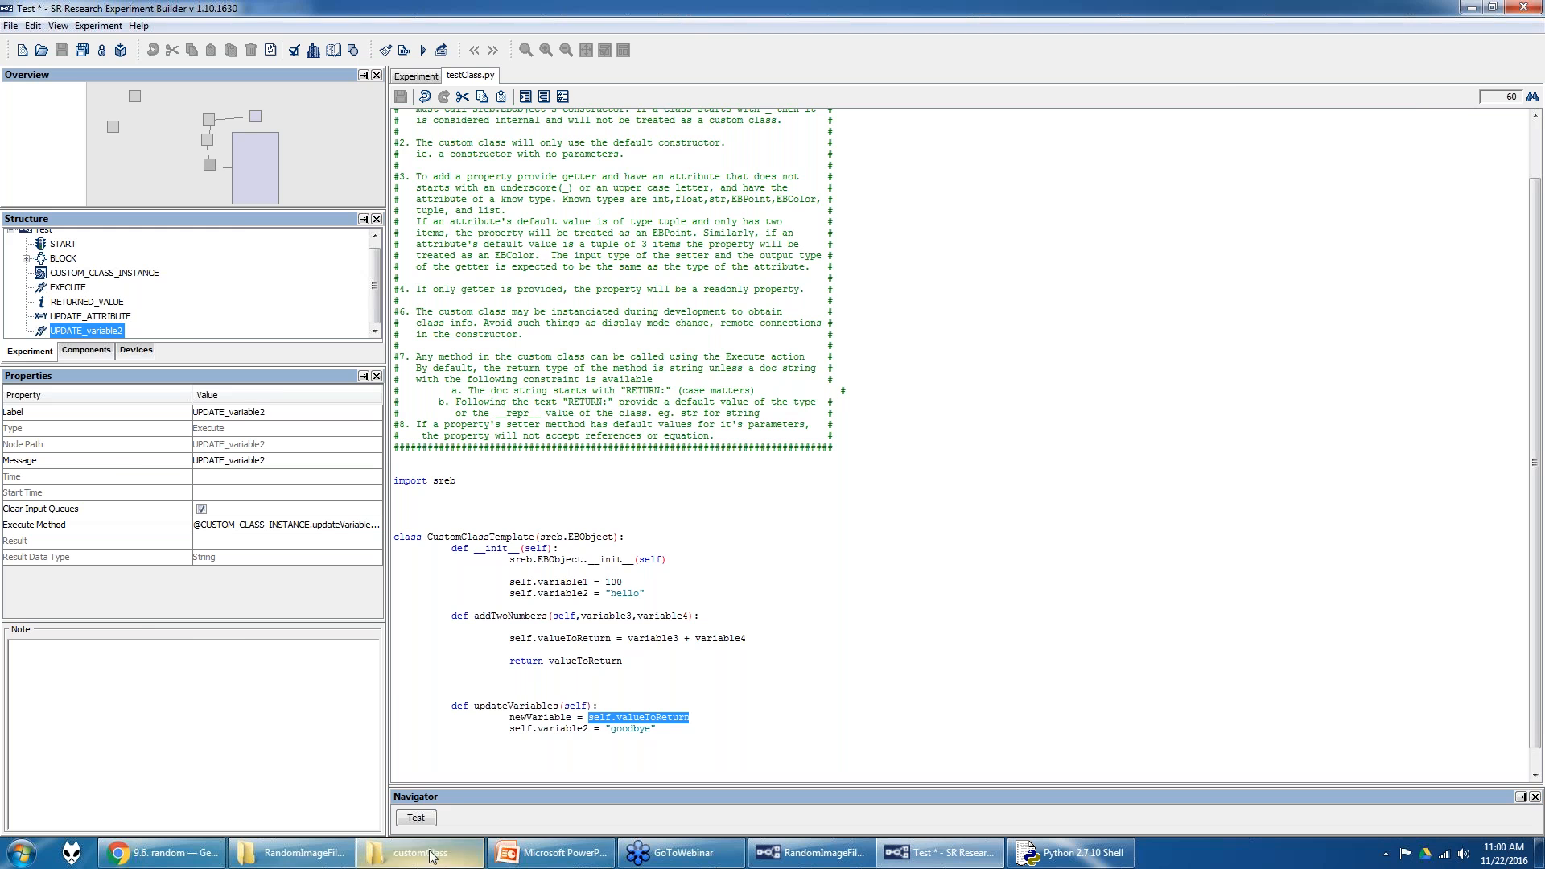
- Switch to the Agenda.pptx presentation and review the slide on interacting with the Custom Class from the graphical user interface
left_click(545, 855)
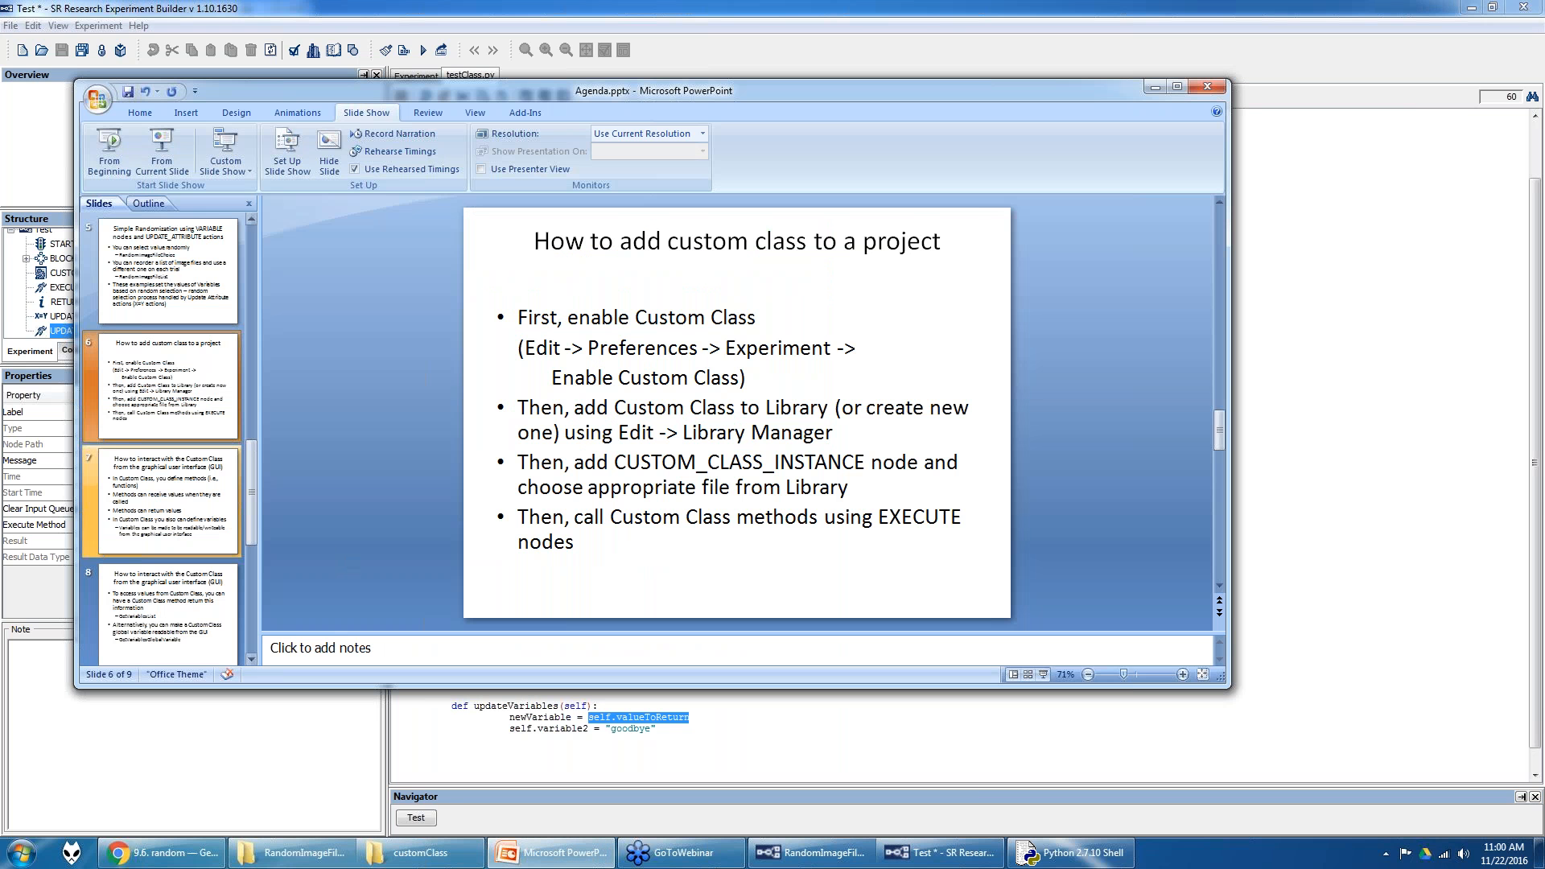
left_click(145, 515)
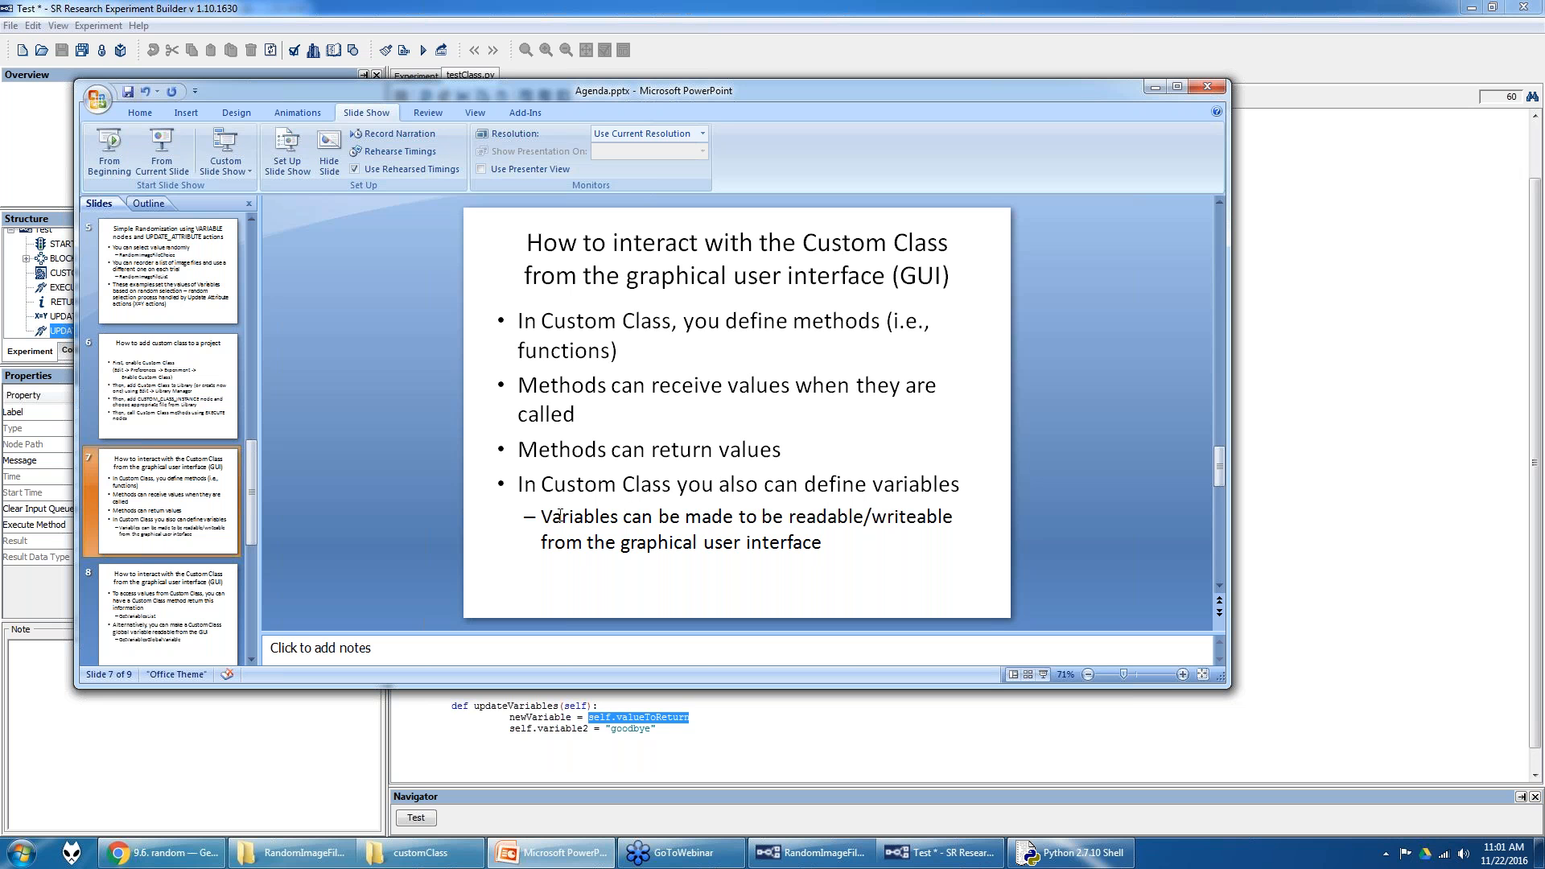
mouse_move(541, 517)
left_mouse_down()
mouse_move(708, 519)
mouse_move(738, 544)
left_mouse_up()
- Return to the Test project in Experiment Builder and review the self variables and return line in testClass.py
mouse_move(858, 855)
left_click(939, 852)
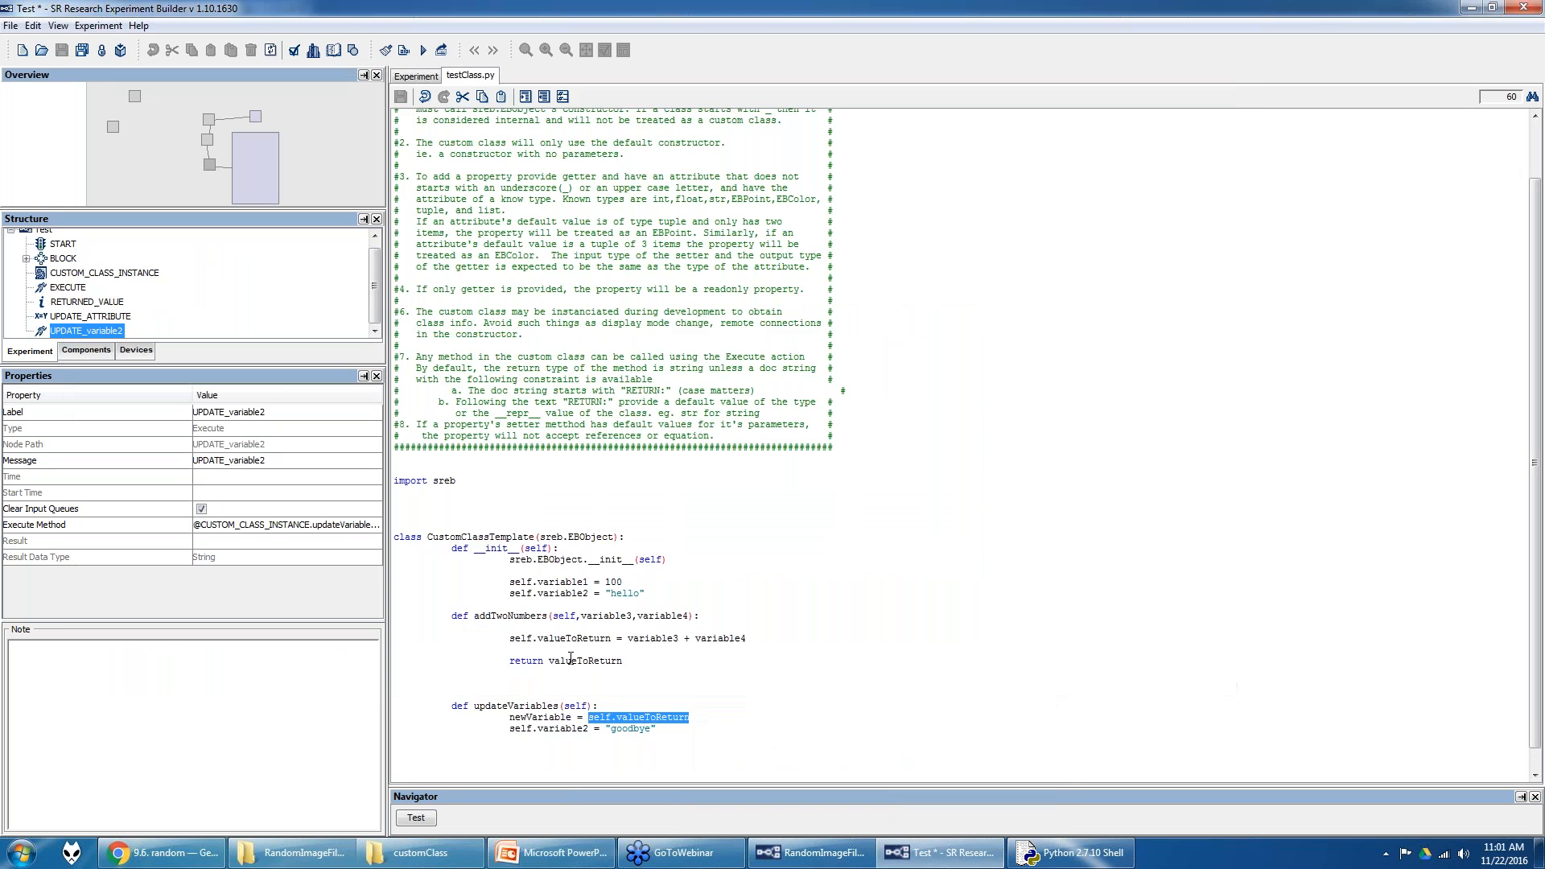
left_click_drag(514, 638, 601, 638)
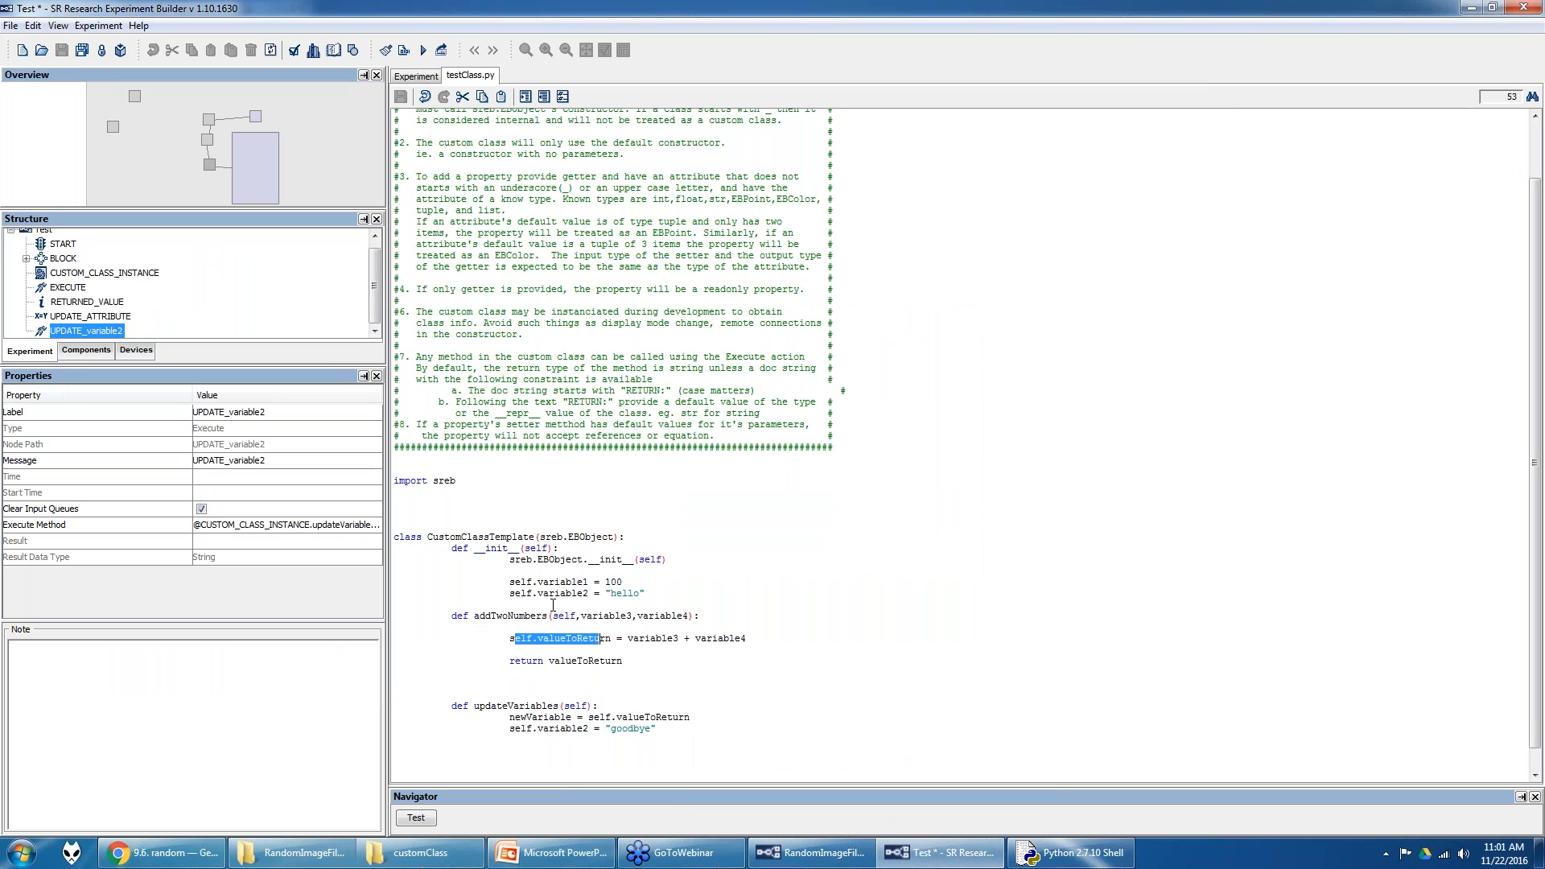
left_click_drag(512, 594, 593, 593)
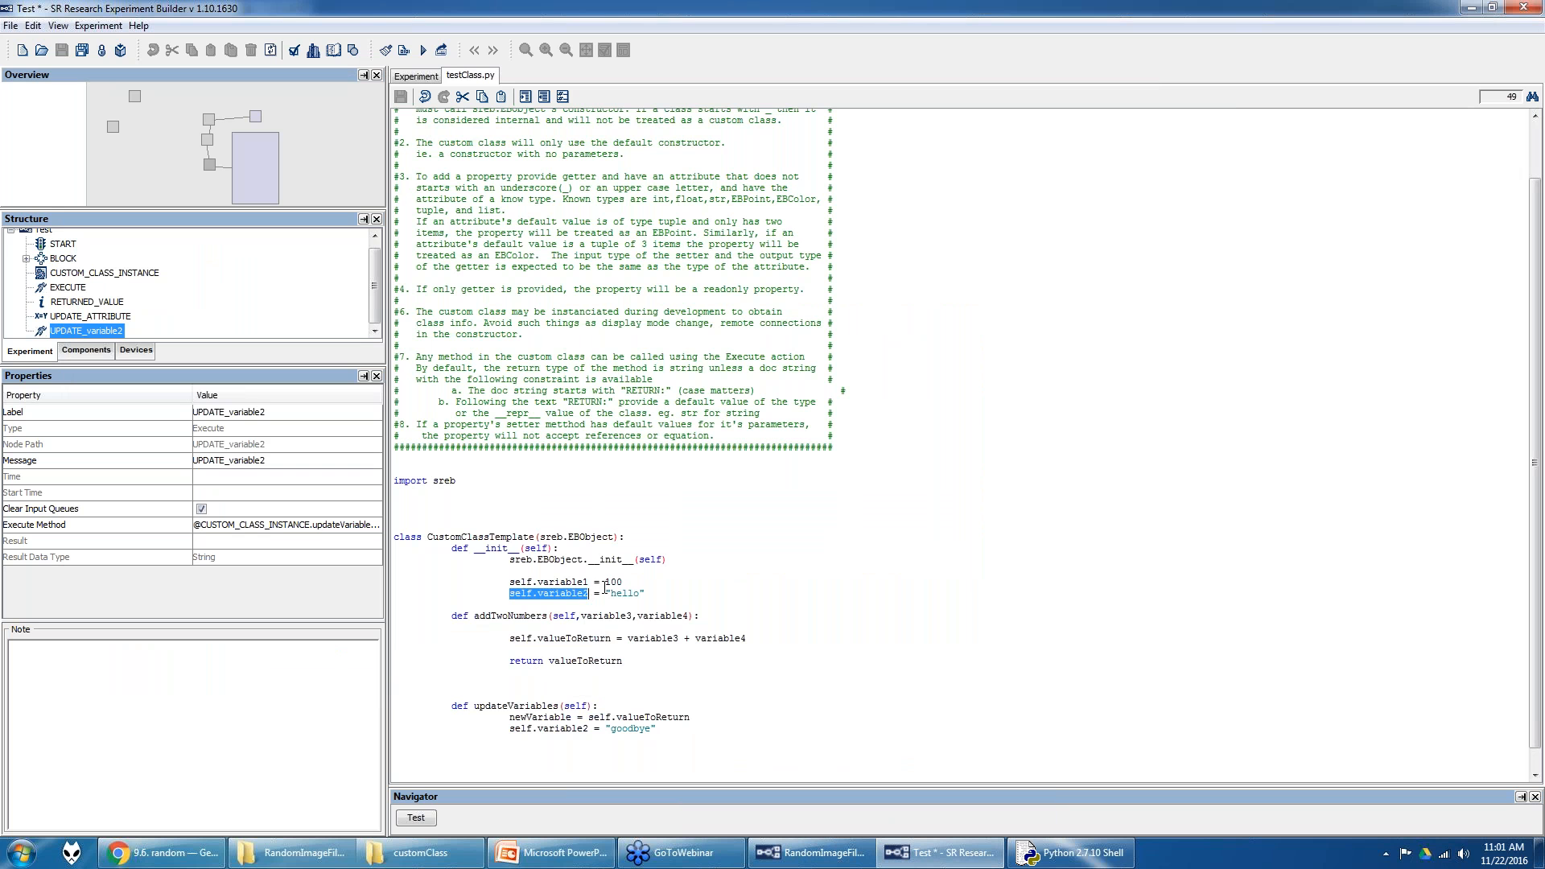
left_click_drag(512, 664, 619, 657)
- Return to the Test experiment graph, save the project and close it
left_click(426, 78)
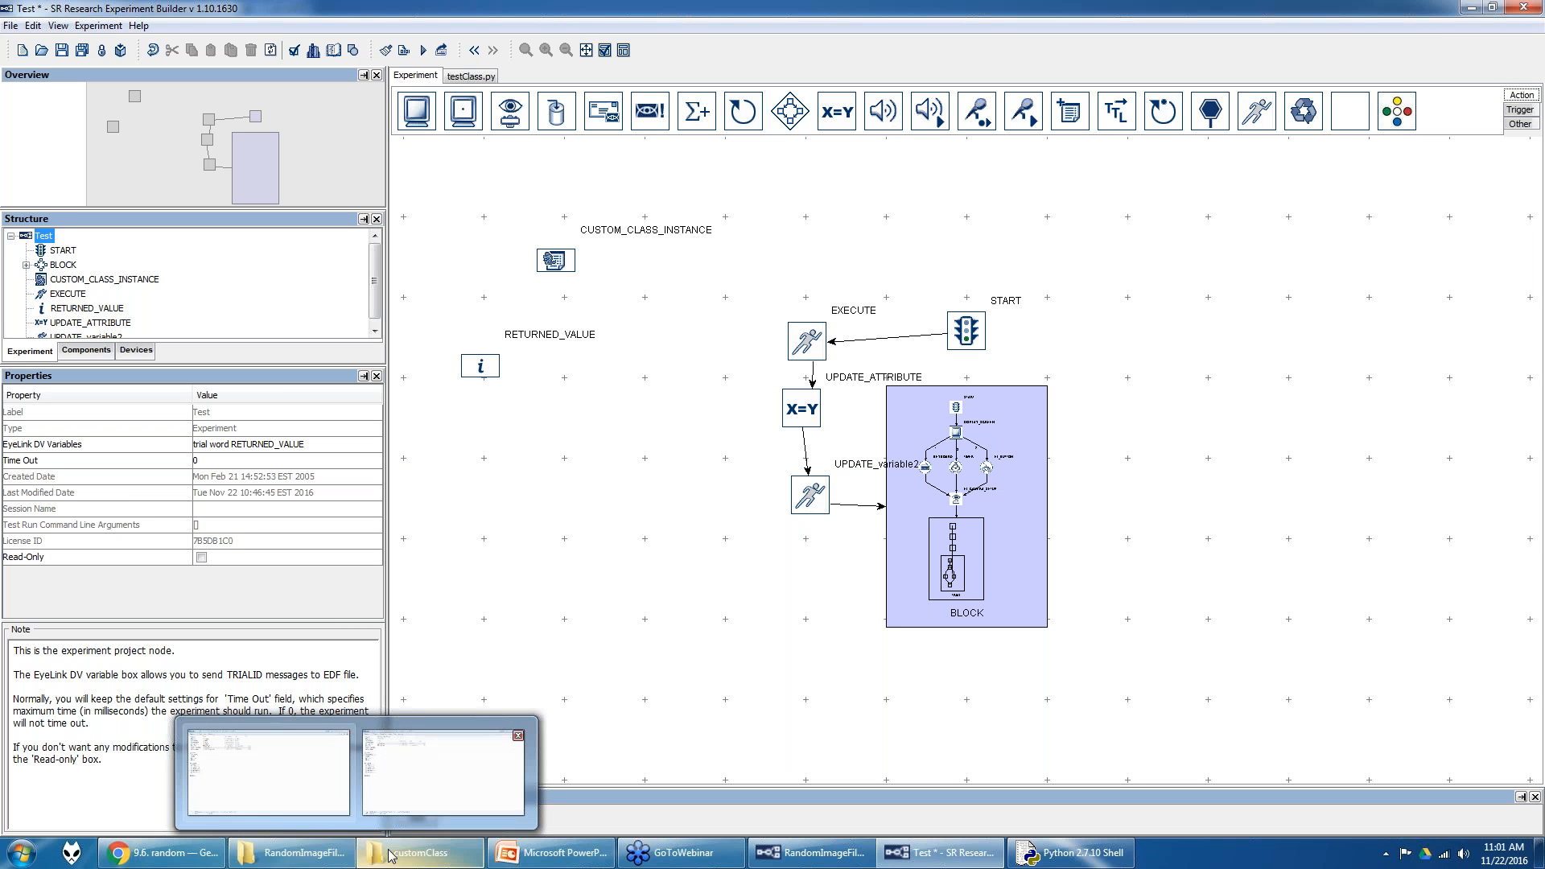
left_click(61, 50)
left_click(1526, 8)
left_click(739, 443)
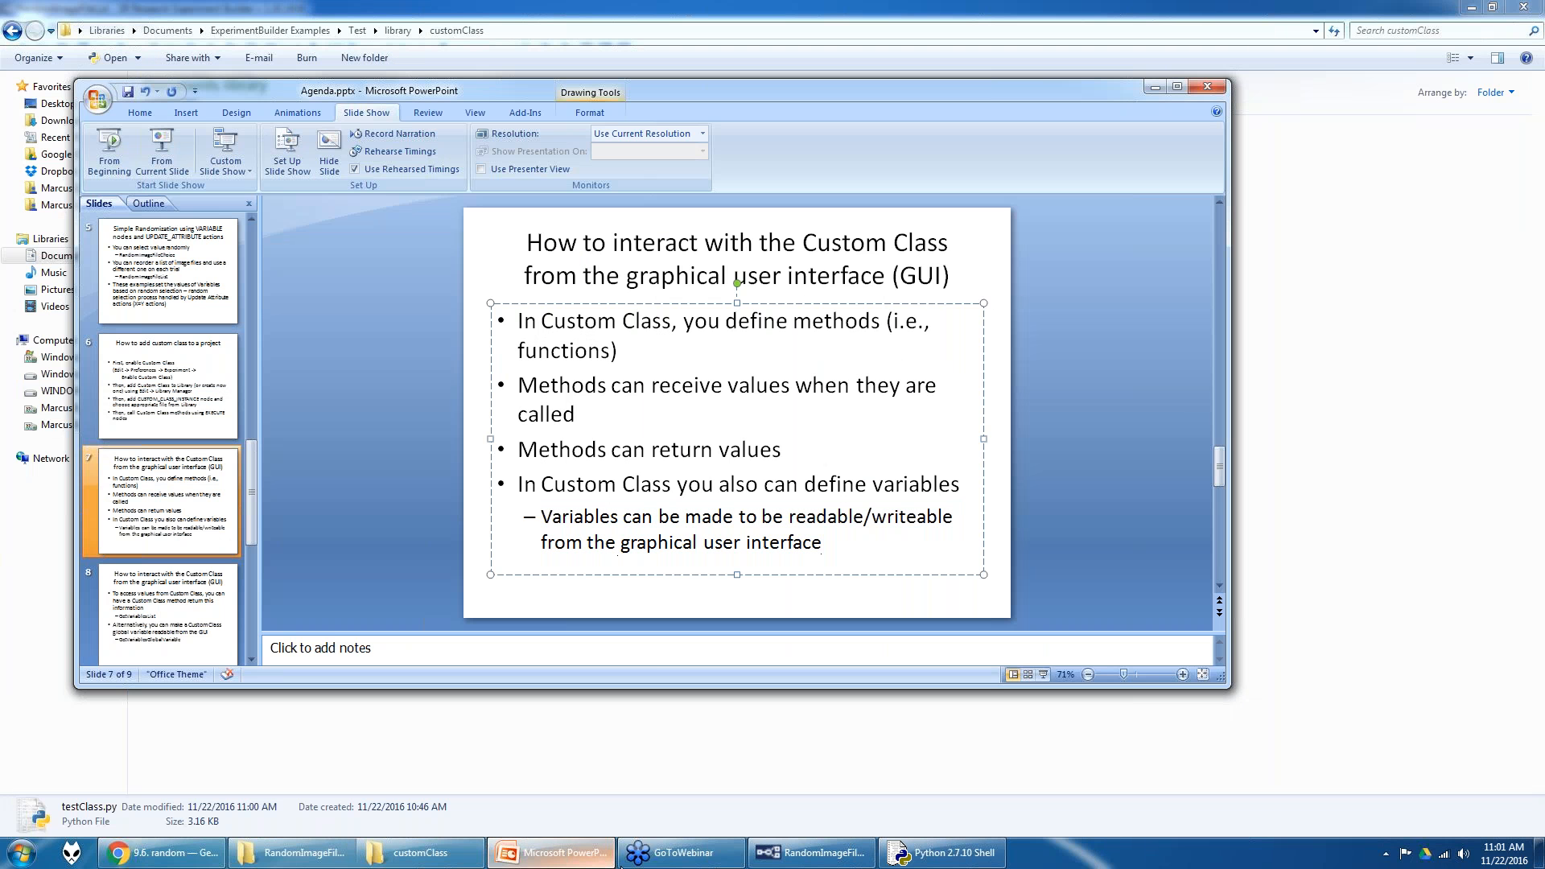
- Open the graph.ebd project from the GetVariablesList folder inside WebinarRandomizationCC
mouse_move(334, 858)
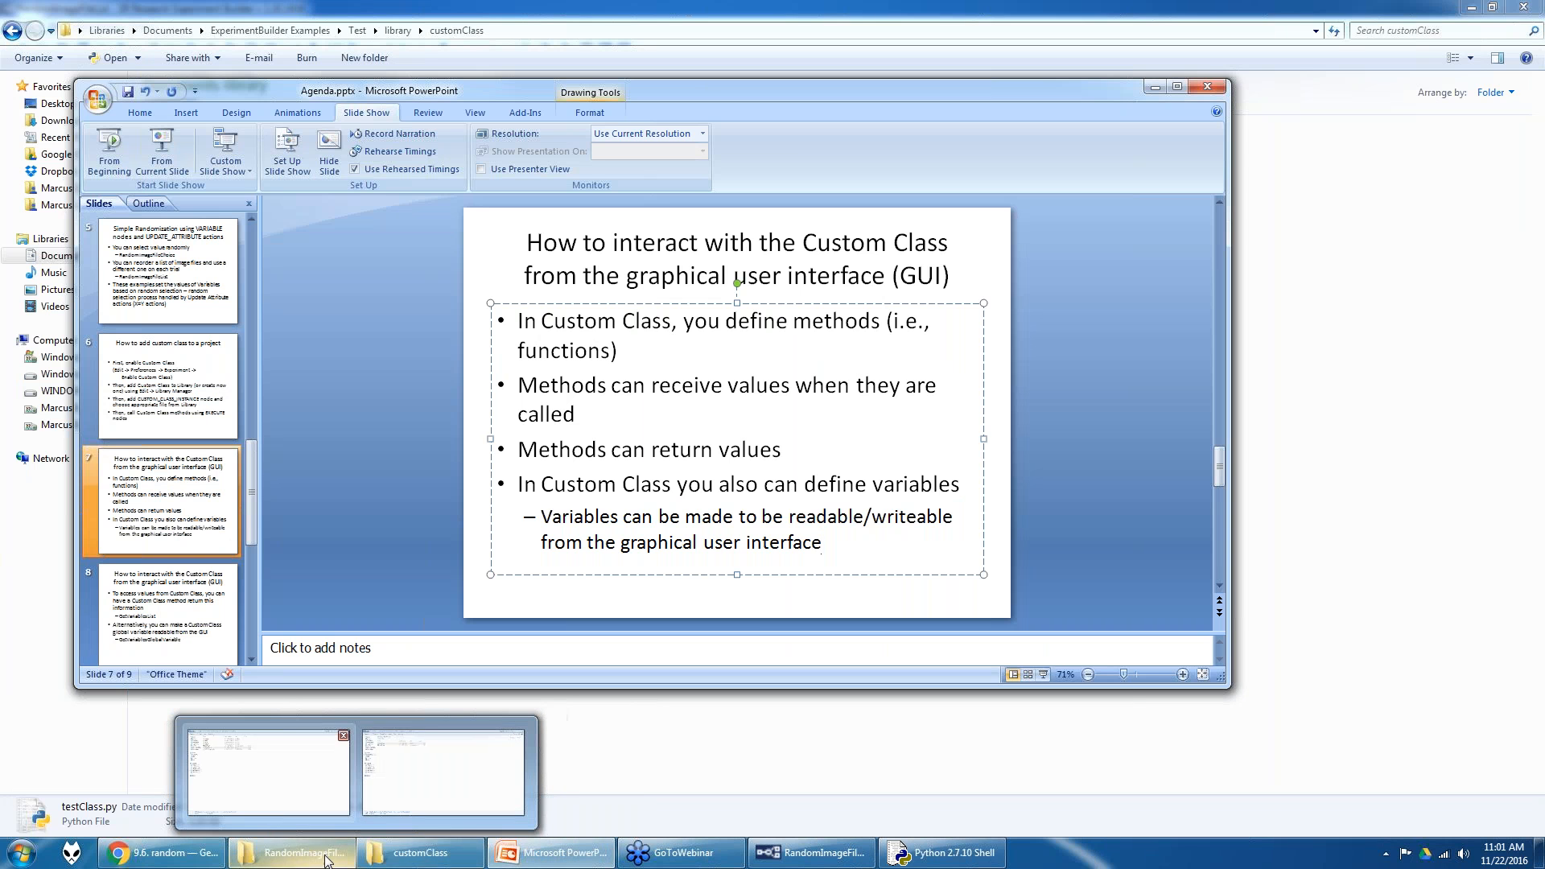
left_click(334, 772)
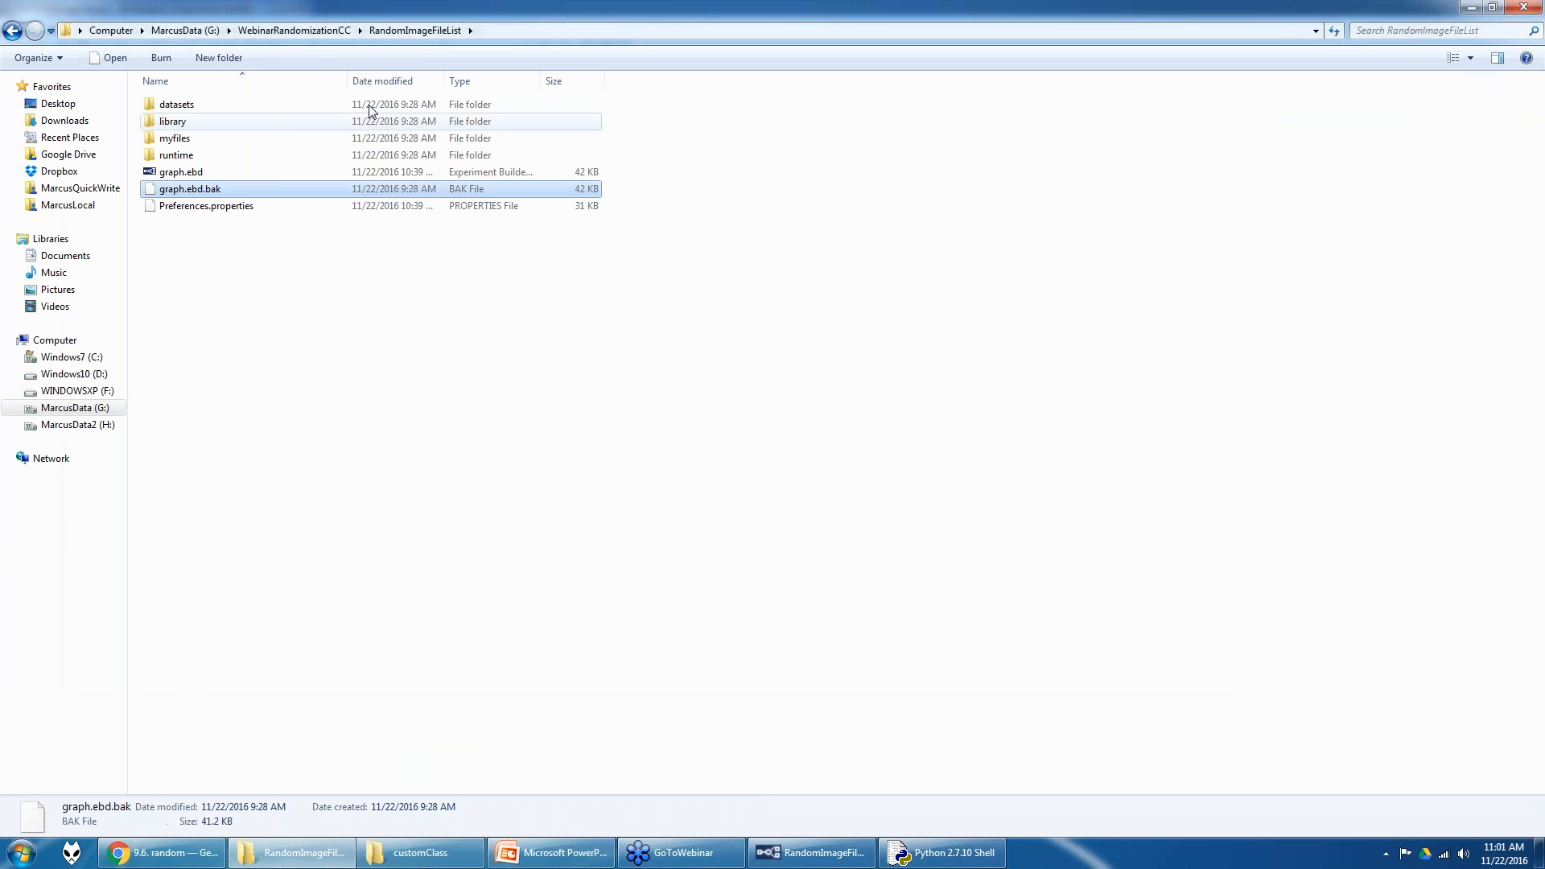
left_click(335, 32)
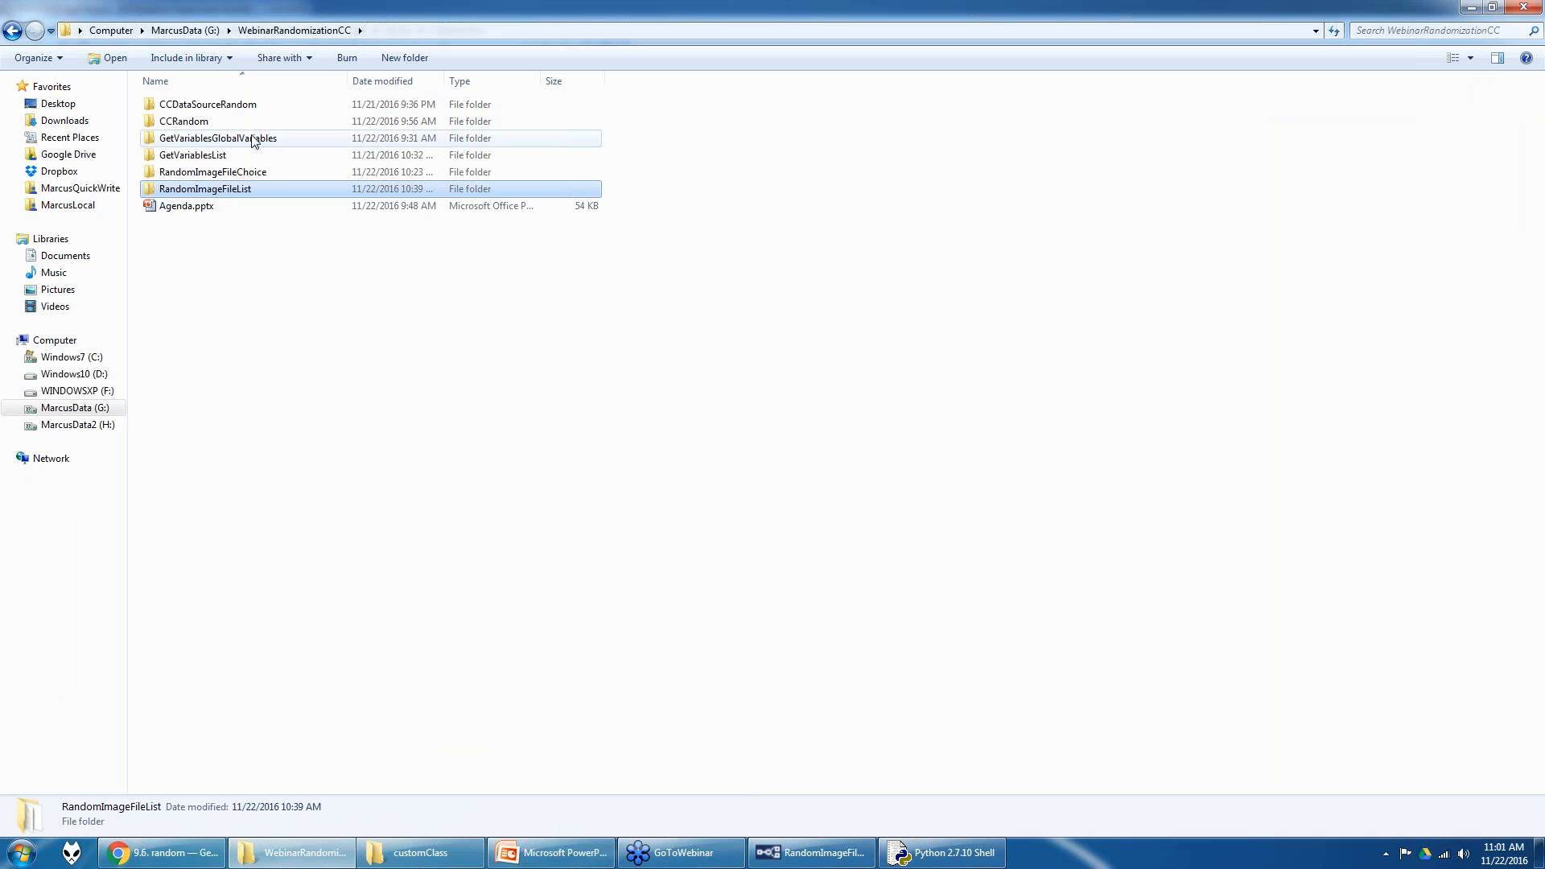
left_click(208, 158)
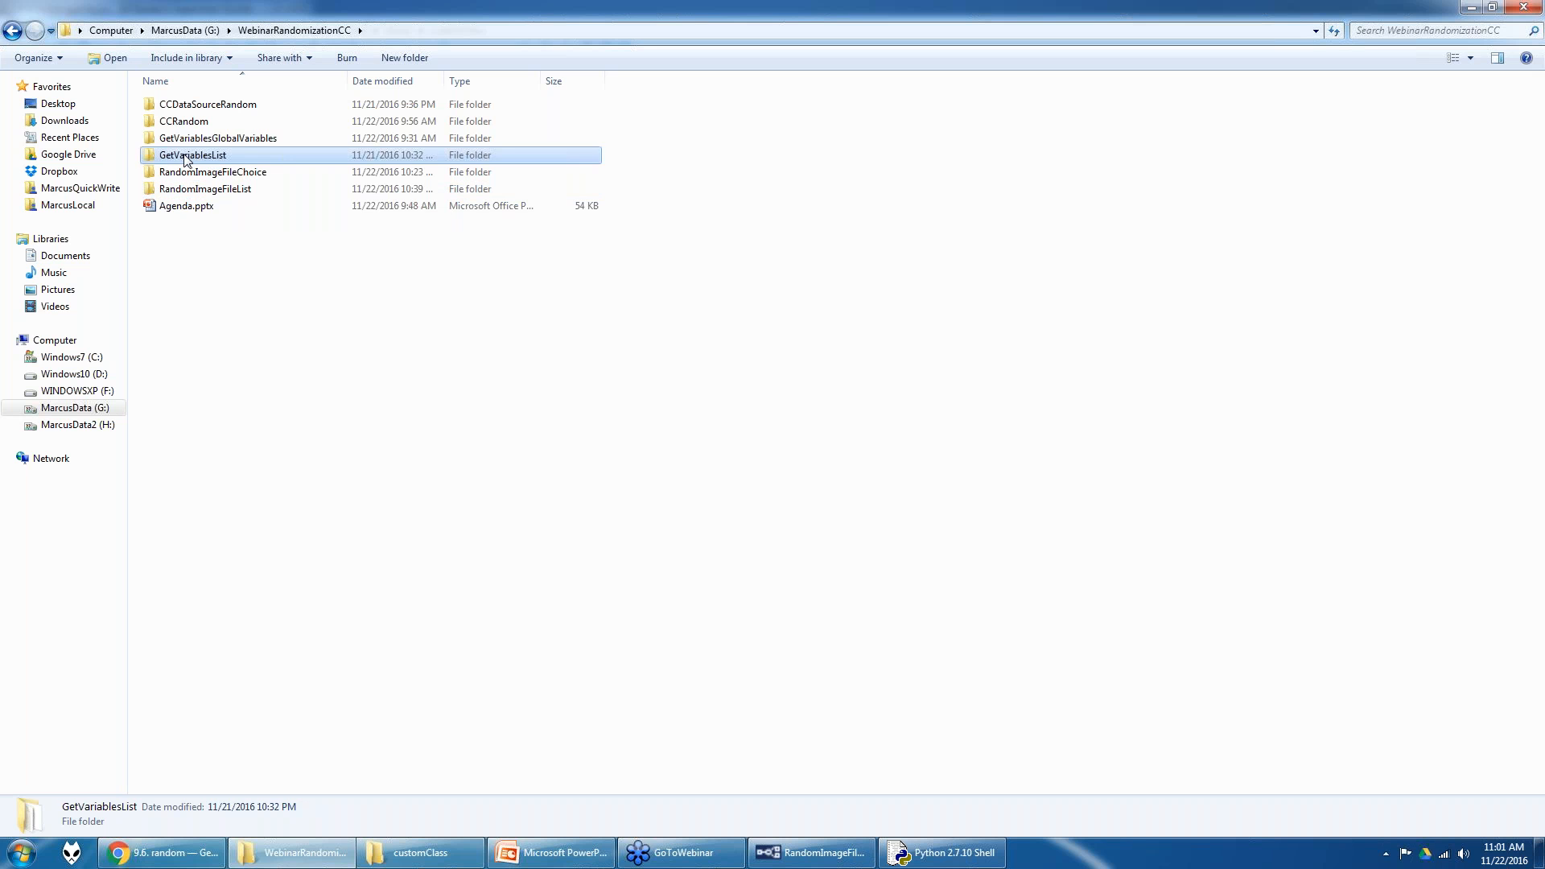
double_click(189, 159)
double_click(174, 174)
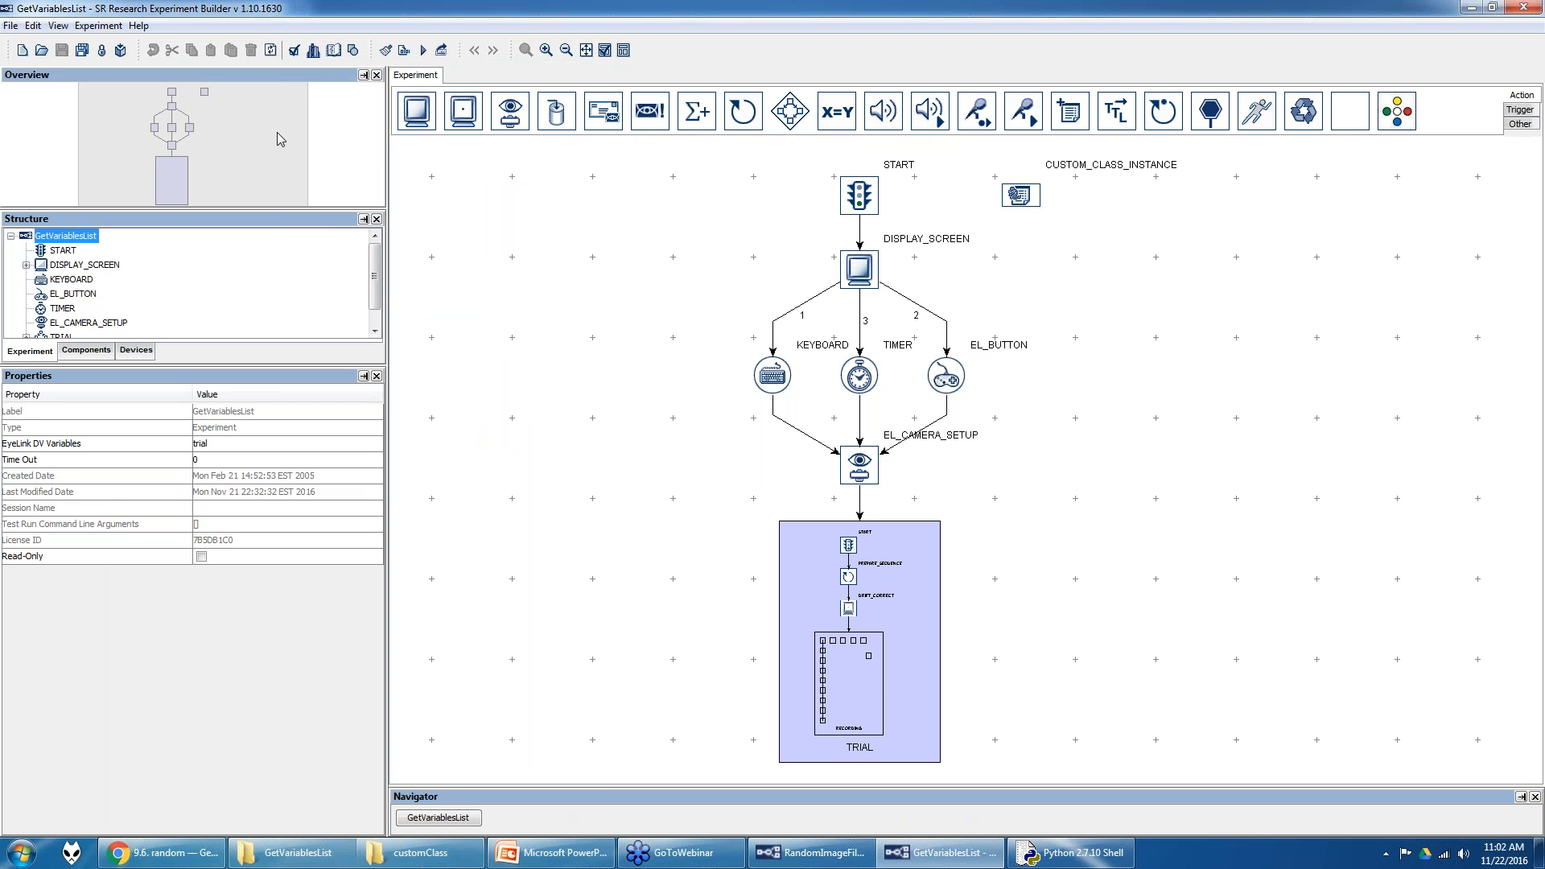
- Open the CC.py code of CUSTOM_CLASS_INSTANCE and examine its constructor and the crunchNumbers method's param1 argument
left_click(1020, 200)
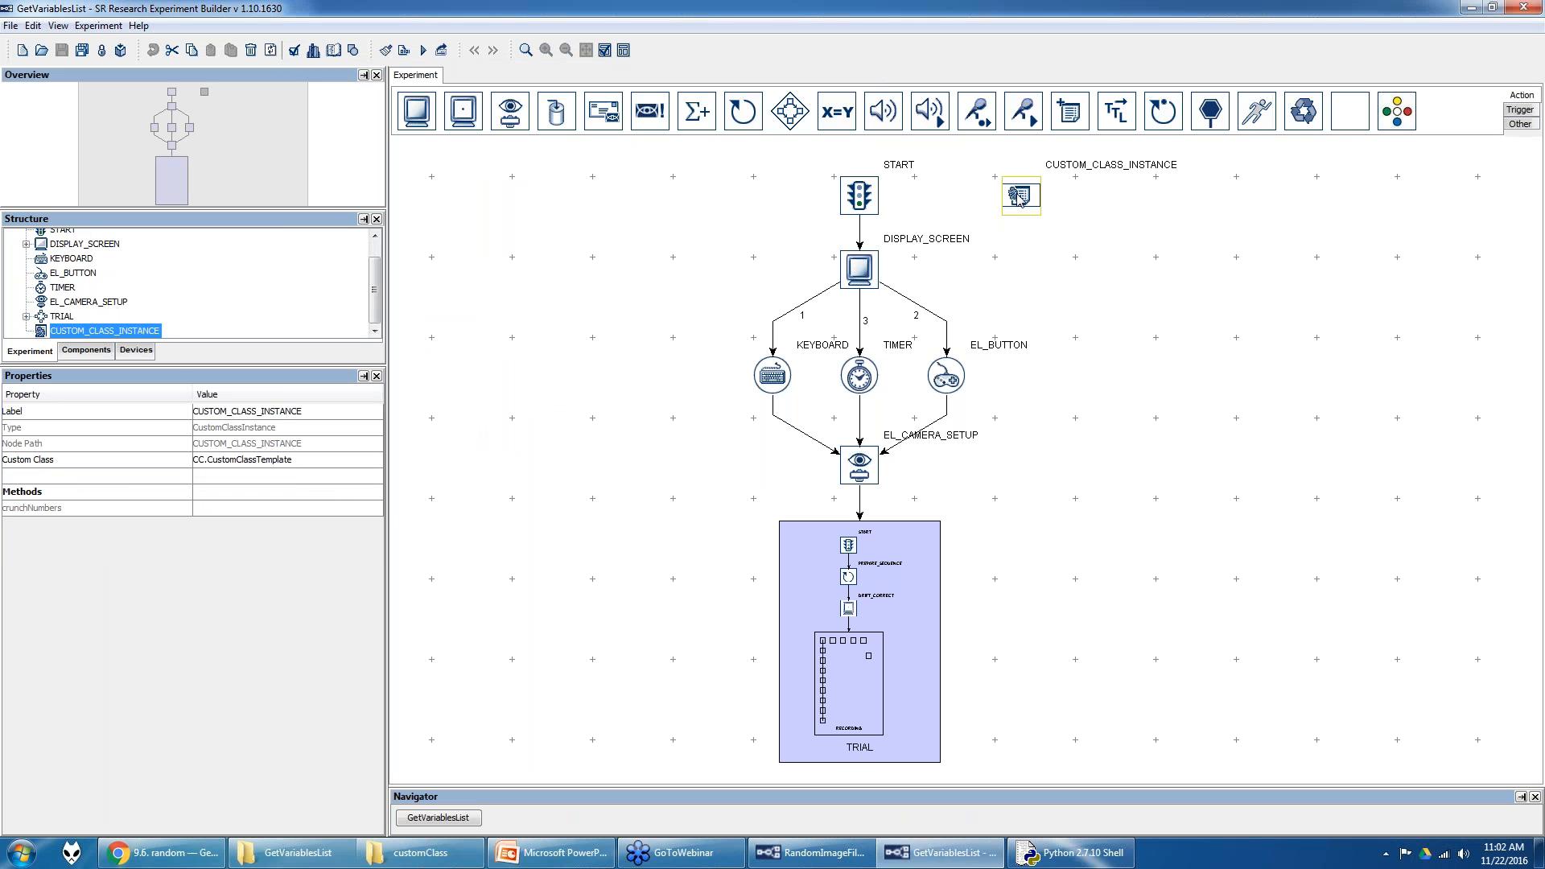
double_click(1020, 197)
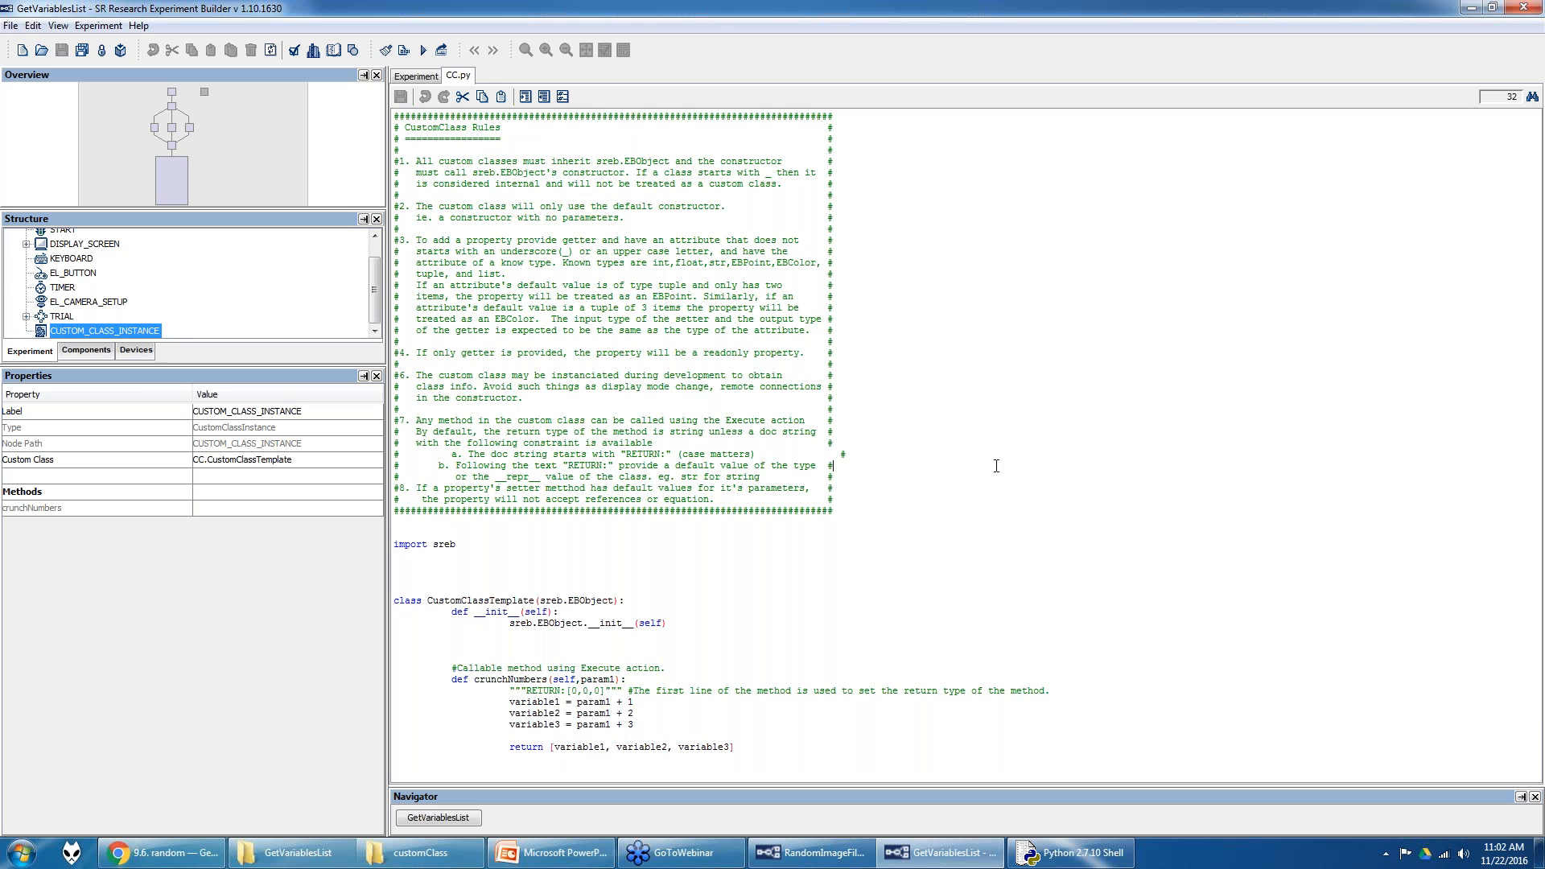
left_click_drag(395, 612, 705, 621)
left_click(524, 634)
left_click_drag(476, 680, 544, 679)
left_click(540, 689)
left_click_drag(582, 681, 612, 680)
left_click(584, 680)
left_click_drag(582, 680, 618, 680)
- Examine how crunchNumbers computes variable1, variable2 and variable3 from param1 and returns them as a list
double_click(543, 703)
double_click(540, 714)
left_click(540, 725)
double_click(540, 725)
left_click_drag(577, 702, 612, 702)
left_click_drag(550, 746, 776, 746)
left_click(595, 754)
- Open the RECORDING sequence inside TRIAL and inspect its DISPLAY_SCREEN prompt and the KEYBOARD_NUMBER trigger's properties
left_click(416, 75)
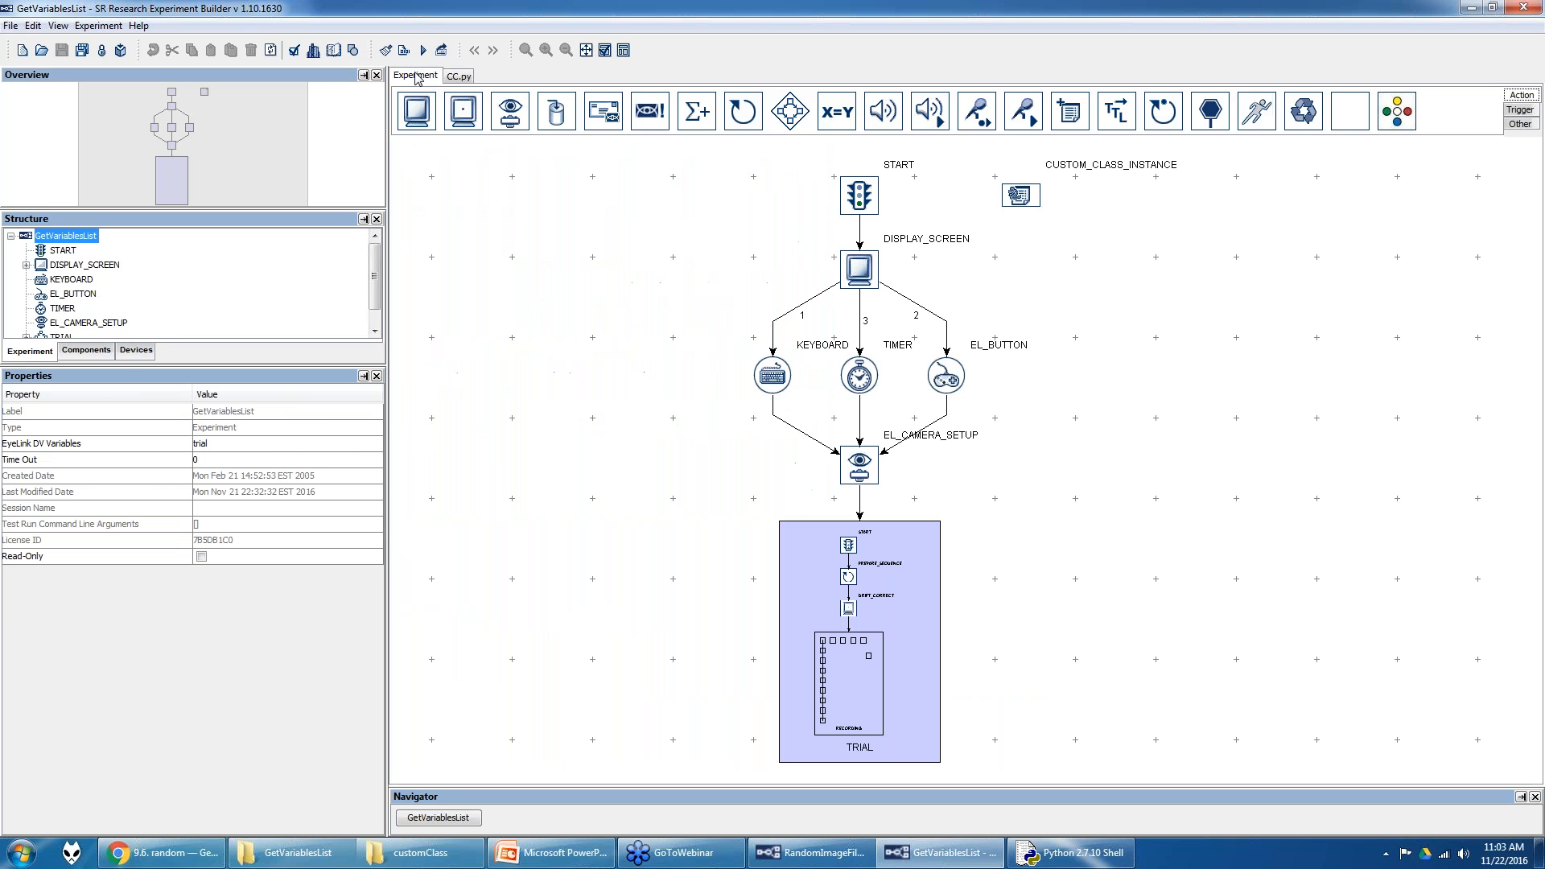
double_click(809, 570)
double_click(936, 535)
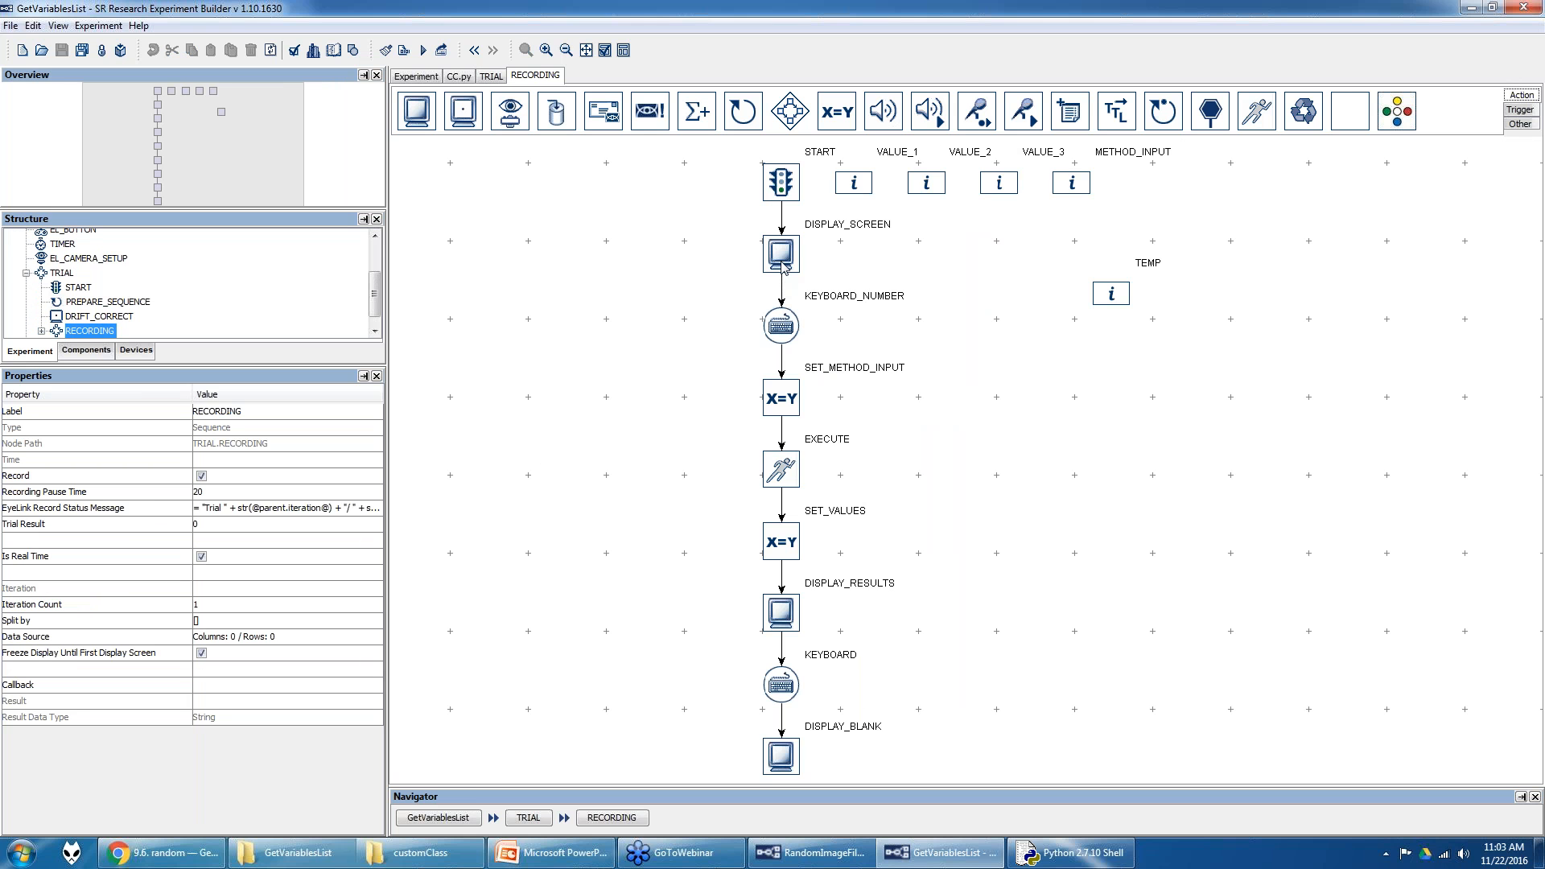
mouse_move(783, 268)
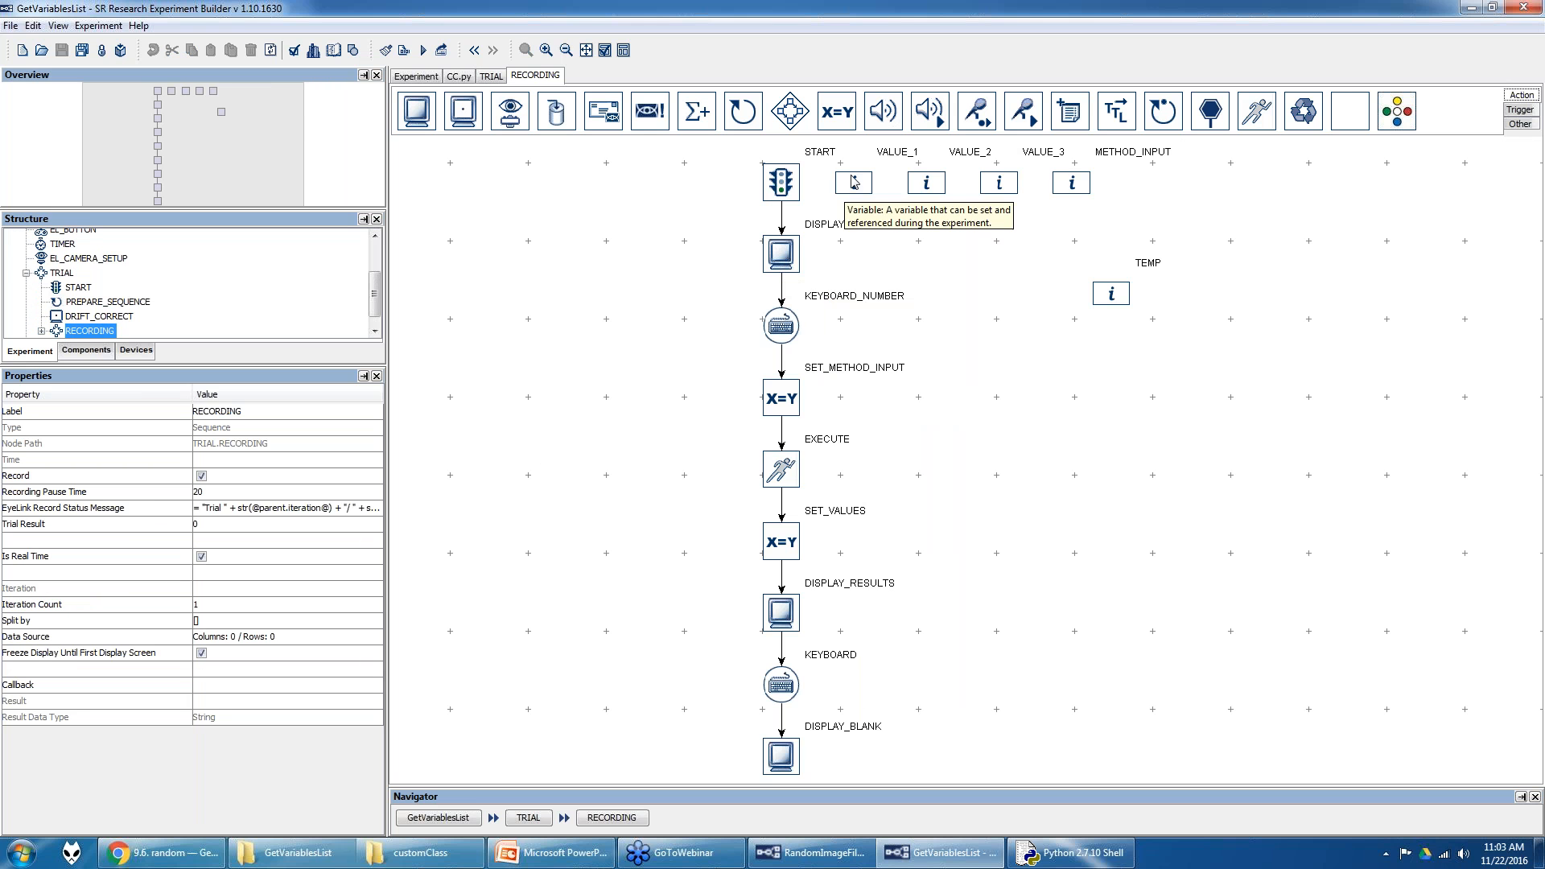
double_click(791, 263)
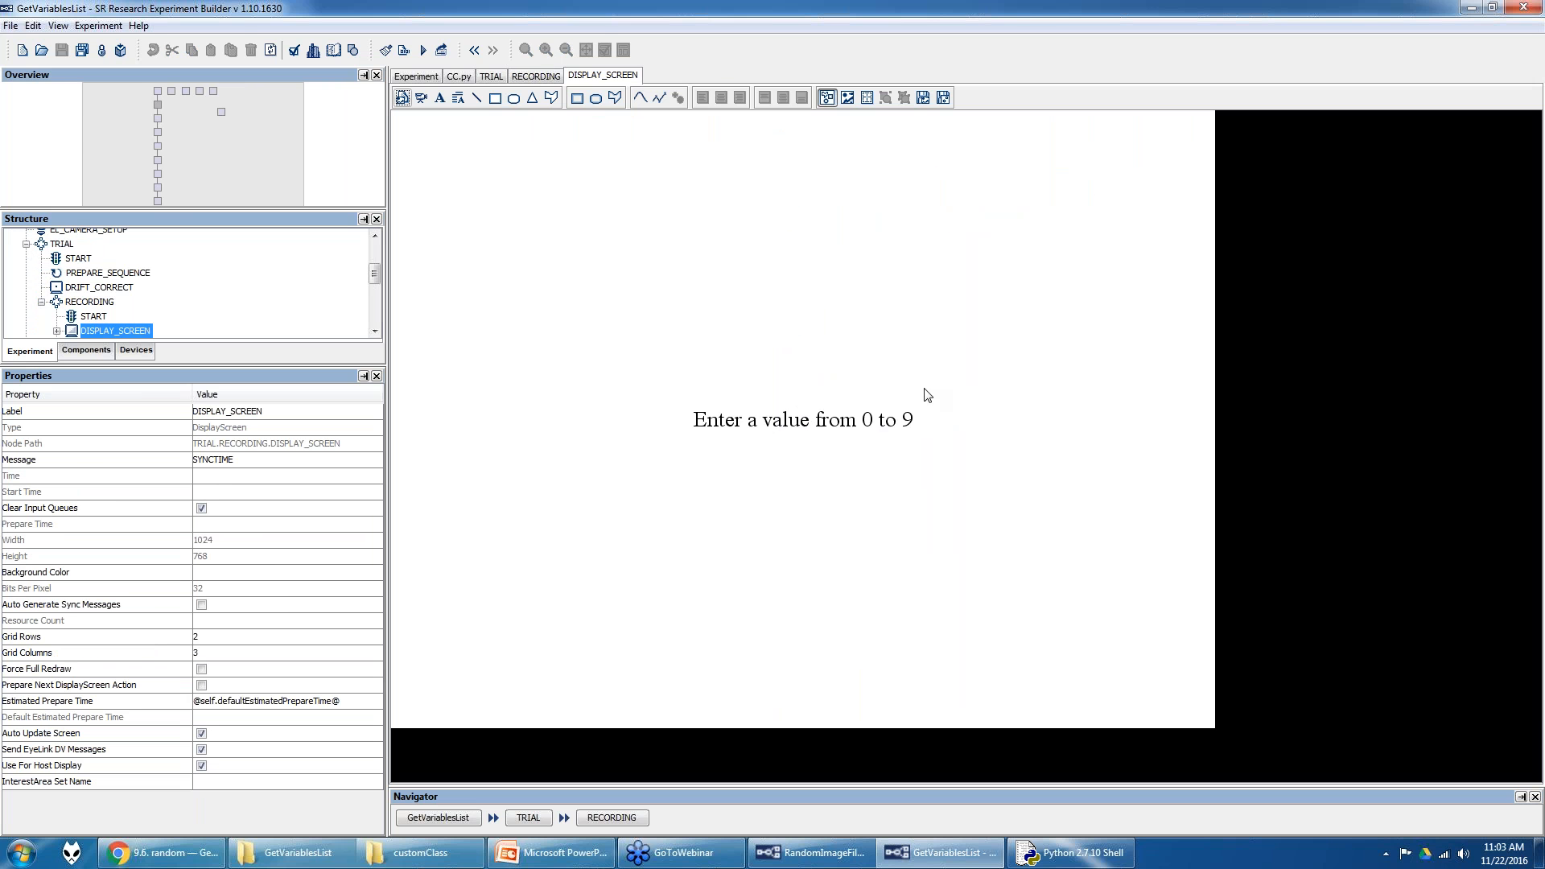
left_click(524, 77)
left_click(775, 336)
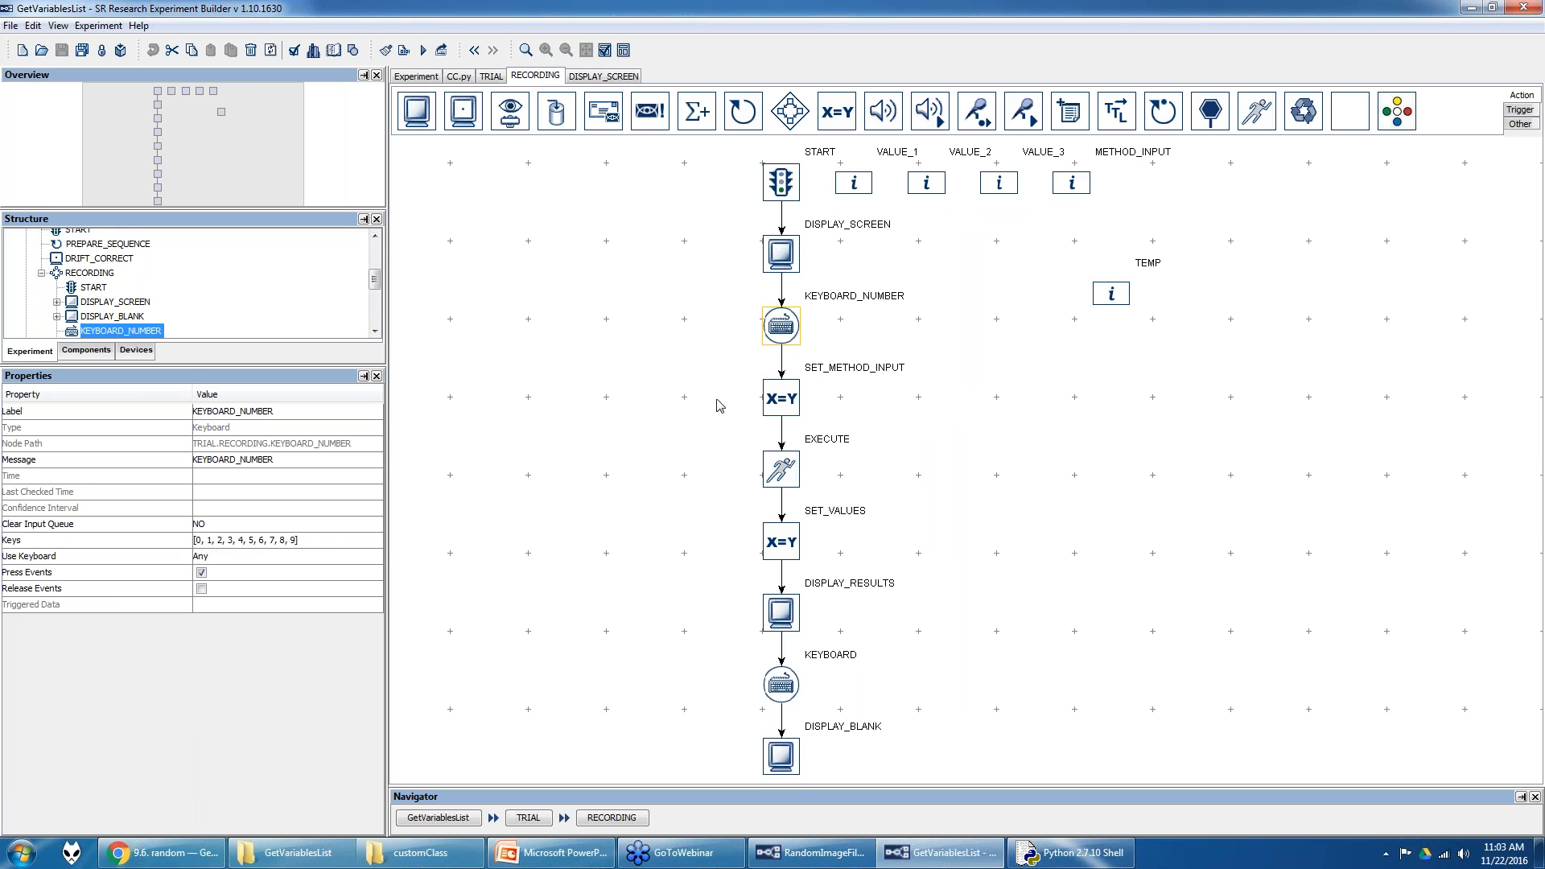
- Inspect the attribute-value list of SET_METHOD_INPUT, including the expression assigned to METHOD_INPUT.value
left_click(775, 400)
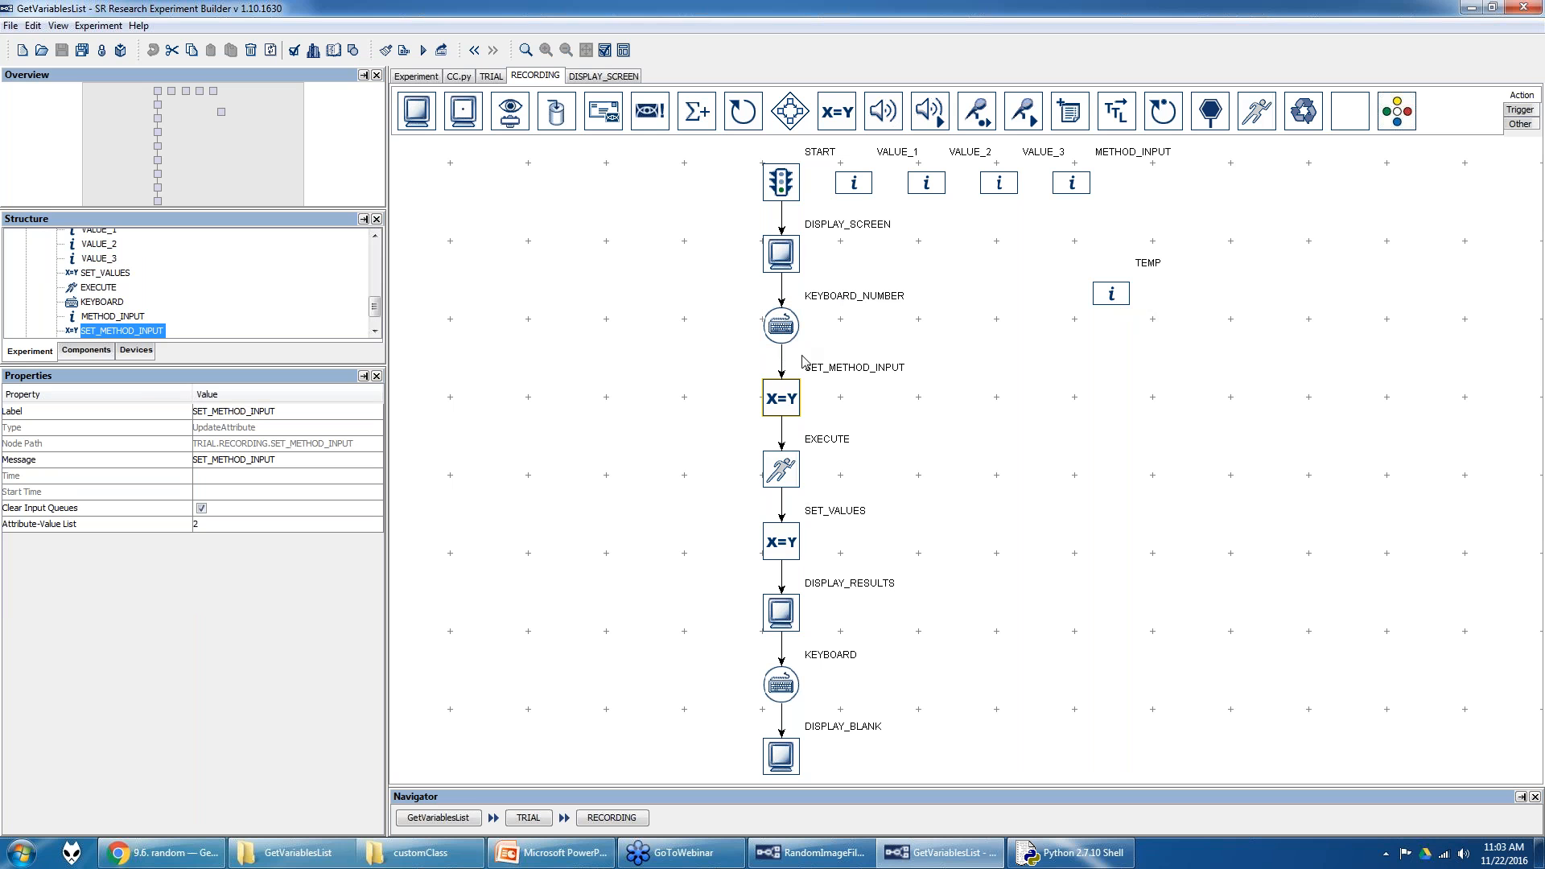
double_click(313, 525)
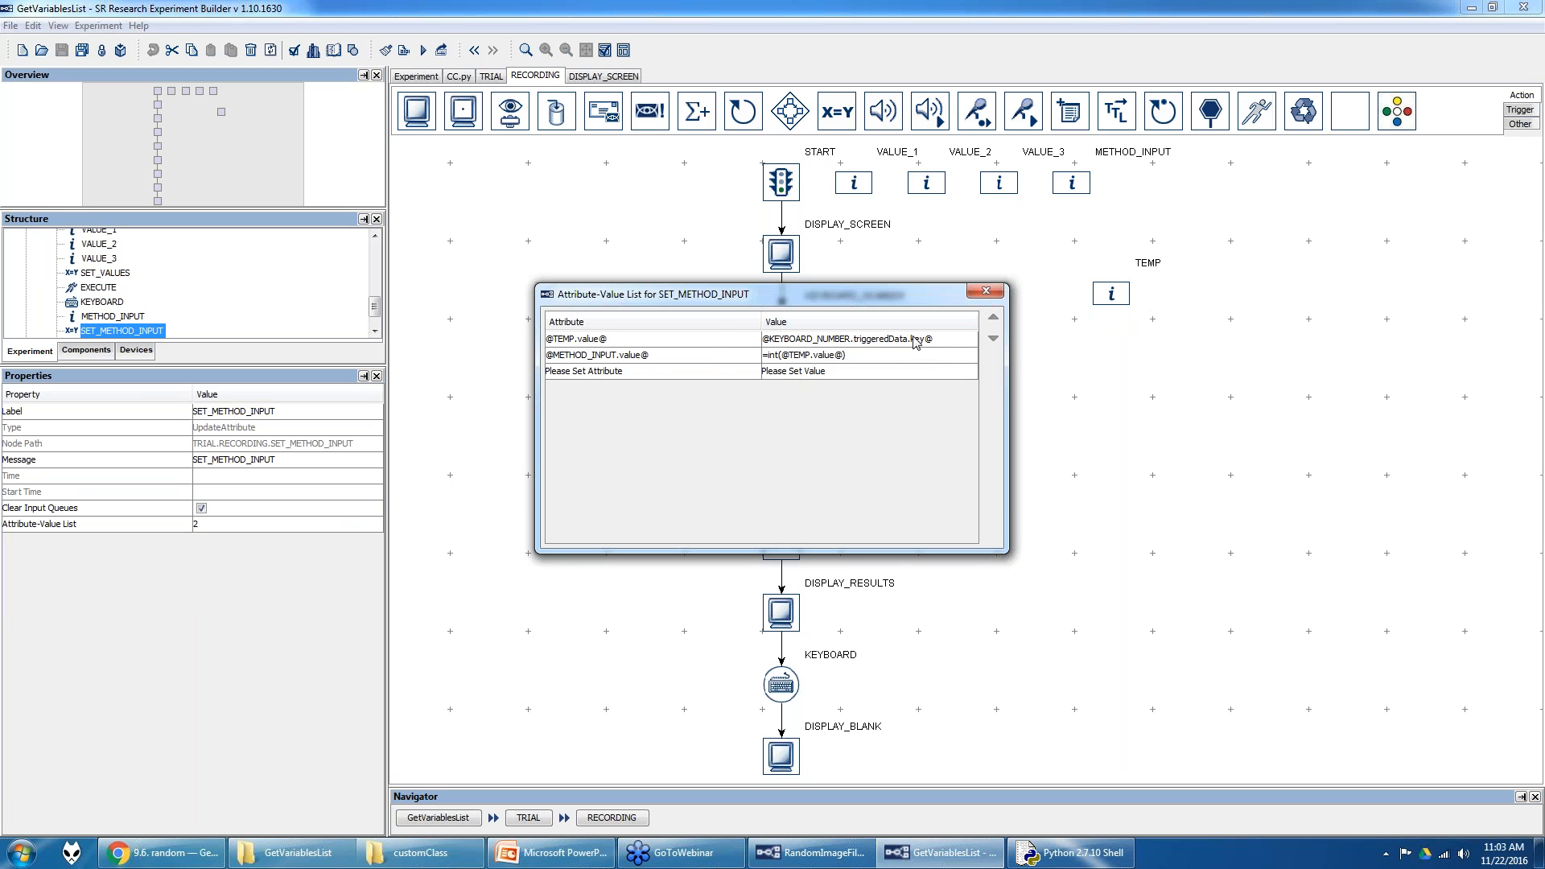
left_click_drag(797, 295, 1197, 333)
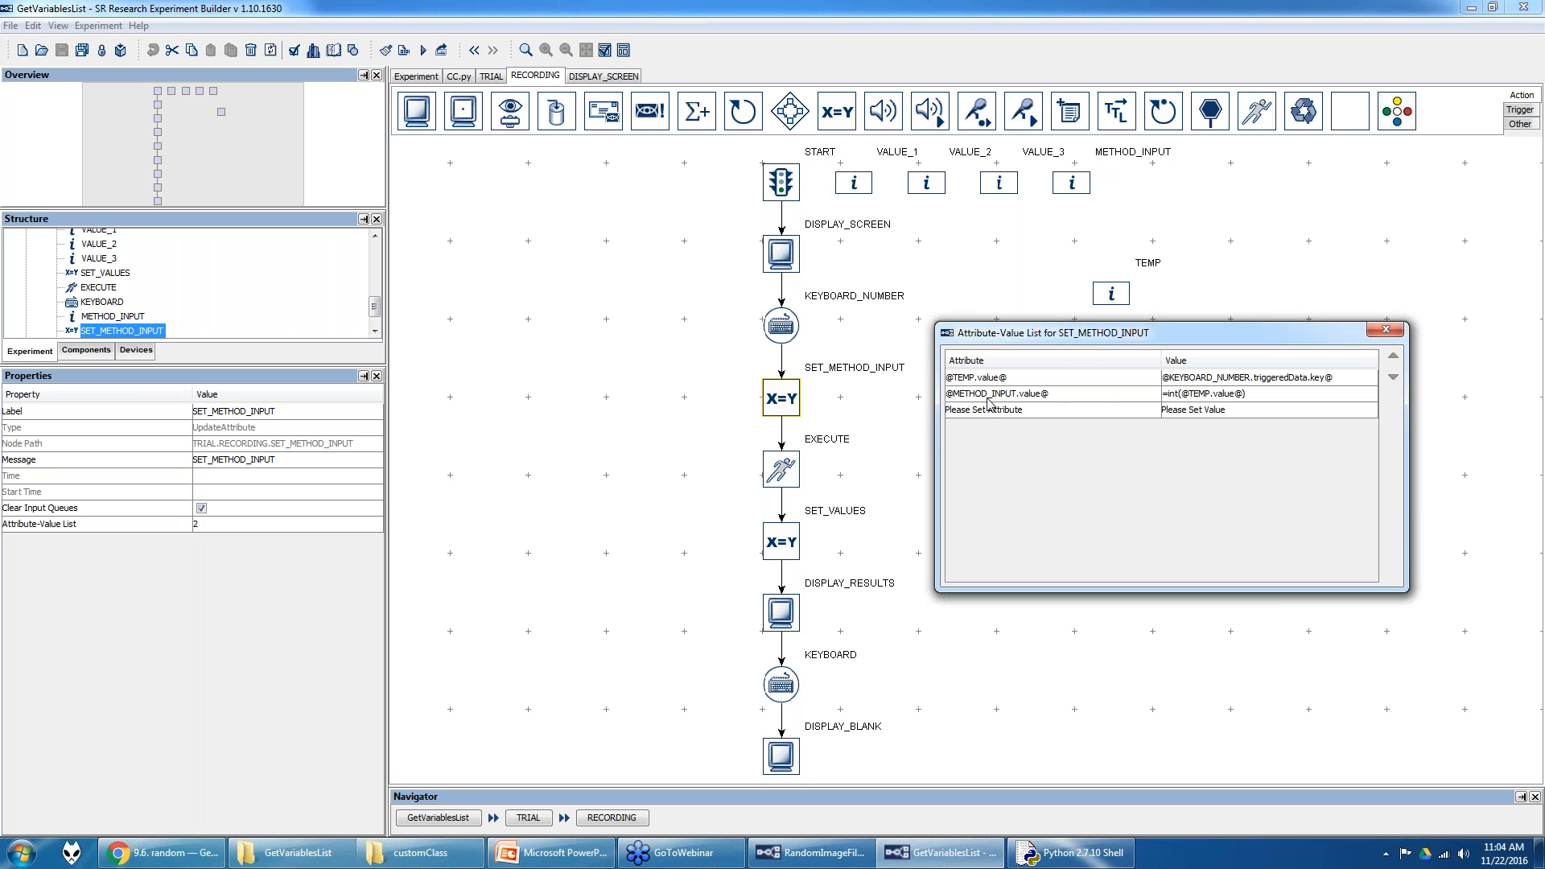
left_click(1179, 400)
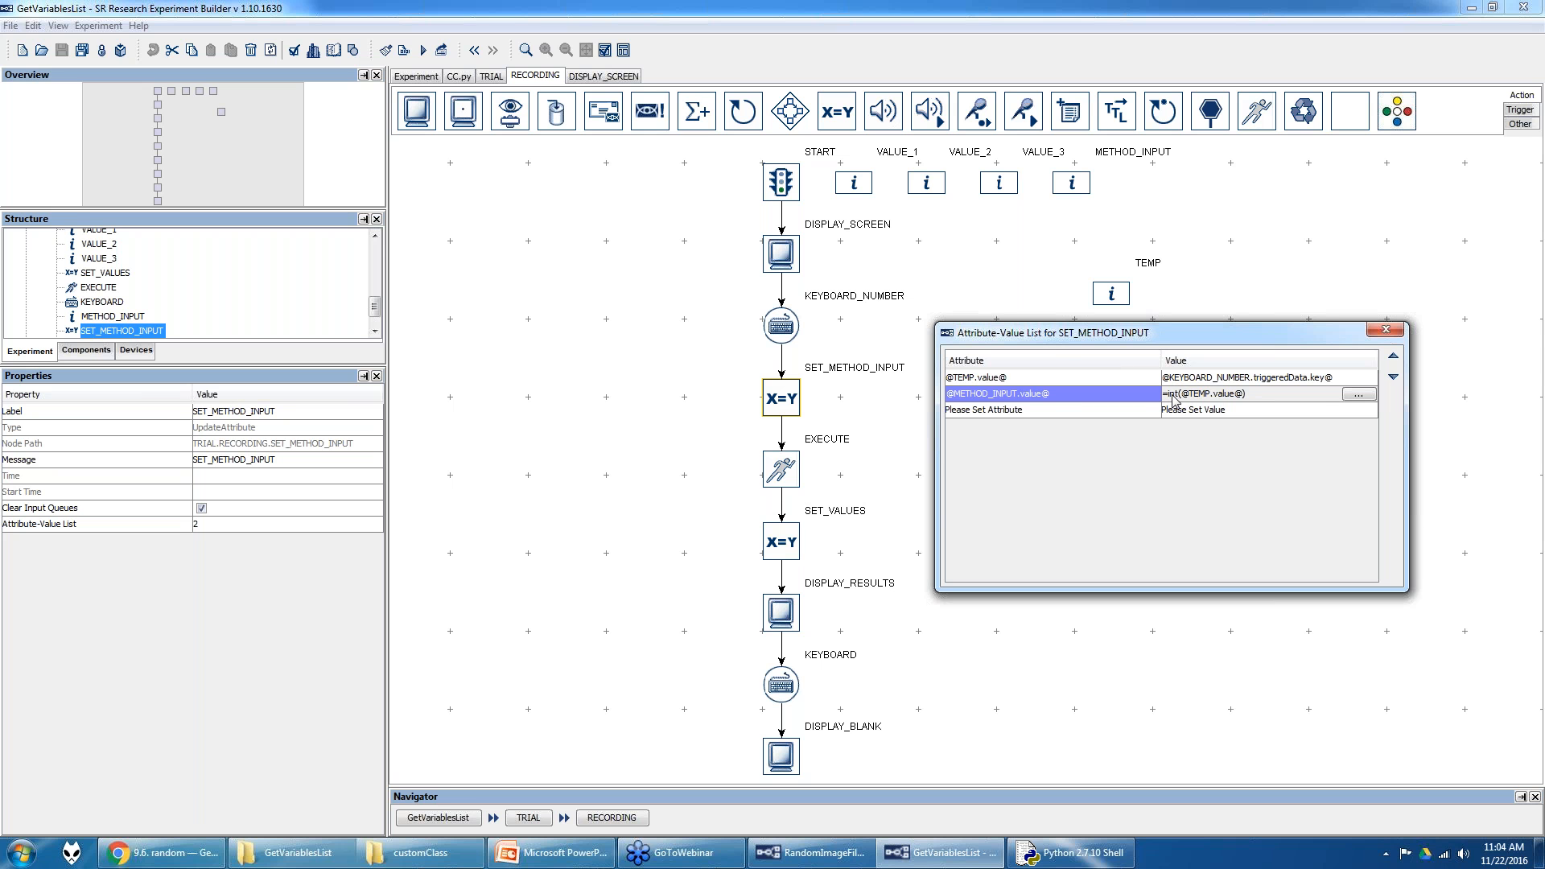
left_click(1357, 395)
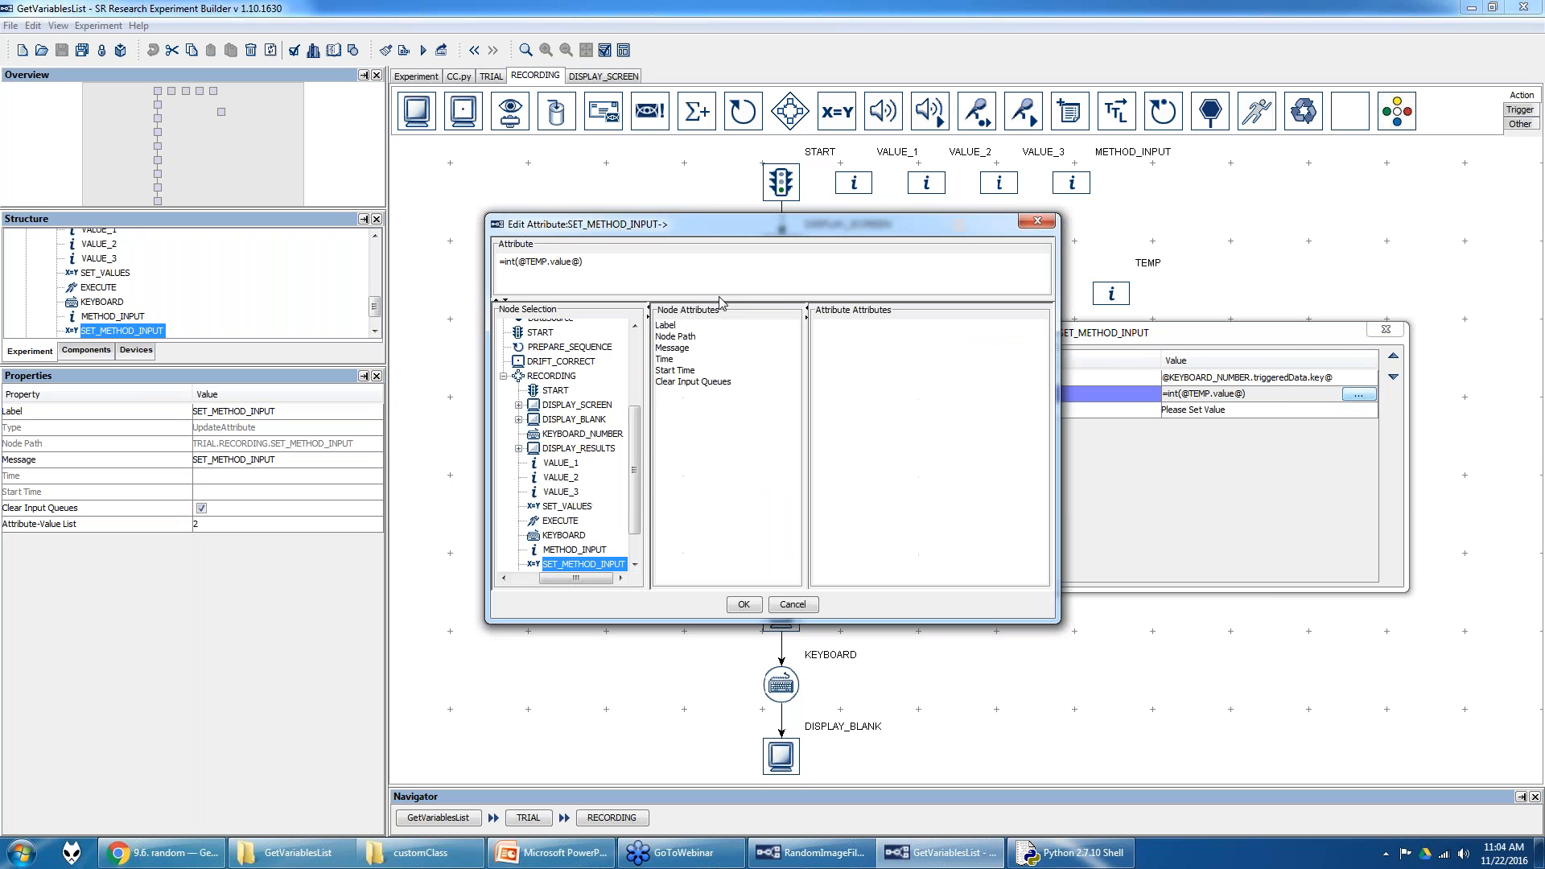
left_click_drag(500, 263, 590, 262)
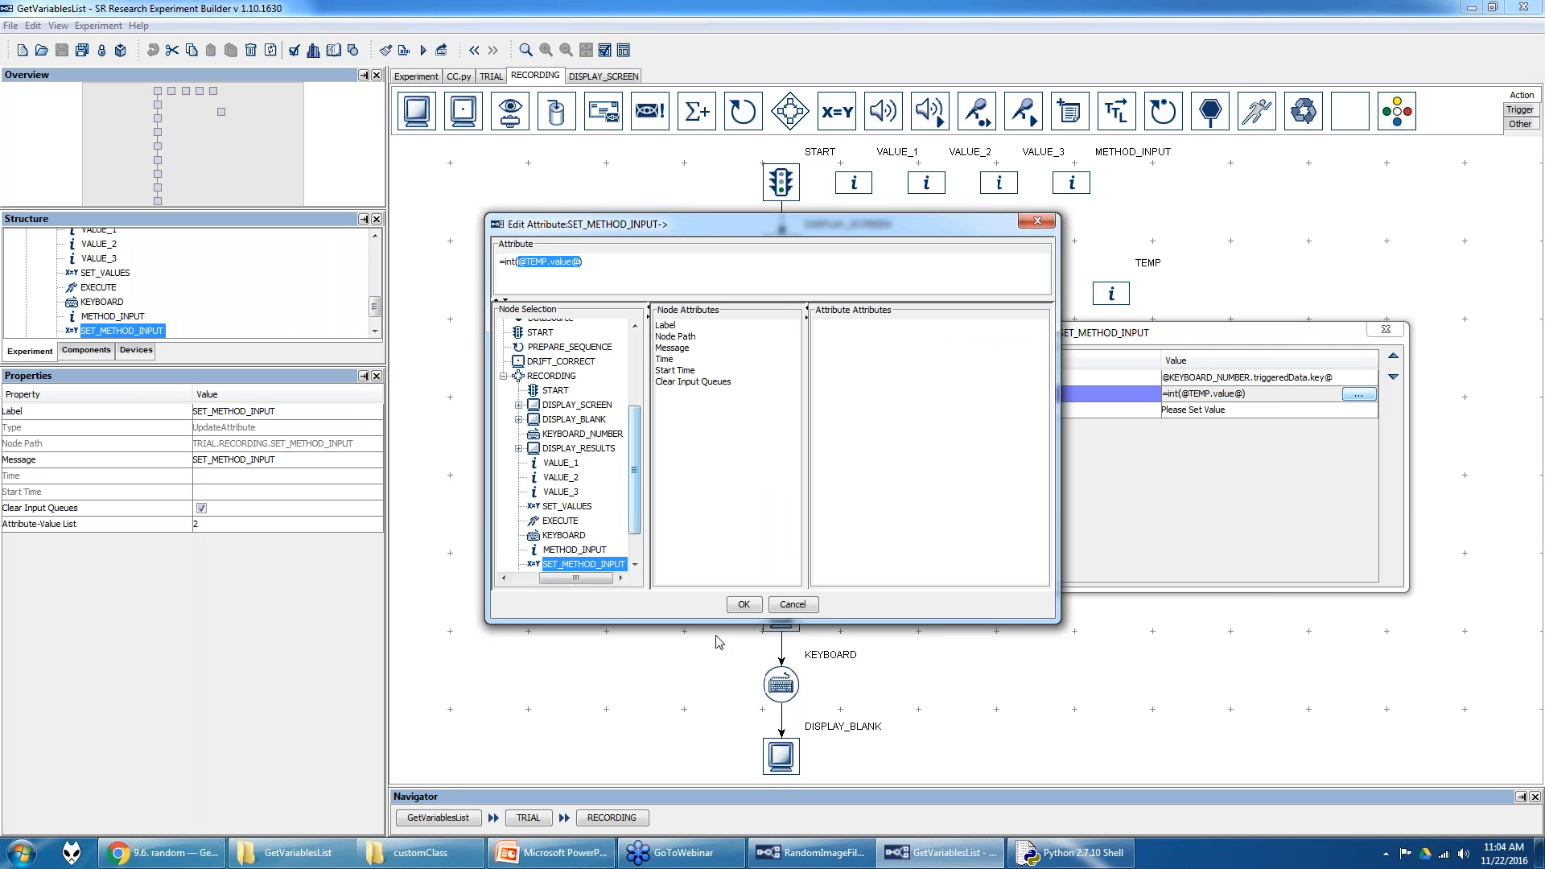
left_click(734, 605)
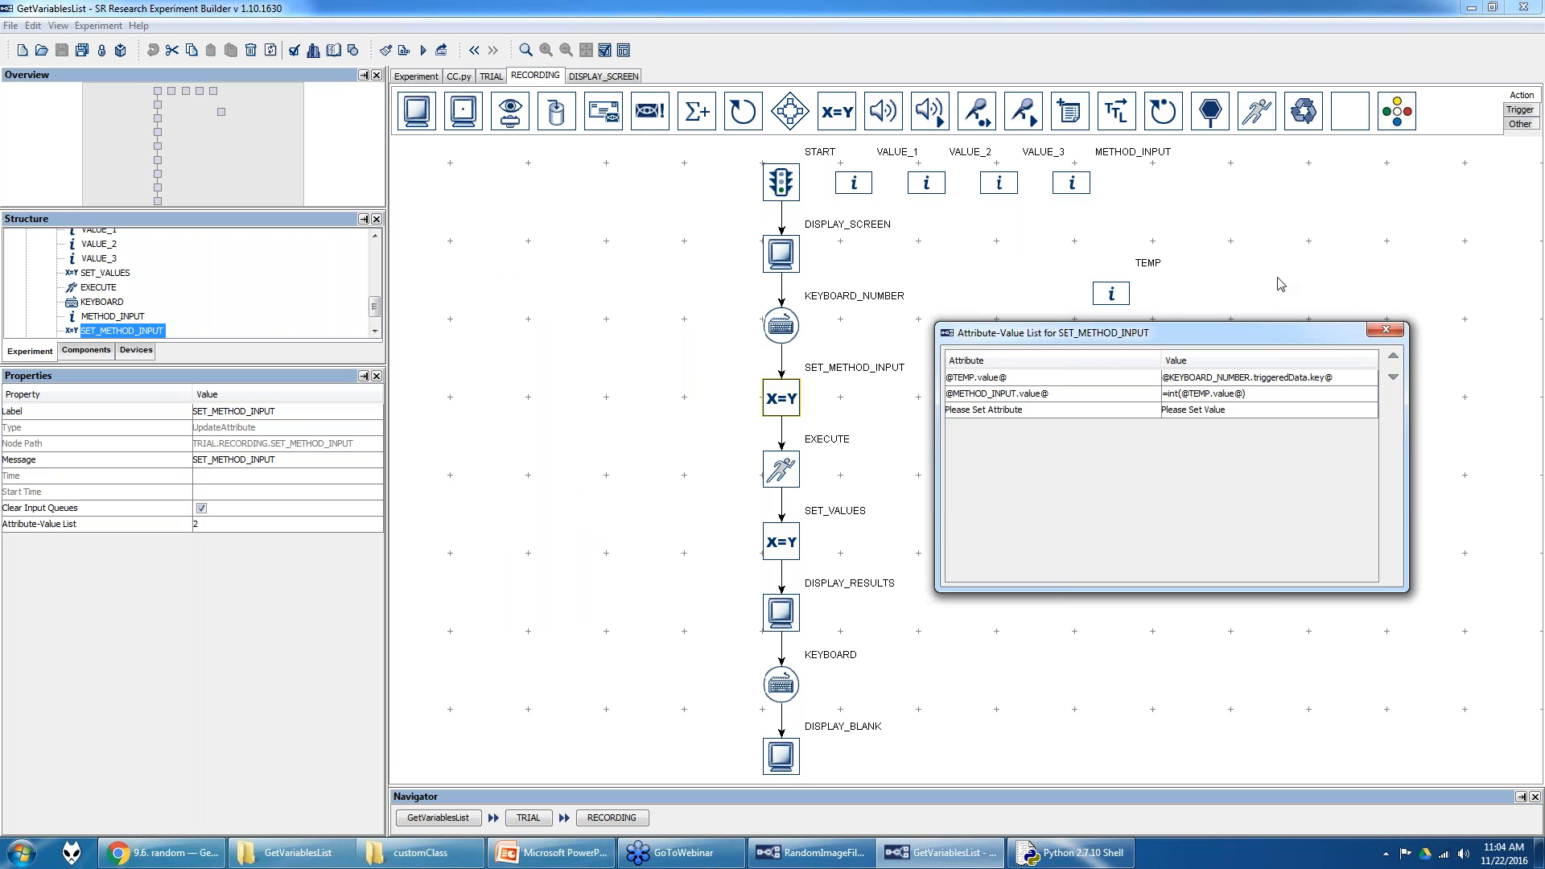
left_click(1386, 329)
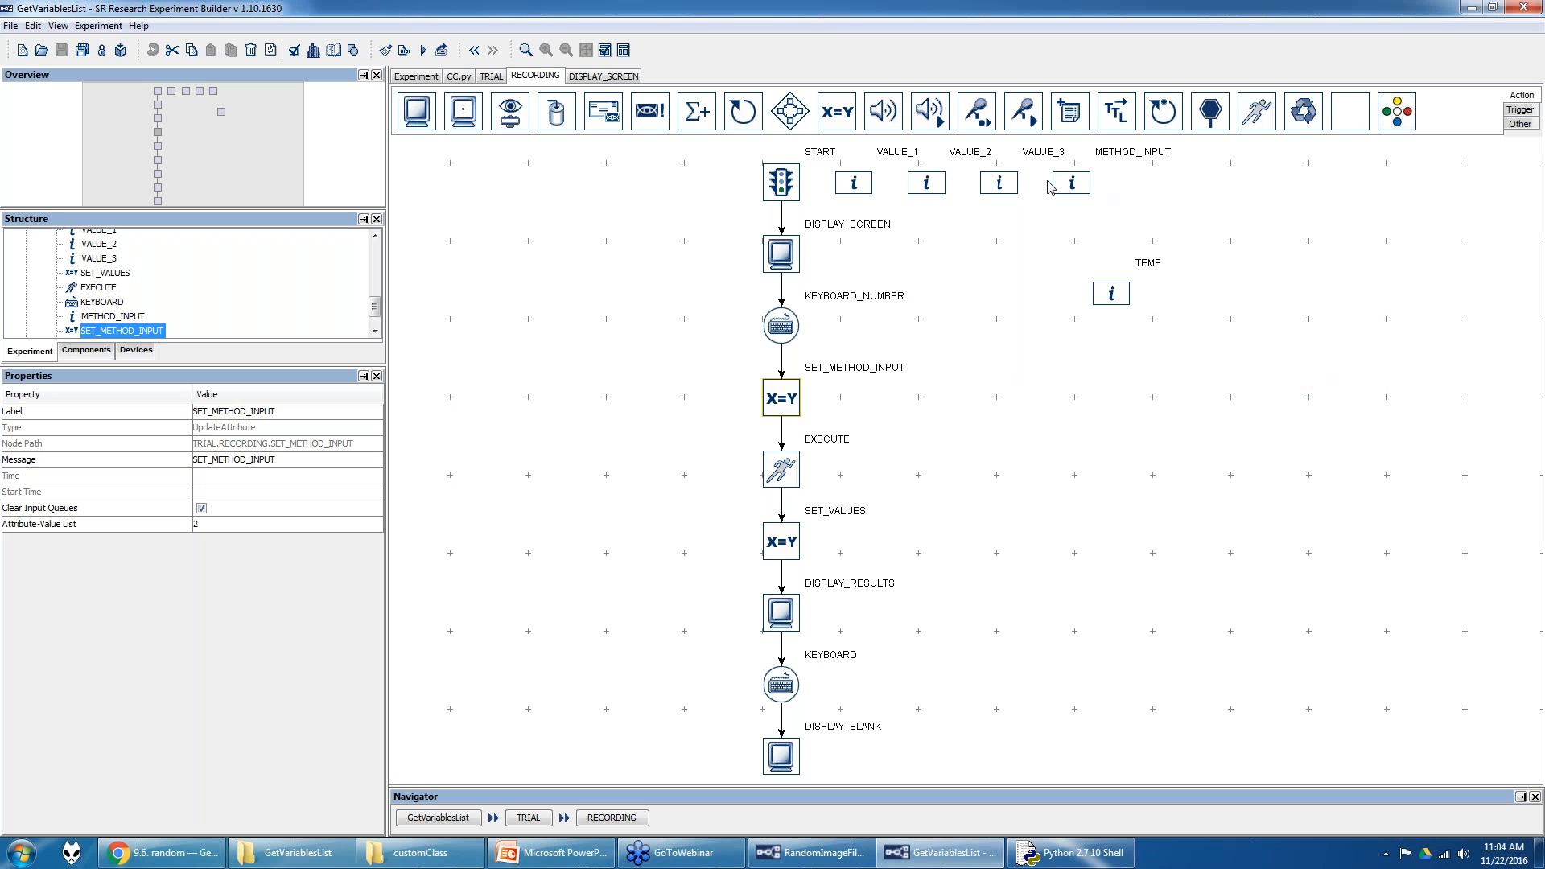
- Inspect which custom class method the EXECUTE action in RECORDING calls
left_click(789, 471)
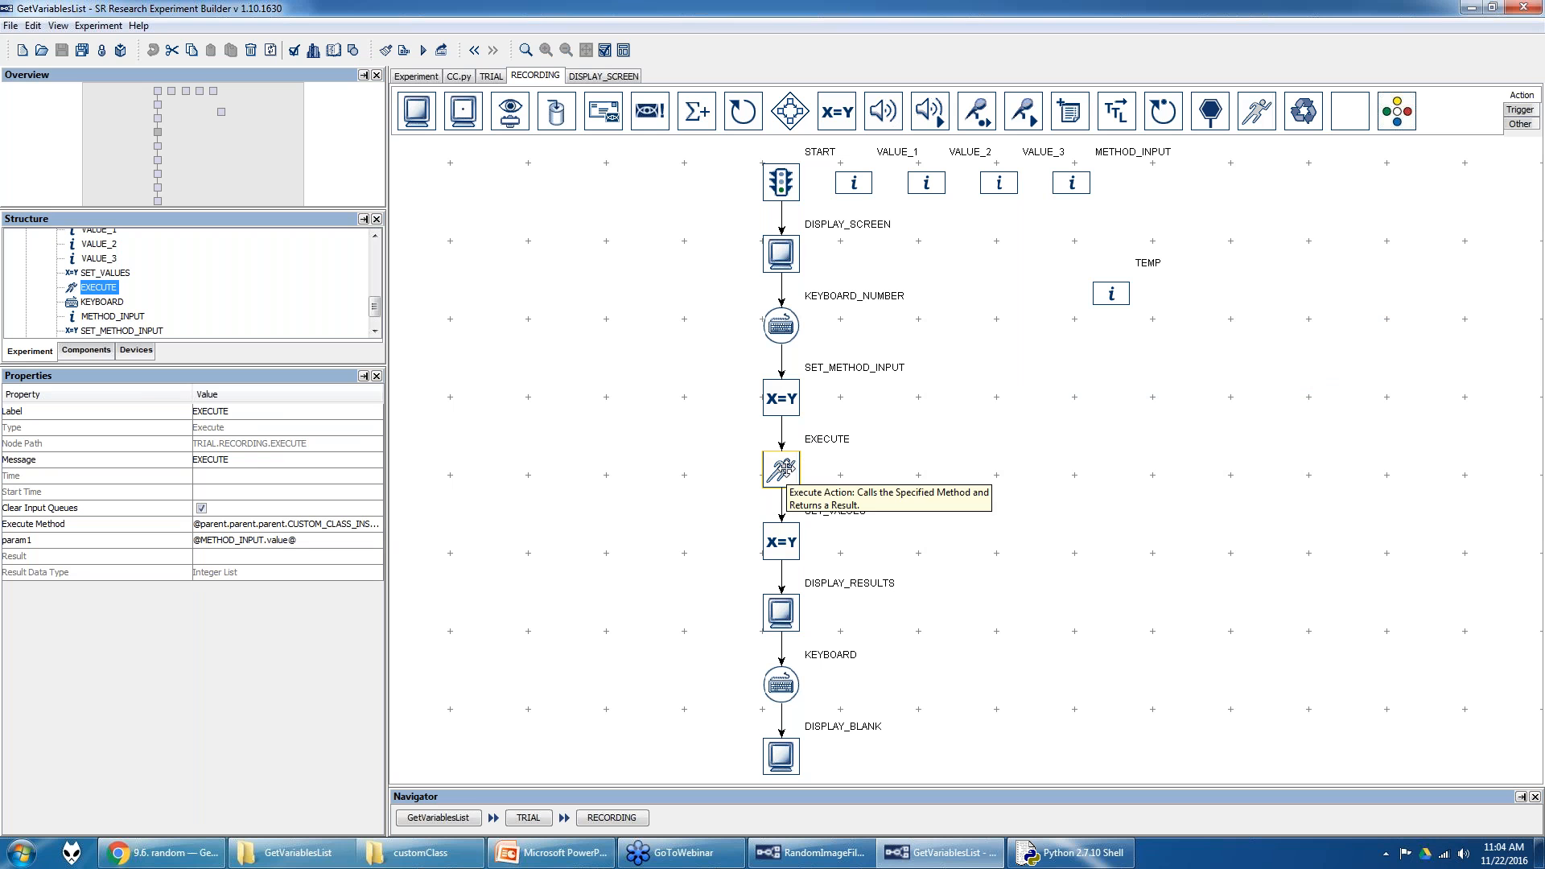
left_click(374, 531)
left_click(367, 525)
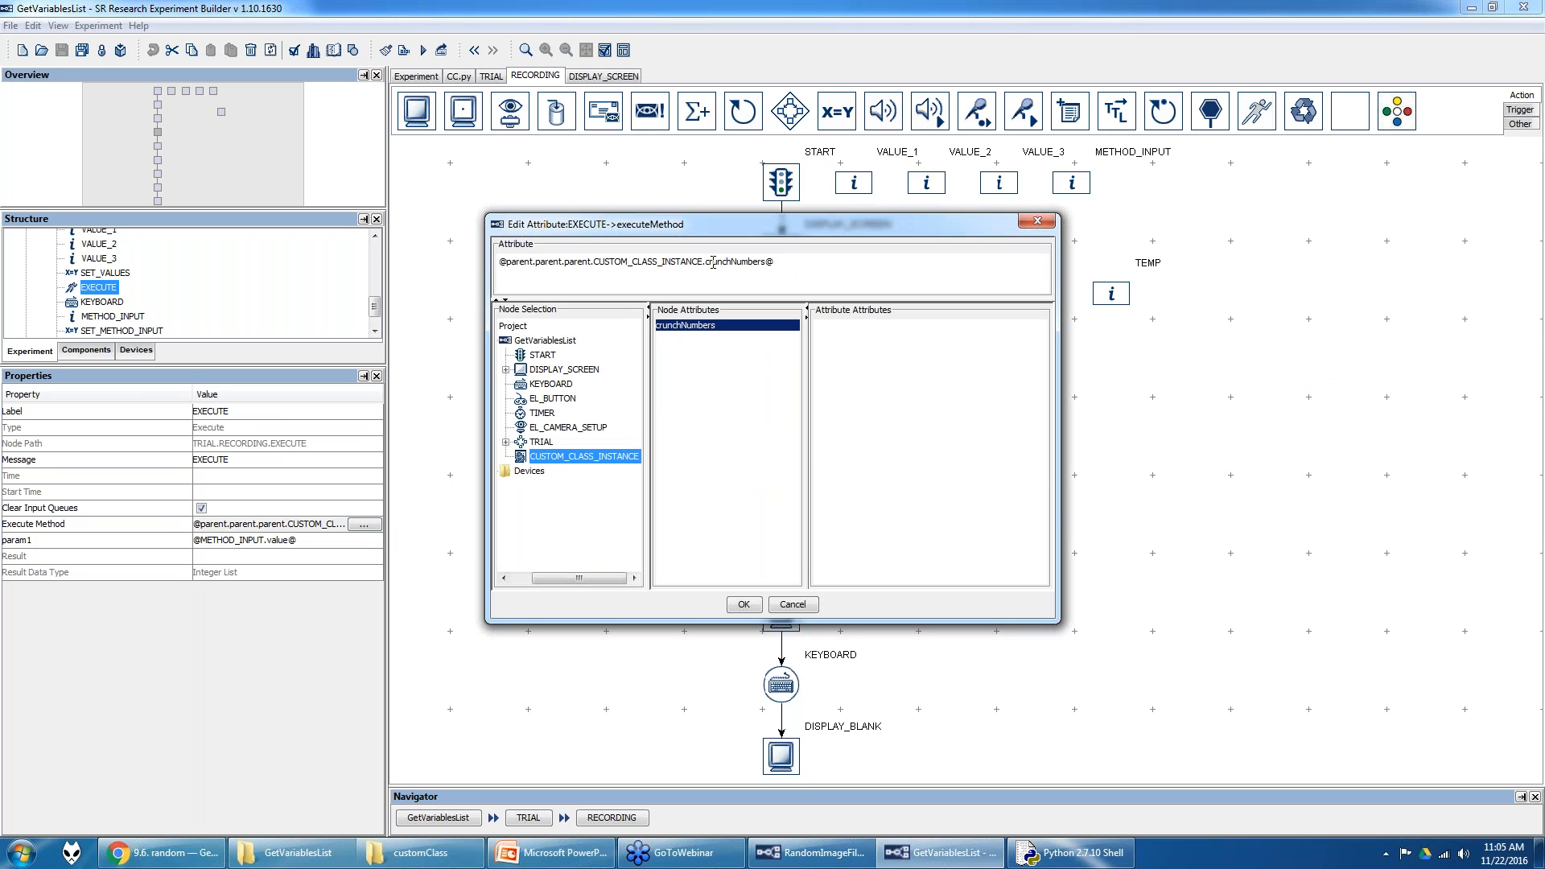
left_click(755, 606)
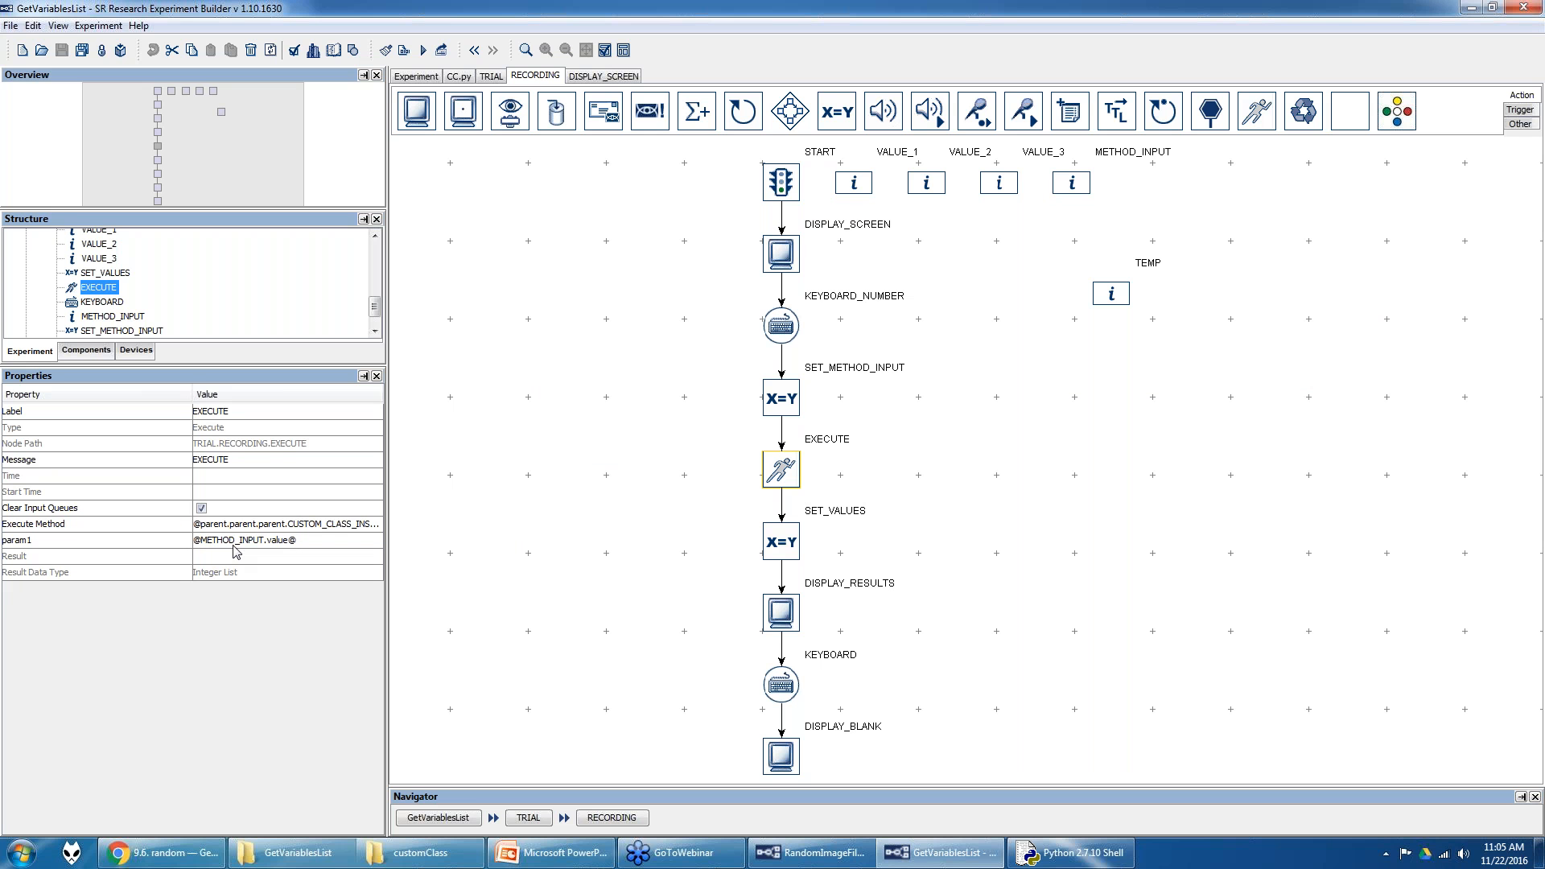
- Compare the METHOD_INPUT variable and the EXECUTE action's param1 property with the param1 argument of crunchNumbers in CC.py
left_click(1078, 182)
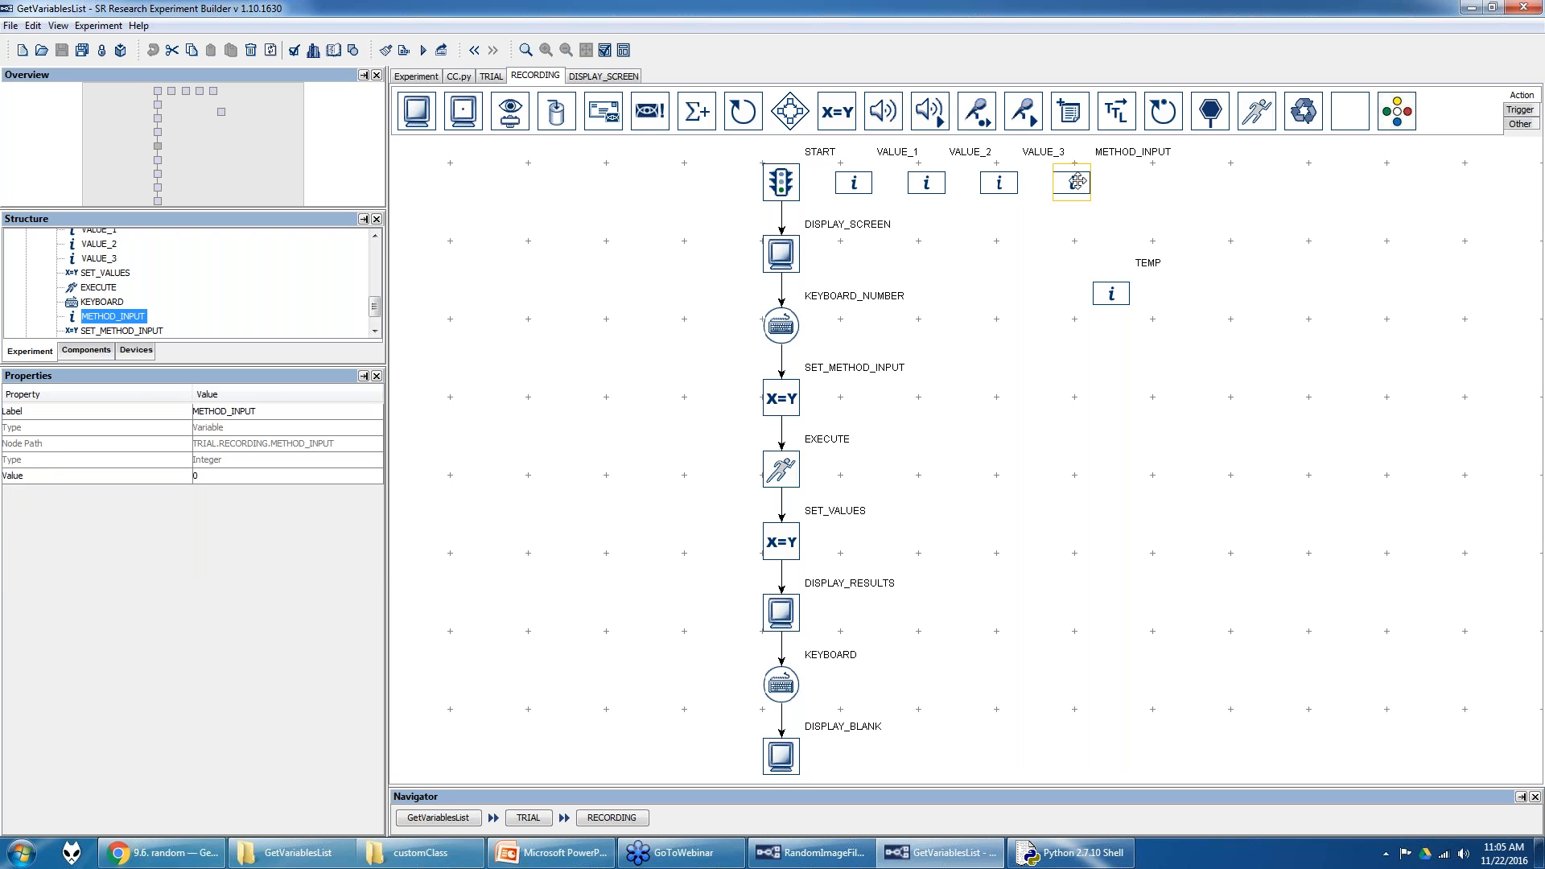
left_click(792, 482)
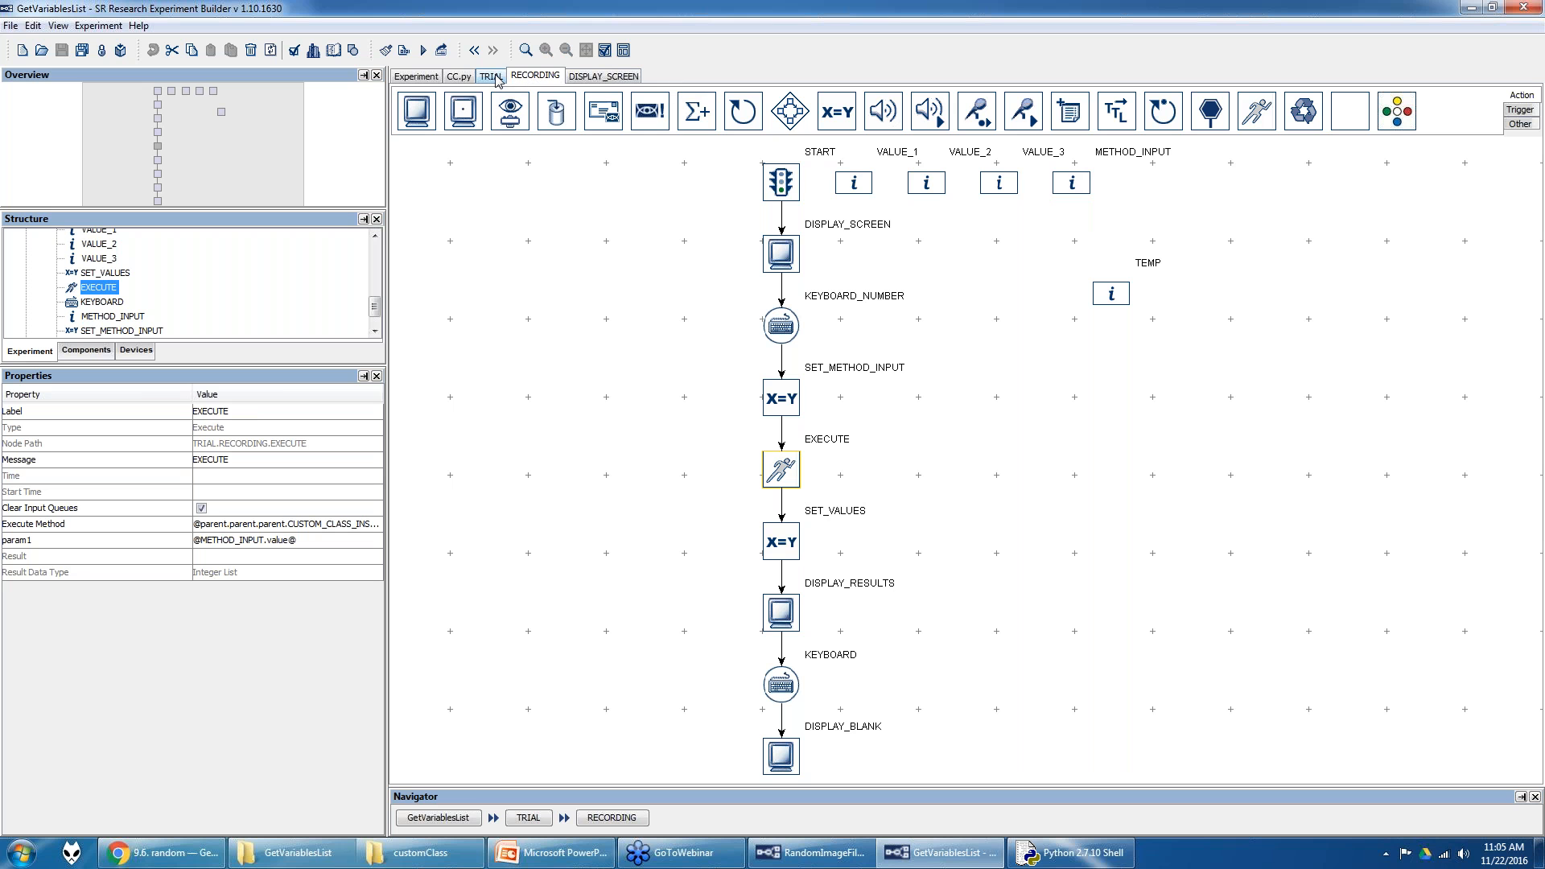
left_click(453, 78)
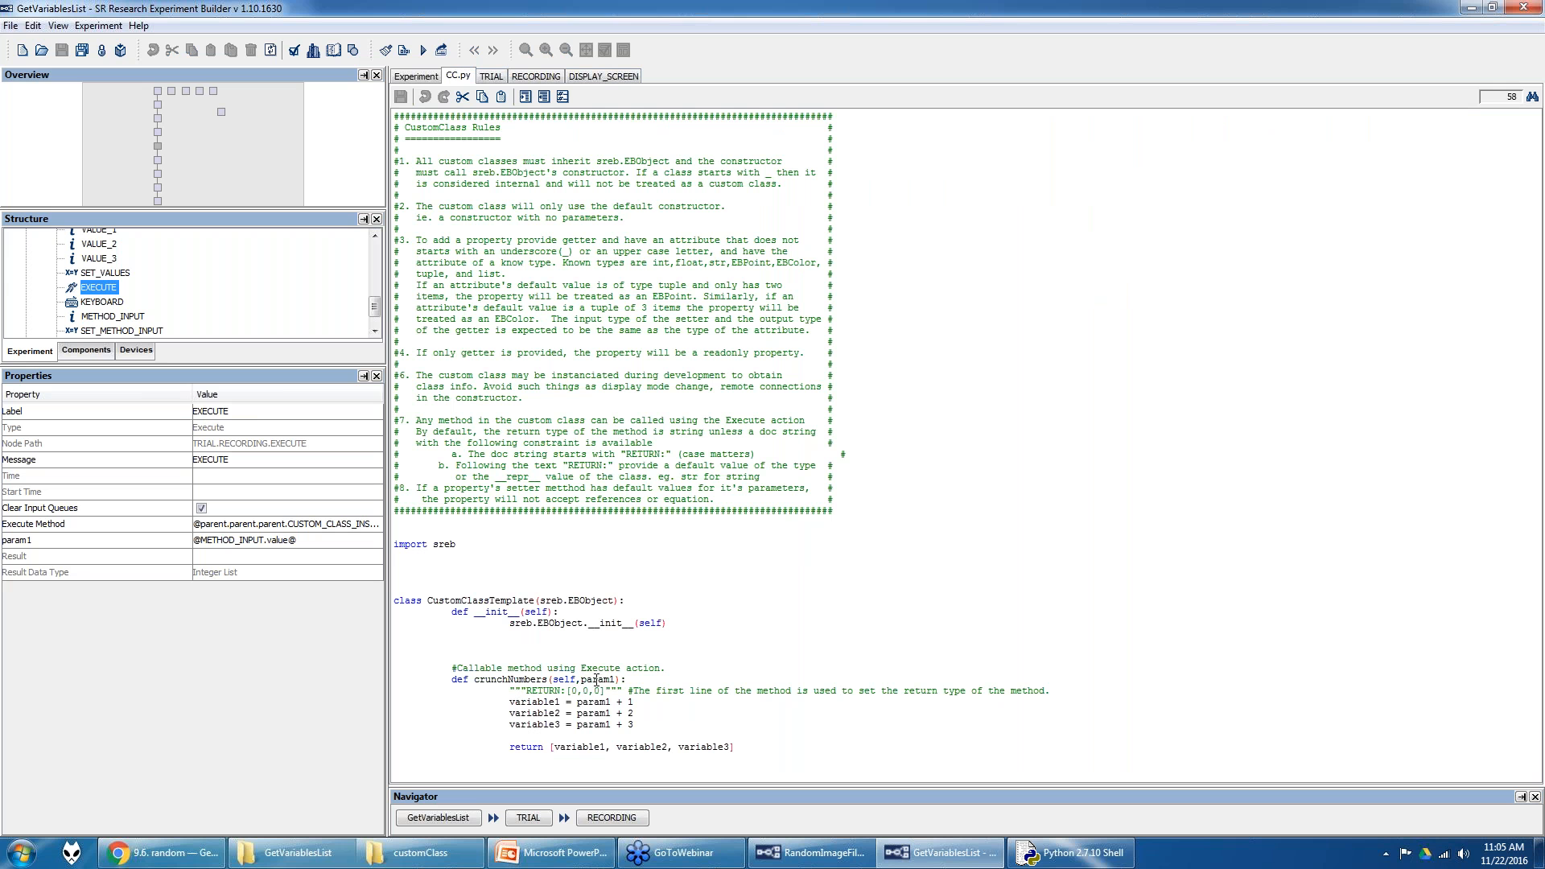
left_click_drag(582, 680, 618, 681)
left_click(552, 79)
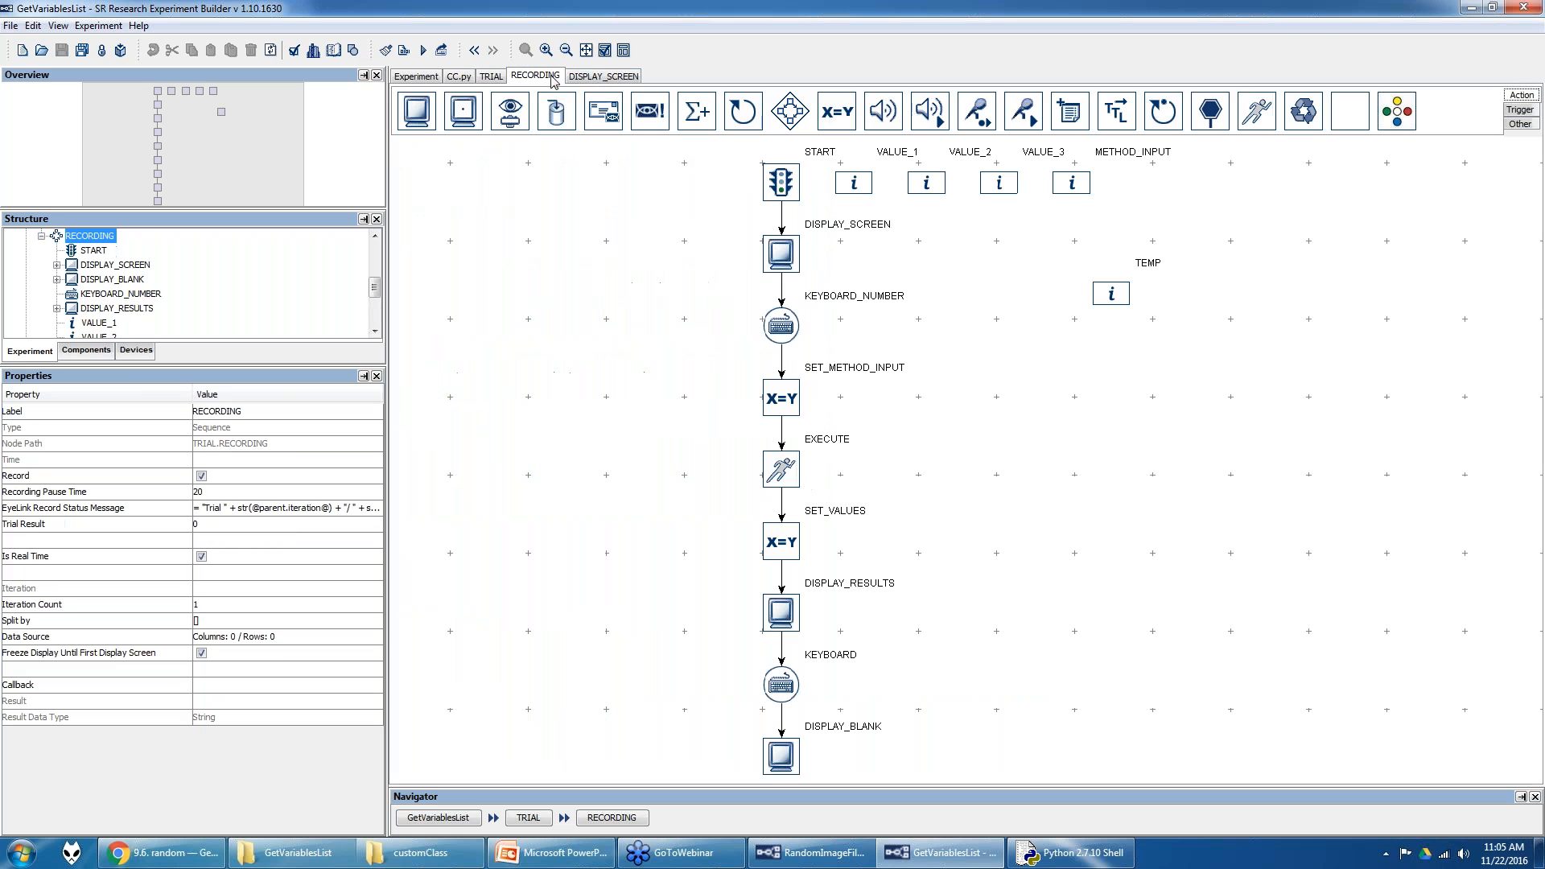
left_click(791, 485)
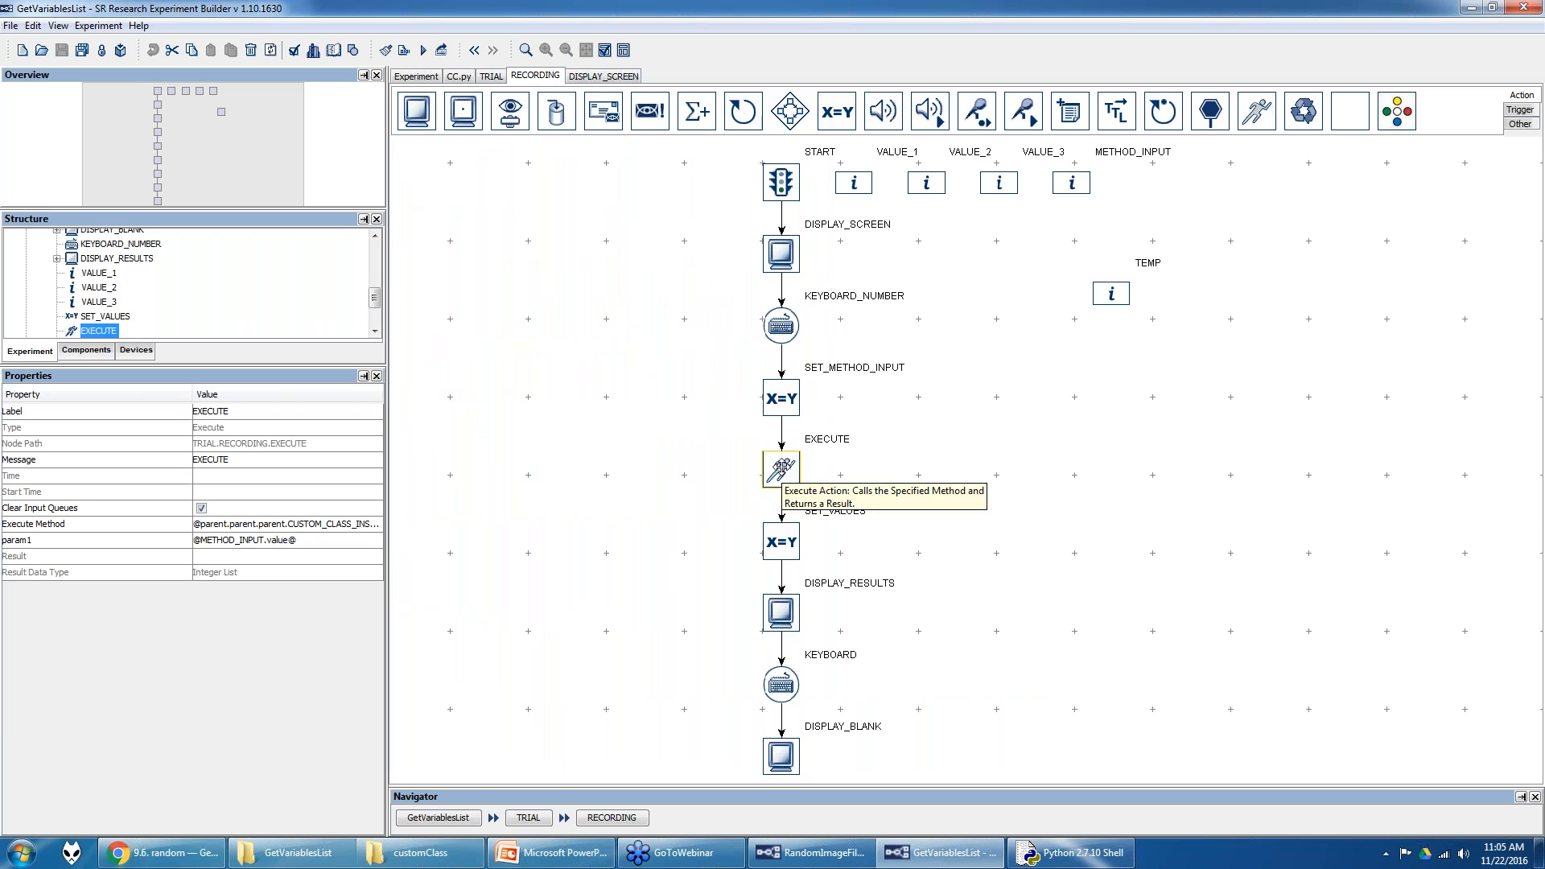
- View the method code behind the EXECUTE action, and inspect the attribute-value list of SET_VALUES in the RECORDING sequence
double_click(781, 469)
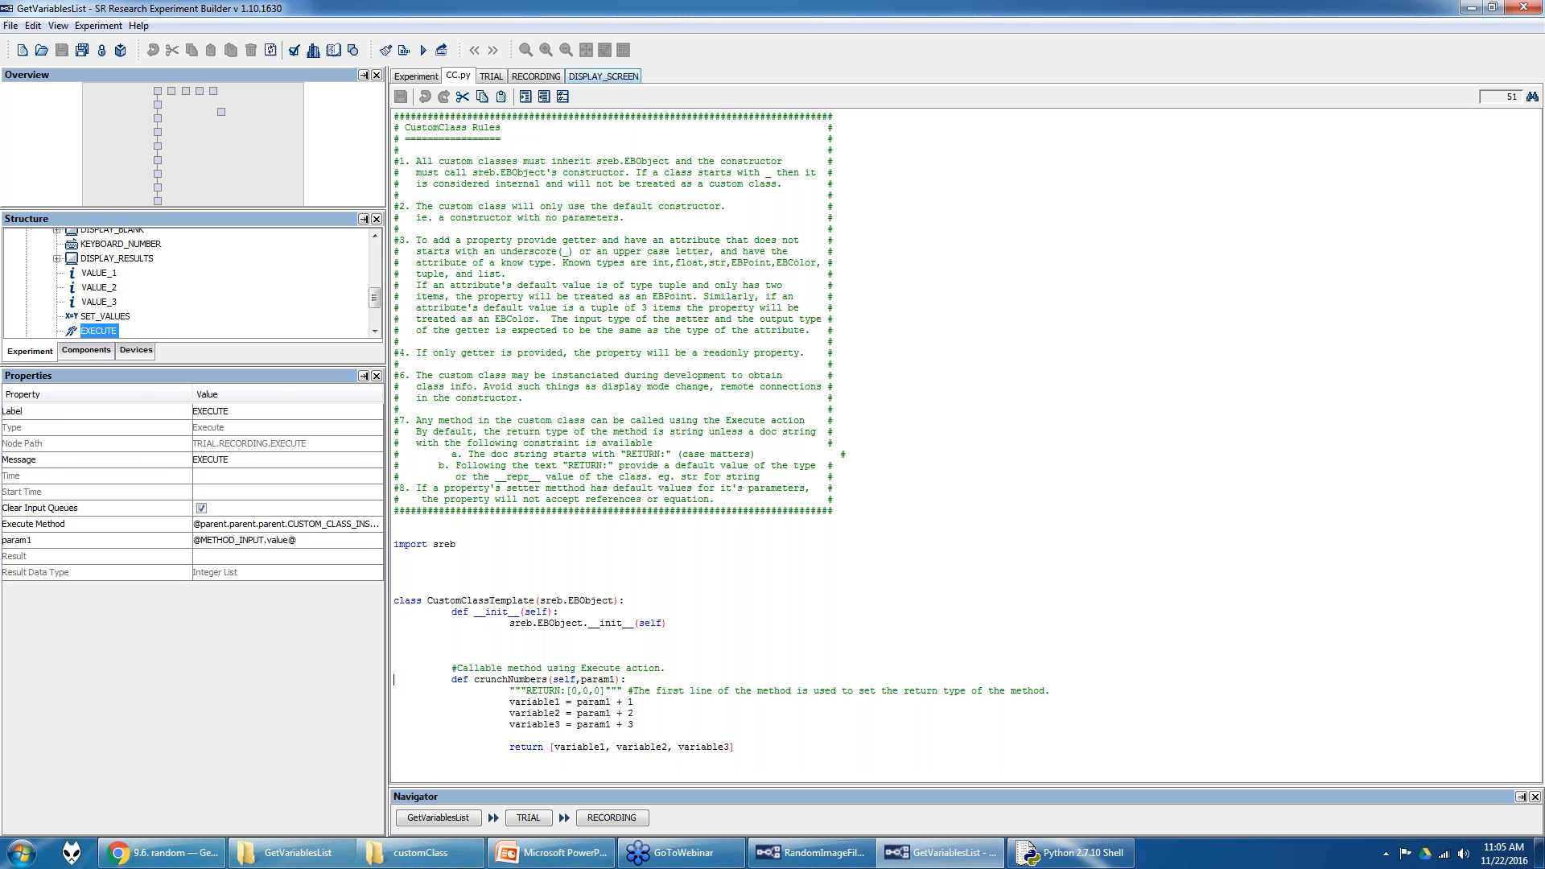
left_click(553, 77)
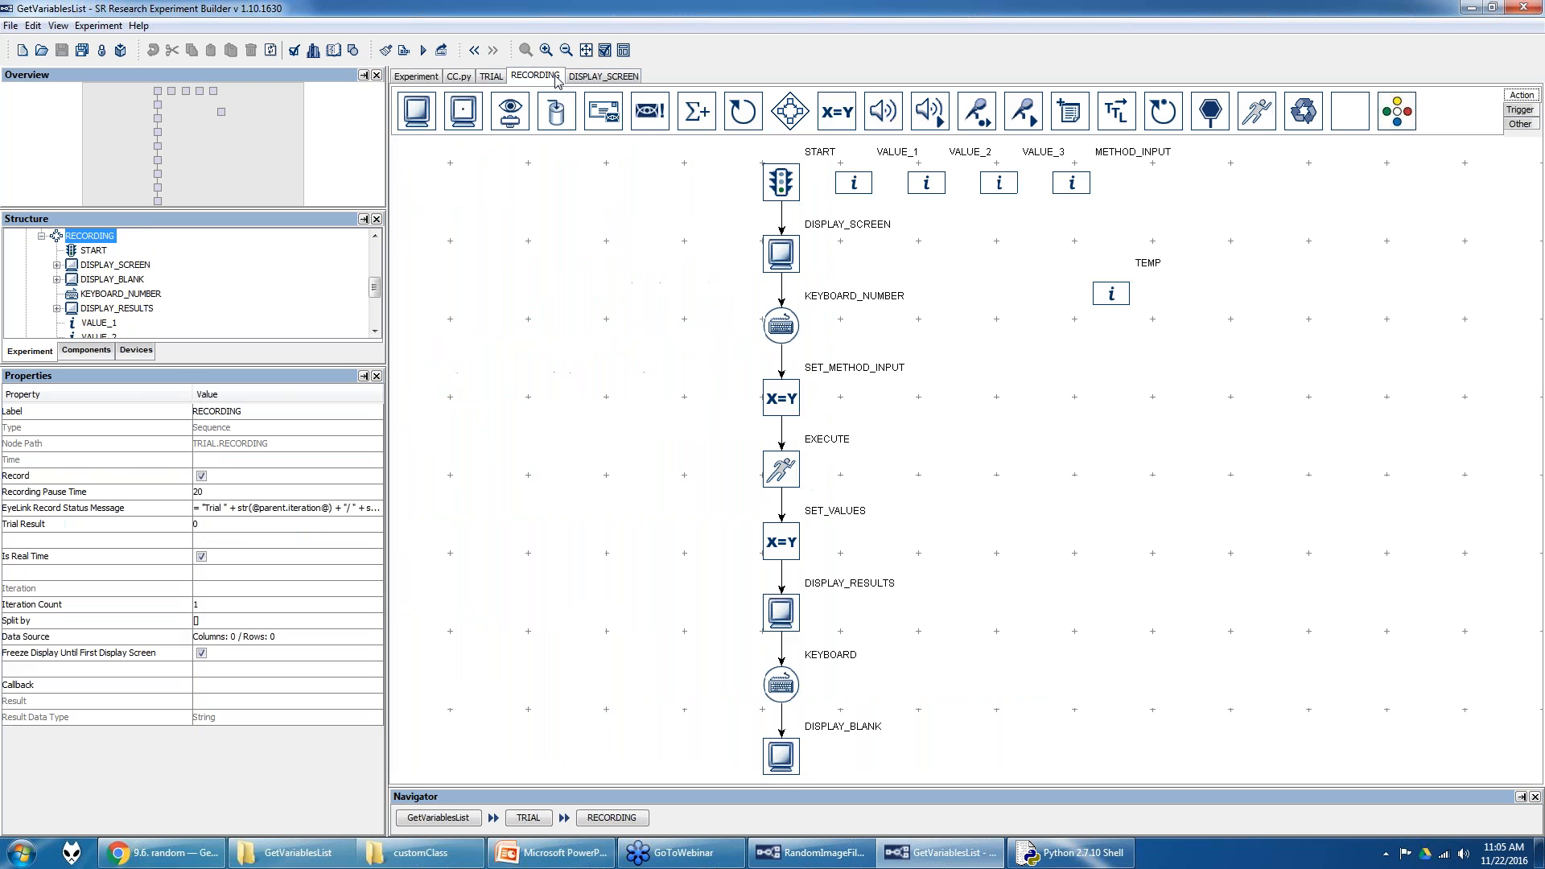
left_click(786, 547)
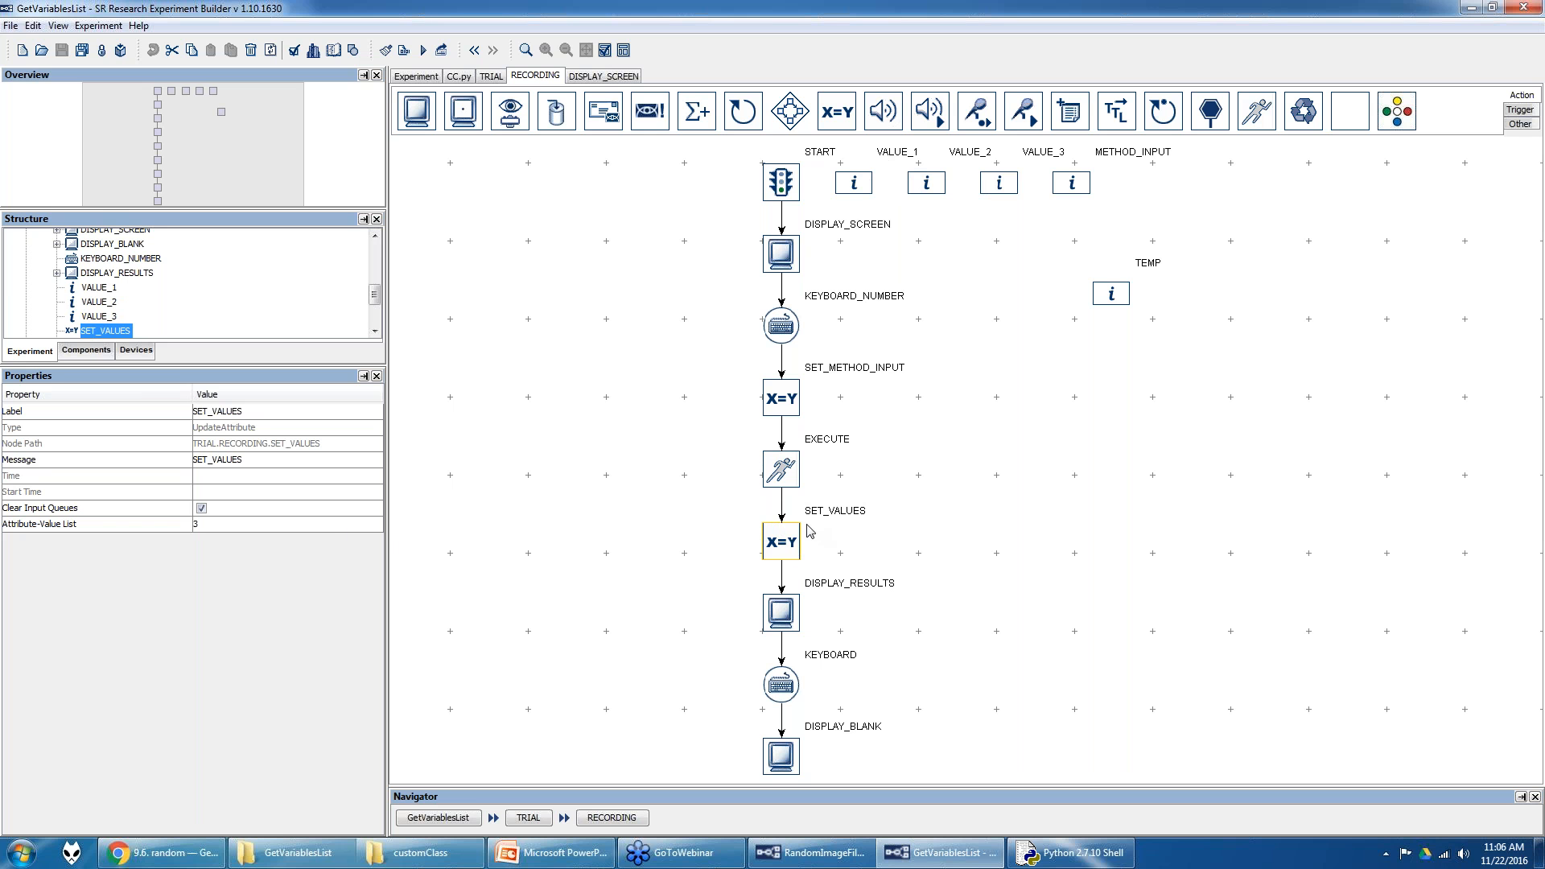
left_click(272, 531)
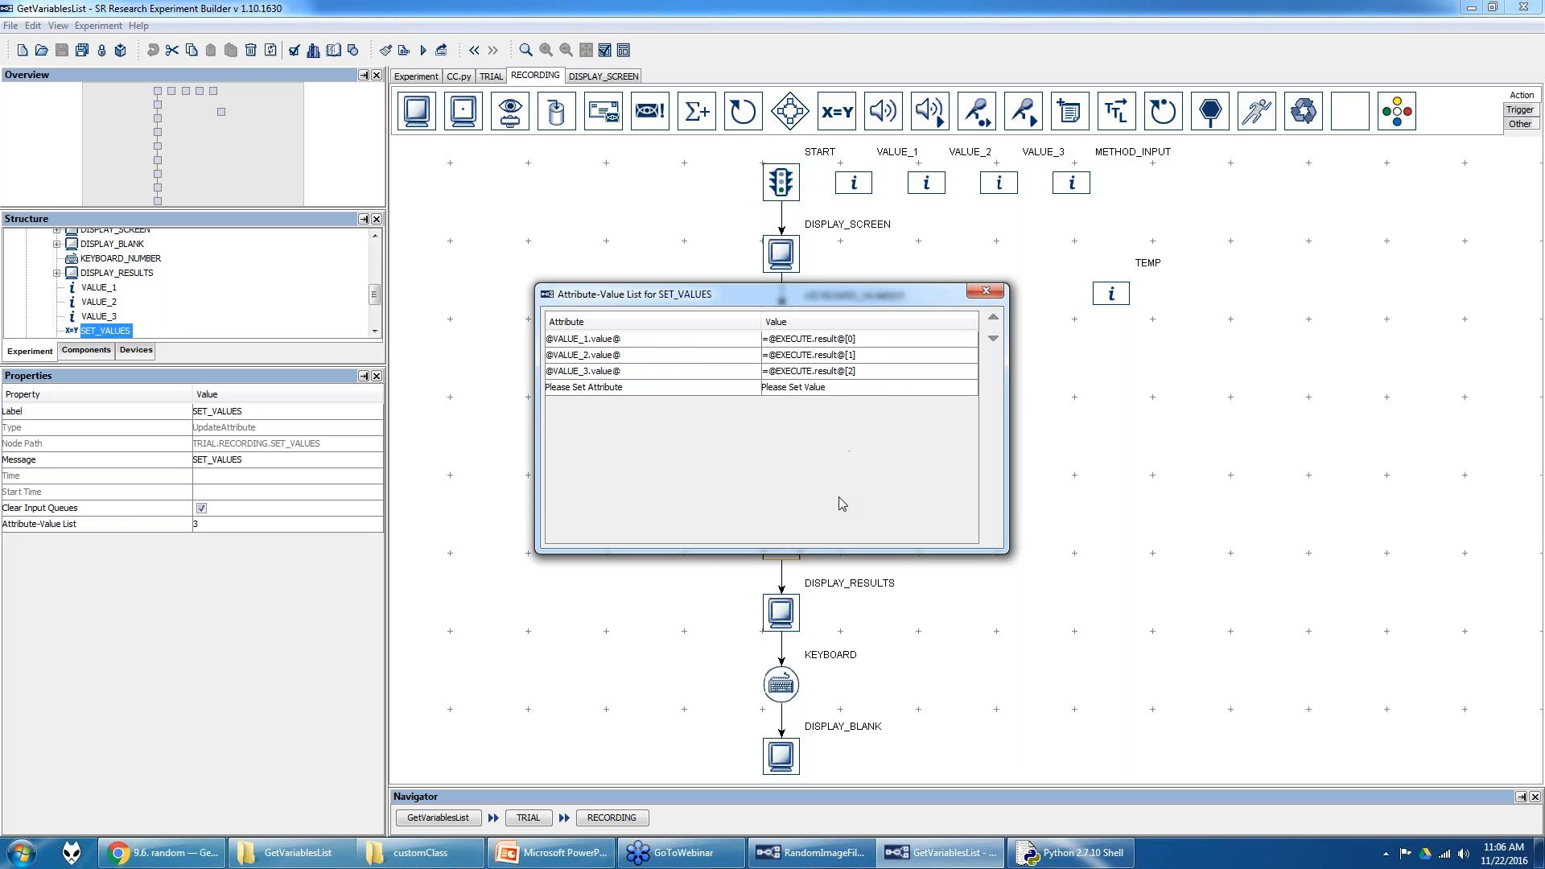
left_click_drag(832, 302, 1256, 318)
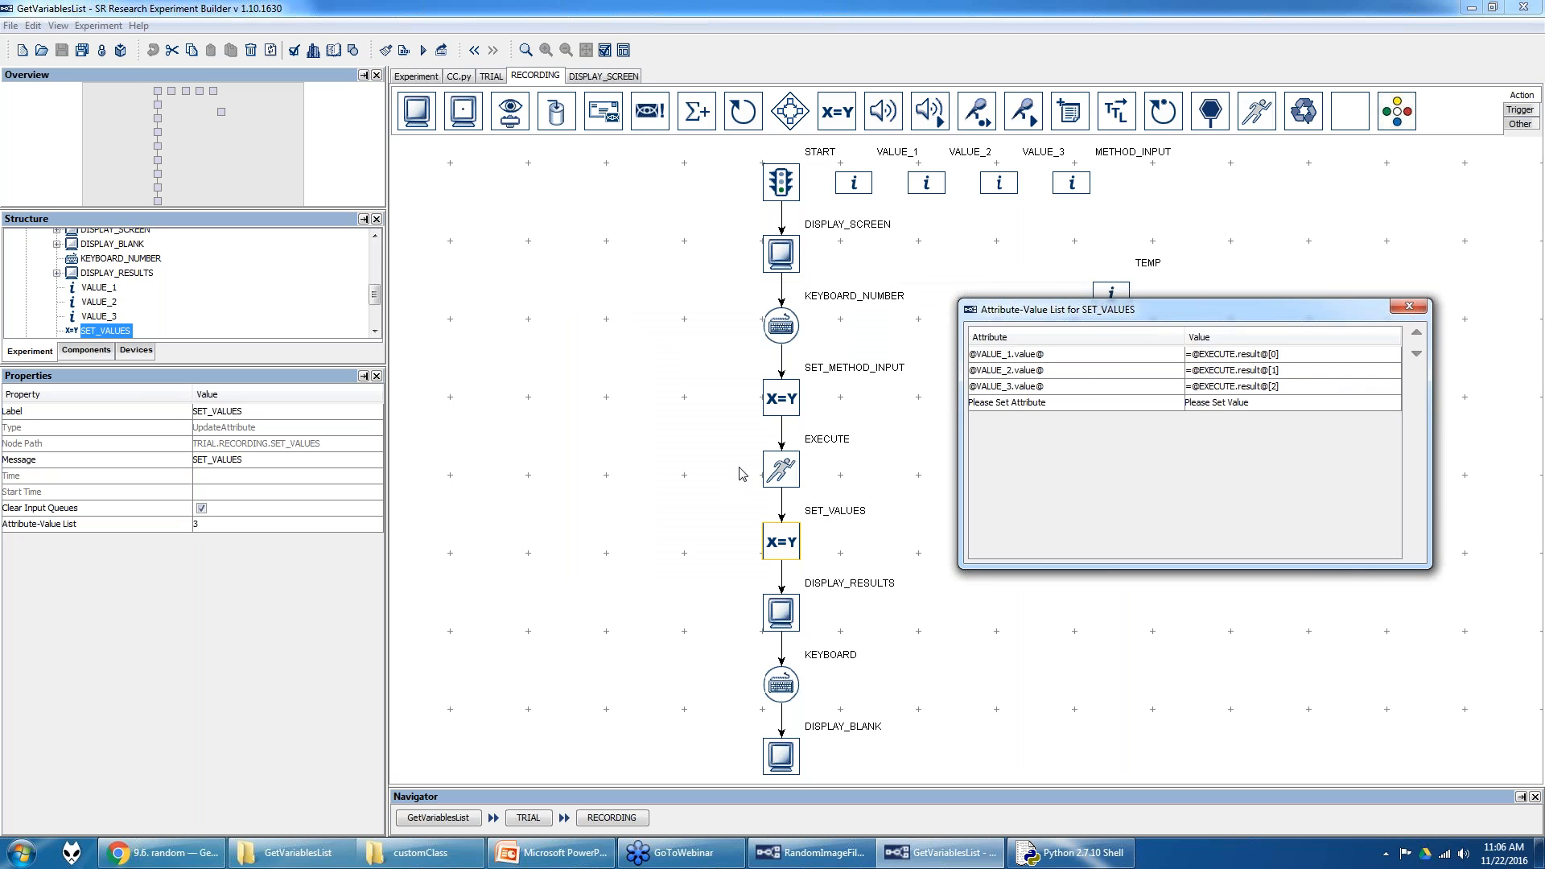
left_click(1410, 306)
- Examine the list of three variables in the return statement of crunchNumbers in CC.py
left_click(463, 77)
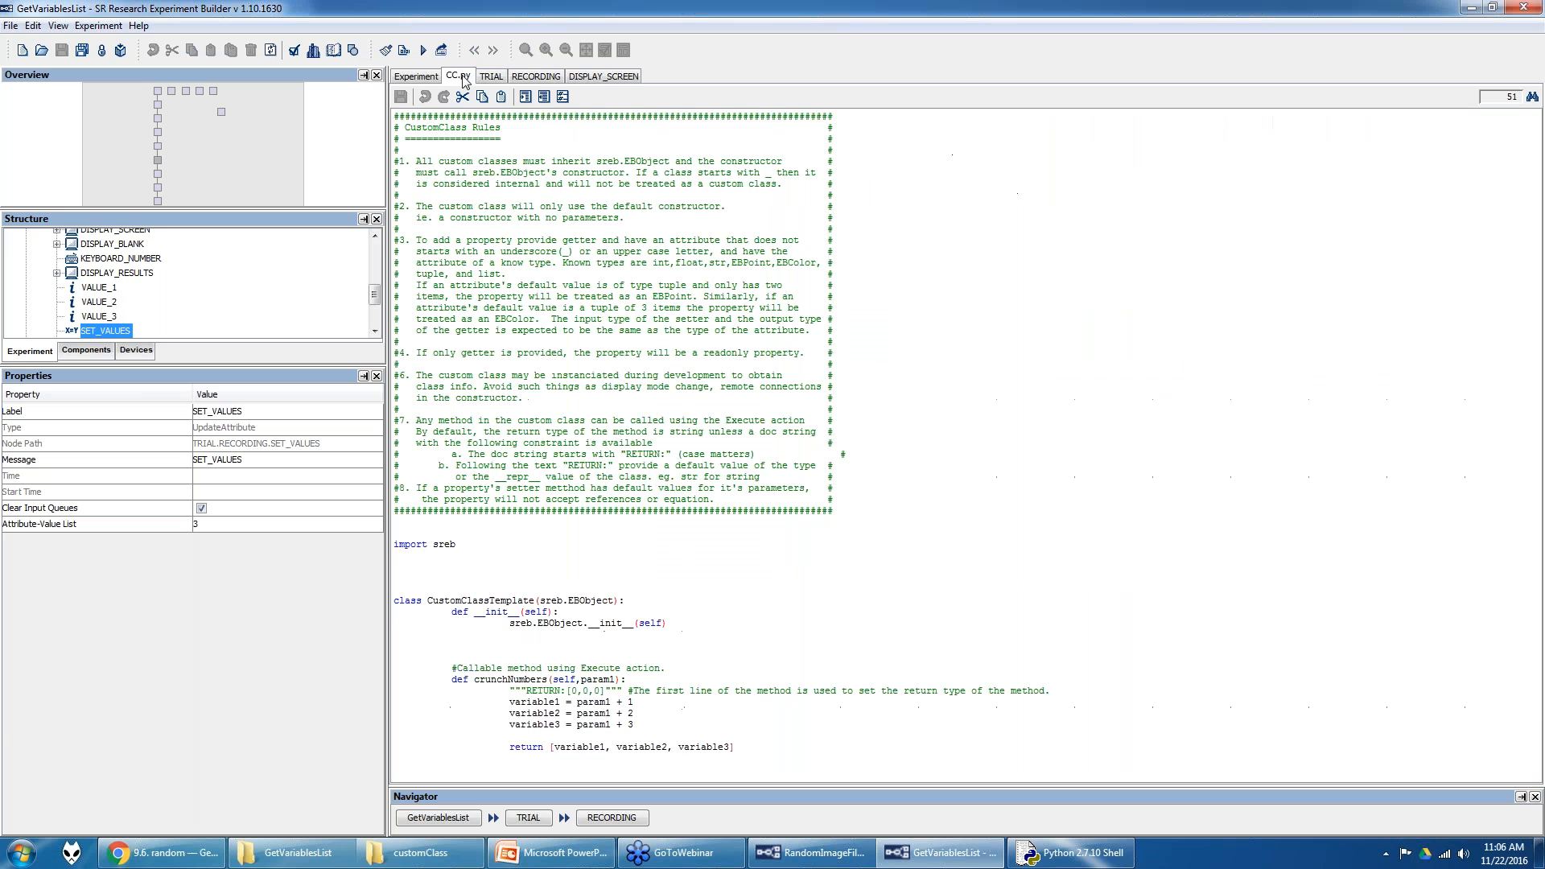
left_click_drag(556, 748, 726, 748)
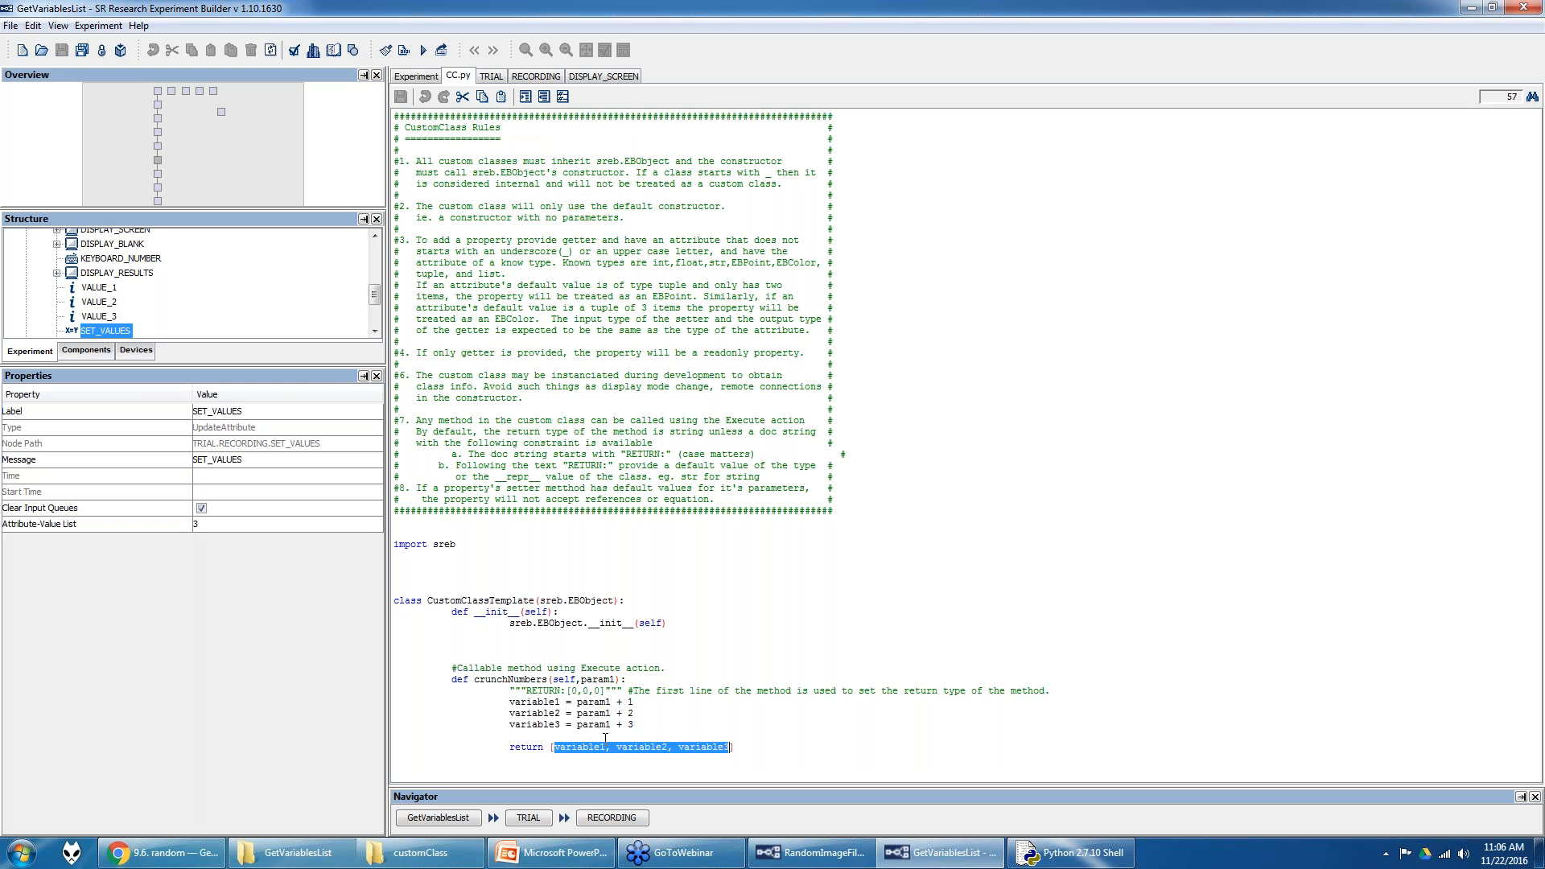
left_click(580, 742)
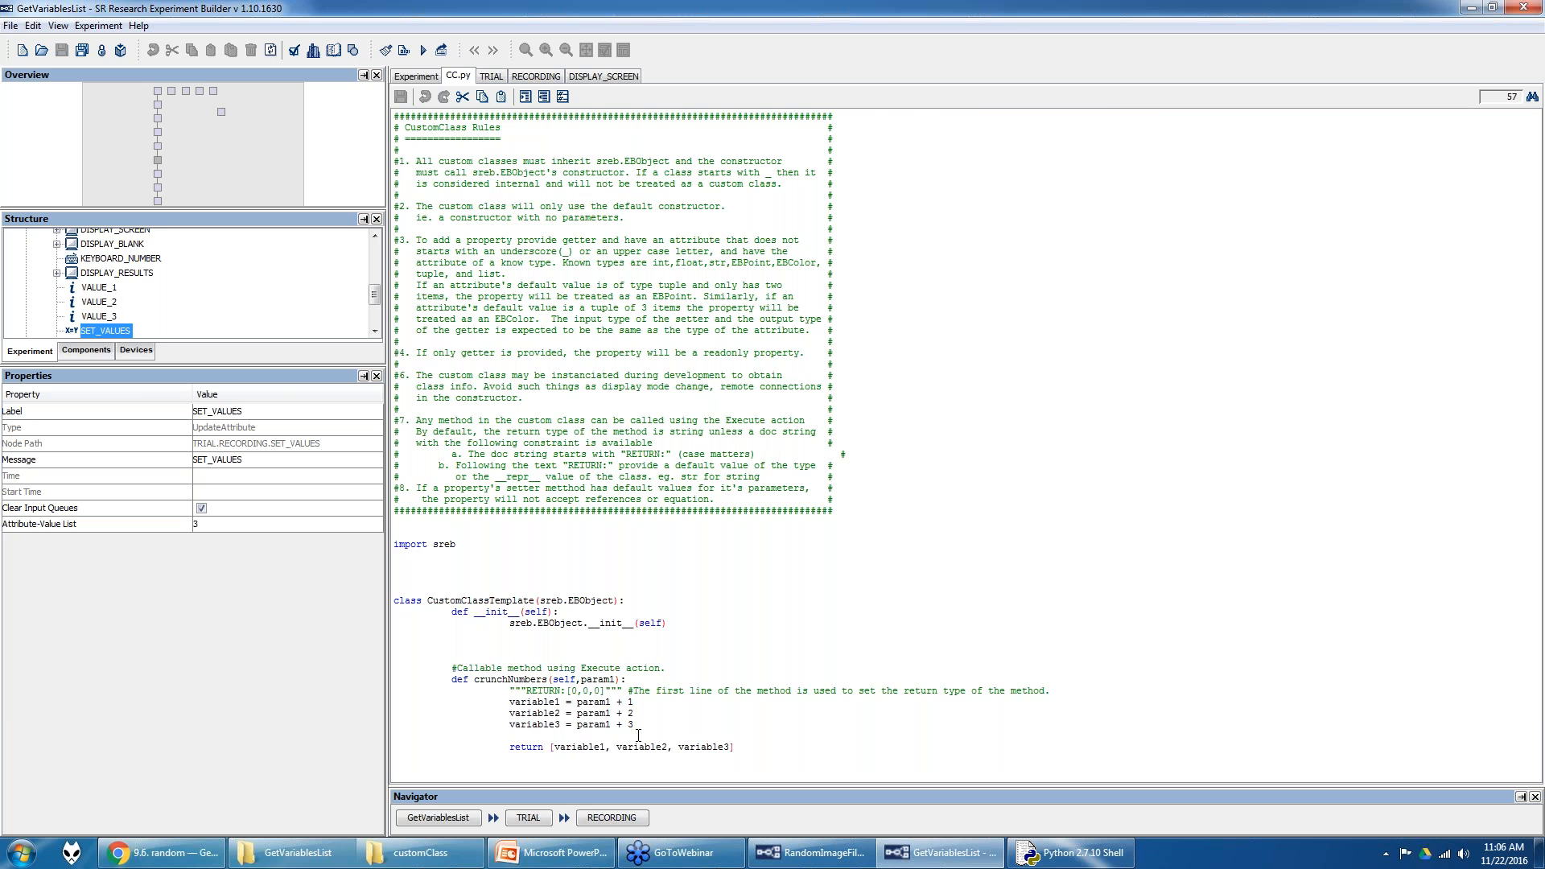
- Check in the attribute-value list of SET_VALUES how VALUE_1, VALUE_2 and VALUE_3 take indexed items from EXECUTE.result
left_click(538, 77)
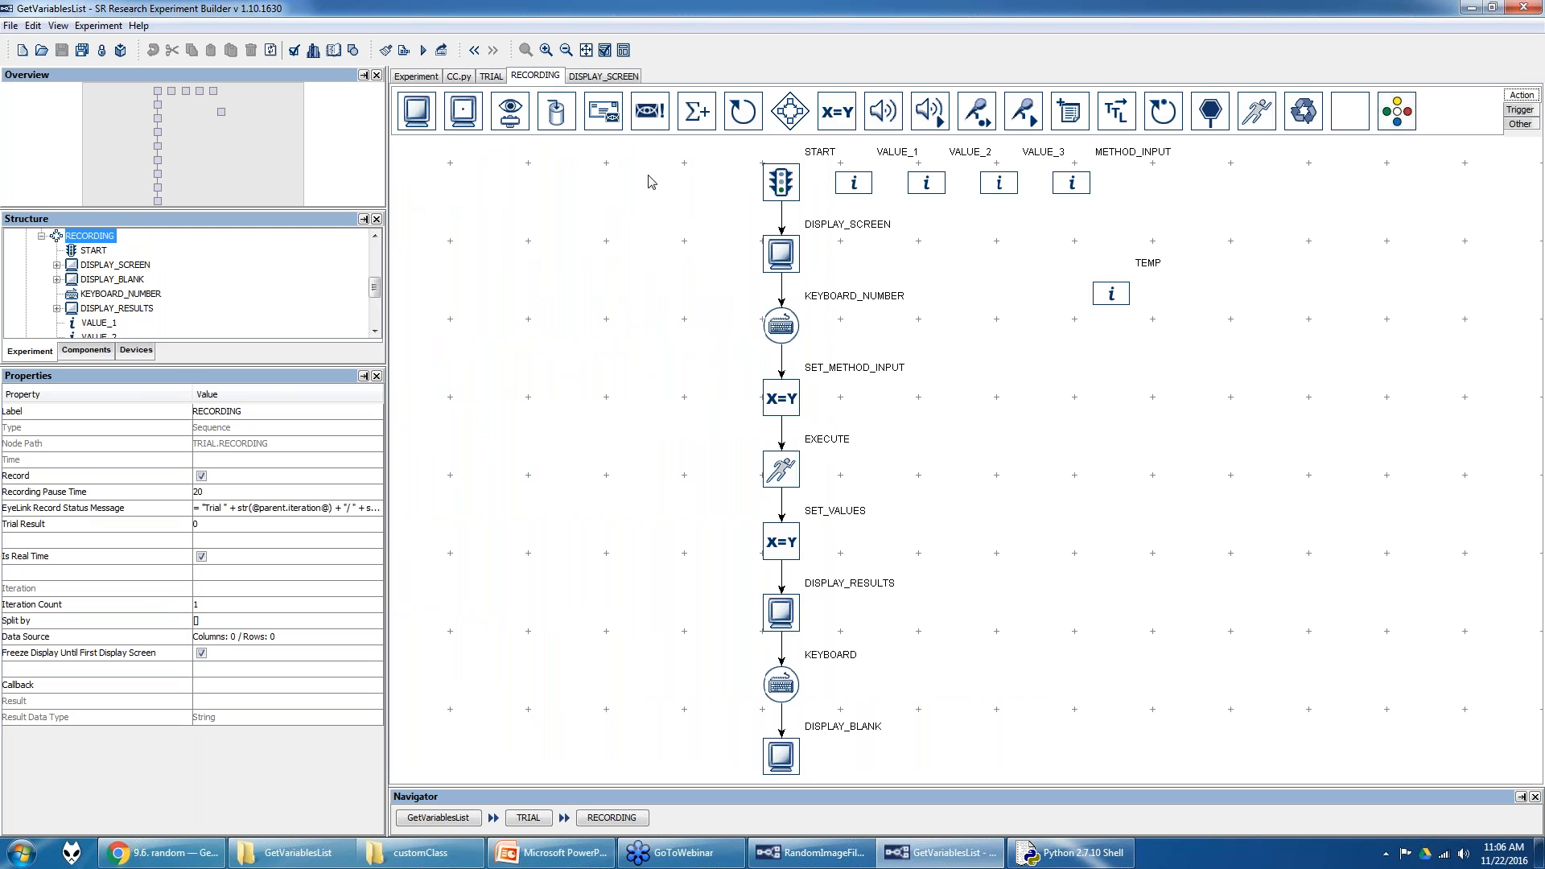
left_click(787, 534)
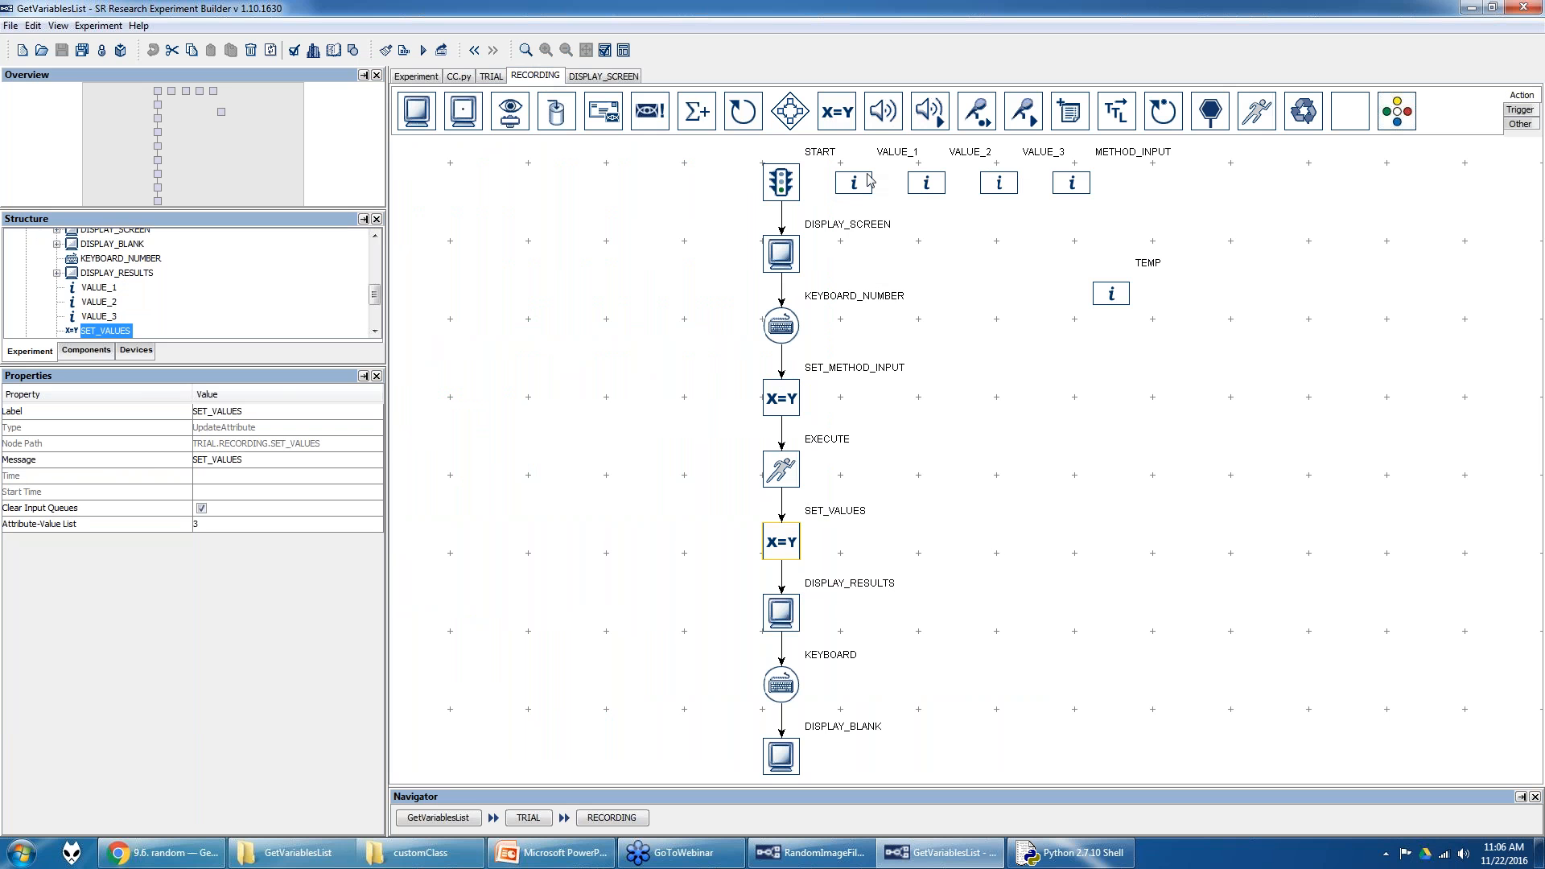
left_click(287, 524)
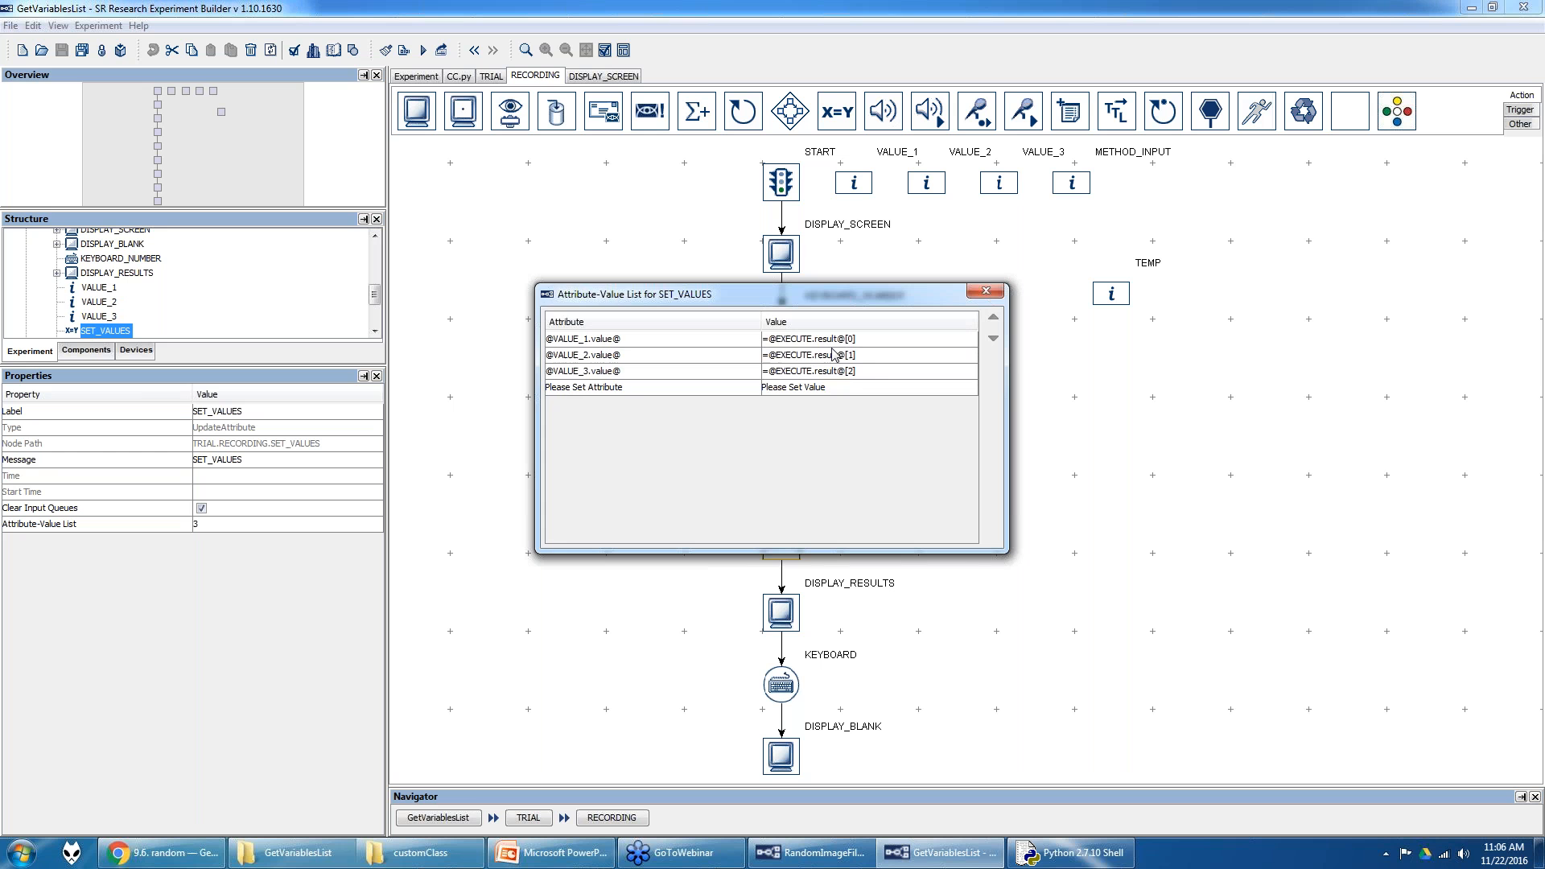
left_click_drag(886, 296, 1319, 325)
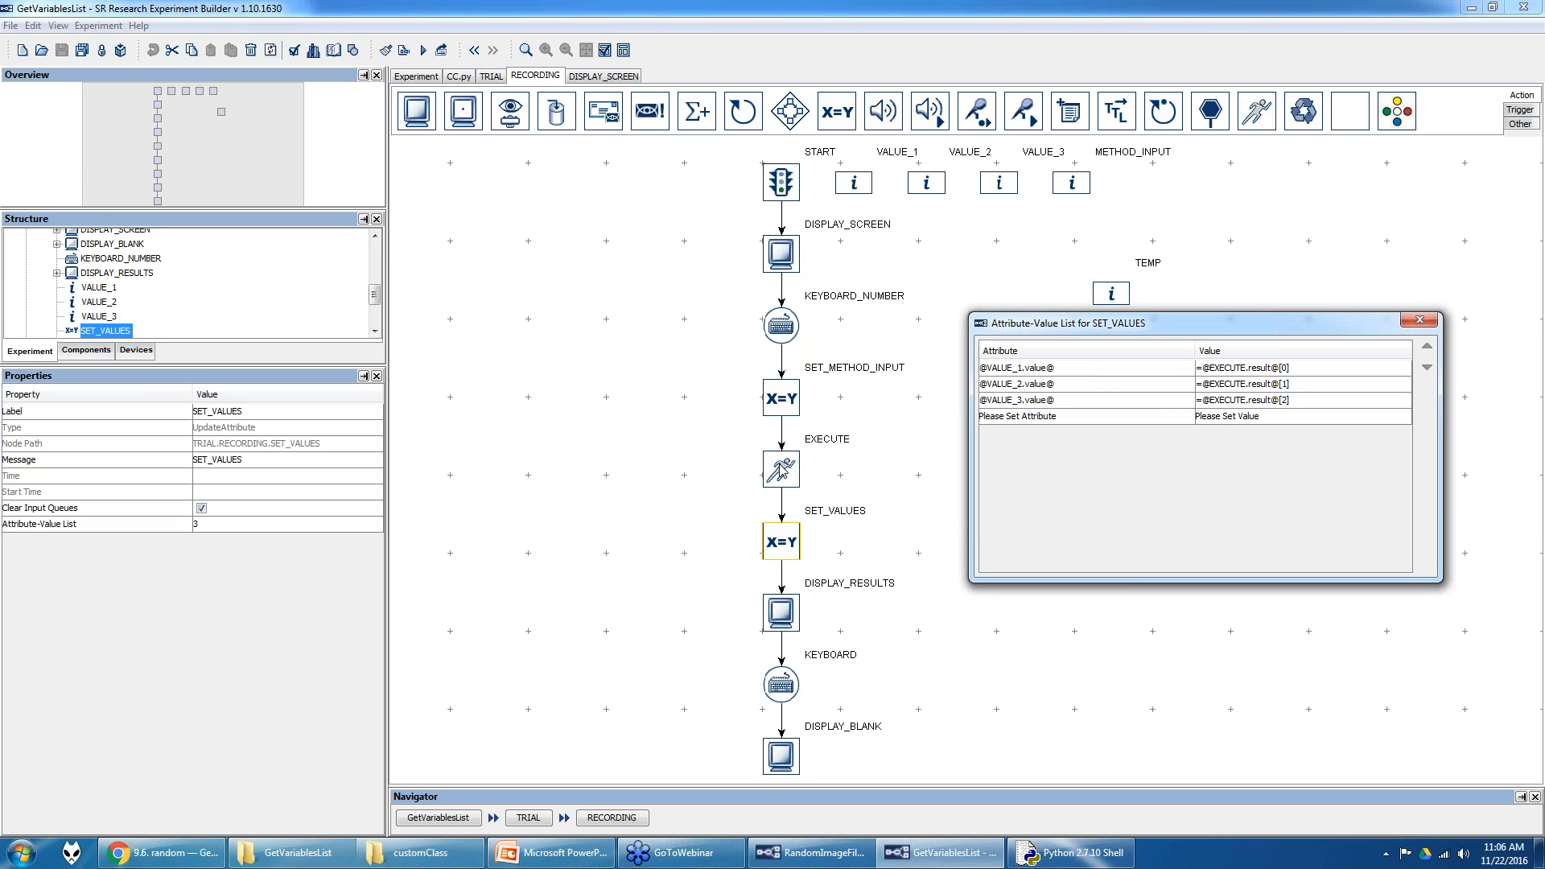
left_click(1430, 315)
- Open the DISPLAY_RESULTS screen in RECORDING and inspect the properties of the text resource beside "You entered:"
left_click(781, 620)
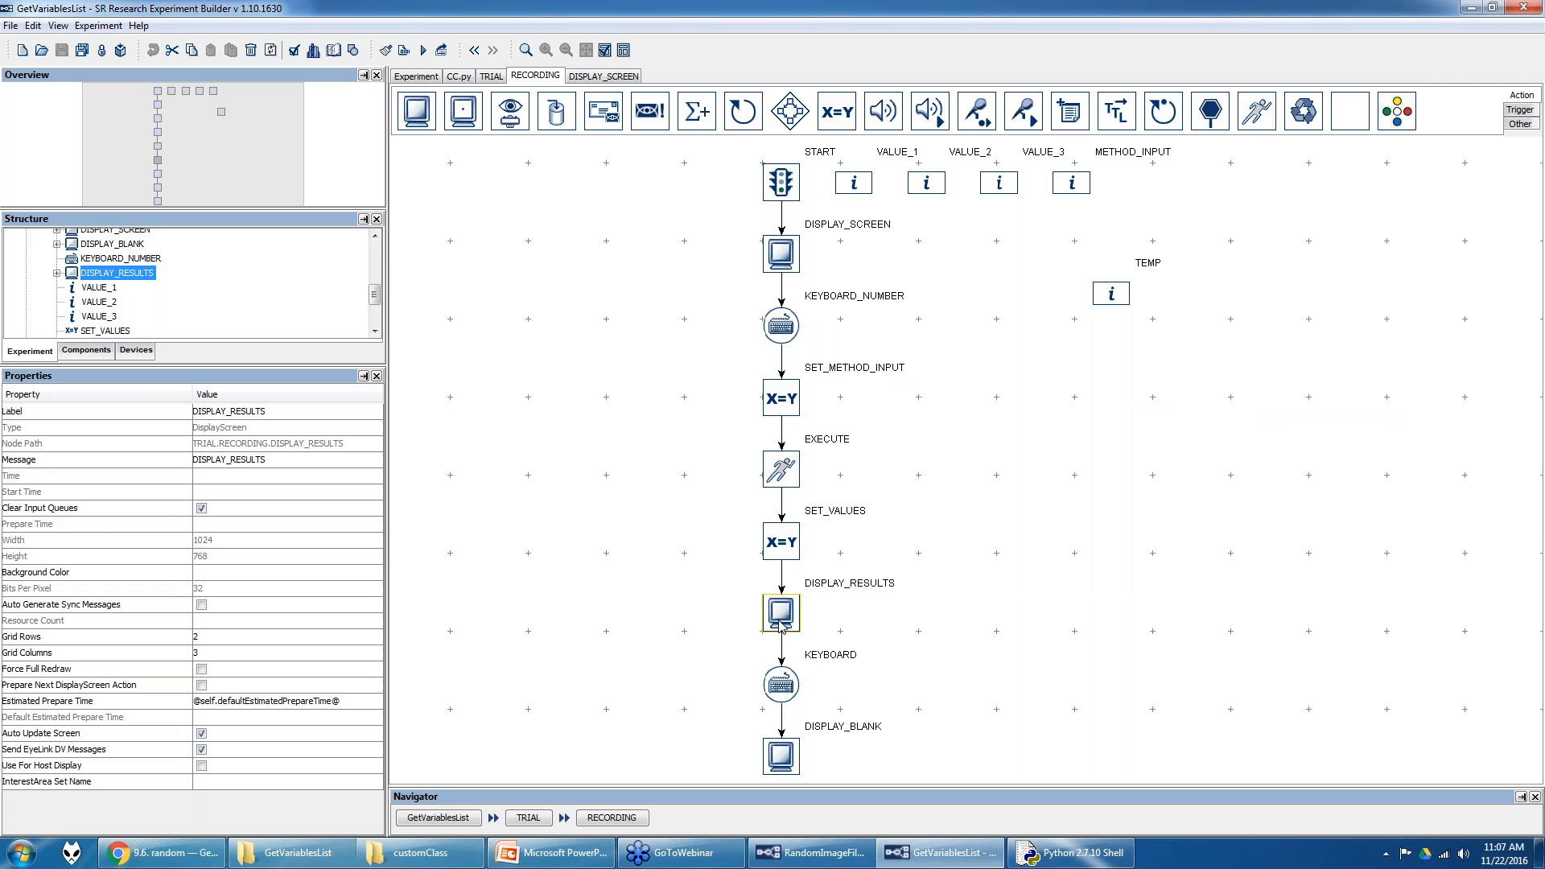
double_click(781, 620)
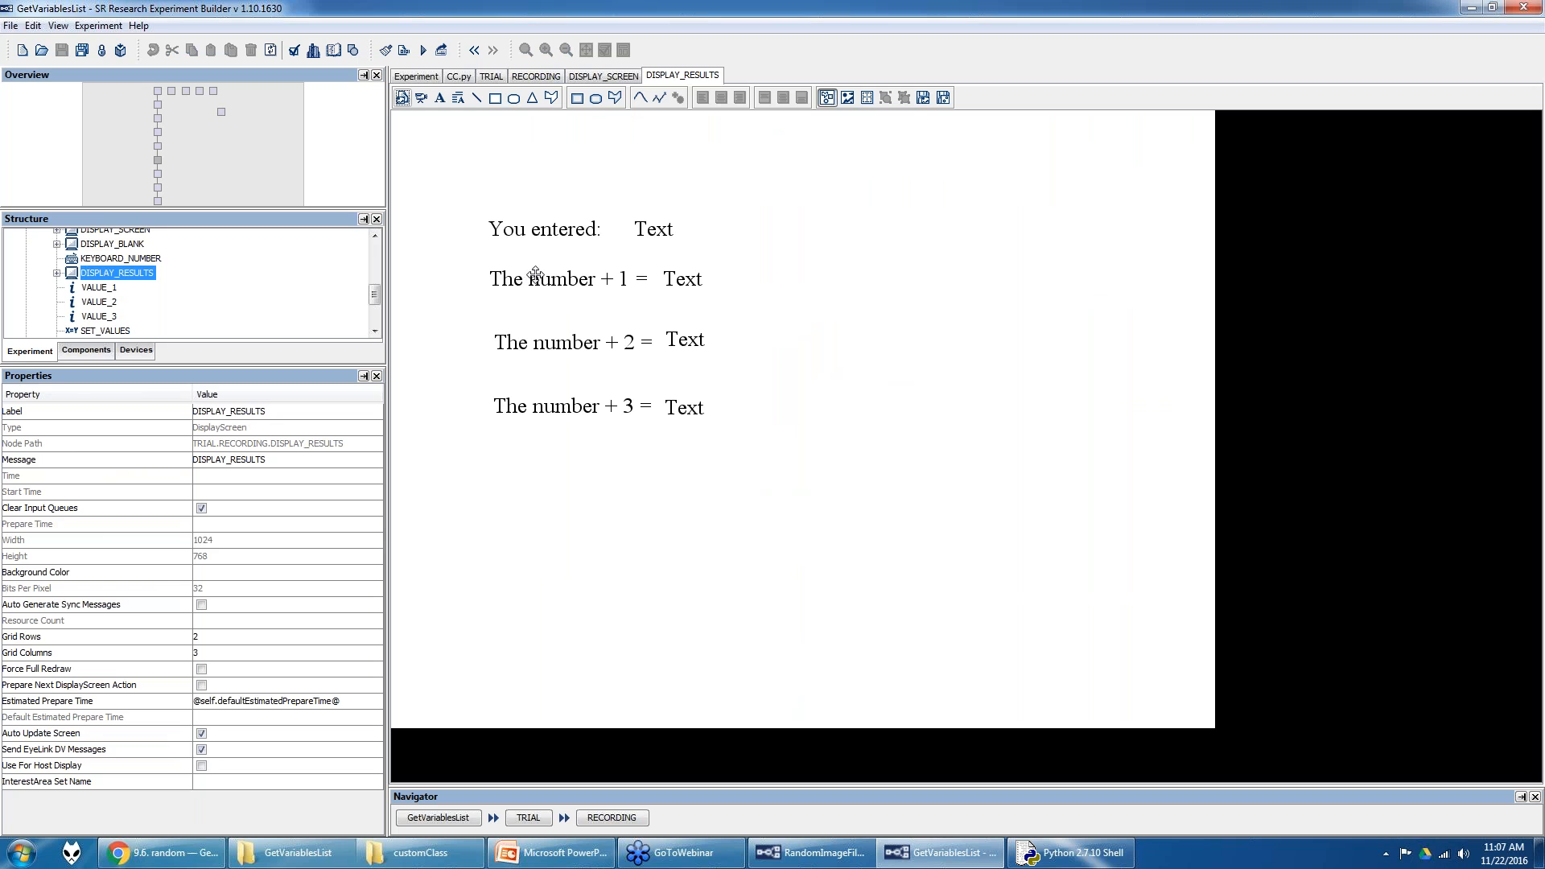
left_click(521, 227)
left_click(651, 228)
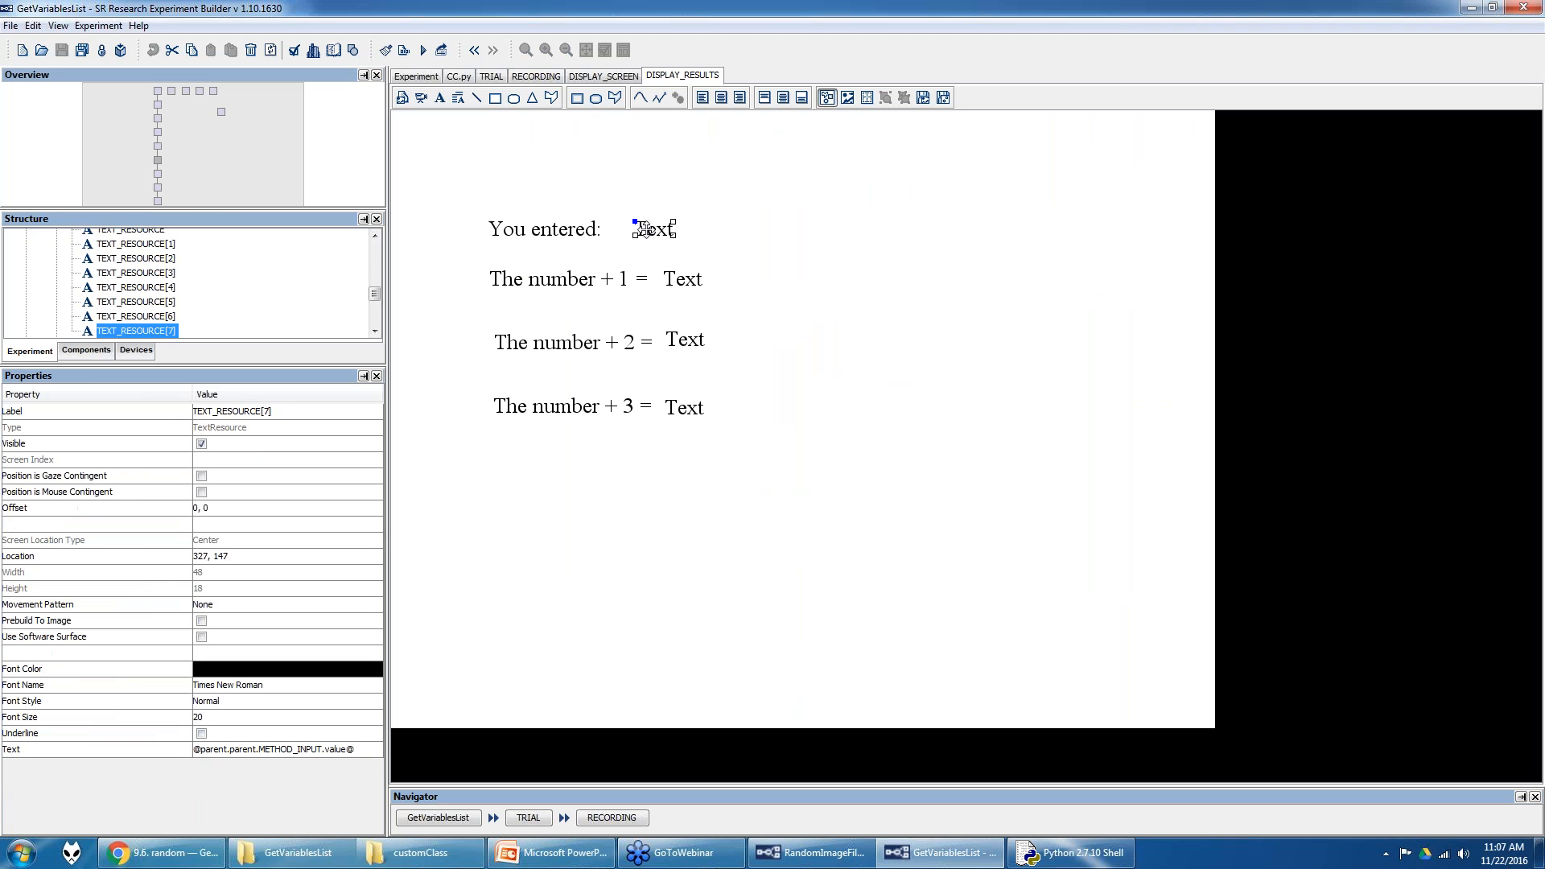